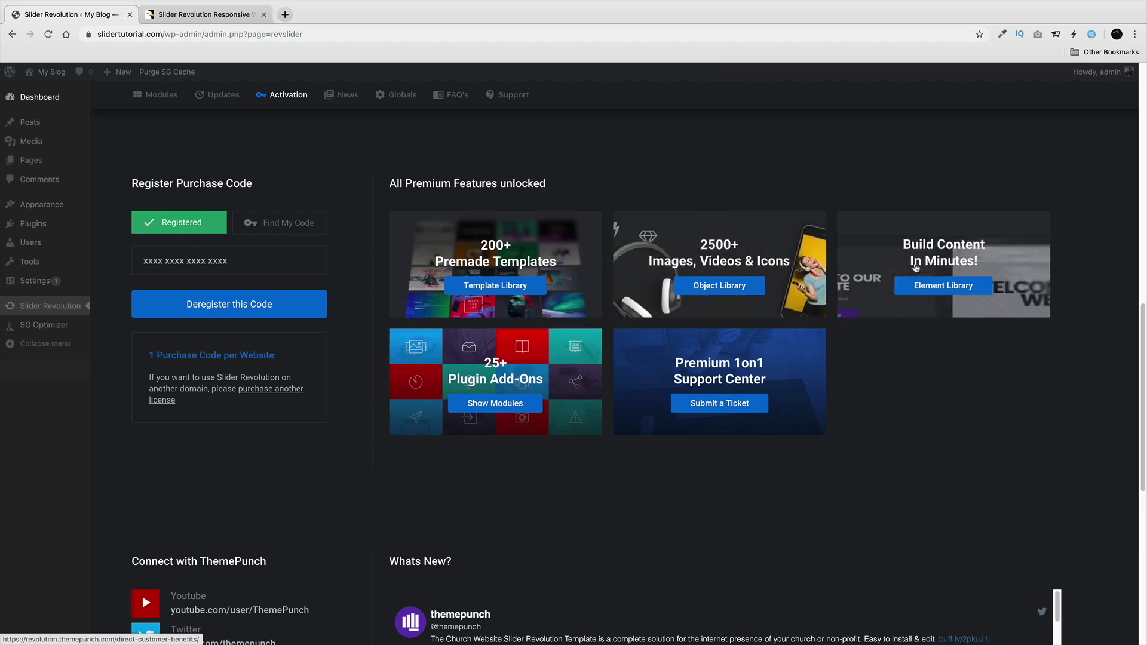
Step: Create a new blank module and start its creation guide
{"action": "scroll", "coordinate": [315, 209], "scroll_direction": "up", "scroll_amount": 4}
{"action": "scroll", "coordinate": [315, 210], "scroll_direction": "up", "scroll_amount": 8}
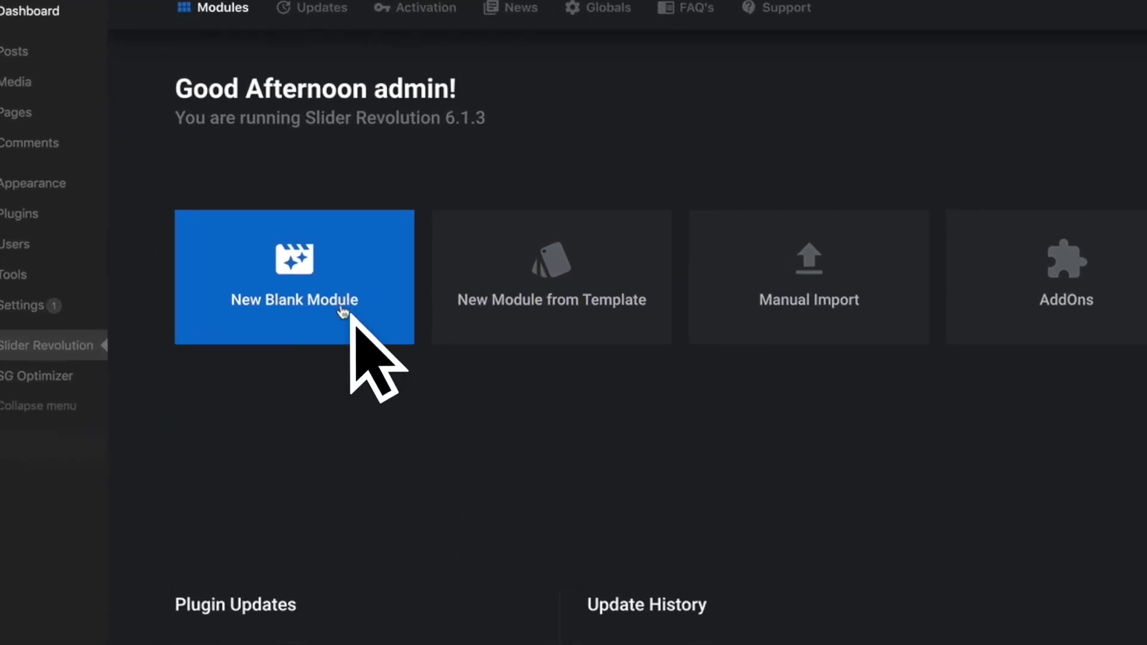
{"action": "left_click", "coordinate": [235, 282]}
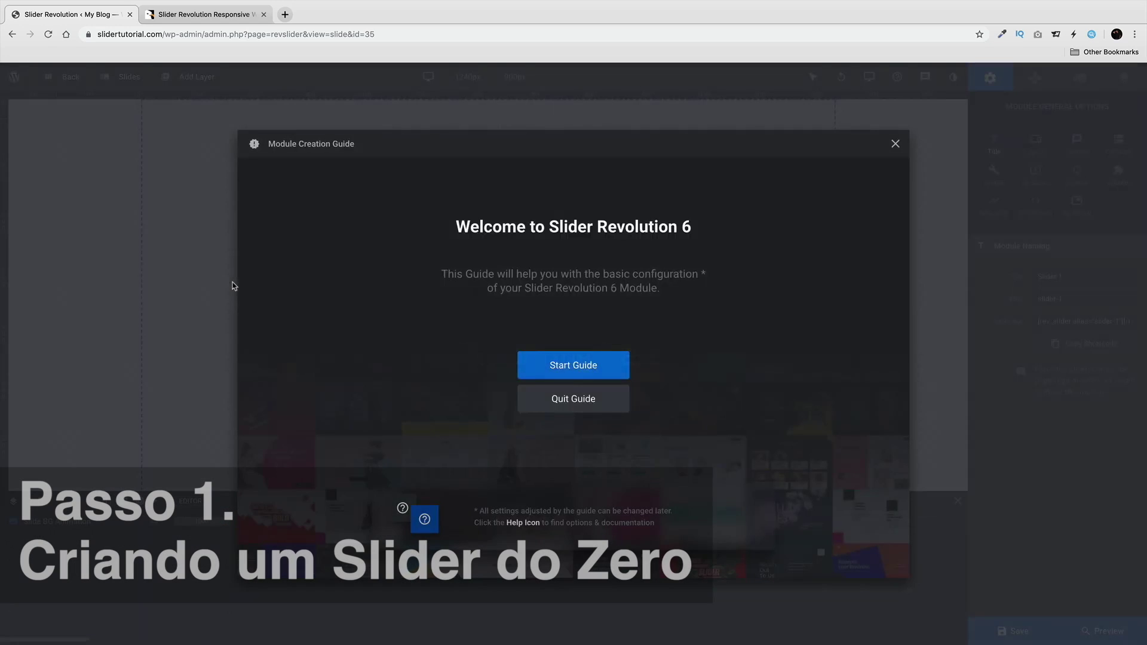
{"action": "left_click", "coordinate": [550, 358]}
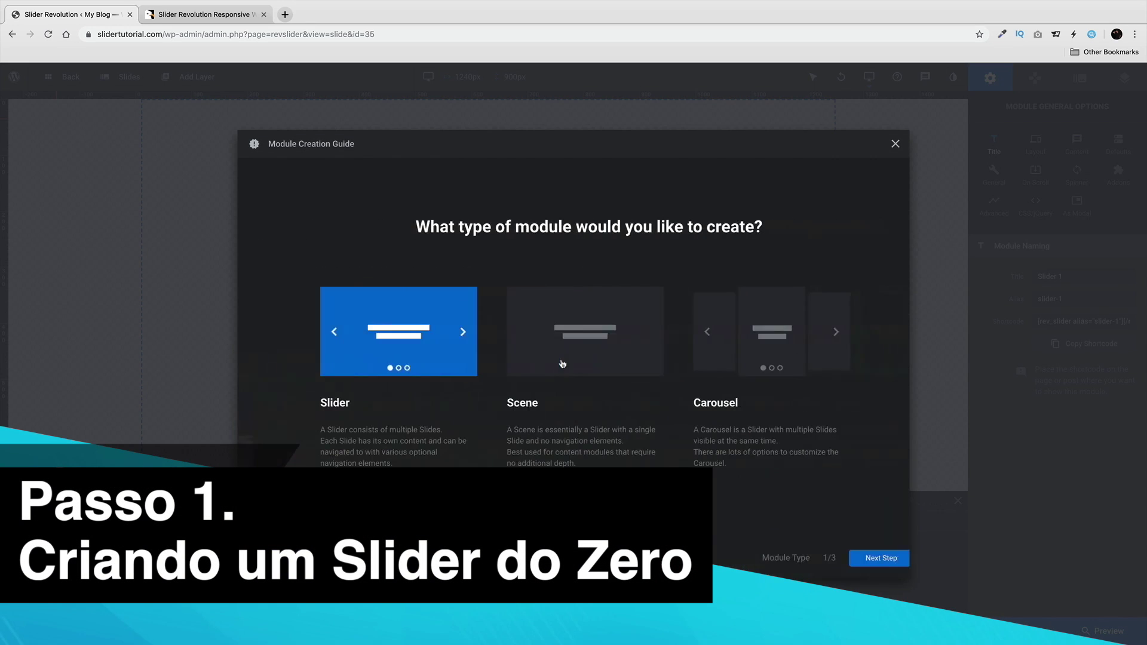
Step: Configure the module as a Scene with Full-Screen size and Intelligent Inheriting resizing, and open it in the editor
{"action": "left_click", "coordinate": [597, 333]}
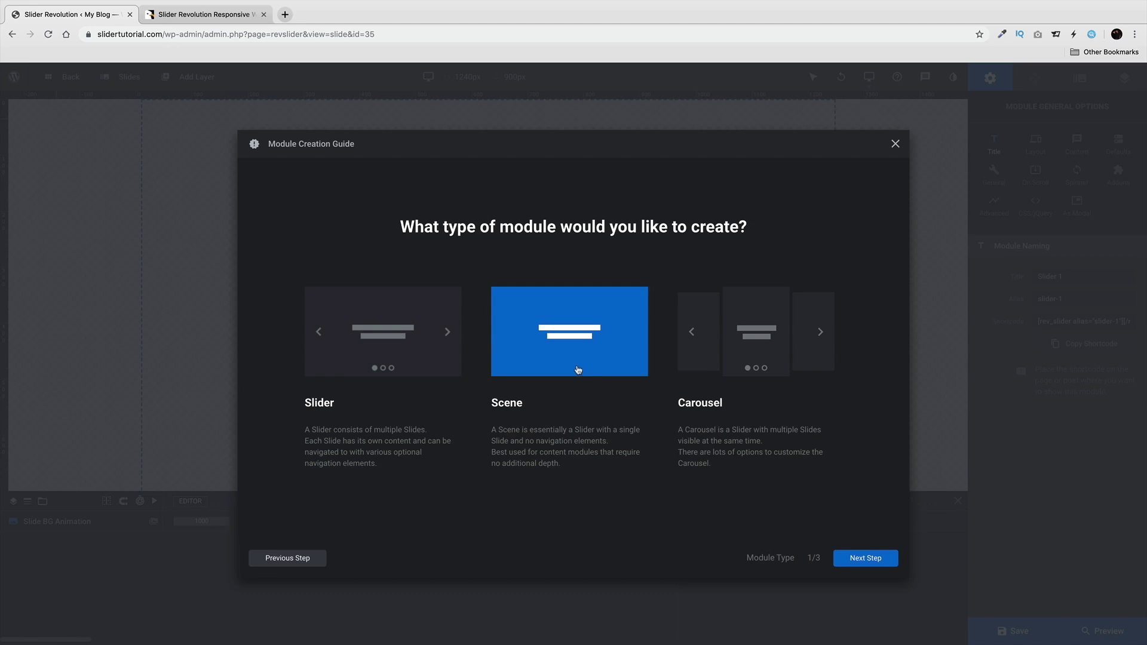
{"action": "left_click", "coordinate": [866, 558]}
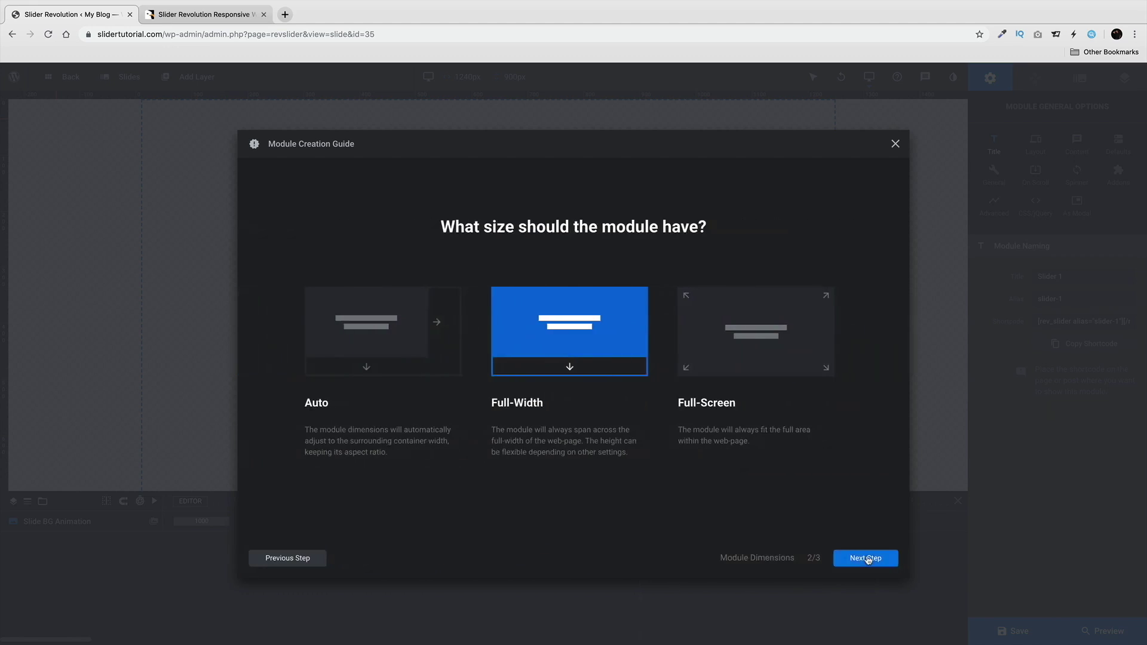
{"action": "left_click", "coordinate": [747, 361]}
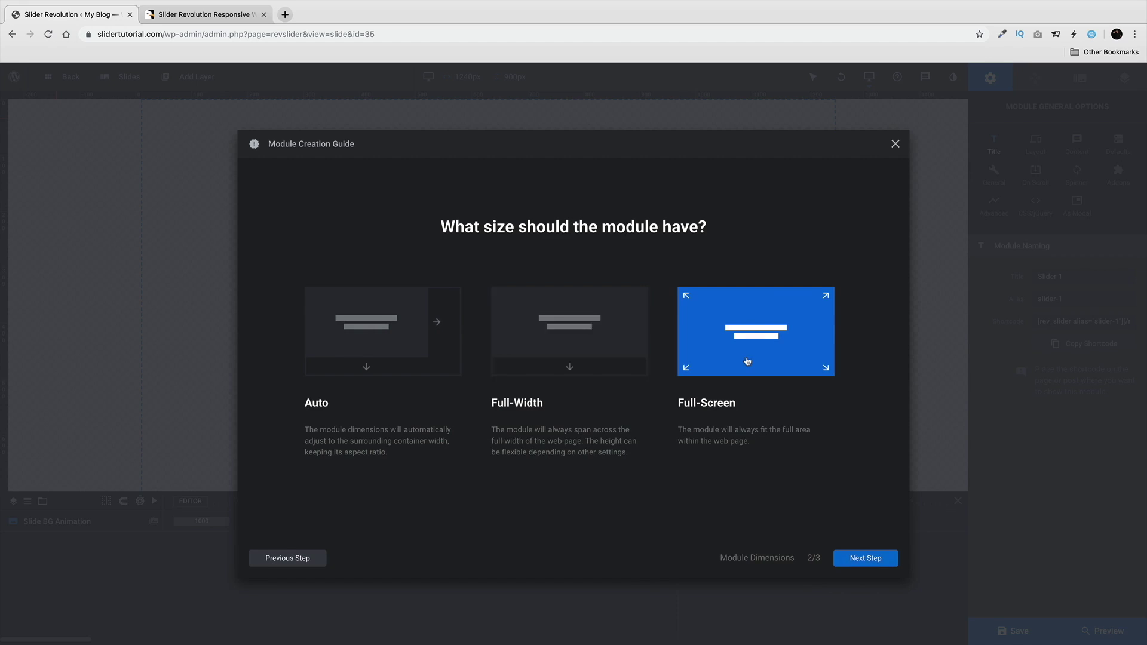
{"action": "left_click", "coordinate": [865, 559]}
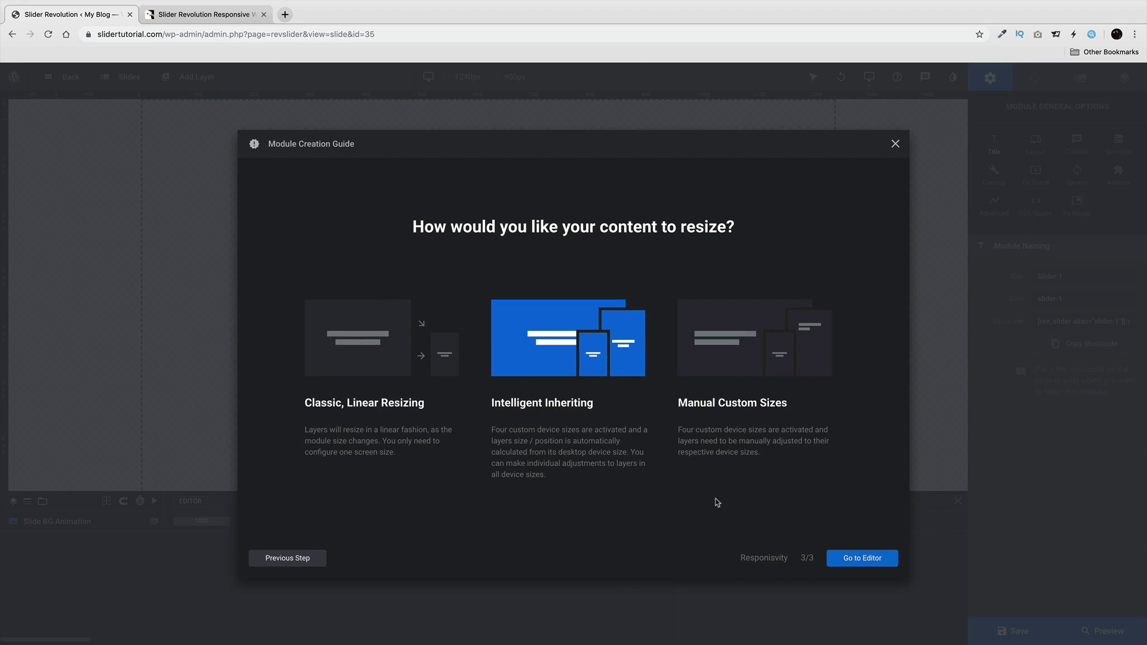
{"action": "left_click", "coordinate": [880, 563]}
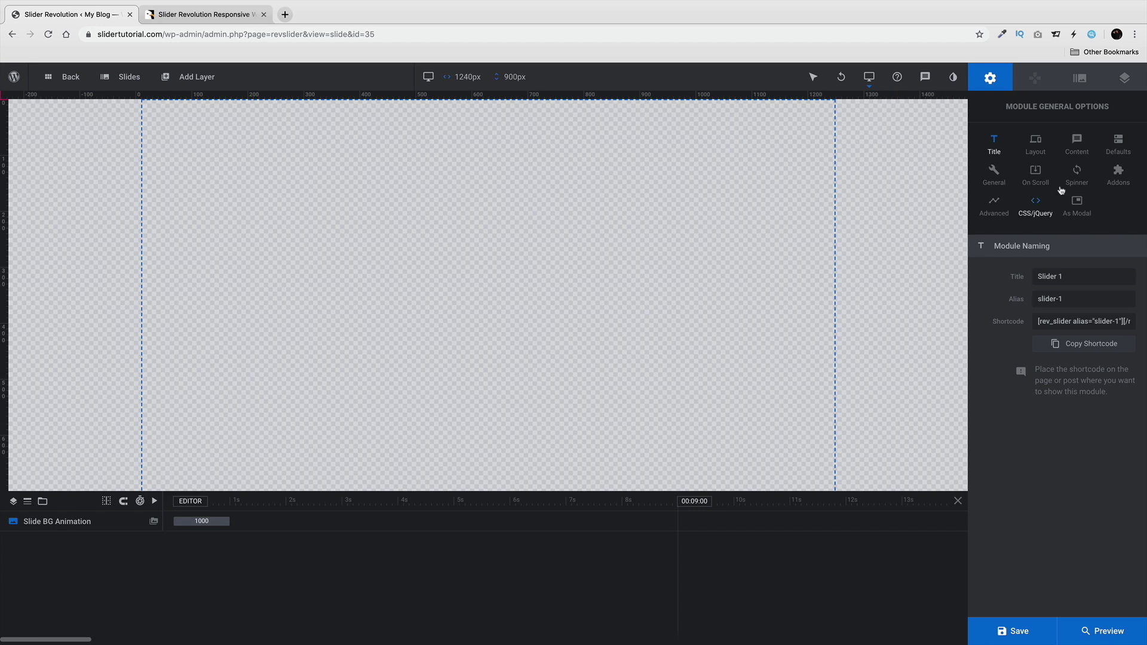
Step: Set the slide's background source type to Colored
{"action": "left_click", "coordinate": [1080, 78]}
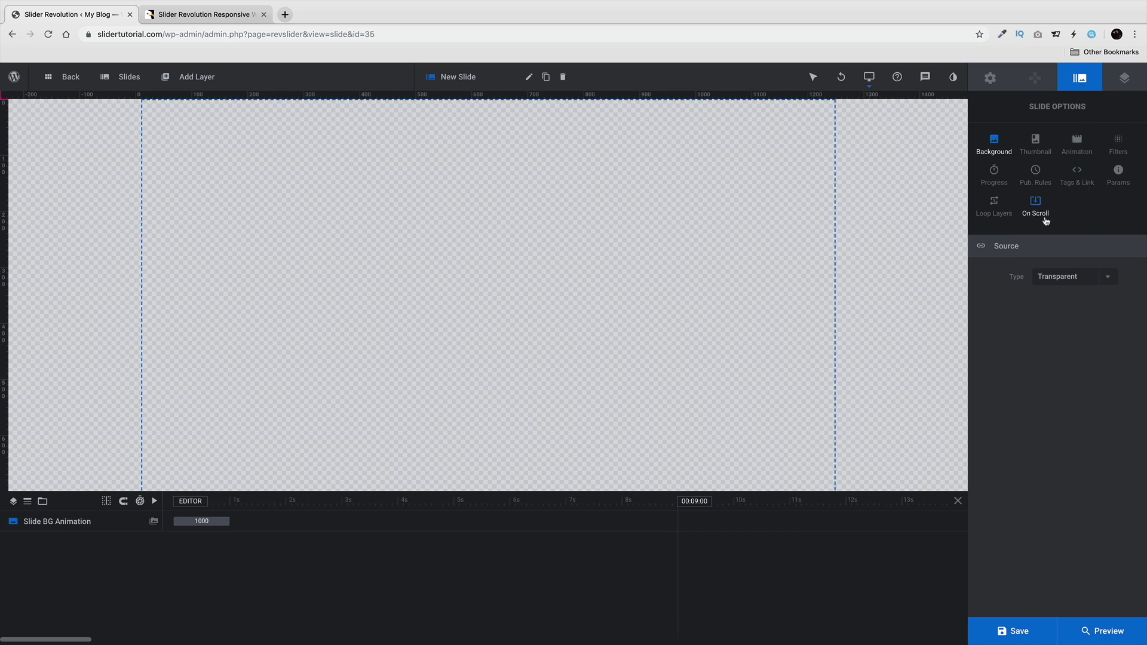
{"action": "left_click", "coordinate": [1057, 279]}
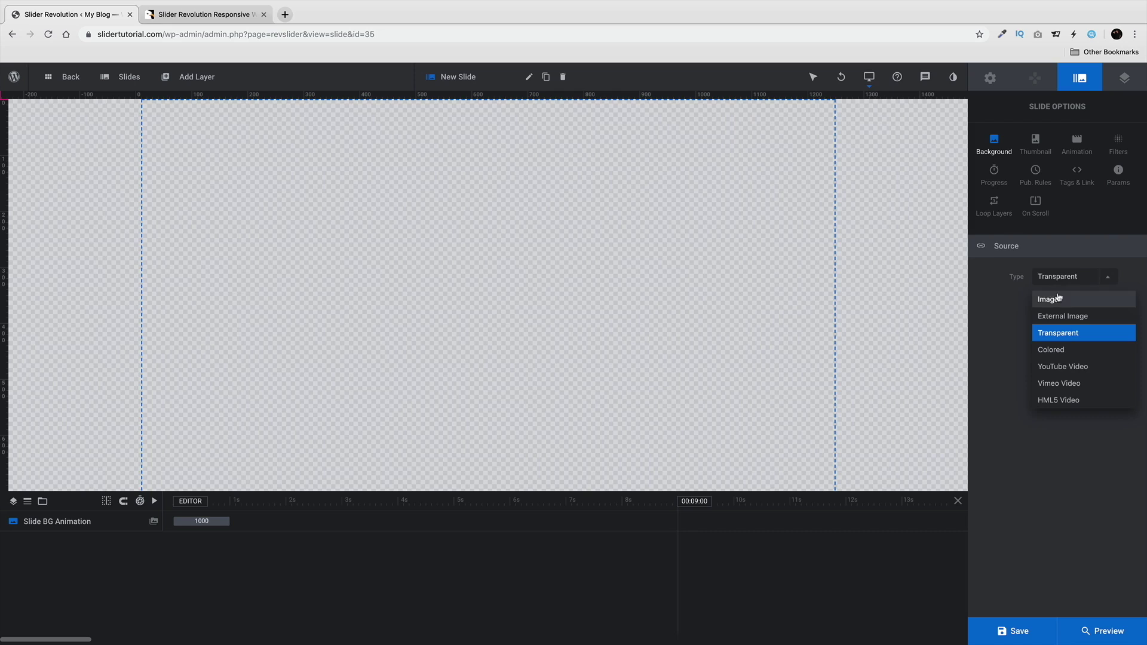
{"action": "left_click", "coordinate": [1067, 351]}
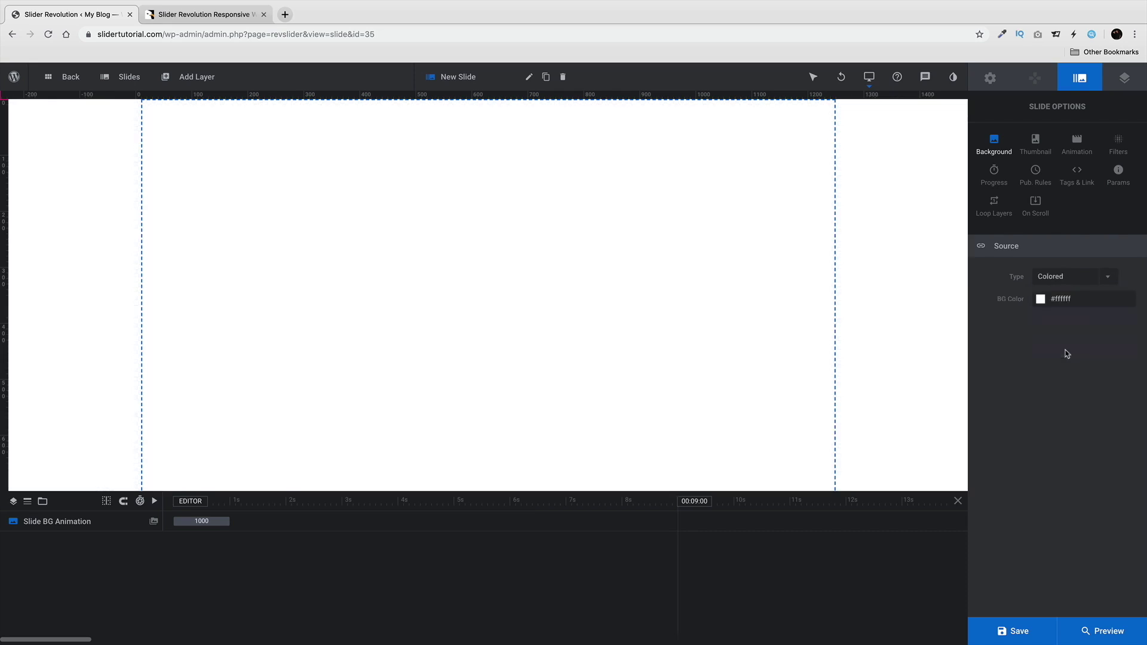
Step: Try several solid preset colors for the slide background, ending with black #000000
{"action": "left_click", "coordinate": [1043, 303]}
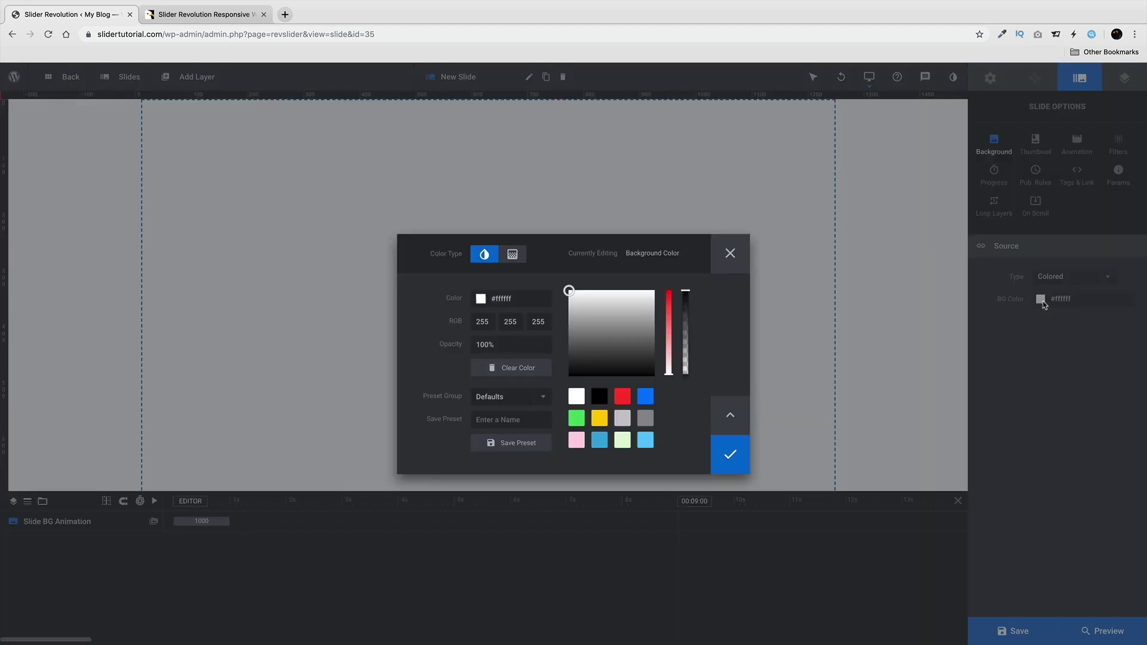
{"action": "left_click_drag", "start_coordinate": [556, 247], "coordinate": [807, 155]}
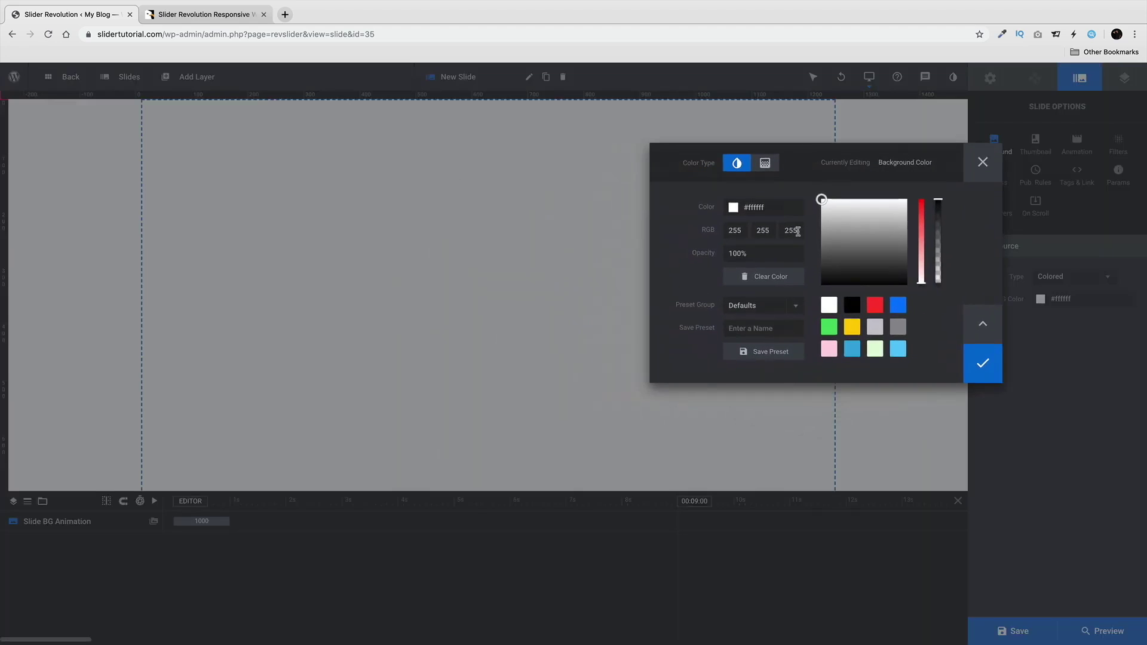
{"action": "left_click", "coordinate": [855, 310]}
{"action": "left_click", "coordinate": [874, 310]}
{"action": "left_click", "coordinate": [876, 332]}
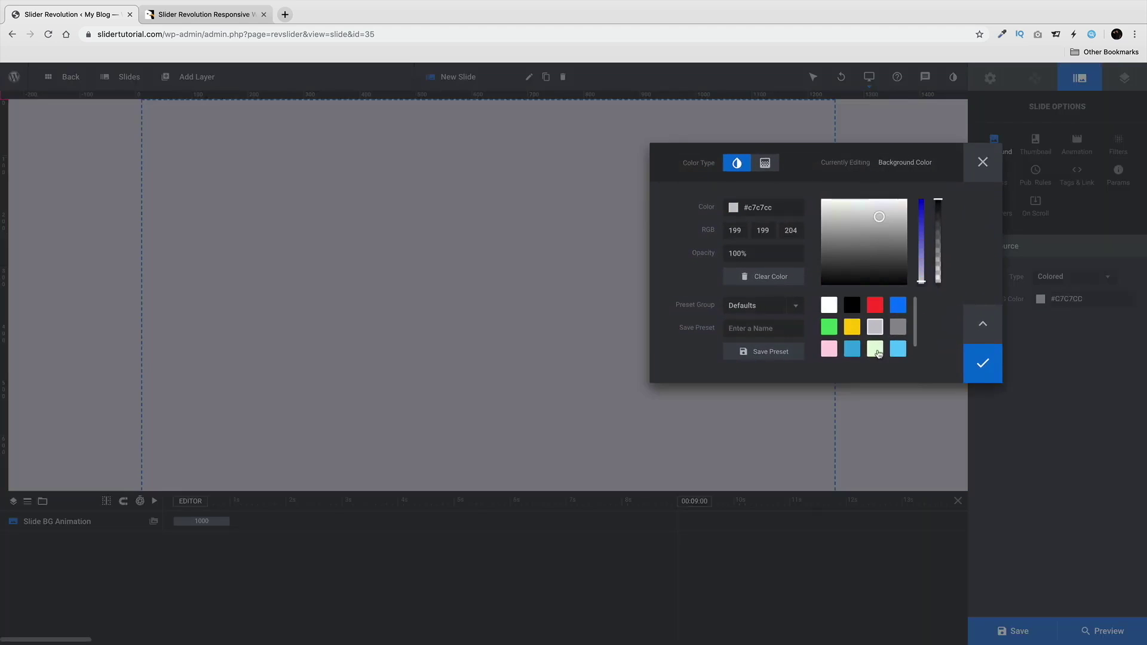
{"action": "left_click", "coordinate": [851, 349]}
{"action": "left_click", "coordinate": [851, 327]}
{"action": "left_click", "coordinate": [852, 305]}
{"action": "left_click_drag", "start_coordinate": [932, 215], "coordinate": [938, 175]}
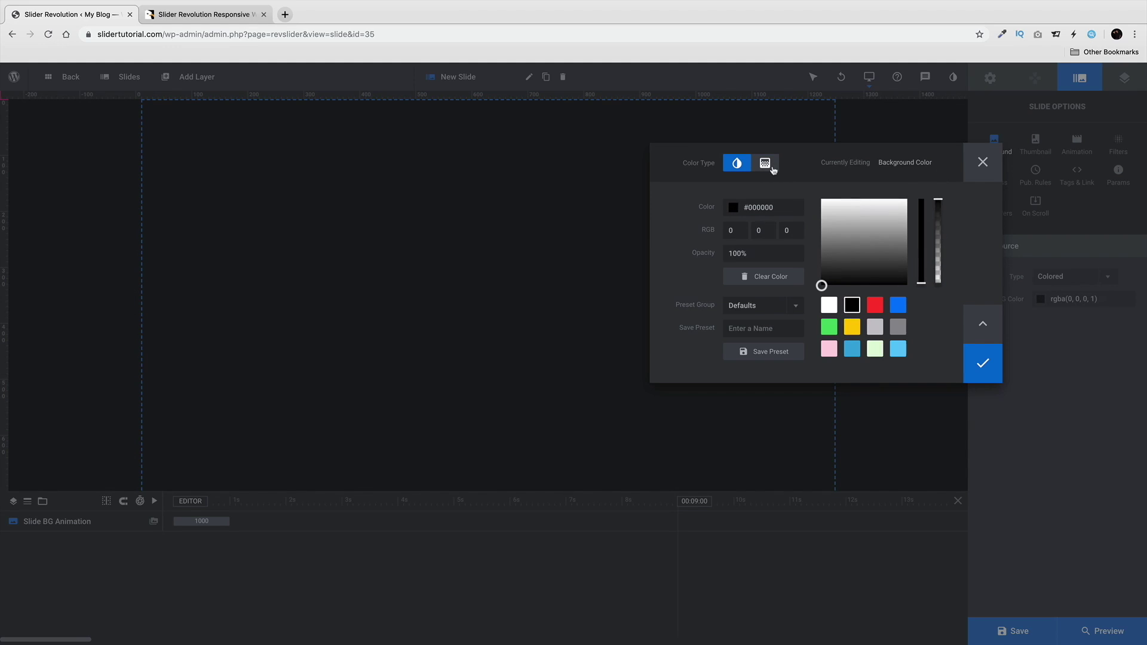
Step: Switch the background color type to gradient and try several presets, ending with the cyan-to-purple one starting at #22e1ff
{"action": "left_click", "coordinate": [768, 165]}
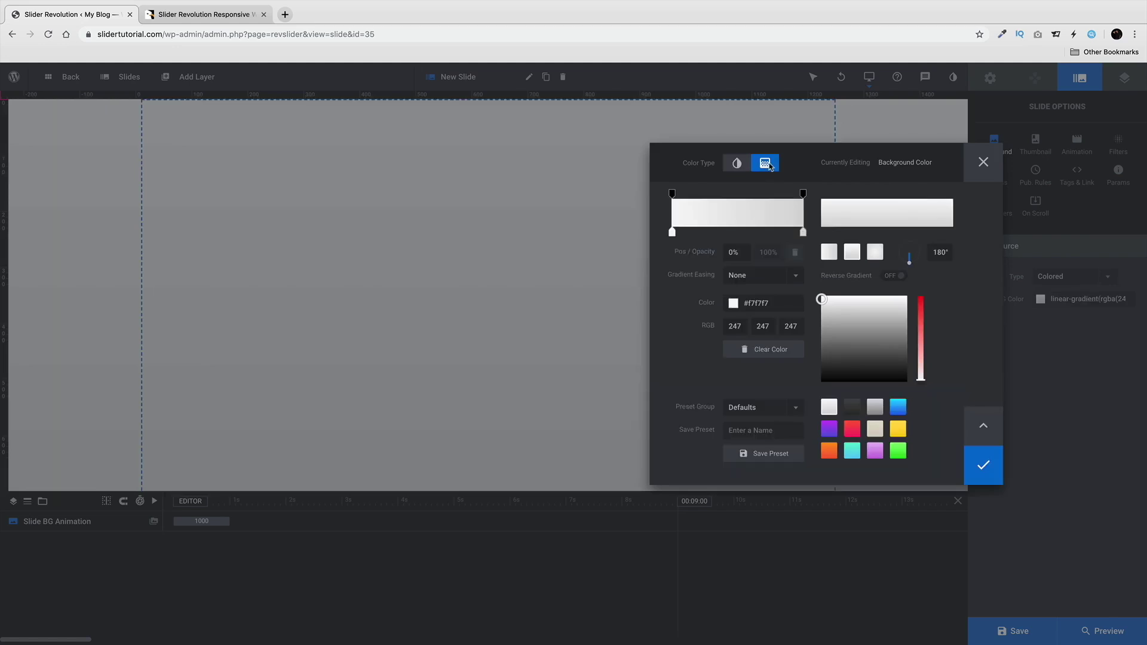
{"action": "left_click", "coordinate": [854, 452]}
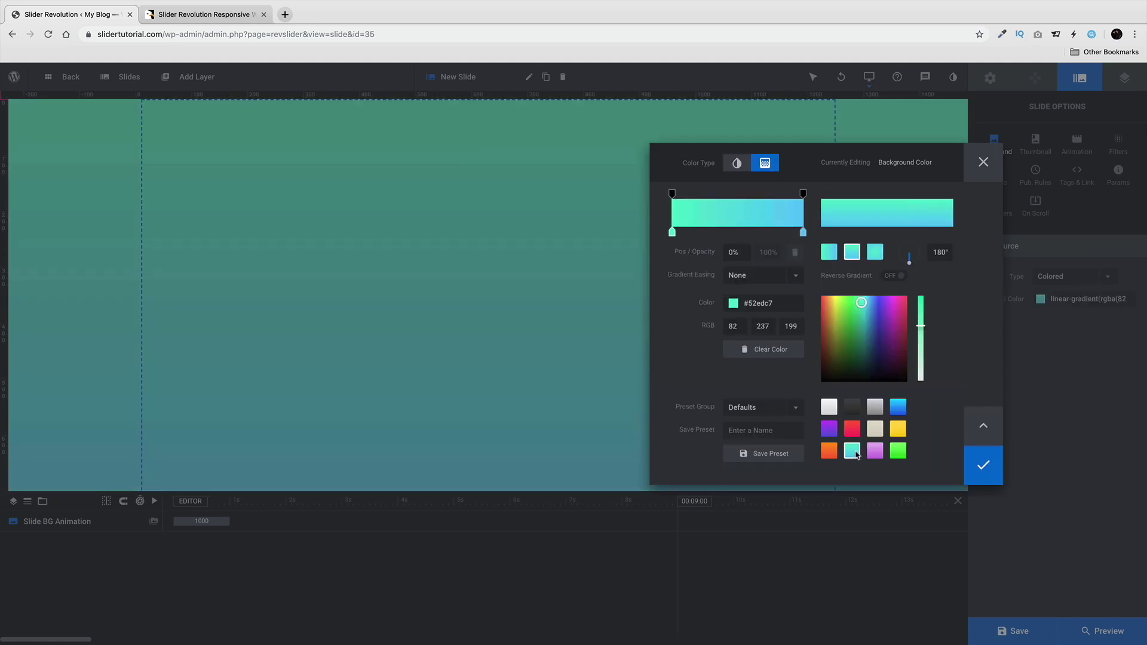
{"action": "left_click", "coordinate": [898, 453]}
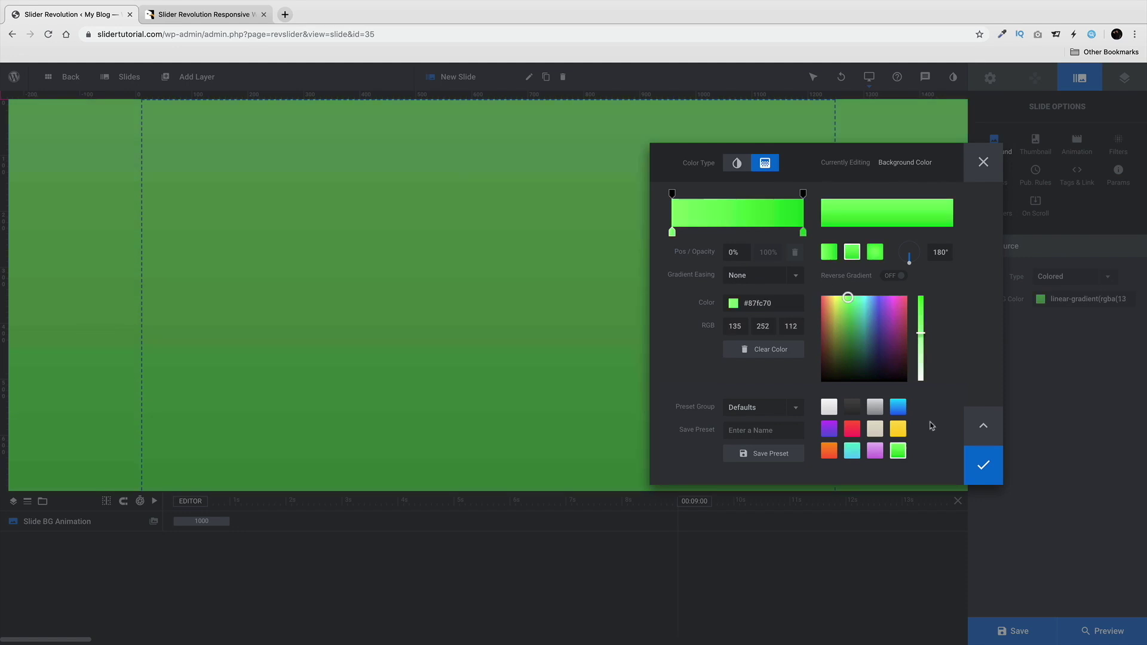
{"action": "scroll", "coordinate": [875, 418], "scroll_direction": "down", "scroll_amount": 2}
{"action": "left_click", "coordinate": [875, 438]}
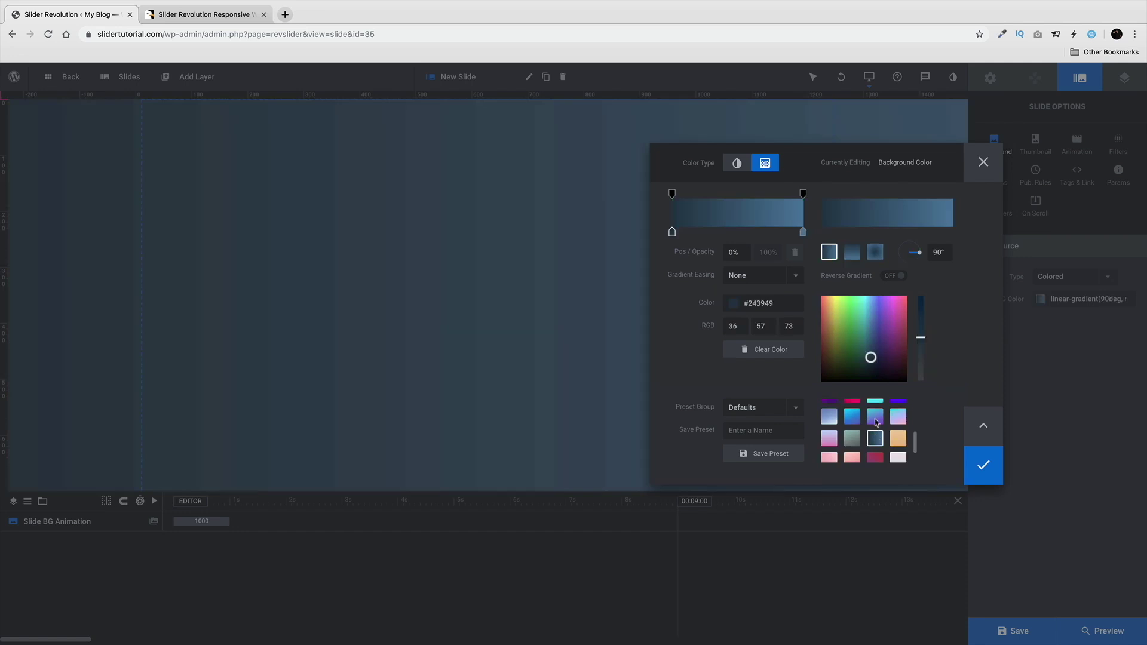
{"action": "left_click", "coordinate": [876, 421]}
Step: Try the vertical, horizontal and radial gradient styles, select the end color stop, and discard the background color changes
{"action": "left_click", "coordinate": [853, 252]}
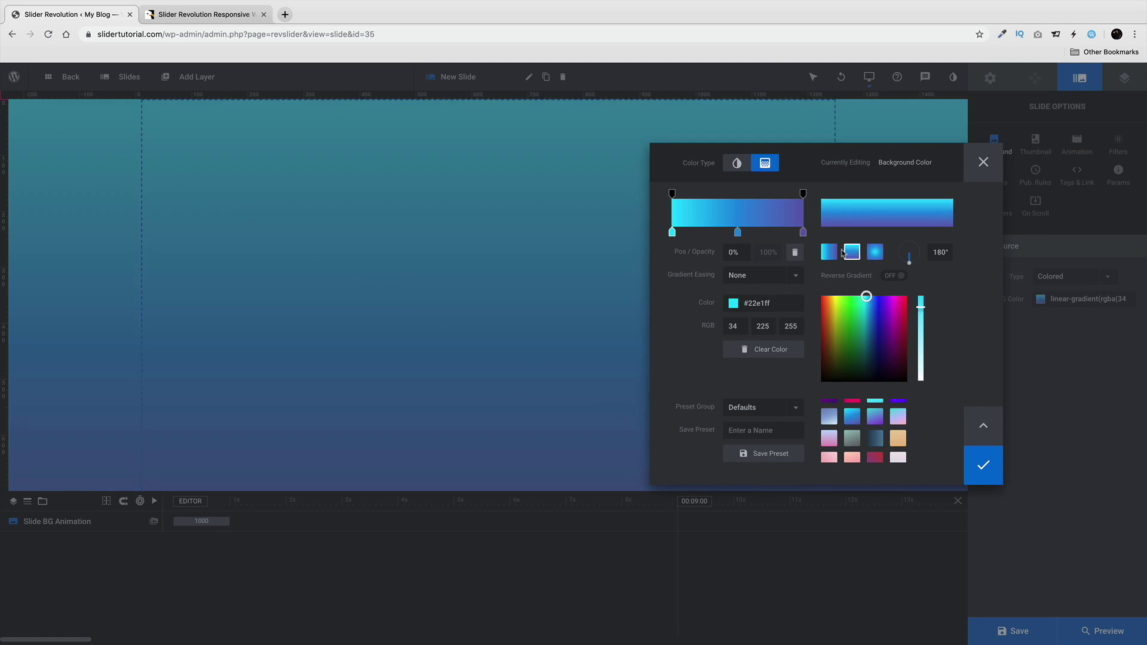
{"action": "left_click", "coordinate": [829, 253]}
{"action": "left_click", "coordinate": [853, 252]}
{"action": "left_click", "coordinate": [875, 252]}
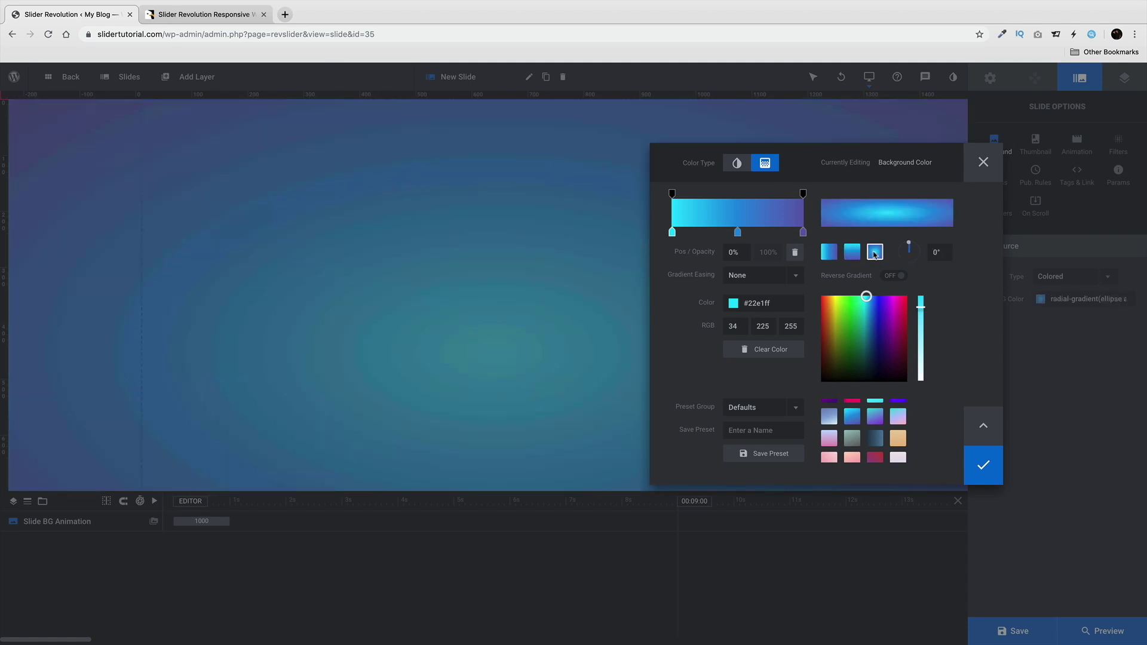
{"action": "left_click", "coordinate": [803, 195]}
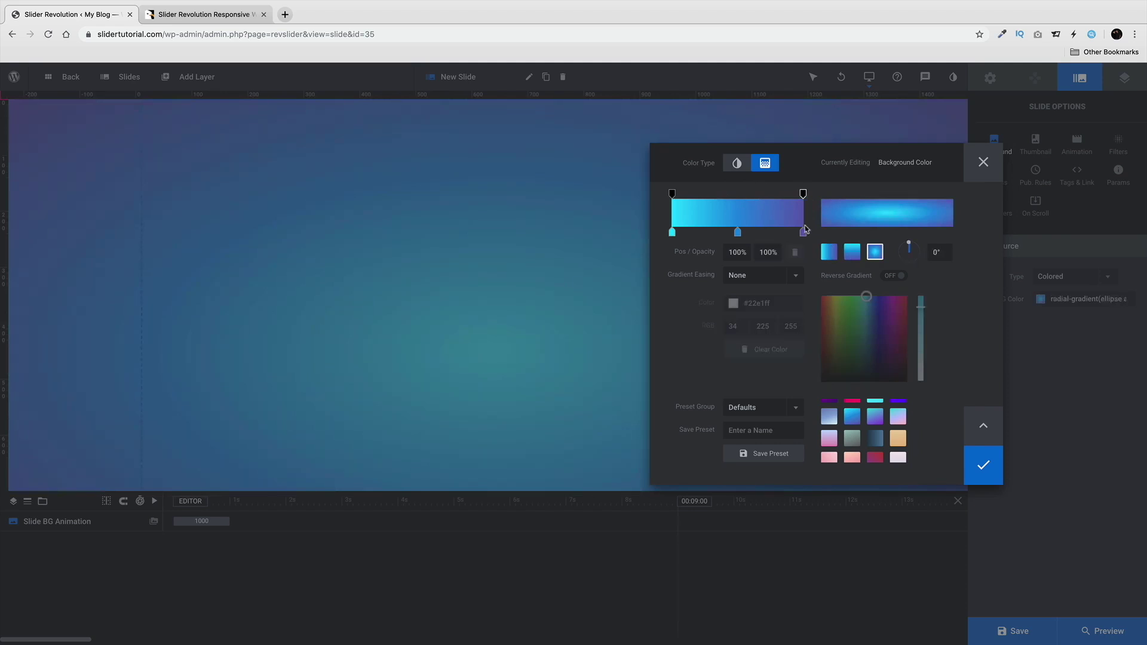
{"action": "mouse_move", "coordinate": [803, 232]}
{"action": "left_mouse_down"}
{"action": "mouse_move", "coordinate": [705, 232]}
{"action": "mouse_move", "coordinate": [815, 237]}
{"action": "left_mouse_up"}
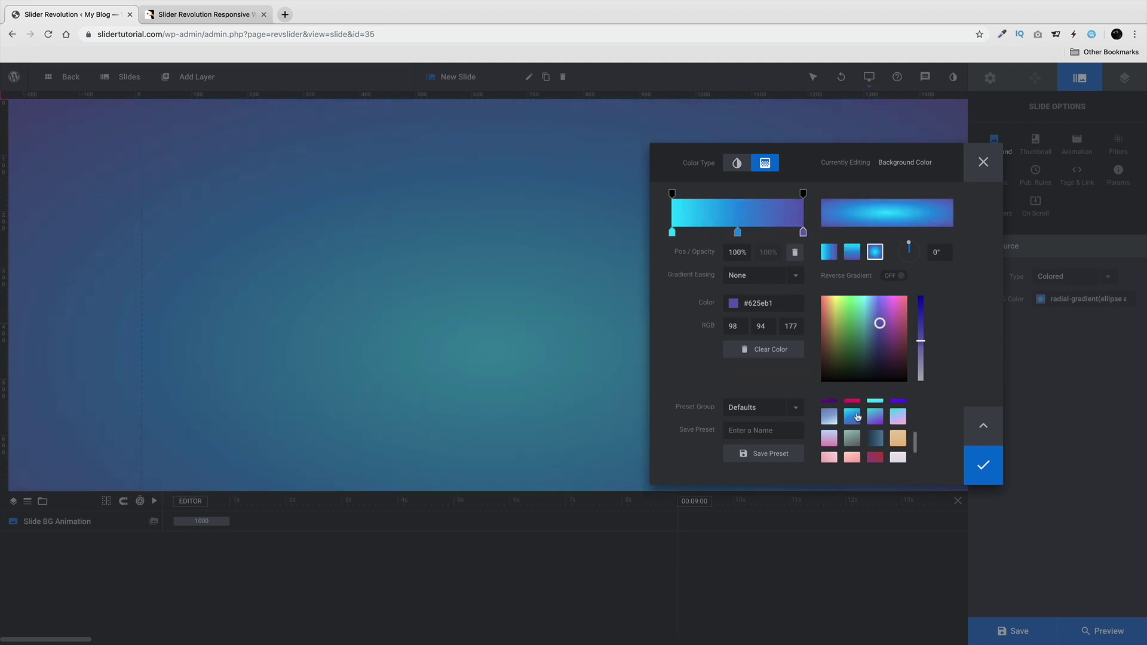
{"action": "left_click", "coordinate": [737, 164]}
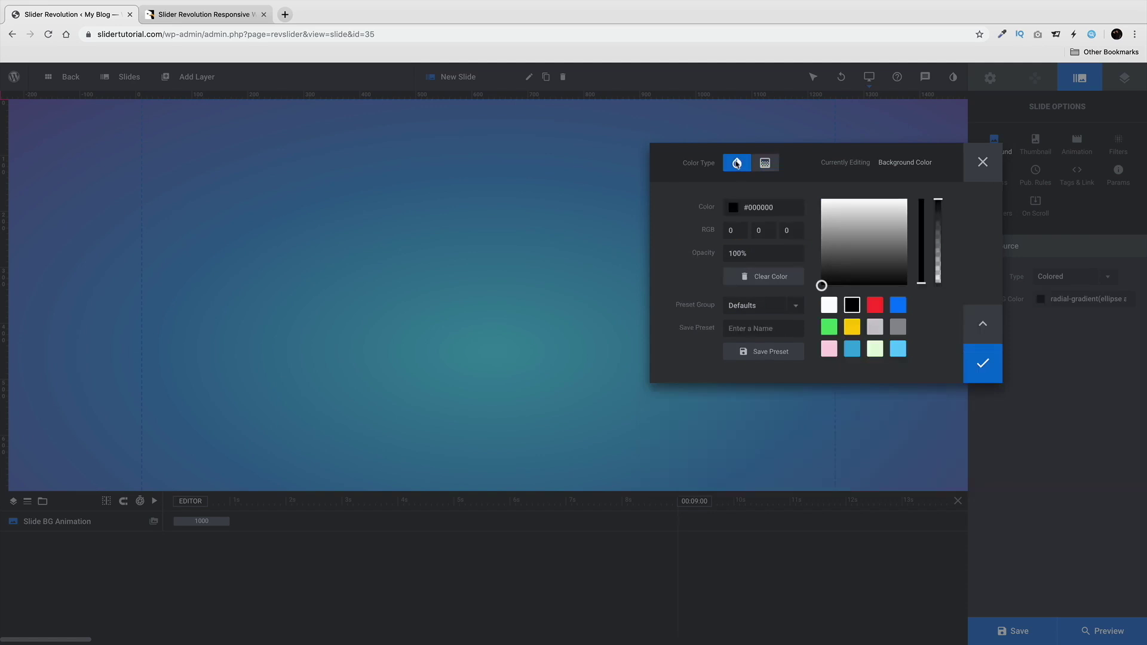
{"action": "left_click", "coordinate": [983, 162]}
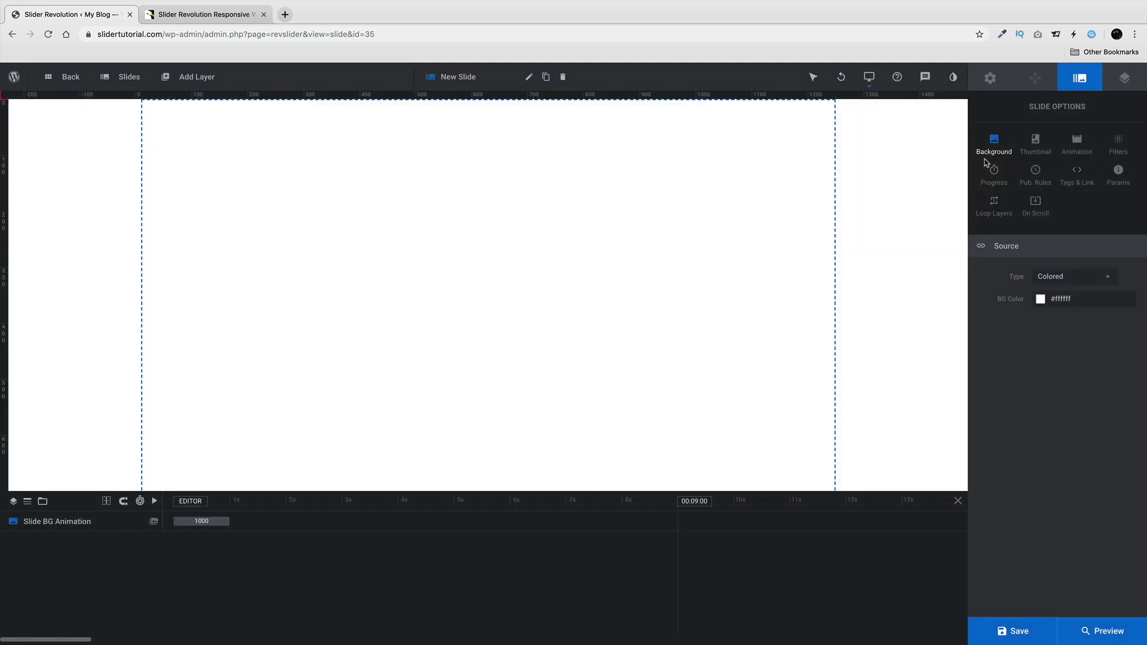
Step: Set the slide background to HTML5 Video with the Girl video from the Object Library, and preview the module
{"action": "left_click", "coordinate": [1063, 278]}
{"action": "left_click", "coordinate": [1059, 399]}
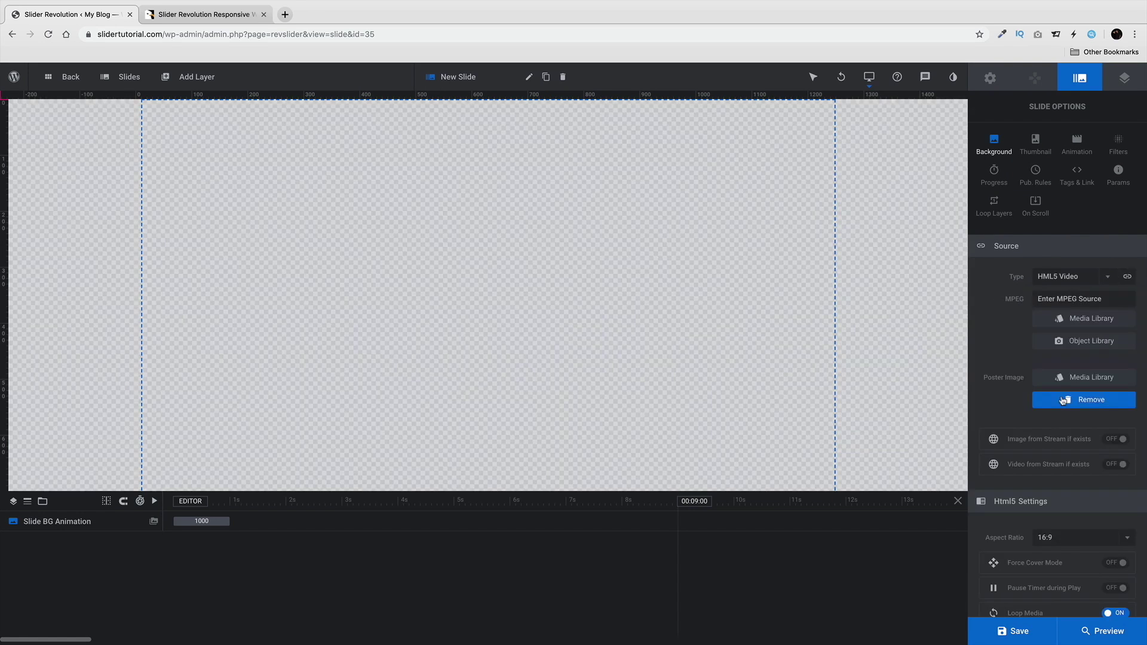
{"action": "left_click", "coordinate": [1078, 345]}
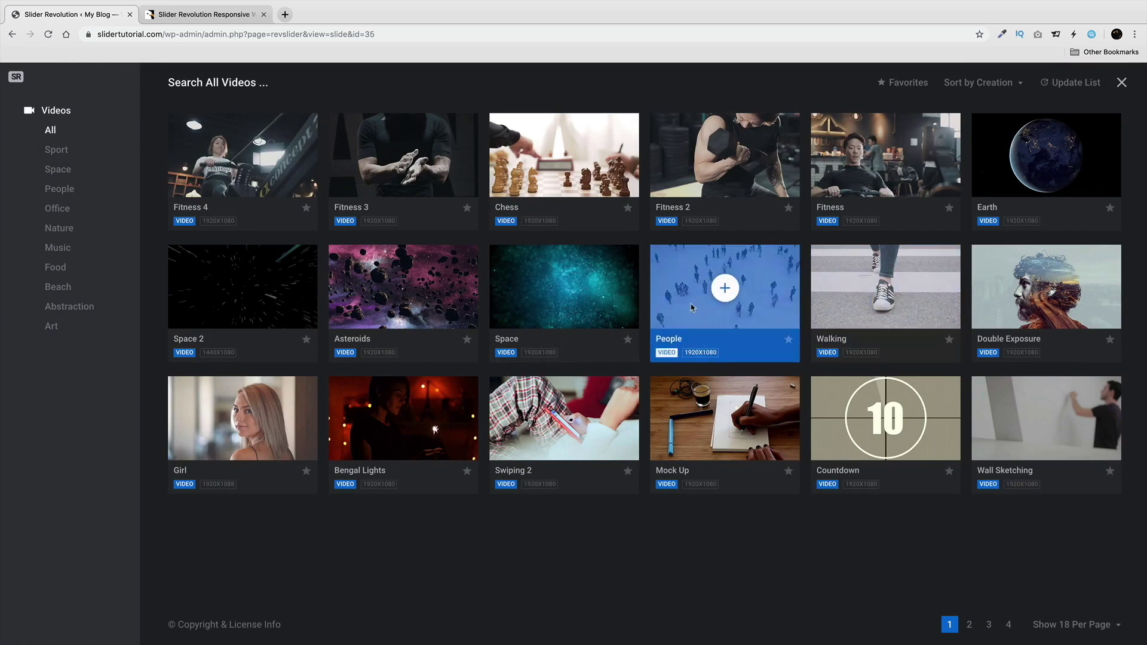
{"action": "mouse_move", "coordinate": [242, 422]}
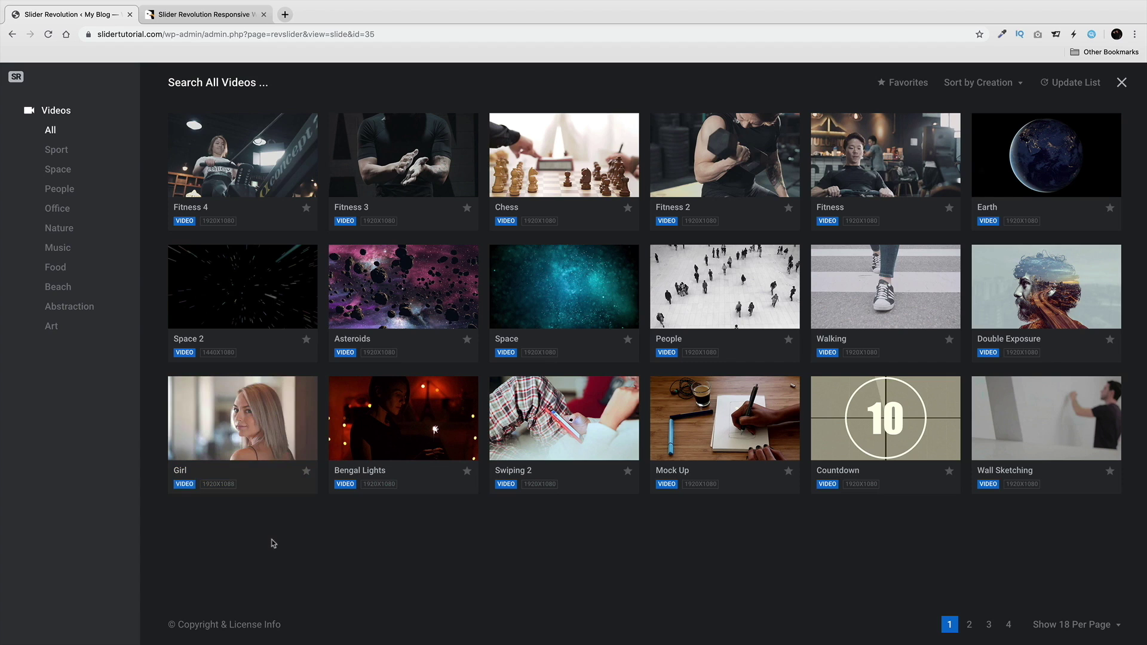
{"action": "mouse_move", "coordinate": [406, 288]}
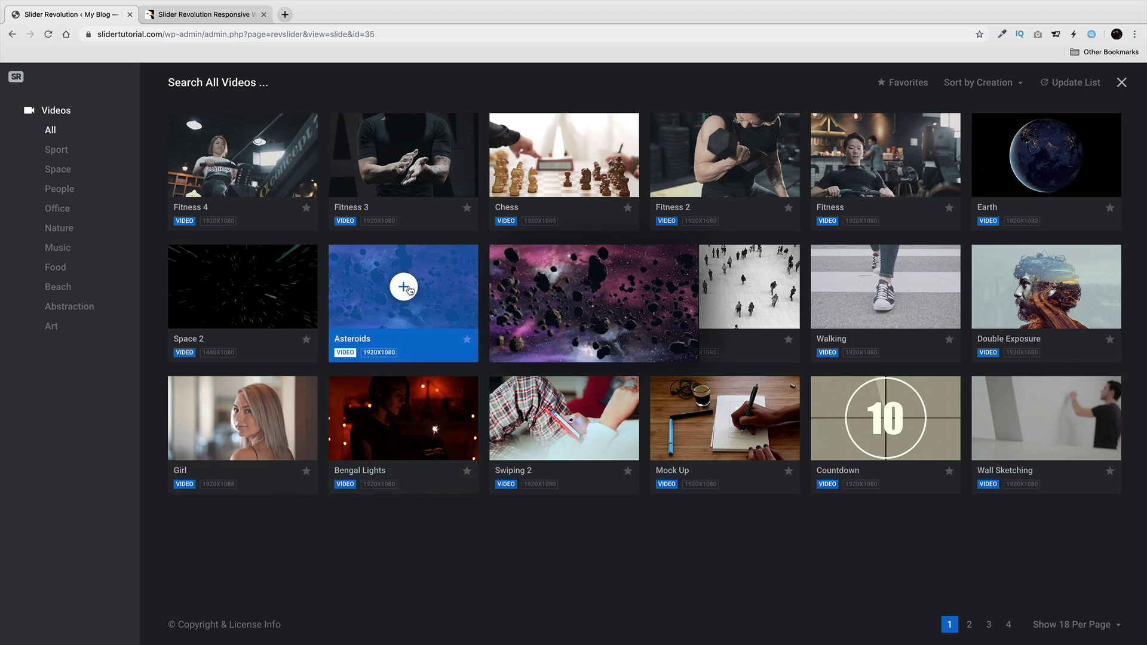
{"action": "left_click", "coordinate": [242, 419]}
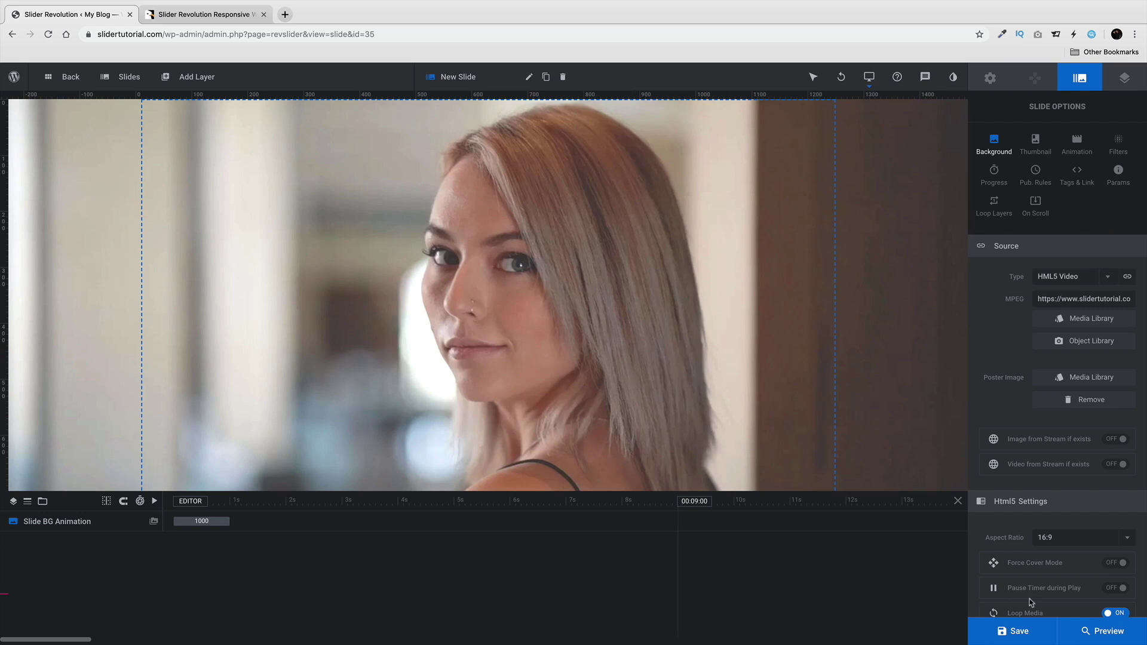
{"action": "left_click", "coordinate": [1100, 632]}
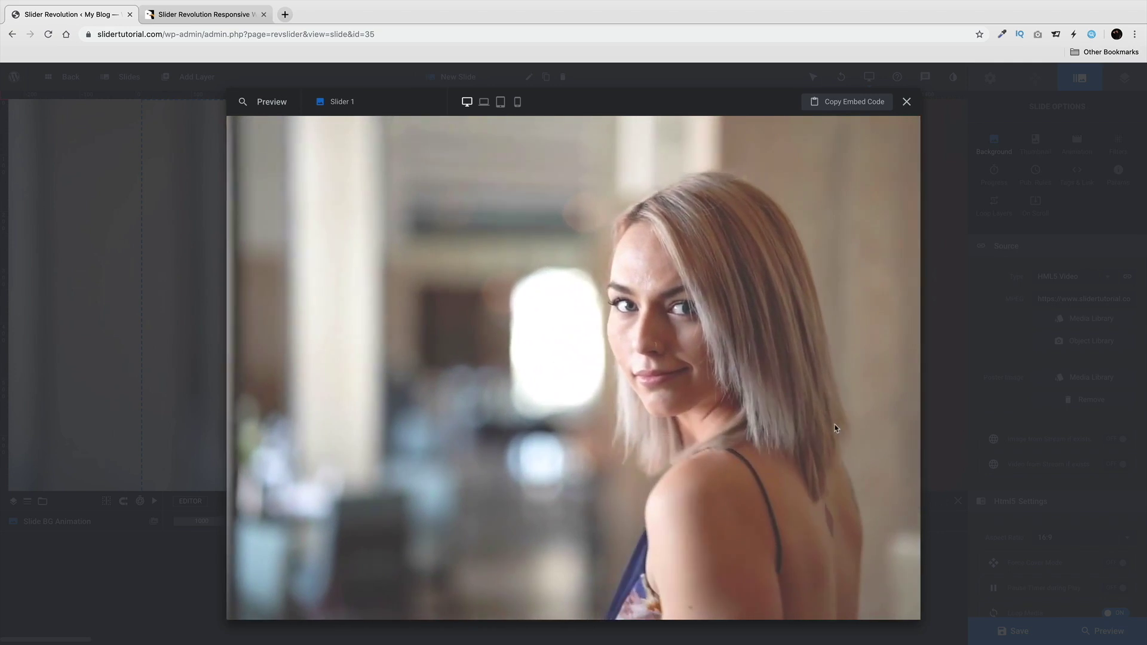
{"action": "left_click", "coordinate": [907, 102]}
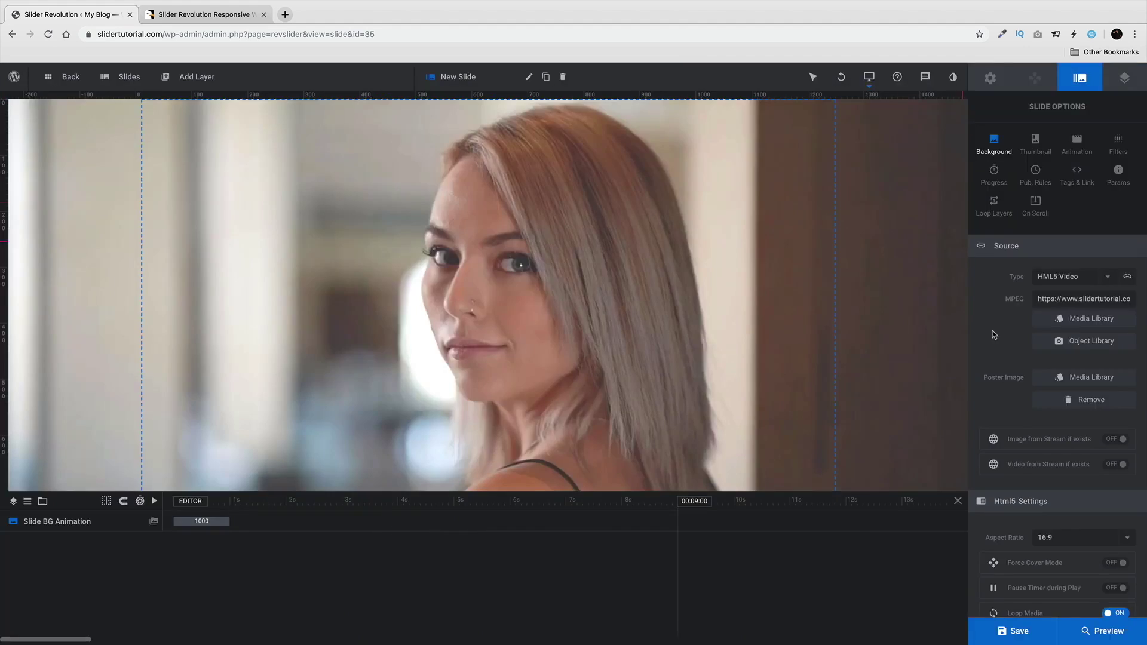
Step: Browse the Office videos in the Object Library and close it without picking one
{"action": "left_click", "coordinate": [1092, 341]}
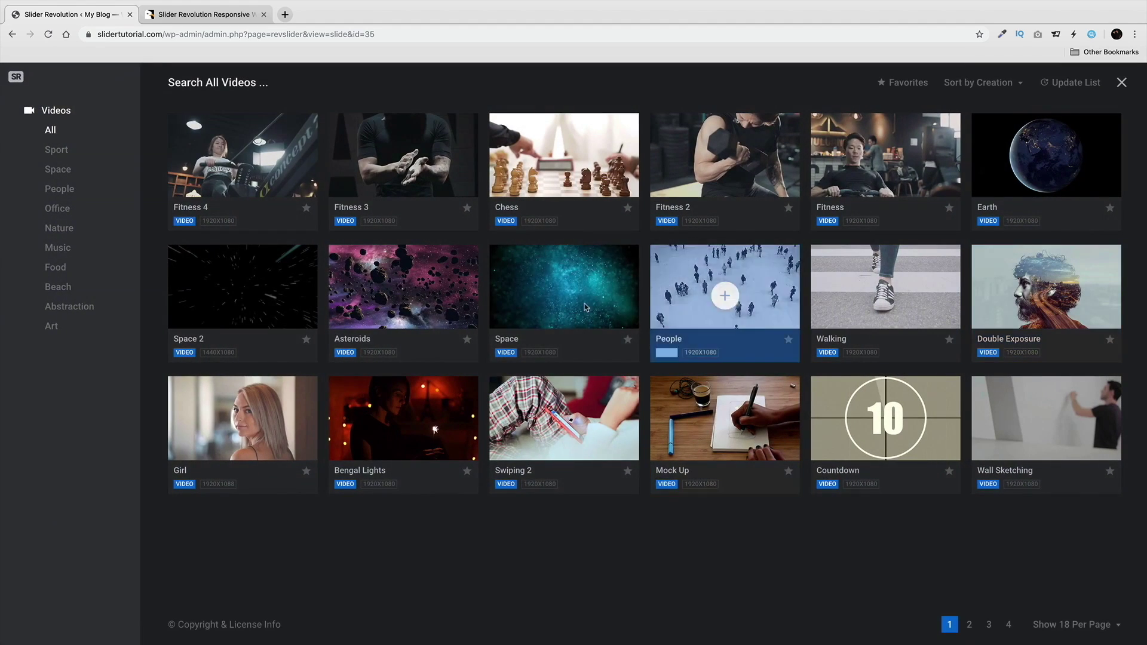
{"action": "left_click", "coordinate": [64, 209]}
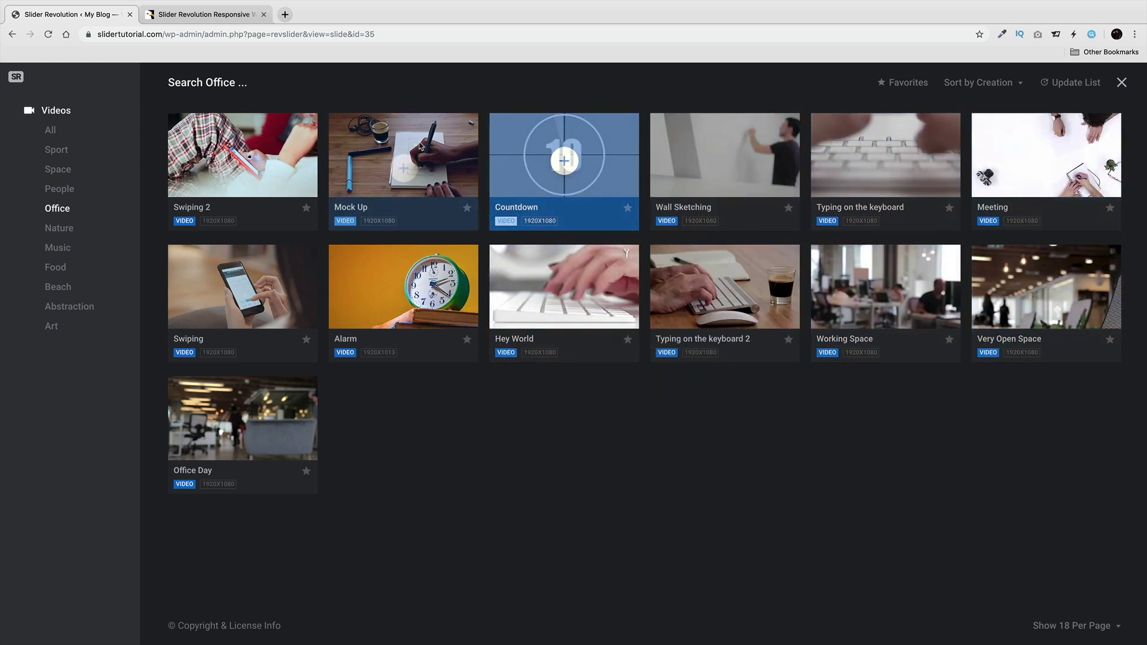
{"action": "left_click", "coordinate": [1125, 86]}
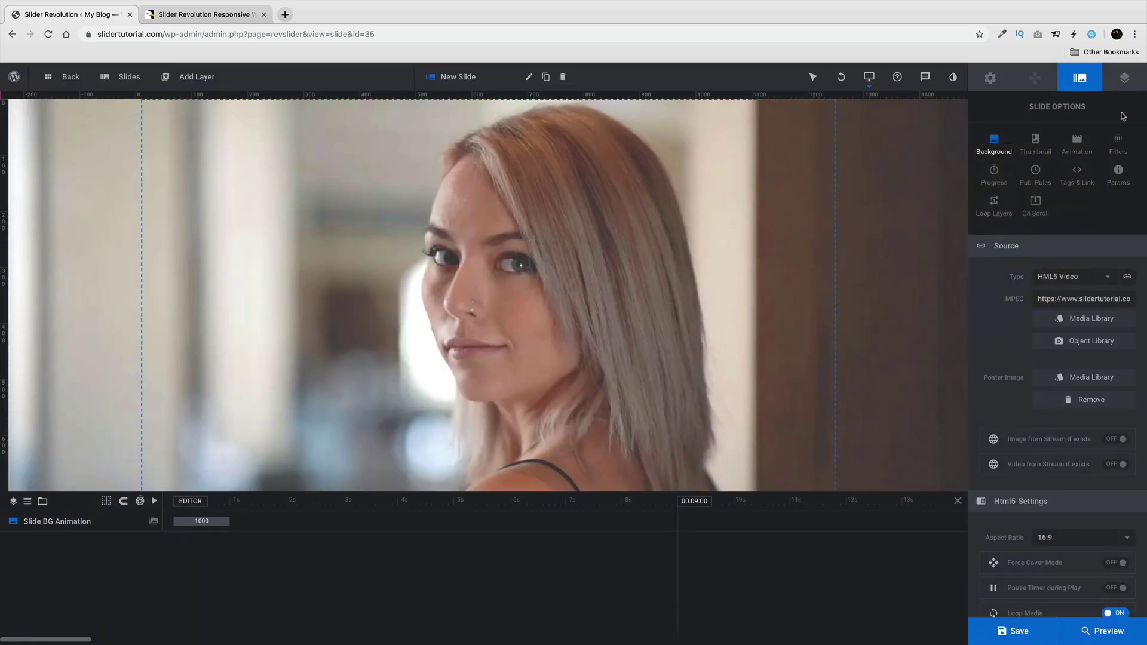
Step: Try the External Image and Image types for the slide background, return to HTML5 Video, and select its MPEG address
{"action": "left_click", "coordinate": [1068, 279]}
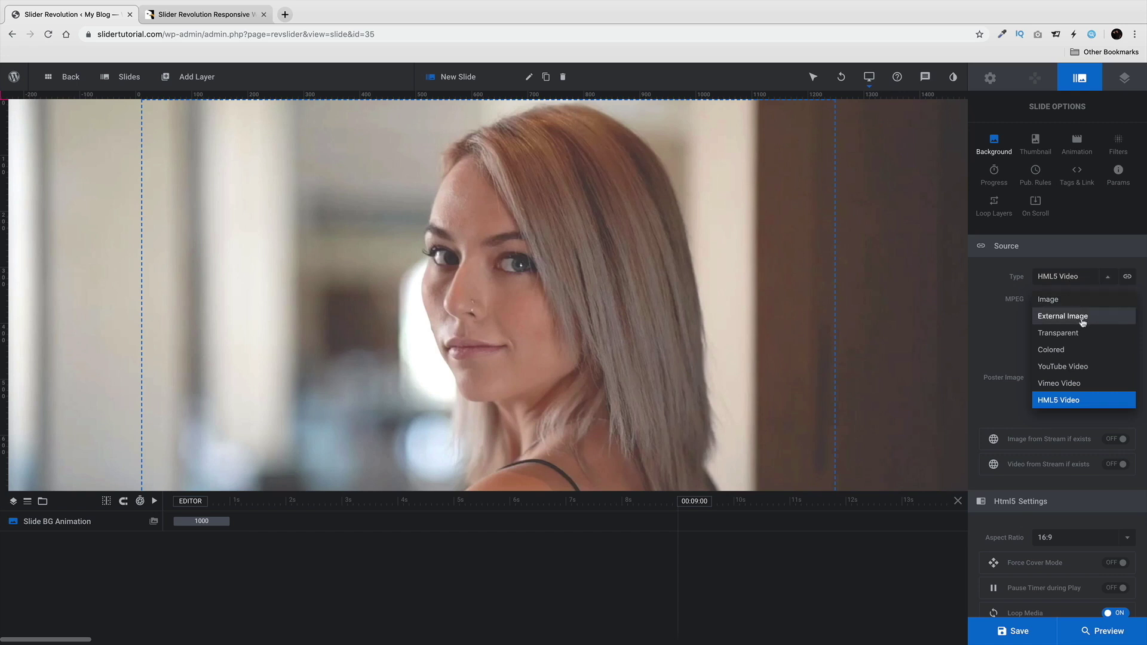
{"action": "left_click", "coordinate": [1079, 317]}
{"action": "left_click", "coordinate": [1084, 300]}
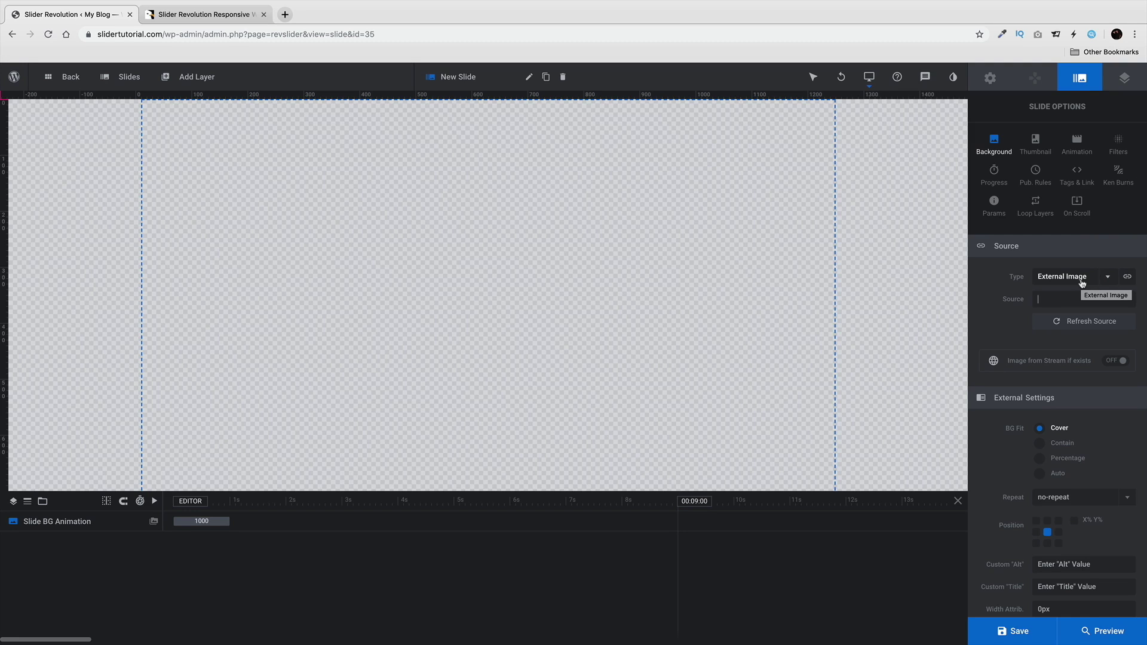
{"action": "left_click", "coordinate": [1083, 283]}
{"action": "left_click", "coordinate": [1078, 301]}
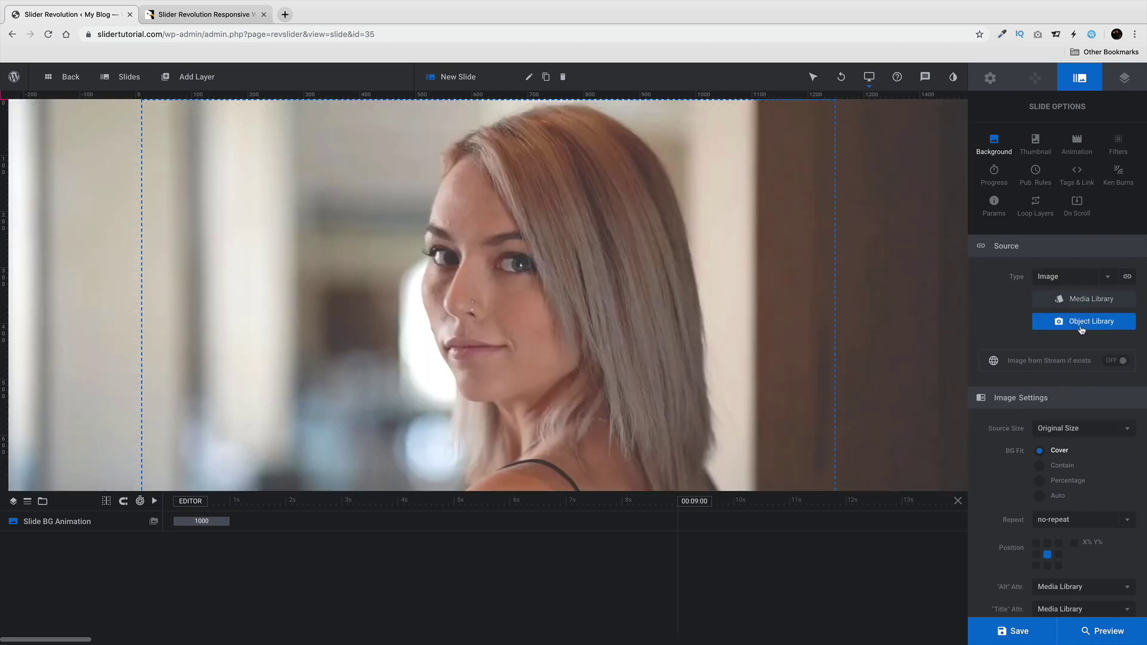
{"action": "left_click", "coordinate": [1082, 277]}
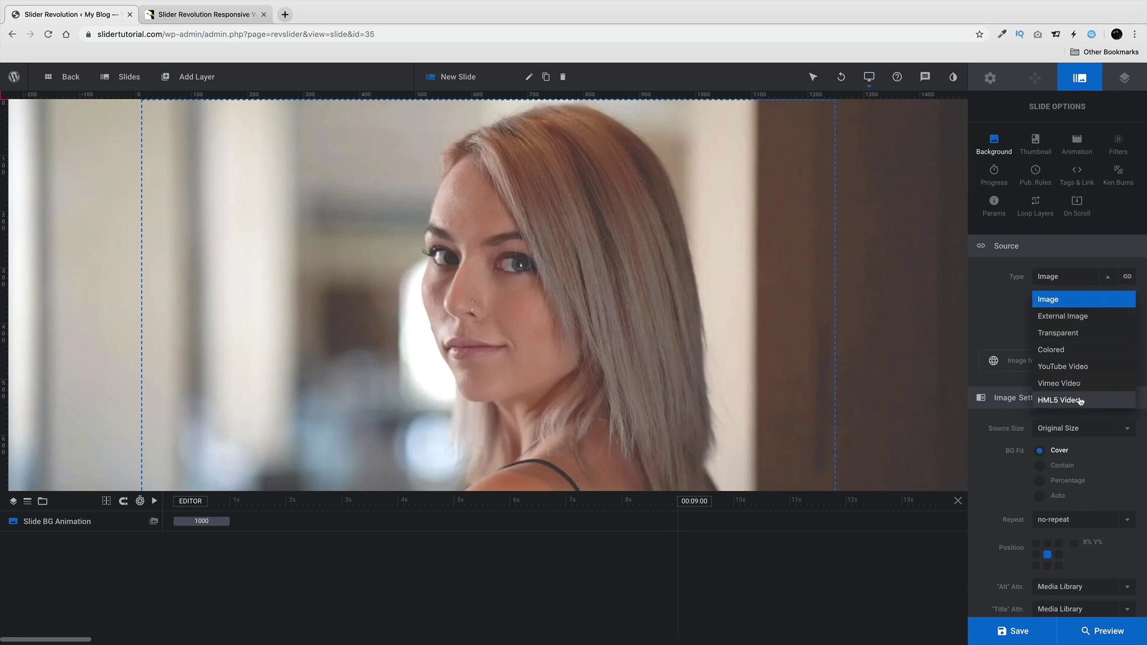
{"action": "left_click", "coordinate": [1081, 401]}
{"action": "triple_click", "coordinate": [1098, 298]}
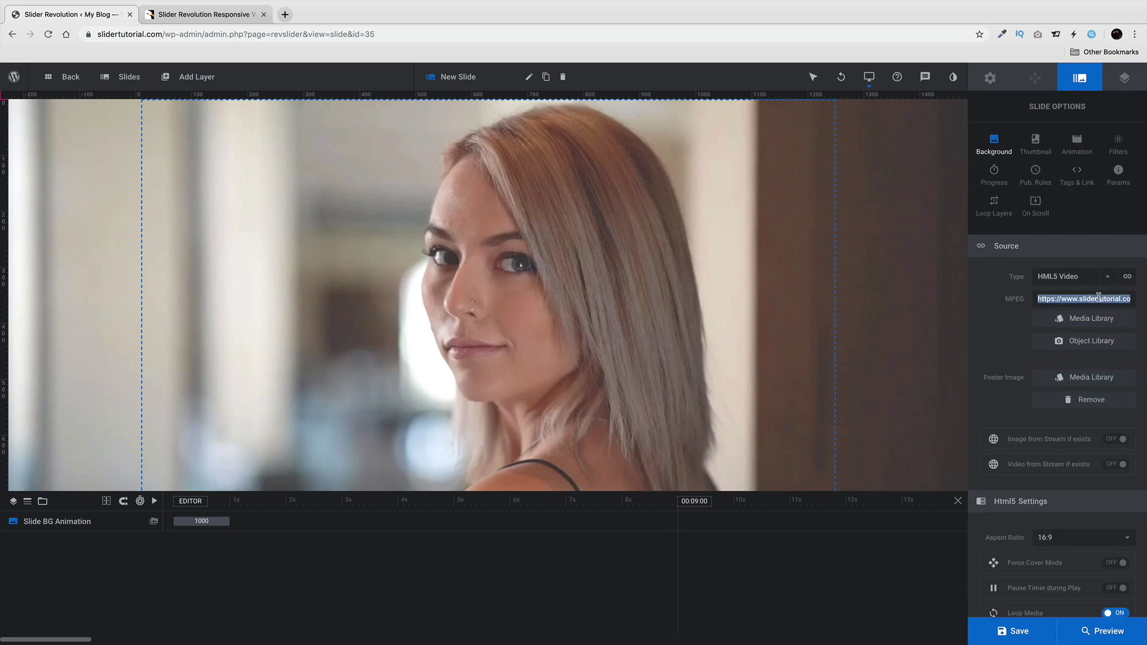
Step: Set the slide background type to Image and insert the Aerobic picture from the Object Library at its original size
{"action": "left_click", "coordinate": [1070, 277]}
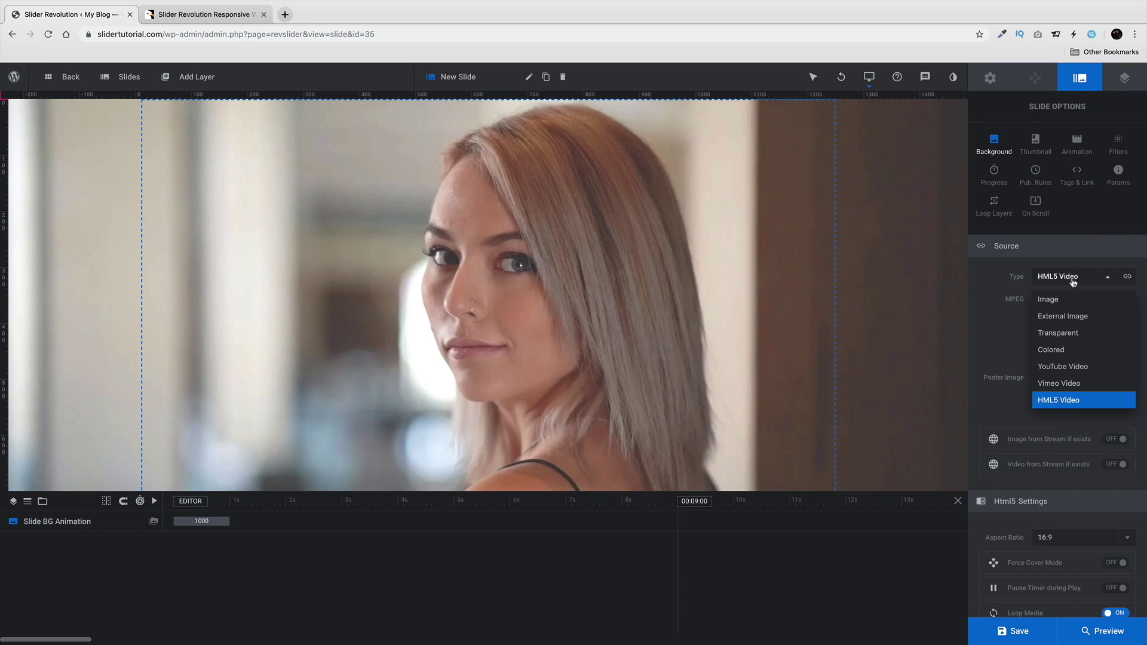
{"action": "left_click", "coordinate": [1074, 301]}
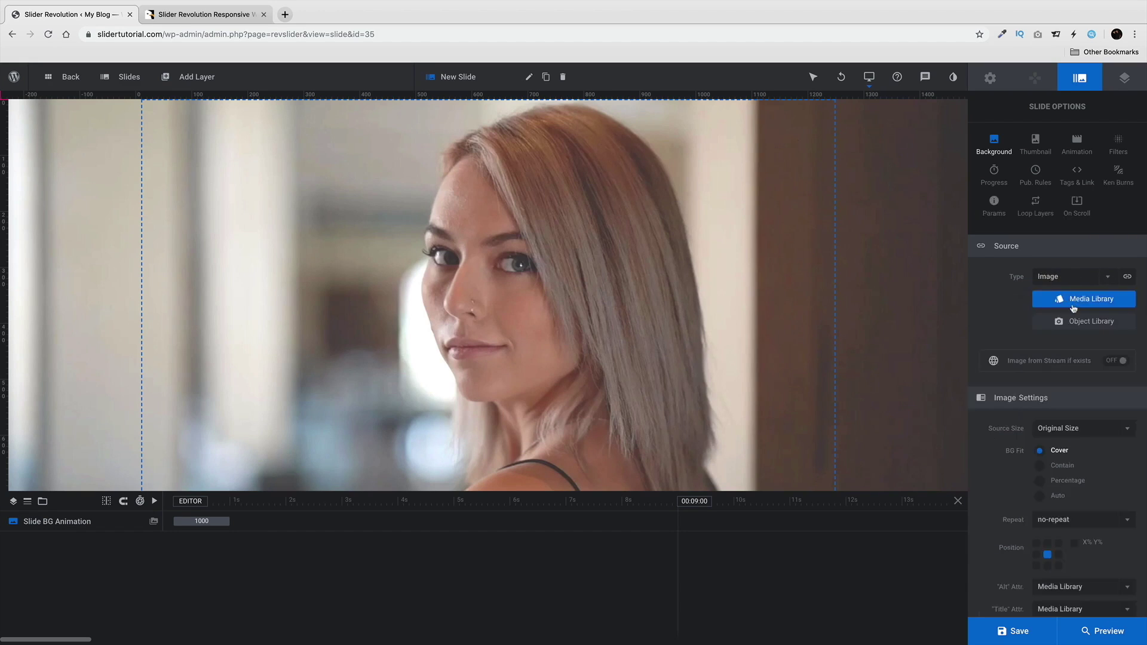
{"action": "left_click", "coordinate": [1083, 322]}
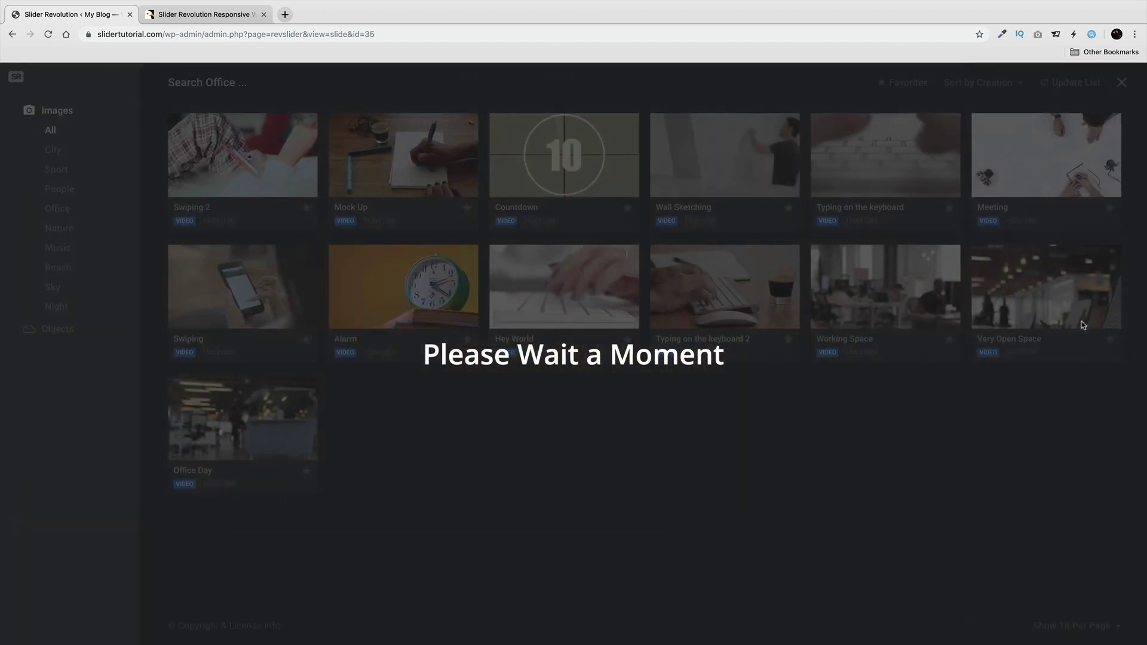
{"action": "mouse_move", "coordinate": [795, 403]}
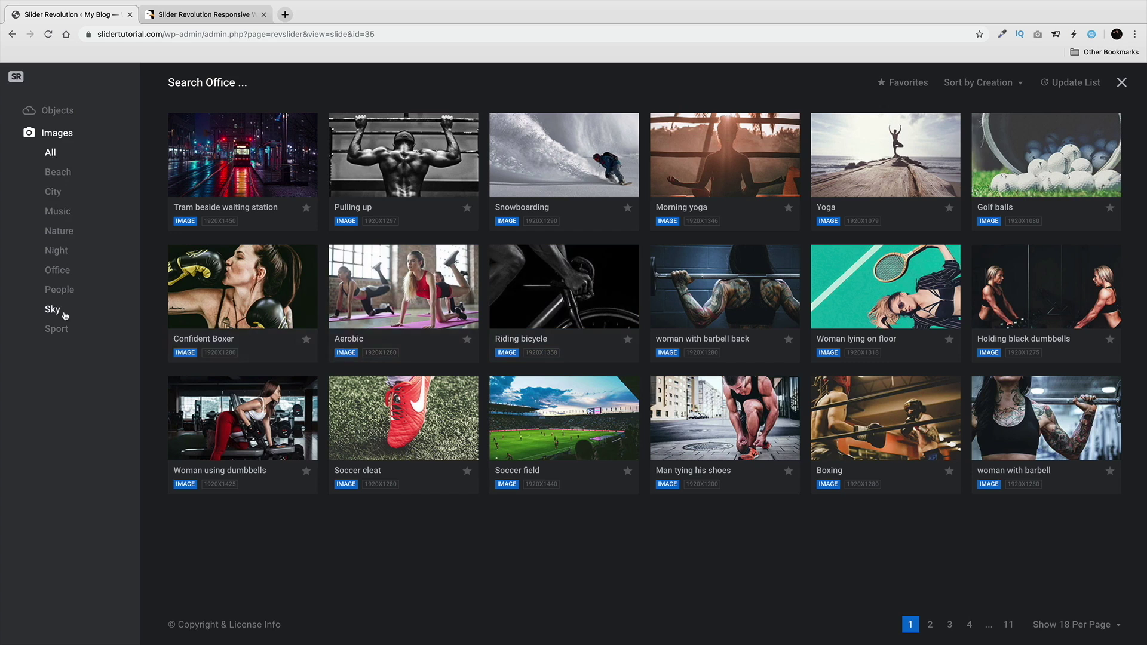
{"action": "left_click", "coordinate": [57, 111]}
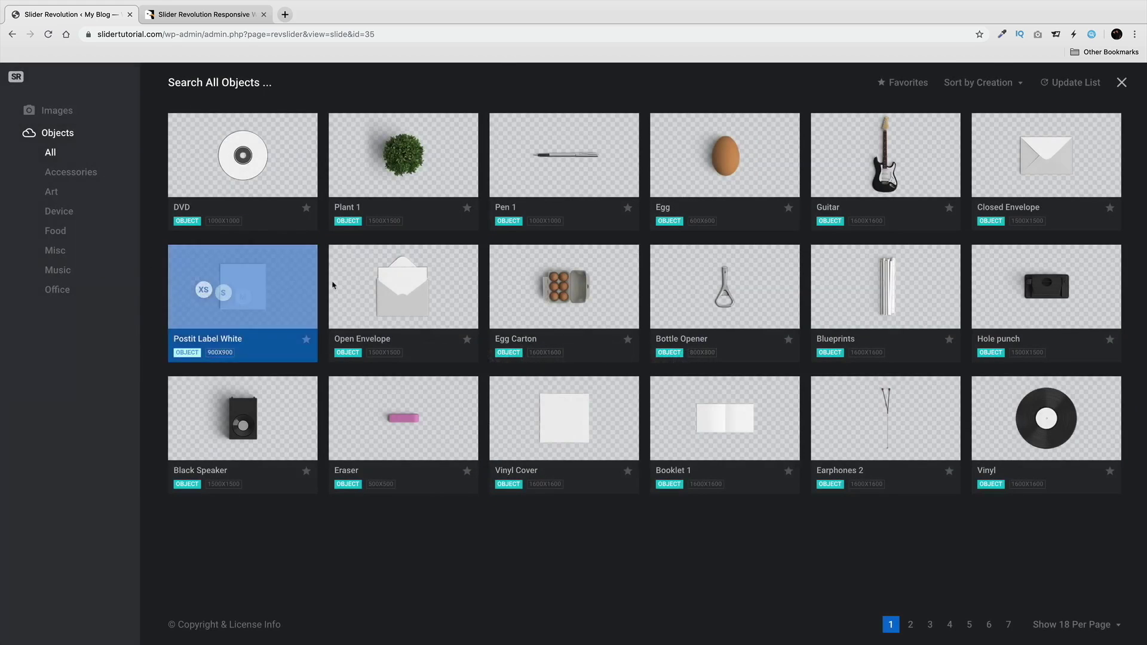
{"action": "mouse_move", "coordinate": [886, 208]}
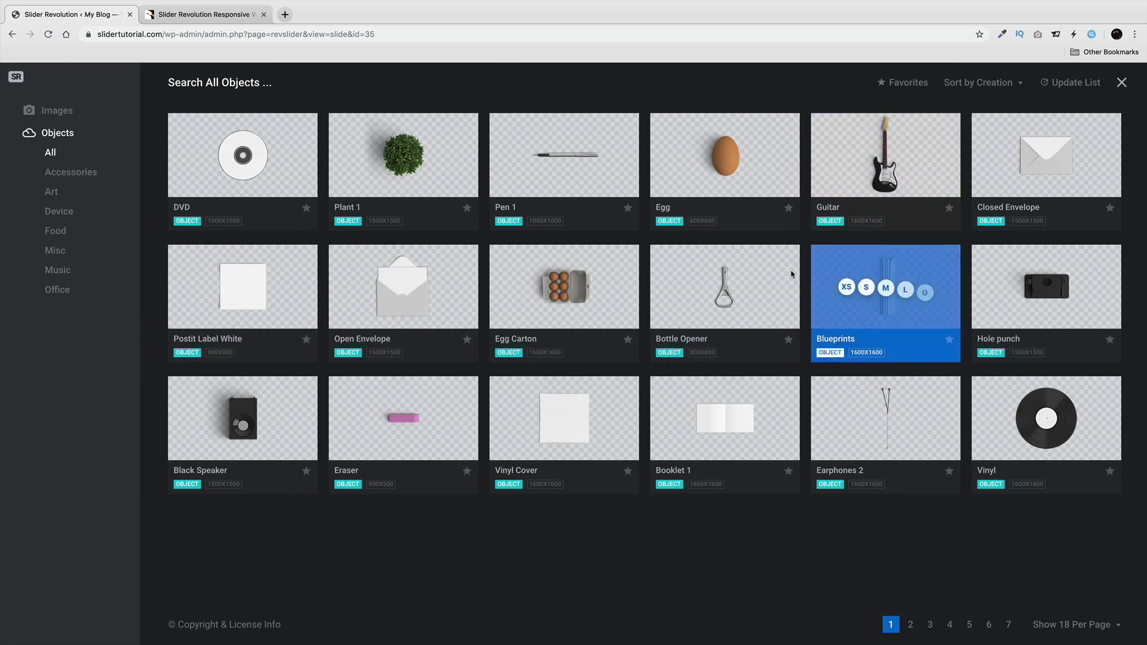
{"action": "left_click", "coordinate": [67, 115]}
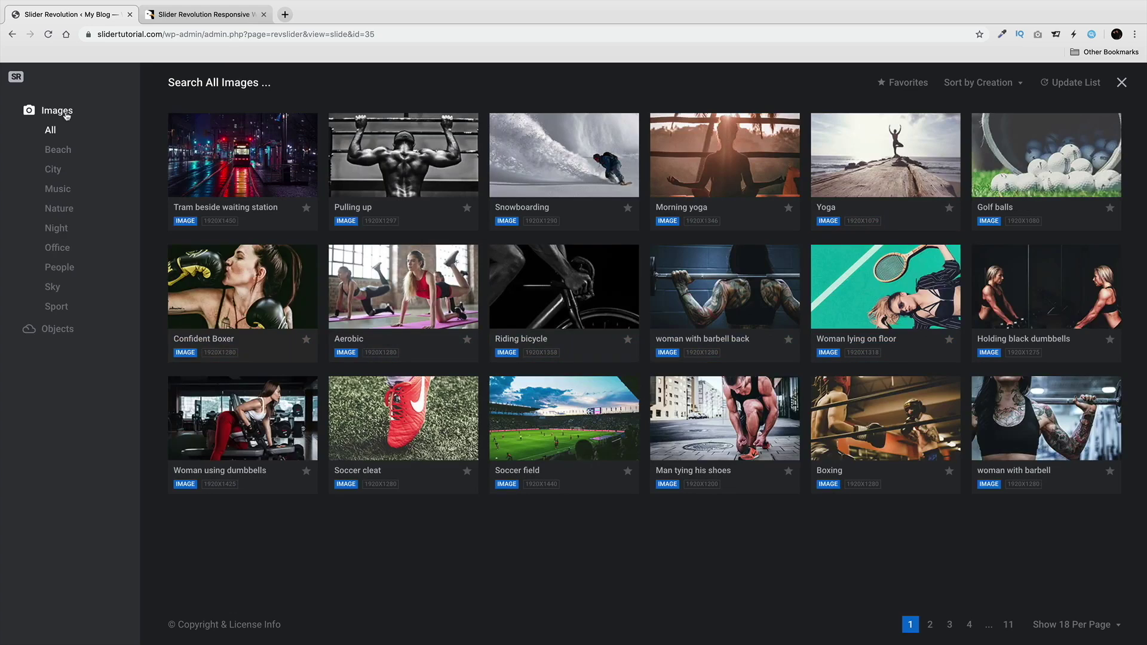
{"action": "mouse_move", "coordinate": [418, 296]}
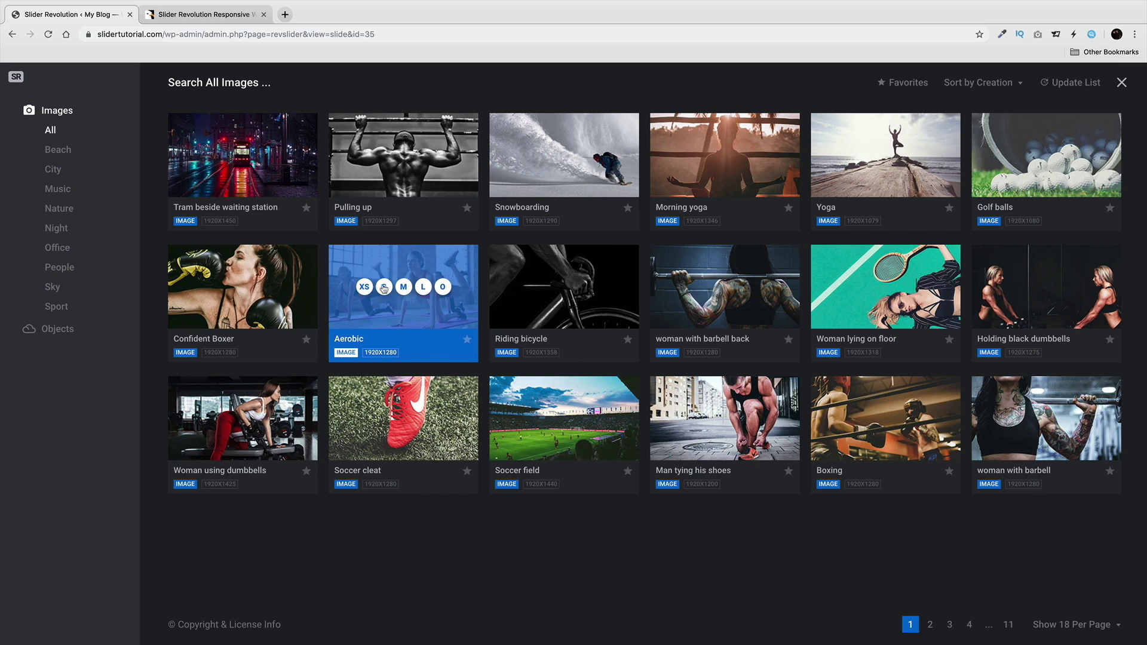
{"action": "left_click", "coordinate": [443, 288]}
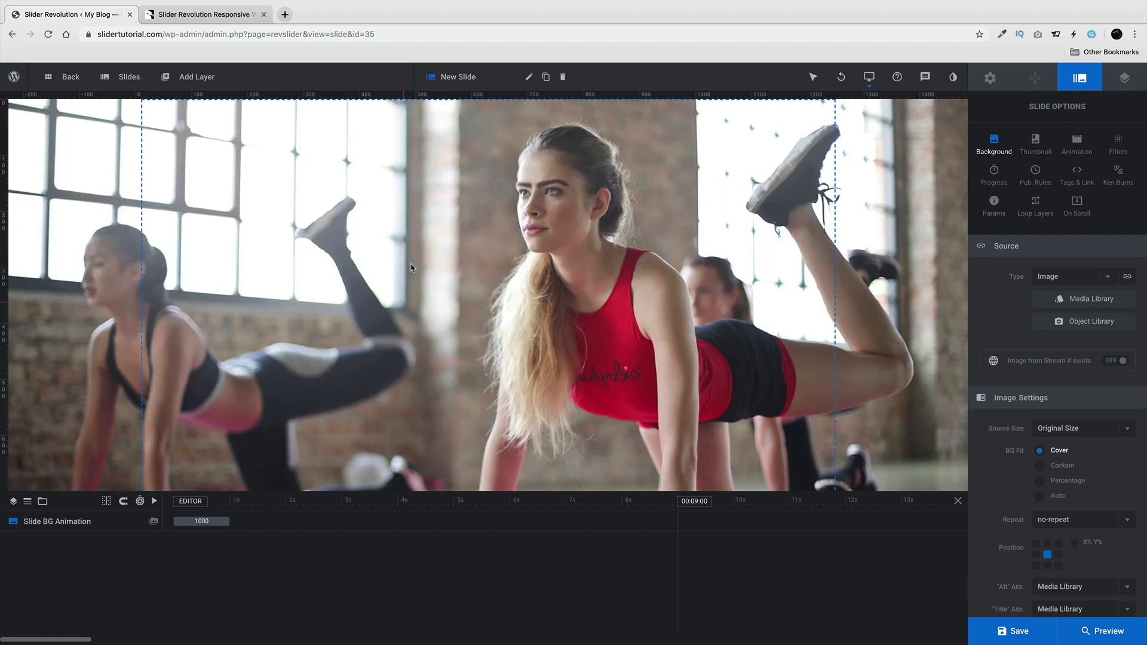
Step: Try the Contain, Percentage and Auto fit options on the background image
{"action": "left_click", "coordinate": [1040, 466]}
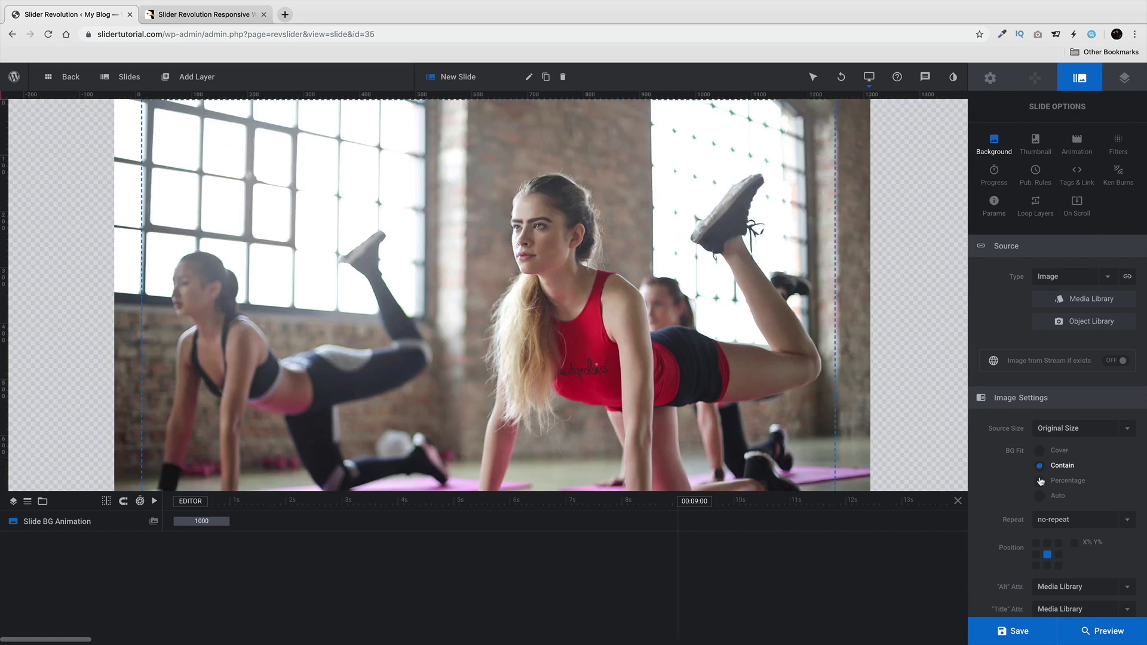
{"action": "left_click", "coordinate": [1040, 482]}
{"action": "left_click", "coordinate": [1040, 496]}
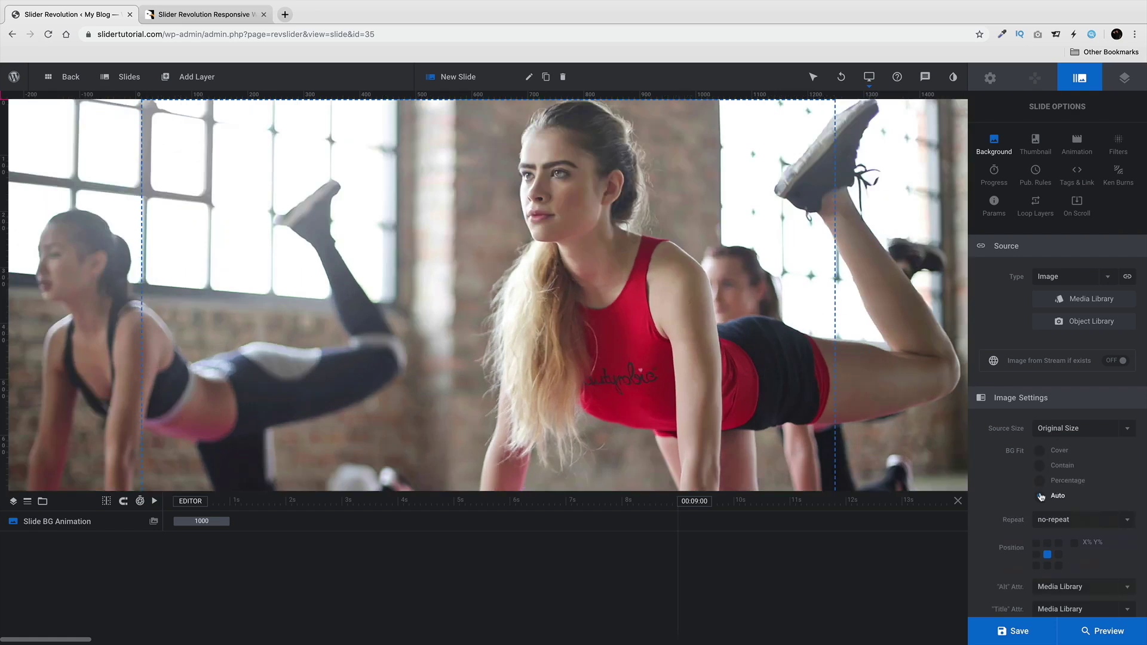
Step: Try the left-center, right-center and right-bottom positions for the background image, and return it to the center
{"action": "scroll", "coordinate": [999, 491], "scroll_direction": "down", "scroll_amount": 1}
{"action": "left_click", "coordinate": [1036, 530]}
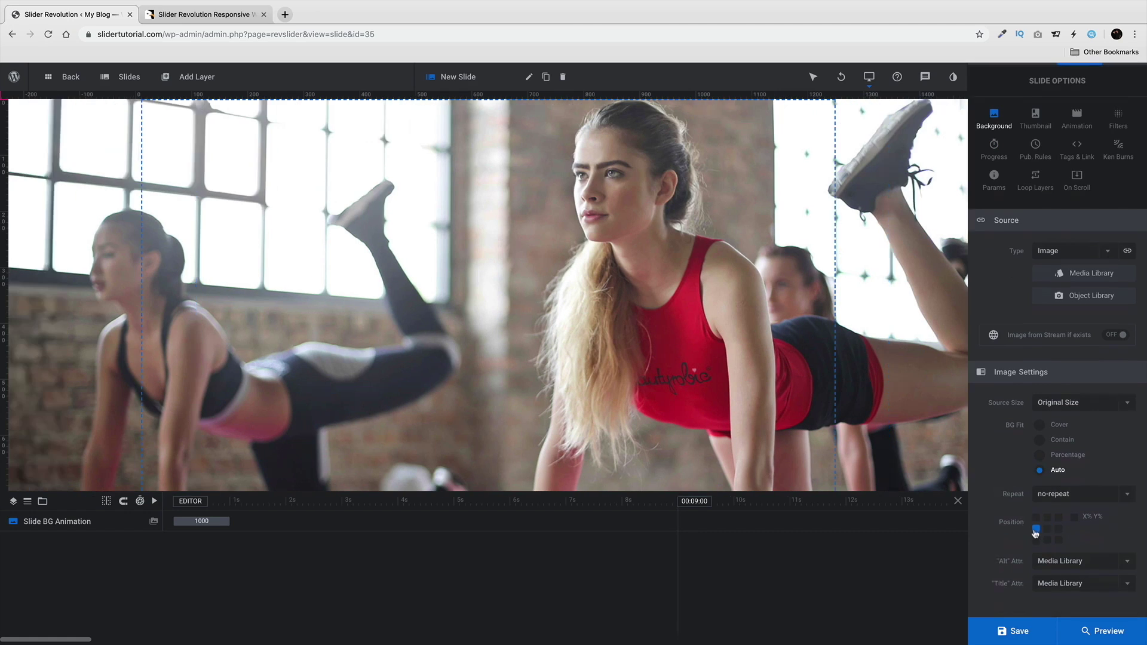
{"action": "left_click", "coordinate": [1058, 529]}
{"action": "left_click", "coordinate": [1059, 540]}
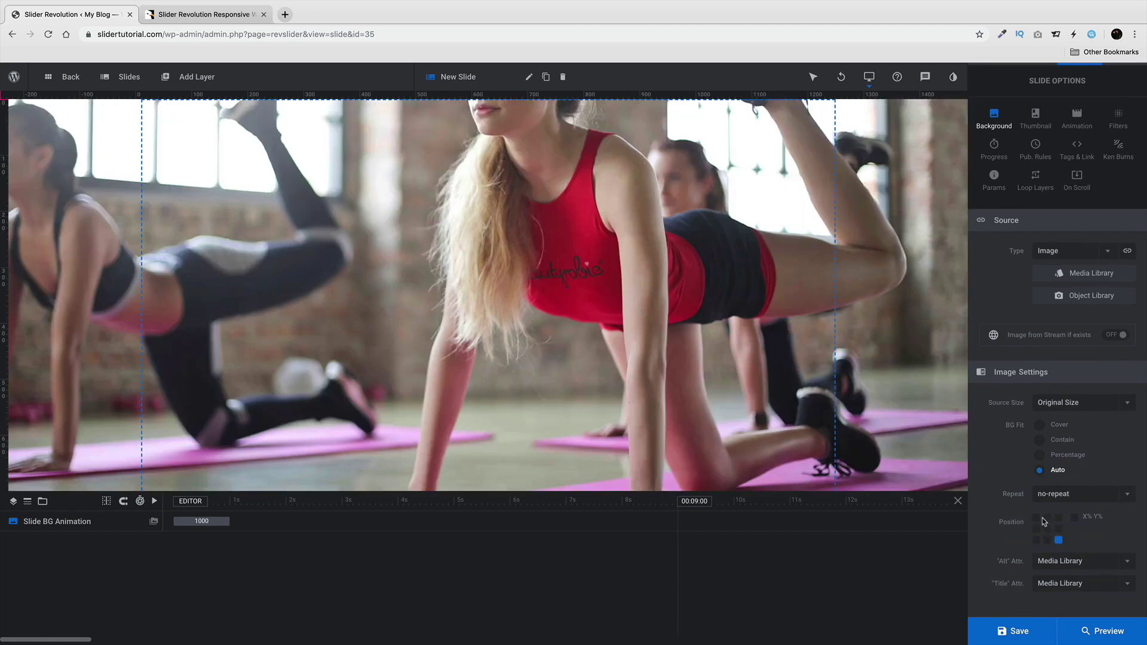
{"action": "left_click", "coordinate": [1048, 528]}
Step: Try the repeat and repeat-x options on the background image, check the available source sizes, and return to no-repeat
{"action": "left_click", "coordinate": [1053, 495]}
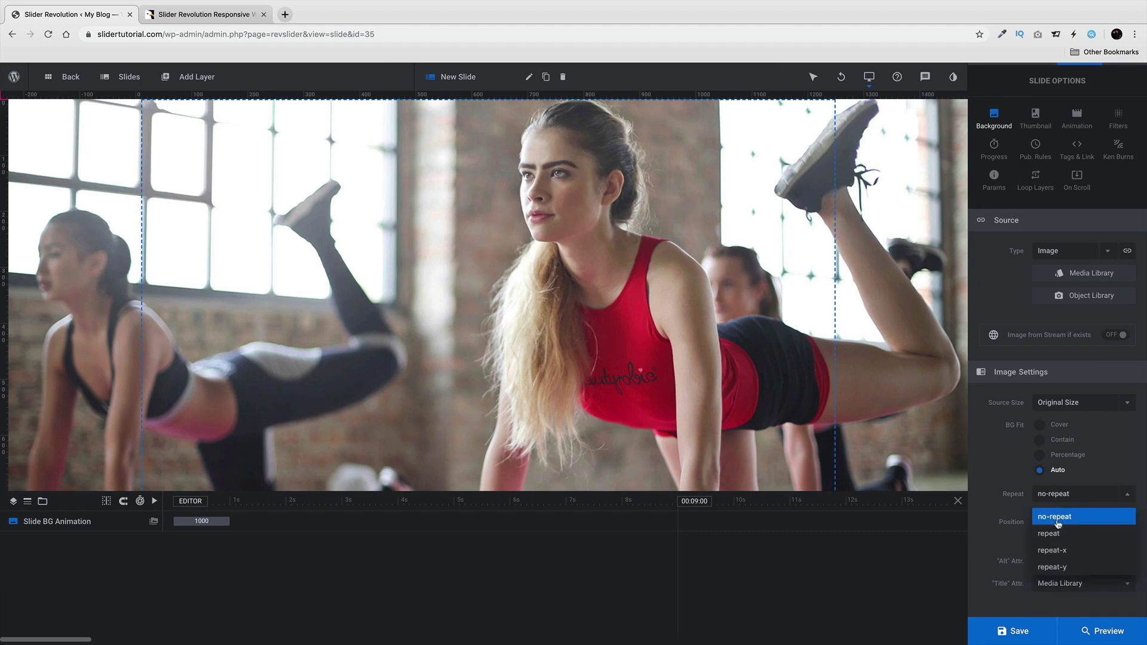
{"action": "left_click", "coordinate": [1050, 534]}
{"action": "left_click", "coordinate": [1062, 495]}
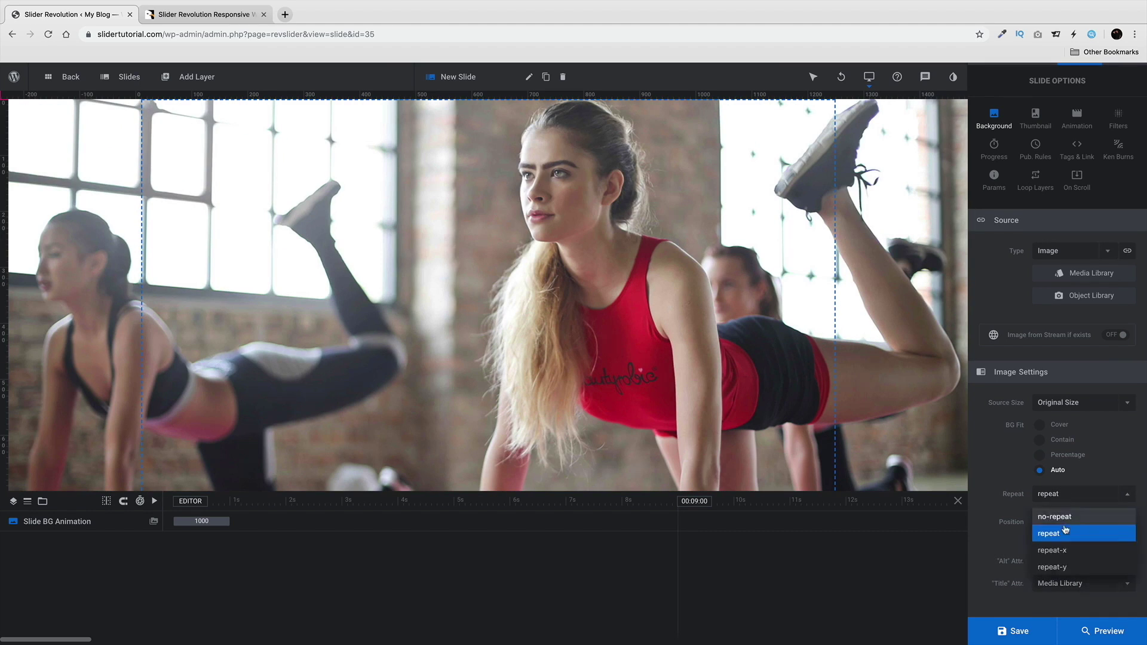
{"action": "left_click", "coordinate": [1051, 533]}
{"action": "left_click", "coordinate": [1076, 406]}
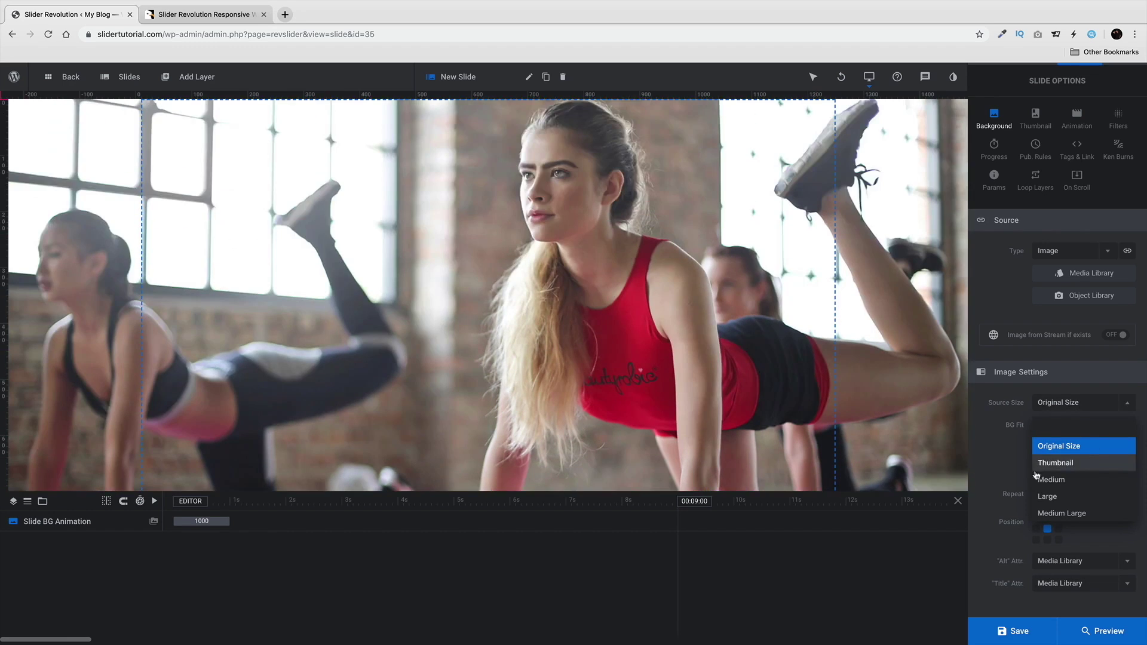
{"action": "left_click", "coordinate": [968, 447]}
{"action": "left_click", "coordinate": [1052, 495]}
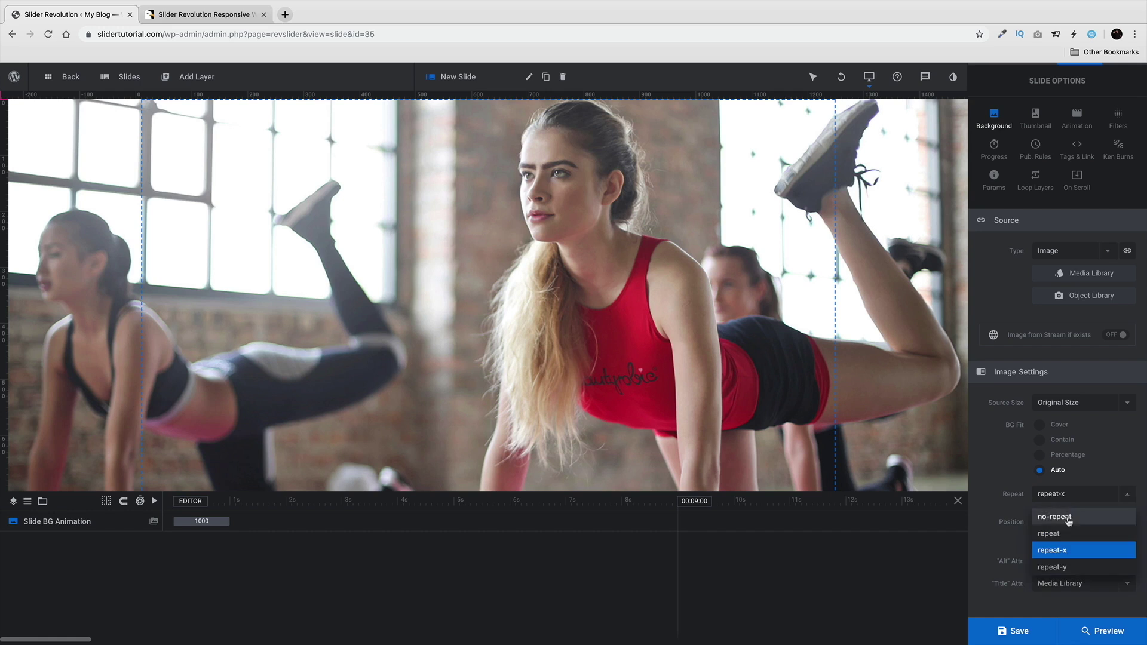
{"action": "left_click", "coordinate": [1051, 517]}
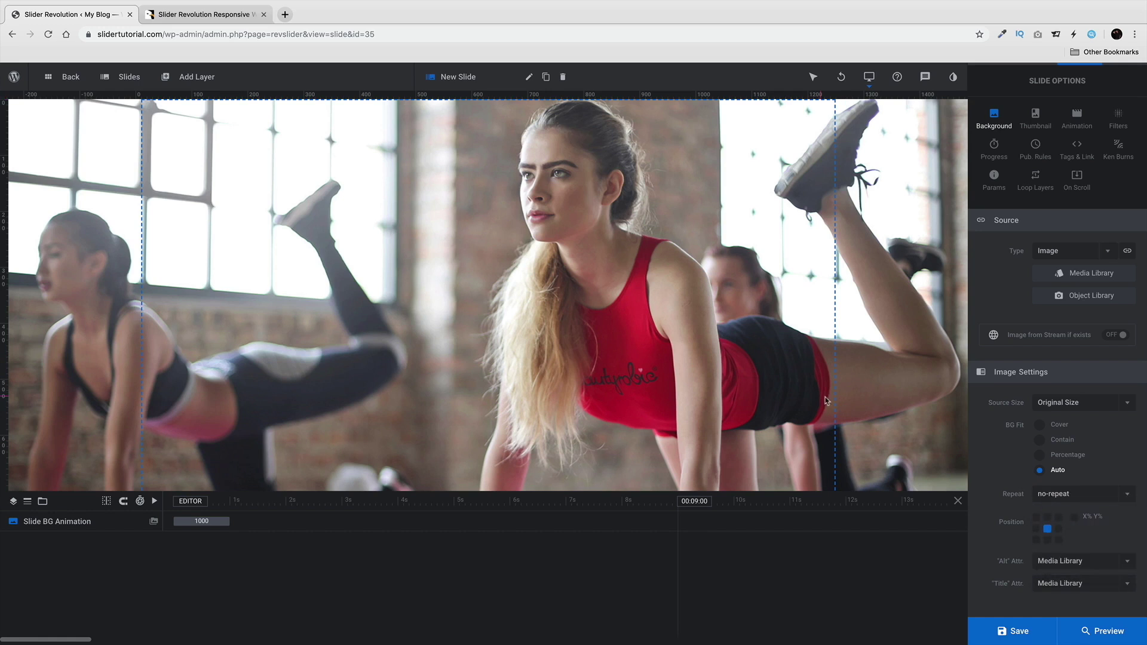
Step: Set the background image's title attribute to Custom with the text "Gym Workout"
{"action": "left_click", "coordinate": [1066, 590]}
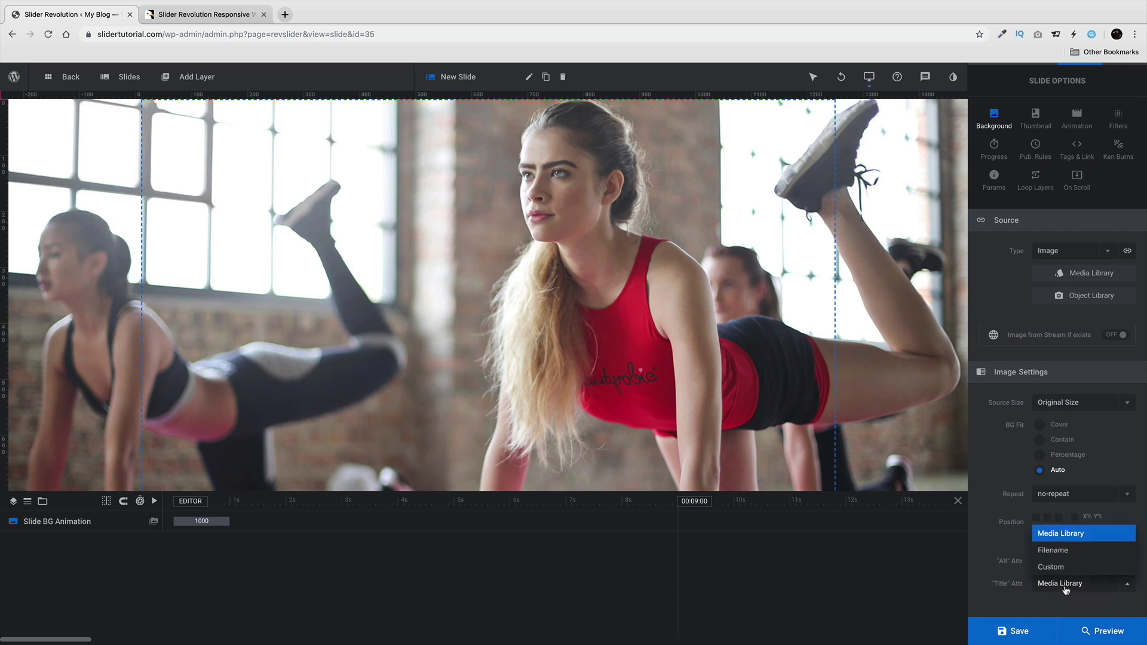
{"action": "left_click", "coordinate": [1052, 566]}
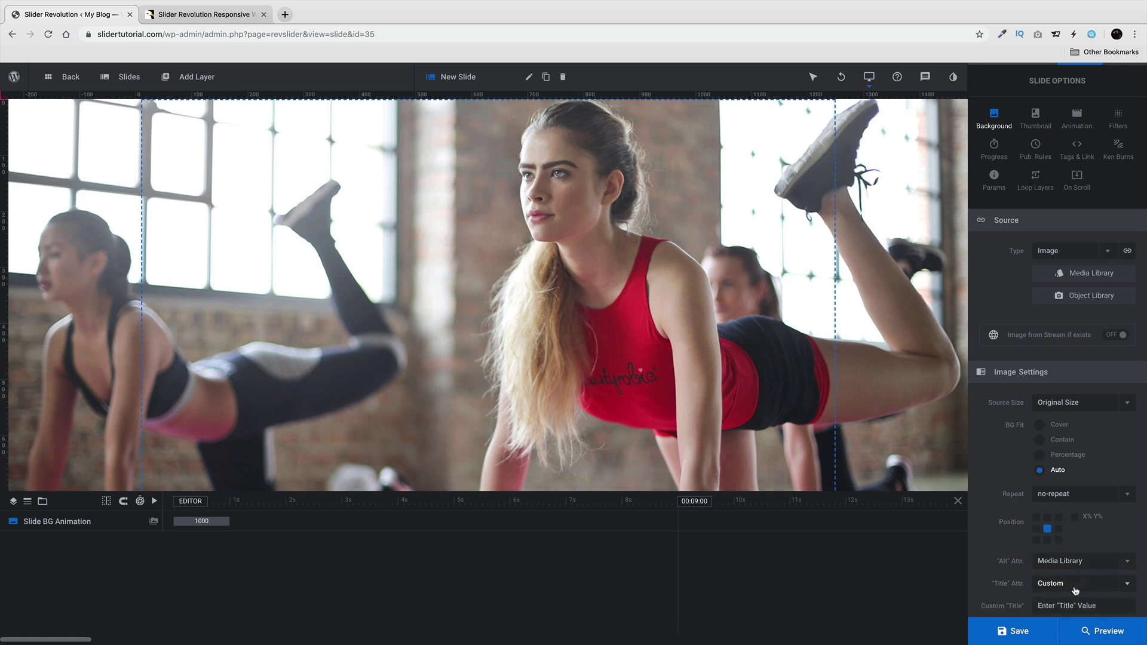
{"action": "scroll", "coordinate": [1077, 578], "scroll_direction": "down", "scroll_amount": 1}
{"action": "left_click", "coordinate": [1075, 586]}
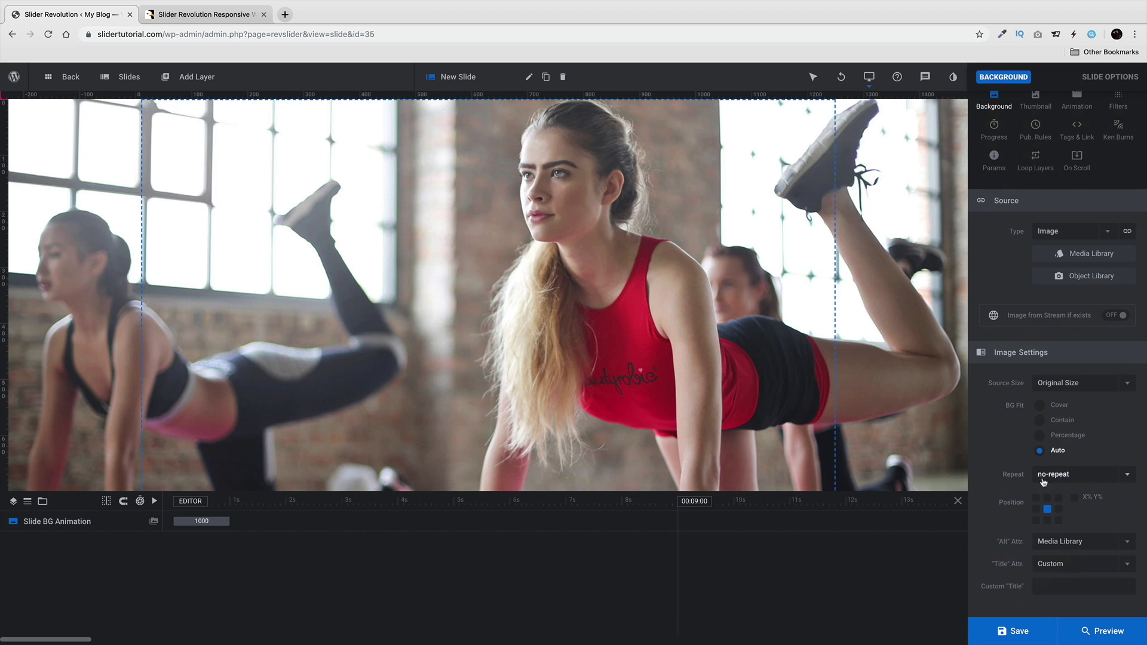
{"action": "type", "text": "Gym Workout"}
Step: Set the background image's alt attribute to Custom with the text "Leg Workout"
{"action": "left_click", "coordinate": [1071, 543]}
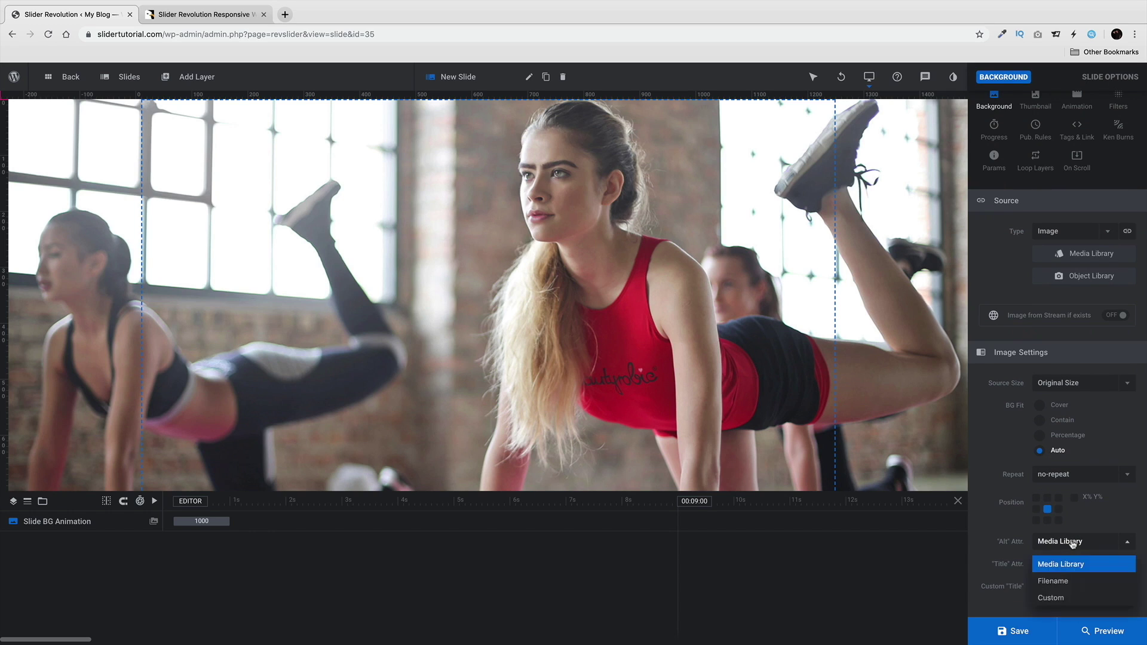
{"action": "left_click", "coordinate": [1074, 598]}
{"action": "left_click", "coordinate": [1069, 556]}
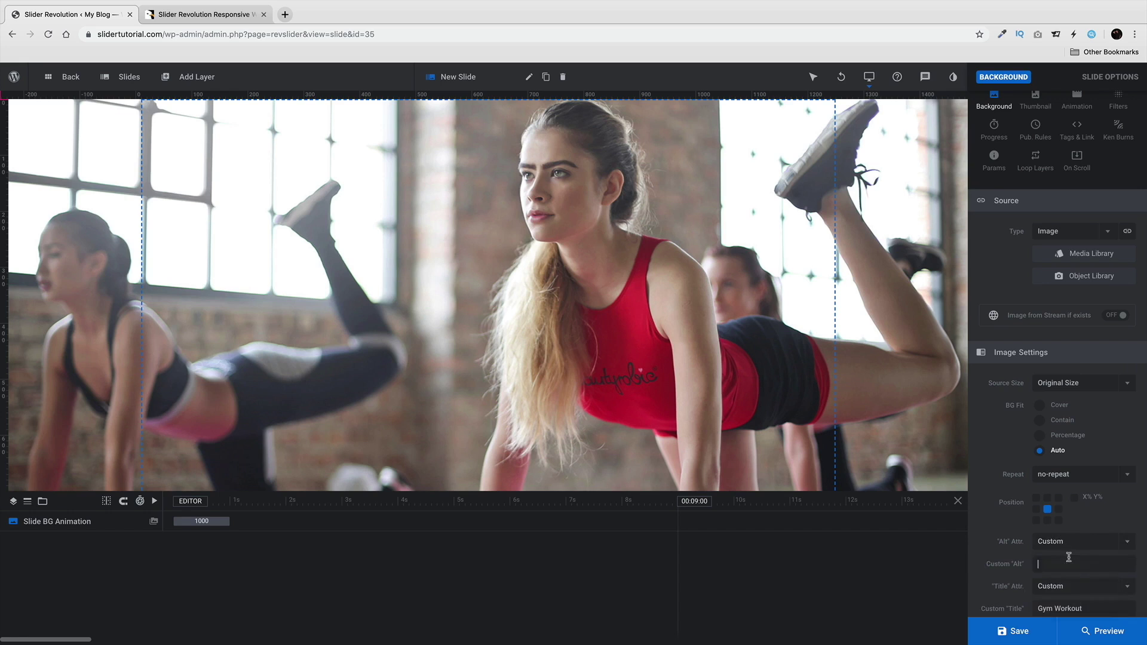
{"action": "type", "text": "Leg Workout"}
Step: Set the background image fit to Cover, and save and preview the module
{"action": "left_click", "coordinate": [1040, 406]}
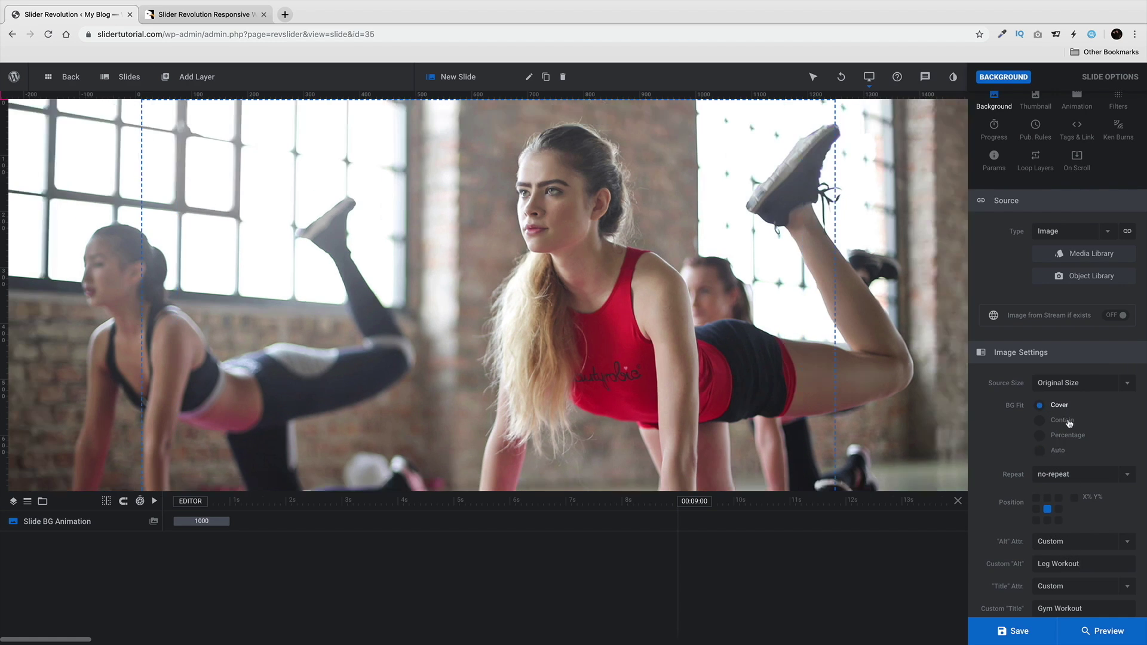
{"action": "left_click", "coordinate": [1025, 633]}
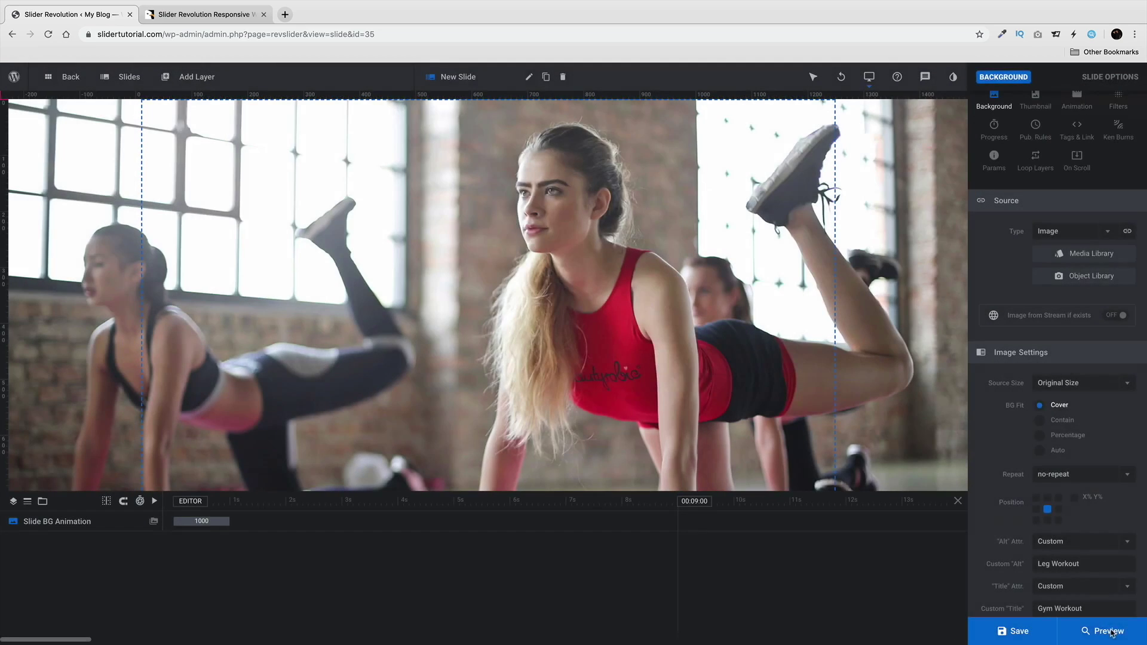
{"action": "left_click", "coordinate": [1115, 636]}
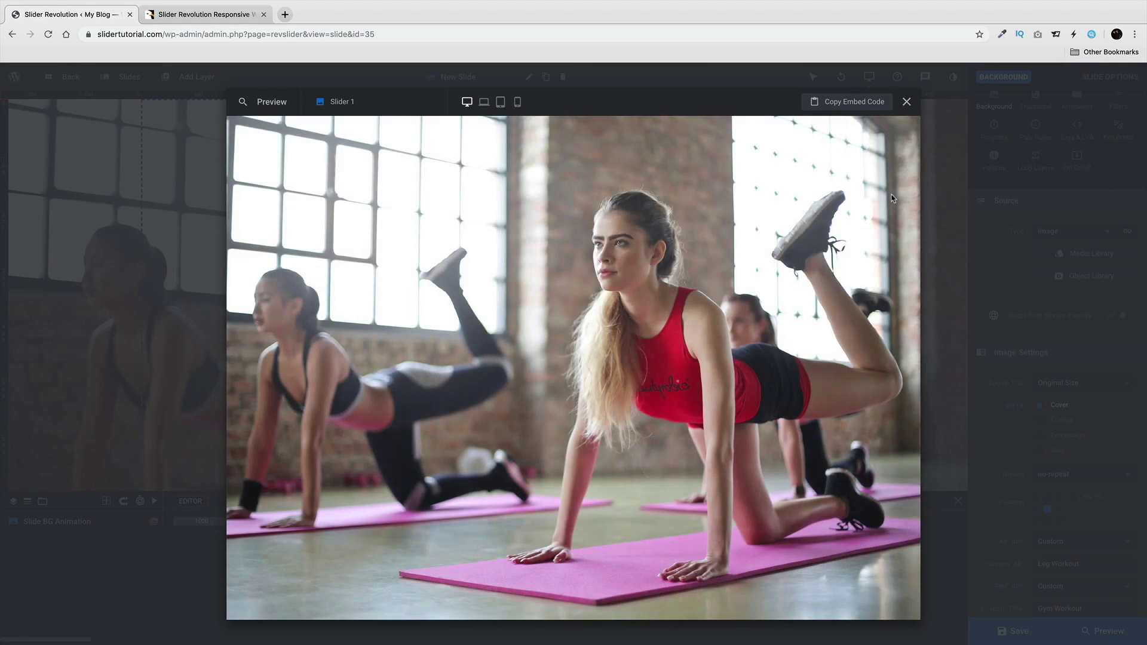
{"action": "left_click", "coordinate": [907, 103]}
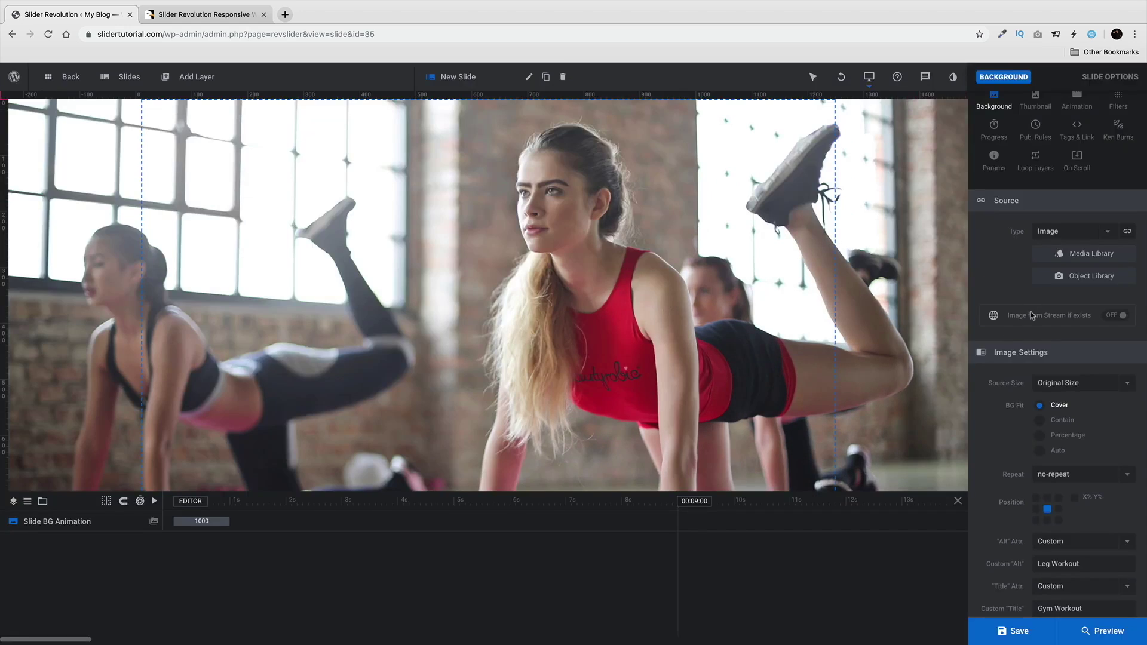
Step: Add a Quick Style Headline text layer in the large extra-bold white style, and place it at about X 512, Y 179
{"action": "mouse_move", "coordinate": [206, 78]}
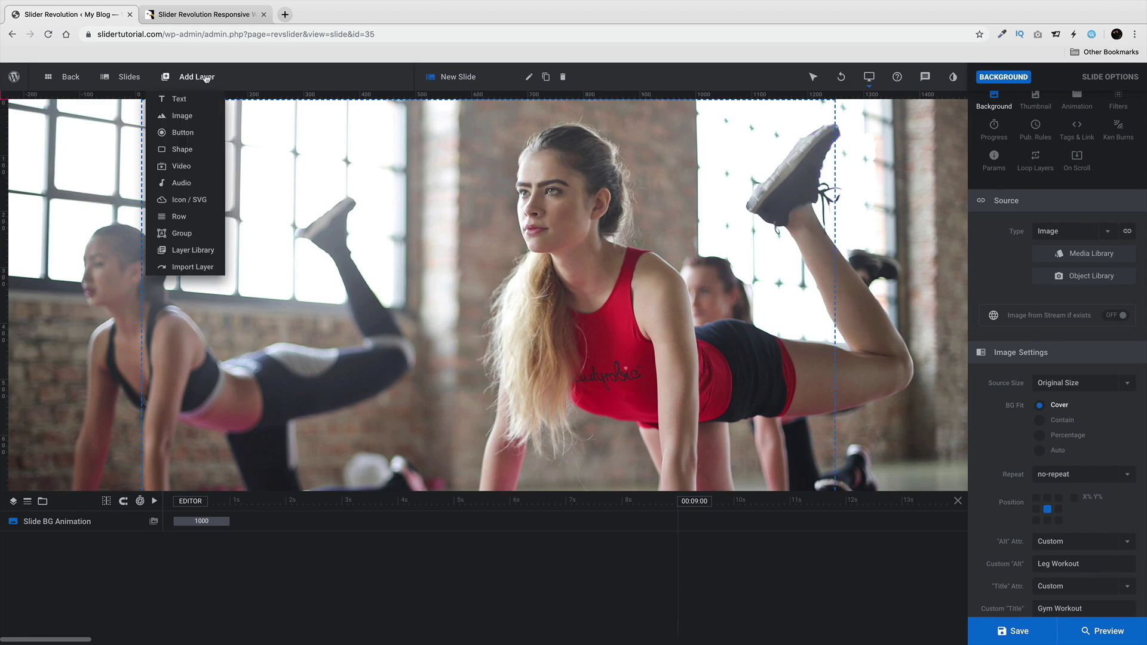
{"action": "mouse_move", "coordinate": [187, 100]}
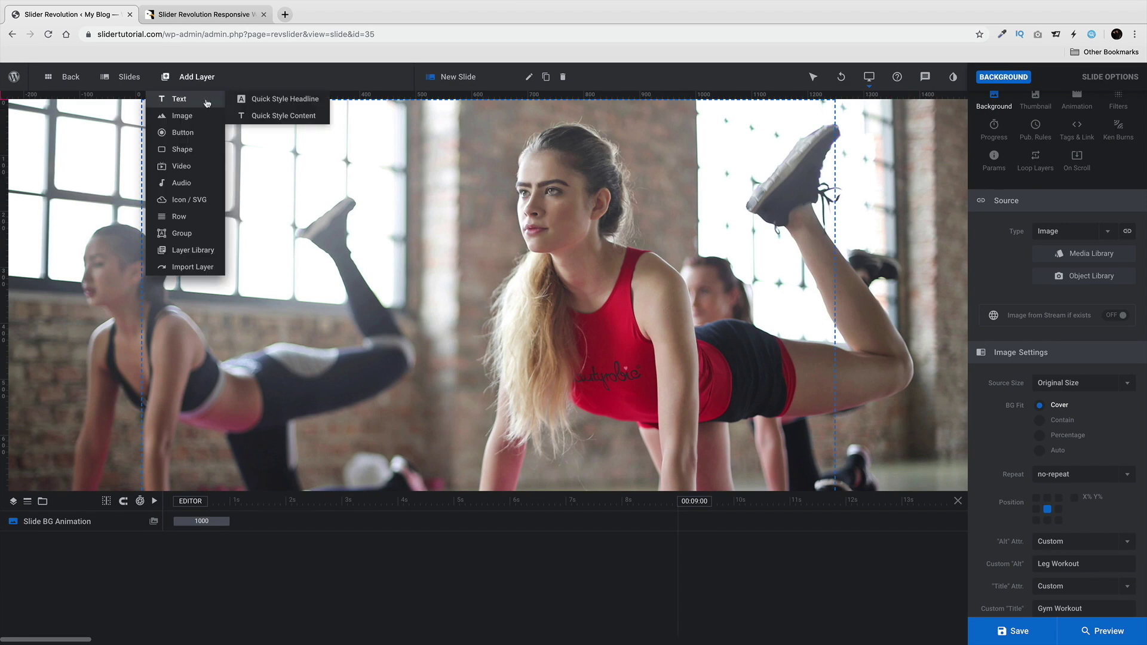
{"action": "left_click", "coordinate": [290, 103]}
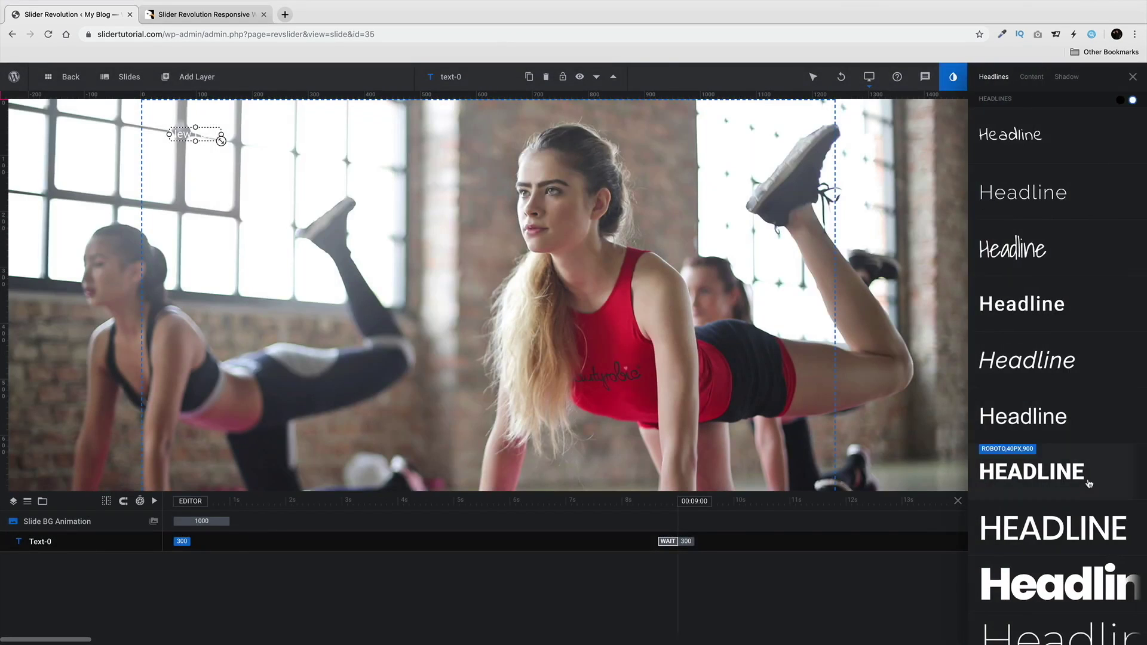
{"action": "left_click", "coordinate": [1089, 484]}
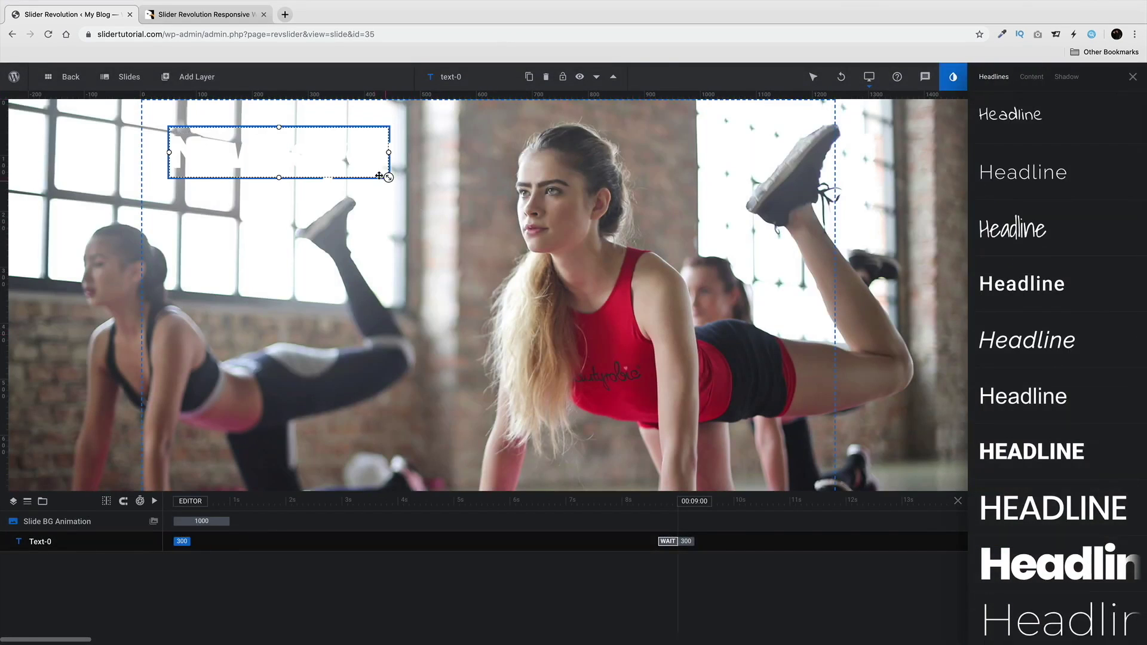
{"action": "left_click_drag", "start_coordinate": [335, 153], "coordinate": [597, 228]}
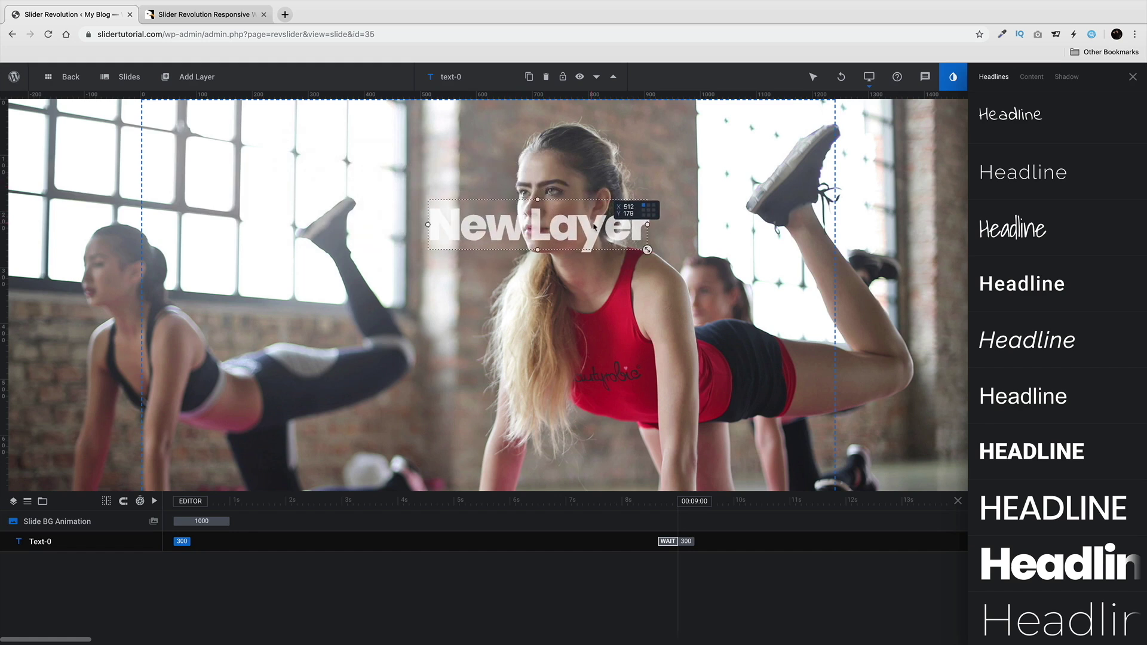
{"action": "left_click", "coordinate": [1063, 78]}
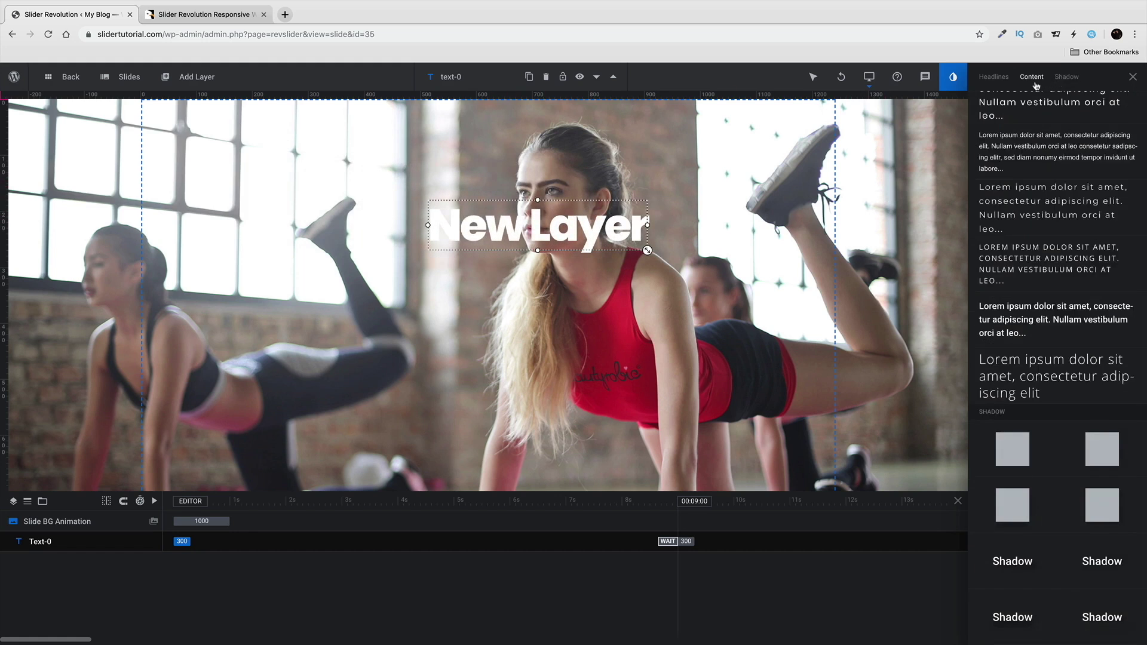
{"action": "left_click", "coordinate": [1038, 84]}
{"action": "left_click", "coordinate": [1061, 78]}
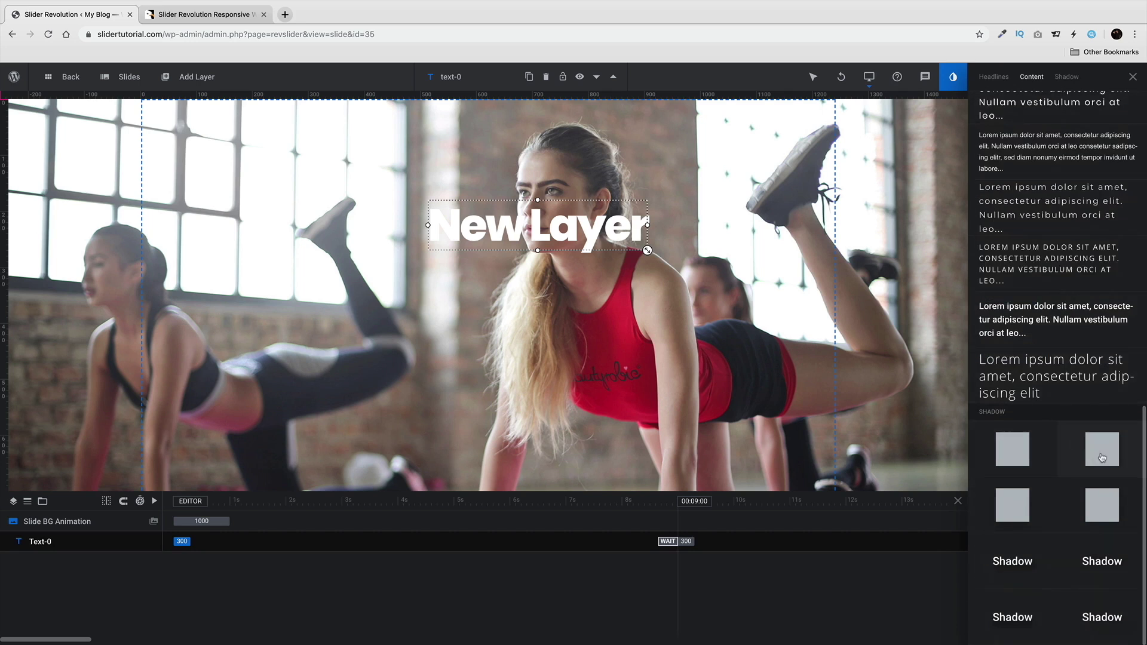
{"action": "left_click", "coordinate": [1131, 78]}
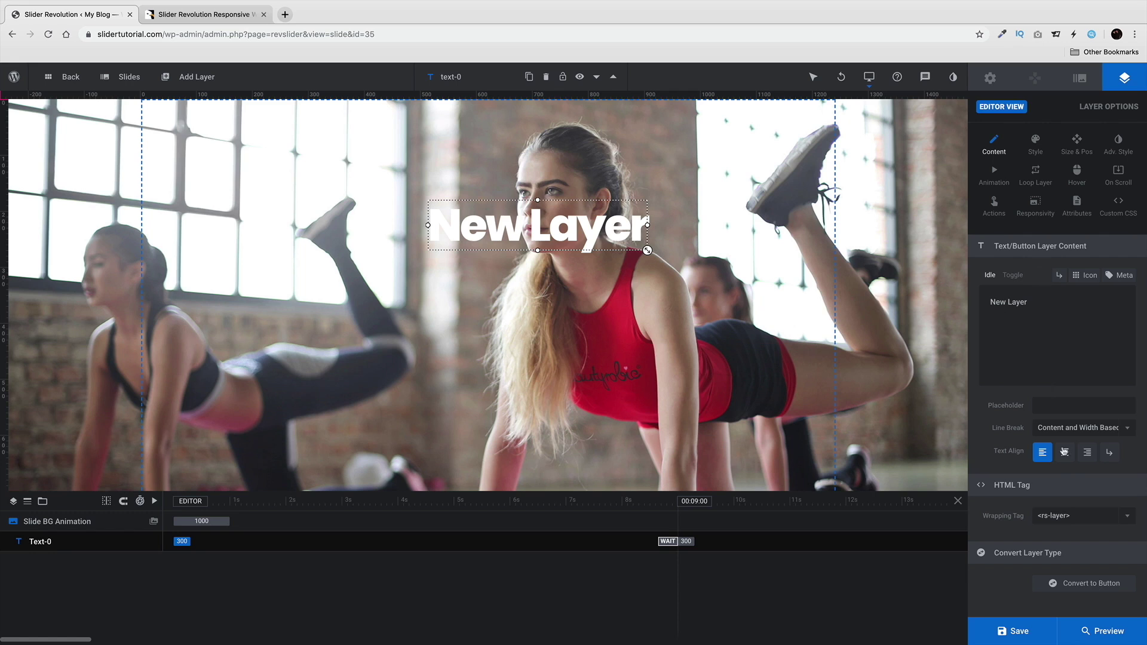
Step: Replace the headline layer's placeholder text with "Best Gym Ever"
{"action": "triple_click", "coordinate": [1024, 303]}
{"action": "type", "text": "Best"}
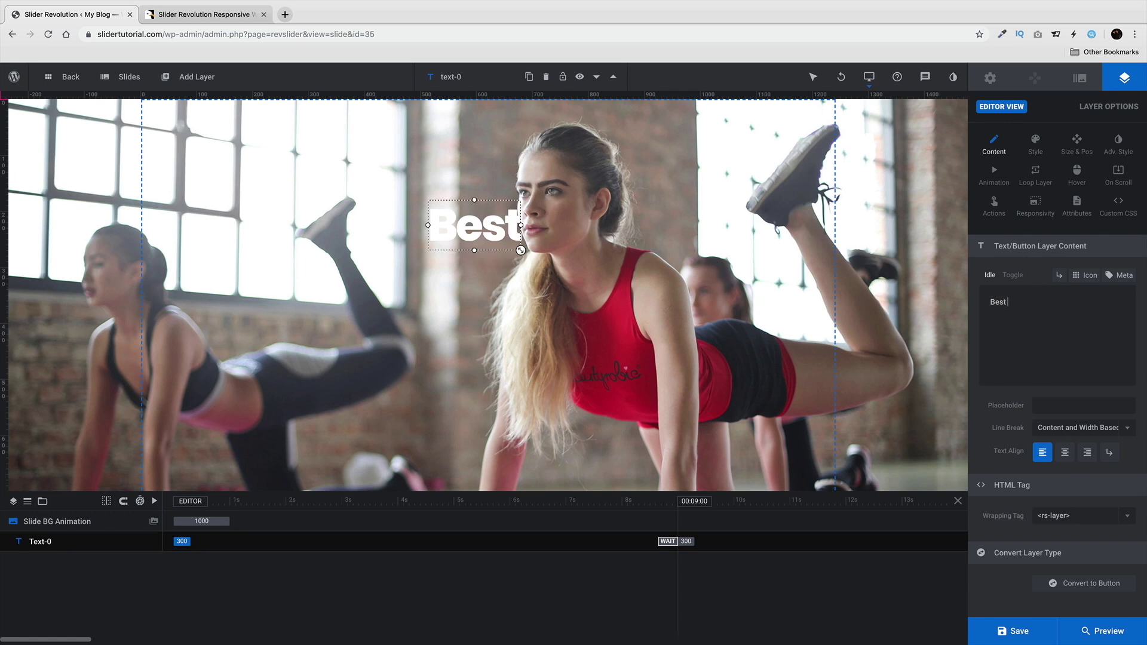
{"action": "type", "text": " Gym EV"}
{"action": "key", "text": "BackSpace"}
{"action": "key", "text": "BackSpace"}
{"action": "key", "text": "BackSpace"}
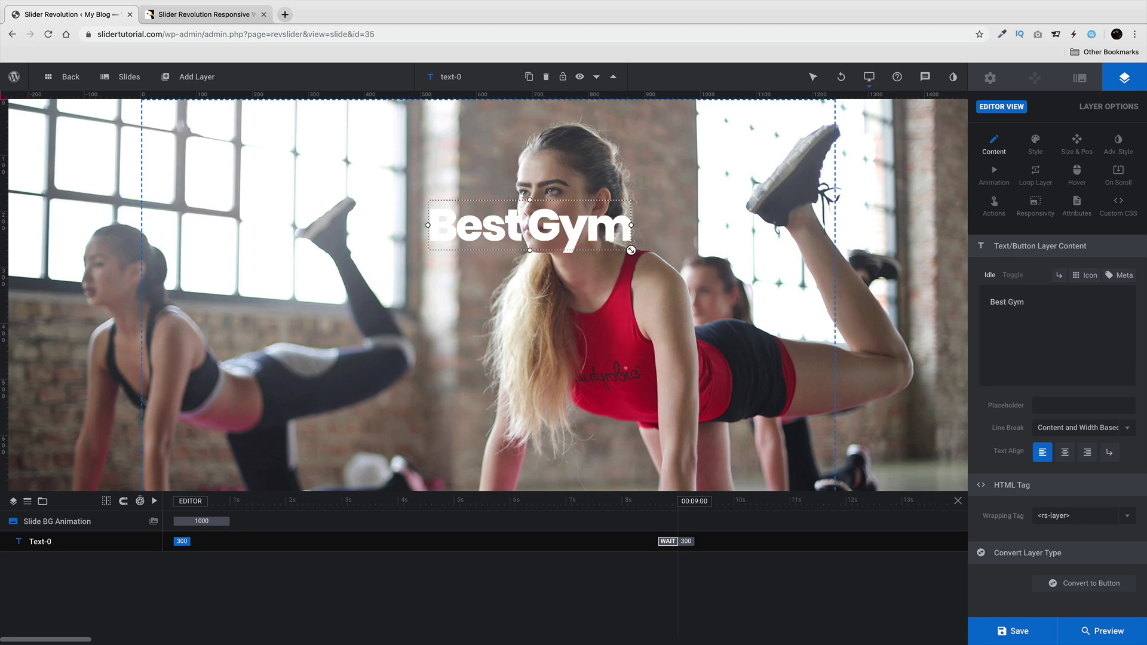
{"action": "type", "text": "EV"}
{"action": "key", "text": "BackSpace"}
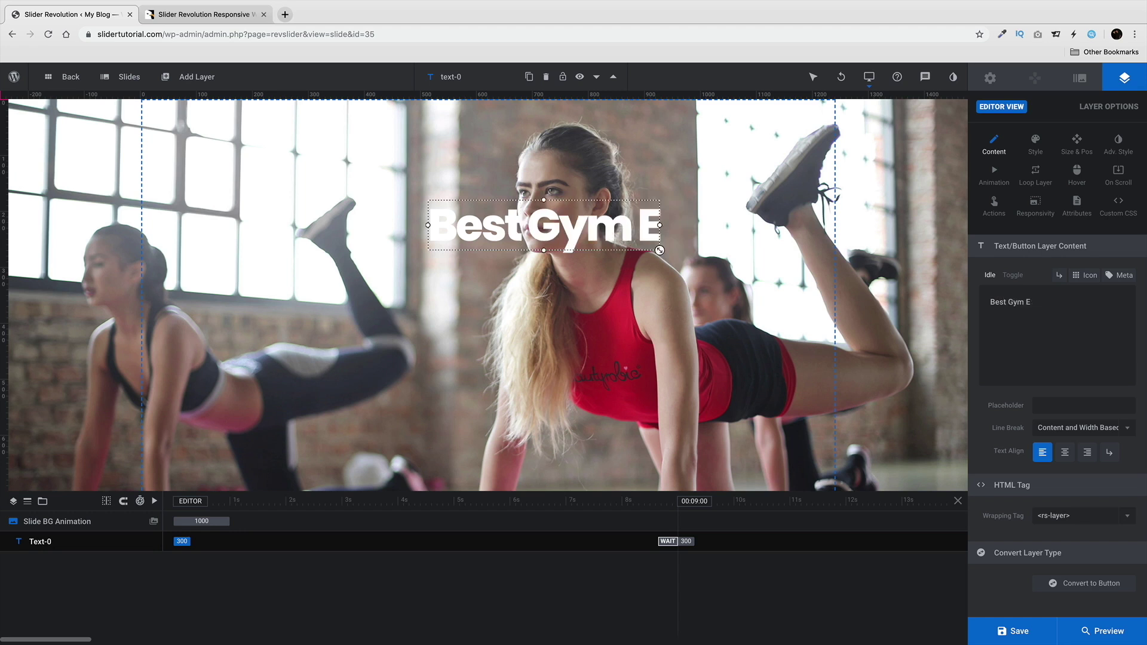
{"action": "type", "text": "ver"}
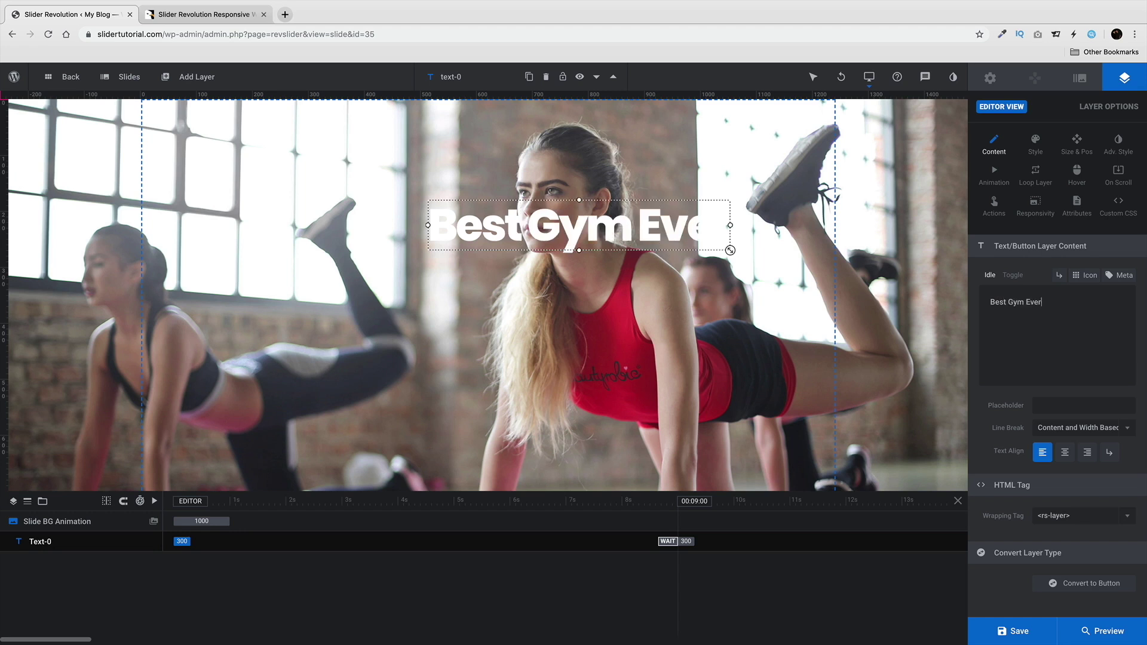
Step: Insert the FontAwesome heart icon after "Best Gym Ever" and set the layer's text alignment to centre
{"action": "left_click", "coordinate": [1088, 278]}
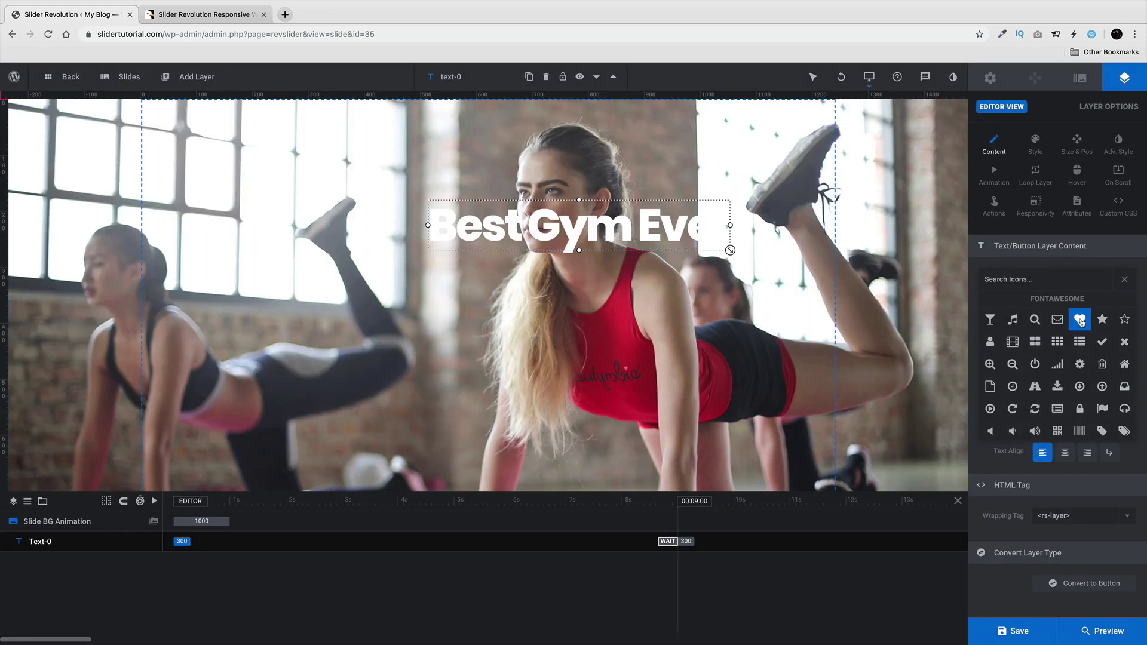
{"action": "left_click", "coordinate": [1080, 320]}
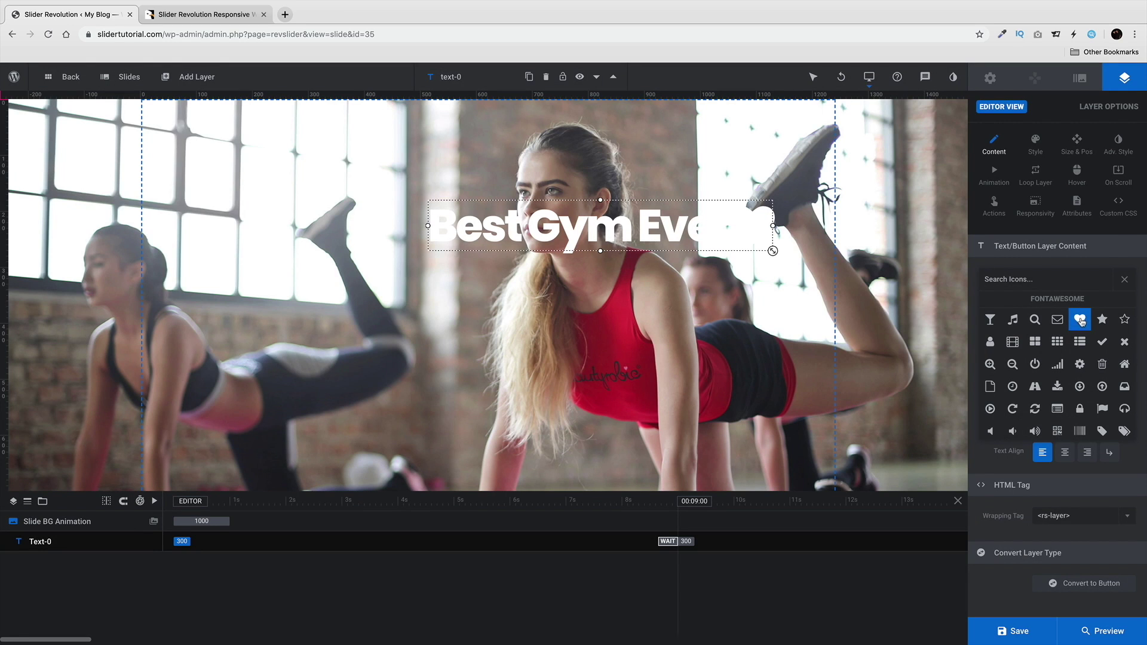
{"action": "left_click", "coordinate": [1125, 281]}
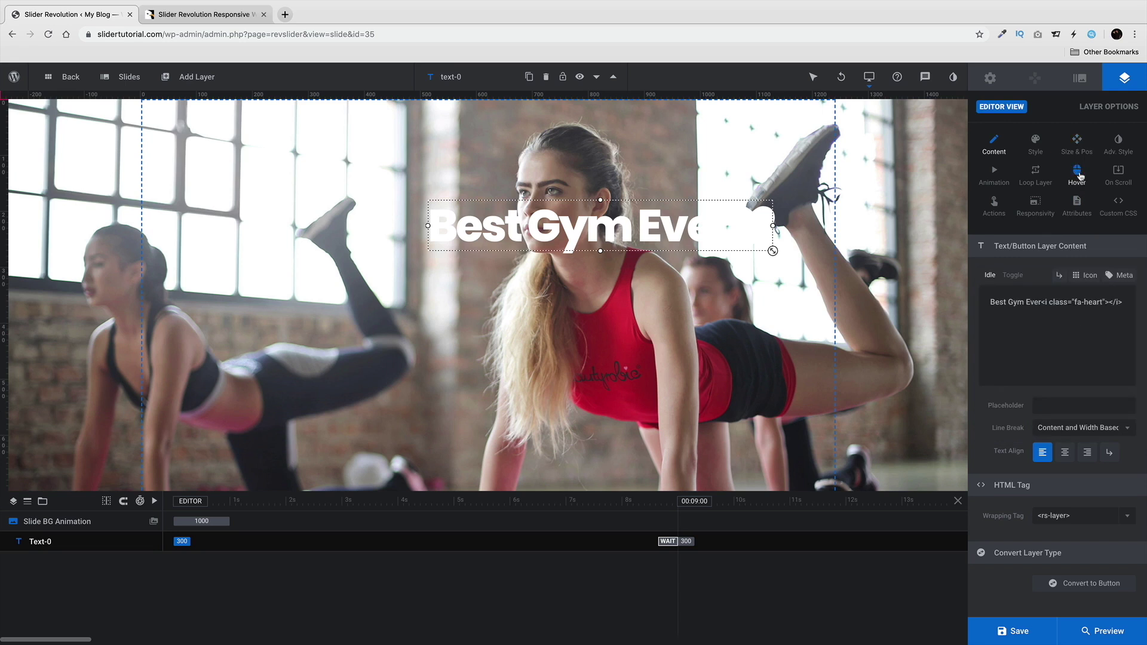
{"action": "left_click", "coordinate": [1067, 454]}
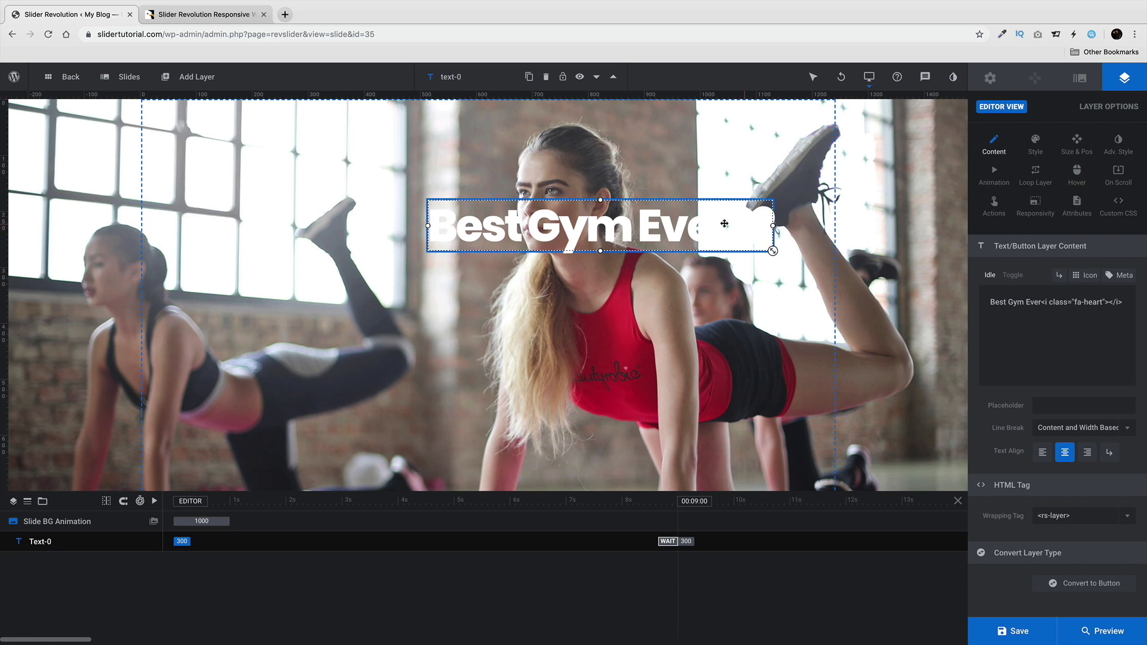
Step: Align the headline layer to the horizontal centre and vertical middle of the layer area
{"action": "left_click_drag", "start_coordinate": [724, 224], "coordinate": [697, 256]}
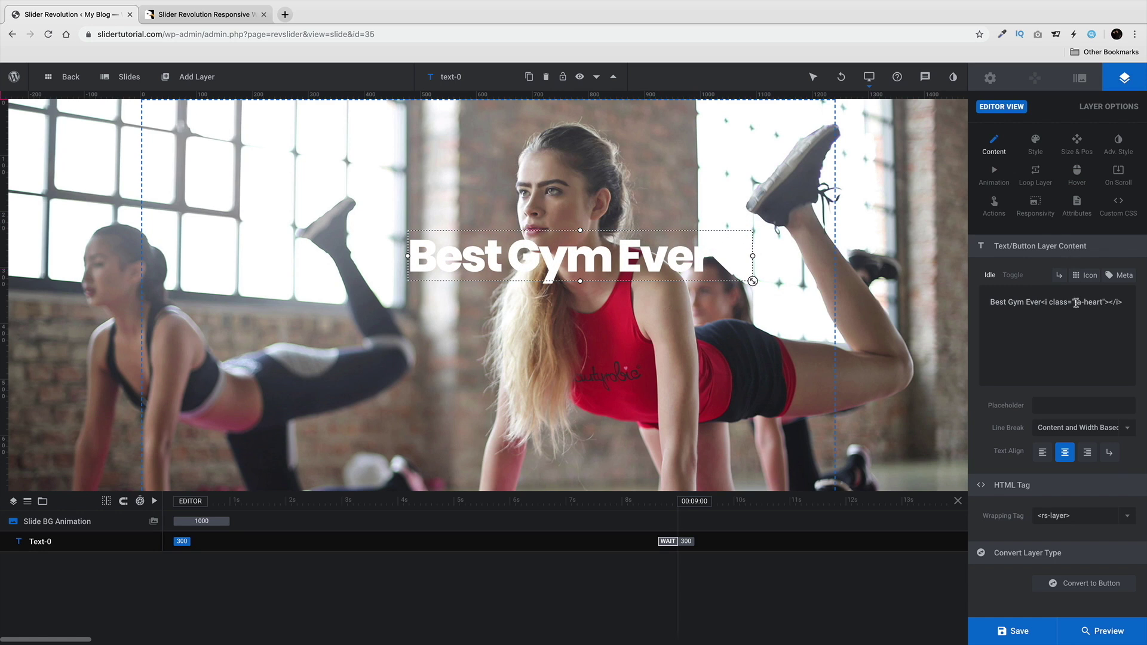
{"action": "left_click", "coordinate": [1078, 148]}
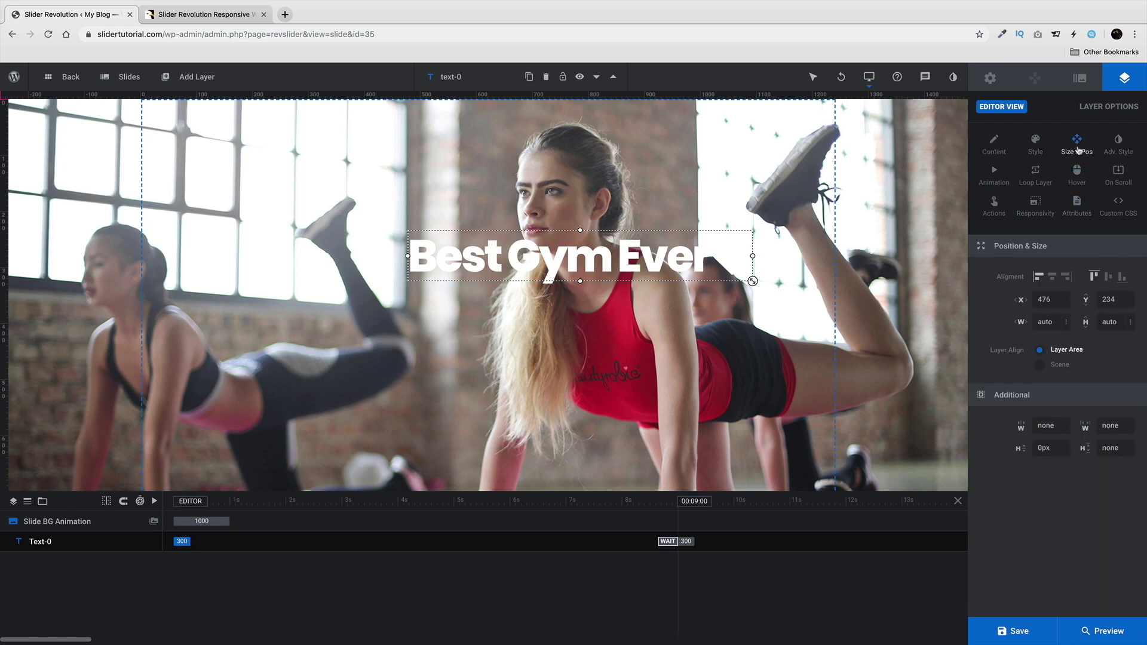
{"action": "left_click", "coordinate": [1053, 278]}
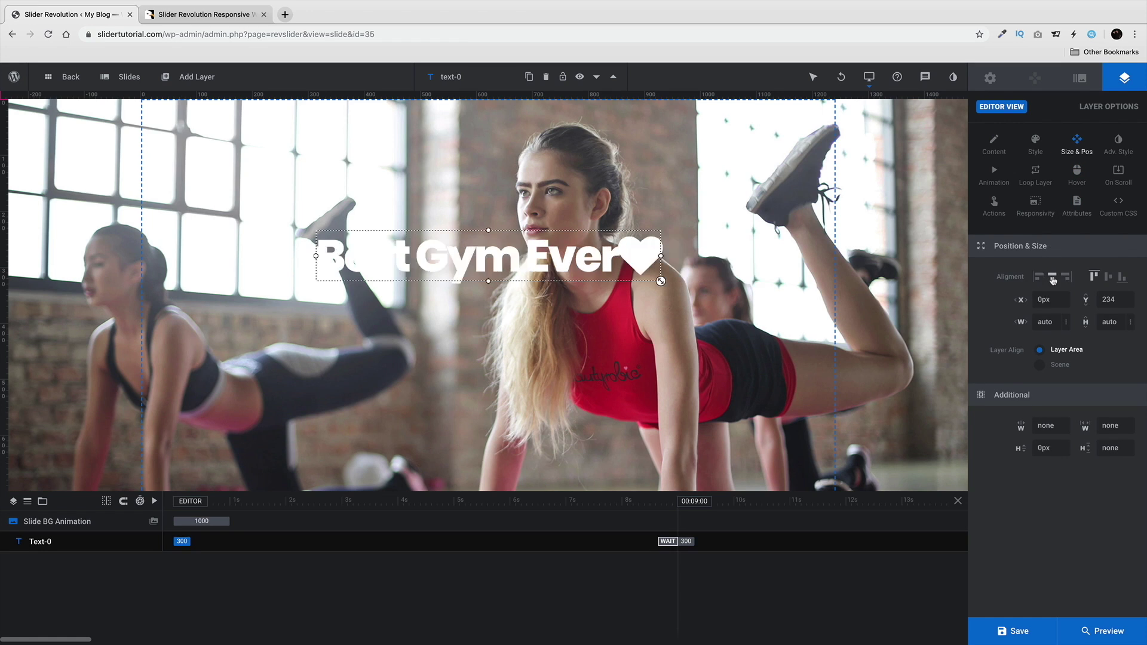
{"action": "left_click", "coordinate": [1109, 278]}
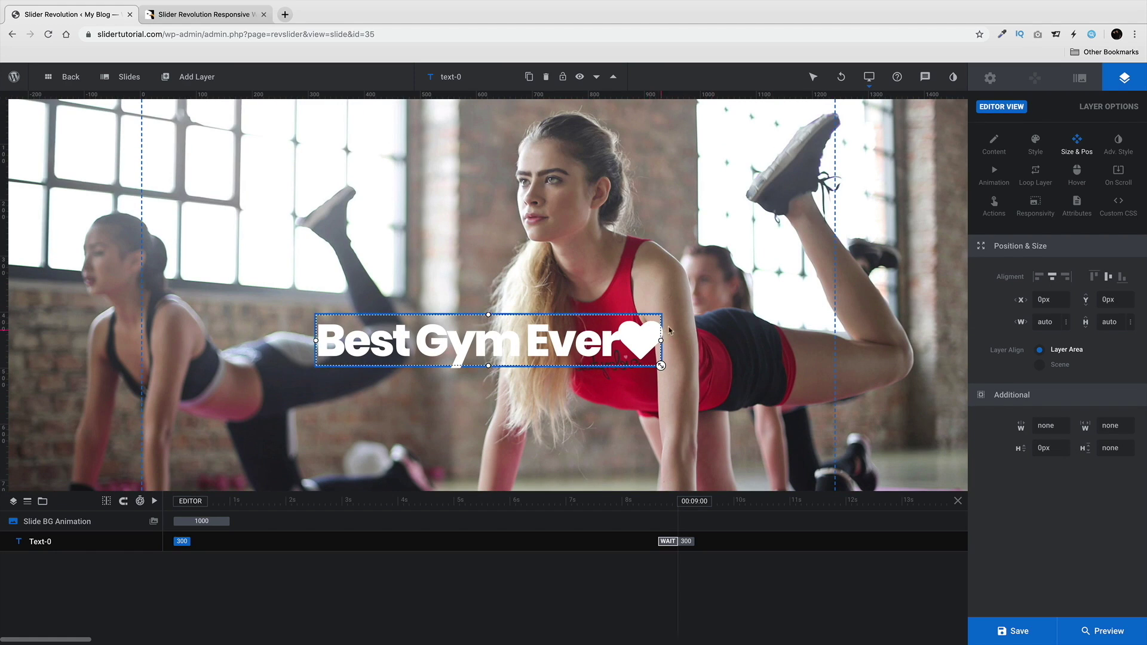
Step: Move the headline off-centre to about X -18, Y -177, and realign it to the centre and middle
{"action": "scroll", "coordinate": [768, 326], "scroll_direction": "down", "scroll_amount": 2}
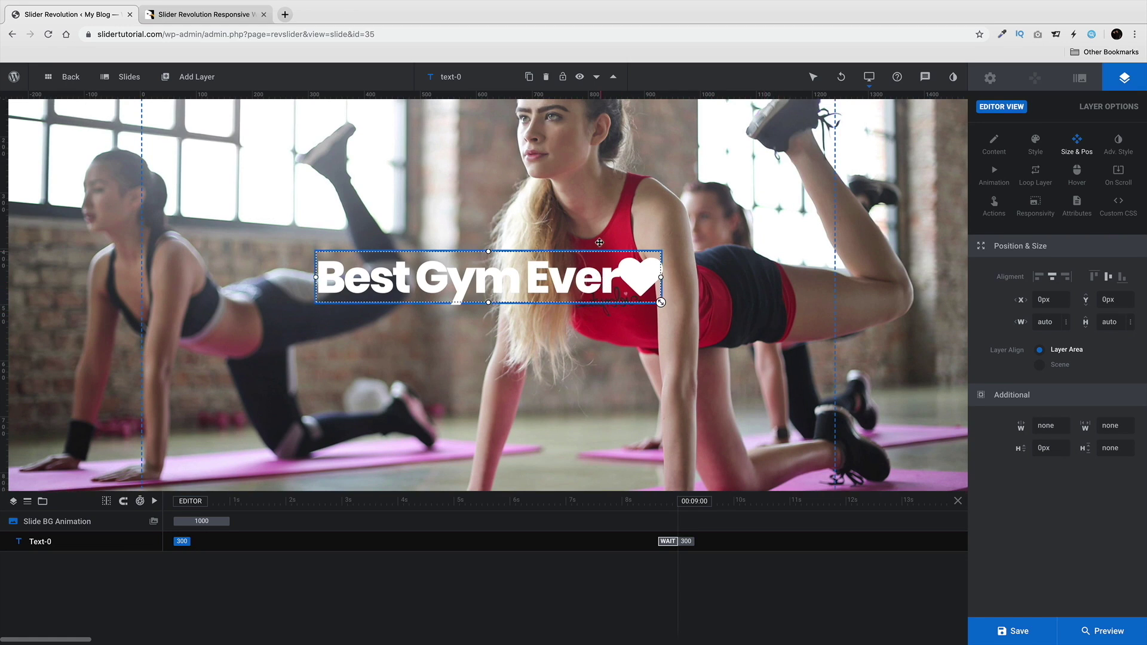
{"action": "left_click_drag", "start_coordinate": [603, 285], "coordinate": [593, 186]}
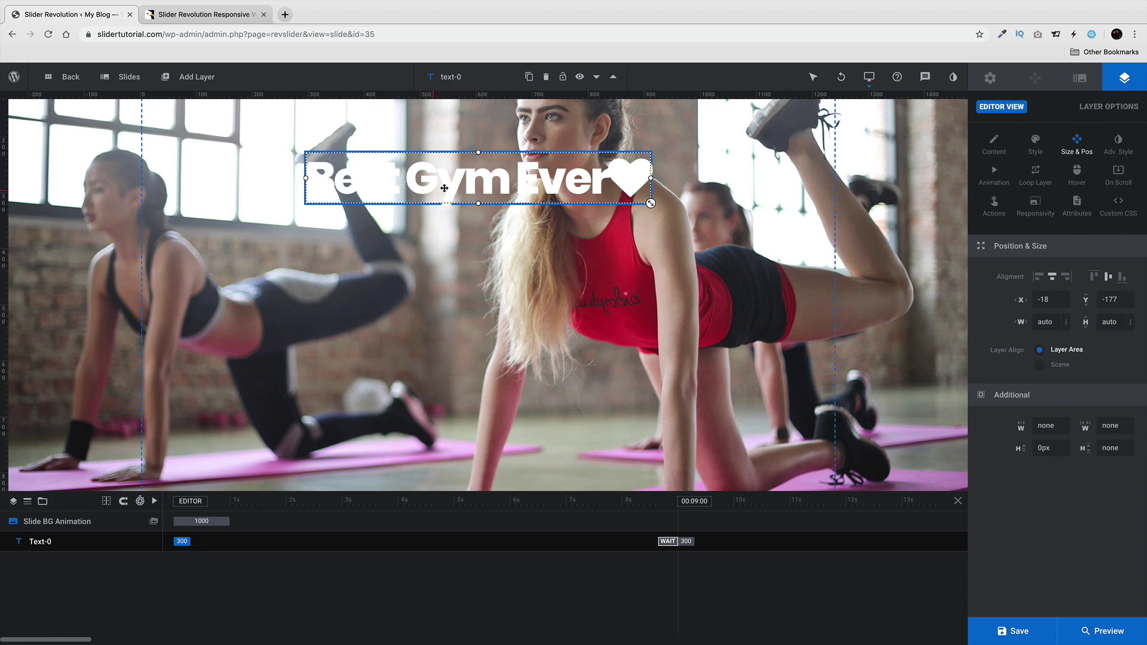
{"action": "left_click", "coordinate": [1052, 276]}
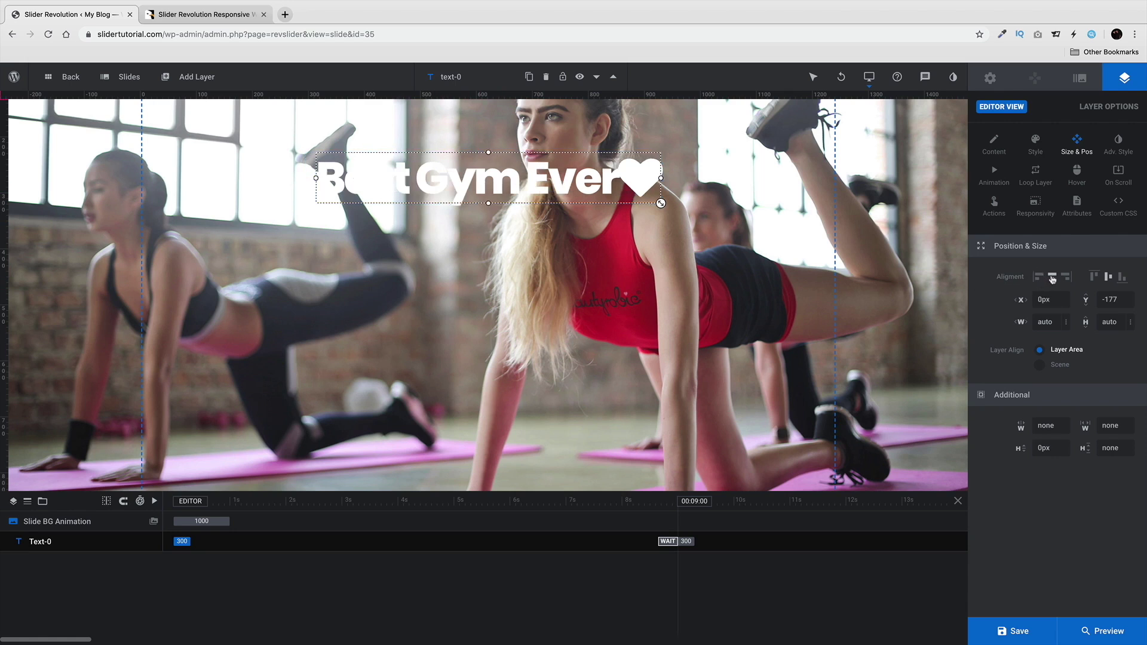
{"action": "left_click", "coordinate": [1107, 277]}
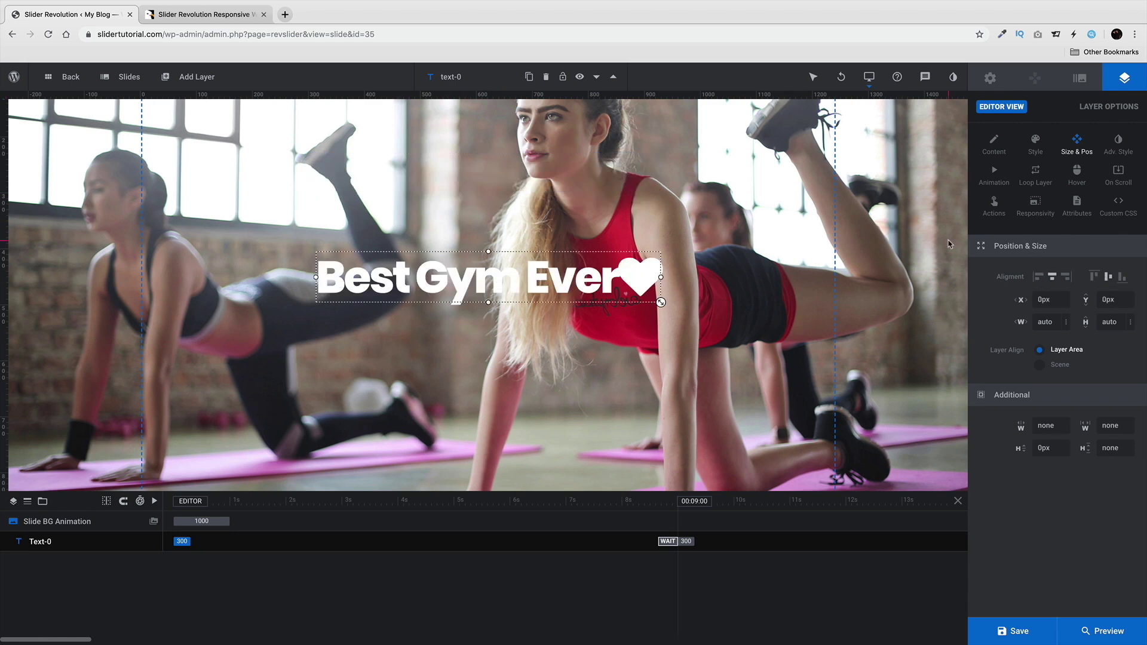
Step: Add a shape layer to the slide and set its size preset to Cover
{"action": "mouse_move", "coordinate": [200, 86]}
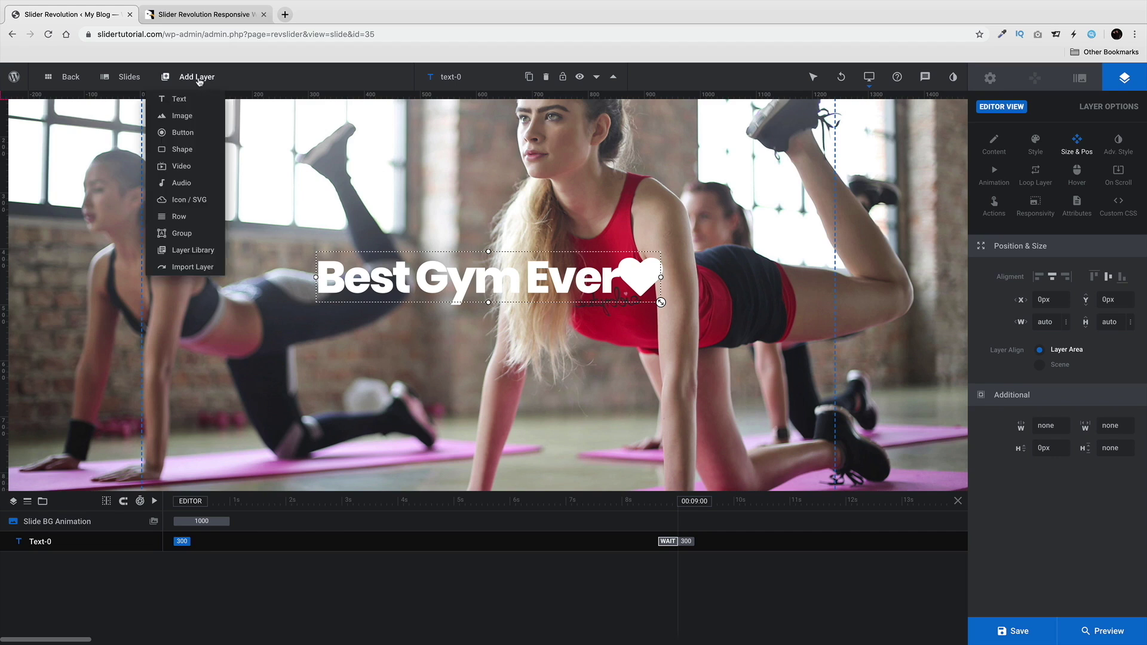
{"action": "left_click", "coordinate": [177, 149]}
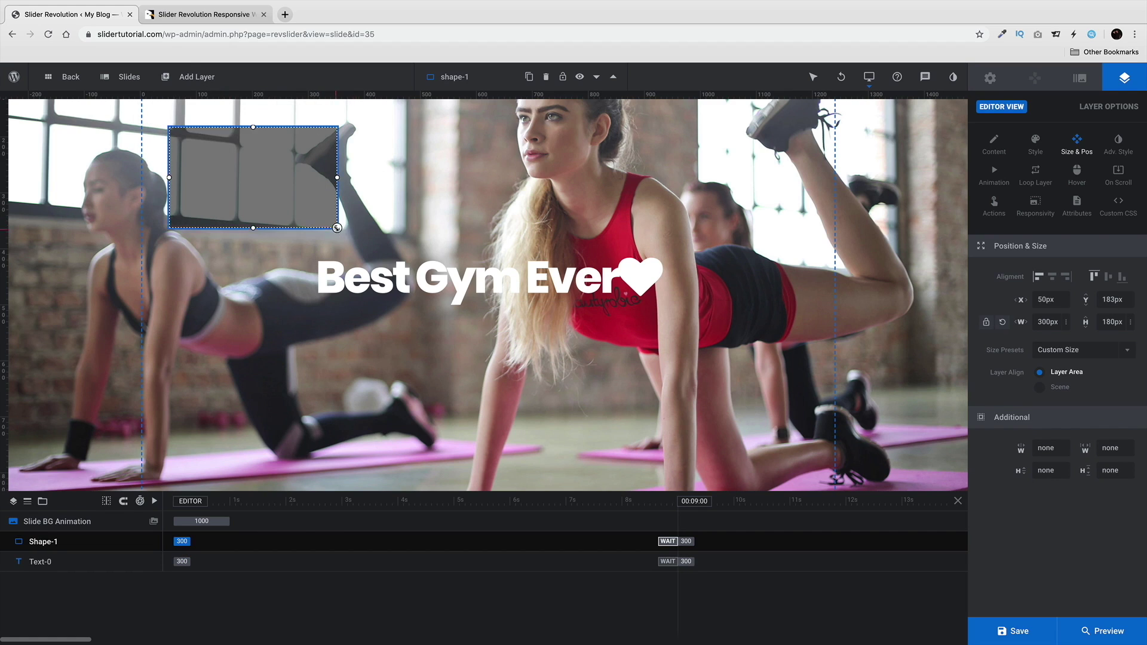
{"action": "mouse_move", "coordinate": [300, 196]}
{"action": "left_mouse_down"}
{"action": "mouse_move", "coordinate": [324, 211]}
{"action": "mouse_move", "coordinate": [315, 184]}
{"action": "left_mouse_up"}
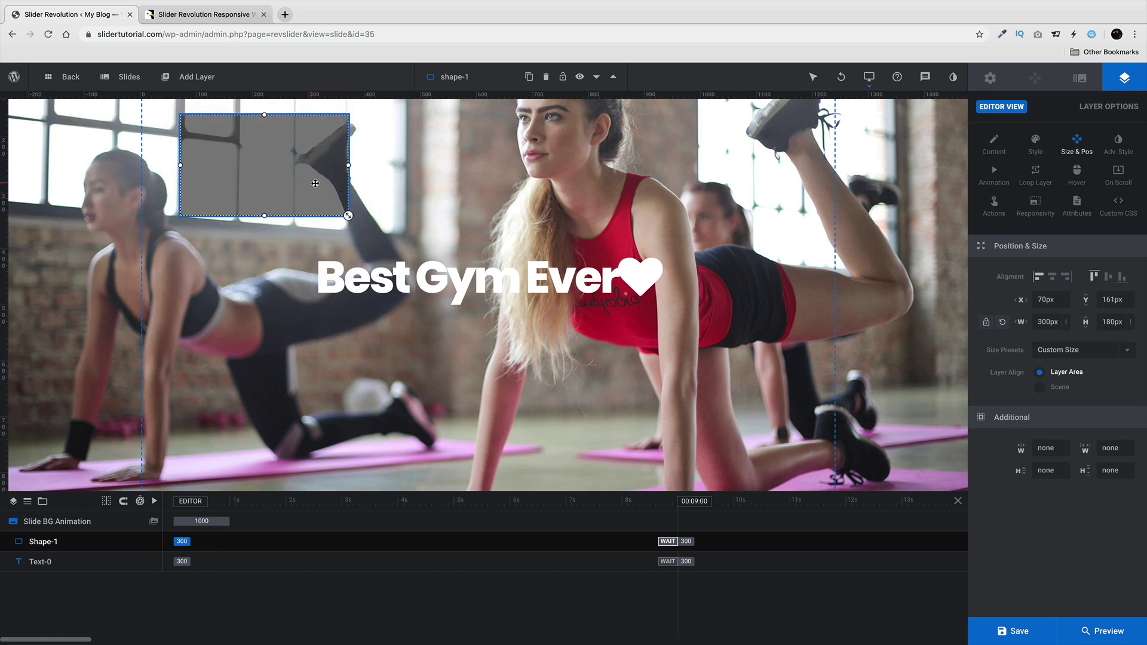
{"action": "left_click", "coordinate": [1051, 356]}
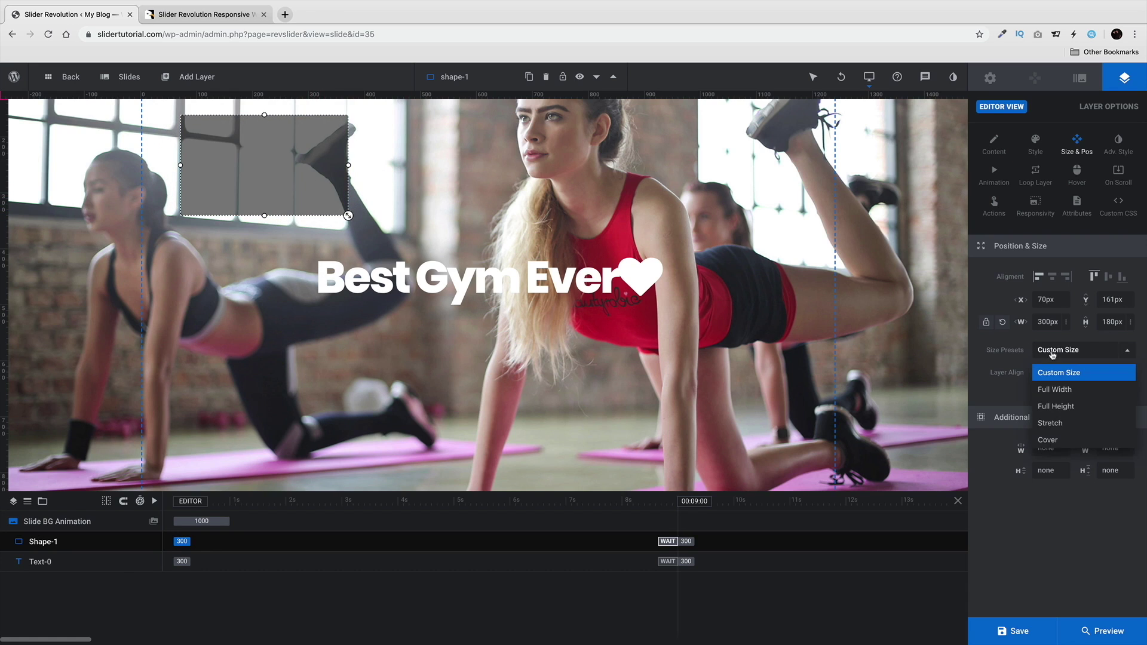
{"action": "left_click", "coordinate": [1075, 439]}
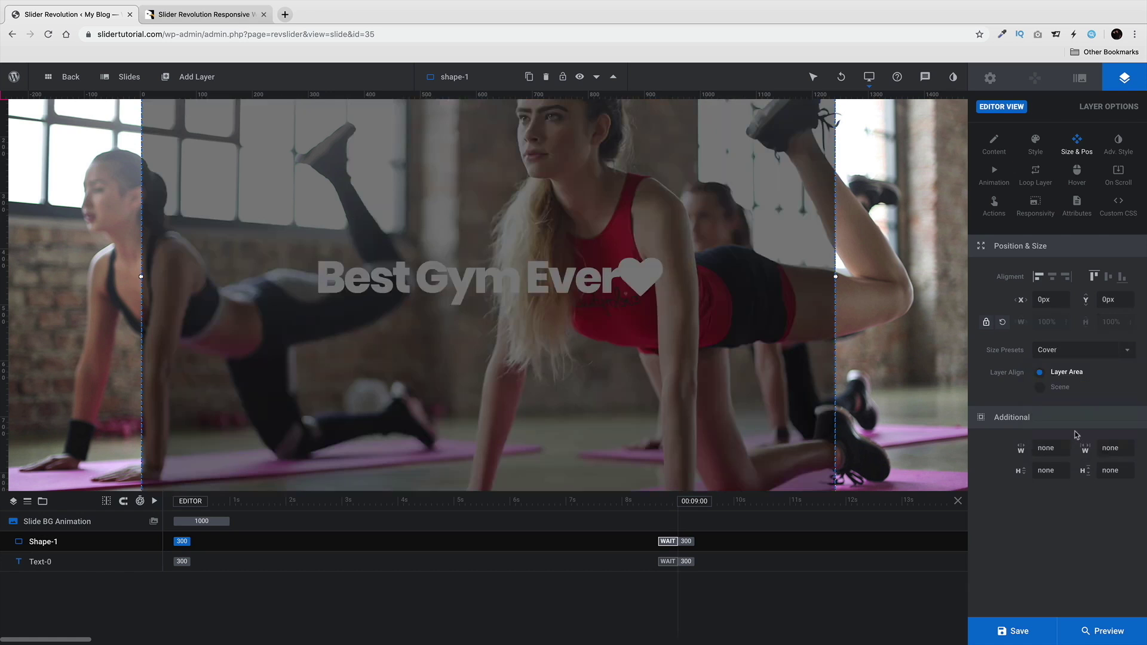
Step: Set the shape's size preset to Full Width with Scene as its layer alignment, and place the shape beneath the headline in the layer order
{"action": "left_click", "coordinate": [1061, 353]}
{"action": "left_click", "coordinate": [1086, 395]}
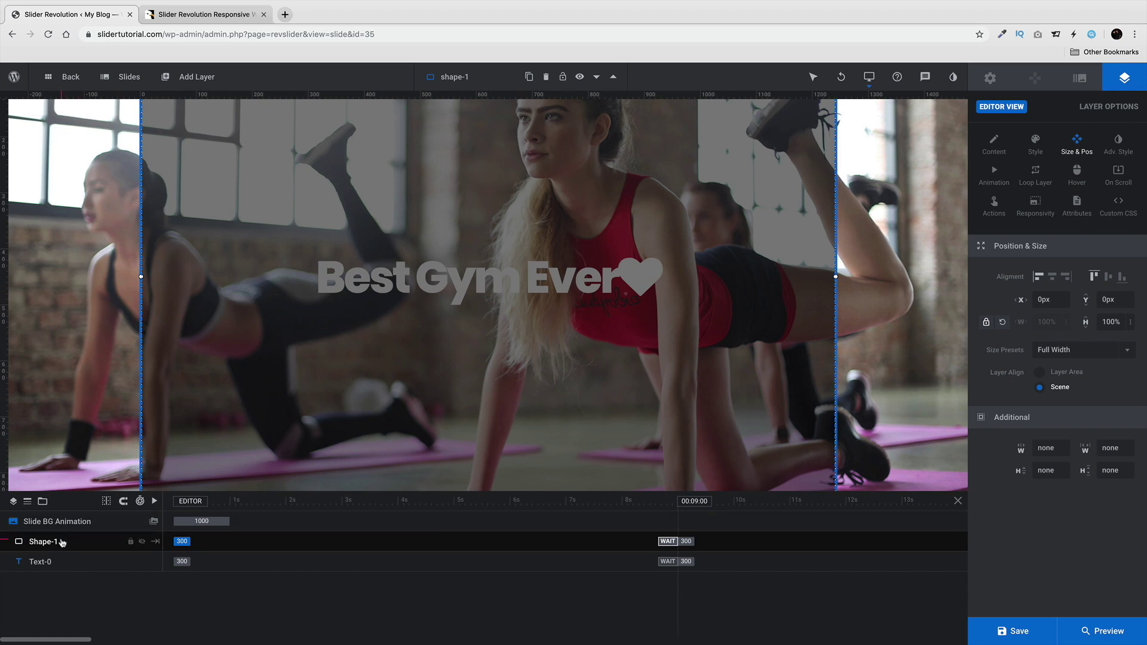
{"action": "left_click_drag", "start_coordinate": [64, 542], "coordinate": [80, 568]}
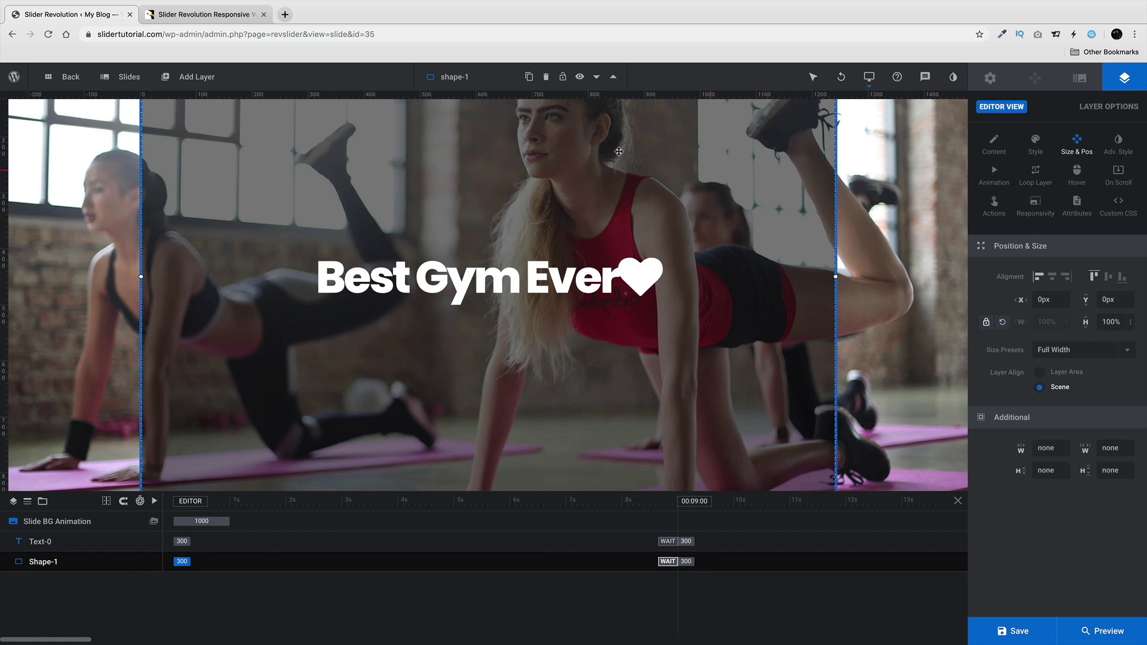
Step: Add a Quick Style Content text layer and place it just below the "Best Gym Ever" headline
{"action": "mouse_move", "coordinate": [197, 76]}
{"action": "mouse_move", "coordinate": [190, 104]}
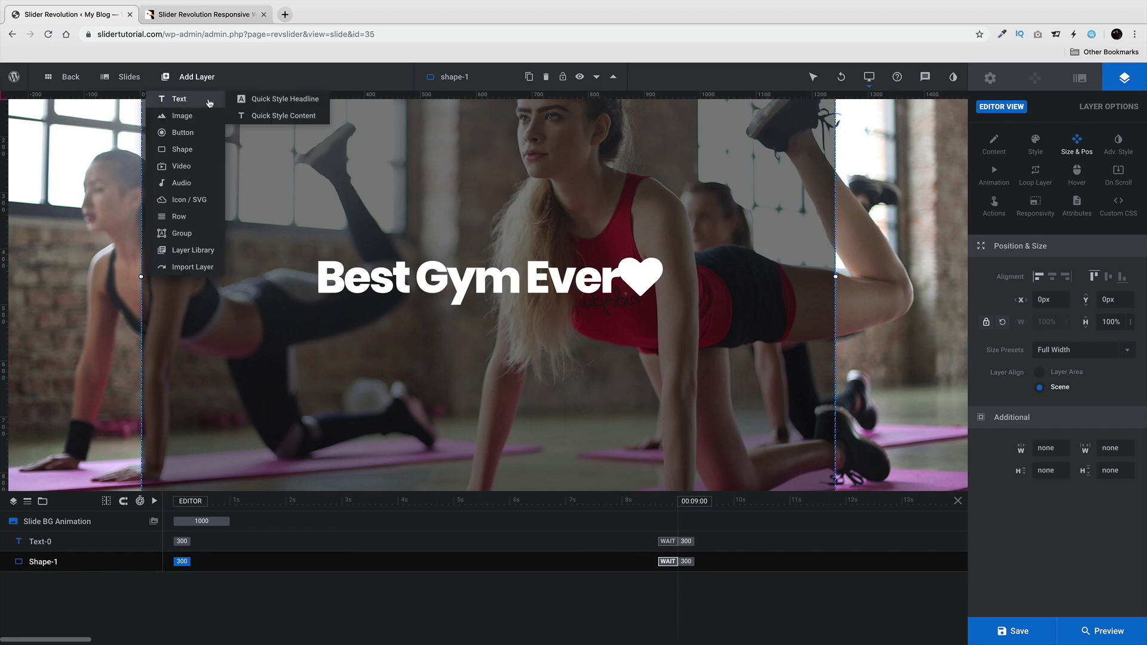
{"action": "left_click", "coordinate": [281, 117]}
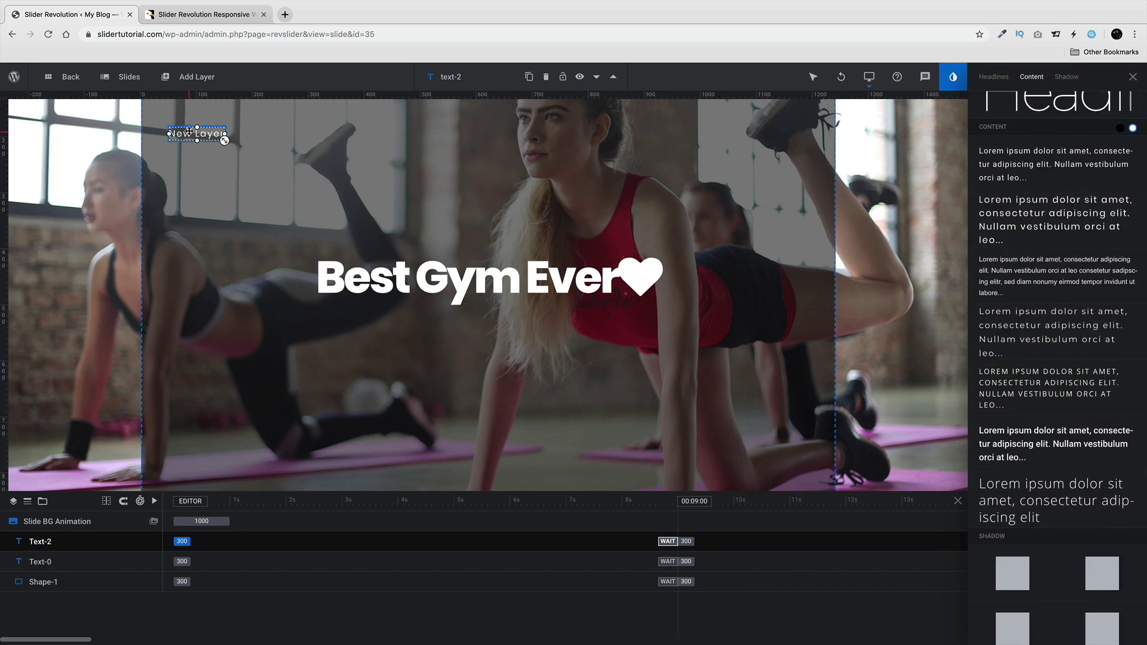
{"action": "left_click_drag", "start_coordinate": [190, 134], "coordinate": [472, 332]}
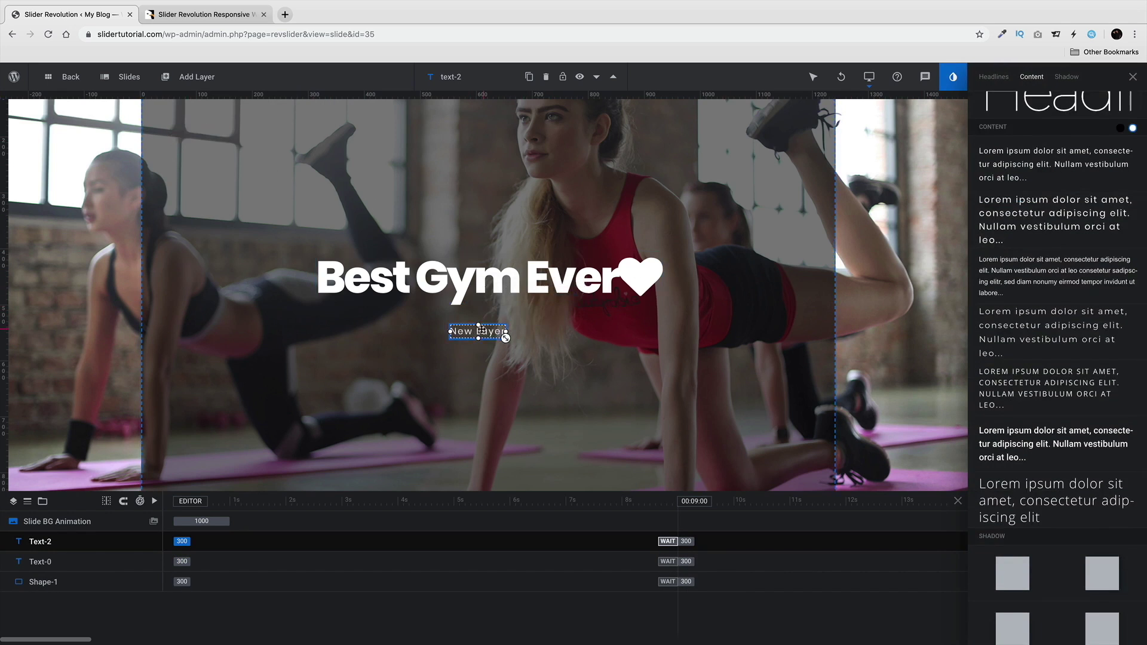
{"action": "left_click", "coordinate": [1133, 76]}
Step: Repeatedly paste "New " ahead of "Layer" in the content text layer until it reads "New" nine times followed by "Layer"
{"action": "key", "text": "ctrl+a"}
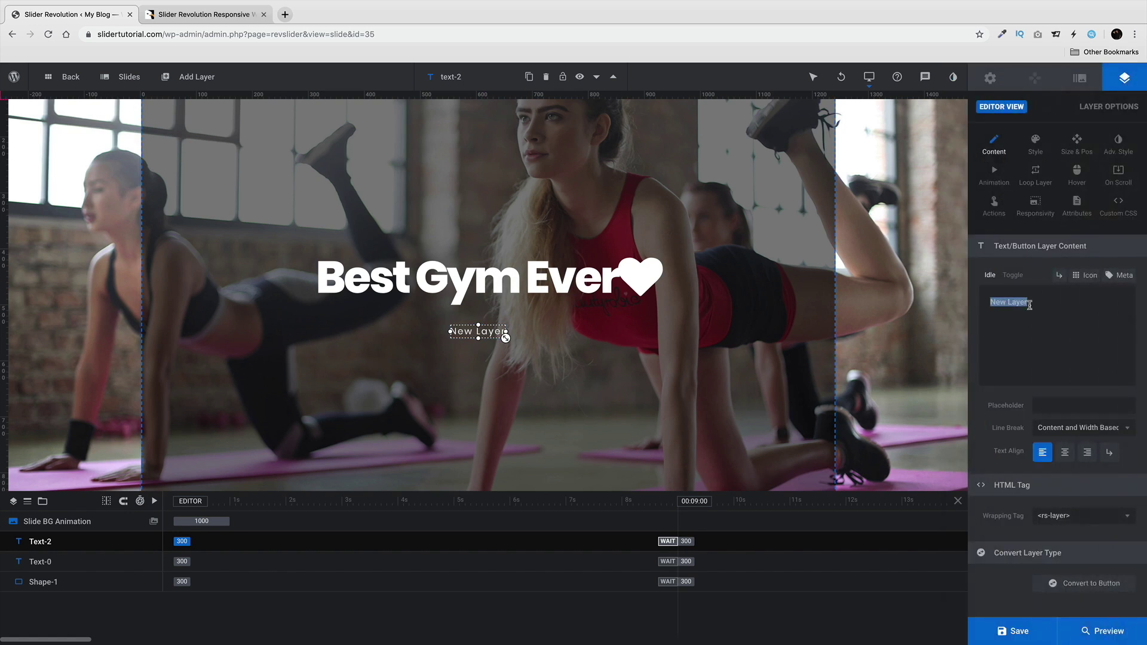
{"action": "right_click", "coordinate": [1017, 306]}
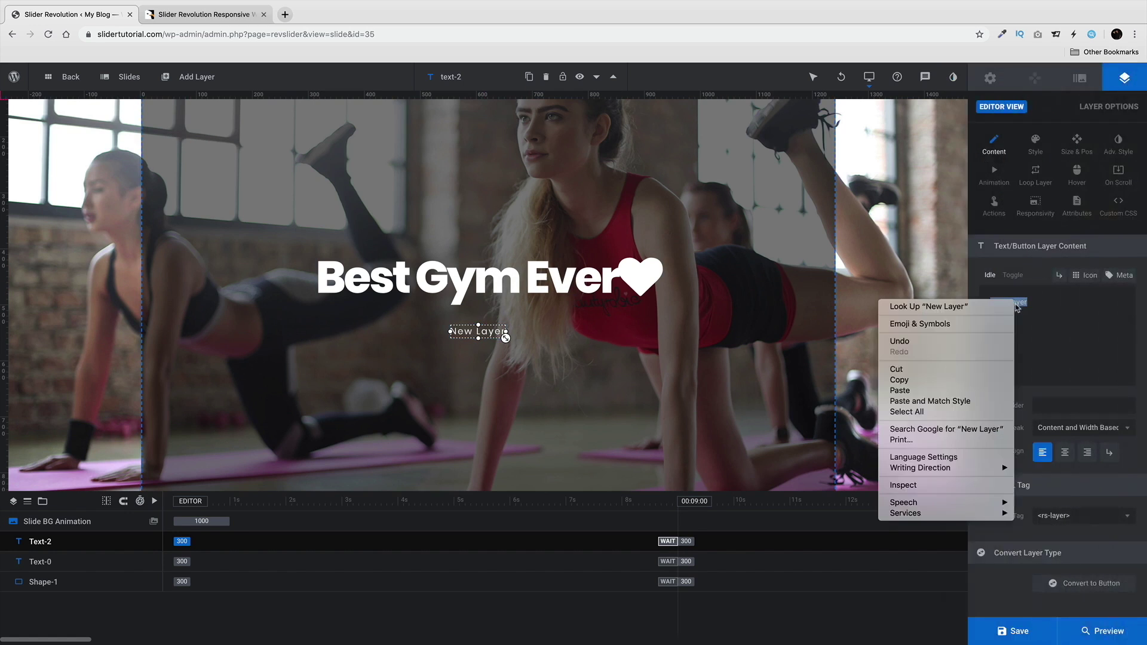
{"action": "left_click", "coordinate": [979, 383]}
{"action": "double_click", "coordinate": [1040, 305]}
{"action": "right_click", "coordinate": [1039, 305]}
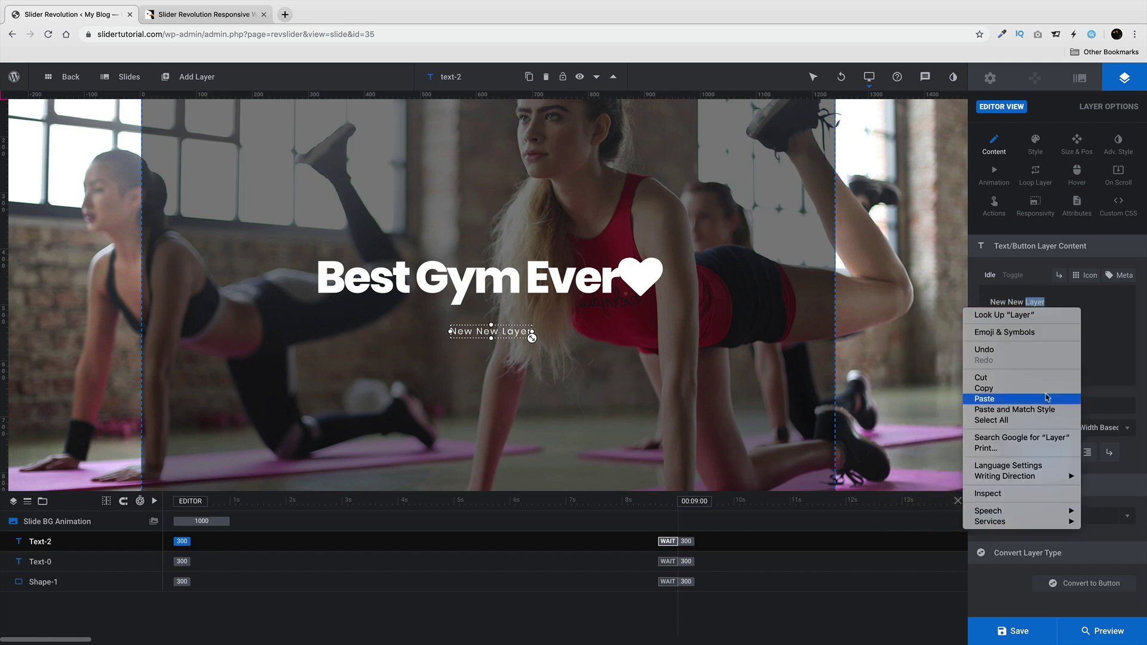
{"action": "left_click", "coordinate": [956, 393]}
{"action": "right_click", "coordinate": [1093, 316]}
{"action": "left_click", "coordinate": [1064, 401]}
{"action": "right_click", "coordinate": [1095, 311]}
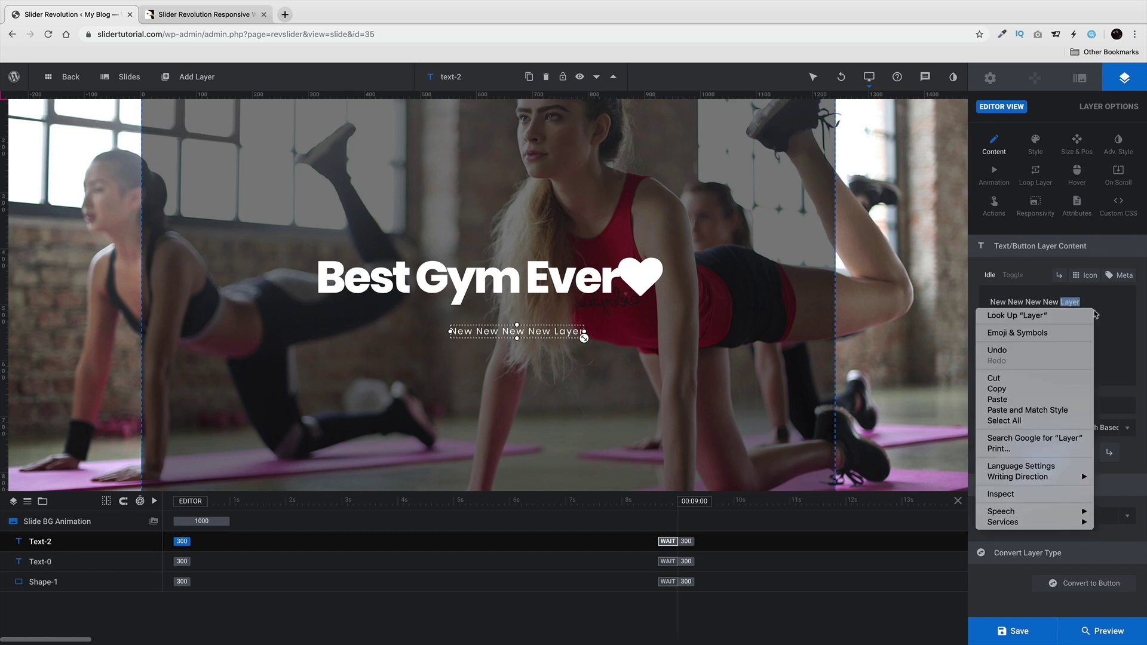
{"action": "left_click", "coordinate": [1064, 401]}
{"action": "right_click", "coordinate": [1112, 311]}
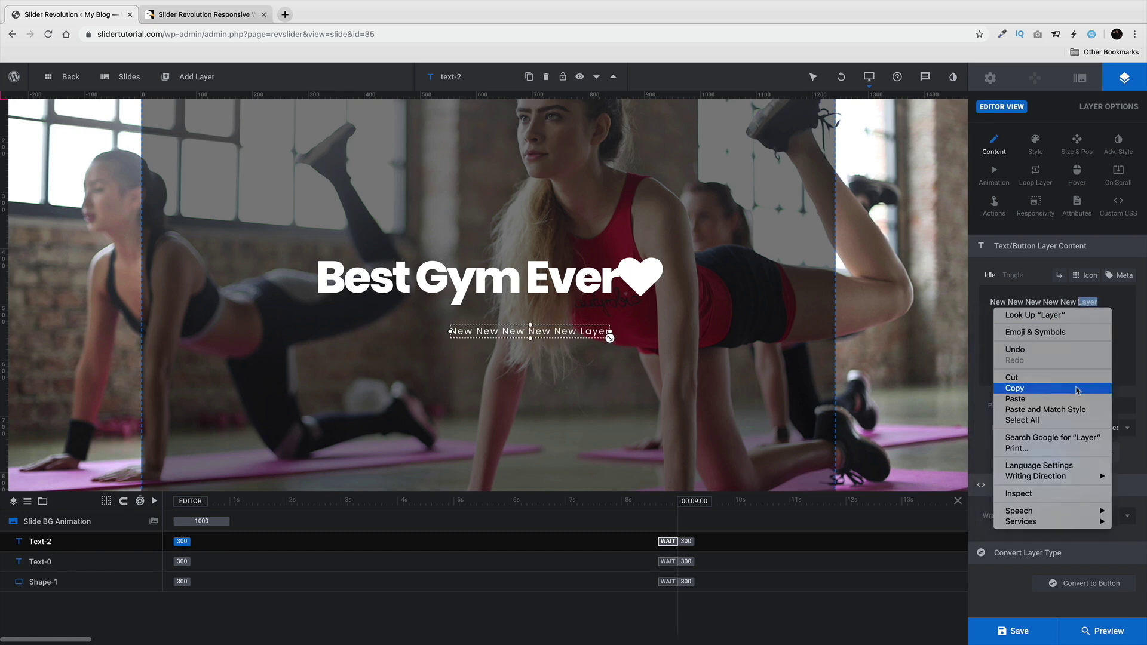
{"action": "key", "text": "Return"}
{"action": "right_click", "coordinate": [1034, 324]}
{"action": "key", "text": "Down"}
{"action": "key", "text": "Down"}
{"action": "key", "text": "Down"}
{"action": "key", "text": "Down"}
{"action": "key", "text": "Down"}
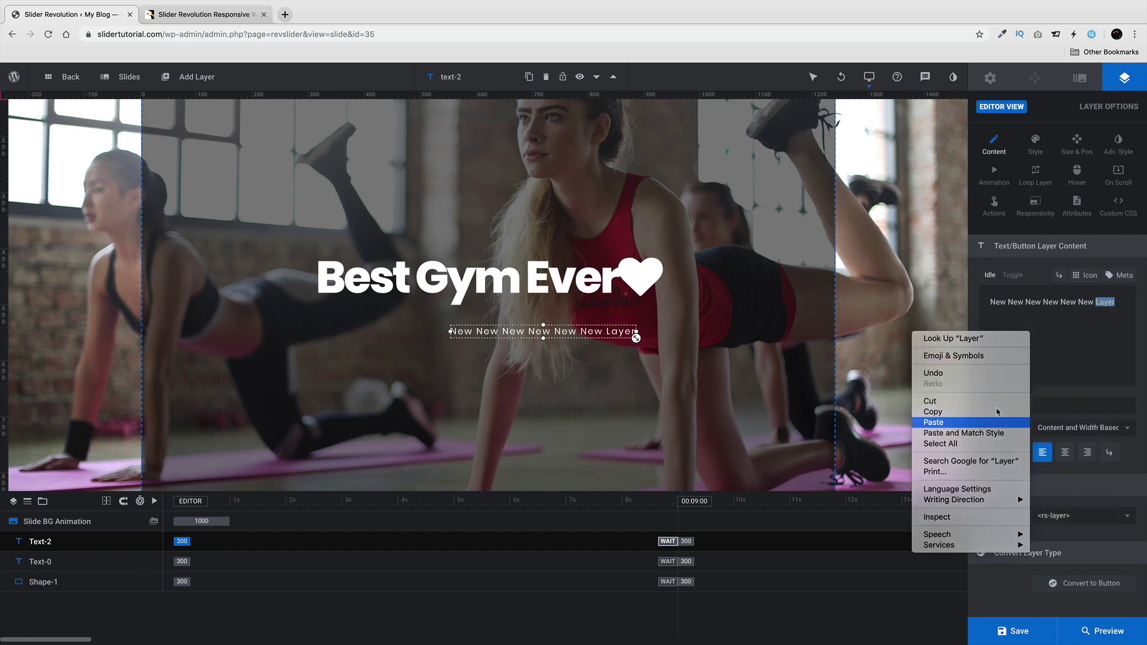
{"action": "key", "text": "Return"}
{"action": "right_click", "coordinate": [1034, 325]}
{"action": "left_click", "coordinate": [1011, 411]}
{"action": "right_click", "coordinate": [1012, 327]}
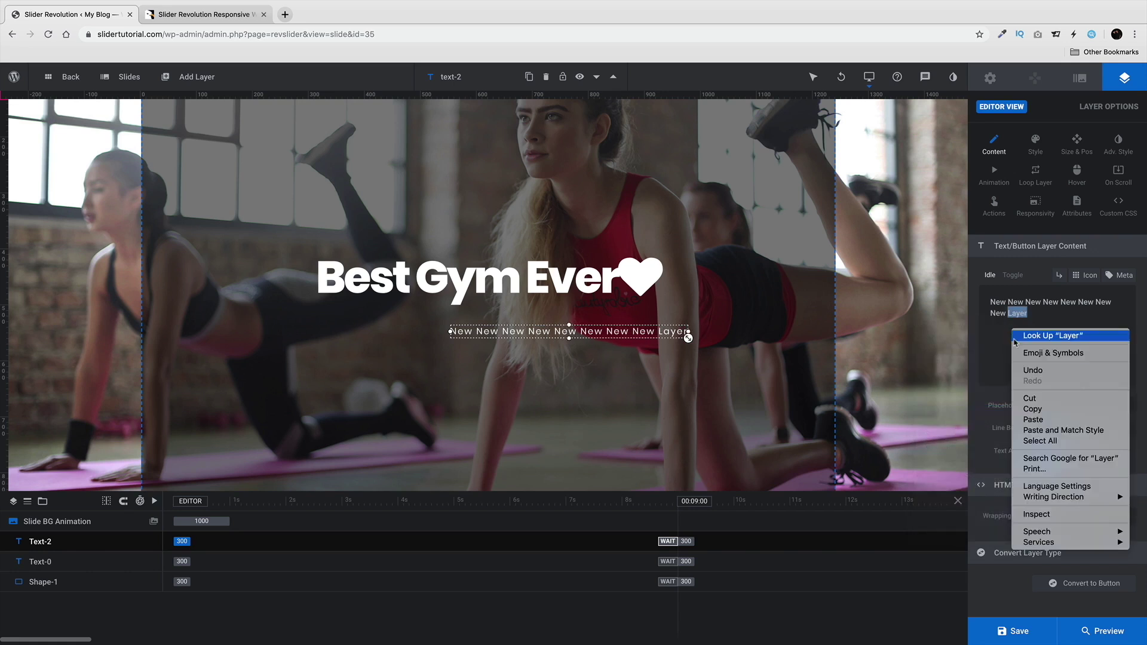
{"action": "left_click", "coordinate": [1033, 418]}
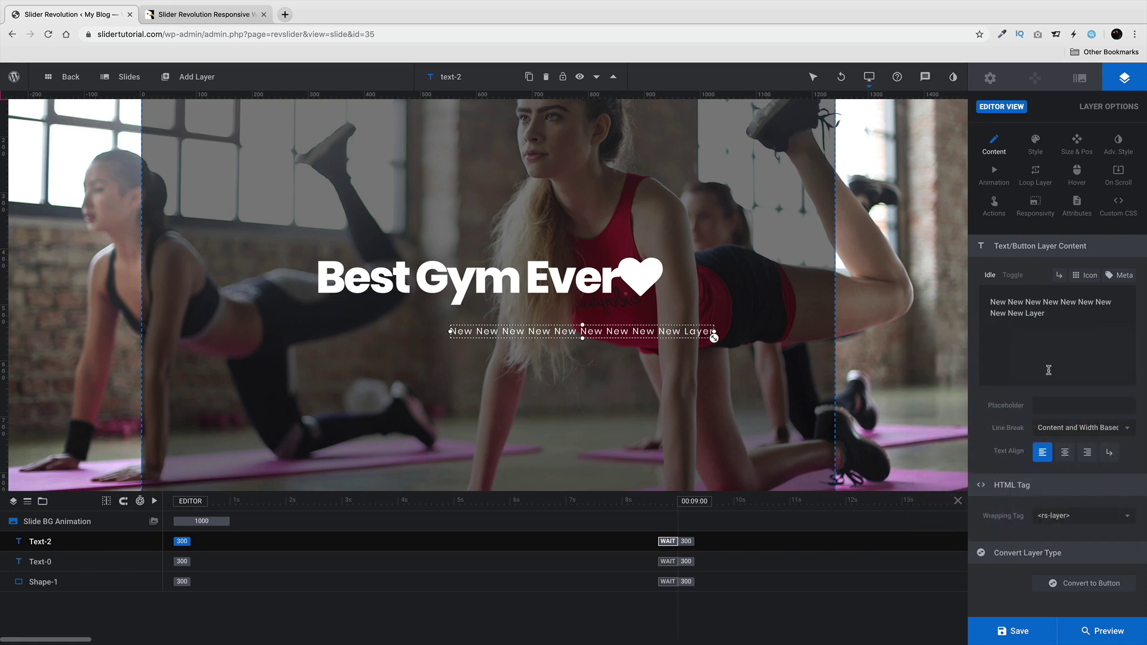
Step: Keep the content text left-aligned, centre its layer horizontally and vertically, and place it below the headline at X 0, Y 107 px
{"action": "left_click", "coordinate": [1063, 455]}
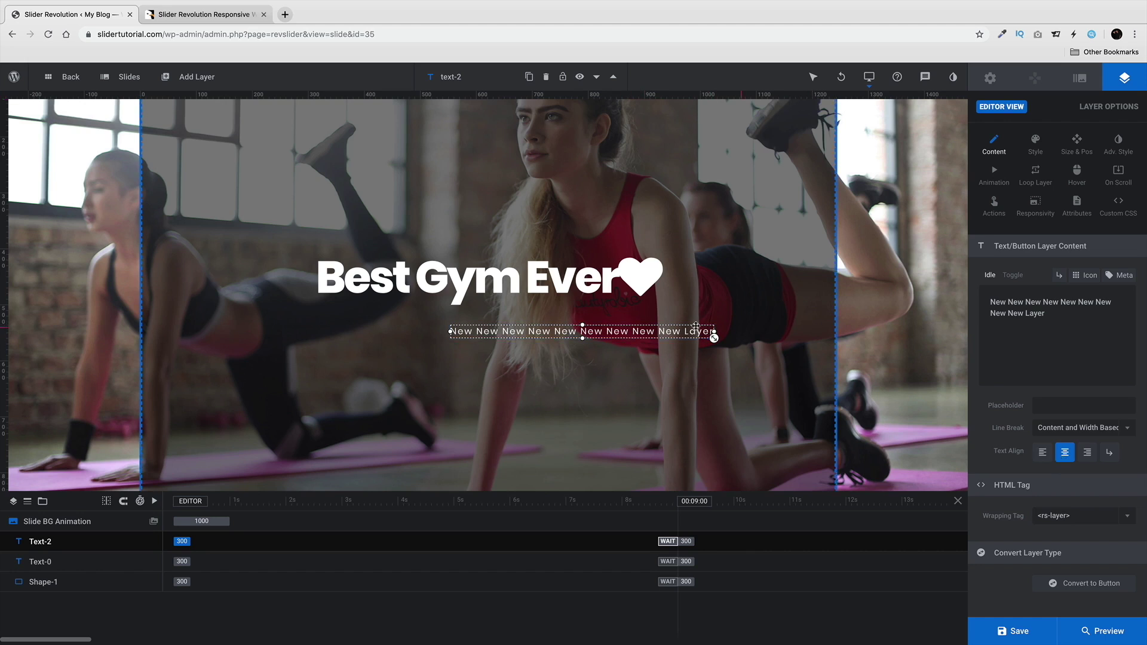
{"action": "left_click", "coordinate": [1043, 453]}
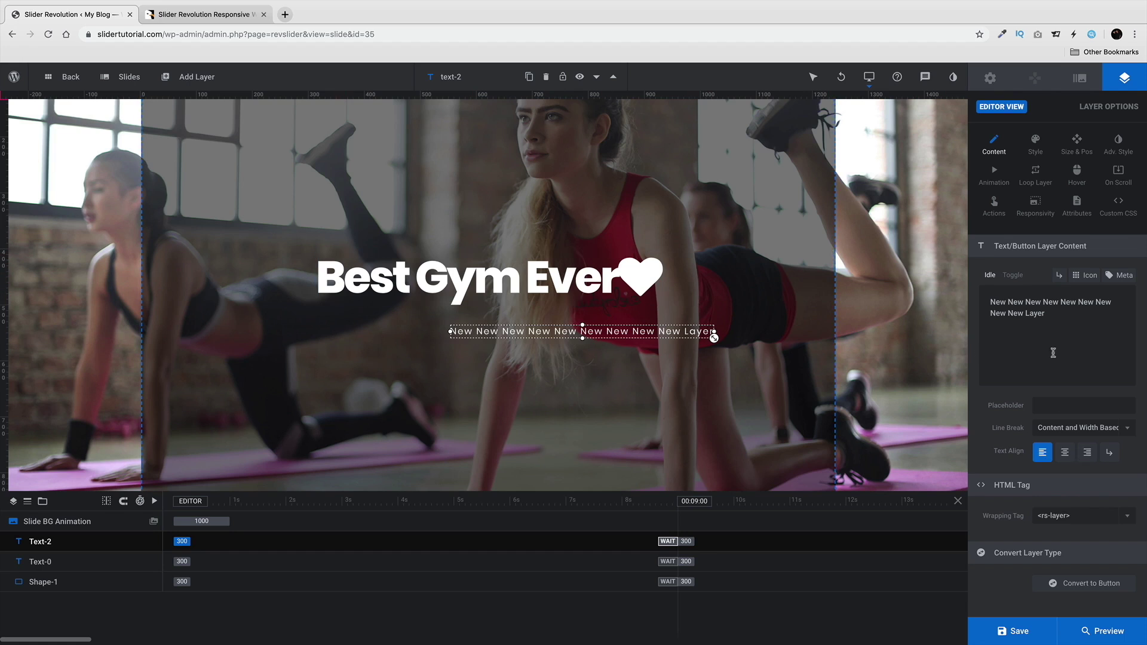
{"action": "left_click", "coordinate": [1077, 150]}
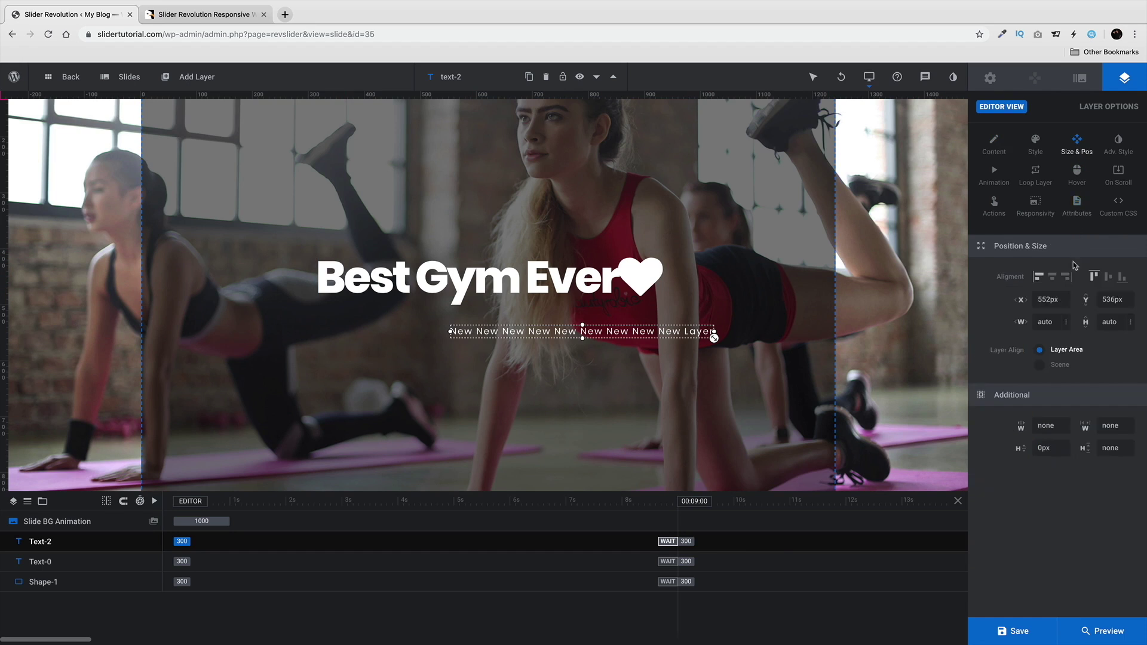
{"action": "left_click", "coordinate": [1053, 278]}
{"action": "left_click", "coordinate": [1110, 280]}
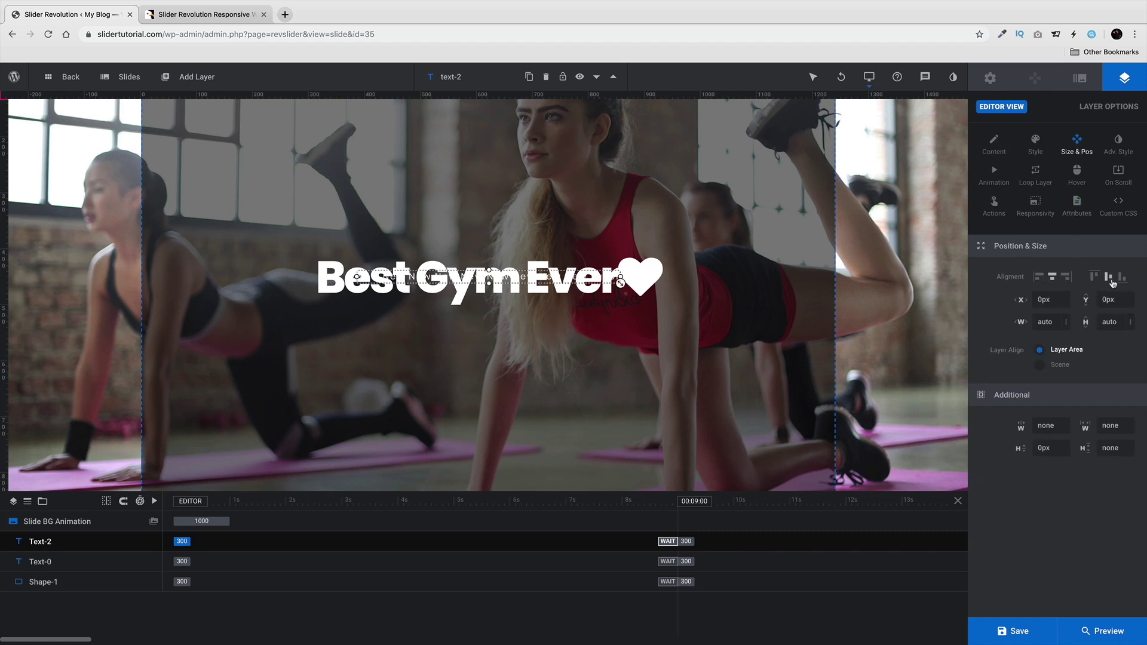
{"action": "left_click_drag", "start_coordinate": [576, 282], "coordinate": [571, 340]}
{"action": "left_click", "coordinate": [1052, 279]}
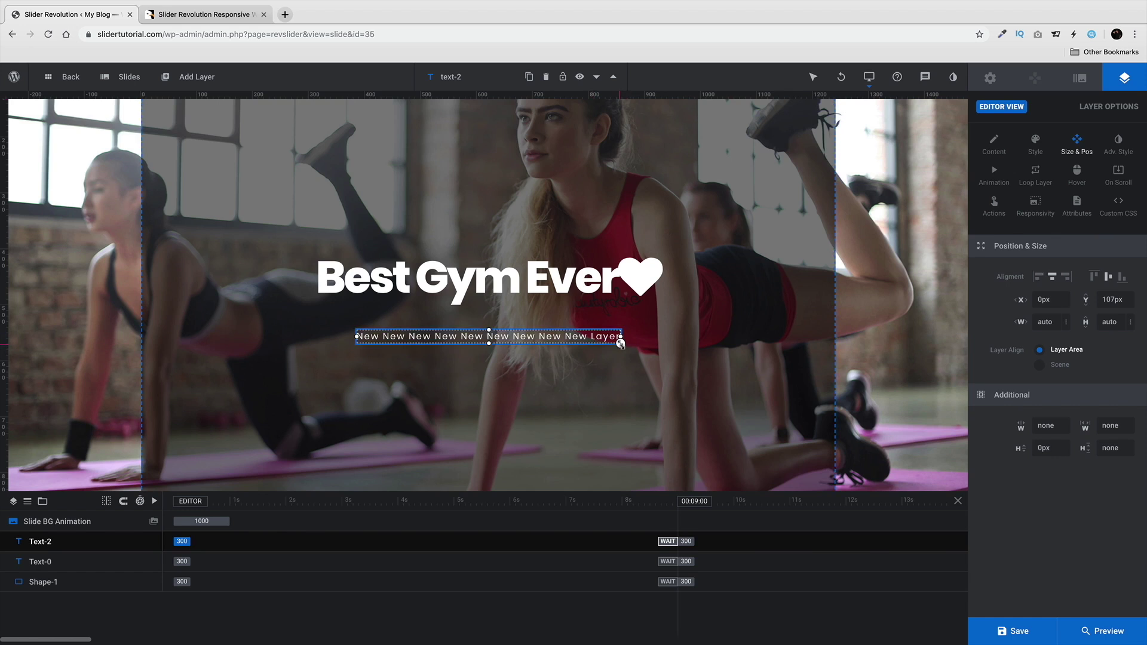
Step: Enlarge the content text to a 19 px font size and move it up to about X -4, Y 91
{"action": "mouse_move", "coordinate": [620, 342]}
{"action": "left_mouse_down"}
{"action": "mouse_move", "coordinate": [628, 354]}
{"action": "mouse_move", "coordinate": [678, 348]}
{"action": "mouse_move", "coordinate": [621, 350]}
{"action": "mouse_move", "coordinate": [641, 345]}
{"action": "left_mouse_up"}
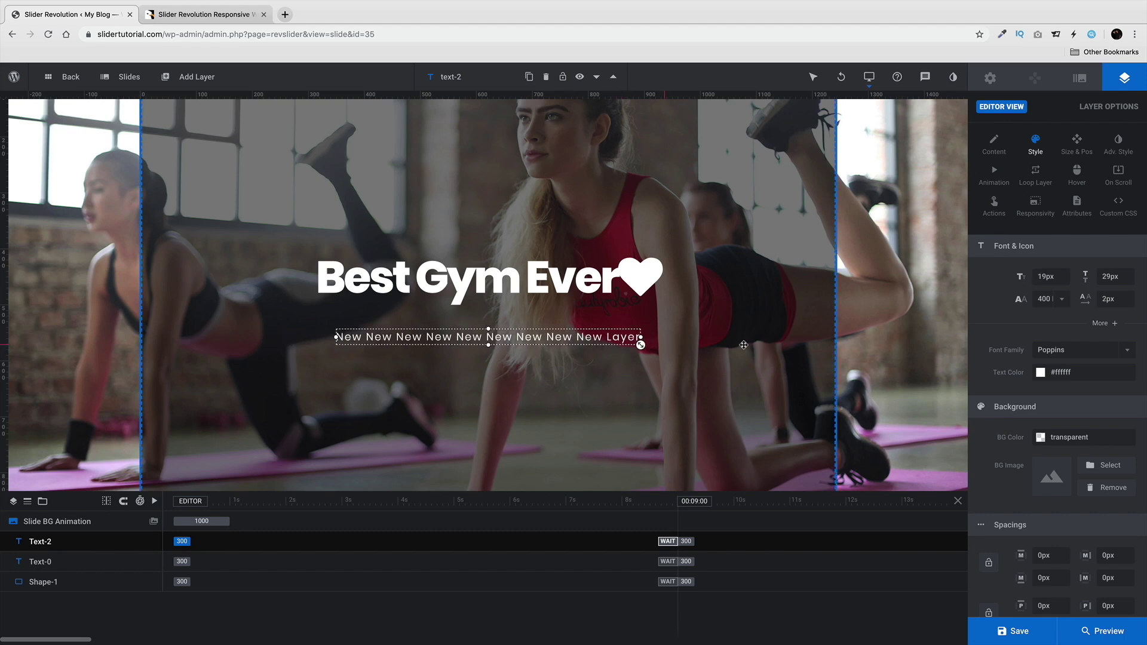
{"action": "left_click", "coordinate": [1076, 143]}
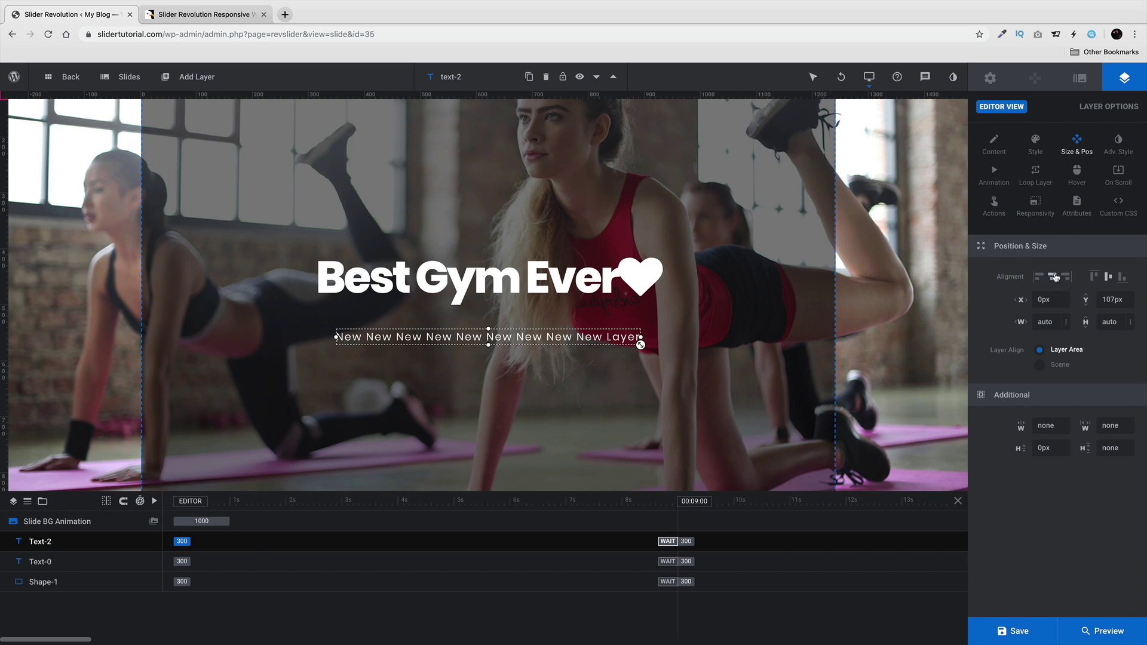
{"action": "left_click_drag", "start_coordinate": [569, 343], "coordinate": [565, 331]}
Step: Add a Button layer and apply the largest black rounded "CLICK HERE" style without an arrow
{"action": "left_click", "coordinate": [197, 77]}
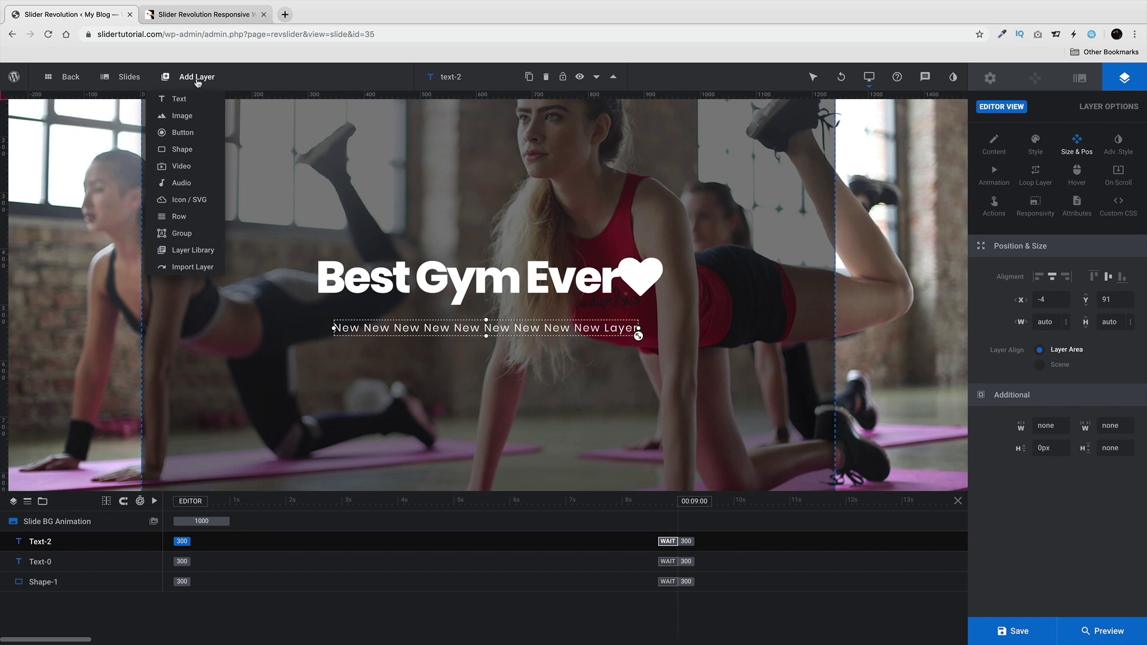
{"action": "left_click", "coordinate": [183, 133]}
{"action": "scroll", "coordinate": [1050, 372], "scroll_direction": "down", "scroll_amount": 6}
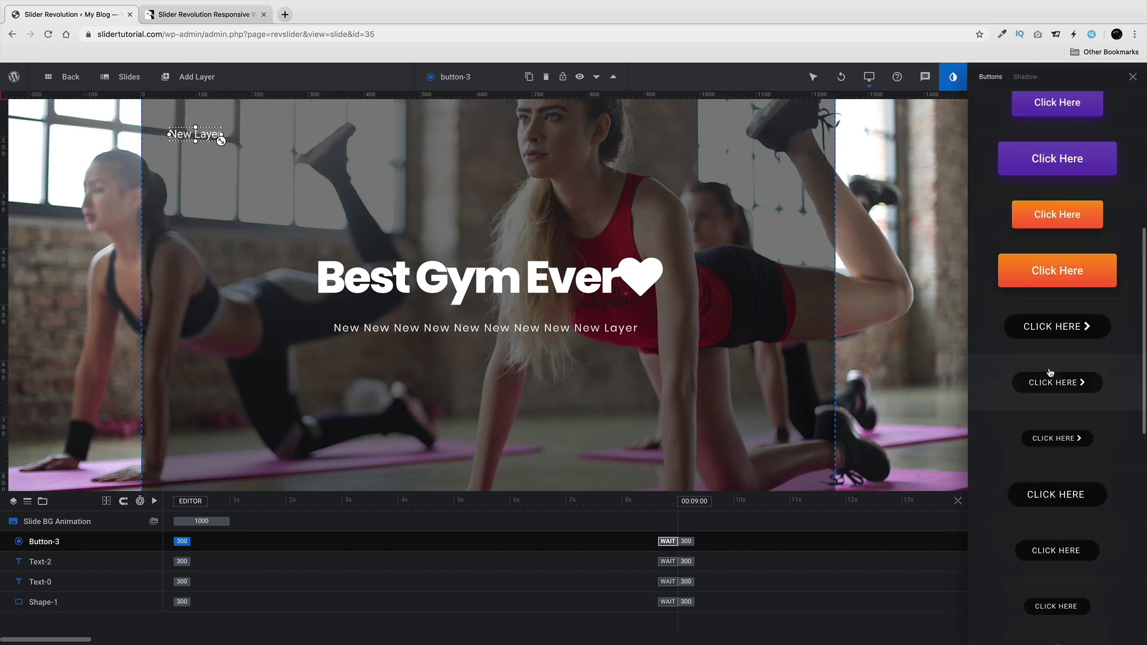
{"action": "left_click", "coordinate": [1060, 495]}
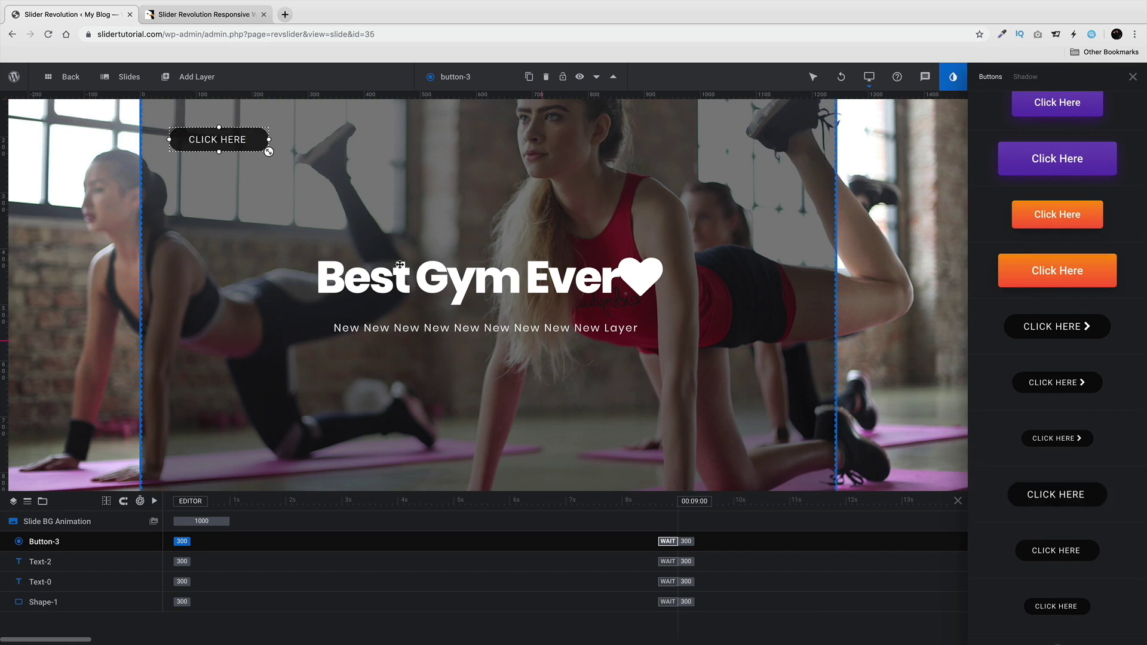
Step: Place the button below the content text at about Y 614 px and centre it horizontally
{"action": "left_click_drag", "start_coordinate": [206, 139], "coordinate": [474, 381]}
{"action": "left_click", "coordinate": [1133, 77]}
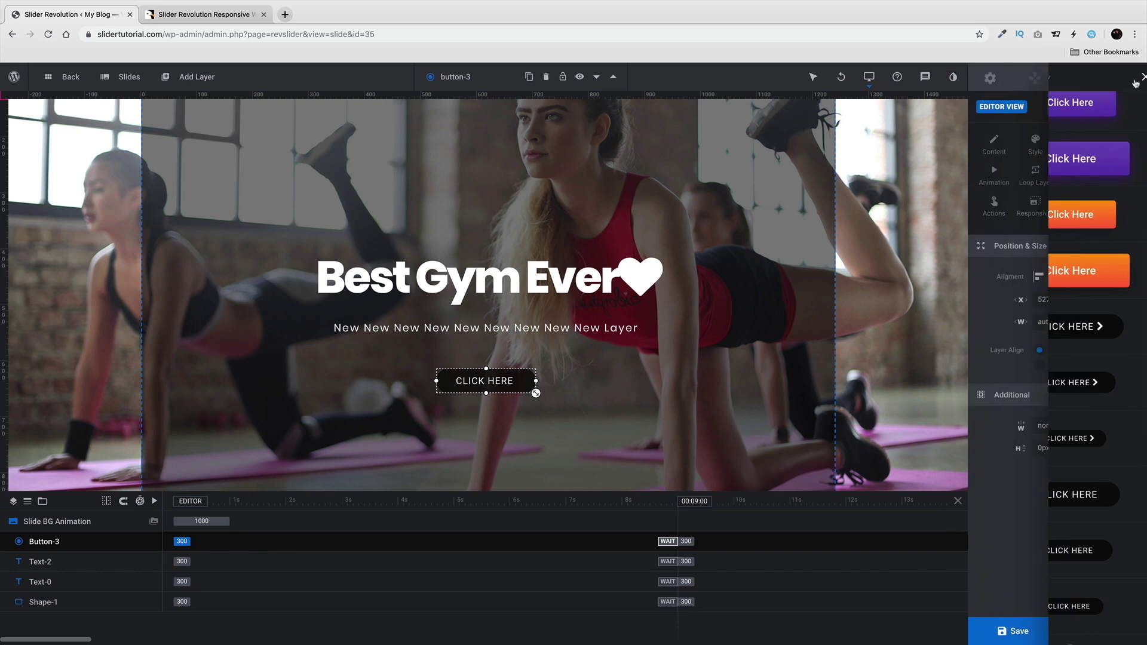
{"action": "left_click", "coordinate": [1055, 278]}
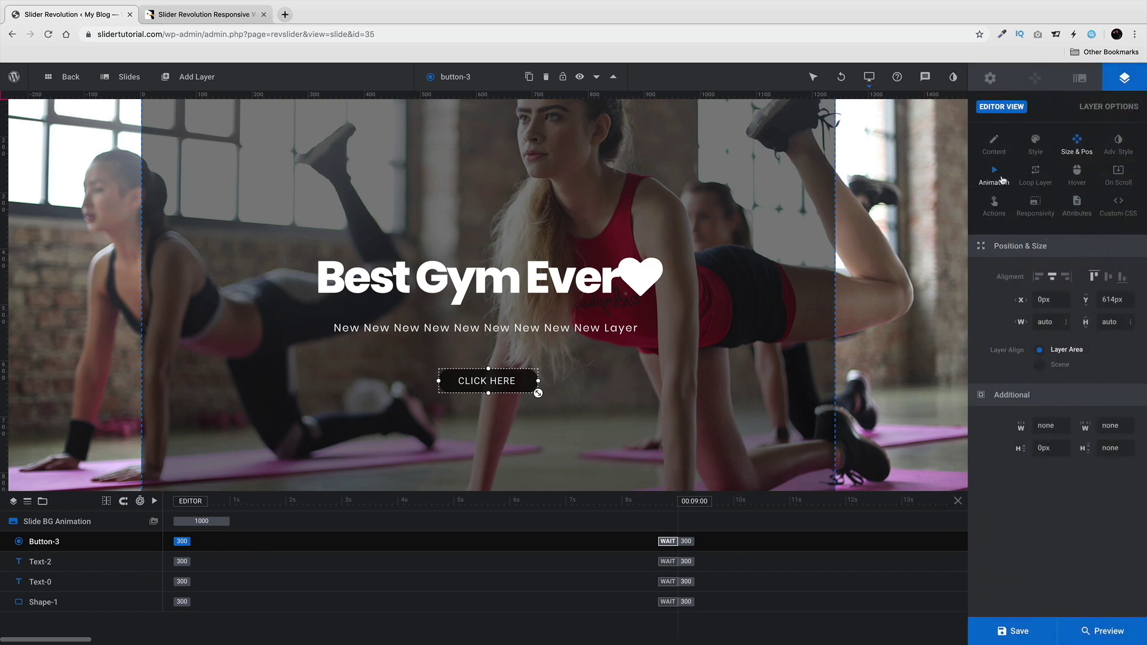
Step: Enter "Are You Ready?" as the toggle content of the "Best Gym Ever" headline
{"action": "left_click", "coordinate": [557, 276]}
{"action": "double_click", "coordinate": [556, 277]}
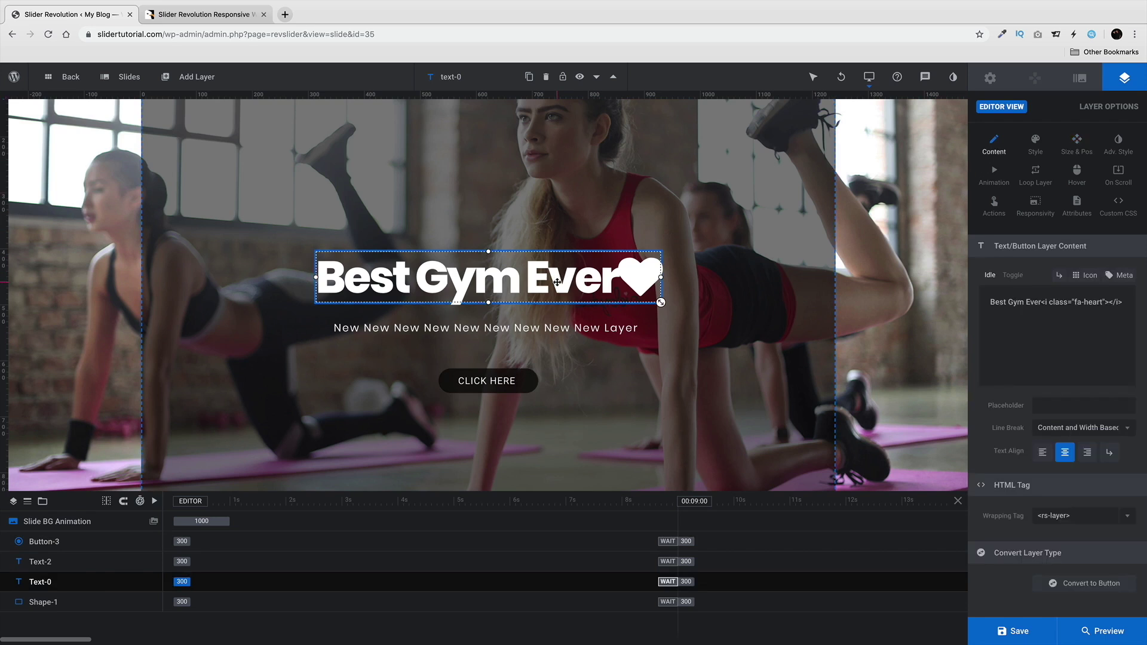
{"action": "left_click", "coordinate": [1012, 276]}
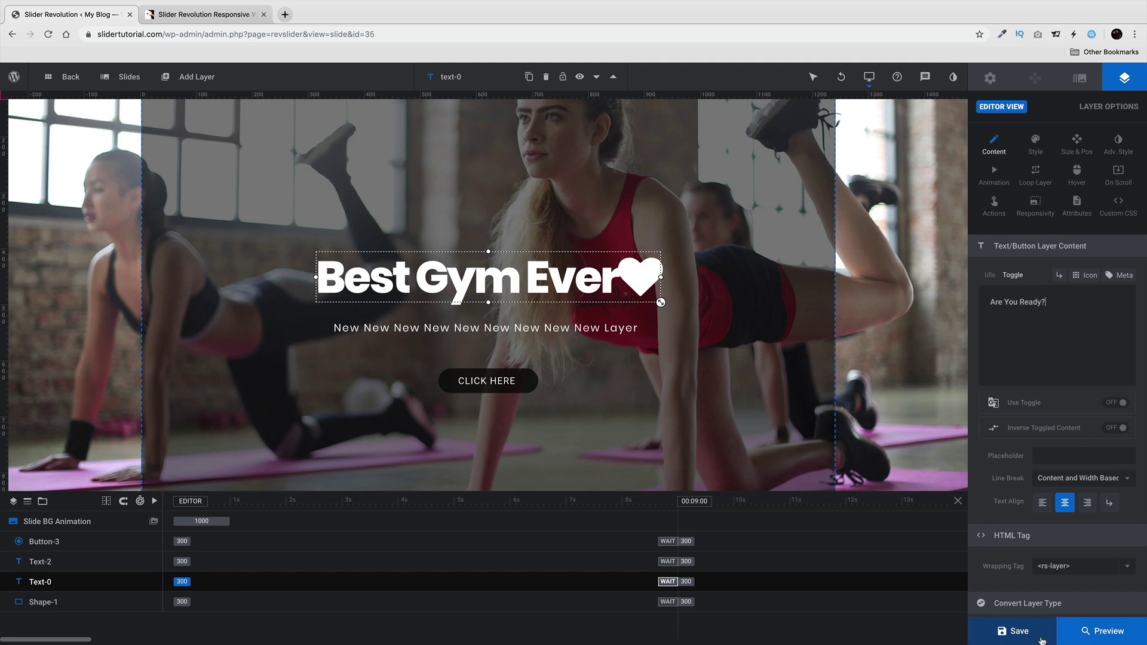
Step: Save the slide and check the headline's toggle behaviour in a preview, closing the preview when done
{"action": "left_click", "coordinate": [1019, 637]}
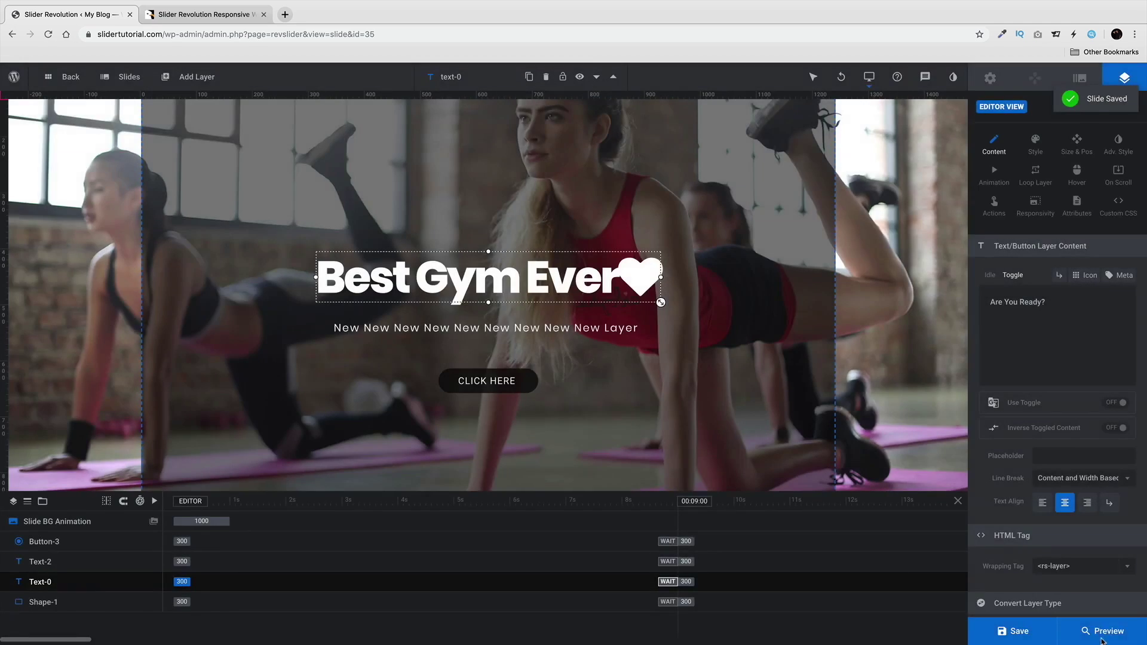
{"action": "left_click", "coordinate": [1090, 622]}
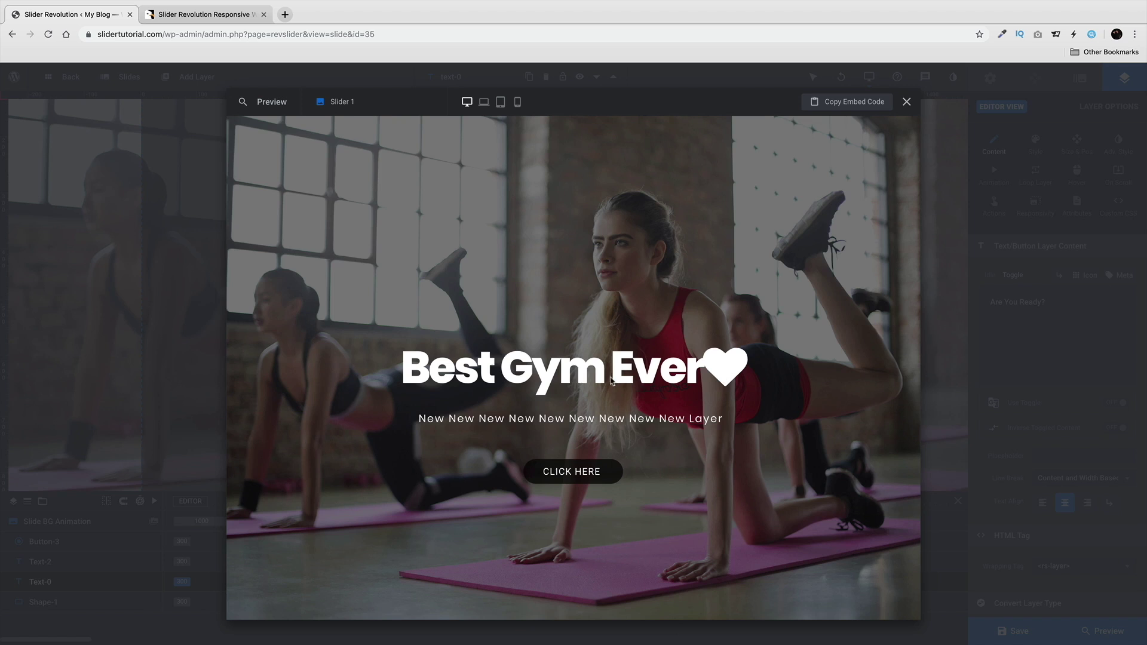
{"action": "left_click", "coordinate": [906, 101]}
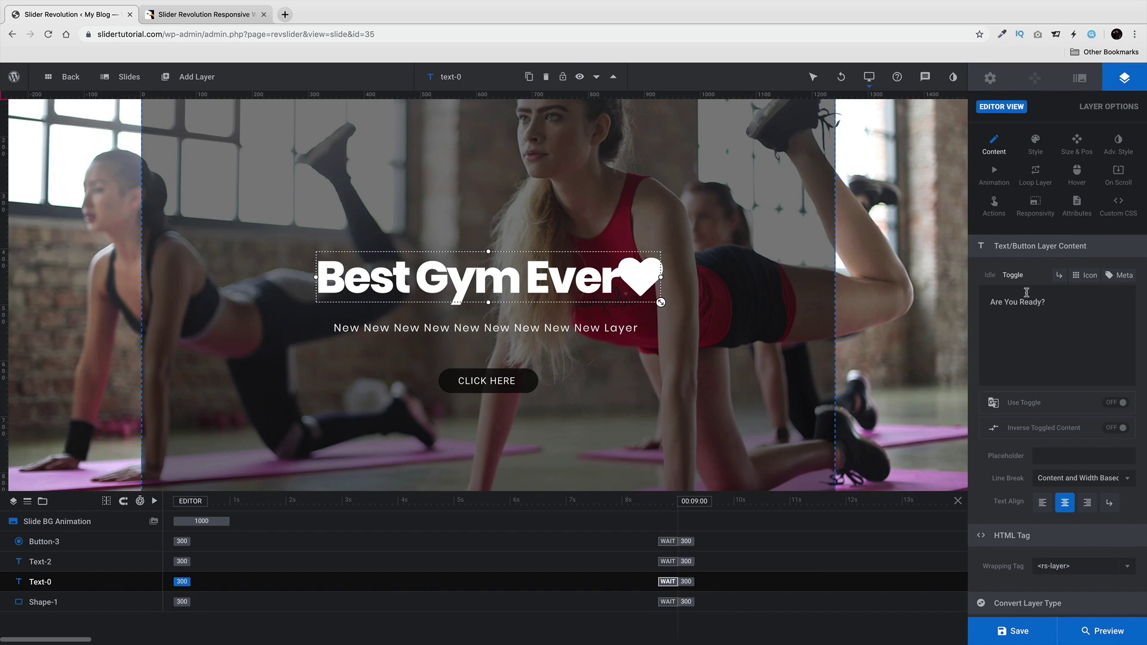
Step: Compare the headline's idle and toggle content and turn on Use Toggle for it
{"action": "left_click", "coordinate": [990, 275]}
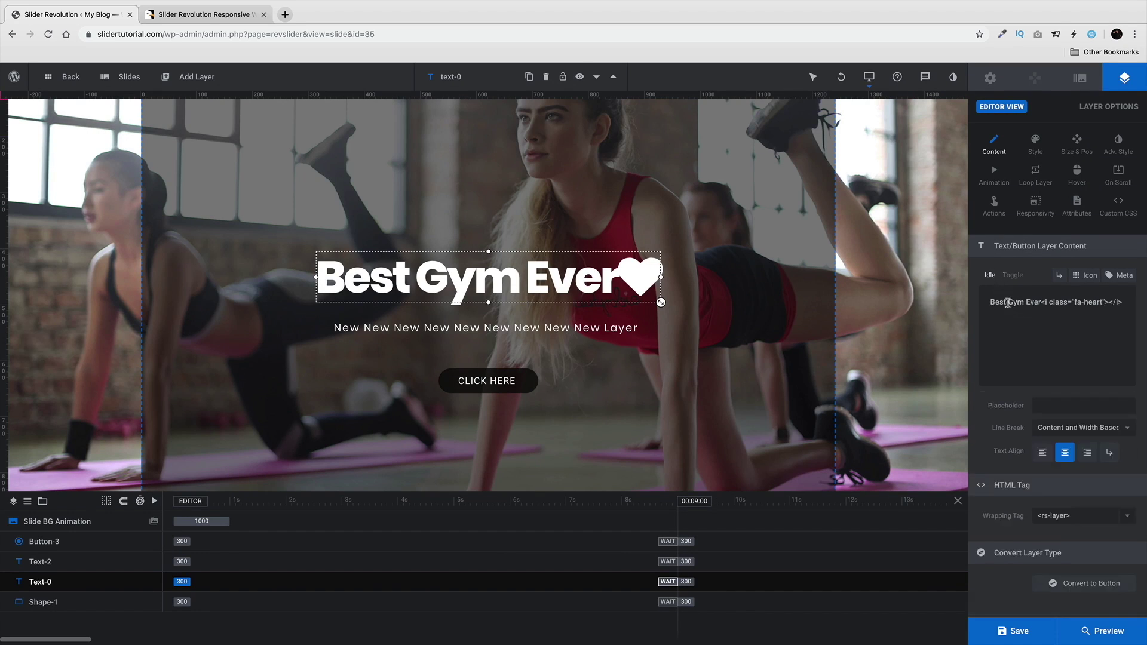
{"action": "left_click", "coordinate": [1013, 275]}
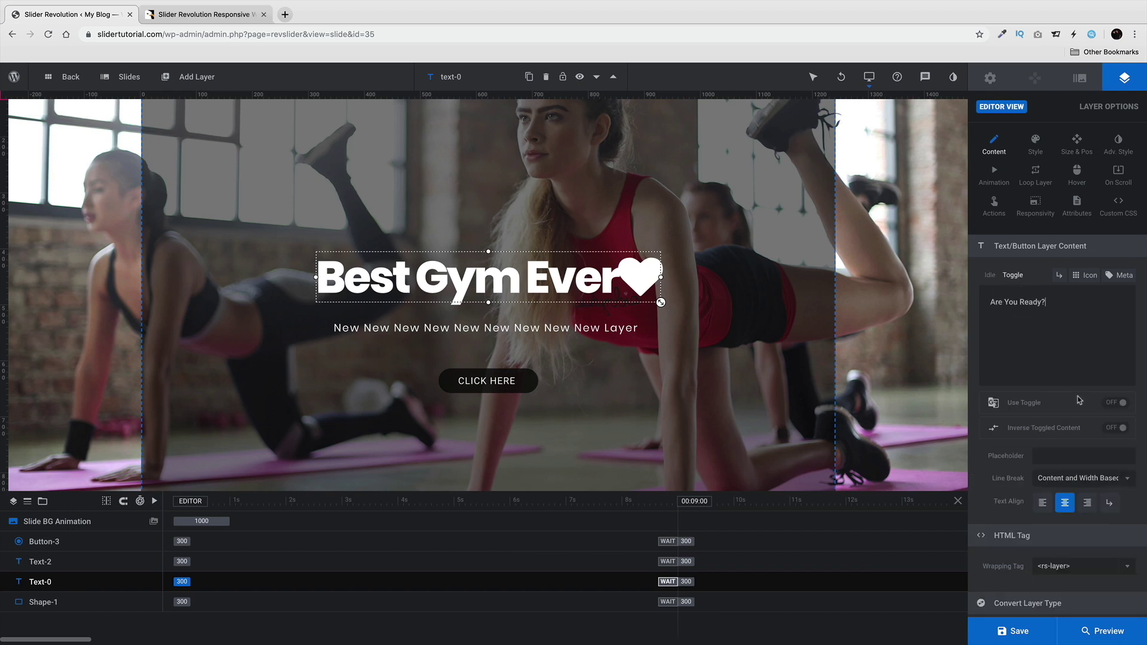
{"action": "left_click", "coordinate": [1131, 404]}
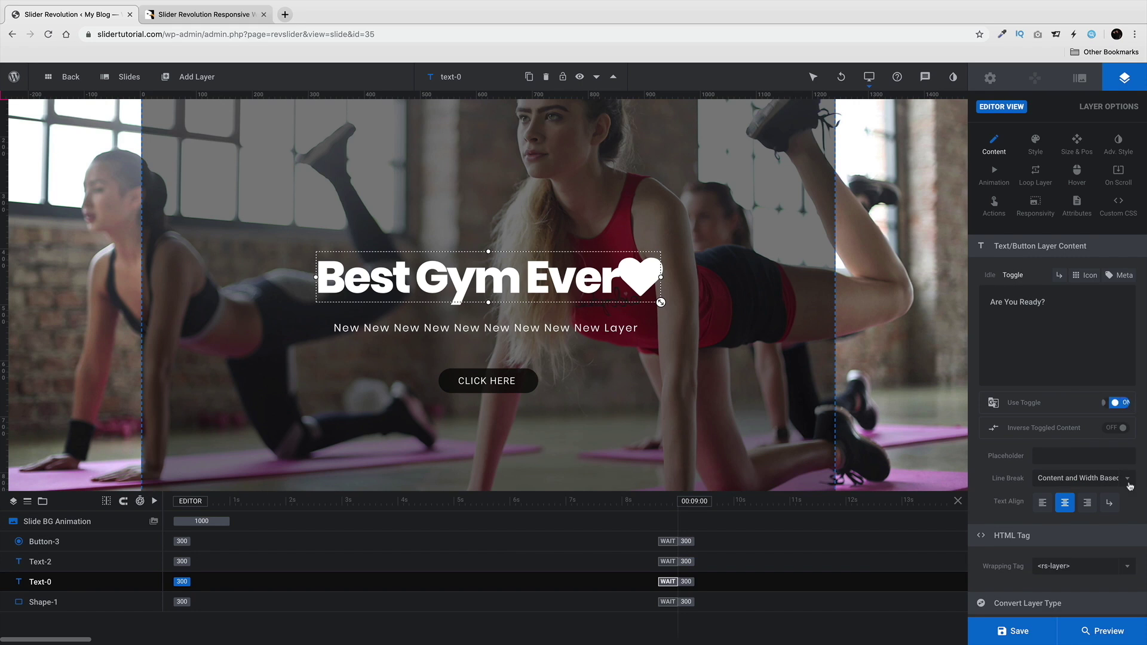
Step: Save the slide with the toggle enabled, test the headline's switch to "Are You Ready?" in a preview and close it
{"action": "left_click", "coordinate": [1011, 630]}
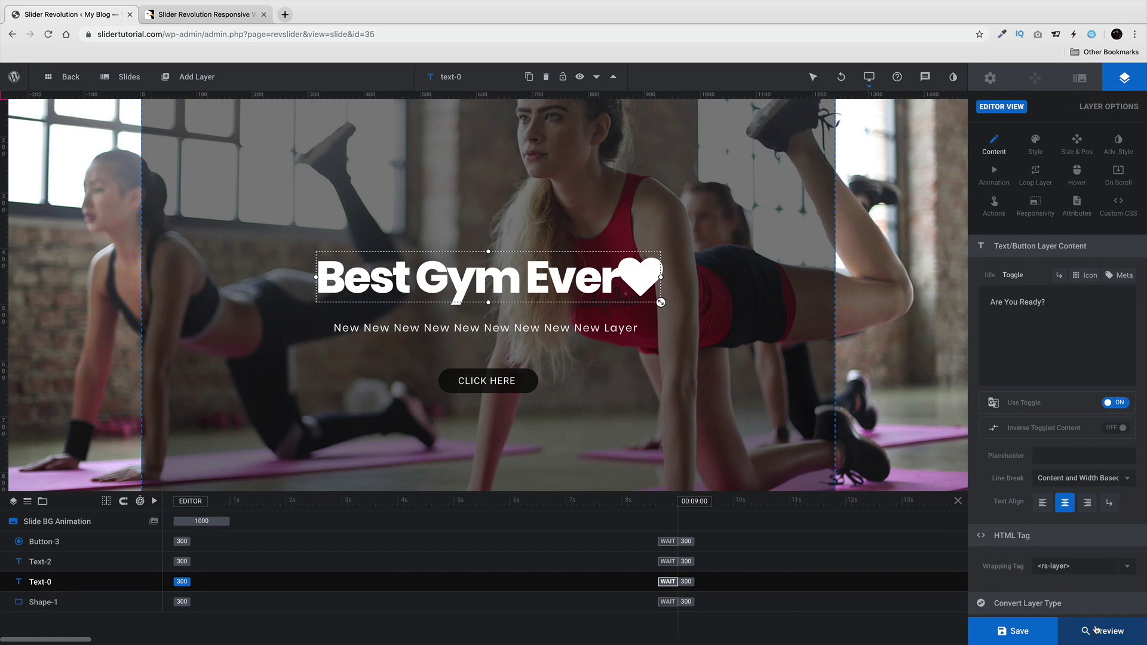
{"action": "left_click", "coordinate": [1097, 631]}
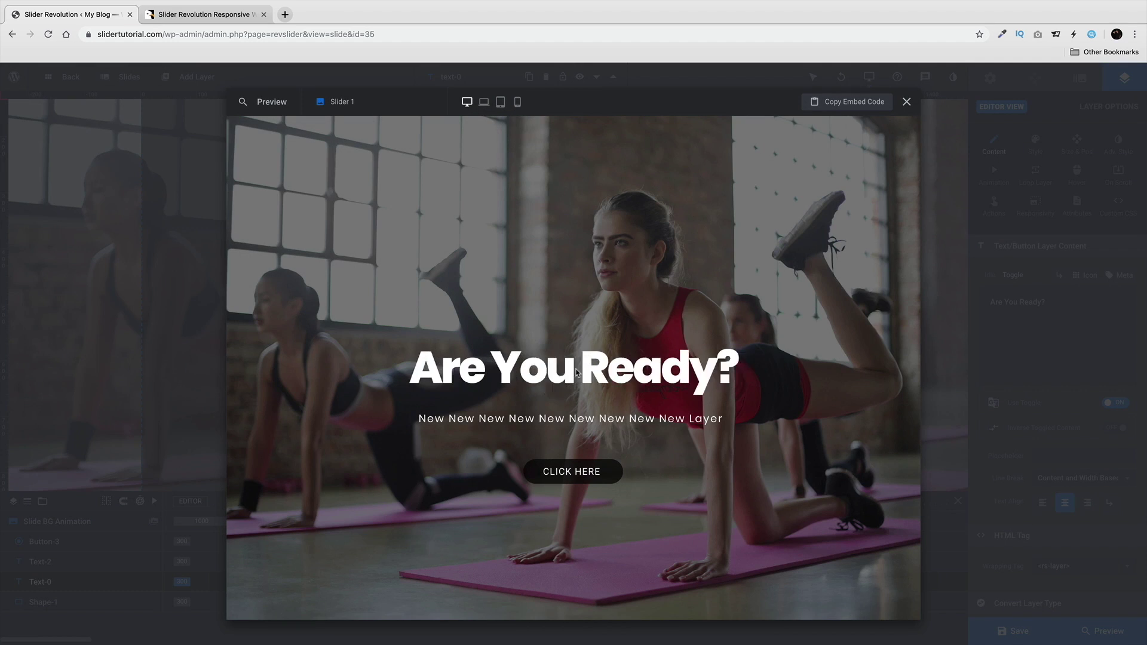
{"action": "left_click", "coordinate": [906, 101]}
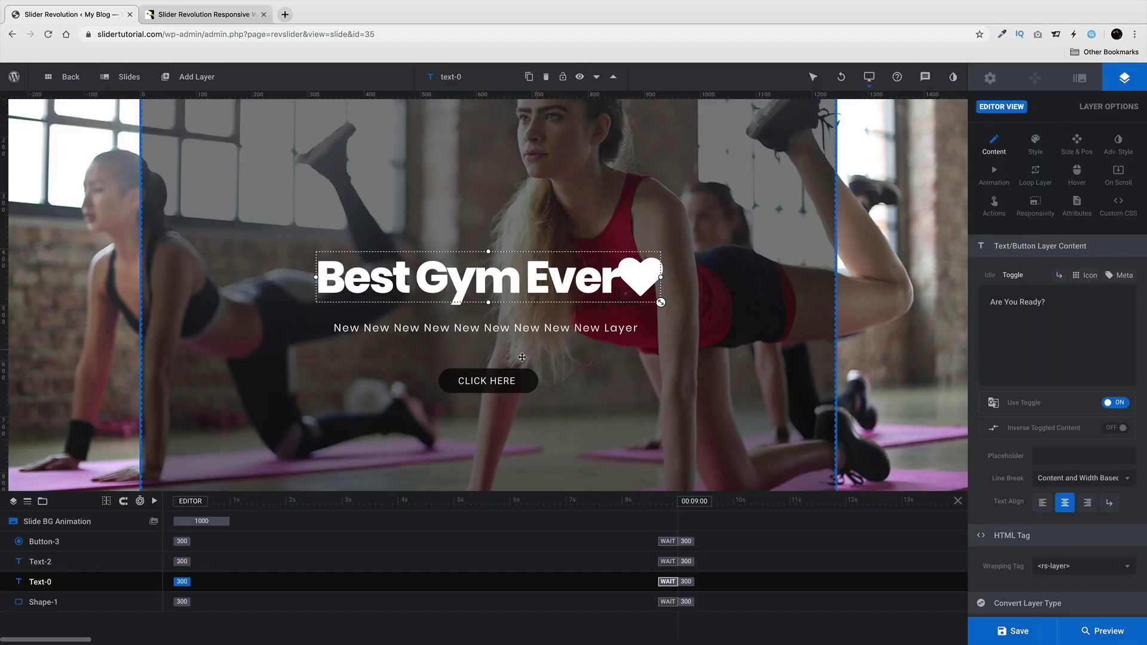
Step: Set the font family of the "CLICK HERE" button to Montserrat
{"action": "left_click", "coordinate": [495, 382]}
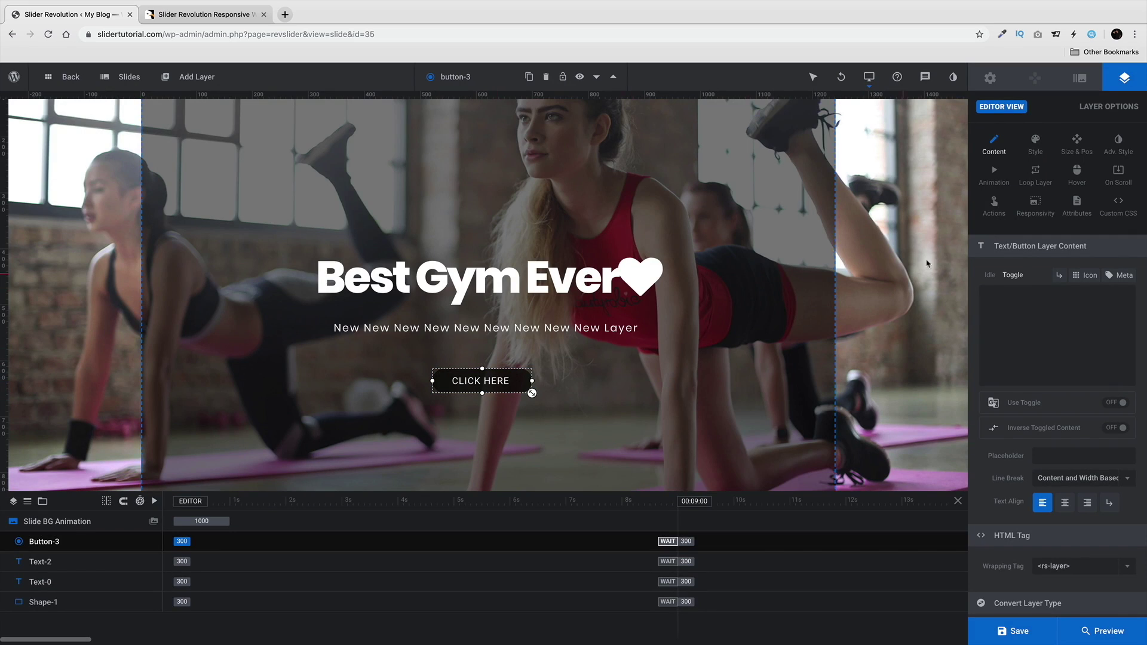
{"action": "left_click", "coordinate": [1039, 144]}
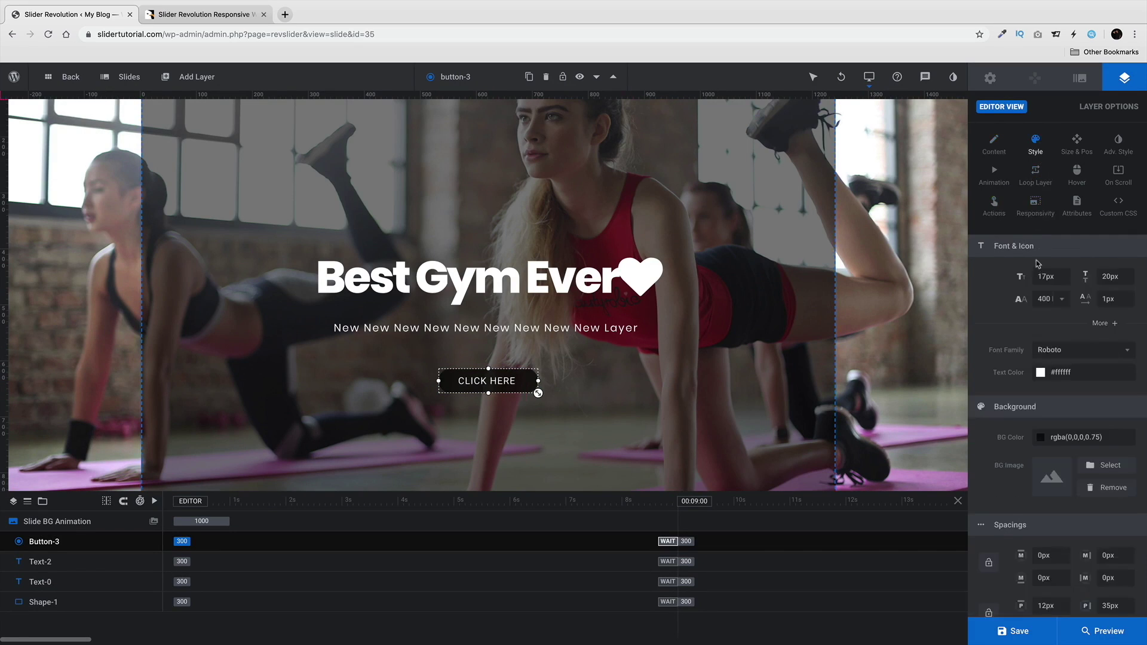
{"action": "left_click", "coordinate": [1075, 354]}
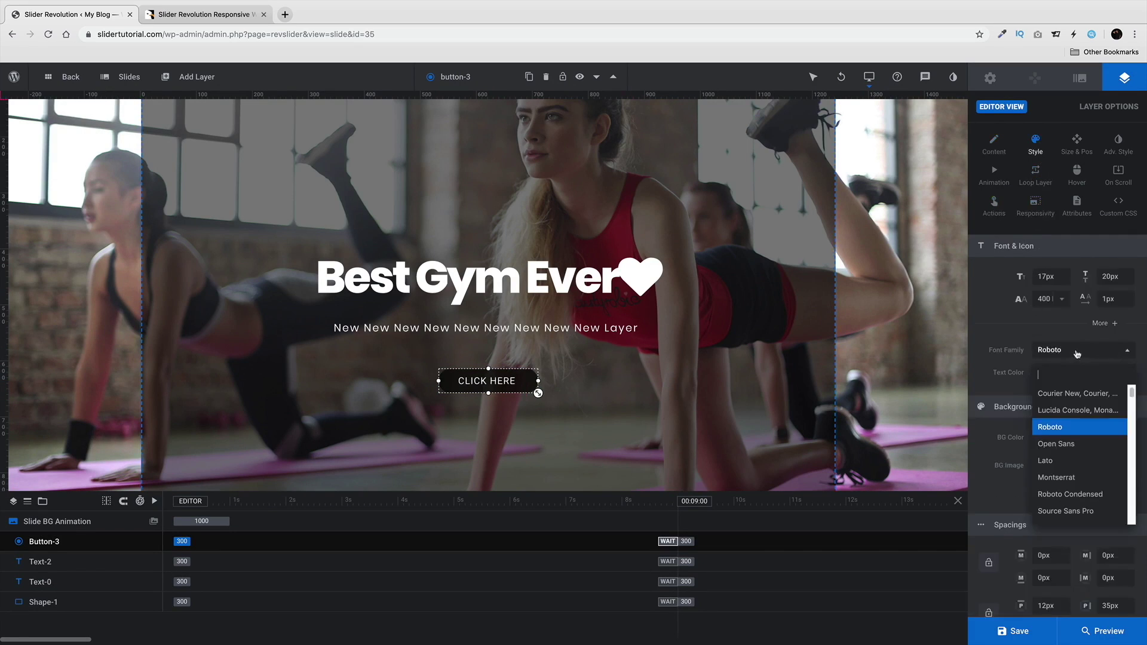
{"action": "left_click", "coordinate": [1065, 473]}
{"action": "scroll", "coordinate": [1010, 434], "scroll_direction": "down", "scroll_amount": 3}
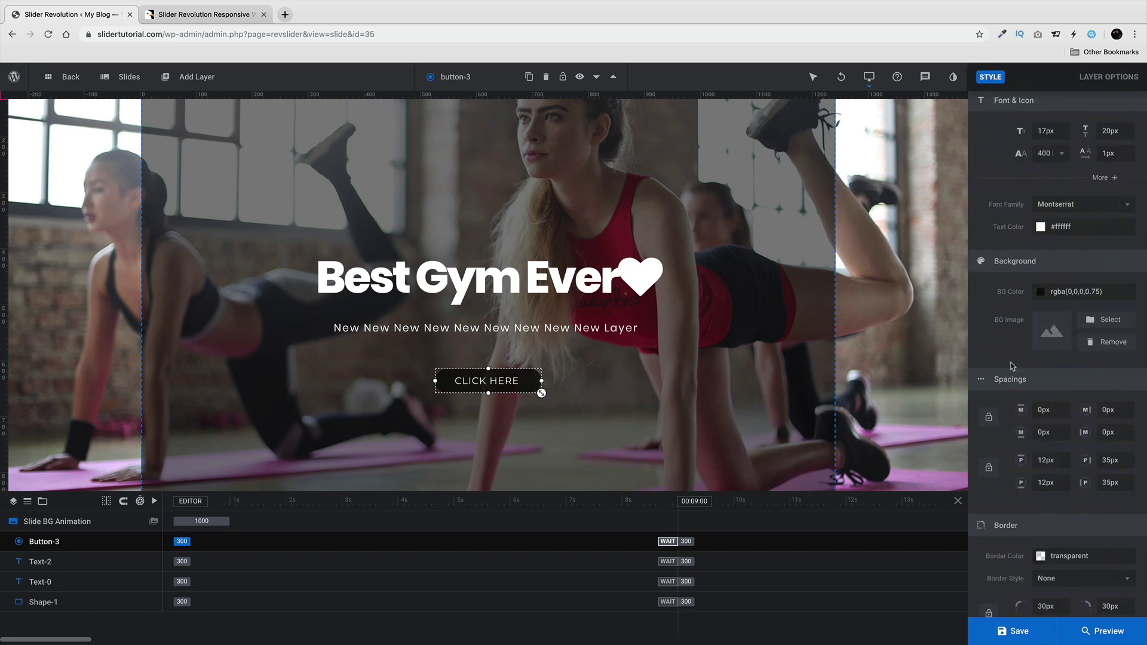
Step: Enlarge the "CLICK HERE" button to a 21px font size with 15px and 43px padding, and set all four corner radii to 0px
{"action": "scroll", "coordinate": [983, 362], "scroll_direction": "down", "scroll_amount": 1}
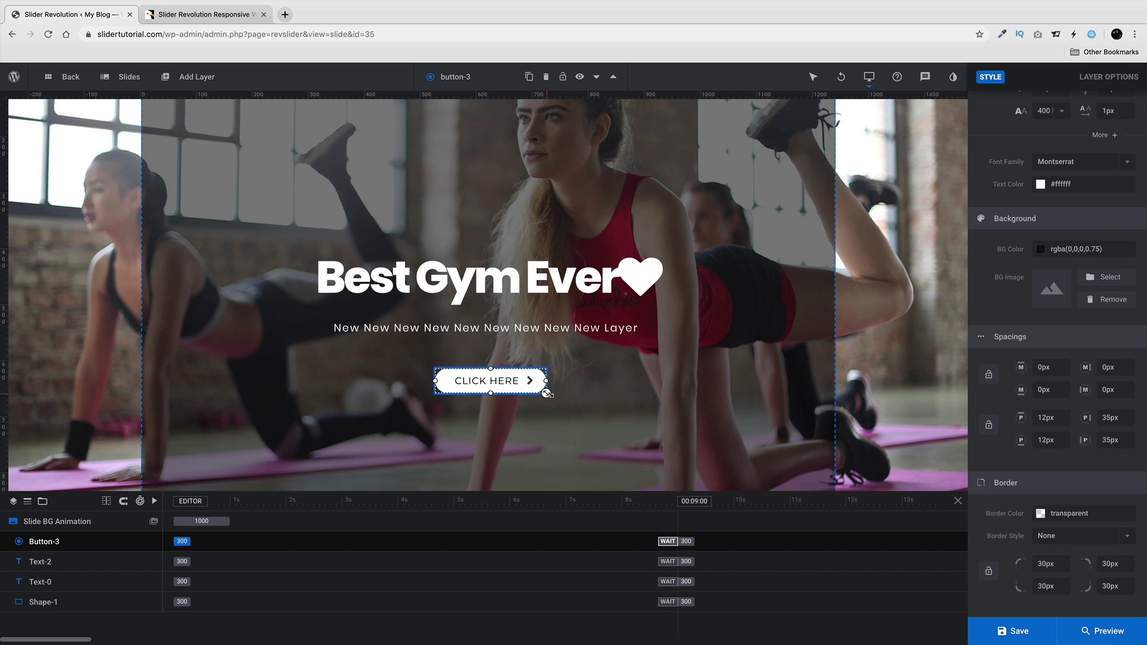
{"action": "left_click_drag", "start_coordinate": [550, 397], "coordinate": [553, 399]}
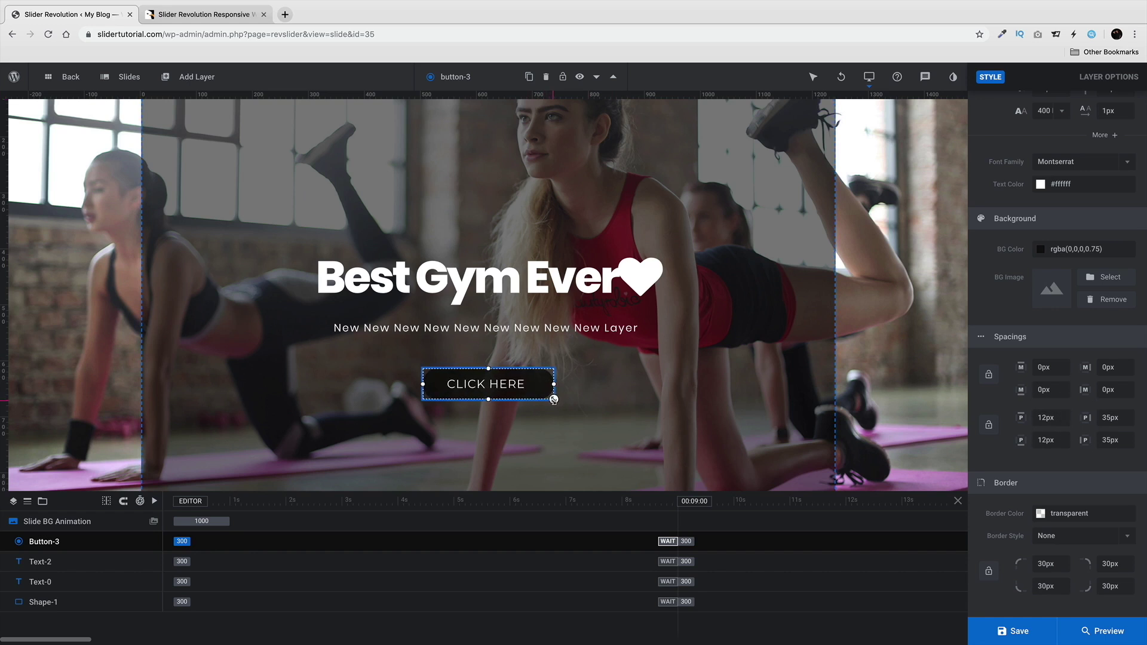
{"action": "double_click", "coordinate": [1053, 563]}
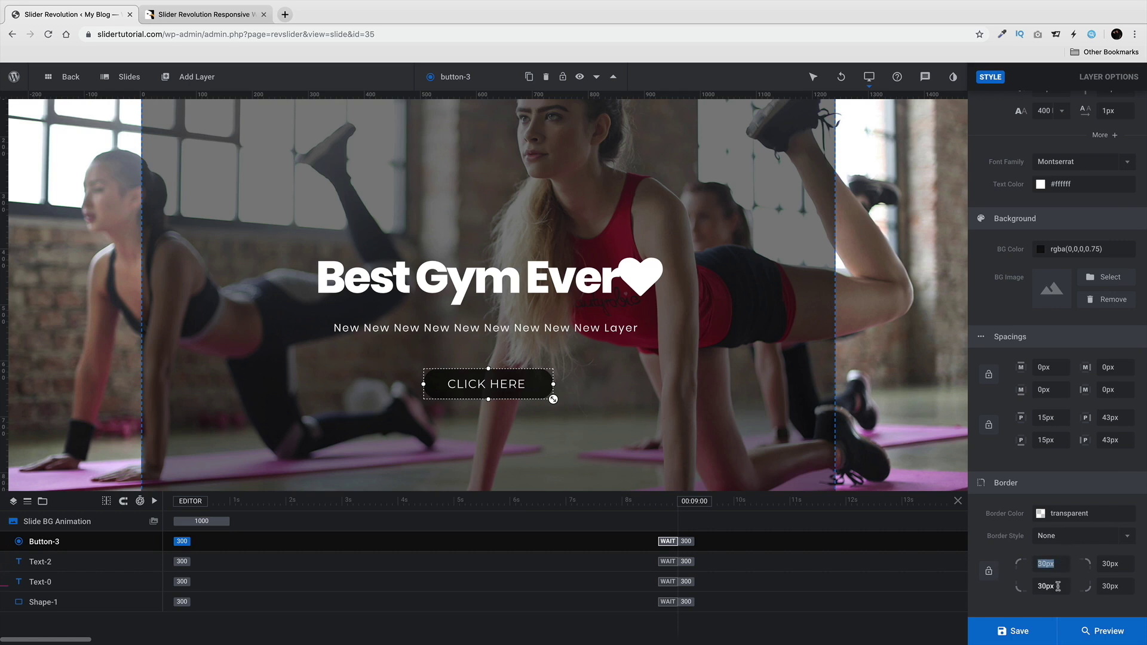
{"action": "type", "text": "0"}
{"action": "key", "text": "Tab"}
{"action": "type", "text": "0"}
{"action": "double_click", "coordinate": [1118, 564]}
{"action": "type", "text": "0"}
{"action": "key", "text": "Tab"}
{"action": "type", "text": "0"}
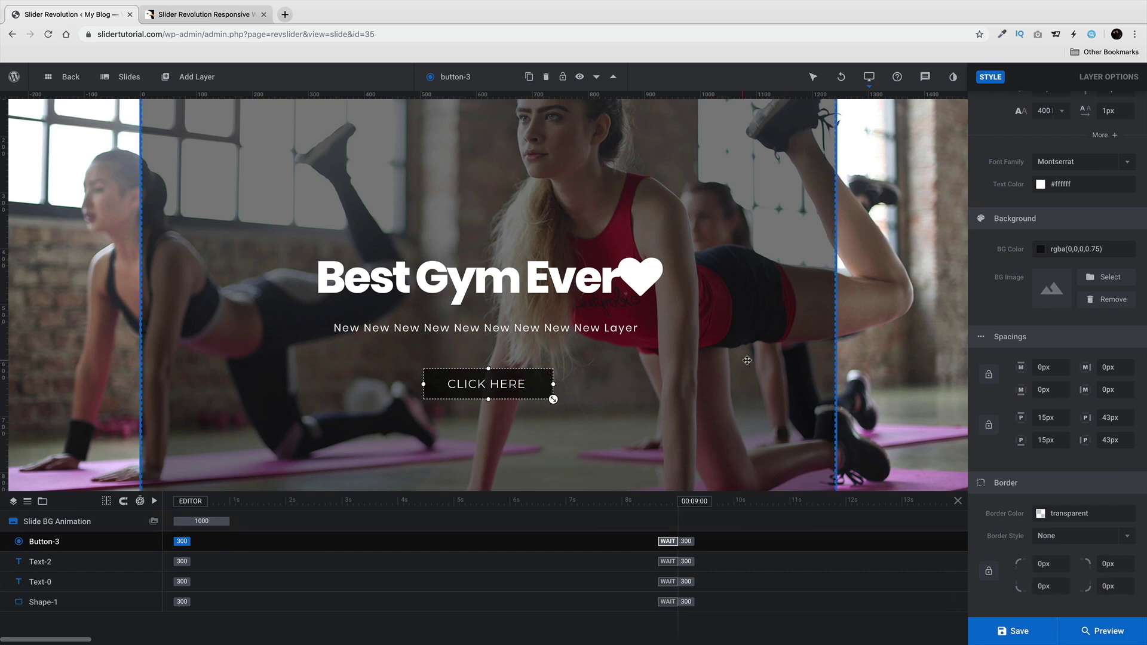
{"action": "left_click", "coordinate": [520, 390]}
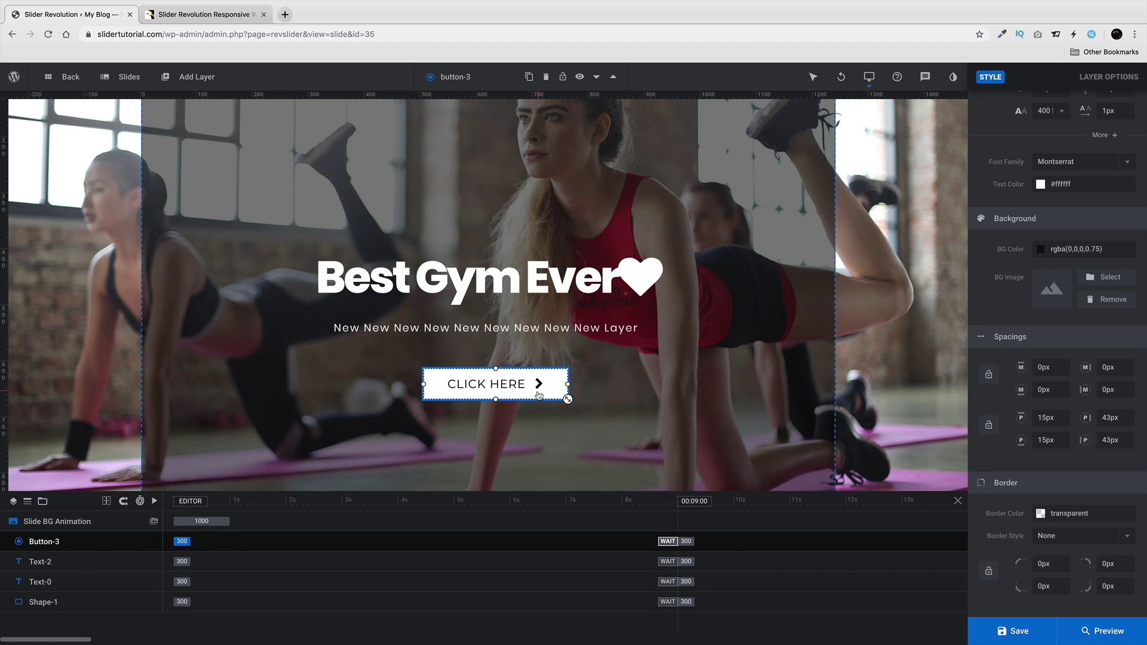
Step: Link the four corner radii of the "CLICK HERE" button and set them to 40px
{"action": "left_click", "coordinate": [989, 572]}
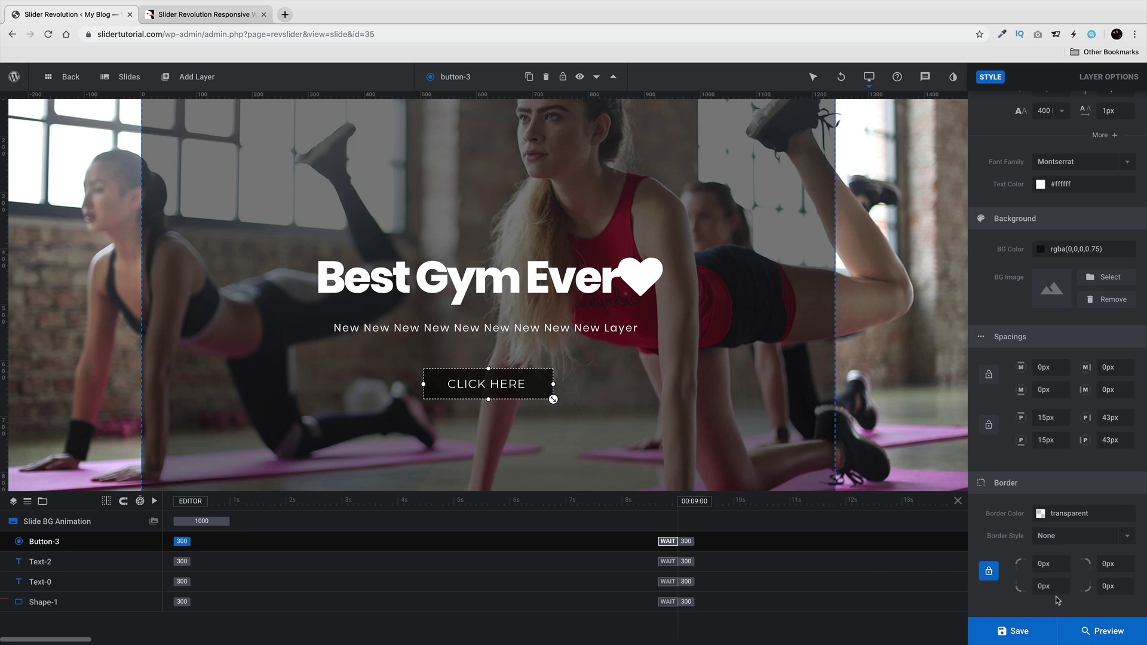
{"action": "left_click", "coordinate": [1044, 564]}
{"action": "type", "text": "40"}
{"action": "key", "text": "Tab"}
{"action": "left_click", "coordinate": [552, 409]}
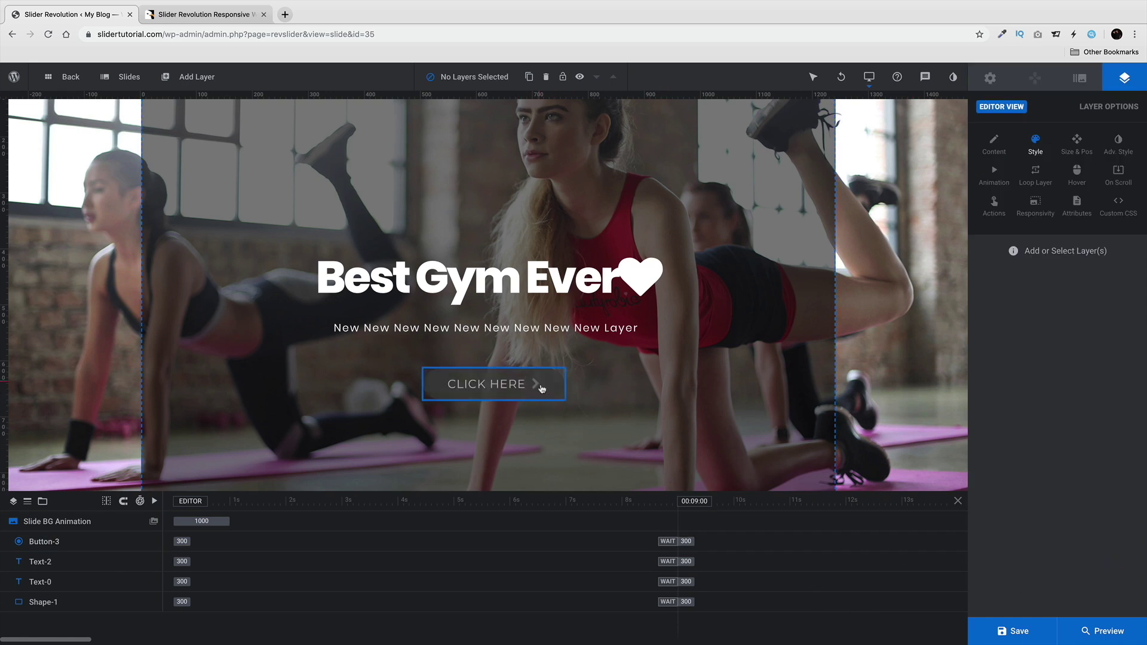
Step: Set the linked corner radii of the "CLICK HERE" button to 0px
{"action": "left_click", "coordinate": [494, 388]}
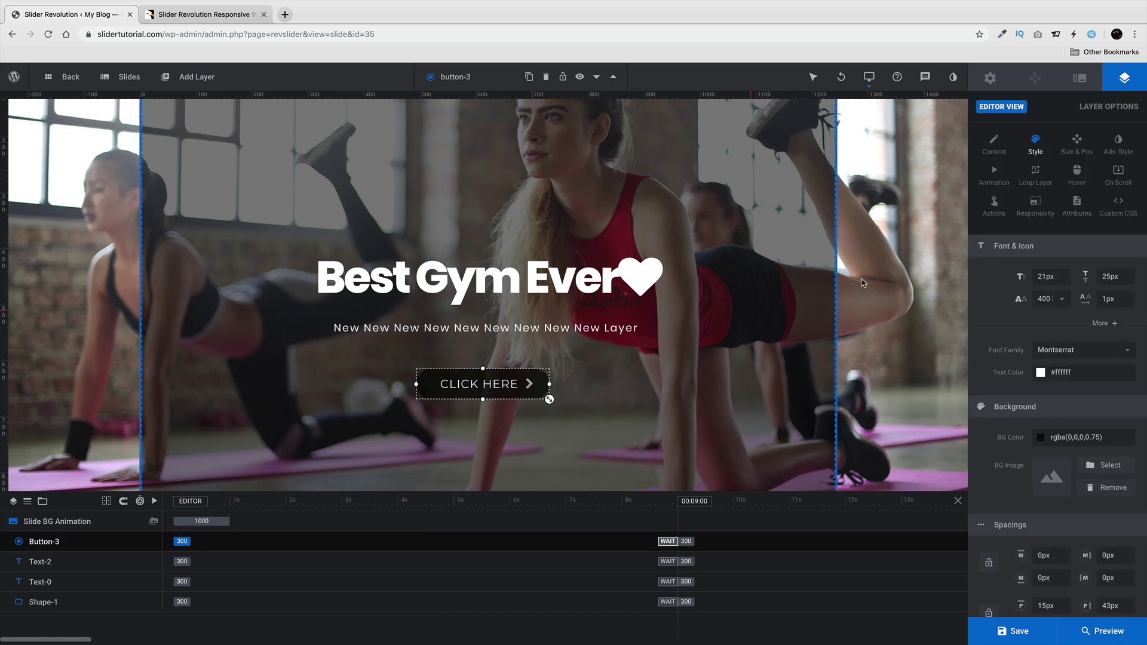
{"action": "scroll", "coordinate": [1060, 568], "scroll_direction": "down", "scroll_amount": 5}
{"action": "double_click", "coordinate": [1062, 565]}
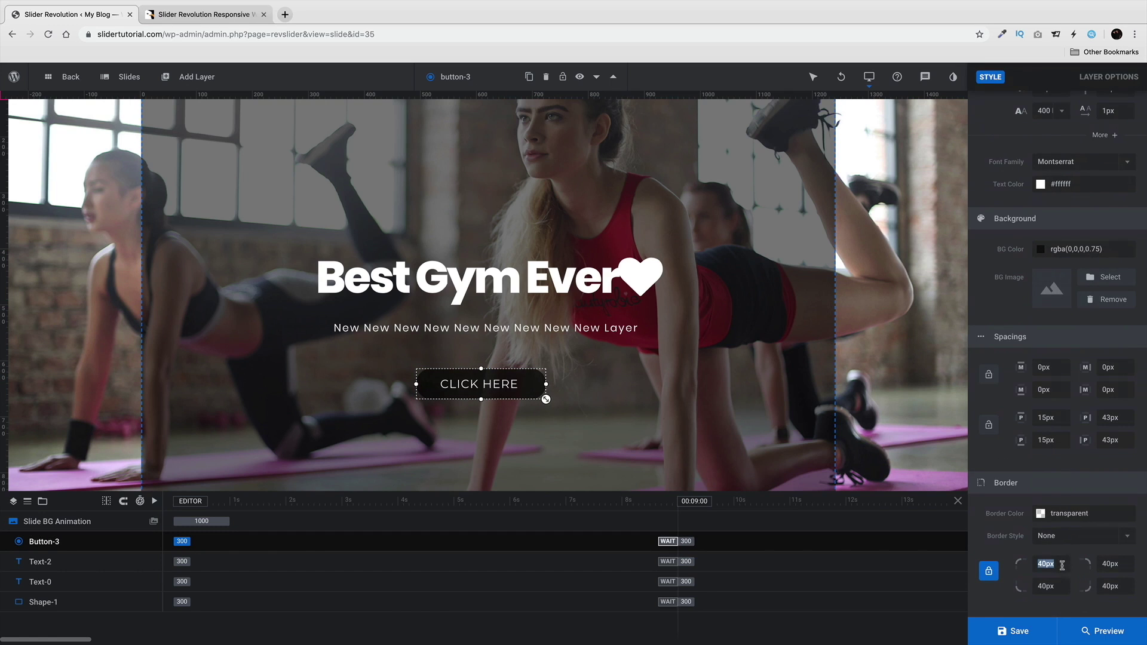
{"action": "type", "text": "0"}
{"action": "left_click", "coordinate": [902, 398]}
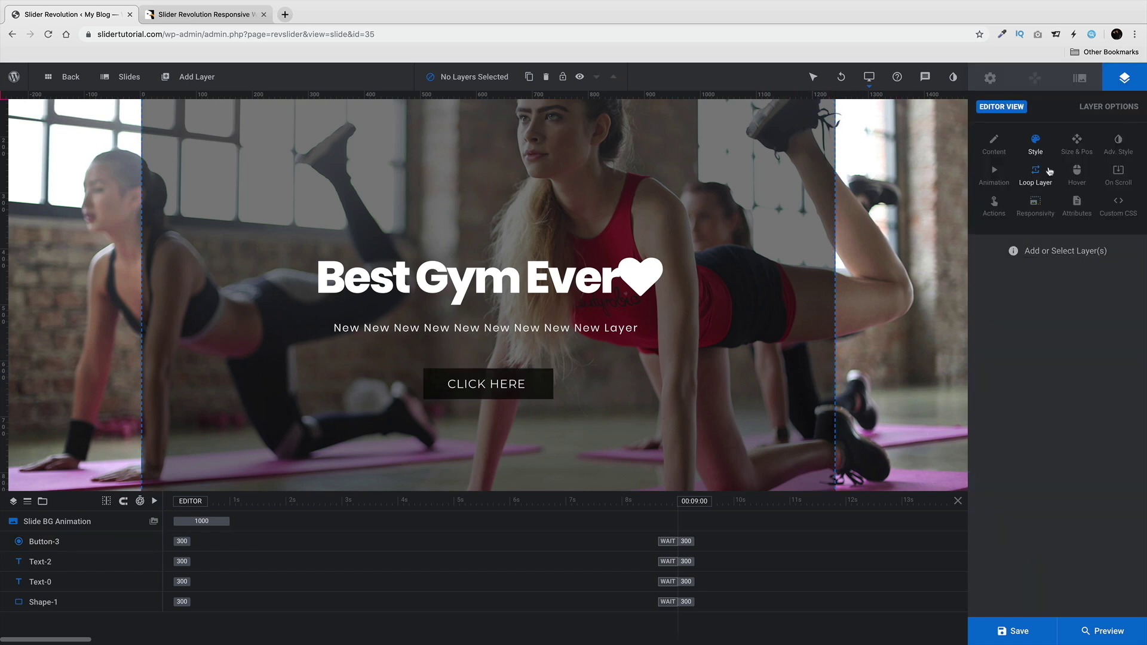
Step: Round the "CLICK HERE" button's corners again with a linked radius of 40px and save the slide
{"action": "left_click", "coordinate": [1077, 146]}
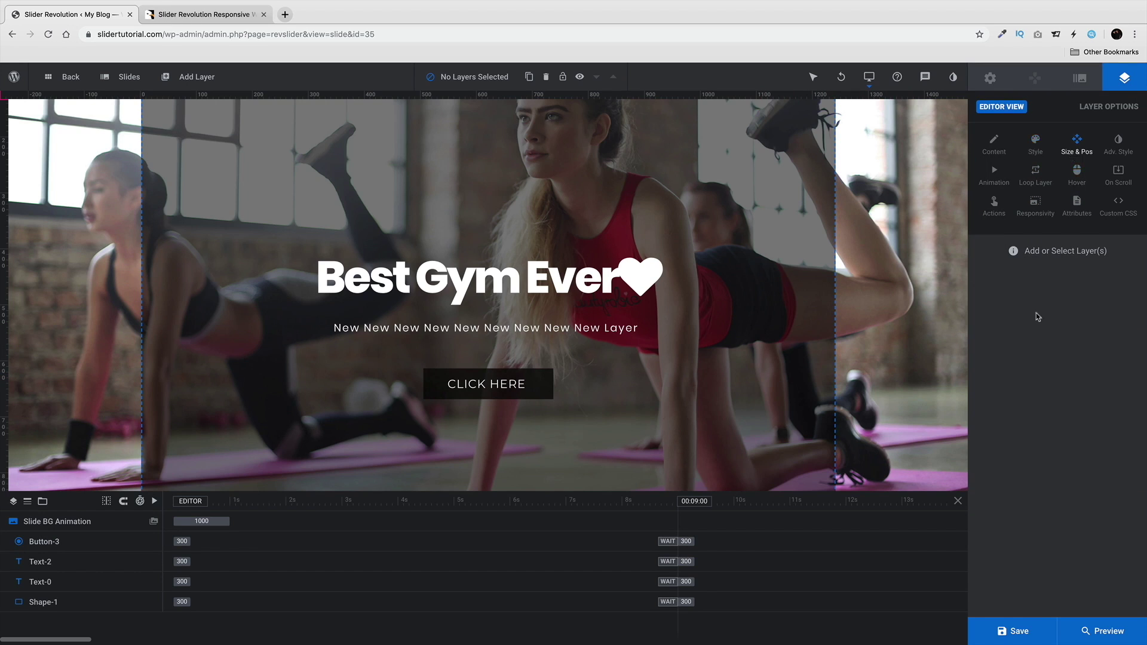
{"action": "left_click", "coordinate": [527, 386]}
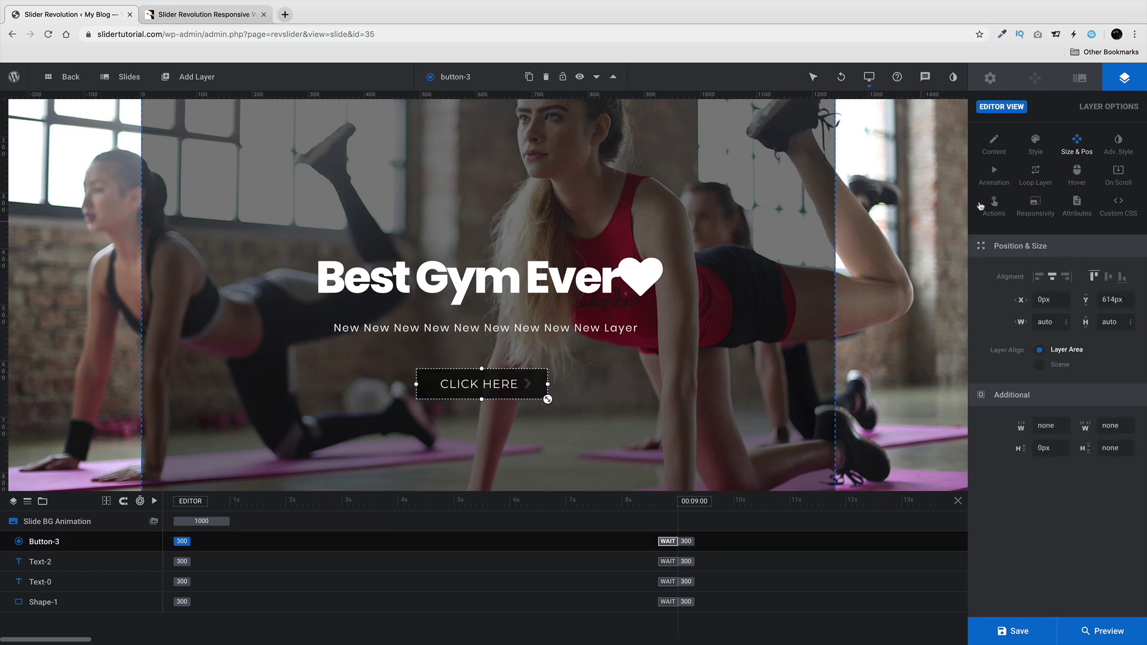
{"action": "left_click", "coordinate": [1036, 144]}
{"action": "scroll", "coordinate": [1061, 538], "scroll_direction": "down", "scroll_amount": 5}
{"action": "left_click", "coordinate": [1061, 566]}
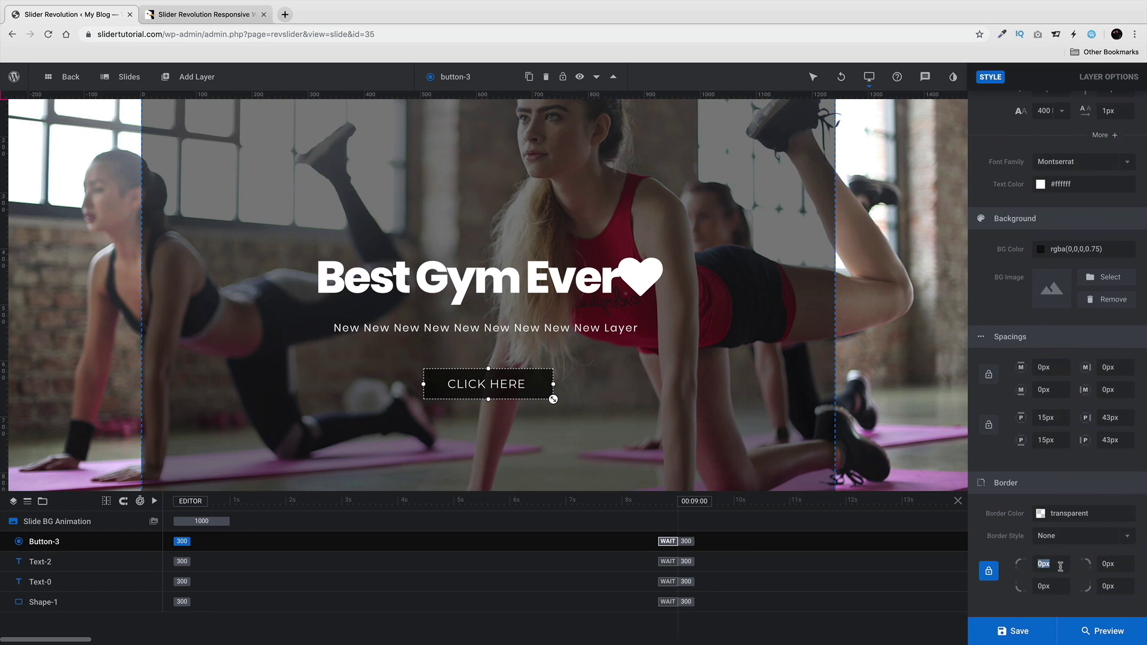
{"action": "type", "text": "40"}
{"action": "key", "text": "Tab"}
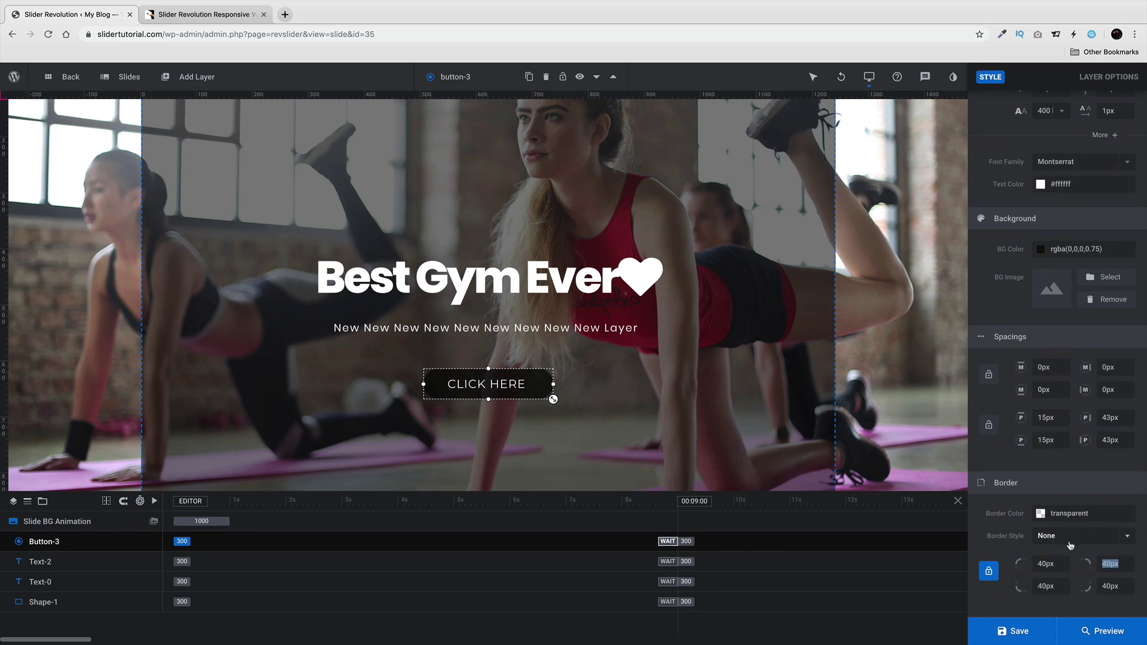
{"action": "scroll", "coordinate": [837, 410], "scroll_direction": "down", "scroll_amount": 1}
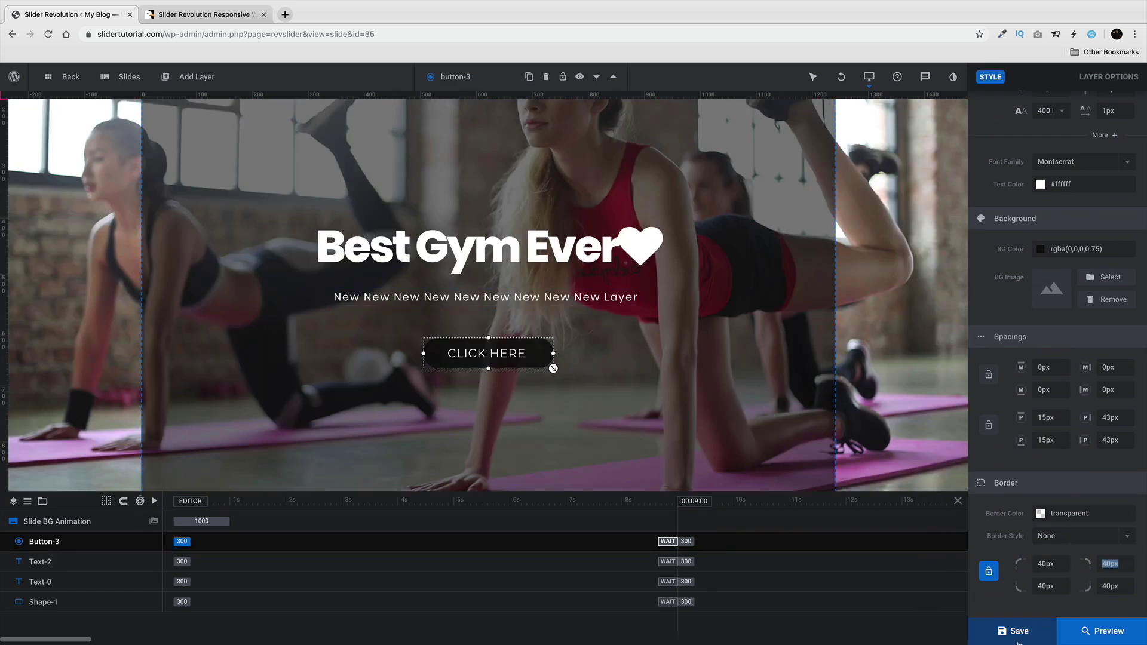
{"action": "key", "text": "ctrl+s"}
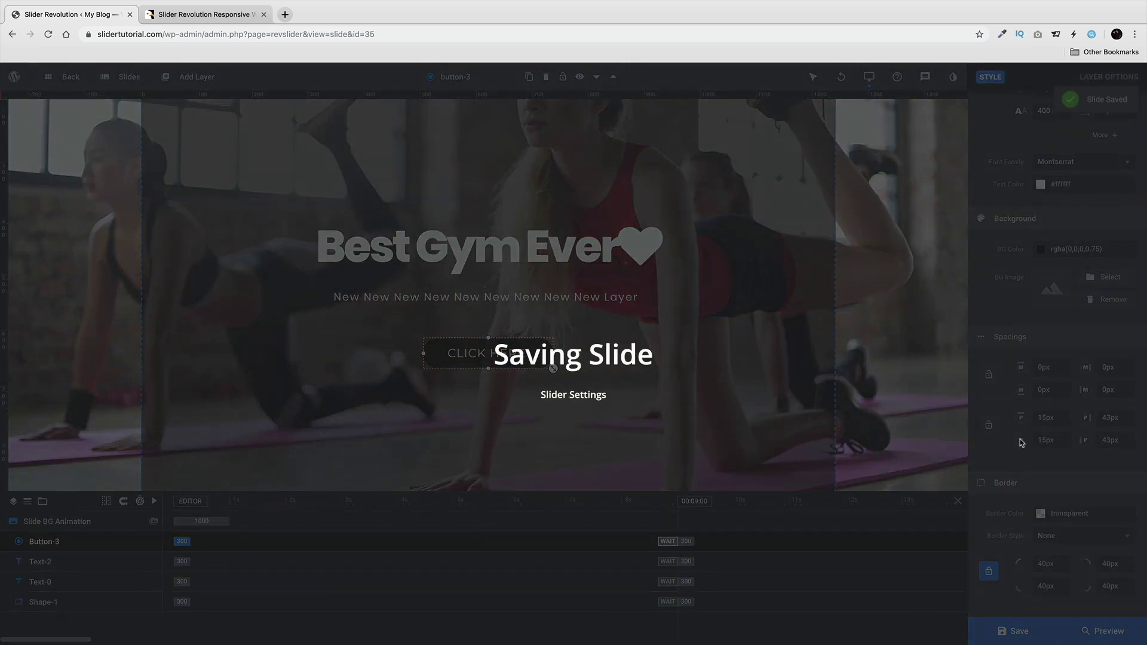
{"action": "scroll", "coordinate": [1037, 440], "scroll_direction": "up", "scroll_amount": 2}
{"action": "scroll", "coordinate": [1053, 438], "scroll_direction": "up", "scroll_amount": 3}
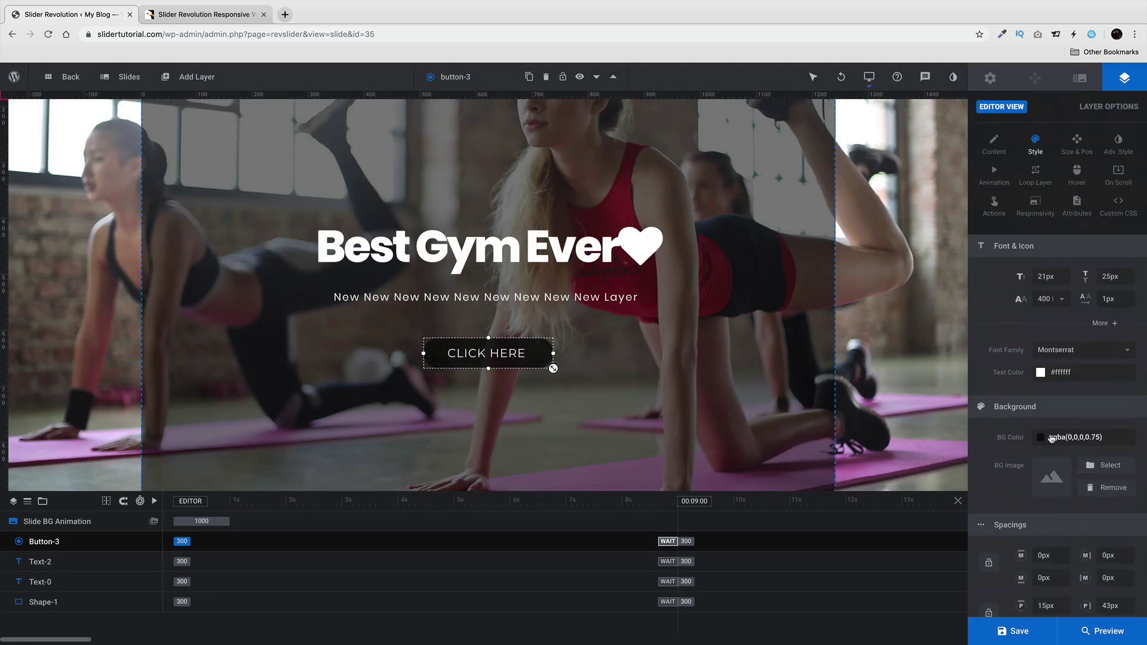
{"action": "double_click", "coordinate": [517, 355]}
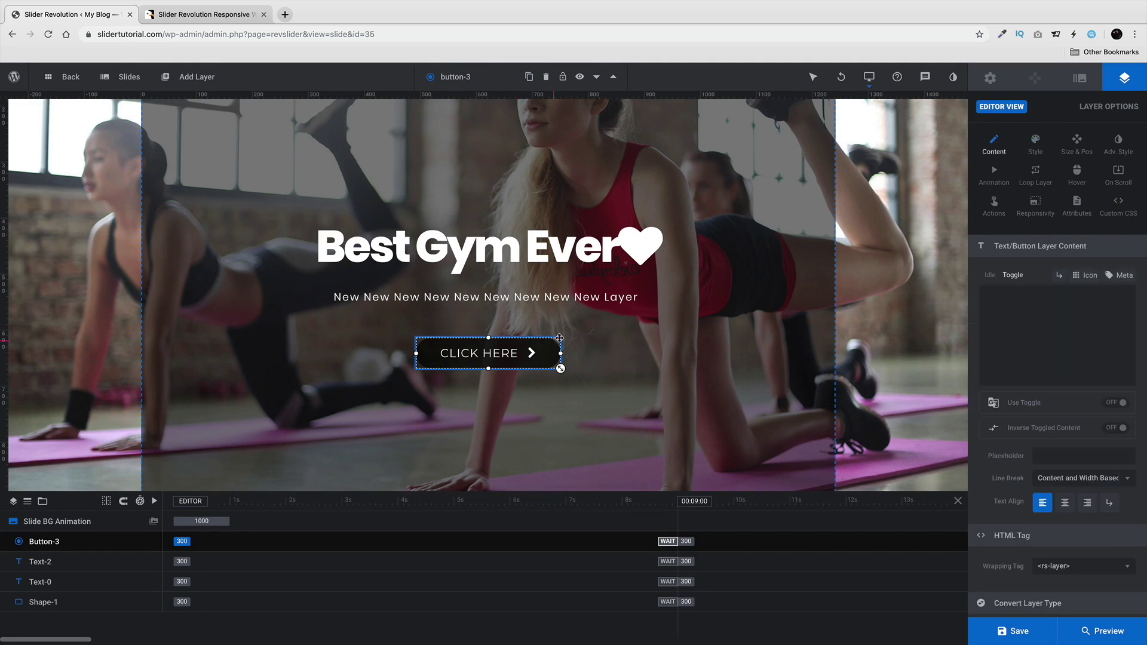
{"action": "left_click", "coordinate": [996, 207]}
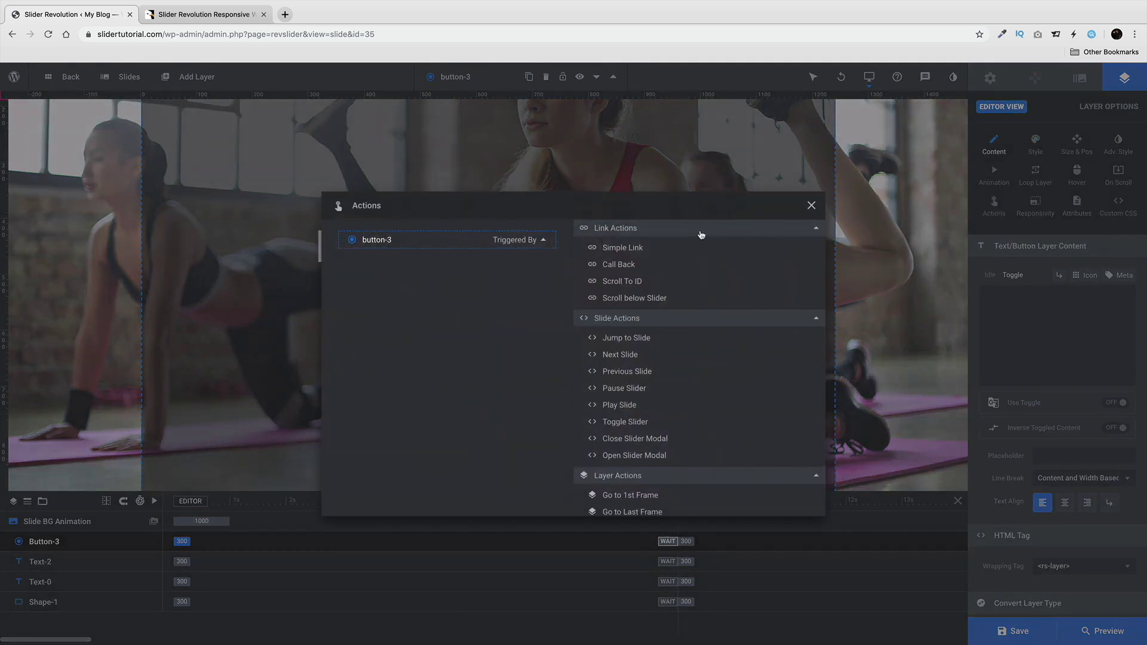
{"action": "left_click", "coordinate": [653, 249]}
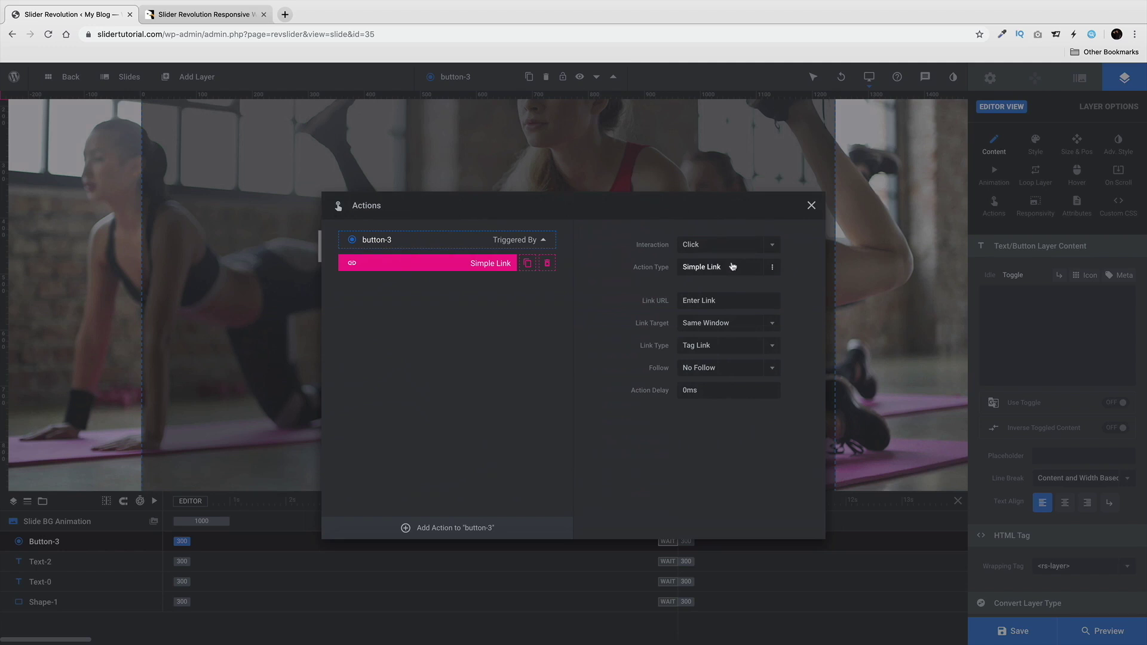
{"action": "left_click", "coordinate": [717, 300]}
{"action": "type", "text": "http"}
{"action": "type", "text": "s://www.darrelwilson.com"}
Step: Set the button's link target to New Window, keep it on No Follow, and save the slide
{"action": "left_click", "coordinate": [720, 324]}
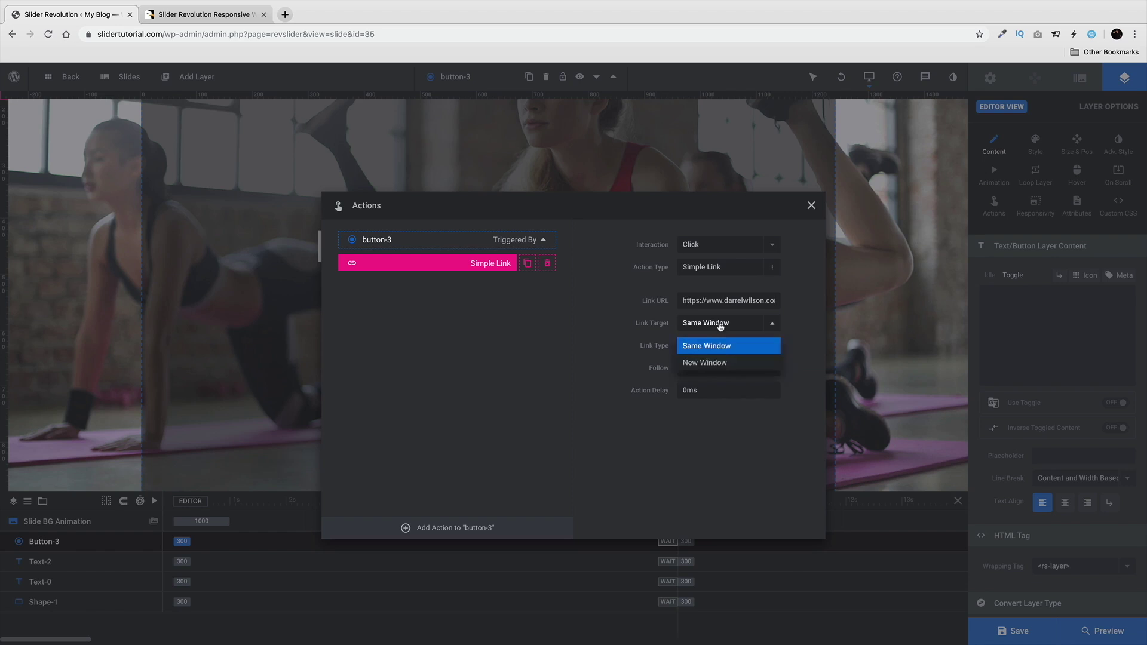
{"action": "left_click", "coordinate": [721, 362]}
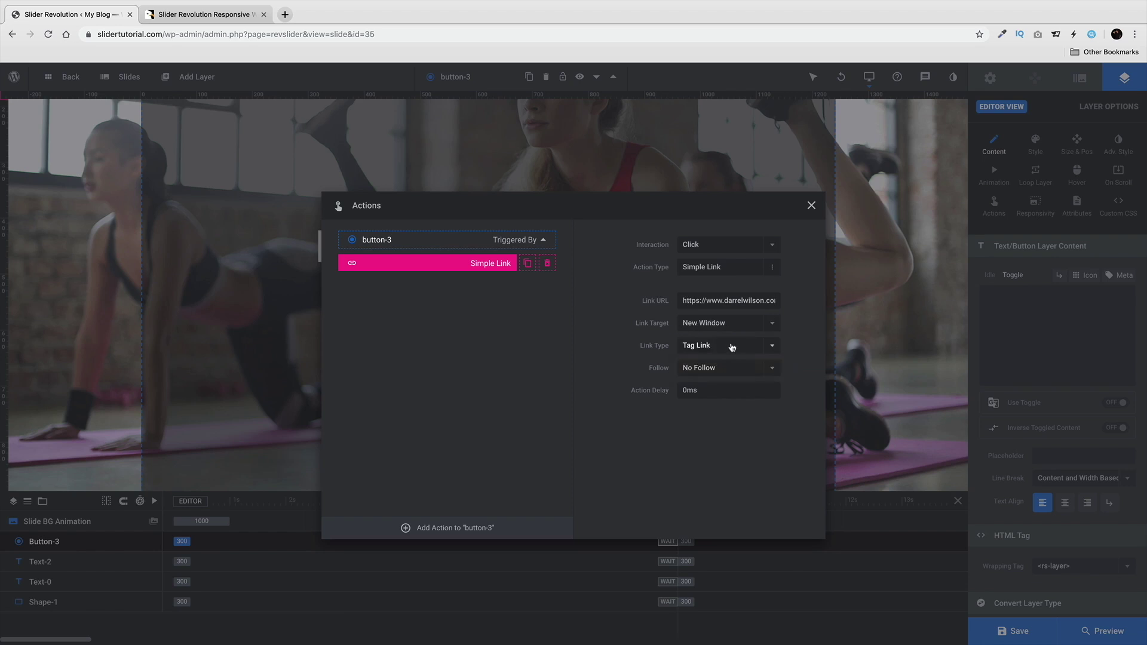
{"action": "left_click", "coordinate": [736, 370]}
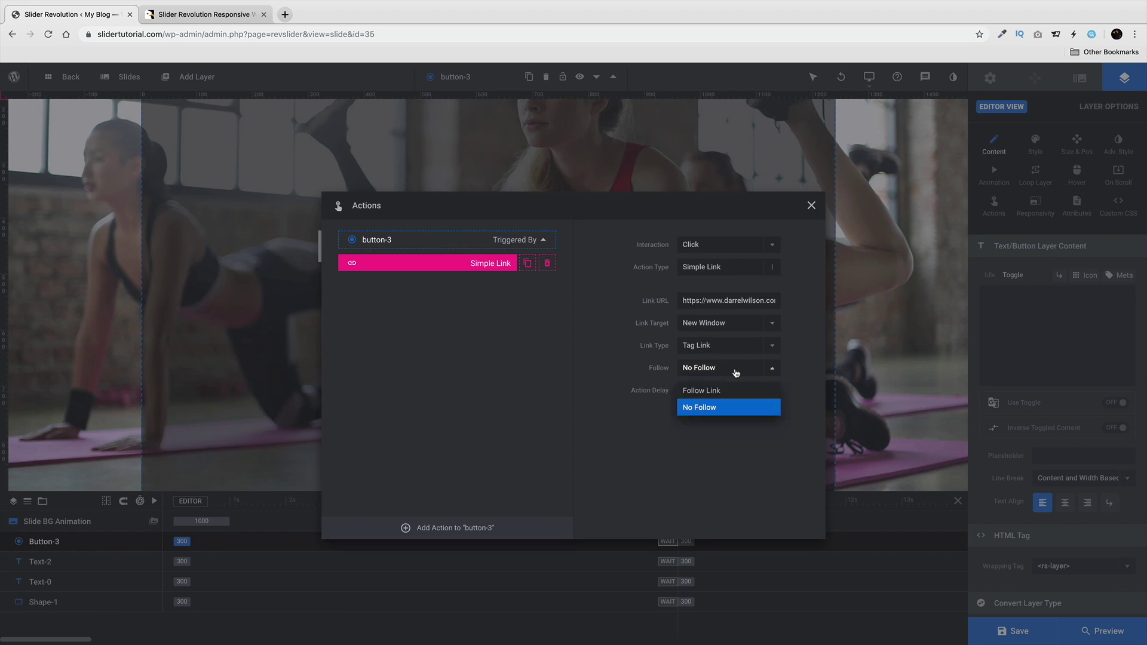
{"action": "left_click", "coordinate": [727, 408]}
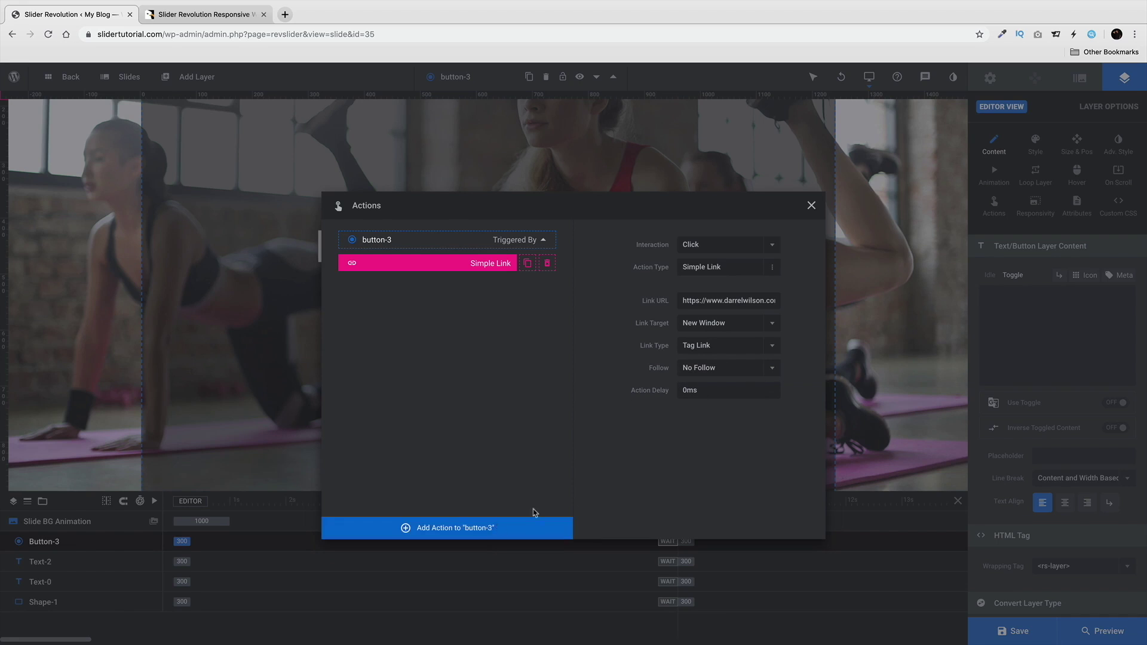
{"action": "left_click", "coordinate": [812, 205]}
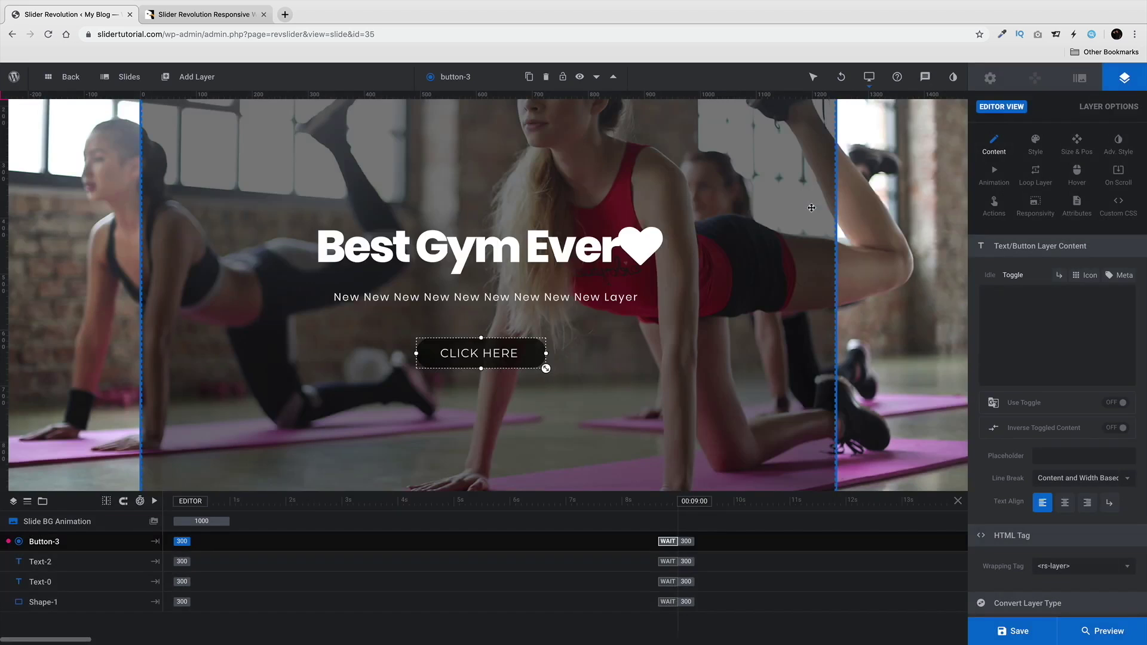
{"action": "left_click", "coordinate": [1020, 636]}
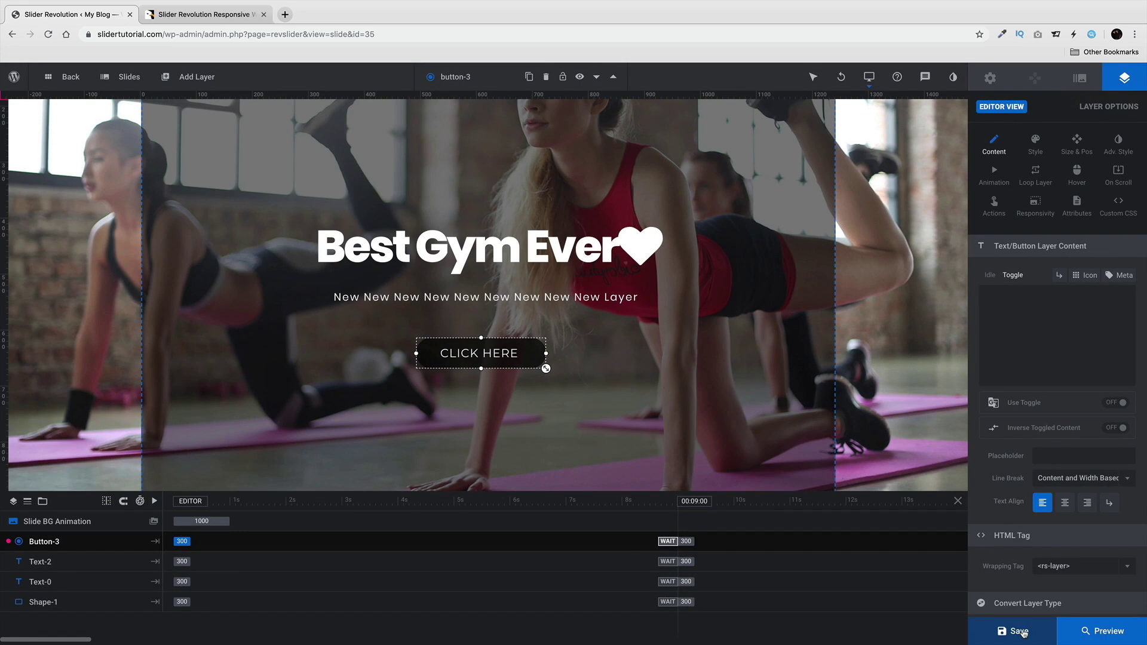
Step: Copy the shortcode of the Slider 1 module from its general options
{"action": "left_click", "coordinate": [991, 80]}
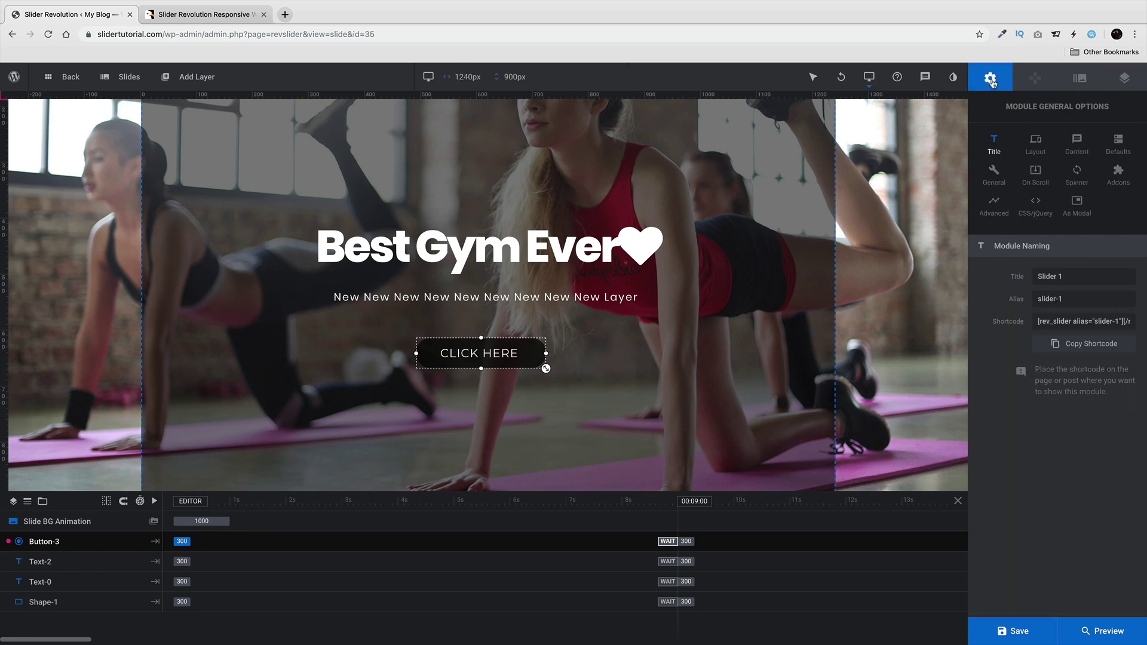
{"action": "left_click", "coordinate": [1054, 339]}
{"action": "key", "text": "super+c"}
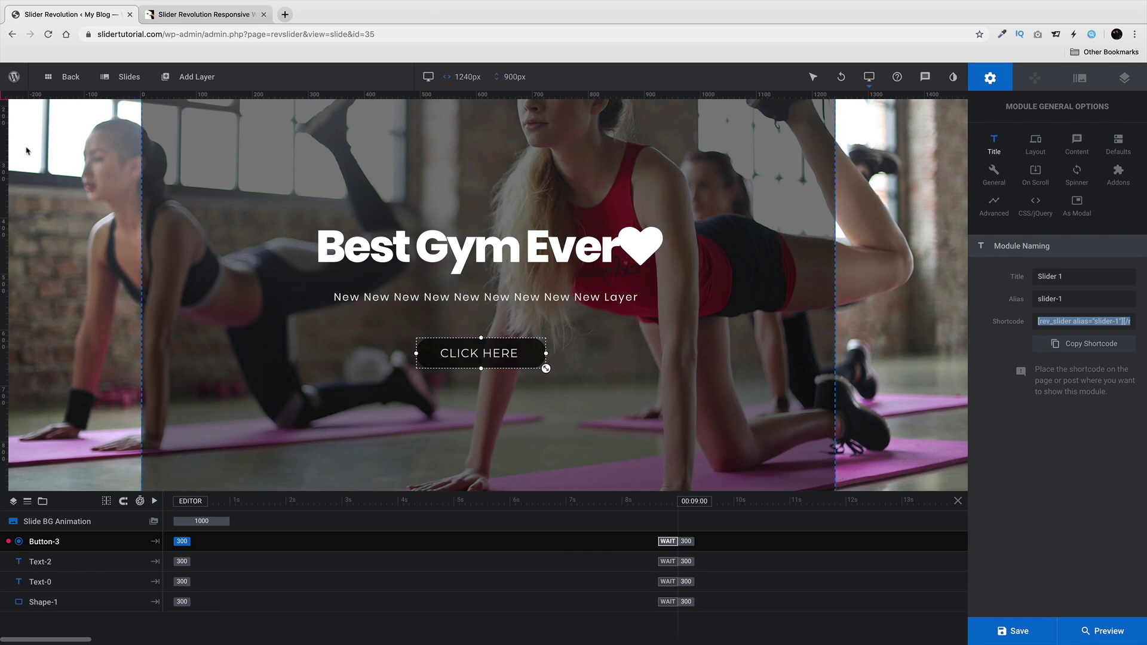
Step: Leave the slide editor and open the "Slider Revolution Tutorial 2019" front page for editing in WordPress
{"action": "left_click", "coordinate": [67, 78]}
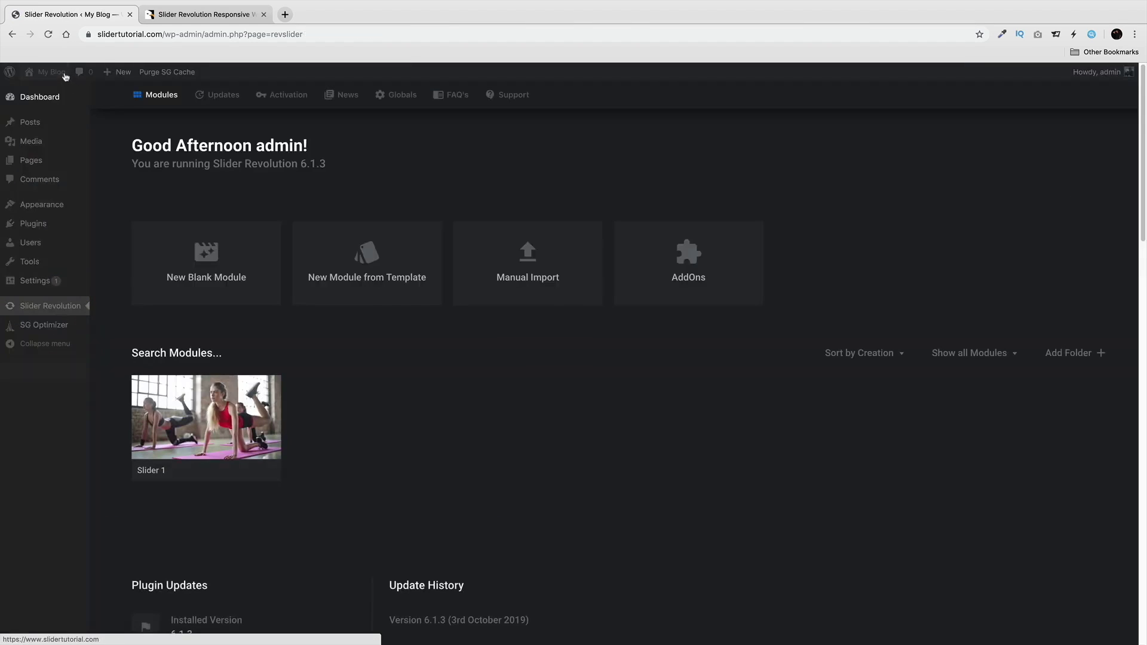
{"action": "mouse_move", "coordinate": [51, 165]}
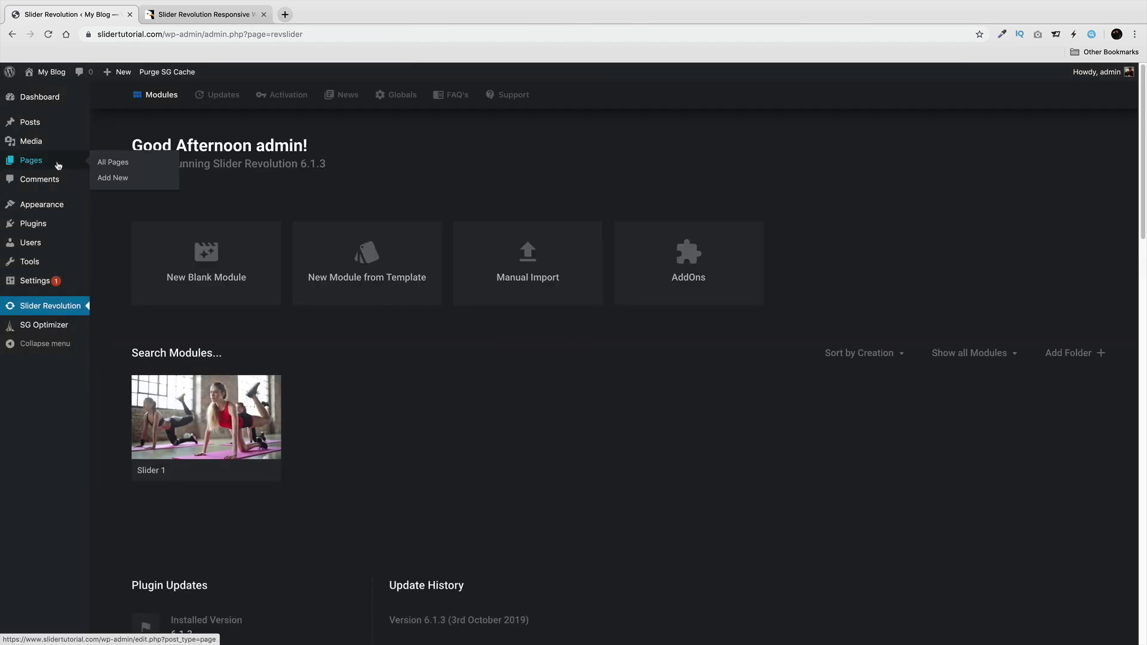
{"action": "left_click", "coordinate": [111, 164]}
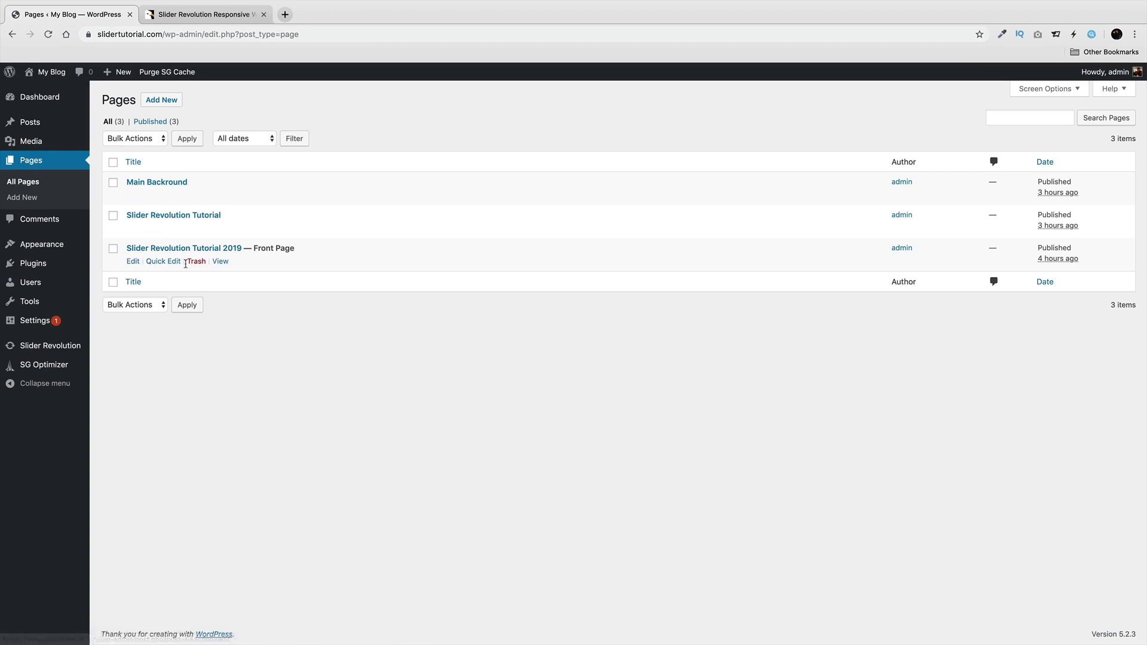
{"action": "left_click", "coordinate": [135, 262]}
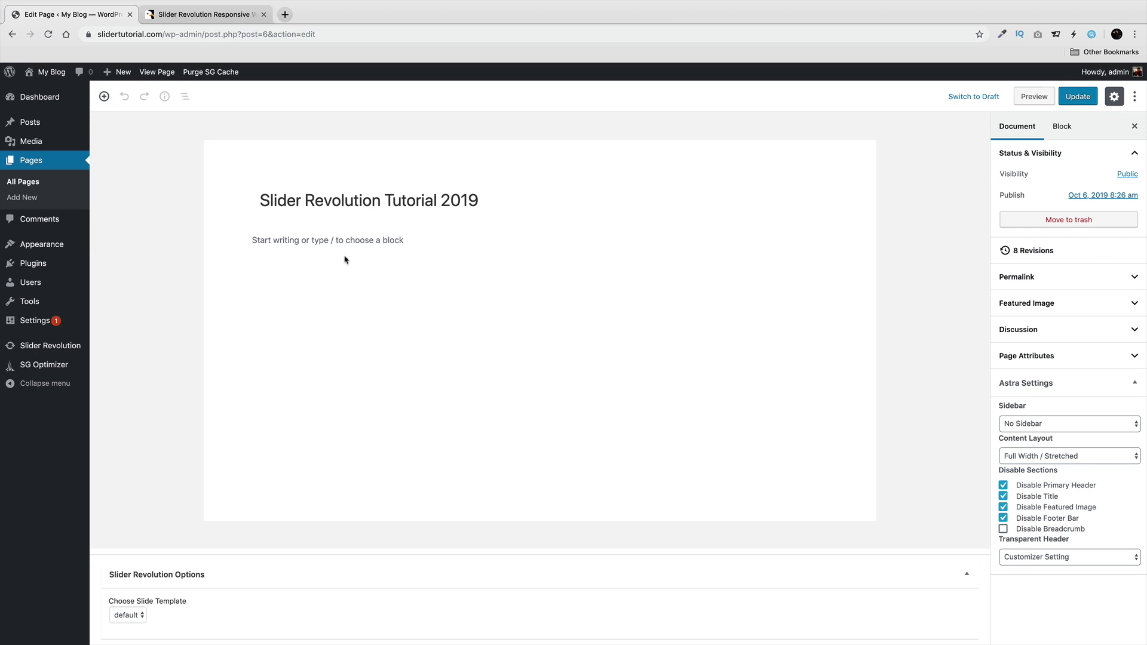
Step: Paste the shortcode [rev_slider alias="slider-1"][/rev_slider] into the empty page body and update the page
{"action": "left_click", "coordinate": [362, 239]}
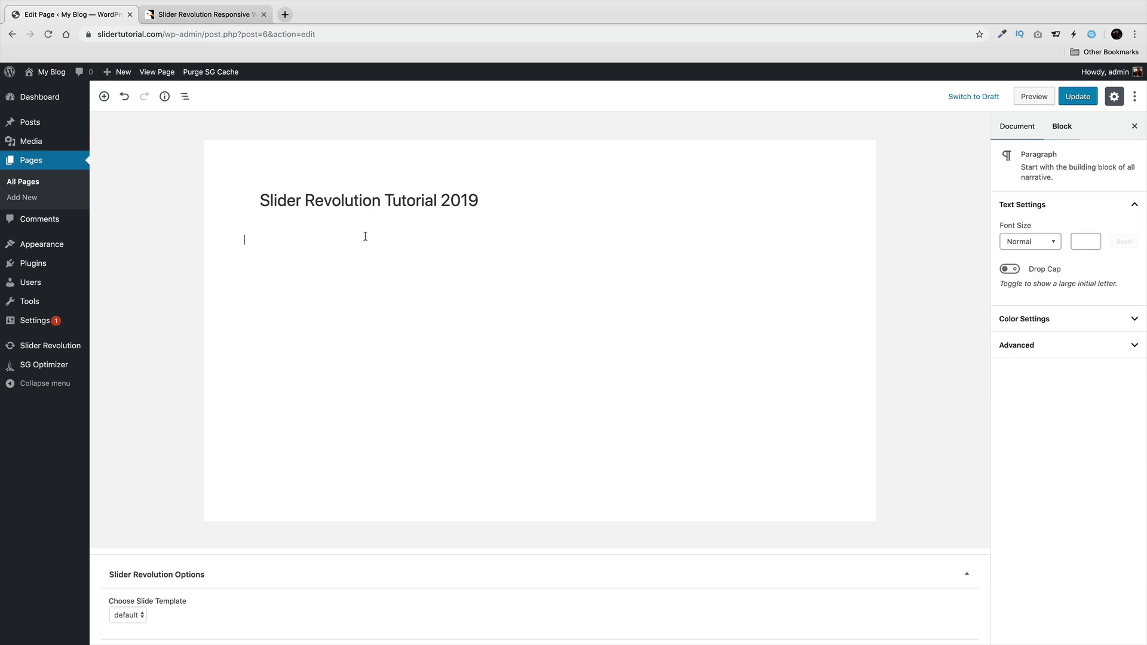
{"action": "right_click", "coordinate": [316, 238]}
{"action": "left_click", "coordinate": [349, 309]}
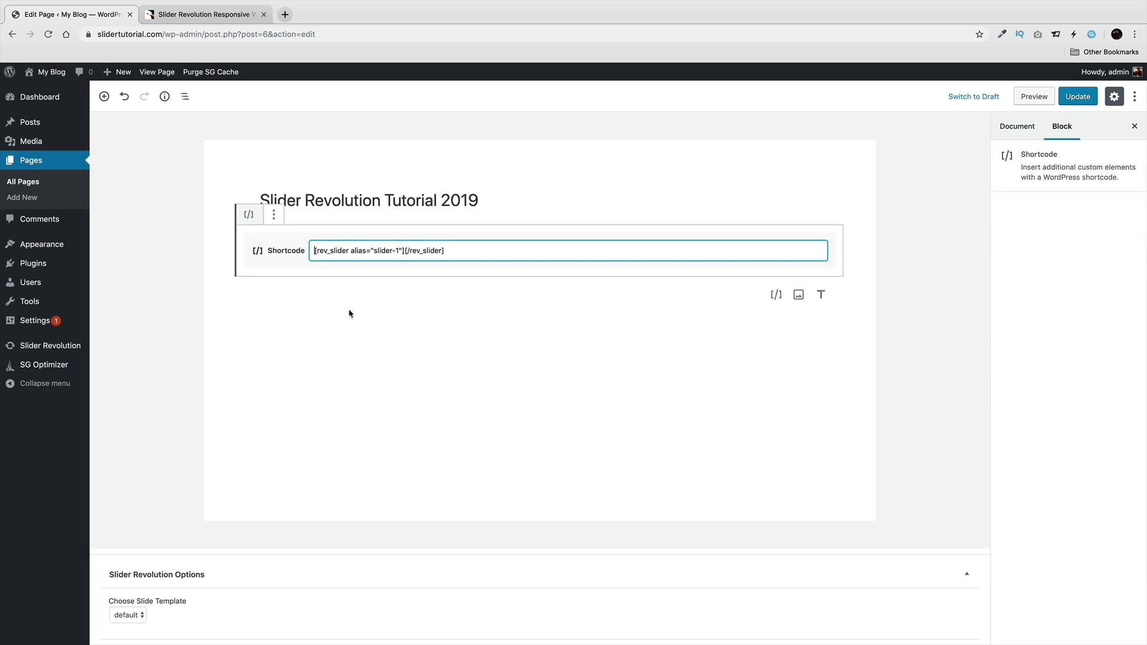
{"action": "left_click", "coordinate": [1076, 97]}
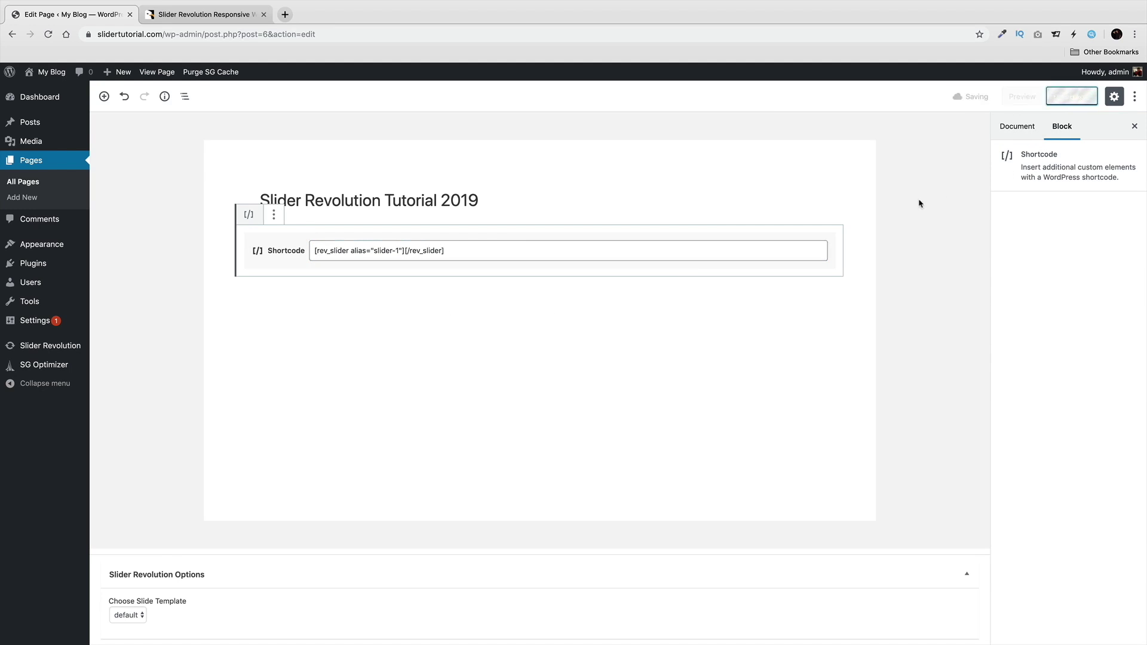
Step: View the published page and test the slider's Click Here button link, returning to the slider page's tab
{"action": "left_click", "coordinate": [159, 72]}
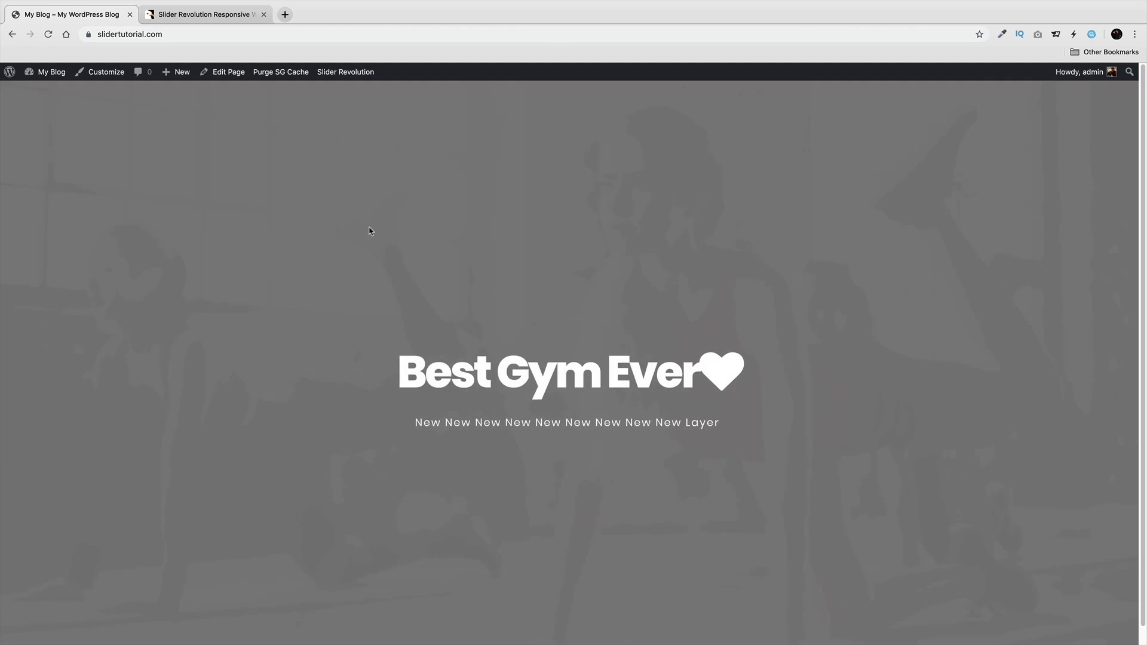
{"action": "scroll", "coordinate": [410, 277], "scroll_direction": "down", "scroll_amount": 1}
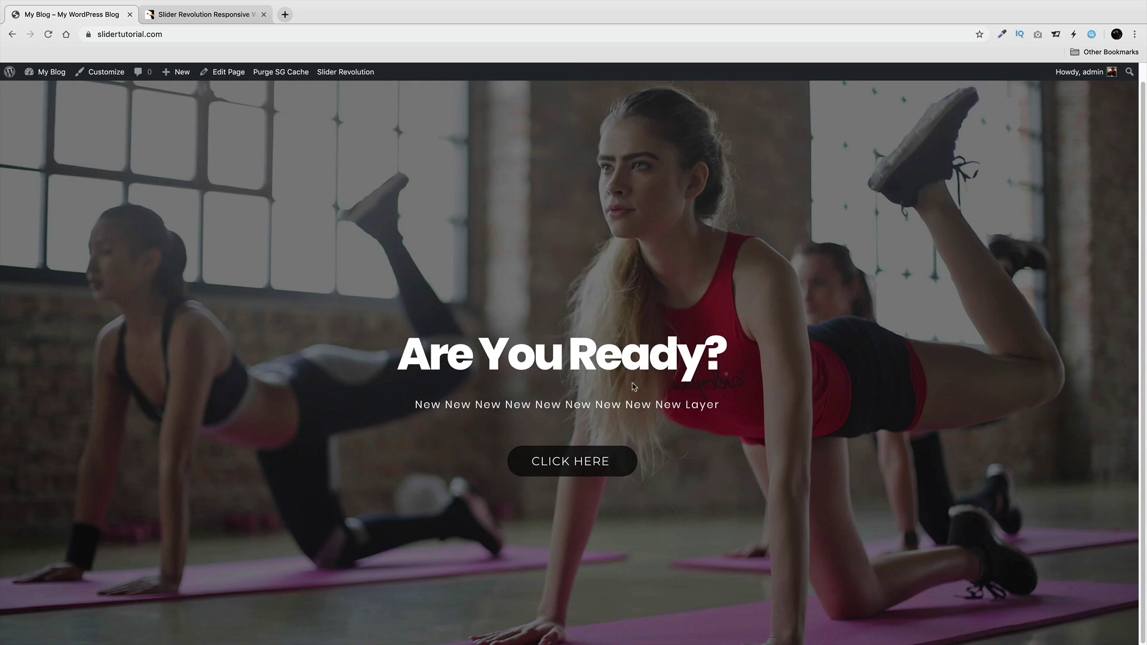
{"action": "left_click", "coordinate": [566, 464]}
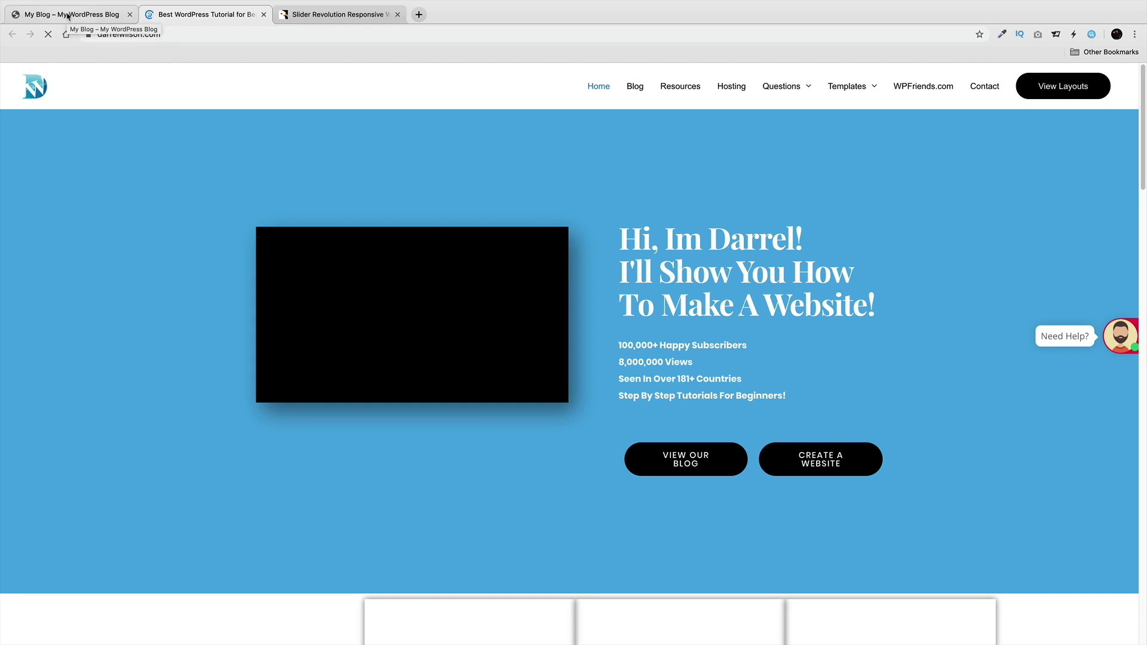
{"action": "left_click", "coordinate": [68, 16]}
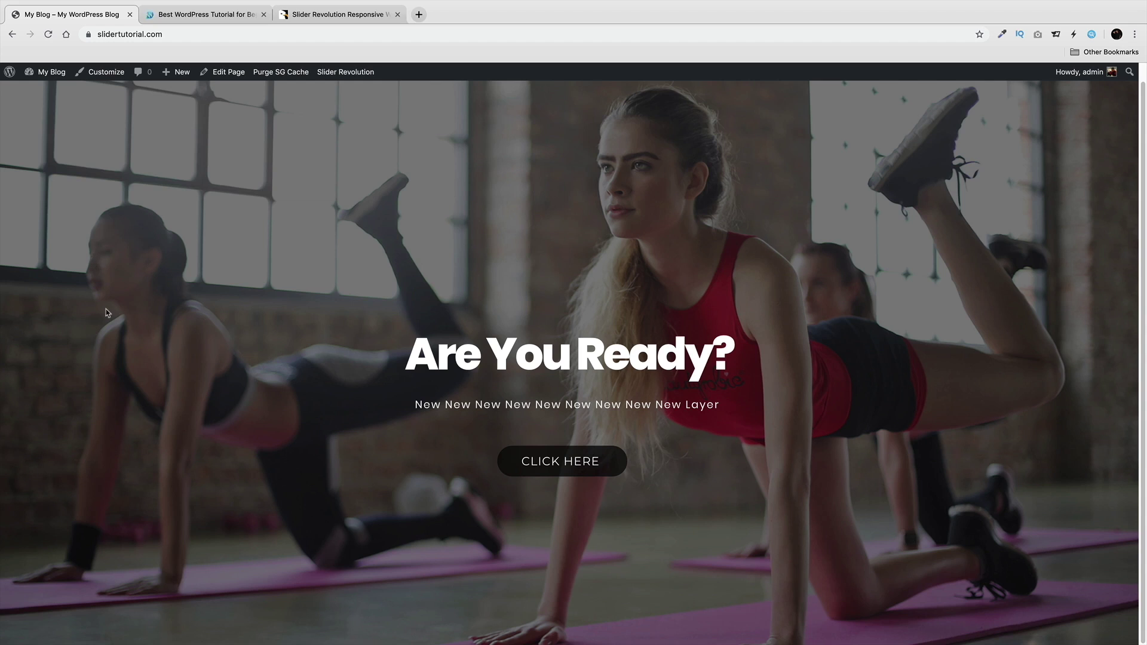
Step: Go back to the WordPress dashboard and open the gym slider module in the Slider Revolution editor
{"action": "mouse_move", "coordinate": [50, 71]}
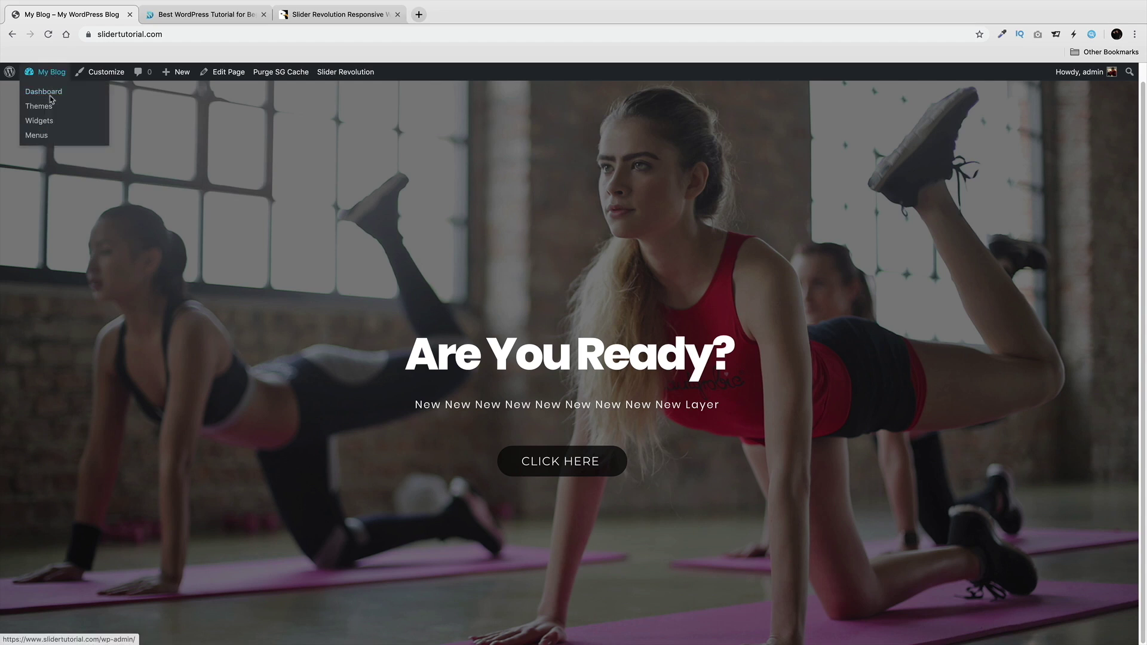
{"action": "left_click", "coordinate": [48, 93]}
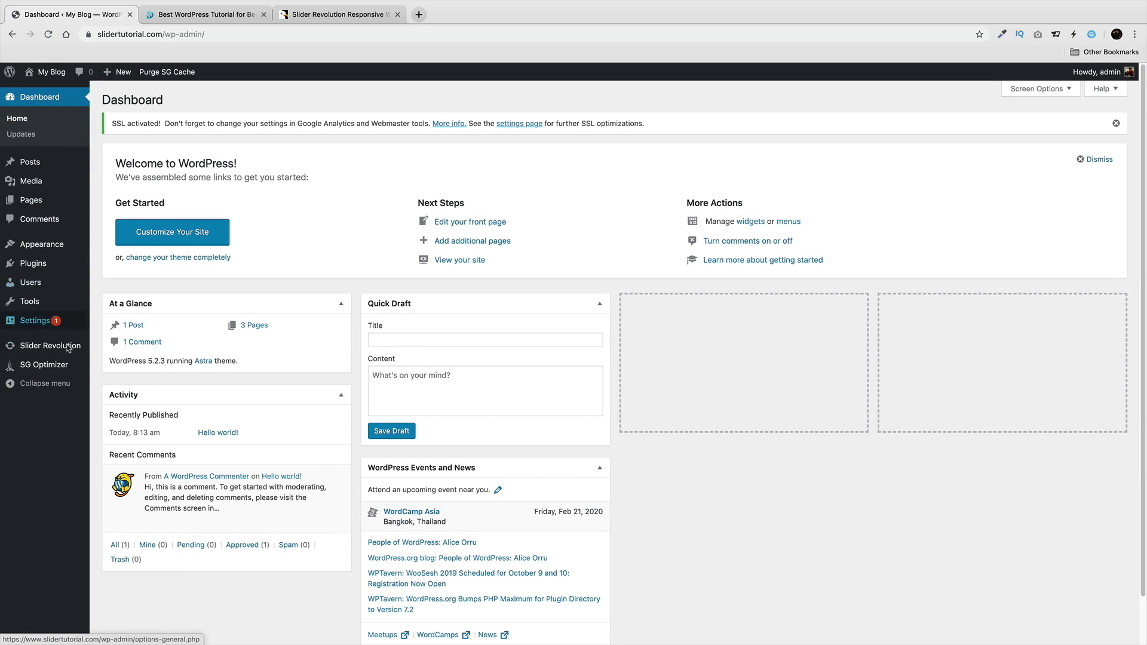
{"action": "left_click", "coordinate": [63, 346]}
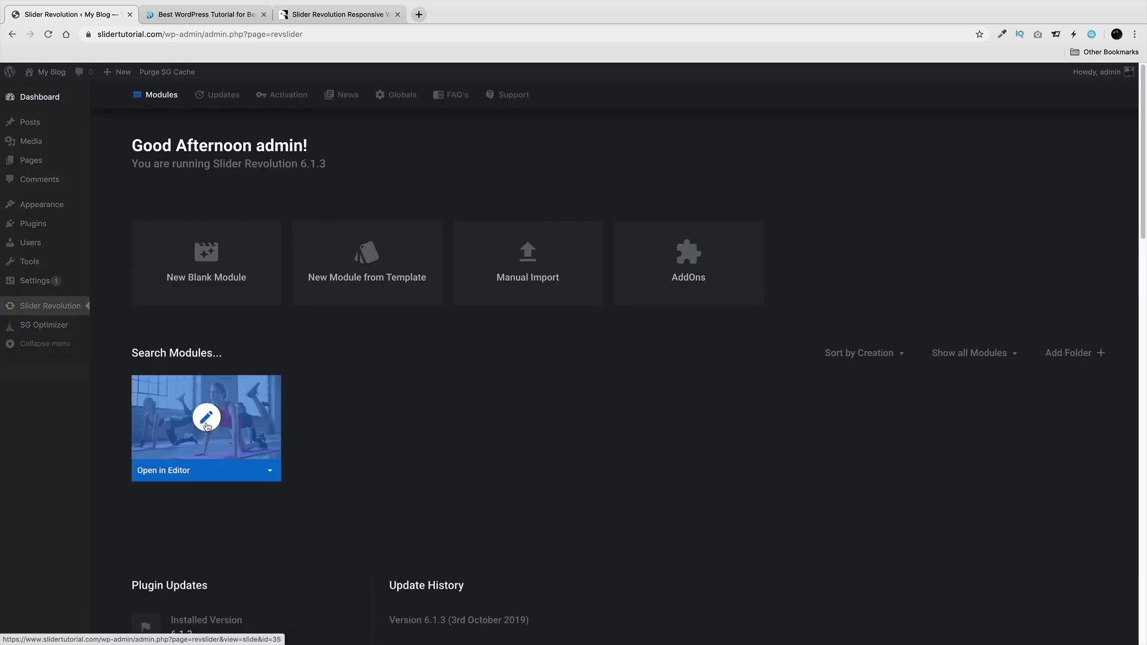
{"action": "left_click", "coordinate": [206, 425]}
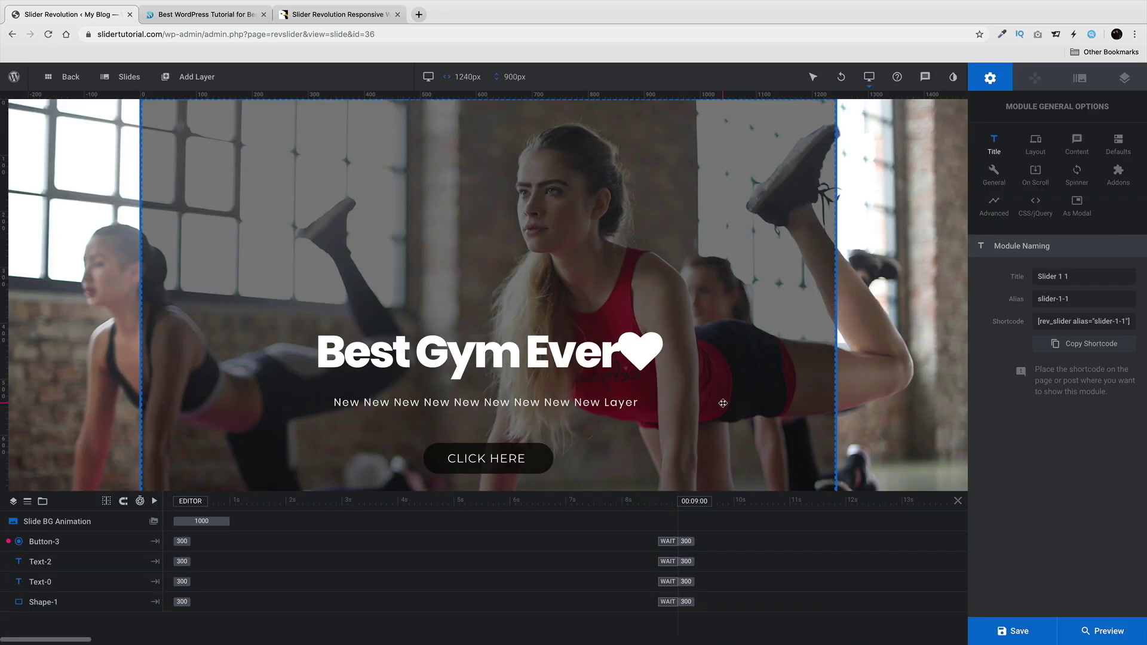
Step: Insert the light Reporter layer object with pink brackets from the Layer Library into the slide
{"action": "mouse_move", "coordinate": [197, 79]}
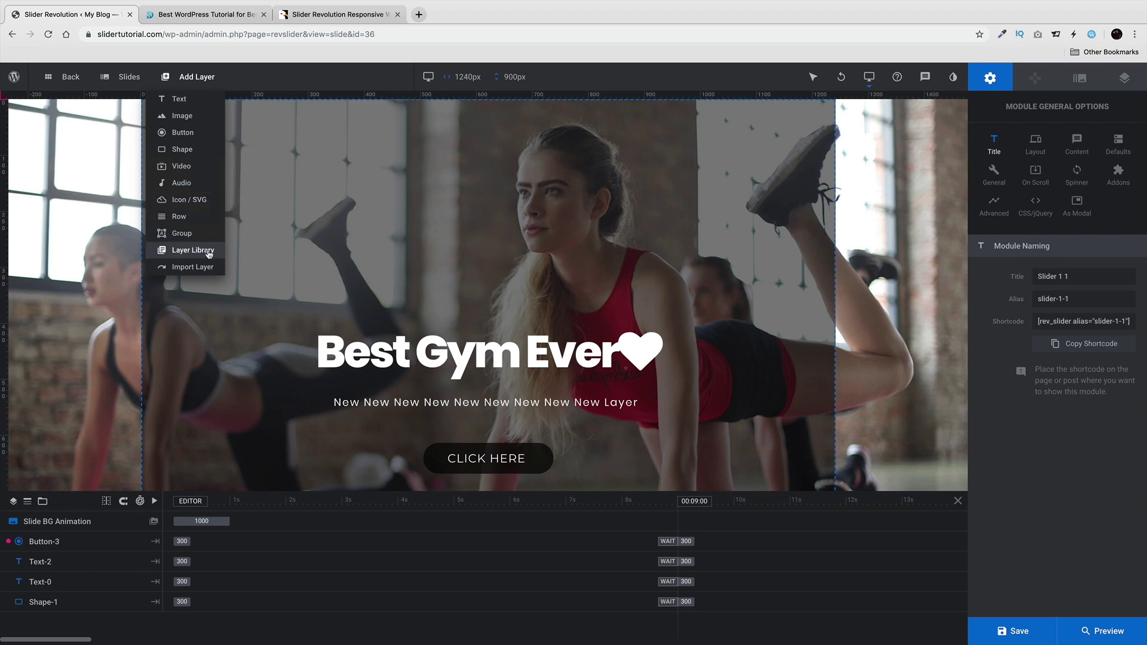
{"action": "left_click", "coordinate": [191, 251]}
{"action": "left_click", "coordinate": [205, 255]}
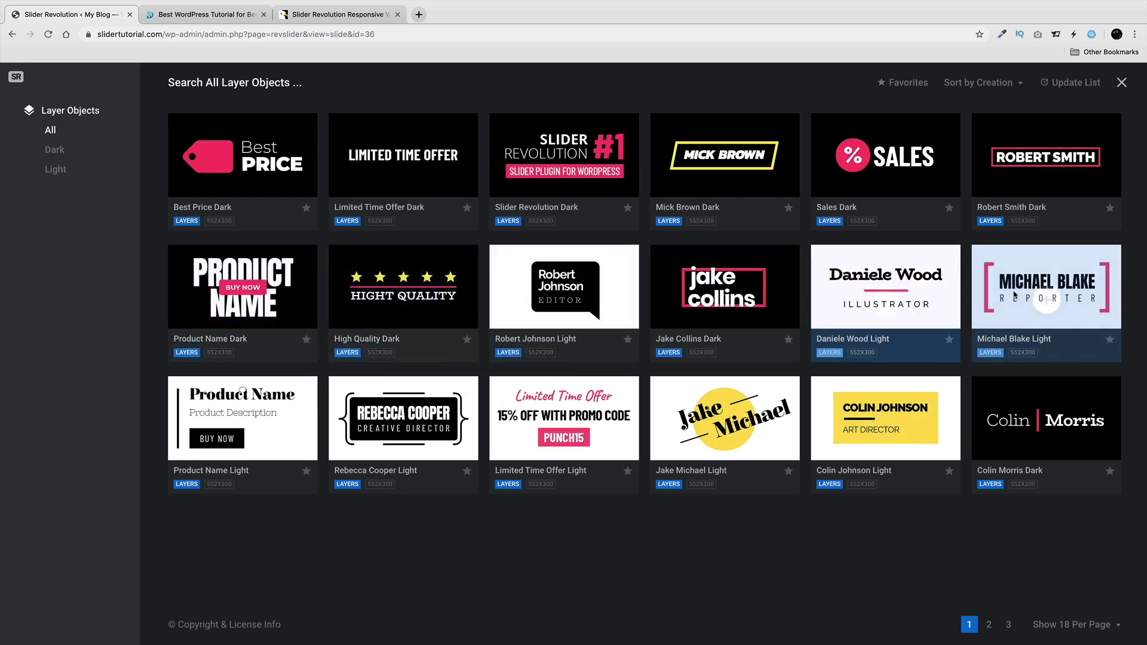
{"action": "mouse_move", "coordinate": [995, 293]}
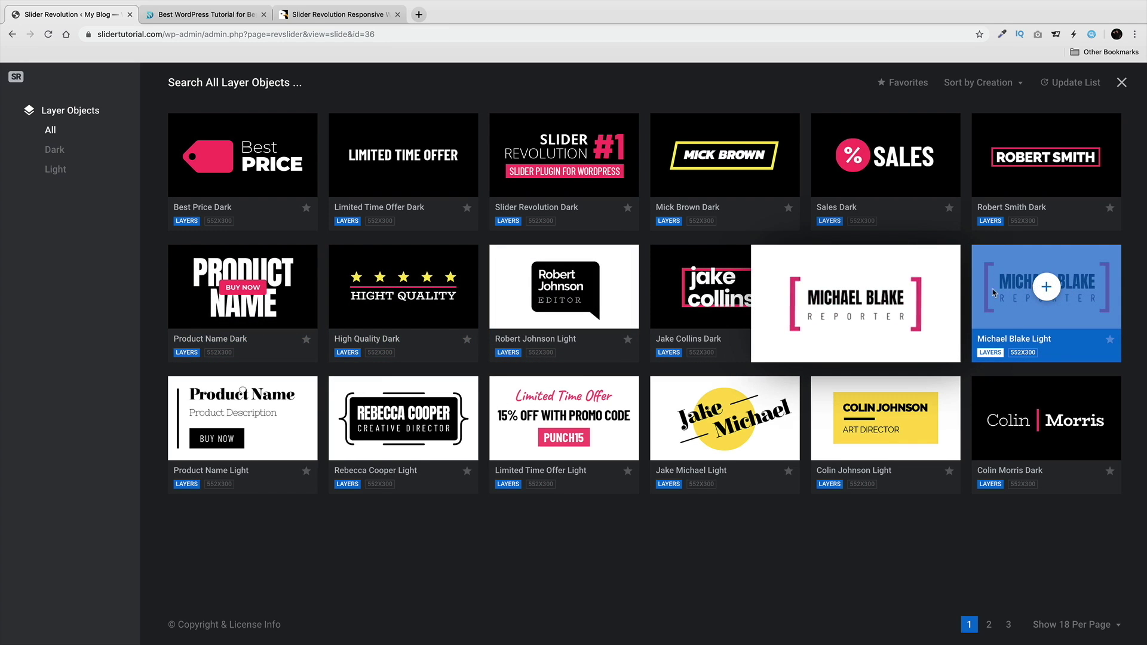
{"action": "left_click", "coordinate": [1039, 291]}
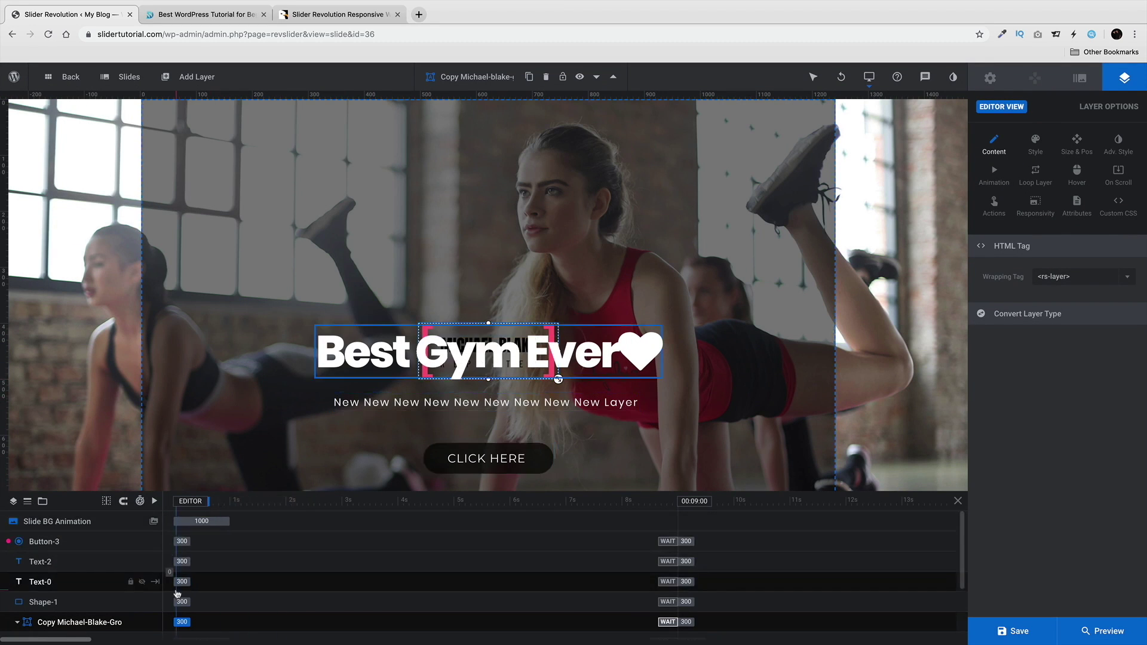
Step: Delete the "Best Gym Ever" headline layer Text-0 and the content text layer Text-2
{"action": "mouse_move", "coordinate": [148, 604]}
{"action": "left_click", "coordinate": [74, 587]}
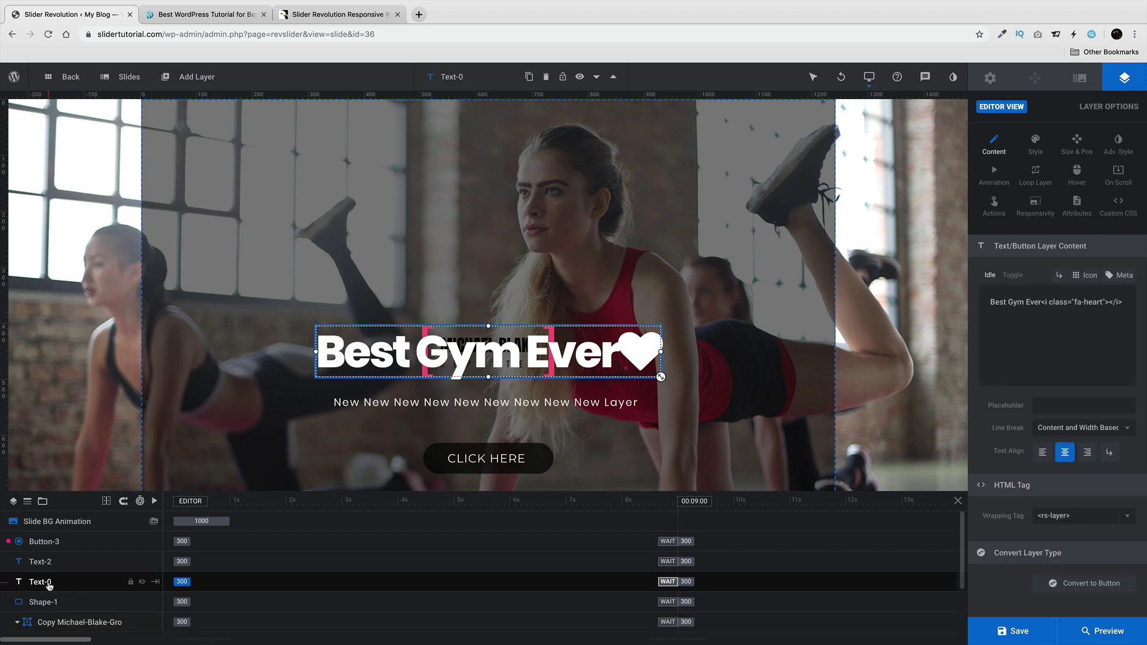
{"action": "key", "text": "Delete"}
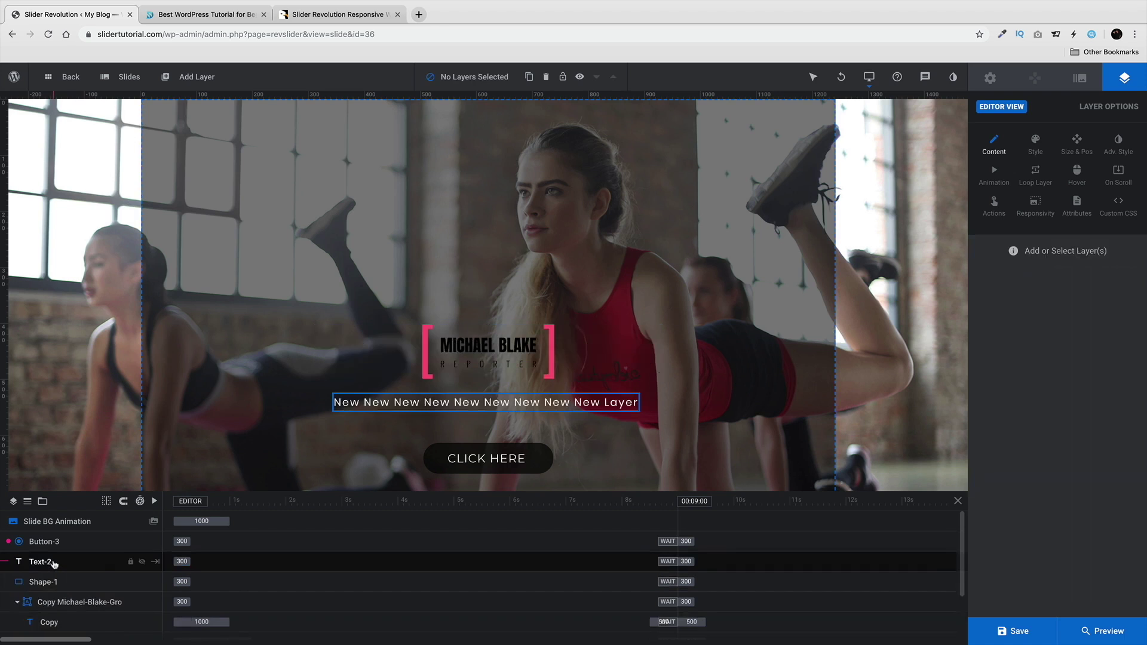
{"action": "left_click", "coordinate": [53, 564]}
{"action": "key", "text": "Delete"}
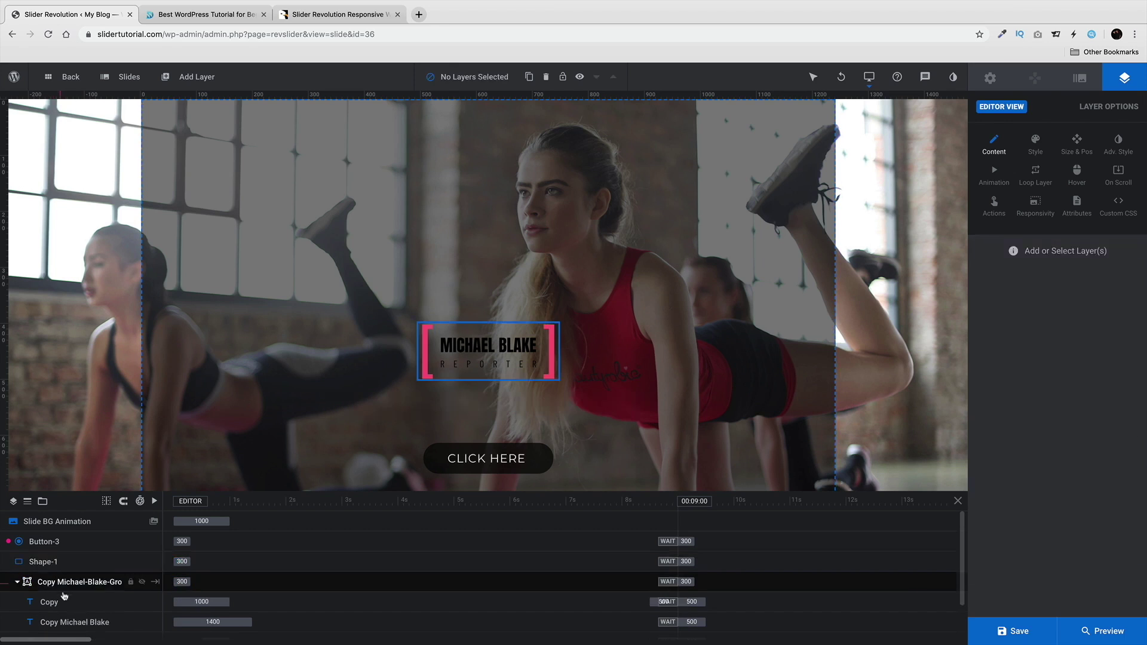
Step: Enlarge the bracketed Reporter group to about two and a half times its size and set its name line's text color to #ffffff
{"action": "left_click", "coordinate": [70, 583]}
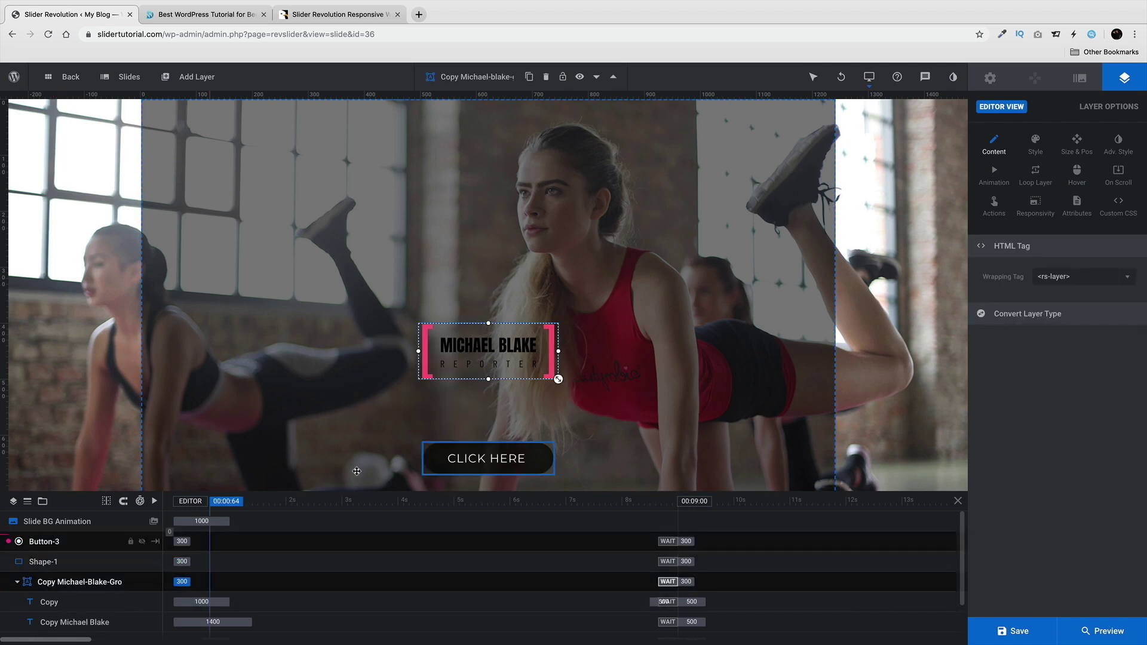
{"action": "left_click_drag", "start_coordinate": [573, 396], "coordinate": [662, 448]}
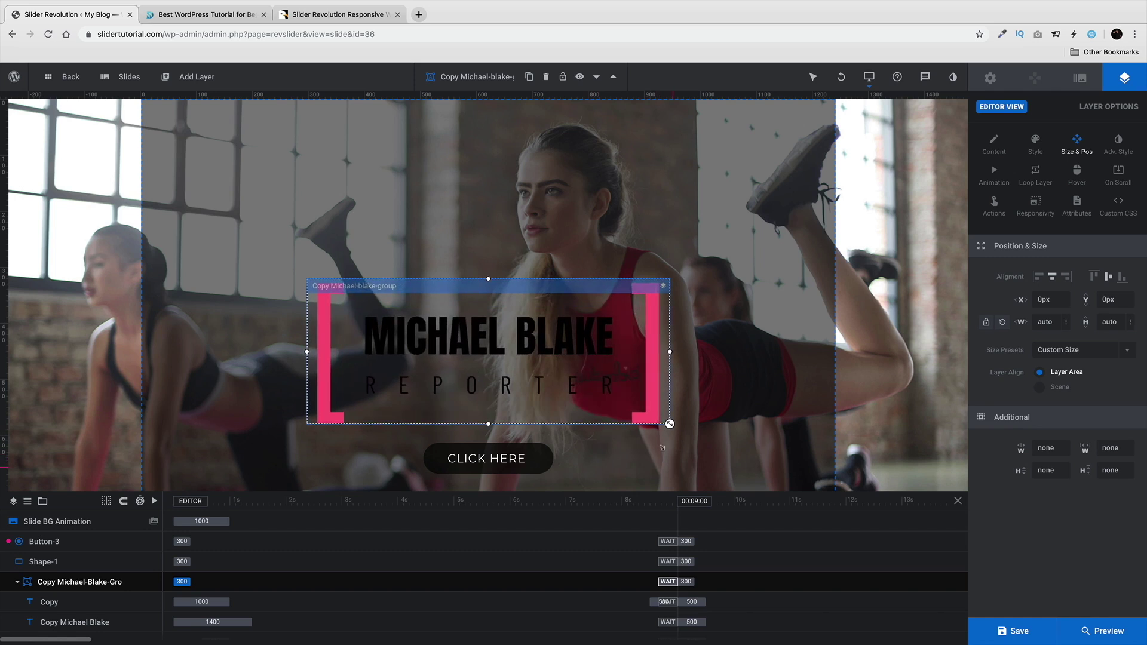
{"action": "left_click", "coordinate": [571, 339]}
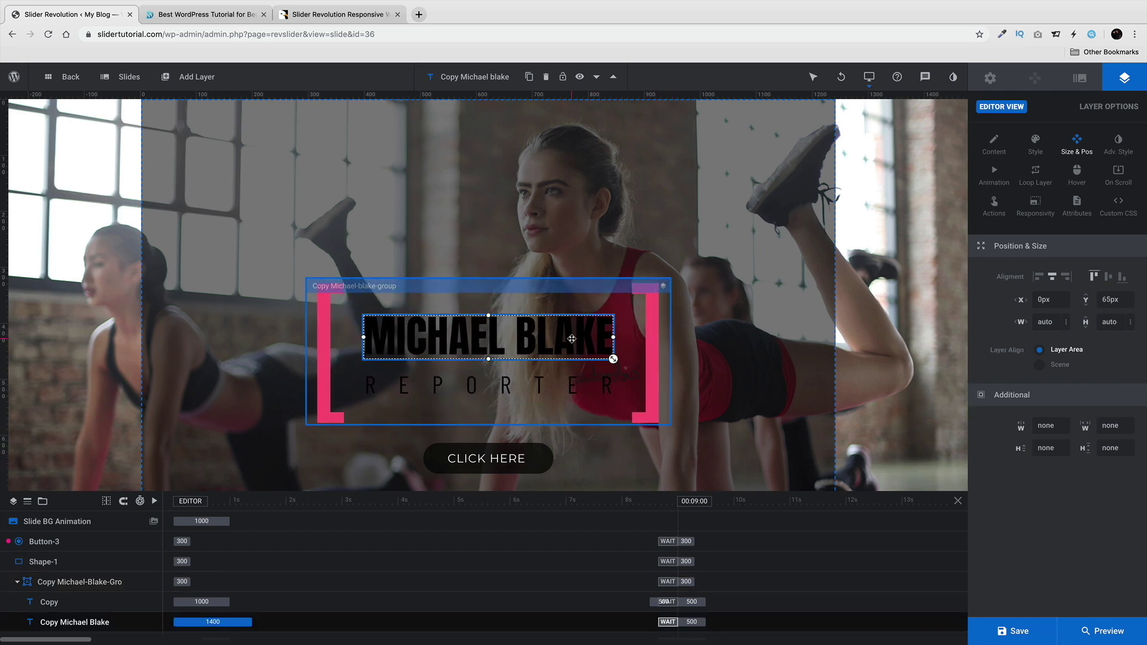
{"action": "left_click", "coordinate": [1038, 147]}
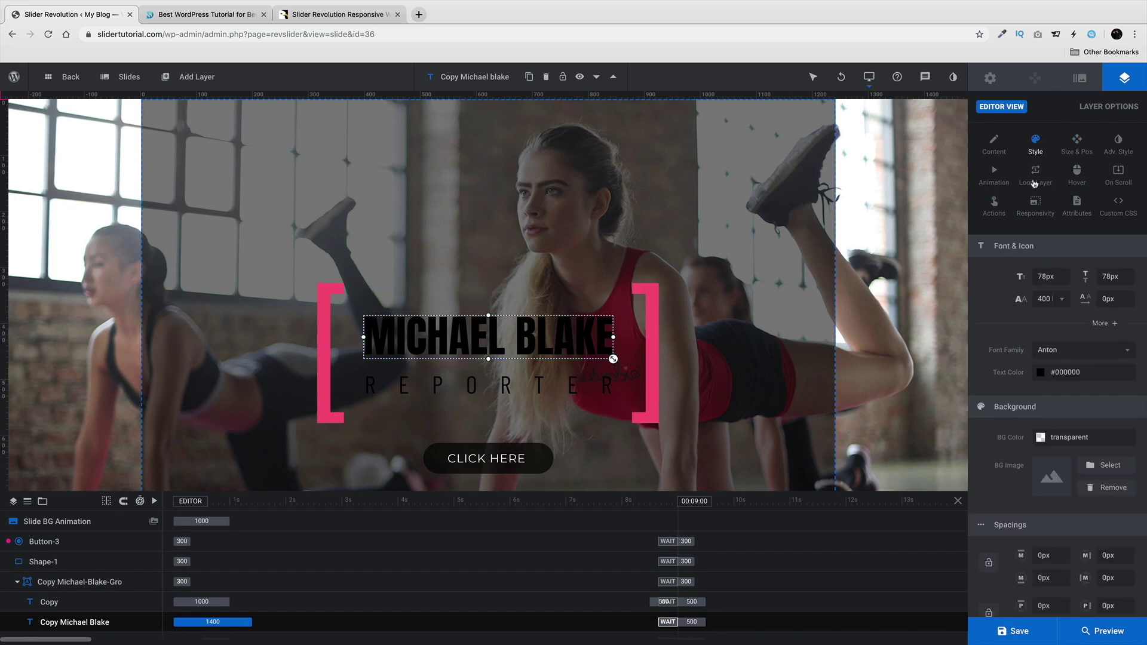
{"action": "left_click", "coordinate": [1046, 372]}
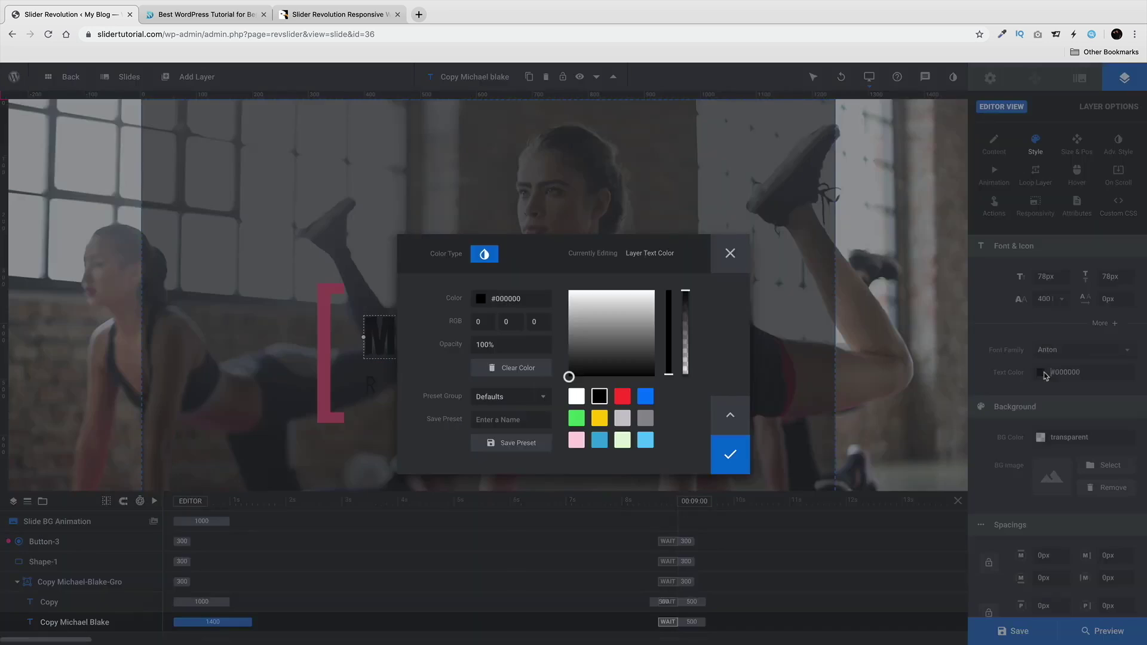
{"action": "left_click", "coordinate": [577, 396]}
{"action": "left_click", "coordinate": [730, 454]}
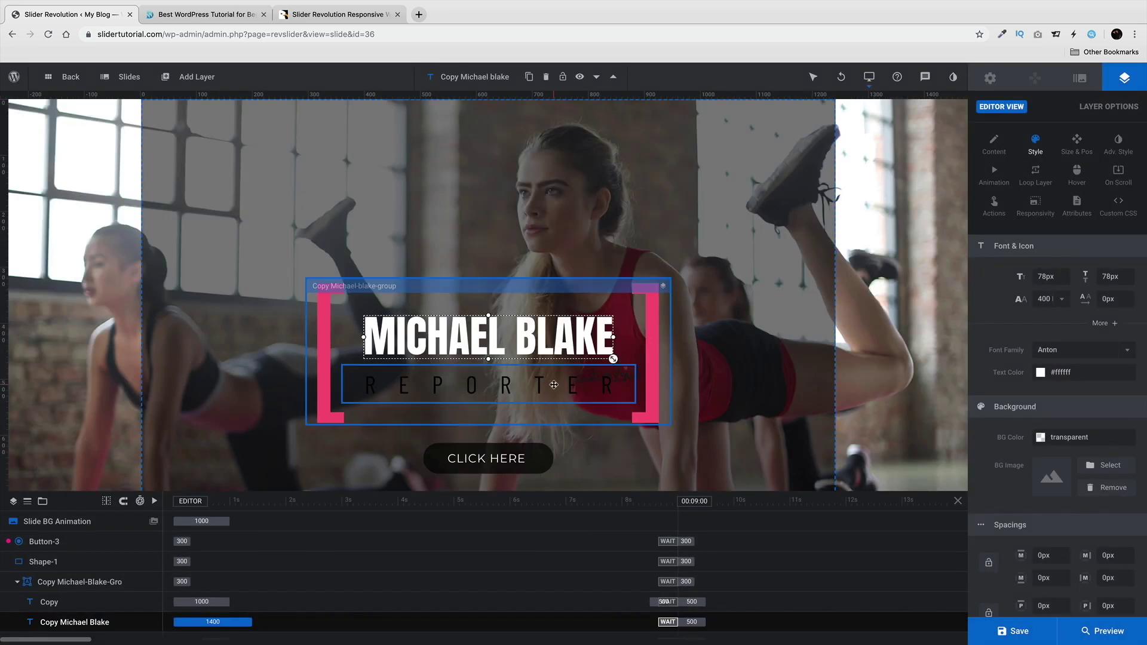
Step: Set the text color of the Reporter line to #ffffff
{"action": "left_click", "coordinate": [553, 385]}
{"action": "left_click", "coordinate": [1042, 372]}
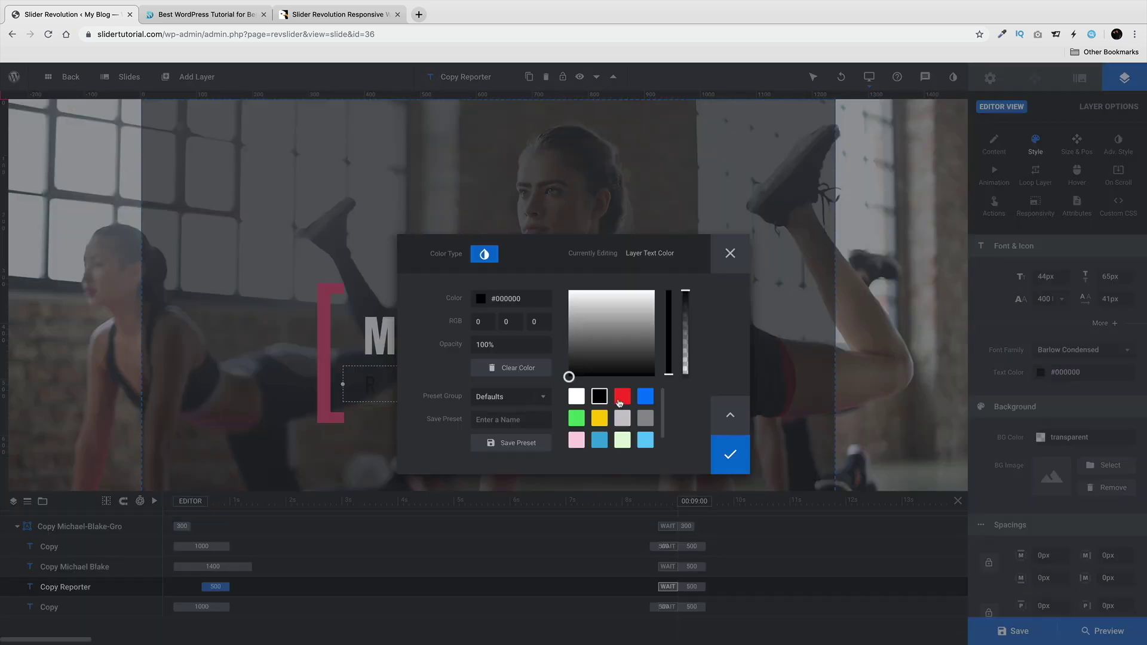
{"action": "left_click", "coordinate": [577, 397]}
{"action": "left_click", "coordinate": [730, 454]}
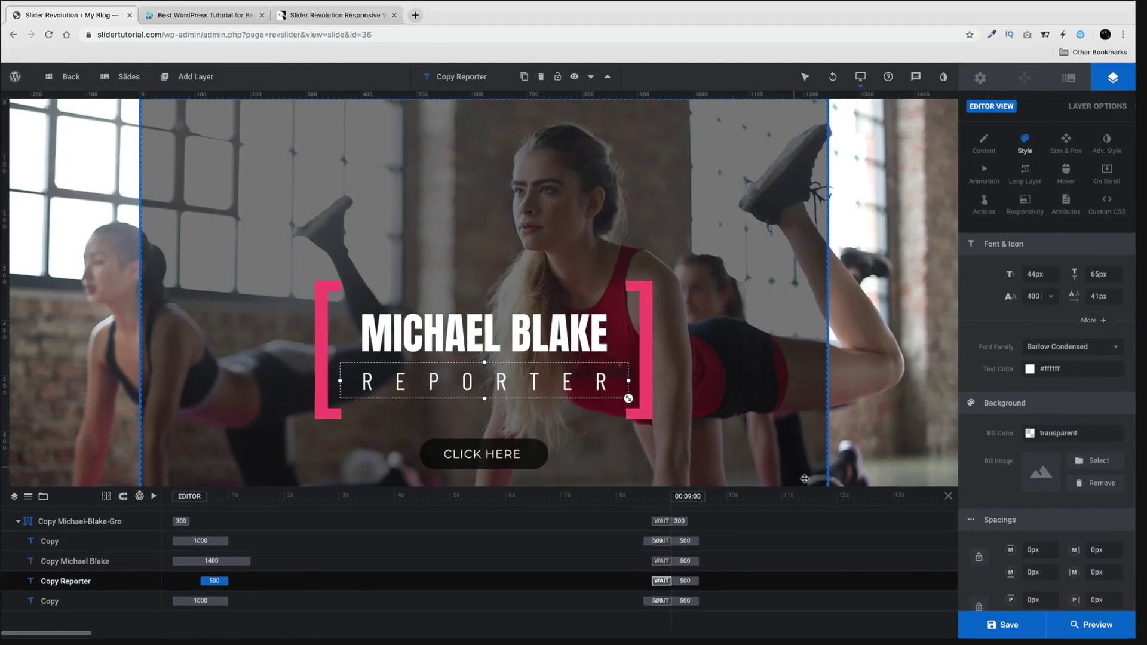
Step: Save the slide, preview the module with the bracketed title, and close the preview
{"action": "key", "text": "ctrl+s"}
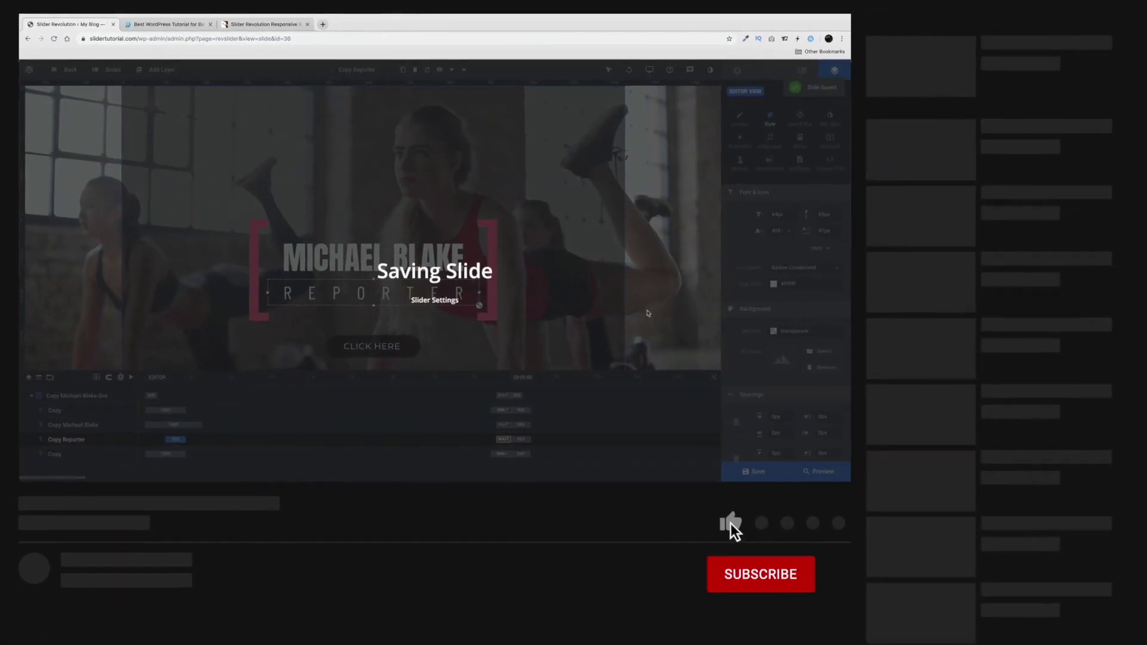
{"action": "left_click", "coordinate": [808, 470]}
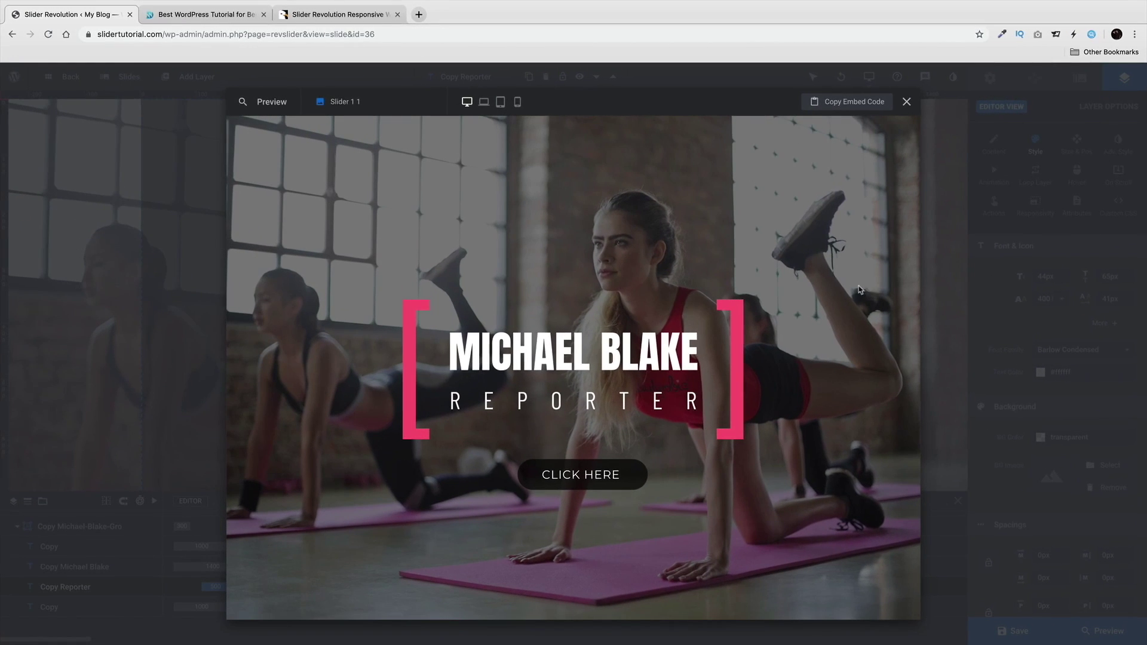
{"action": "left_click", "coordinate": [906, 102]}
Step: Browse the light and dark objects in the Layer Library and insert Caption Dark 02 from the dark set's second page
{"action": "mouse_move", "coordinate": [196, 77]}
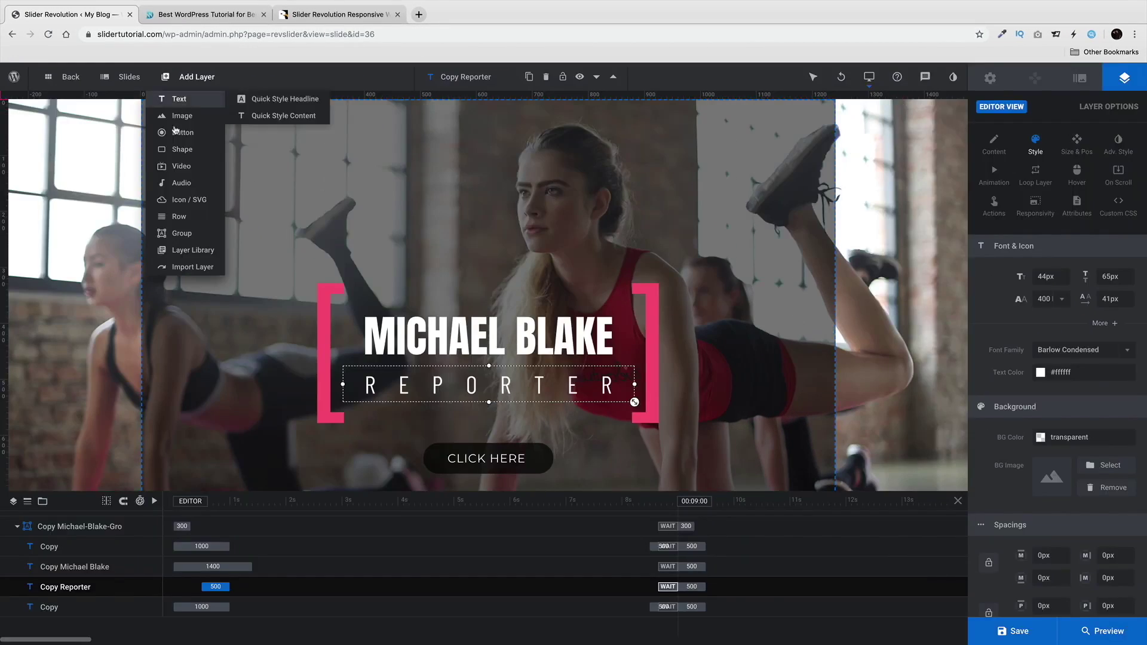
{"action": "left_click", "coordinate": [193, 251]}
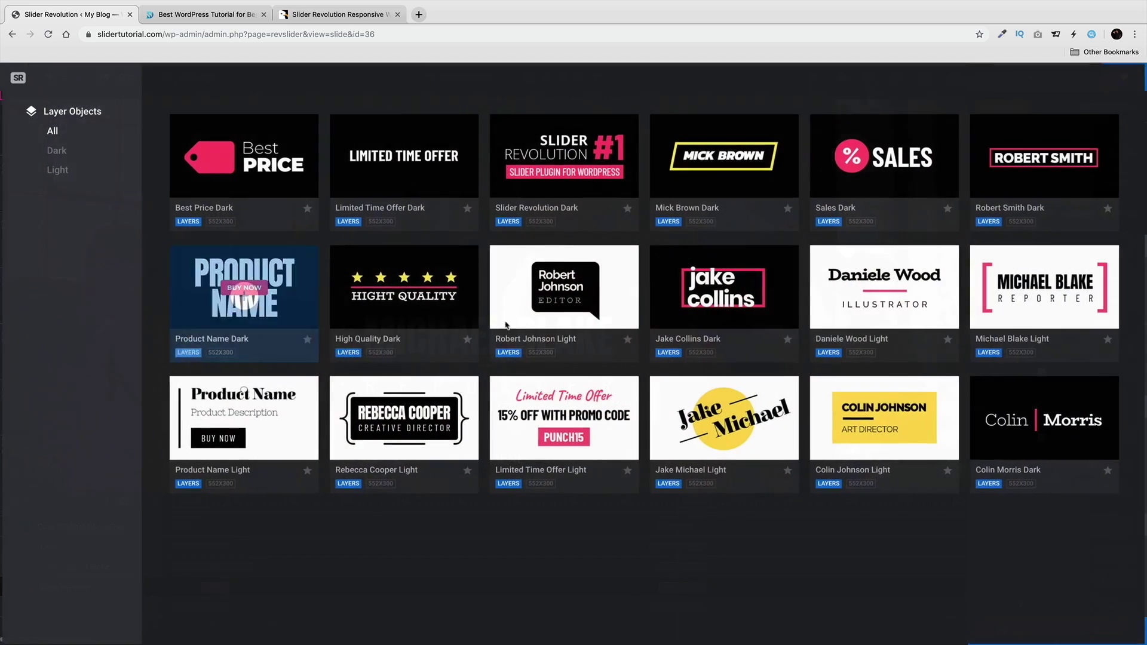
{"action": "left_click", "coordinate": [57, 170]}
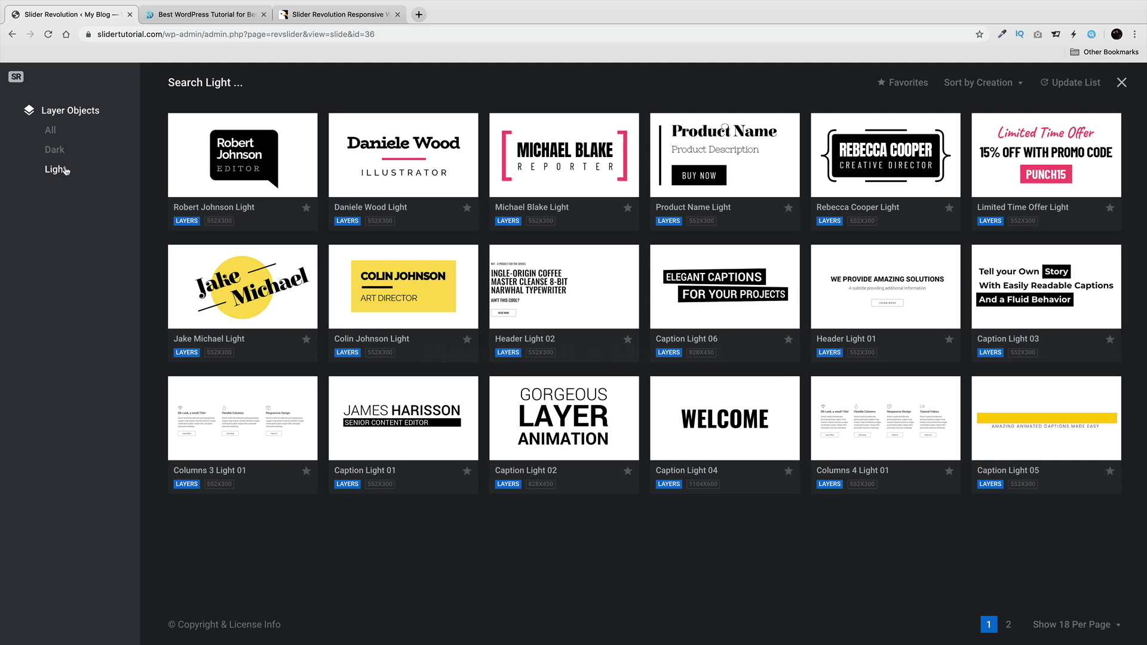
{"action": "left_click", "coordinate": [57, 152]}
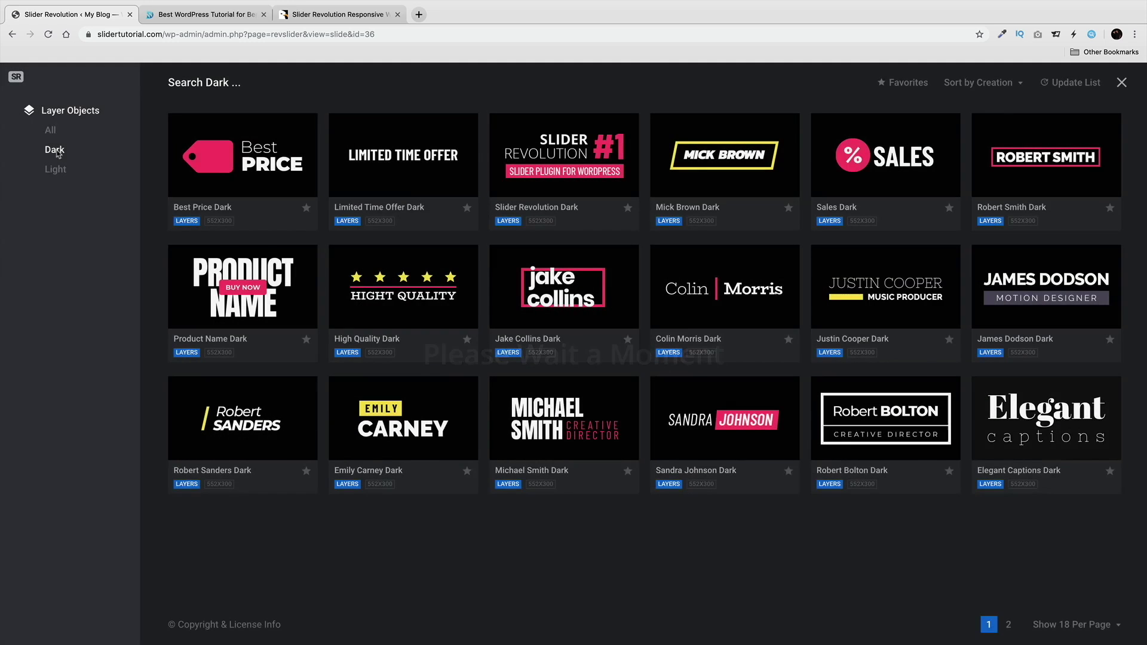
{"action": "left_click", "coordinate": [1008, 626]}
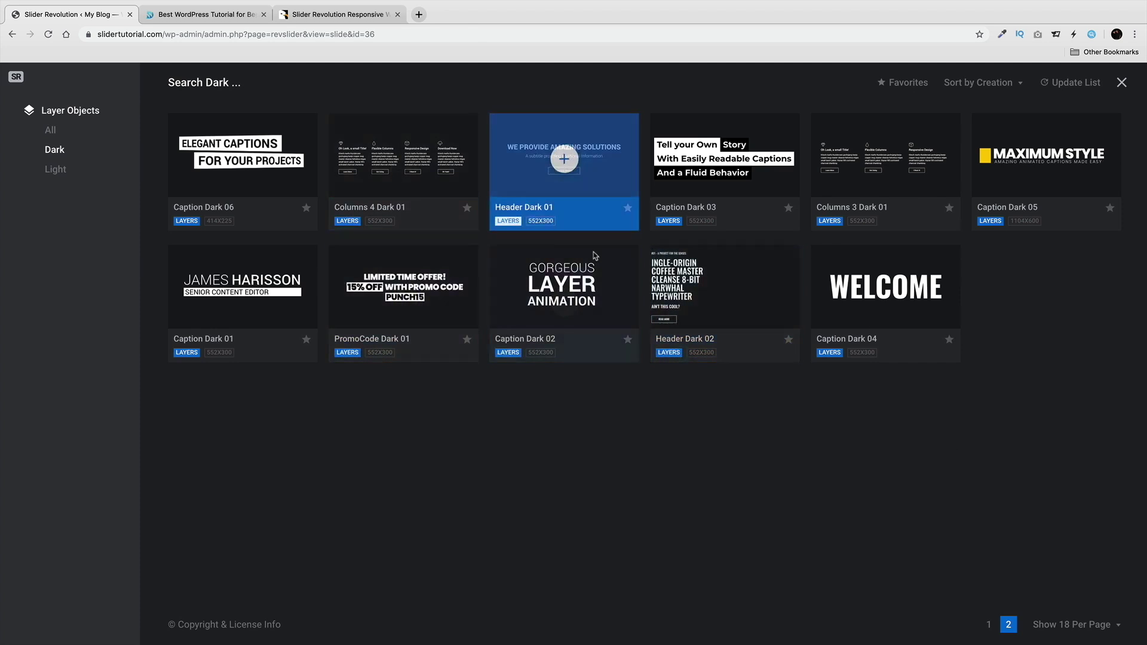
{"action": "left_click", "coordinate": [564, 287]}
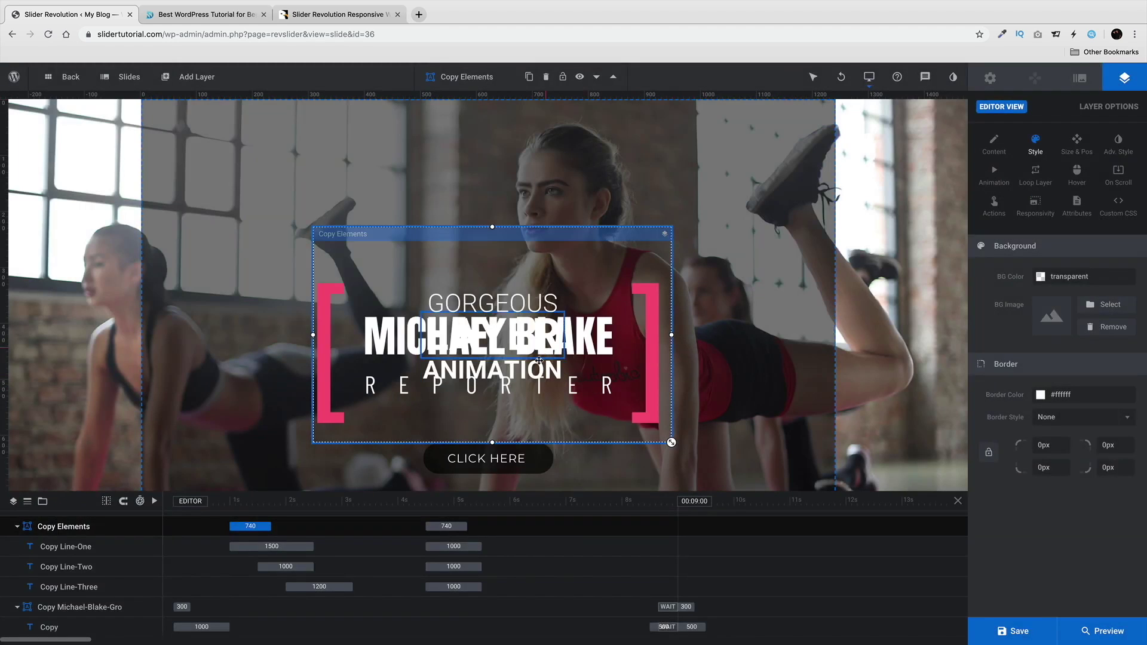
Step: Delete the bracketed Reporter group and enlarge the "Gorgeous Layer Animation" caption group to about 1.4 times its size
{"action": "left_click", "coordinate": [95, 608]}
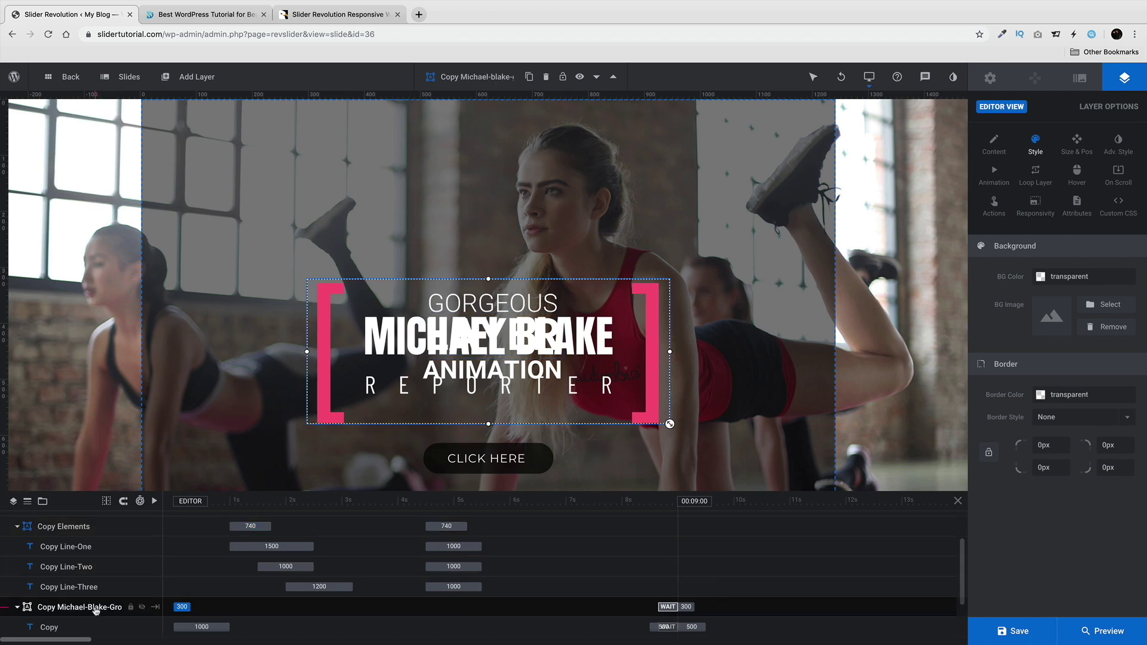
{"action": "key", "text": "Delete"}
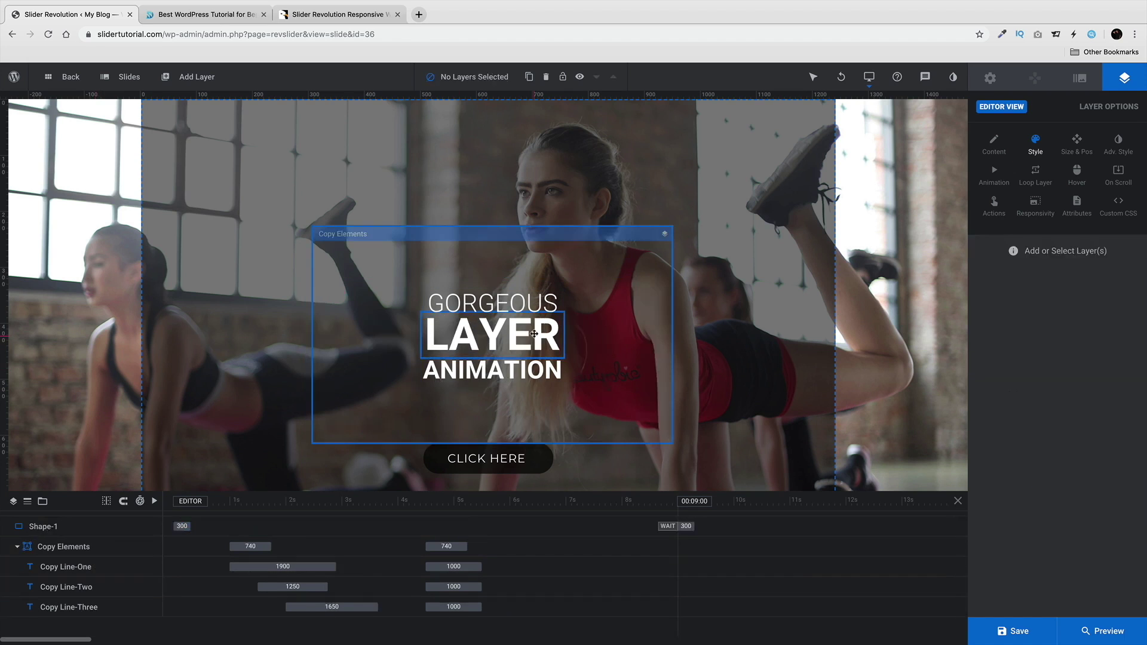
{"action": "left_click", "coordinate": [671, 443]}
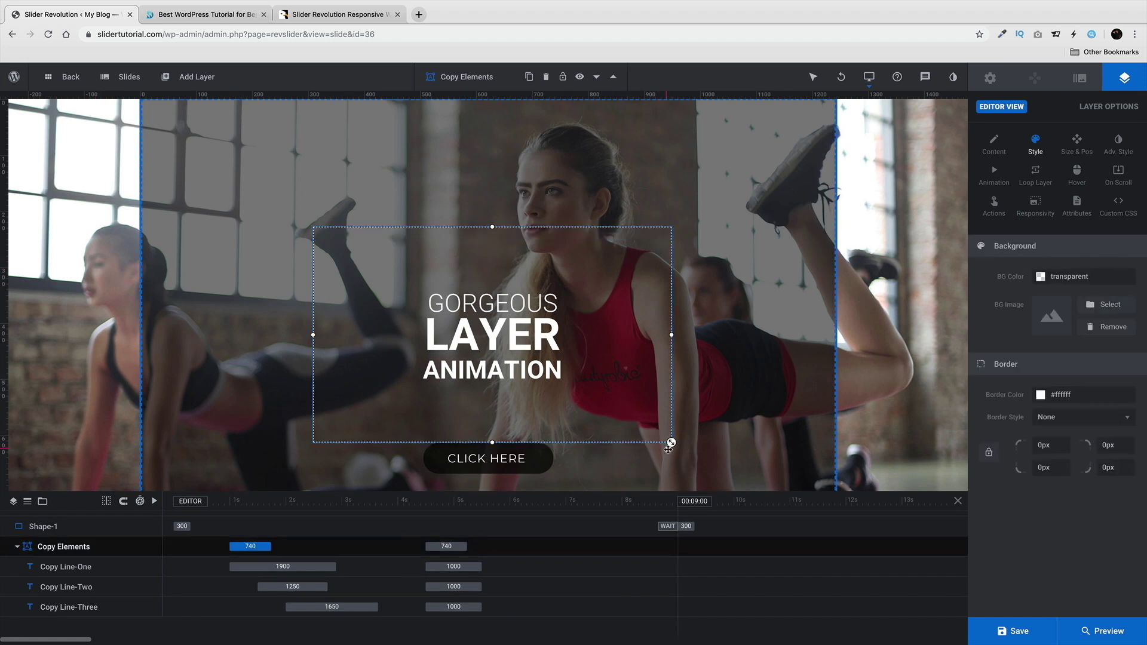
{"action": "left_click_drag", "start_coordinate": [672, 443], "coordinate": [815, 529]}
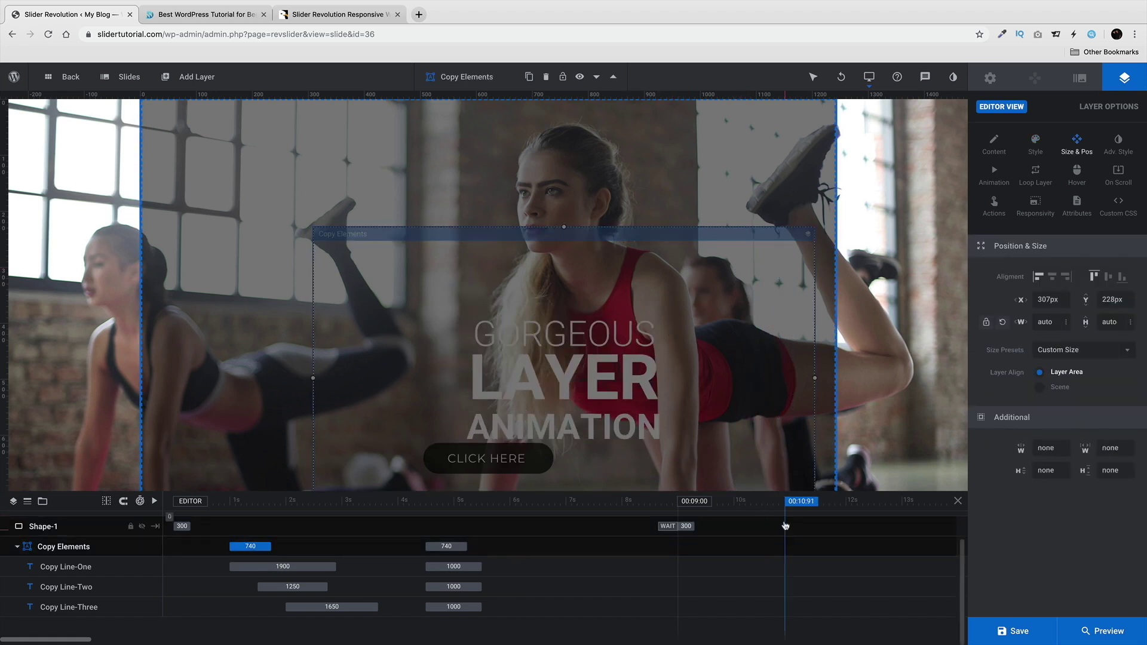
Step: Move the "Gorgeous Layer Animation" caption group above the button, center it horizontally, and preview the module
{"action": "left_click_drag", "start_coordinate": [621, 310], "coordinate": [537, 209]}
{"action": "left_click", "coordinate": [1053, 276]}
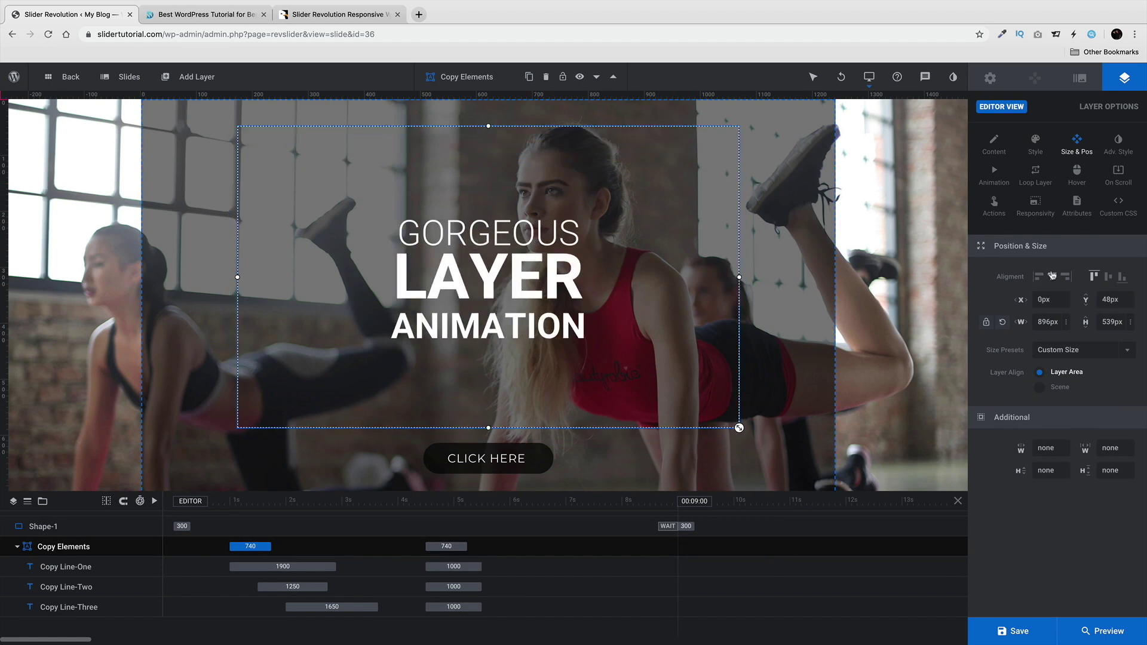
{"action": "left_click", "coordinate": [1106, 631]}
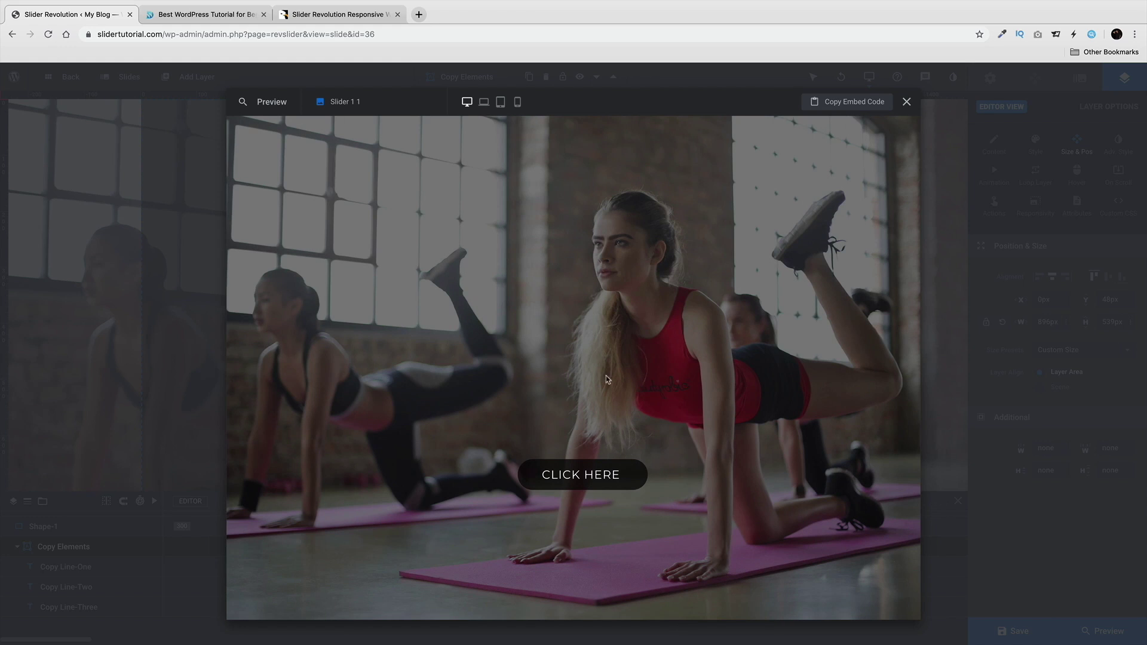
{"action": "left_click", "coordinate": [907, 103]}
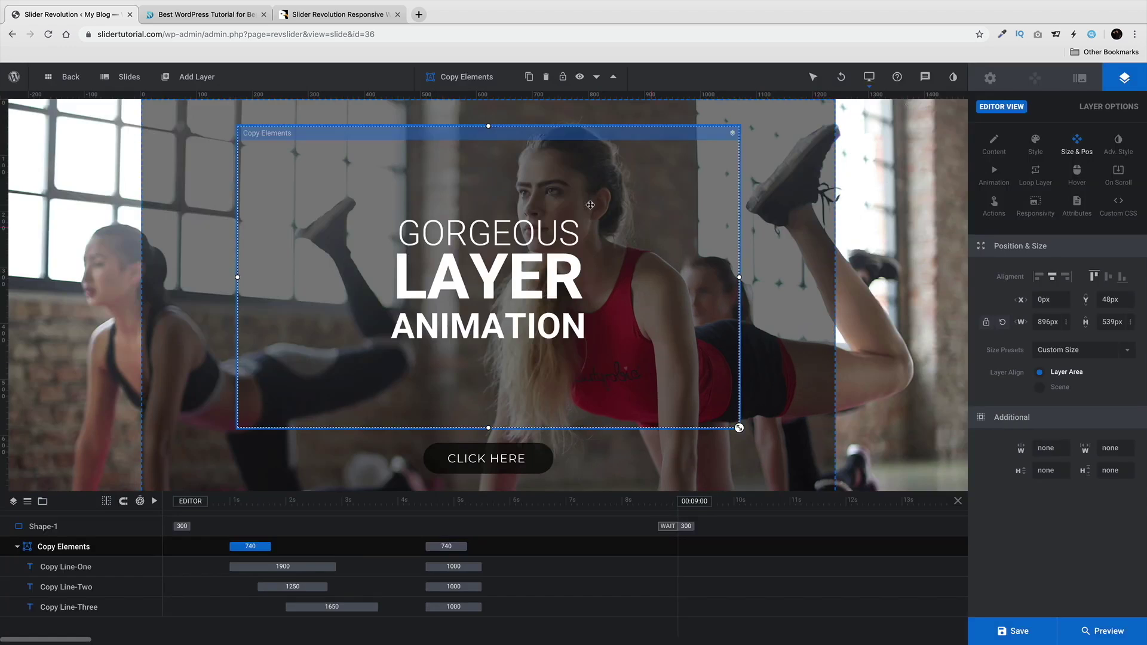
Step: Delete the whole "Gorgeous Layer Animation" caption group from the slide
{"action": "mouse_move", "coordinate": [189, 84]}
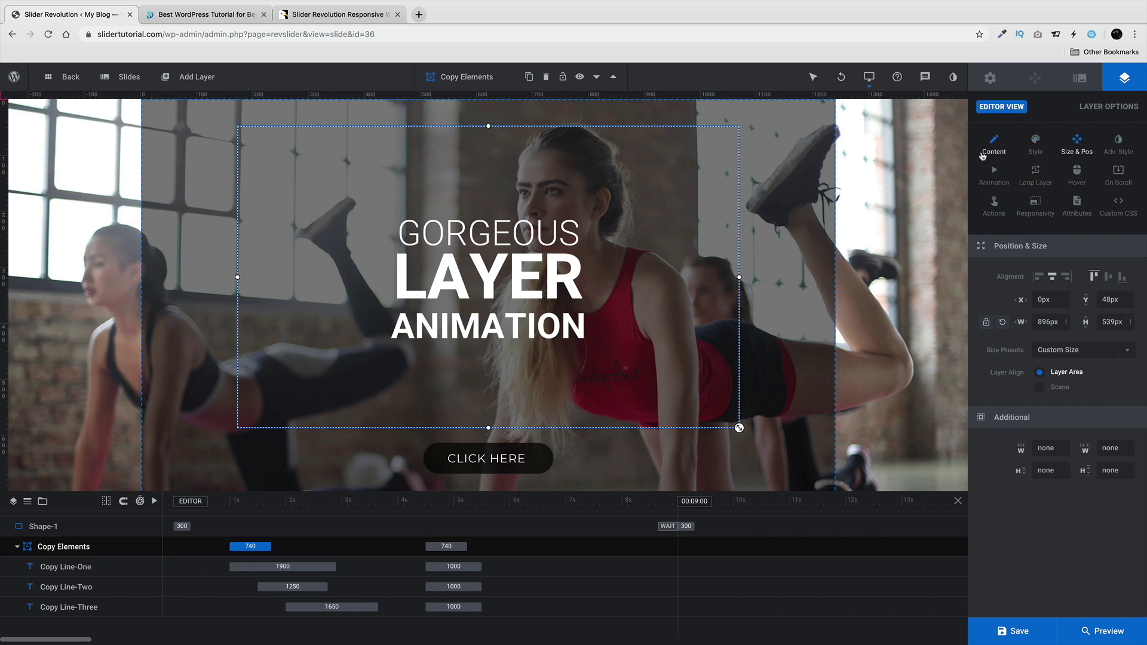
{"action": "left_click", "coordinate": [562, 266]}
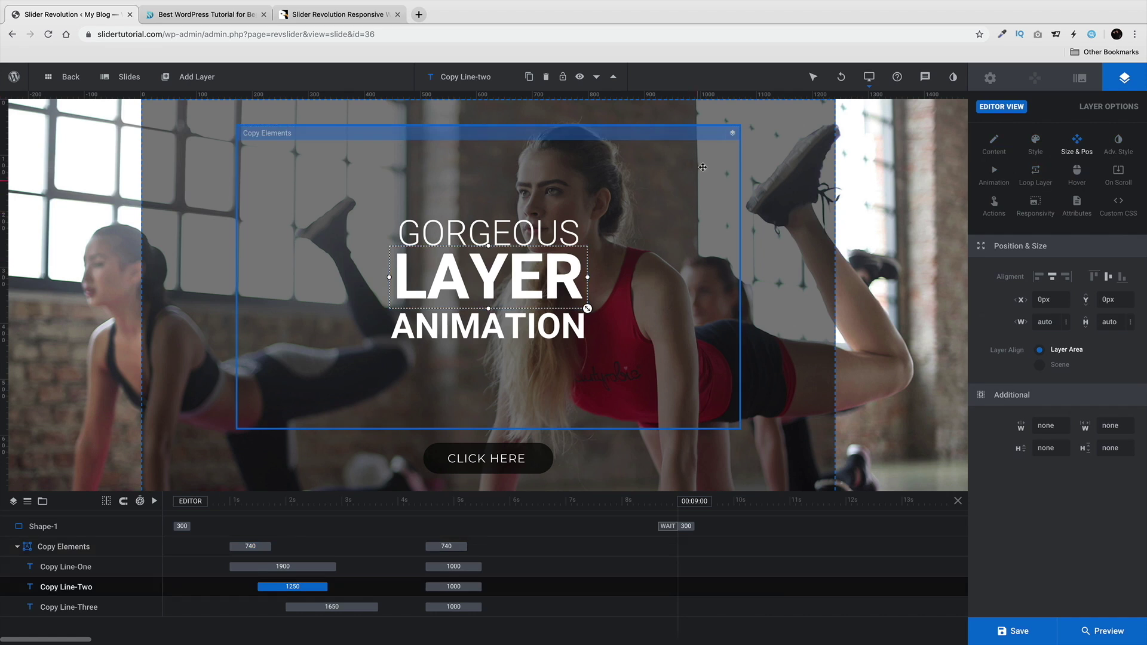
{"action": "left_click", "coordinate": [733, 136]}
{"action": "key", "text": "Delete"}
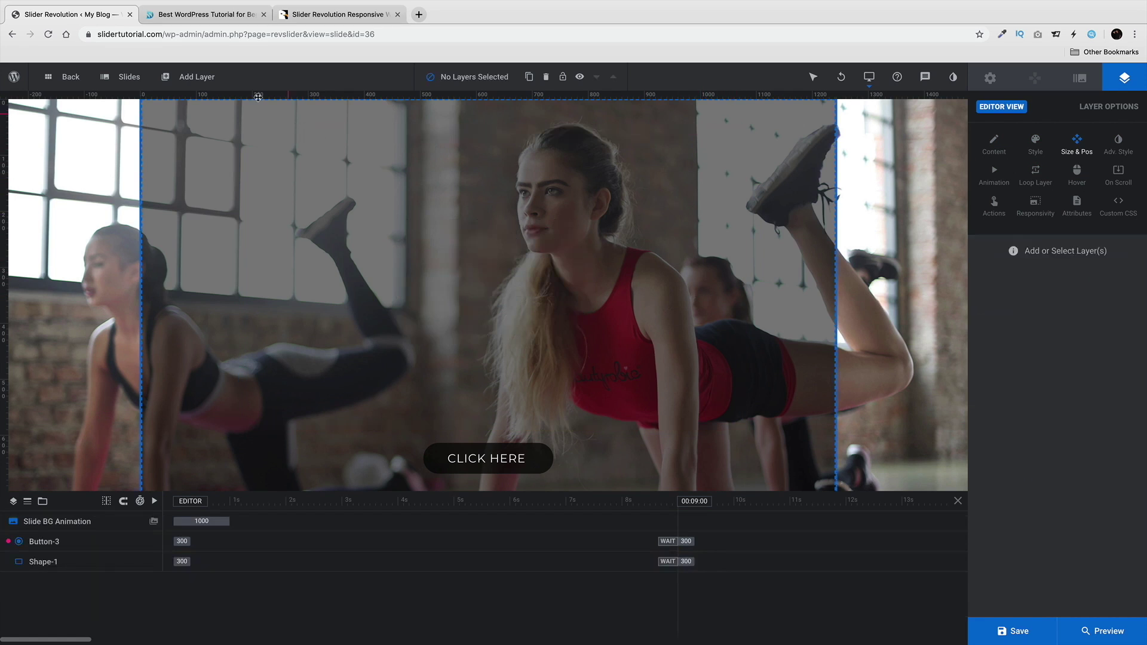
Step: Add a text layer with the extra-bold Poppins headline quick style and place it mid-slide above the button
{"action": "left_click", "coordinate": [323, 116]}
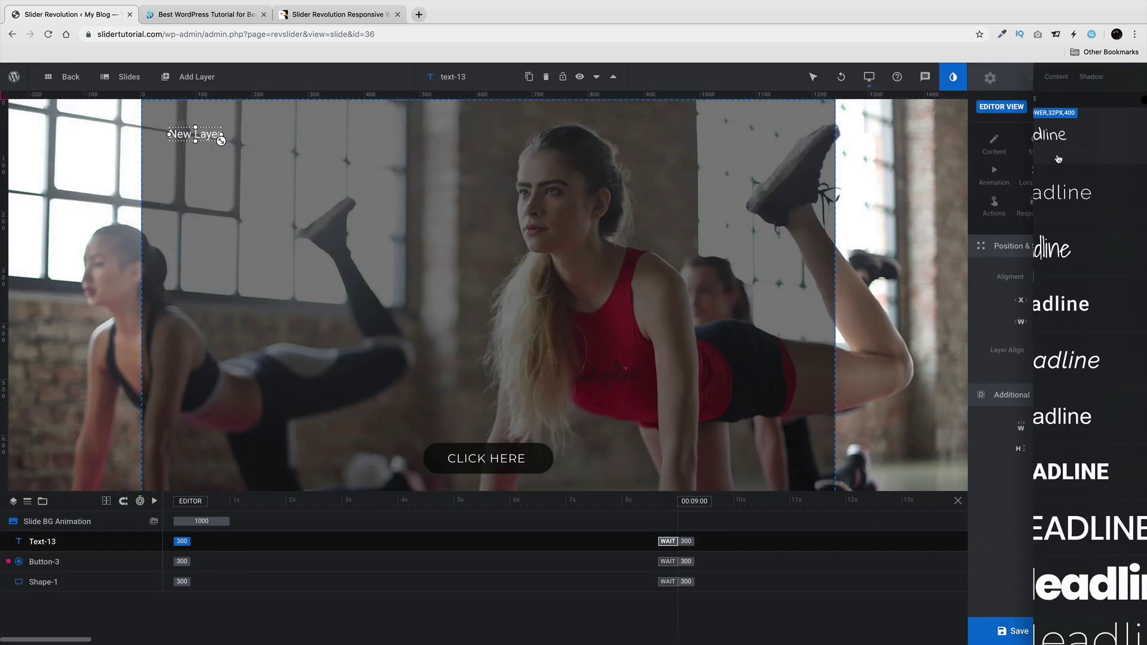
{"action": "left_click", "coordinate": [1057, 582]}
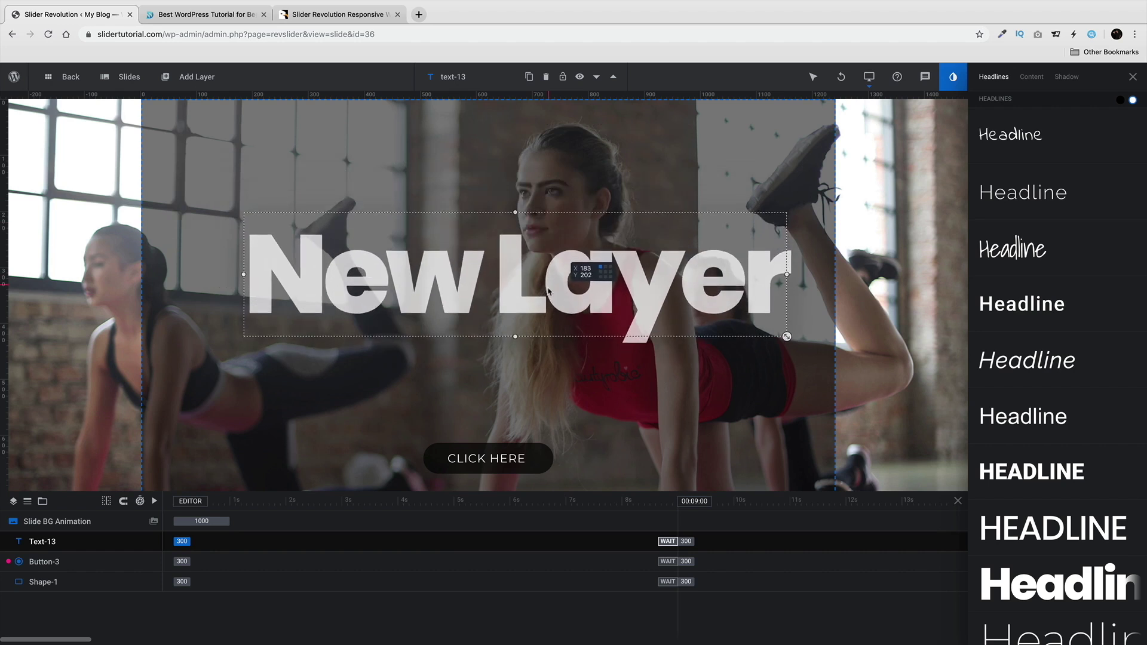
{"action": "left_click", "coordinate": [771, 293]}
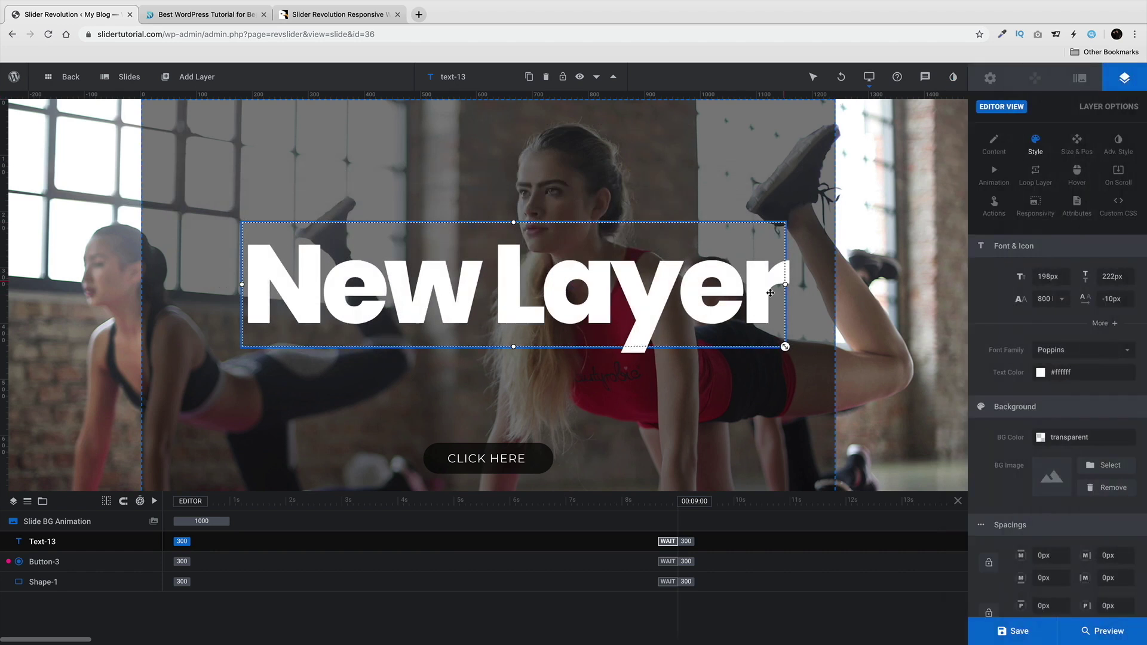
Step: Scale the "New Layer" headline down to a 150px font size and center it horizontally
{"action": "double_click", "coordinate": [725, 294]}
{"action": "left_click_drag", "start_coordinate": [785, 347], "coordinate": [651, 317]}
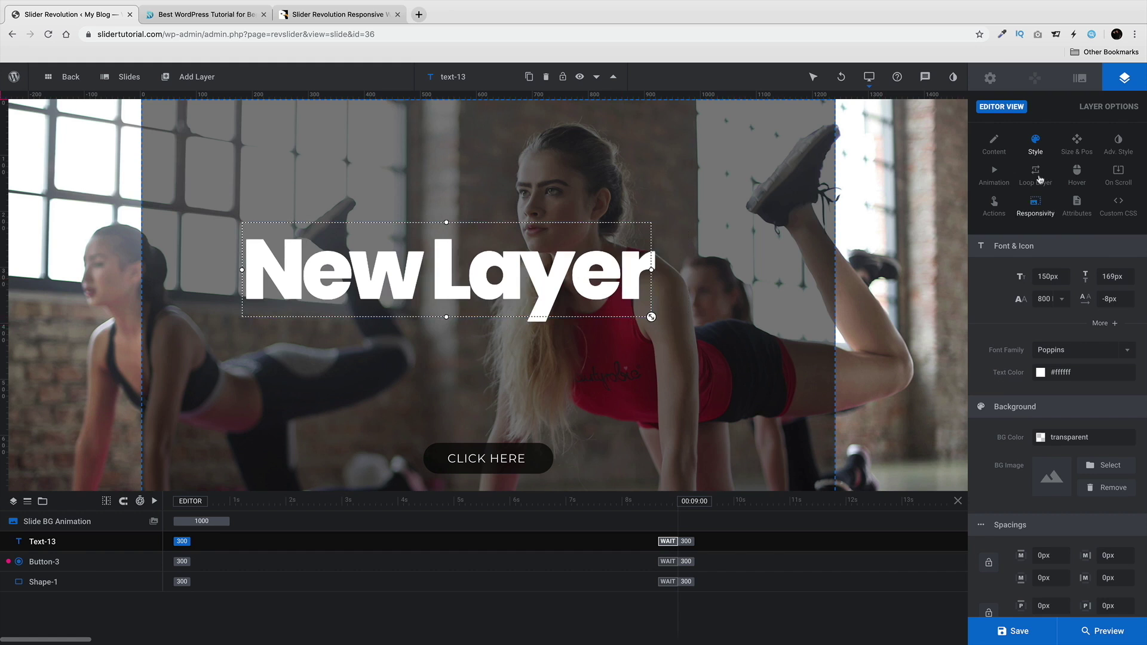
{"action": "left_click", "coordinate": [1077, 146]}
{"action": "left_click", "coordinate": [1053, 278]}
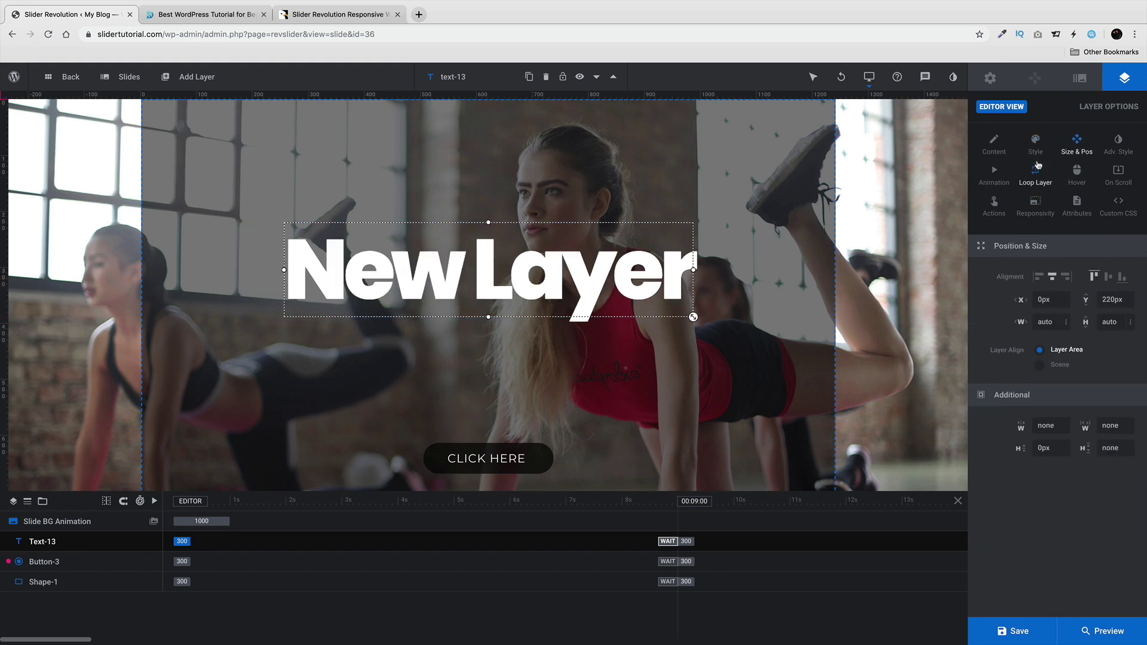
Step: Review the content and style options of the "New Layer" headline, including font, background, spacings and border
{"action": "left_click", "coordinate": [1000, 148]}
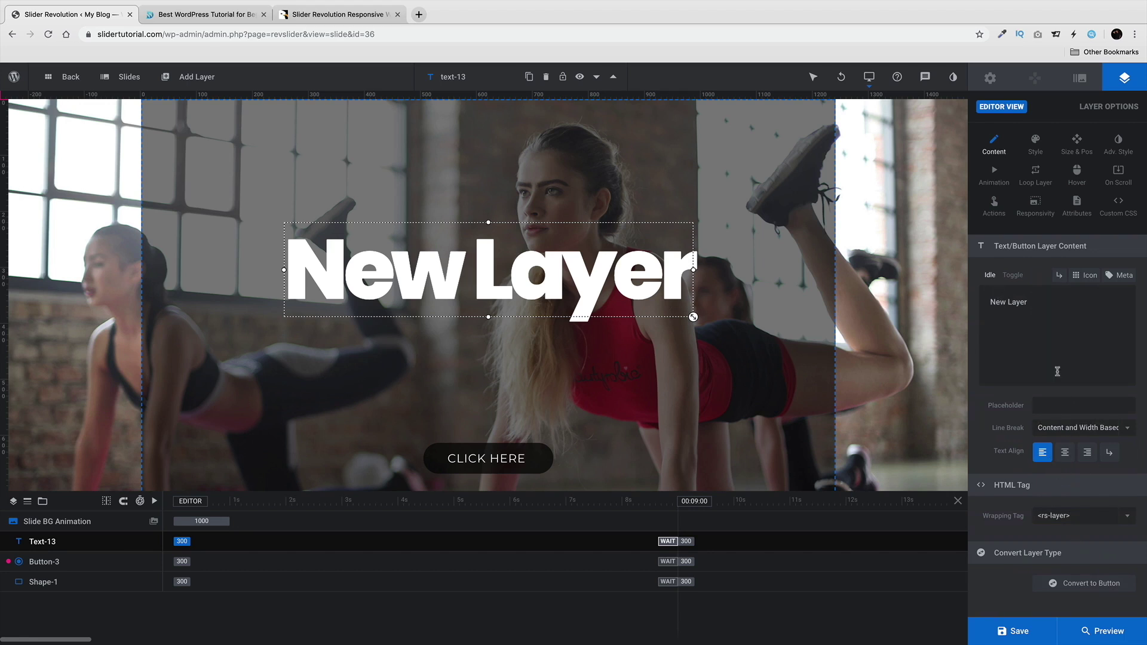
{"action": "left_click", "coordinate": [1037, 150]}
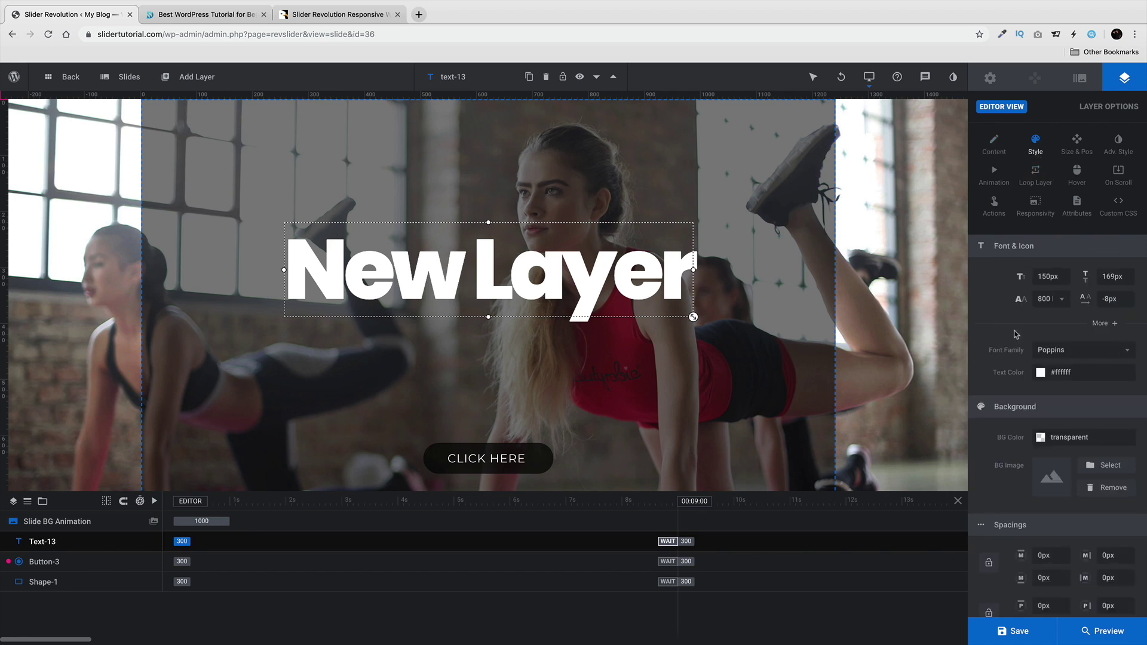
{"action": "scroll", "coordinate": [1014, 335], "scroll_direction": "down", "scroll_amount": 5}
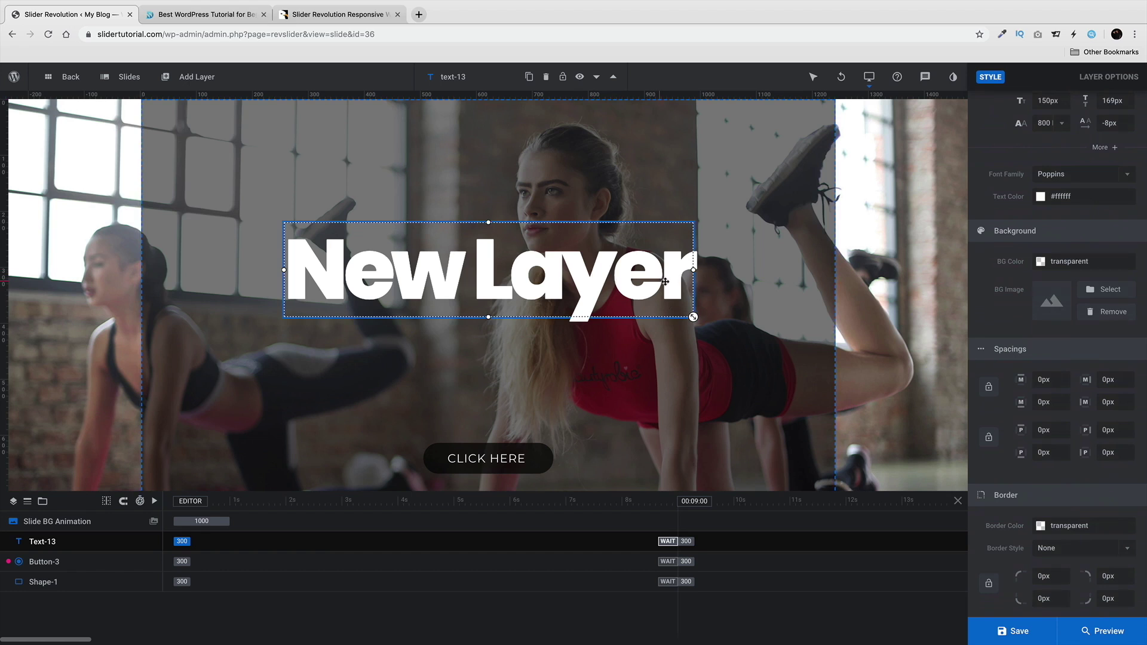
{"action": "scroll", "coordinate": [1021, 477], "scroll_direction": "down", "scroll_amount": 1}
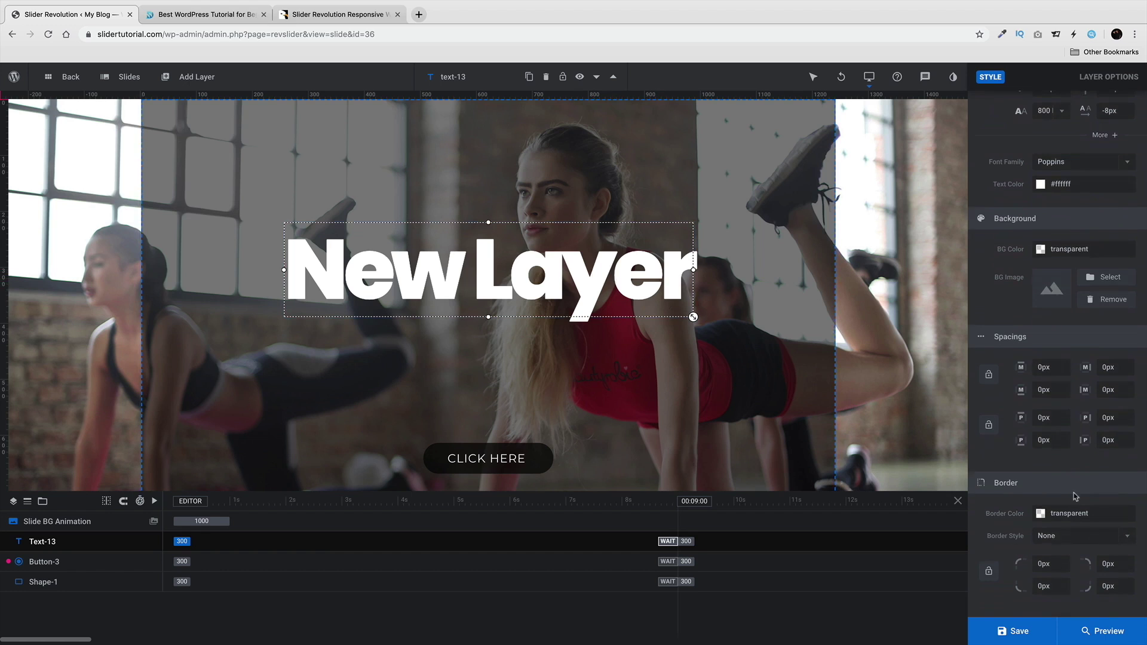
{"action": "scroll", "coordinate": [1076, 497], "scroll_direction": "up", "scroll_amount": 5}
Step: Enable the headline's box shadow and rotate the text 45 degrees around X and 43 degrees around Y
{"action": "left_click", "coordinate": [1118, 143]}
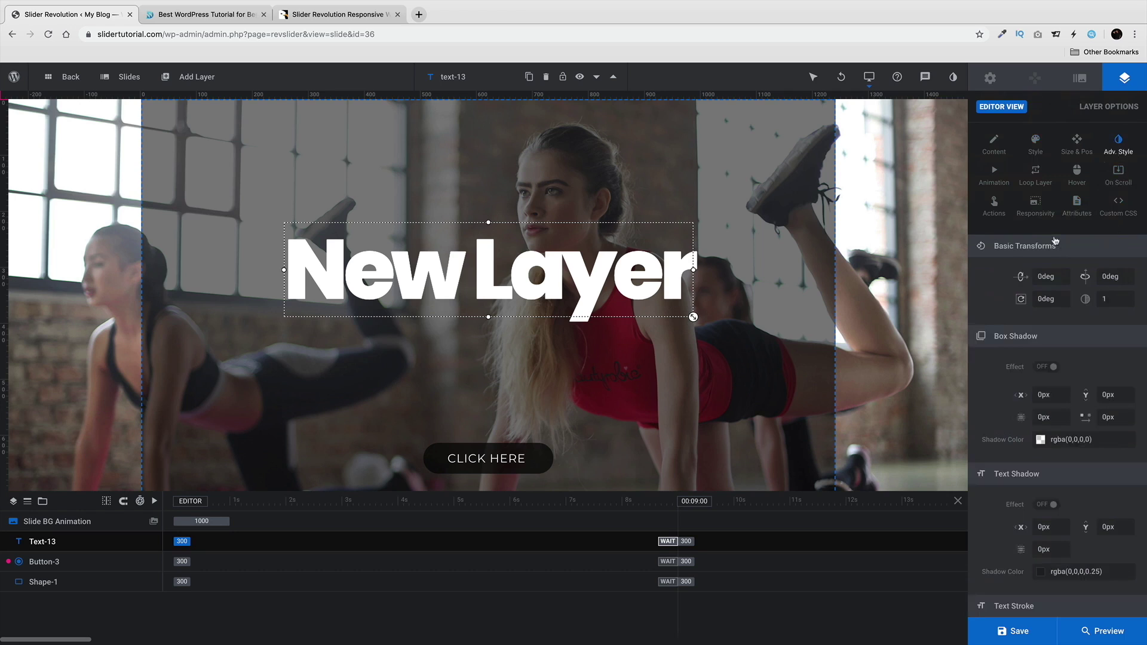
{"action": "left_click", "coordinate": [1050, 367]}
{"action": "left_click", "coordinate": [1045, 276]}
{"action": "type", "text": "45"}
{"action": "key", "text": "Tab"}
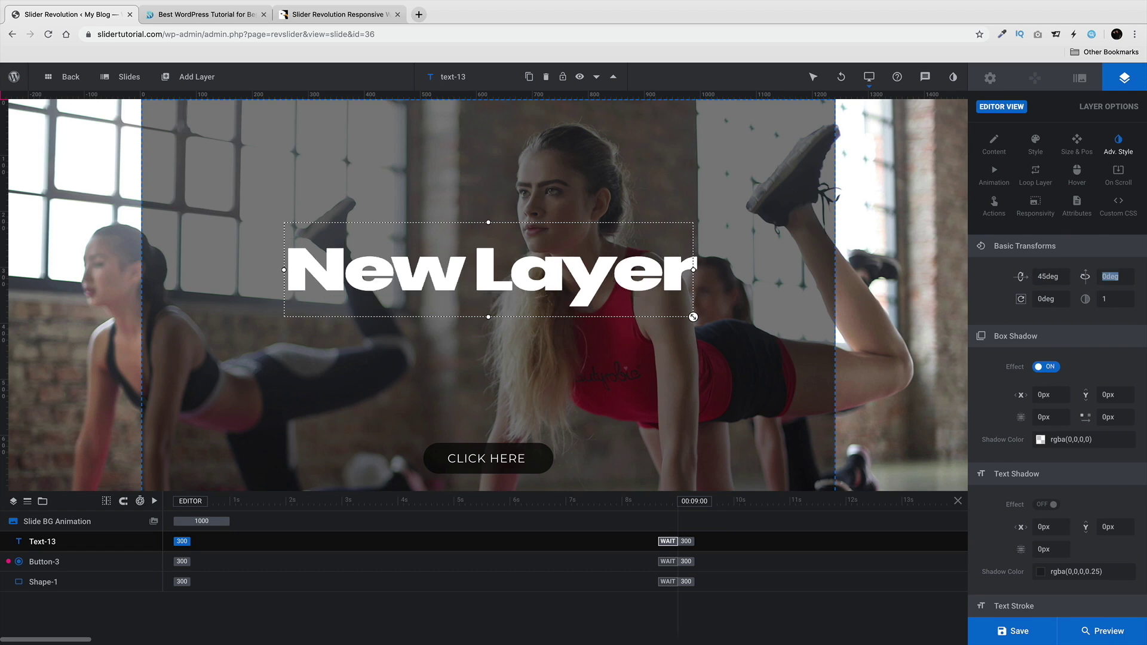
{"action": "type", "text": "43"}
{"action": "key", "text": "Tab"}
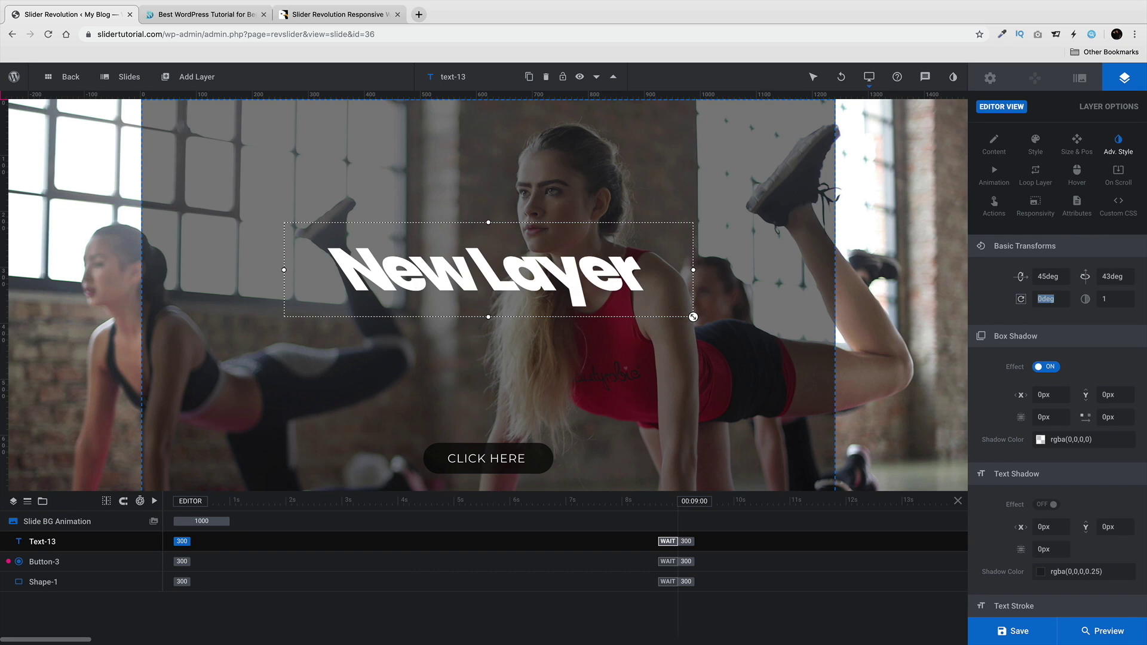
Step: Reset the headline's X and Y rotations to 0 degrees
{"action": "left_click", "coordinate": [1113, 276]}
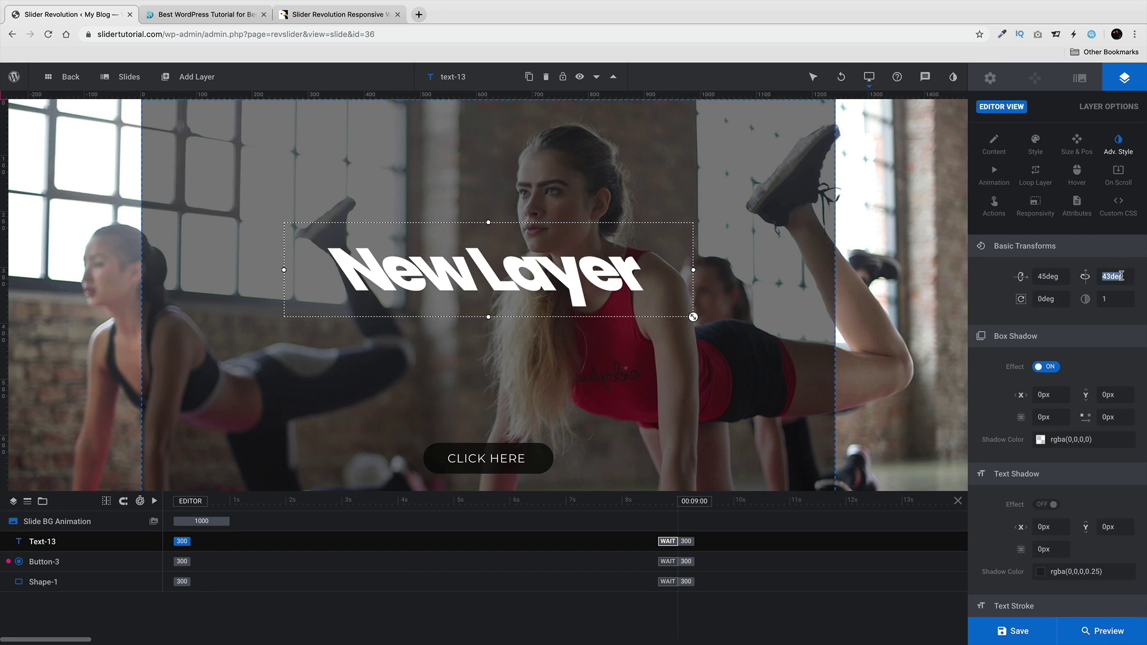
{"action": "key", "text": "BackSpace"}
{"action": "double_click", "coordinate": [1052, 276]}
{"action": "key", "text": "BackSpace"}
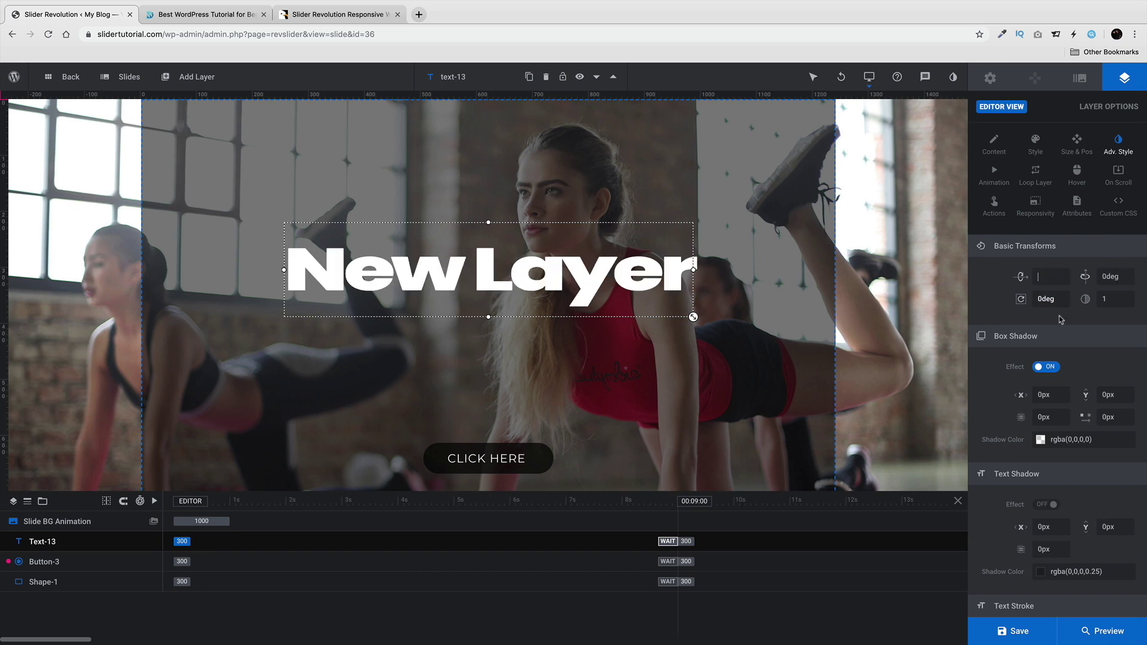
Step: Set the headline's box shadow color to #000000 with X and Y offsets of 5px
{"action": "left_click", "coordinate": [1054, 396]}
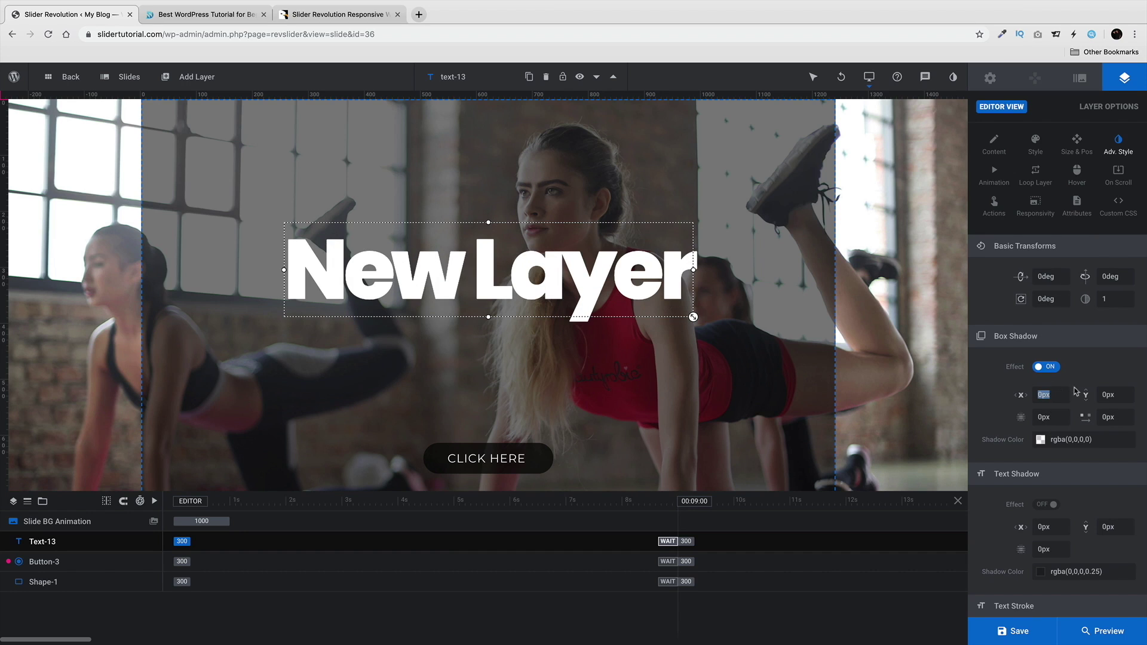
{"action": "left_click", "coordinate": [1041, 440]}
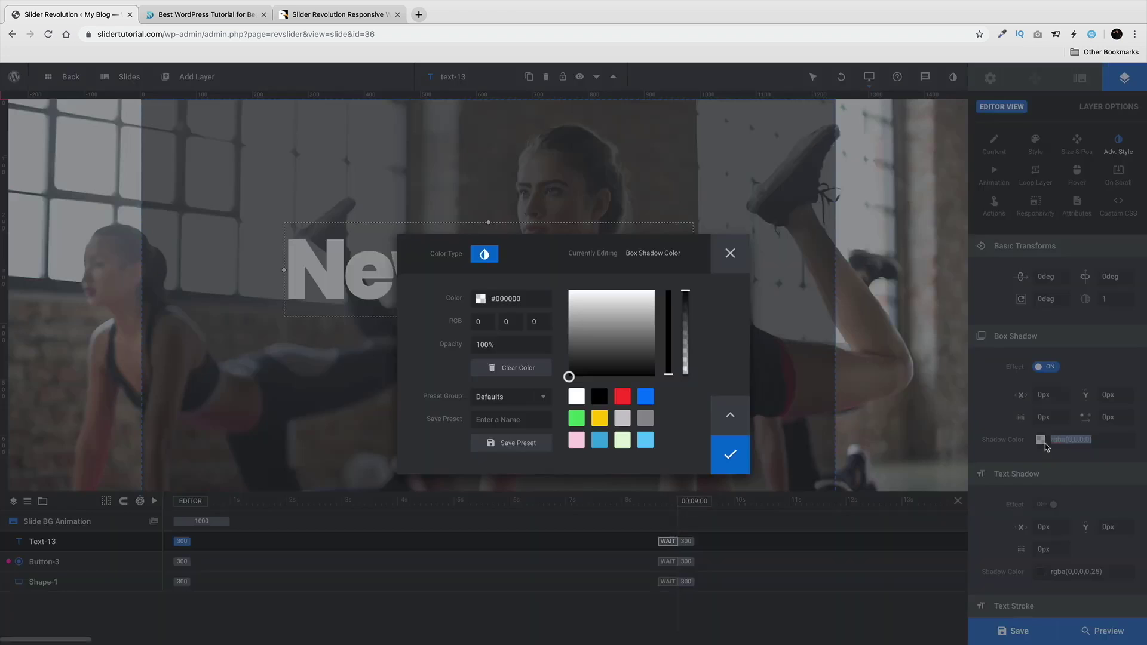
{"action": "left_click", "coordinate": [600, 396]}
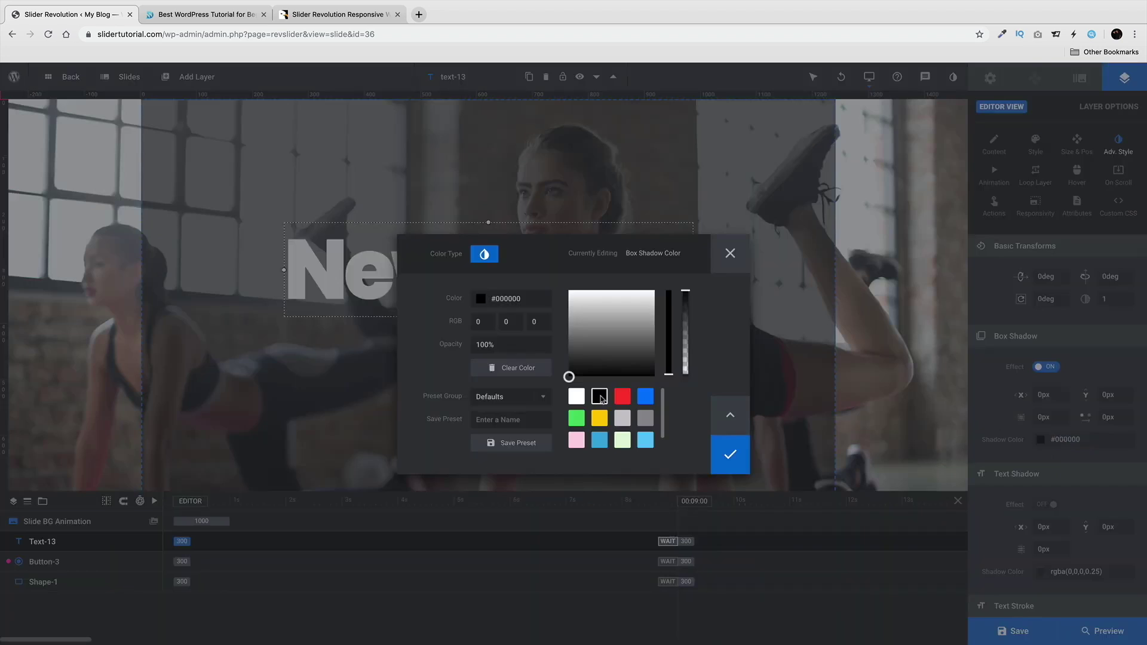
{"action": "left_click", "coordinate": [730, 454]}
{"action": "left_click", "coordinate": [1055, 394]}
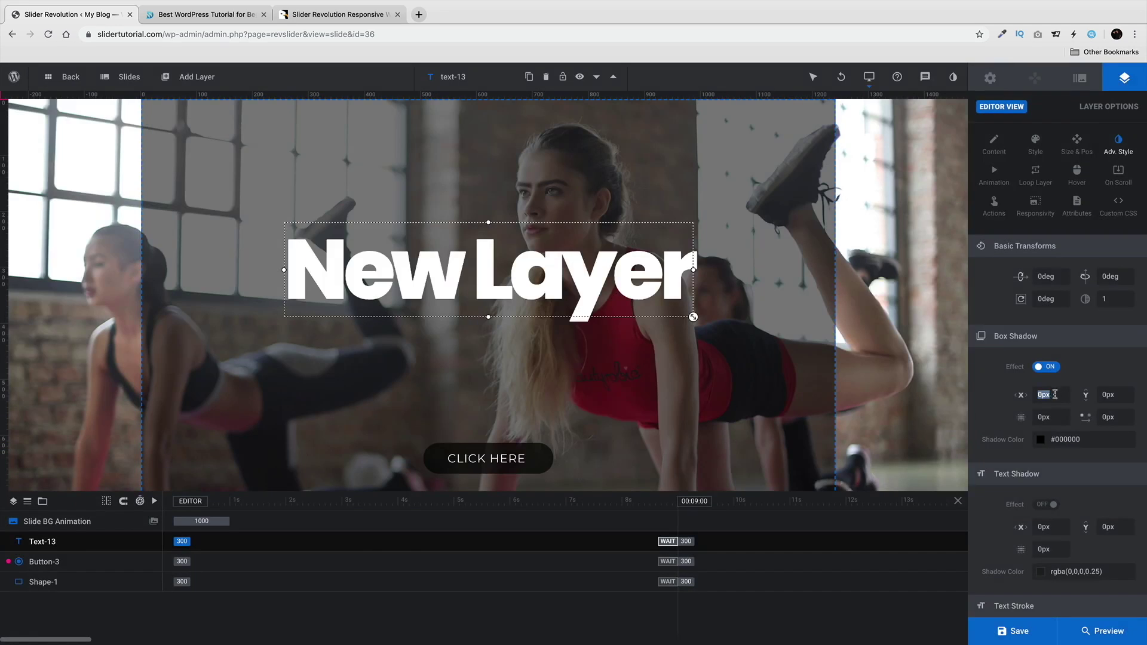
{"action": "type", "text": "5"}
{"action": "key", "text": "Tab"}
{"action": "type", "text": "5"}
{"action": "key", "text": "Tab"}
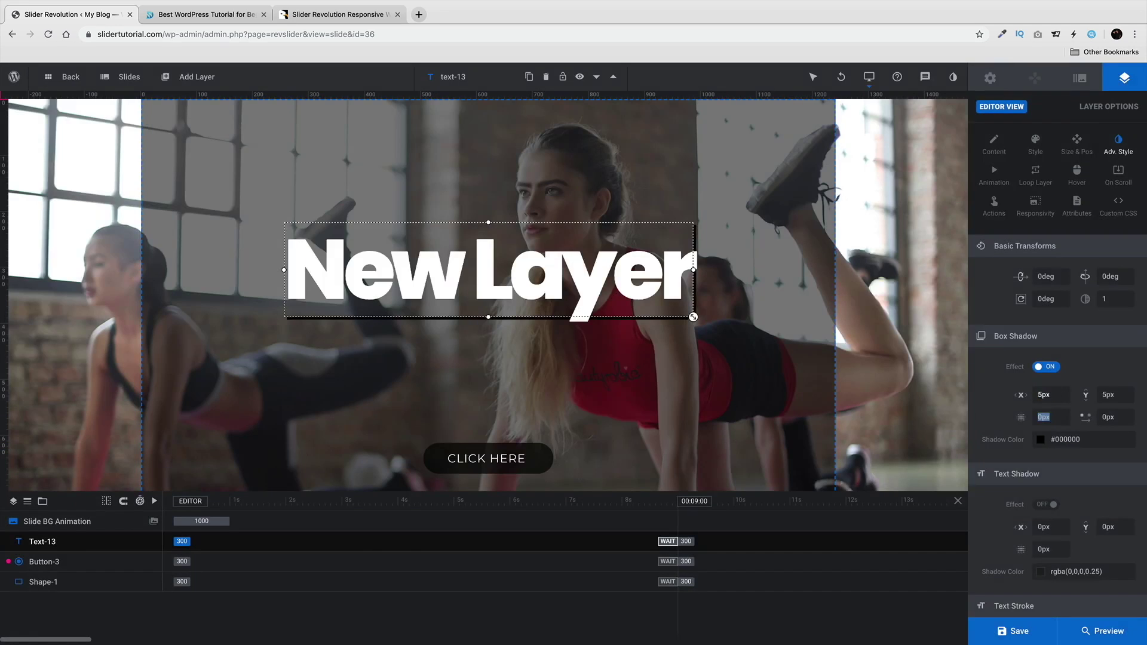
Step: Check the box shadow with the headline deselected, then reselect the text layer and turn the box shadow off
{"action": "left_click", "coordinate": [835, 279]}
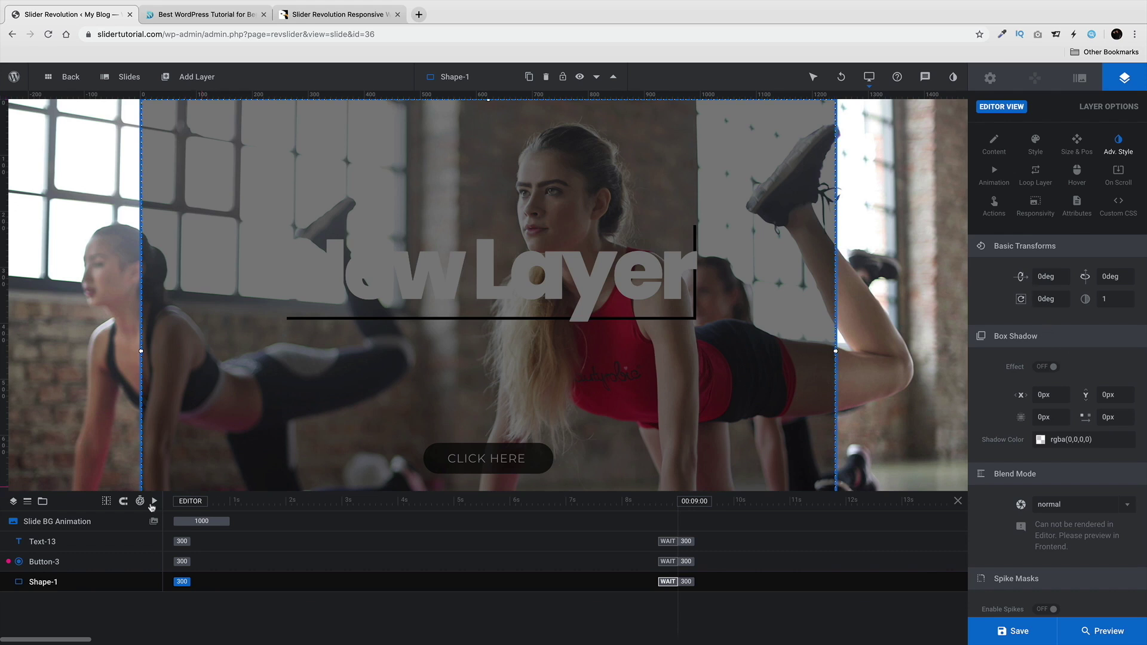
{"action": "left_click", "coordinate": [43, 541]}
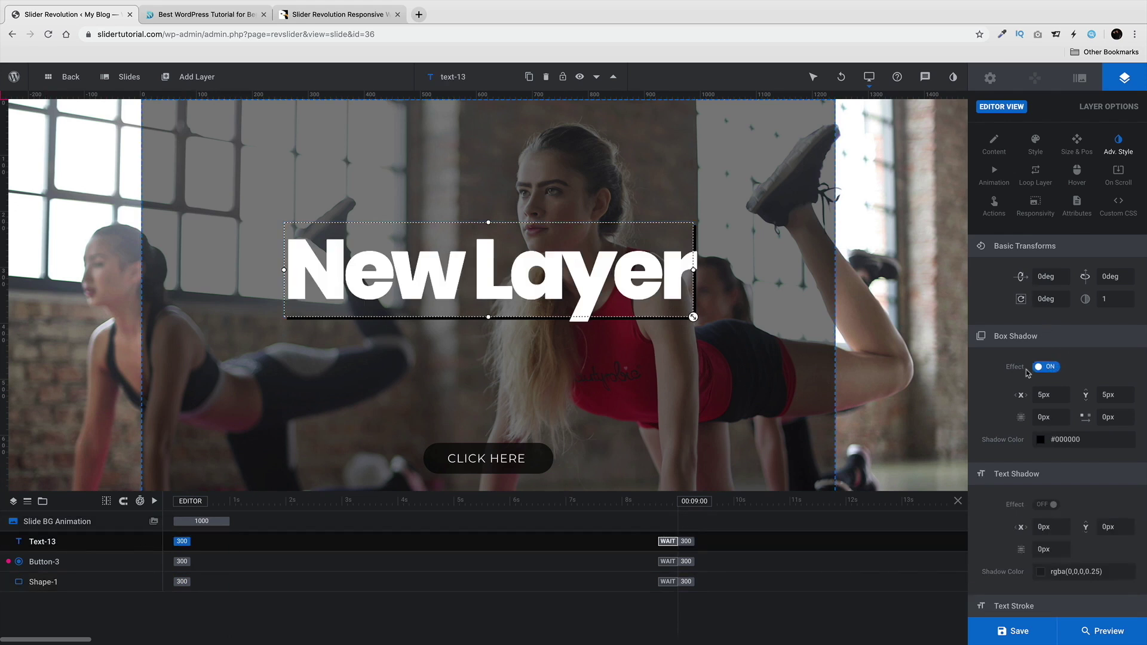
{"action": "left_click", "coordinate": [1045, 368]}
Step: Enable the headline's text shadow and set its shadow color to #000000
{"action": "scroll", "coordinate": [1051, 371], "scroll_direction": "down", "scroll_amount": 3}
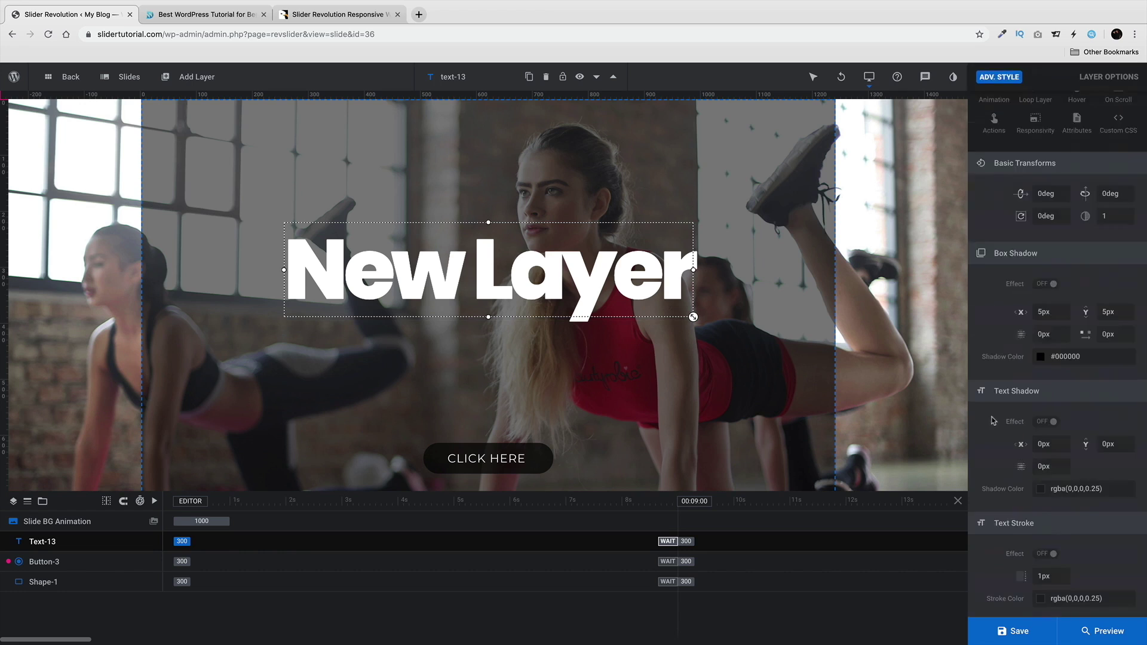
{"action": "left_click", "coordinate": [1049, 334]}
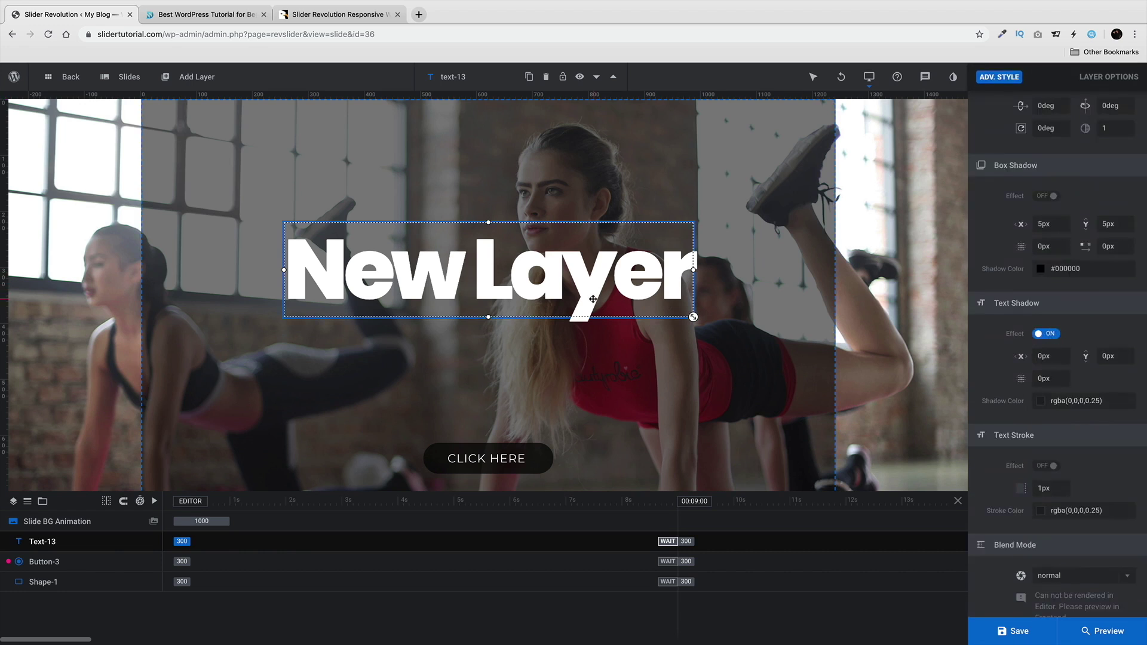
{"action": "left_click", "coordinate": [1073, 401]}
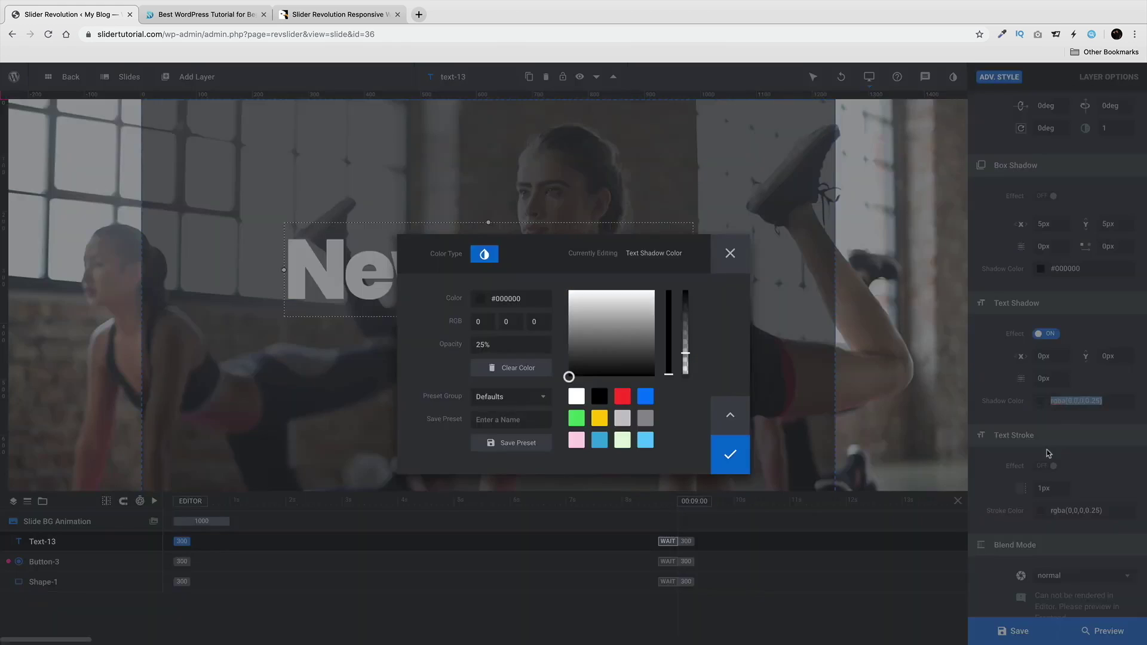
{"action": "left_click", "coordinate": [599, 397]}
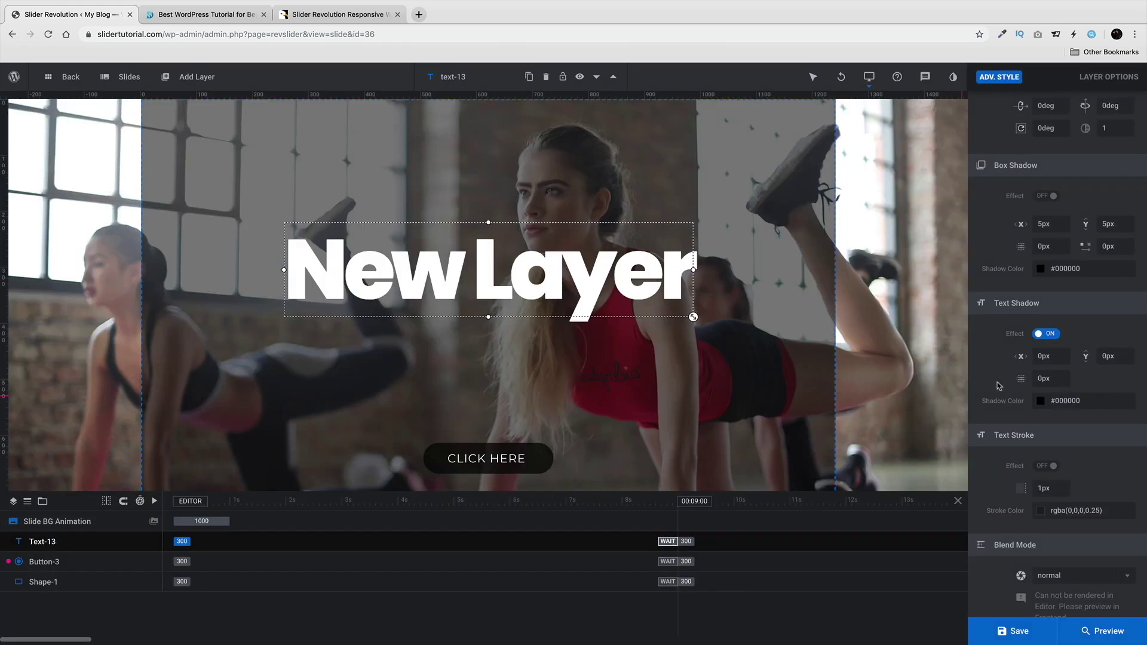
{"action": "left_click", "coordinate": [730, 454]}
Step: Try text shadow blur values of 5px and 15px on the headline
{"action": "double_click", "coordinate": [1050, 356]}
{"action": "double_click", "coordinate": [1046, 378]}
{"action": "type", "text": "5"}
{"action": "key", "text": "Tab"}
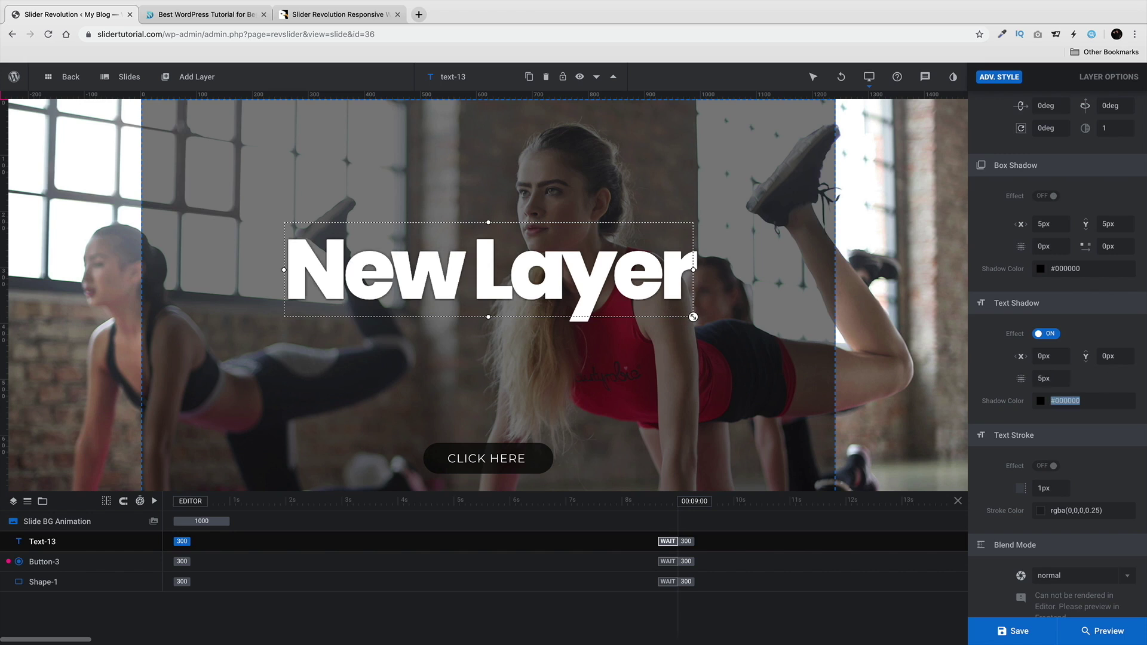
{"action": "double_click", "coordinate": [1049, 379]}
{"action": "type", "text": "15"}
{"action": "key", "text": "Tab"}
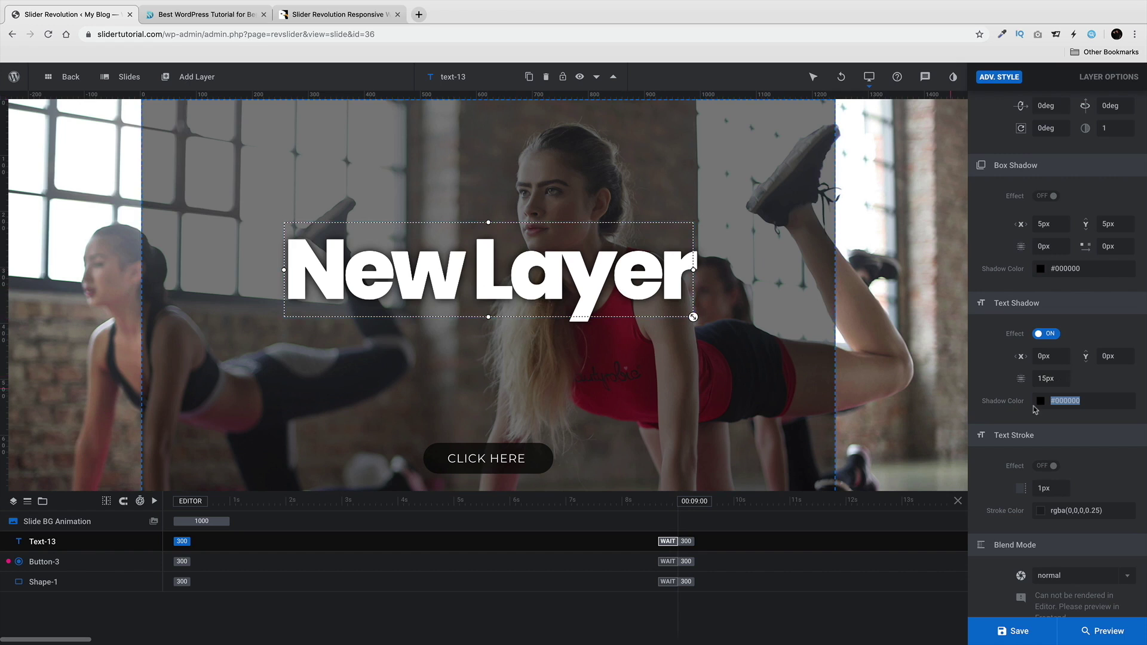
Step: Try a 30px text shadow blur on the headline, and reset the blur to 0px
{"action": "double_click", "coordinate": [1047, 378]}
{"action": "type", "text": "30px"}
{"action": "key", "text": "Tab"}
{"action": "left_click", "coordinate": [1119, 380]}
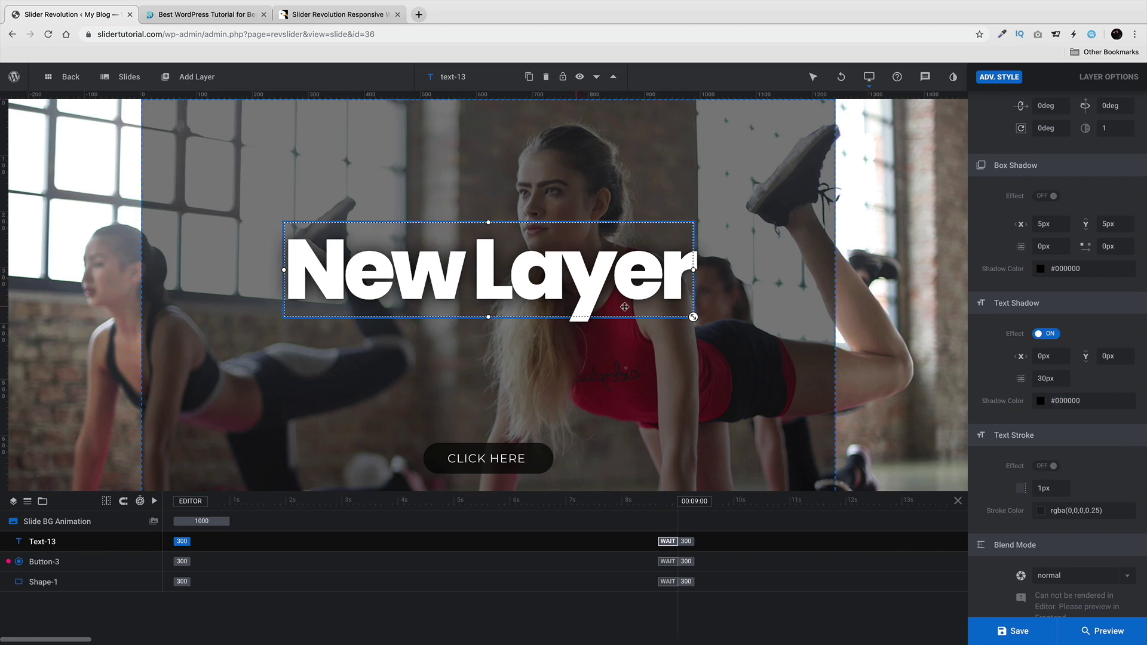
{"action": "double_click", "coordinate": [1053, 378]}
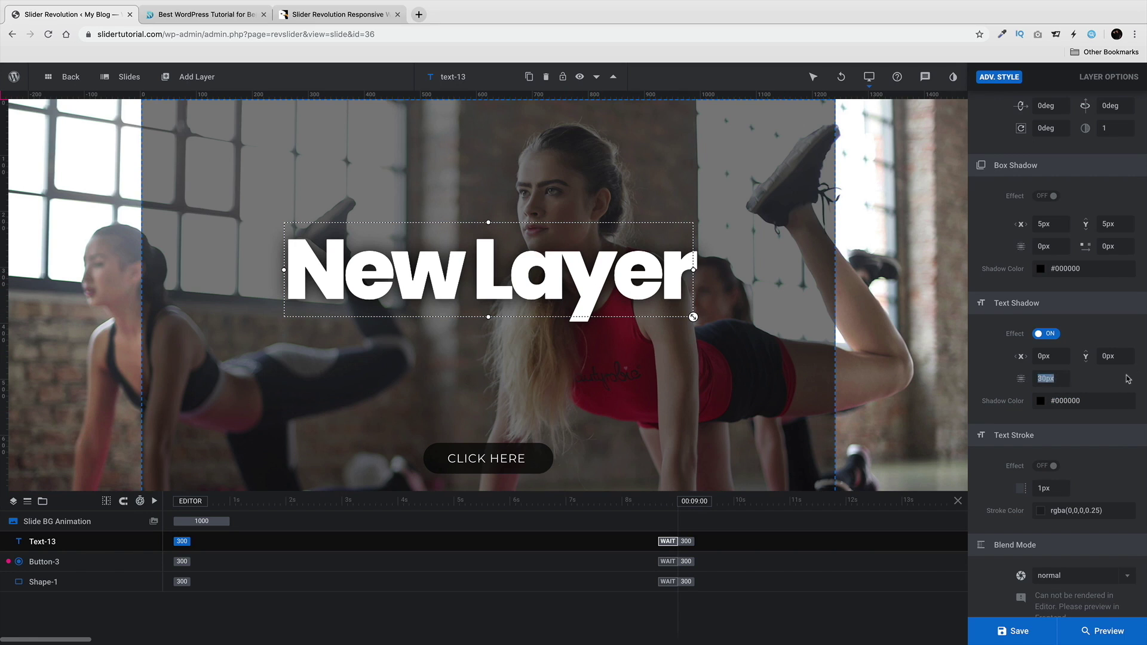
{"action": "type", "text": "0"}
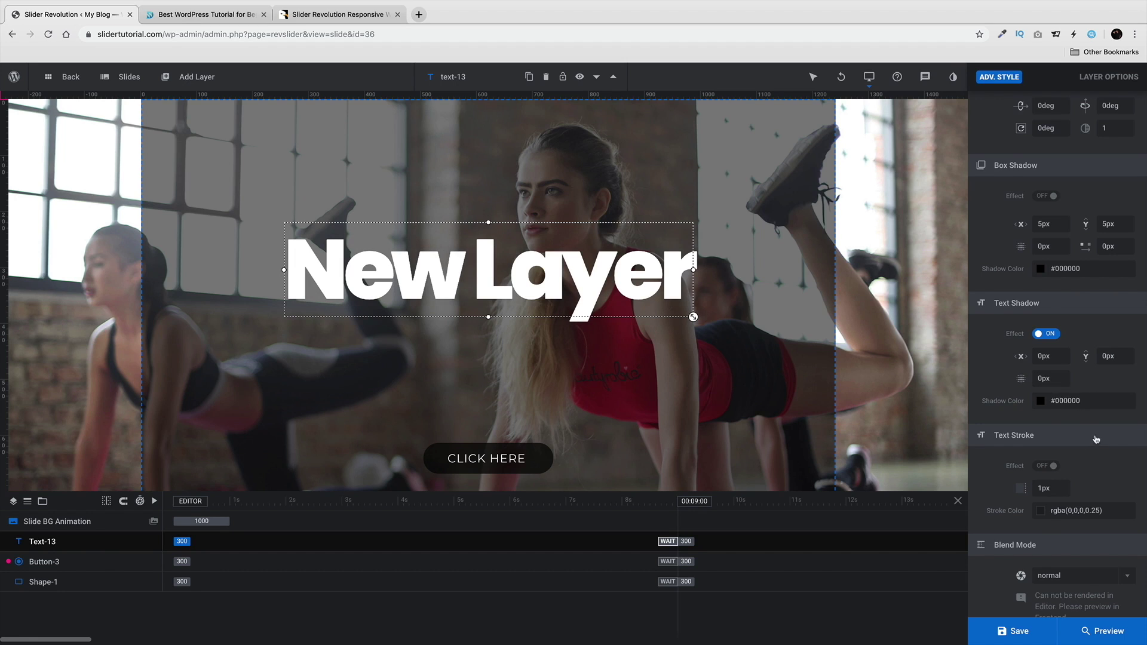
Step: Try a 10px text stroke on the headline, and turn the stroke effect off again
{"action": "scroll", "coordinate": [1095, 433], "scroll_direction": "down", "scroll_amount": 2}
{"action": "left_click", "coordinate": [1047, 375]}
{"action": "double_click", "coordinate": [1063, 400]}
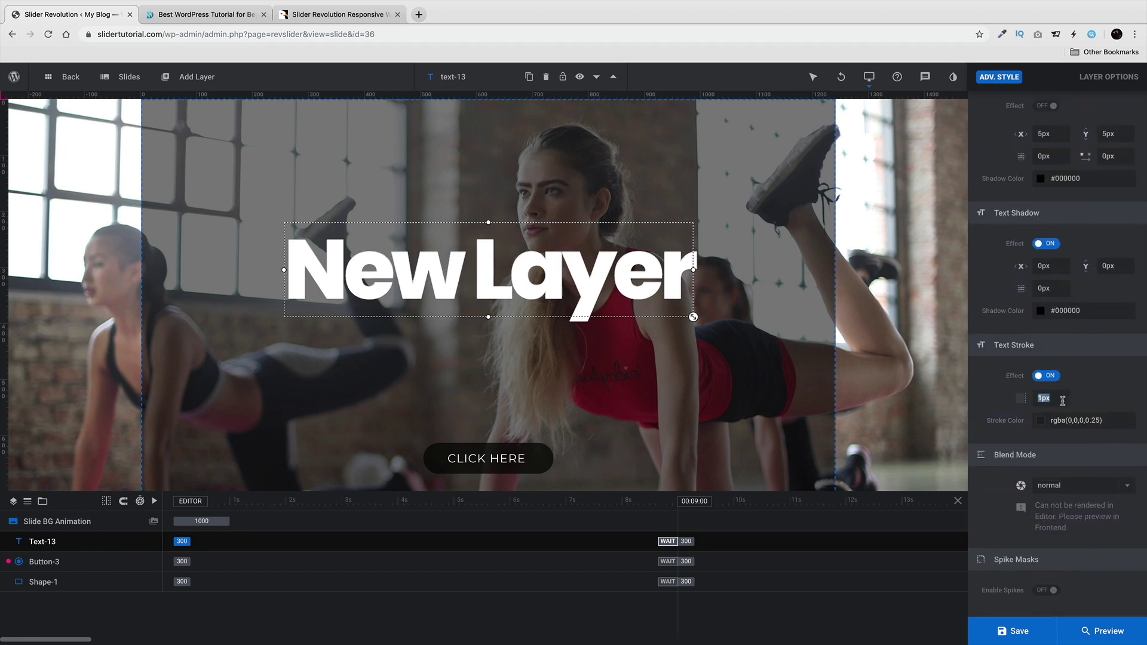
{"action": "type", "text": "1-p"}
{"action": "key", "text": "Tab"}
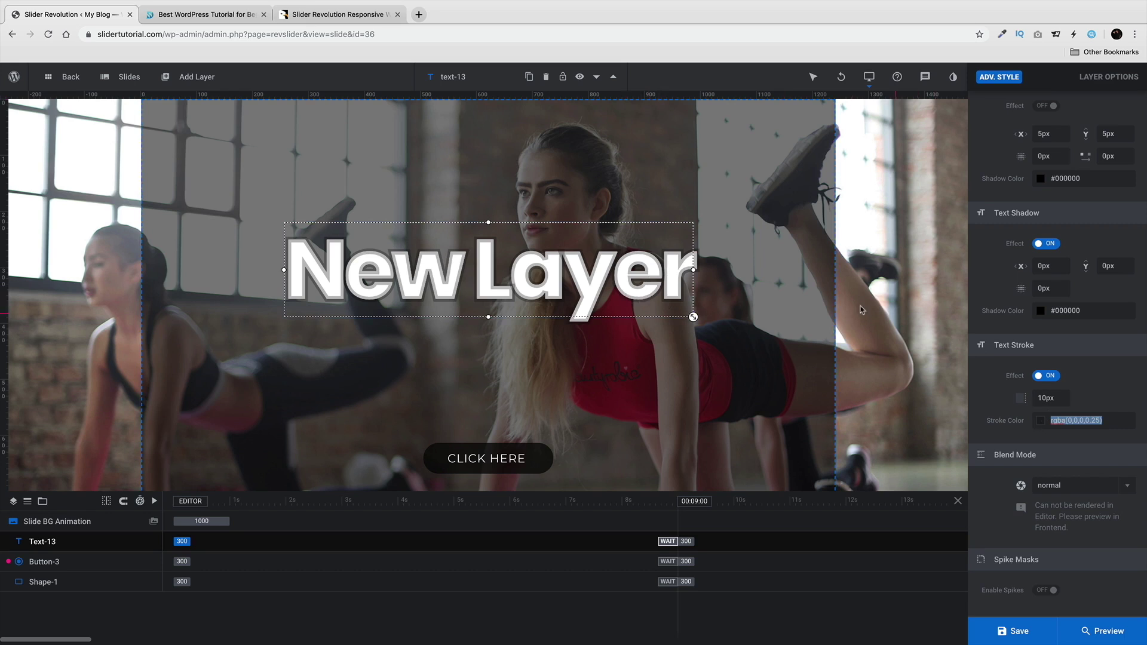
{"action": "left_click", "coordinate": [1035, 379]}
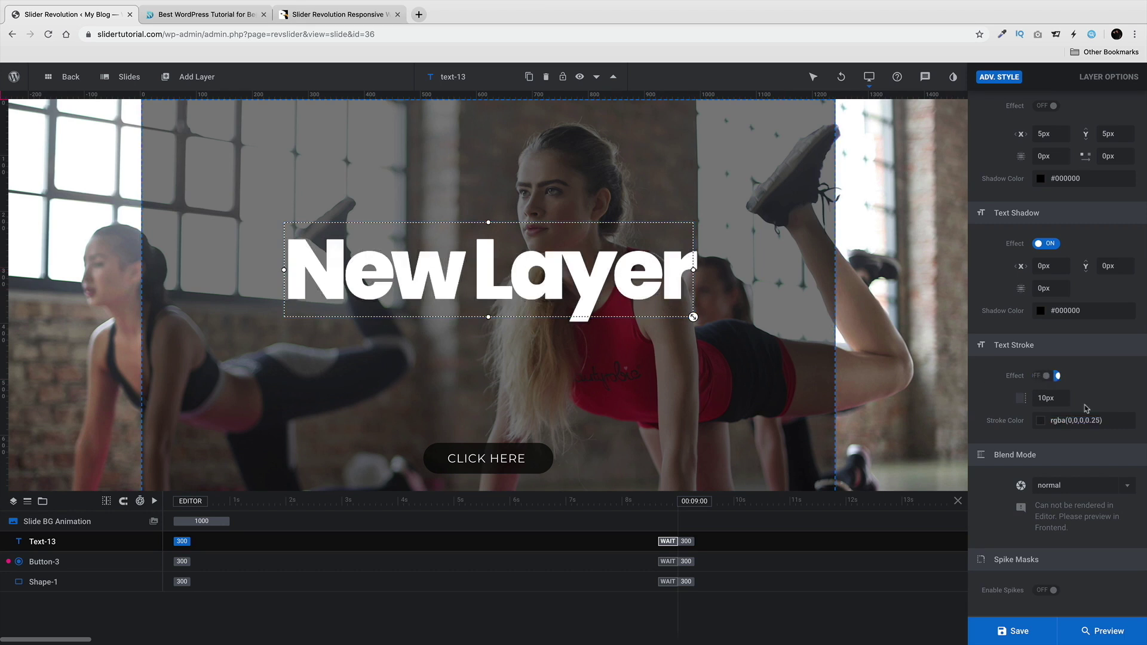
Step: Try the multiply, darken, saturation, color and difference blend modes on the headline, and restore the mode to normal
{"action": "scroll", "coordinate": [1098, 392], "scroll_direction": "down", "scroll_amount": 3}
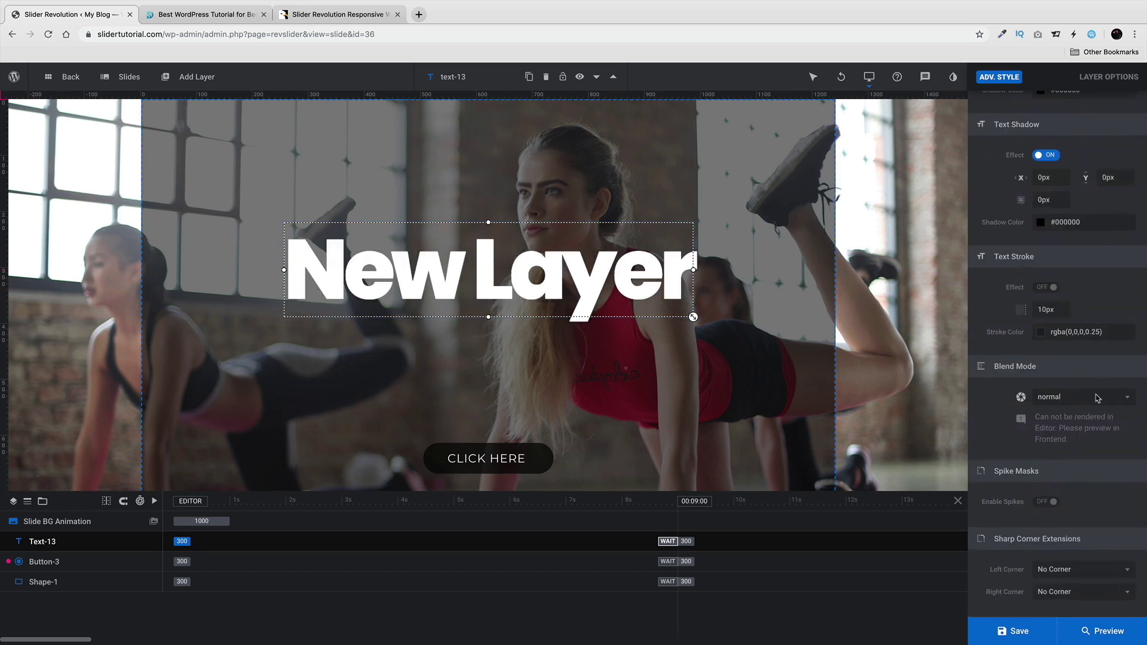
{"action": "left_click", "coordinate": [1099, 397]}
{"action": "left_click", "coordinate": [1098, 442]}
{"action": "left_click", "coordinate": [1091, 397]}
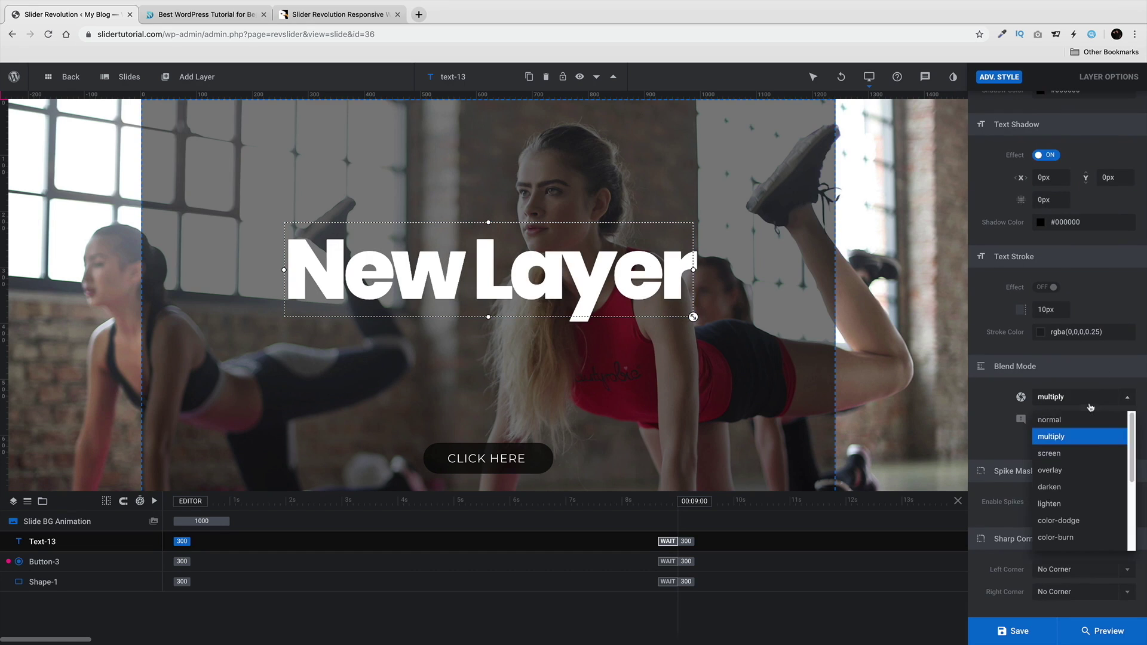
{"action": "left_click", "coordinate": [1096, 487]}
{"action": "left_click", "coordinate": [1084, 399]}
{"action": "scroll", "coordinate": [1090, 478], "scroll_direction": "down", "scroll_amount": 3}
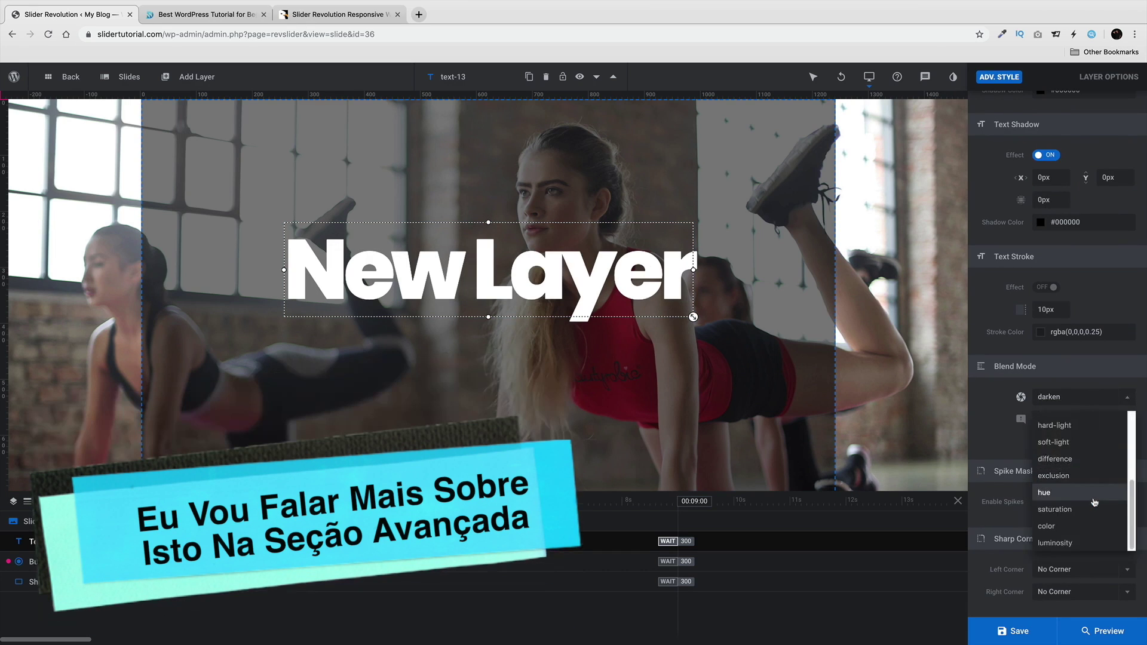
{"action": "left_click", "coordinate": [1095, 503]}
{"action": "left_click", "coordinate": [1084, 402]}
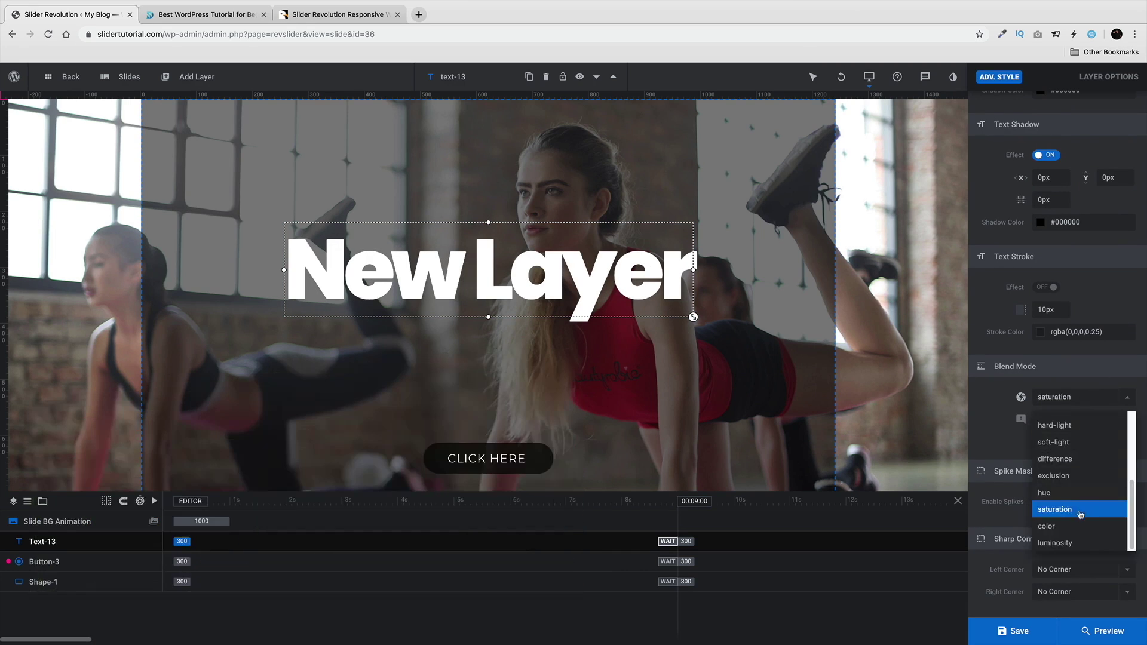
{"action": "left_click", "coordinate": [1079, 527]}
{"action": "left_click", "coordinate": [1073, 397]}
{"action": "left_click", "coordinate": [1098, 459]}
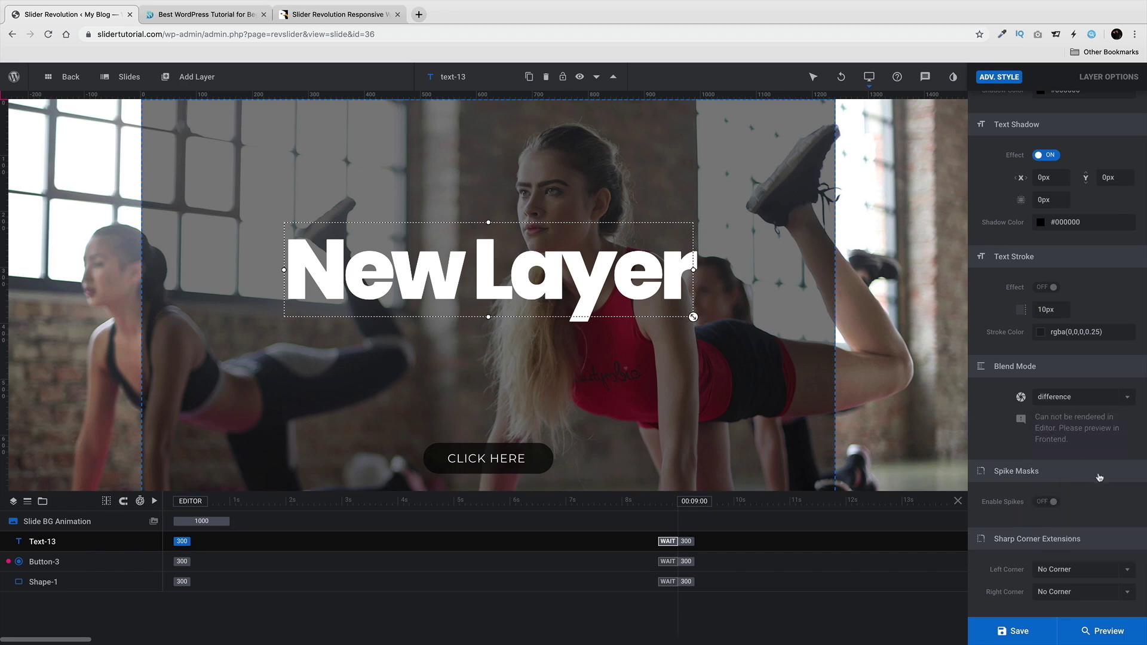
{"action": "left_click", "coordinate": [1078, 396]}
{"action": "left_click", "coordinate": [1066, 420]}
Step: Enable spike masks on the headline with 1 Spike Top at 50px width for the left spike and 1 Spike Bottom for the right
{"action": "left_click", "coordinate": [1051, 502]}
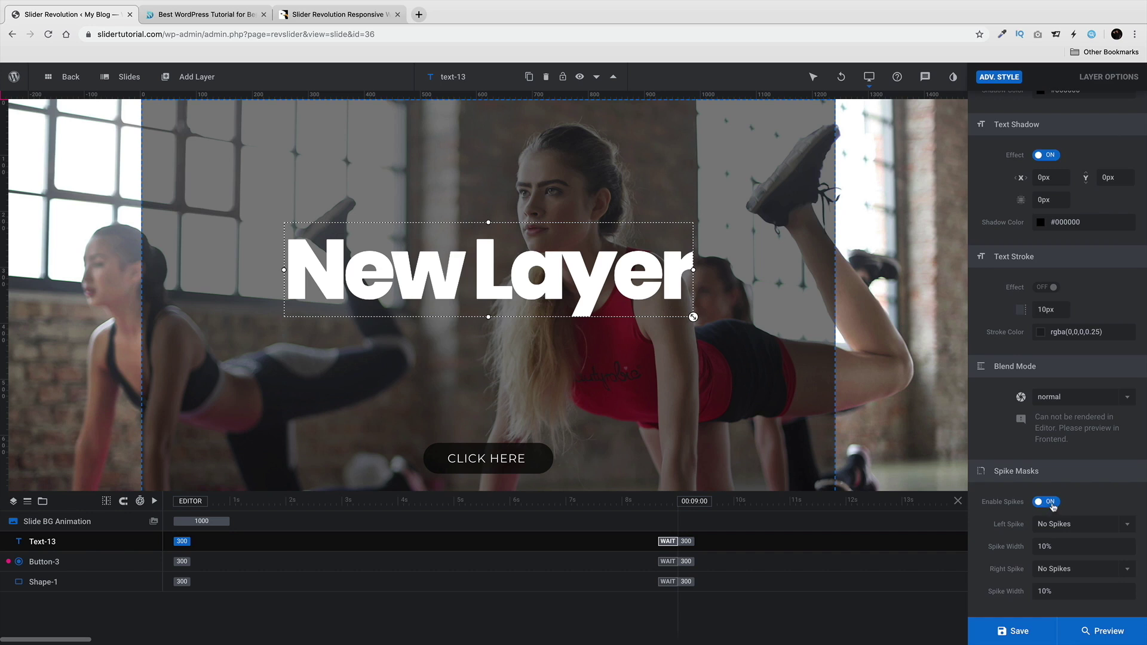
{"action": "scroll", "coordinate": [1053, 506], "scroll_direction": "down", "scroll_amount": 2}
{"action": "left_click", "coordinate": [1076, 457]}
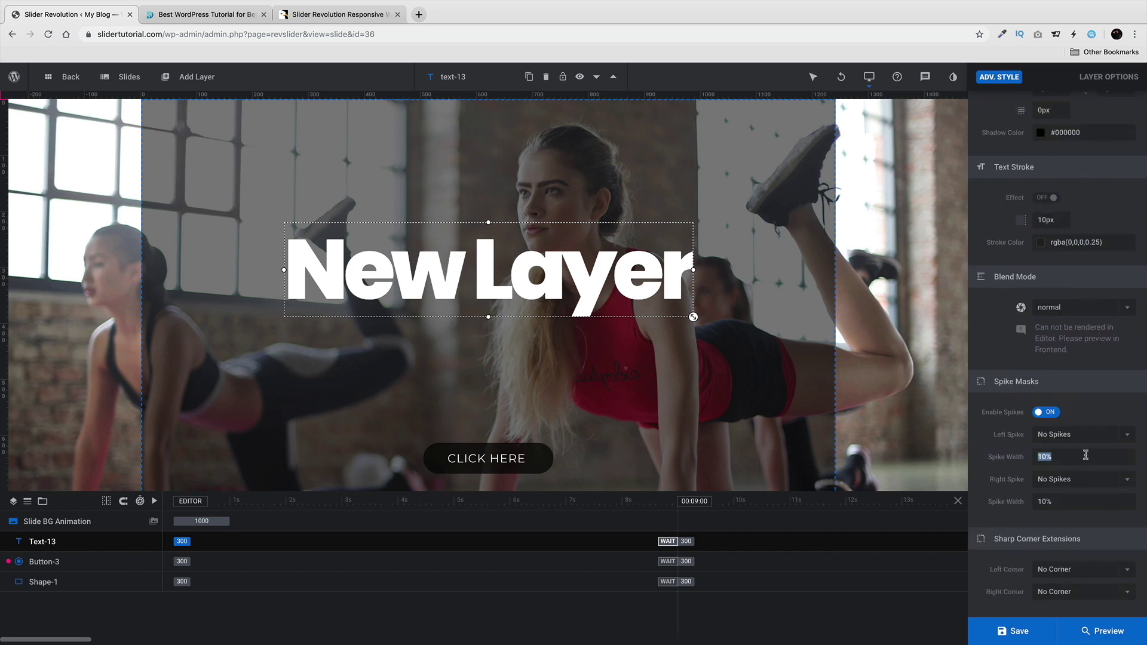
{"action": "type", "text": "50px"}
{"action": "left_click", "coordinate": [1083, 435]}
{"action": "left_click", "coordinate": [1085, 475]}
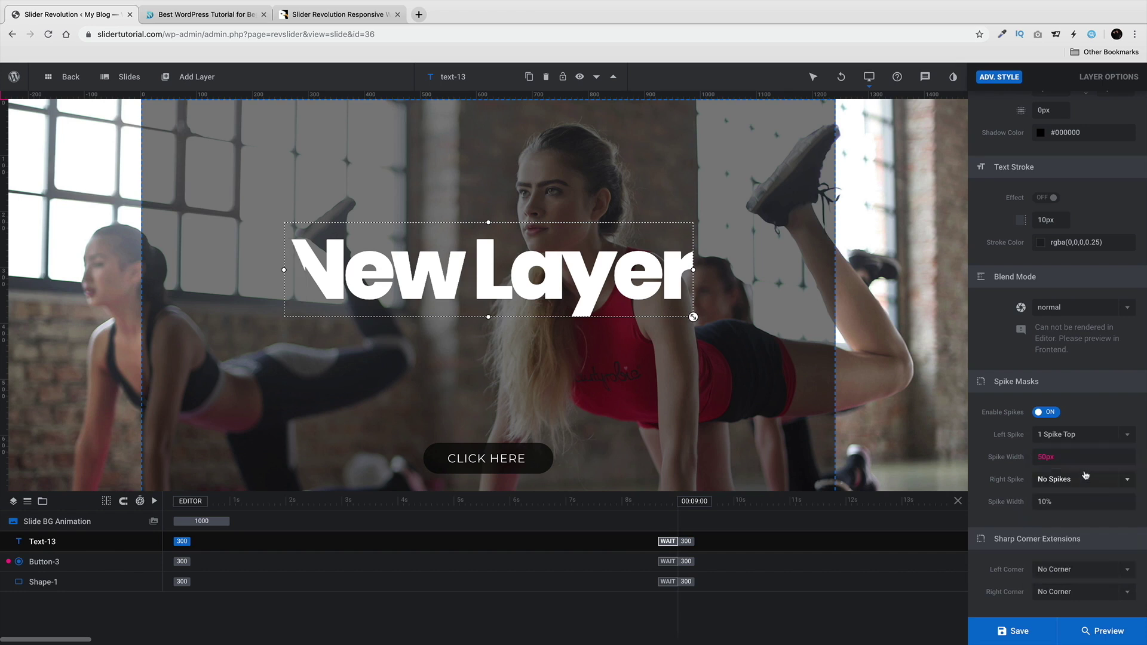
{"action": "left_click", "coordinate": [1085, 477]}
{"action": "left_click", "coordinate": [1083, 552]}
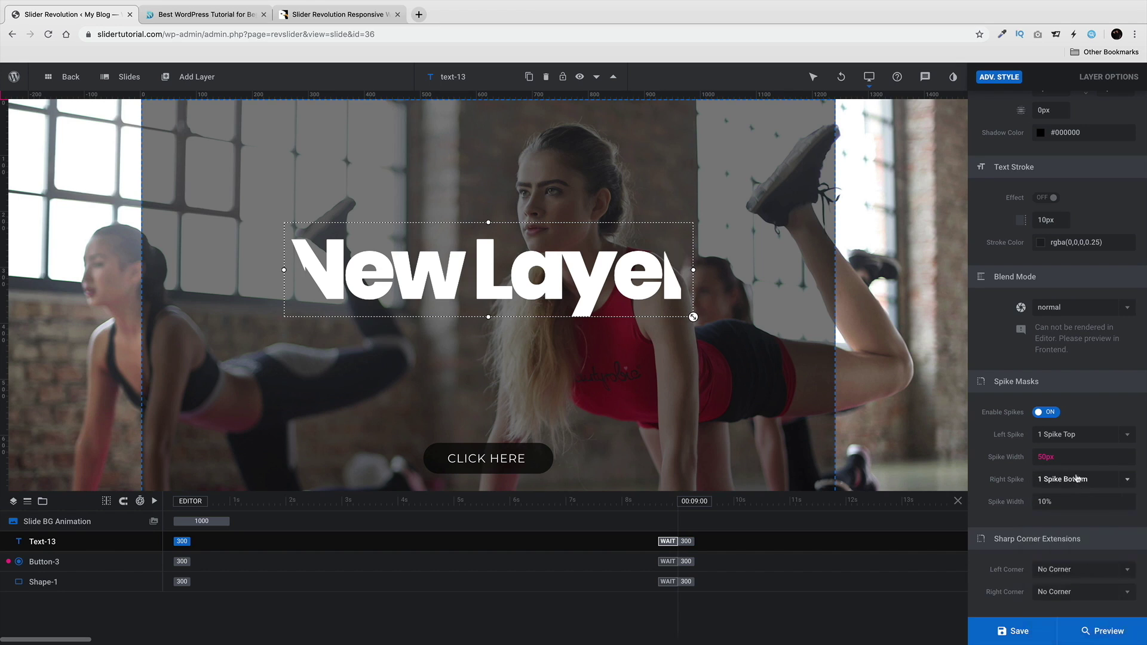
Step: Try a 10% left spike width with Three Spikes left and Four Spikes right, and turn the spike masks off
{"action": "left_click", "coordinate": [1077, 459]}
{"action": "type", "text": "10"}
{"action": "left_click", "coordinate": [1070, 479]}
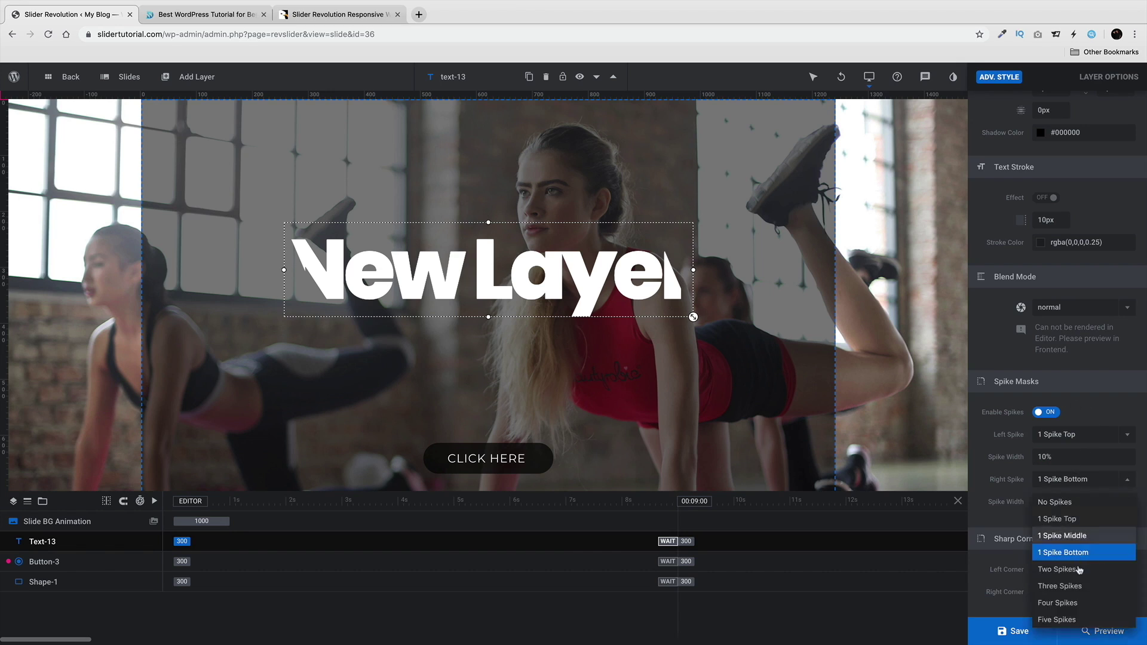
{"action": "left_click", "coordinate": [1079, 599]}
{"action": "left_click", "coordinate": [1067, 434]}
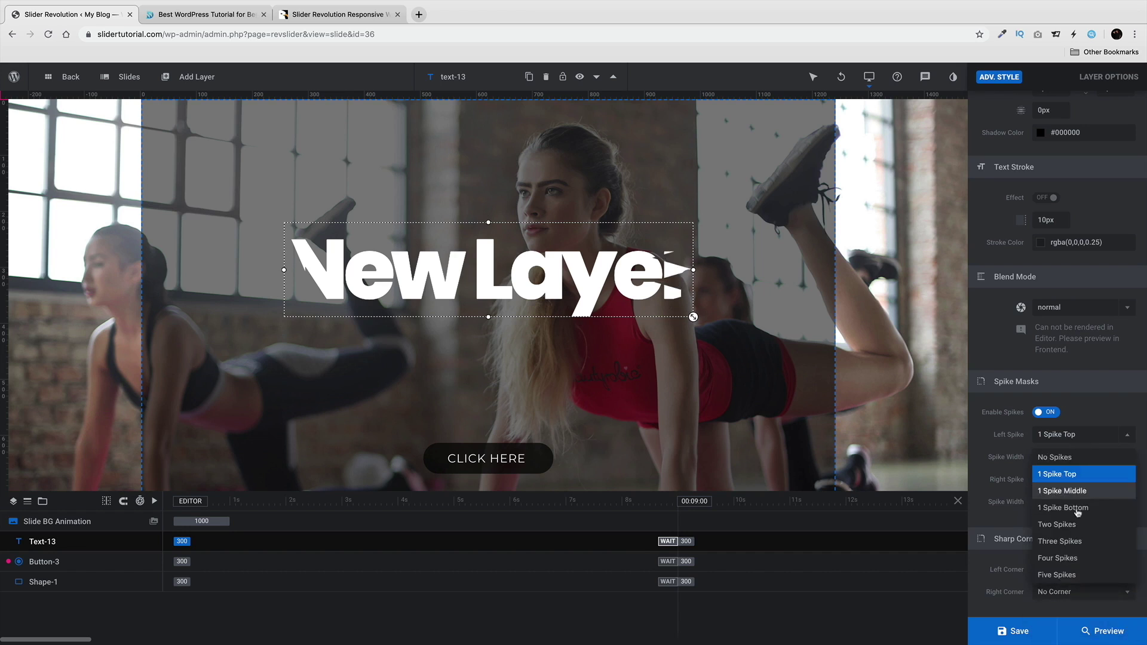
{"action": "left_click", "coordinate": [1077, 540]}
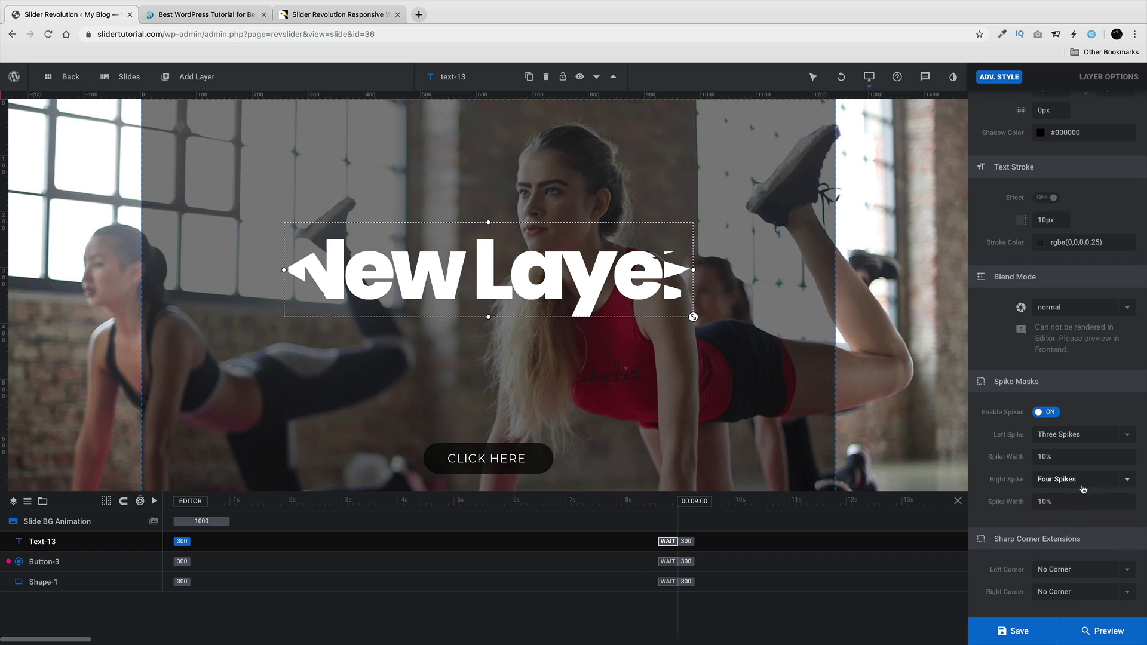
{"action": "left_click", "coordinate": [1051, 413]}
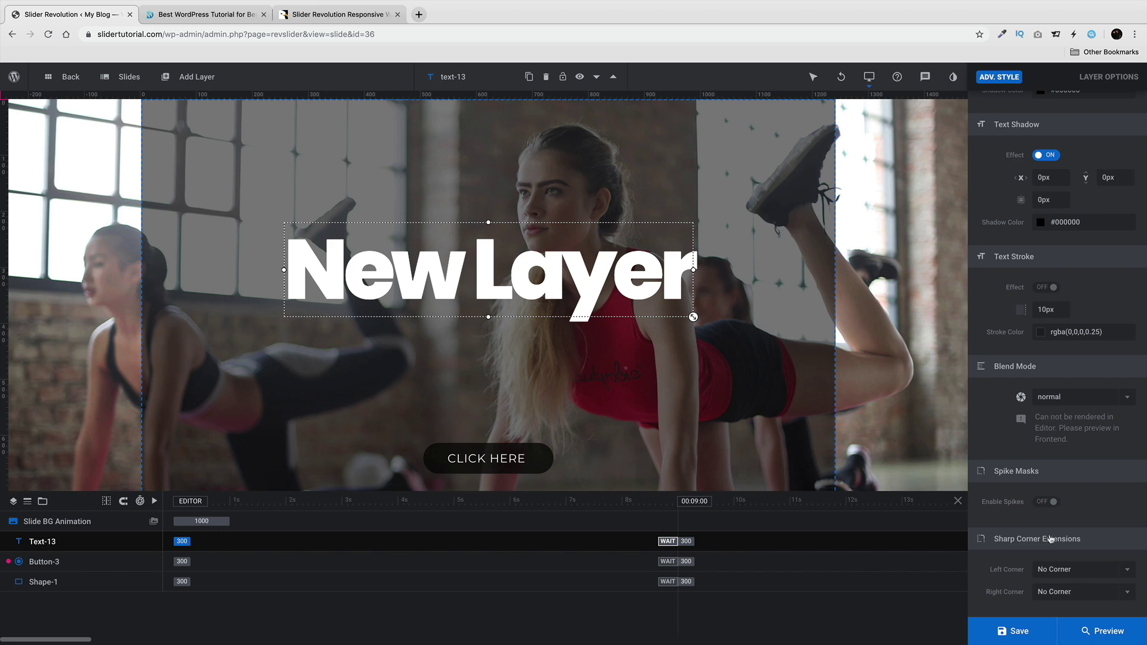
Step: Open the animation settings for the headline text layer
{"action": "scroll", "coordinate": [1050, 539], "scroll_direction": "up", "scroll_amount": 5}
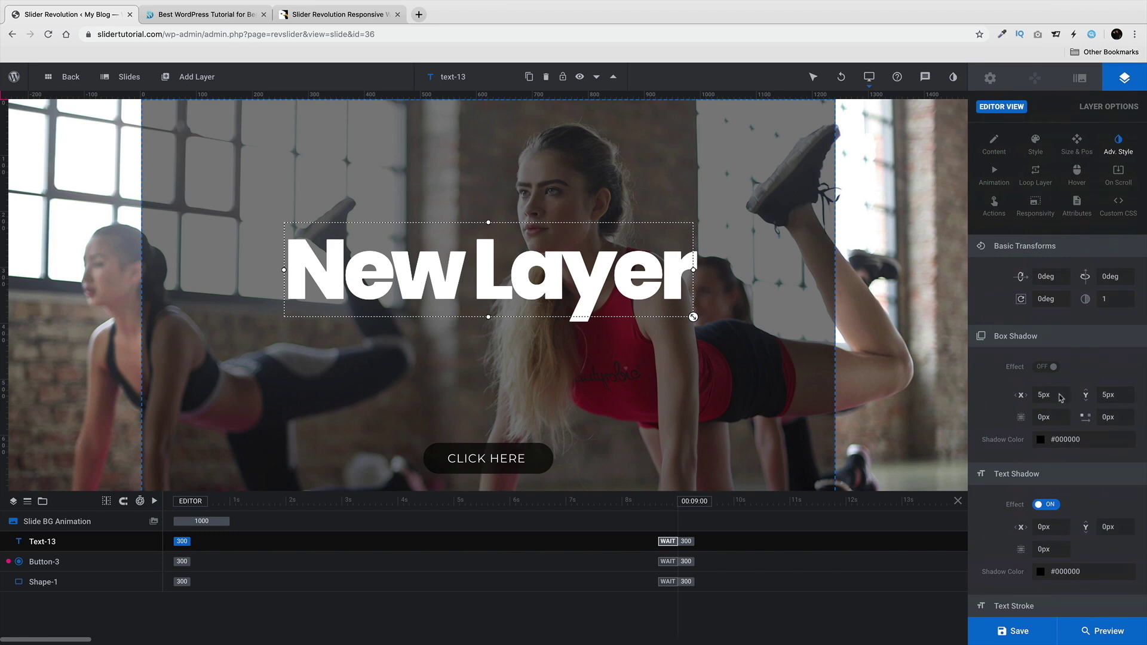
{"action": "left_click", "coordinate": [995, 183]}
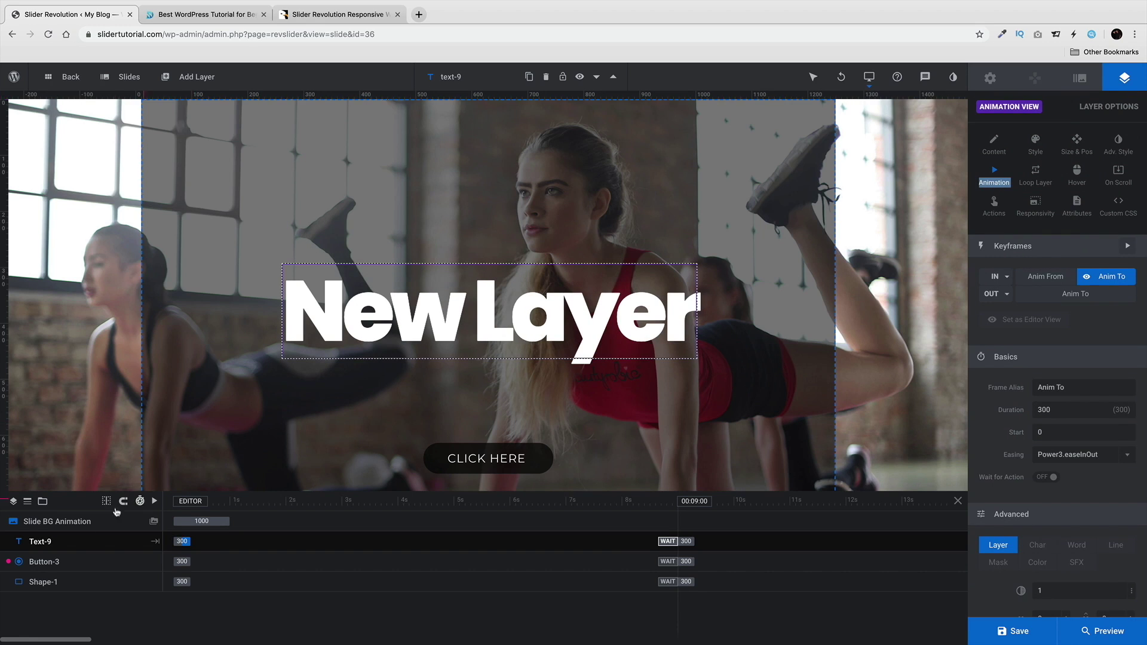
{"action": "left_click", "coordinate": [45, 545]}
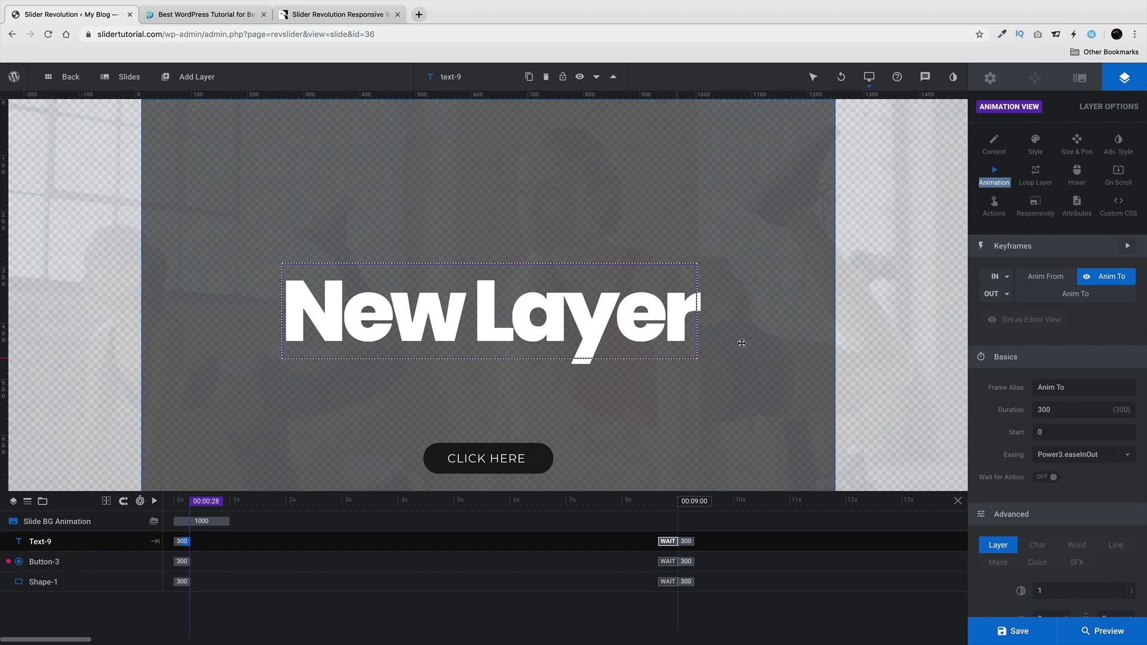
Step: Try the Letters Fly In From Left, Right, Top and Bottom presets as the headline's entrance animation
{"action": "left_click", "coordinate": [1005, 278]}
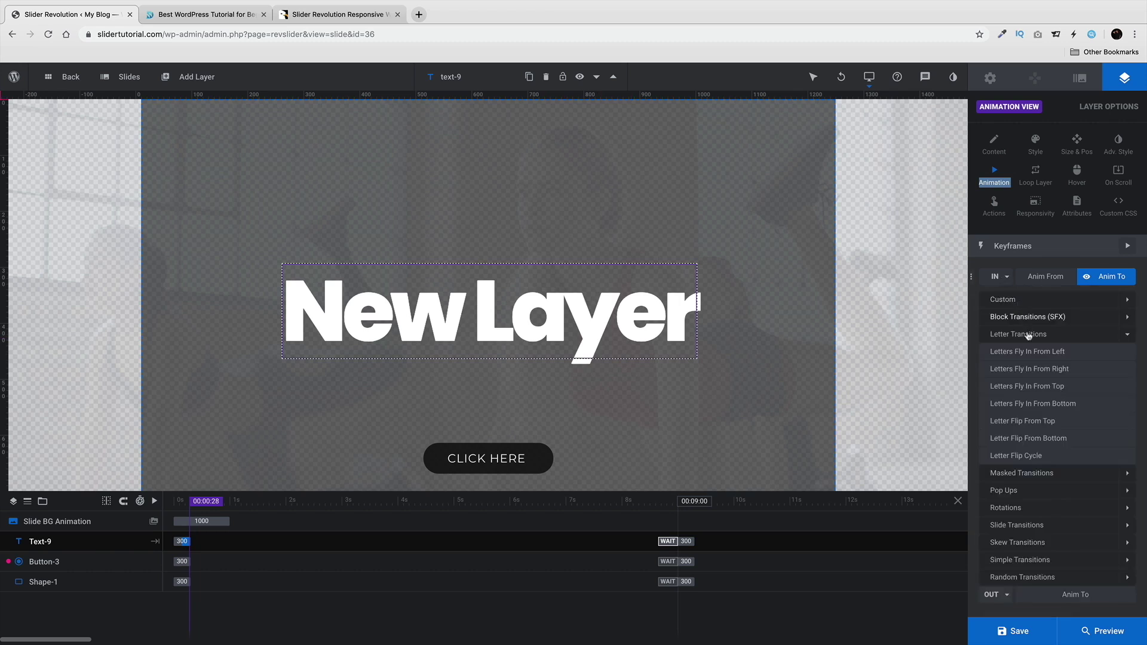
{"action": "left_click", "coordinate": [1030, 354]}
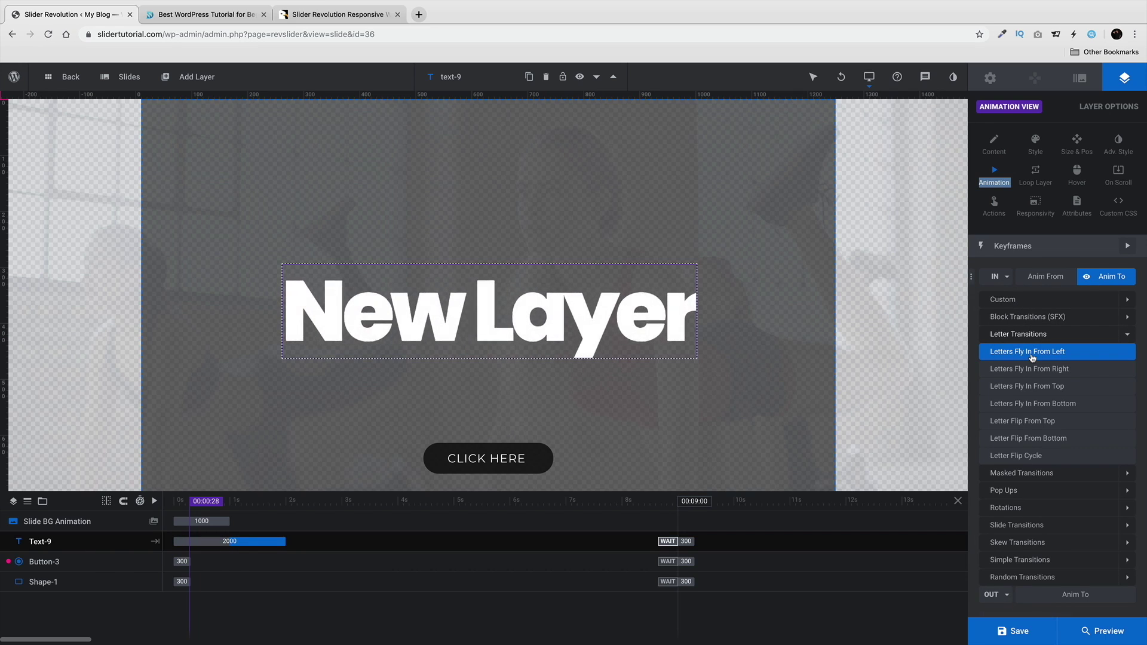
{"action": "left_click", "coordinate": [1037, 369]}
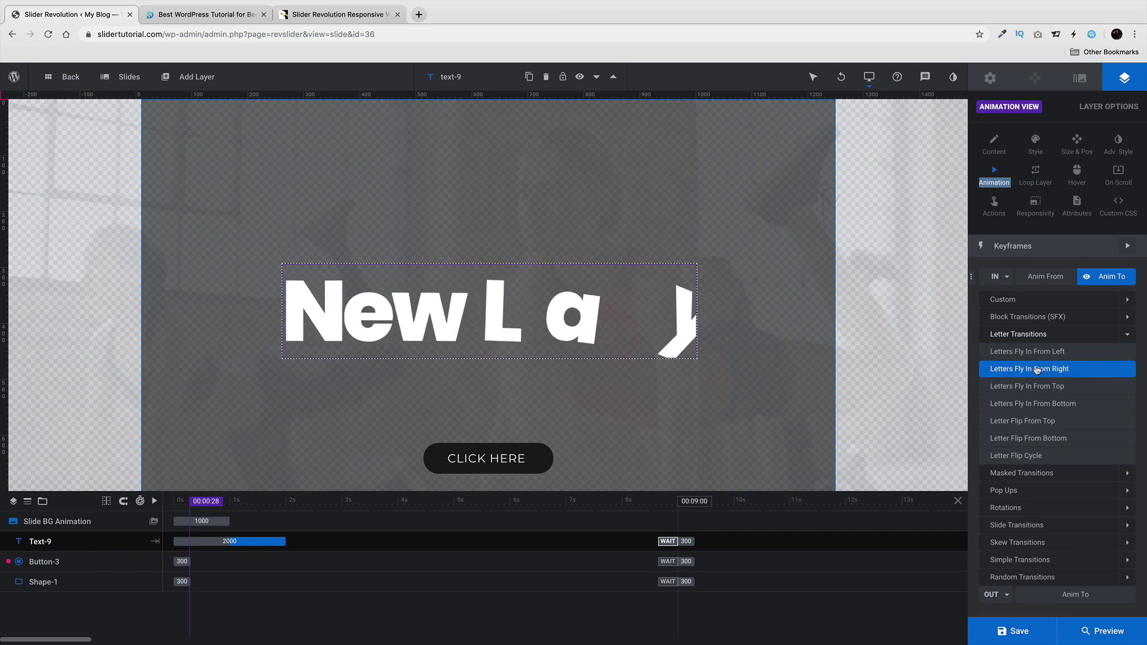
{"action": "left_click", "coordinate": [1042, 389]}
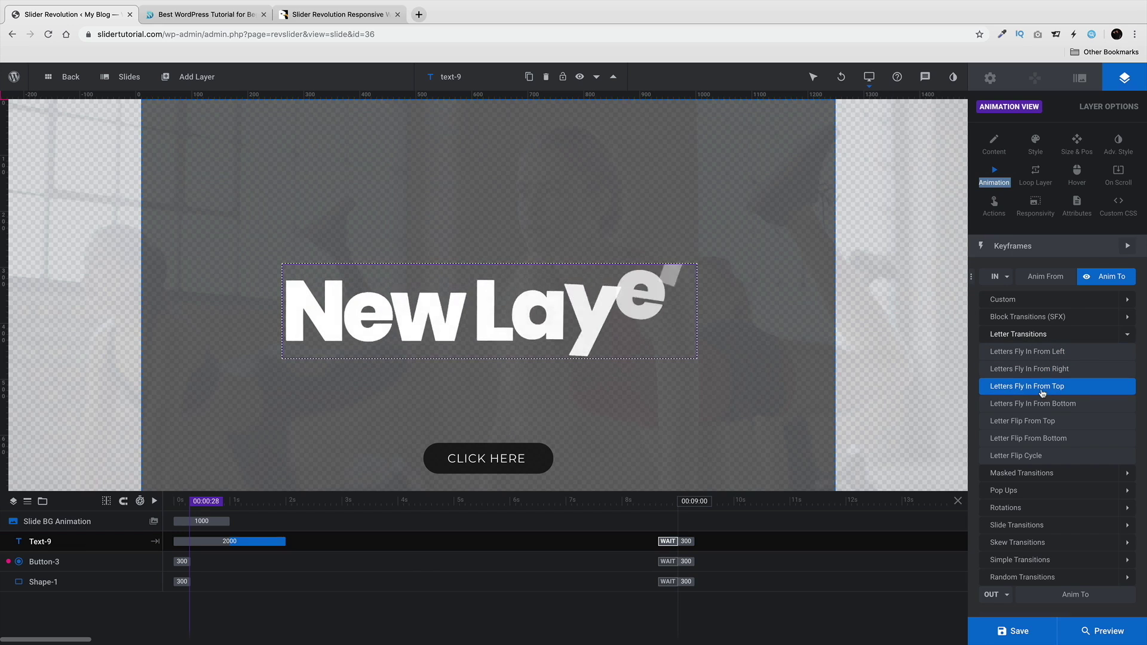
{"action": "left_click", "coordinate": [1043, 403]}
Step: Try the rotation presets Flip From Bottom, Flip From Top, Rotate In From Bottom v2 and Rotate In From Bottom on the headline's entrance
{"action": "scroll", "coordinate": [1043, 526], "scroll_direction": "down", "scroll_amount": 2}
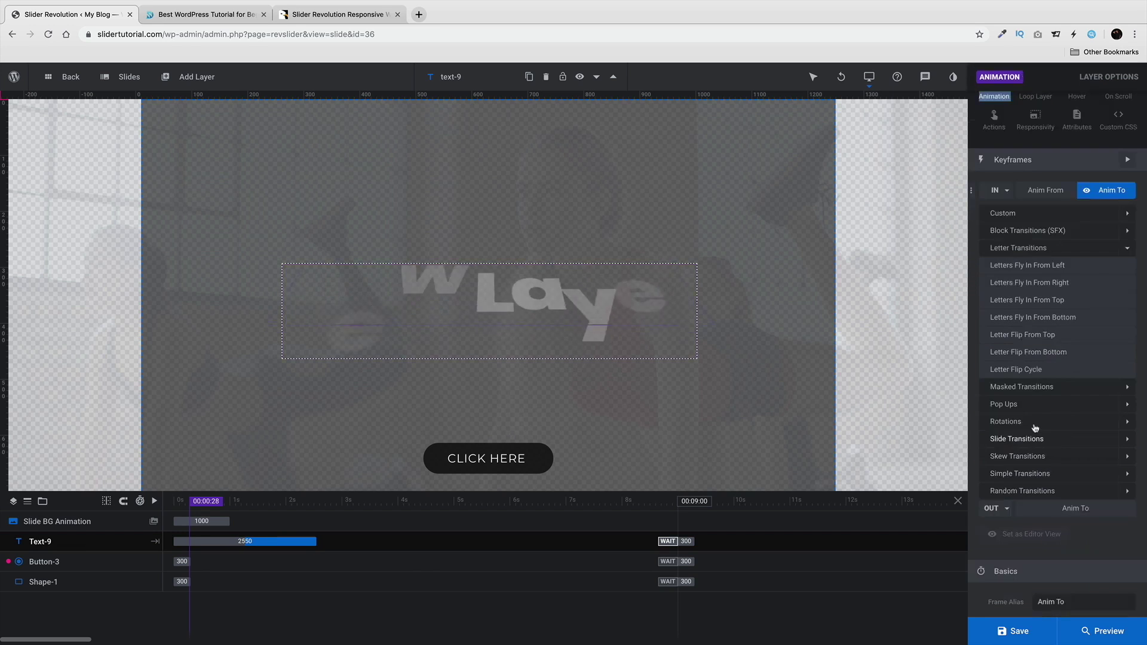
{"action": "left_click", "coordinate": [1034, 423]}
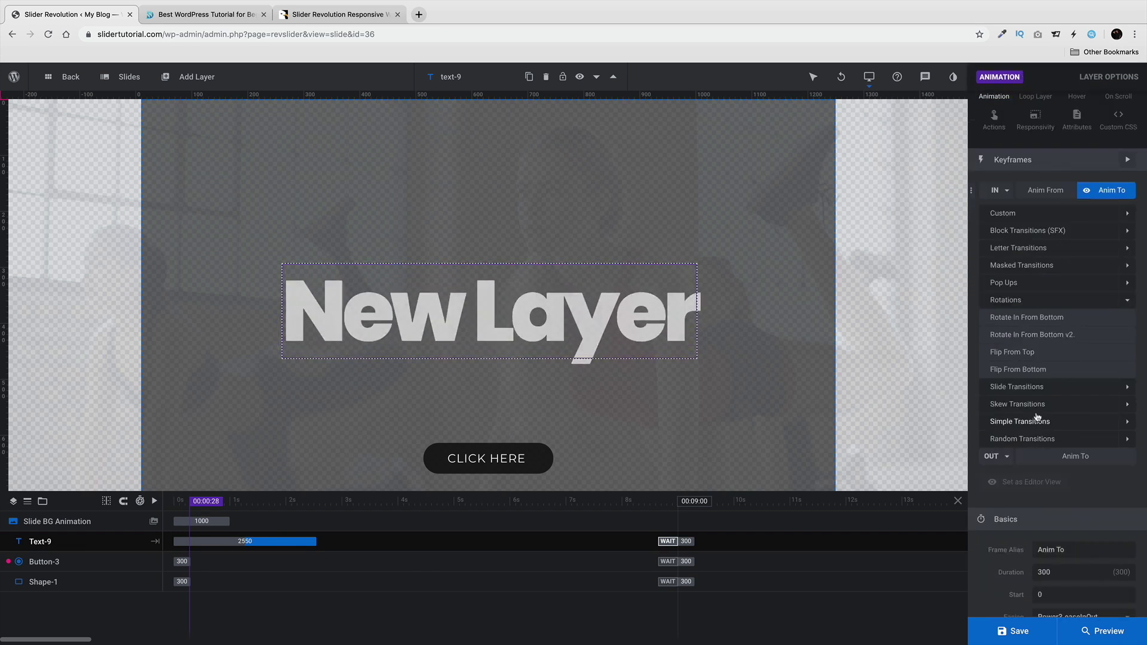
{"action": "left_click", "coordinate": [1038, 369]}
{"action": "left_click", "coordinate": [1041, 352]}
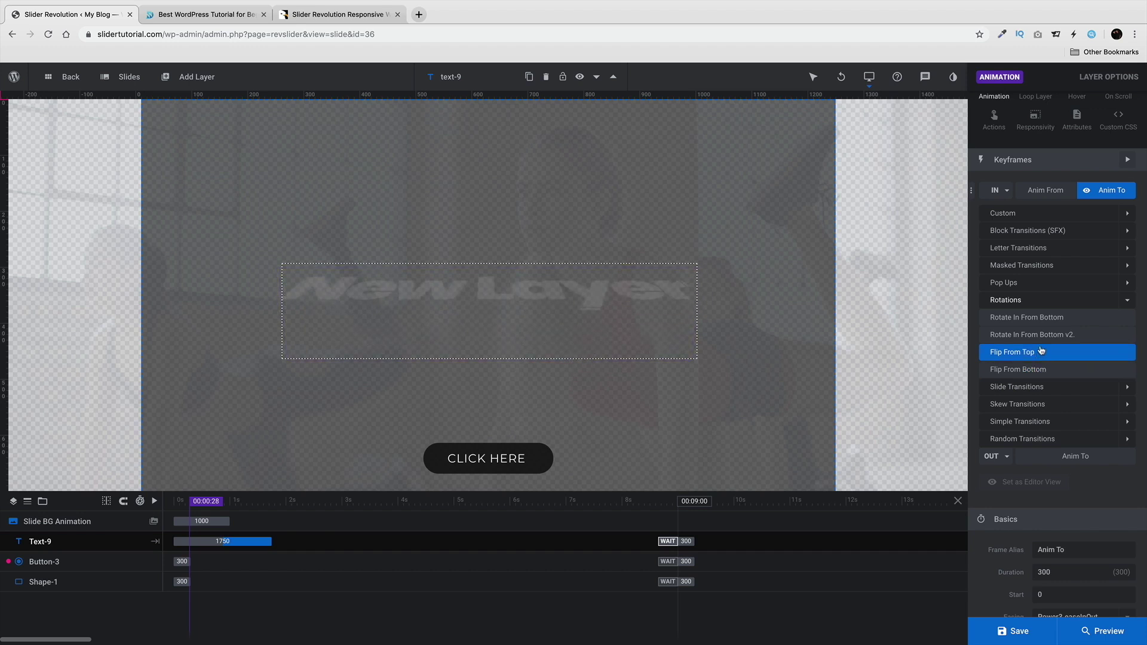
{"action": "left_click", "coordinate": [1042, 335]}
{"action": "left_click", "coordinate": [1043, 318]}
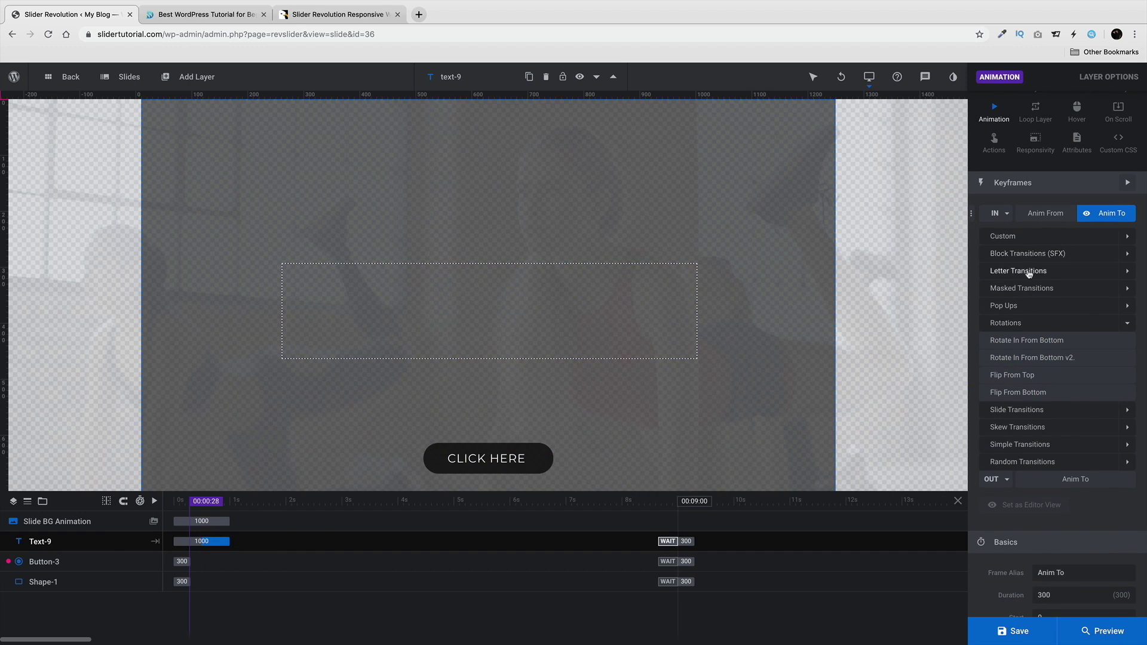
Step: Apply the Letters Fly In From Left preset as the headline's entrance animation
{"action": "left_click", "coordinate": [1028, 272]}
{"action": "left_click", "coordinate": [1029, 289]}
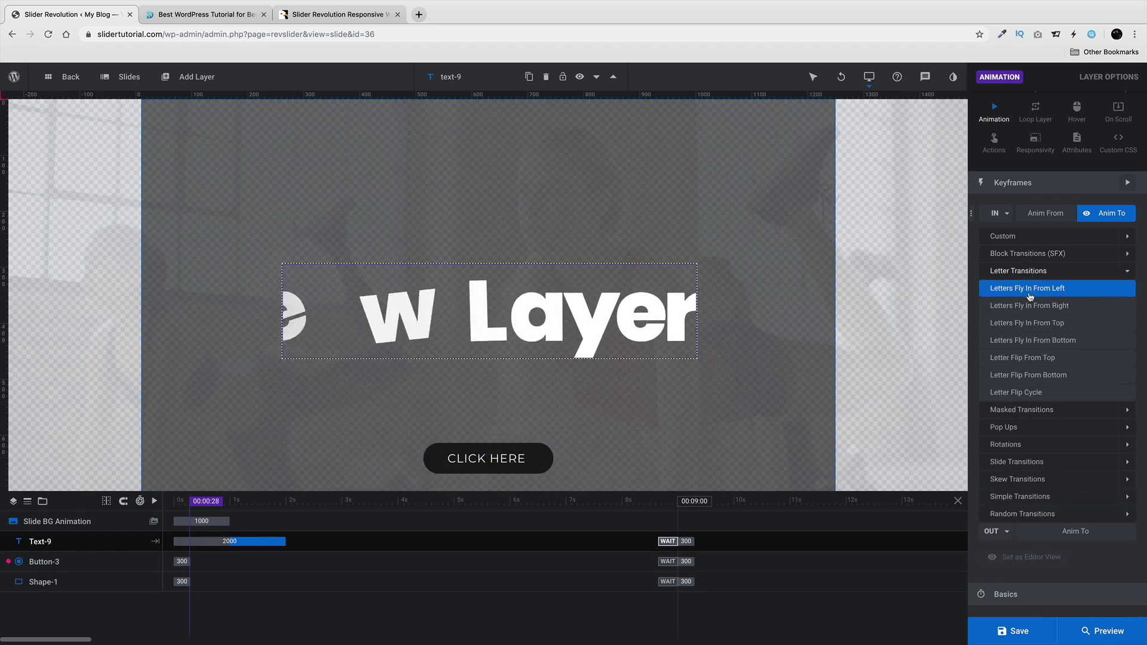
{"action": "left_click", "coordinate": [1030, 296]}
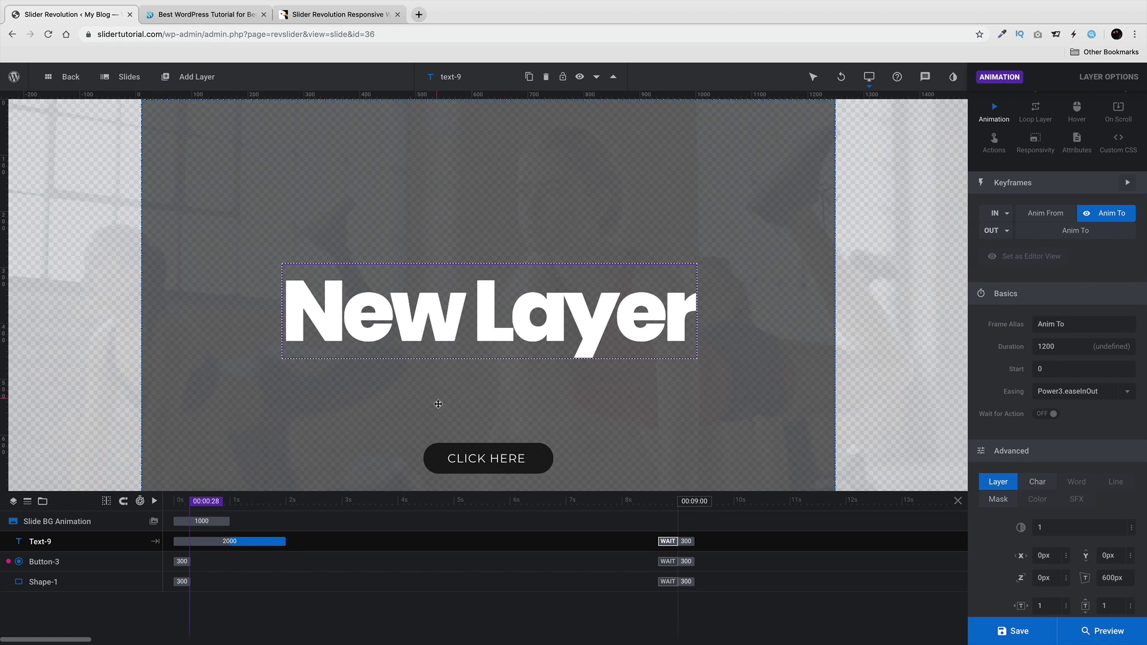
Step: Play the slide's timeline to check the headline's entrance, stop playback, and place the playhead near the start
{"action": "left_click", "coordinate": [154, 502]}
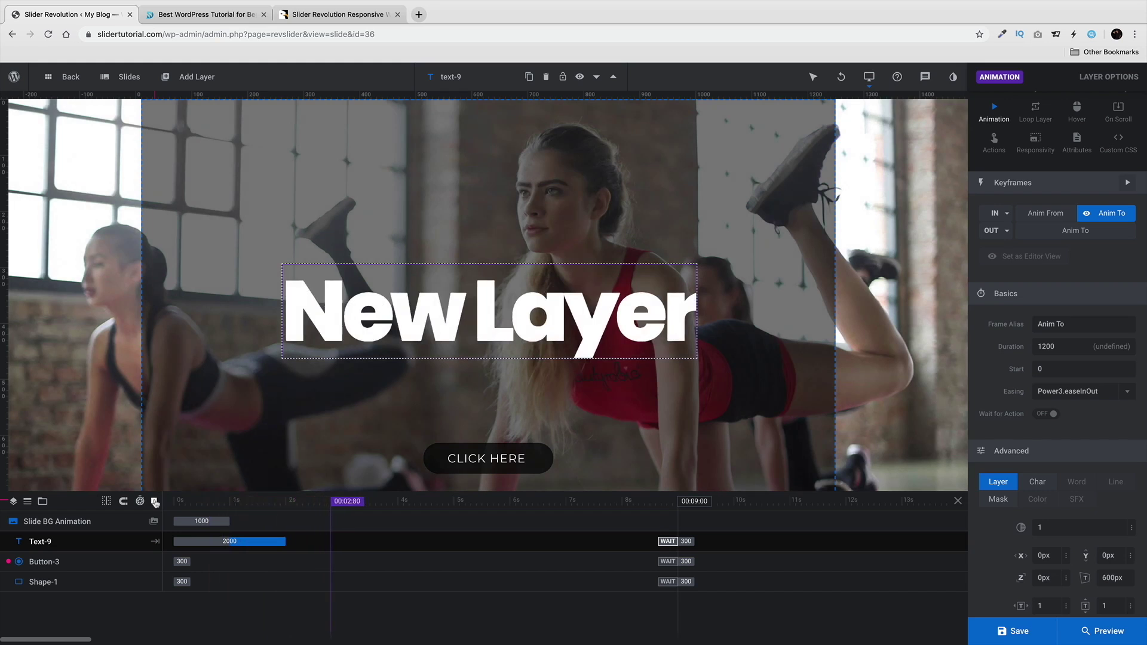
{"action": "left_click", "coordinate": [156, 502]}
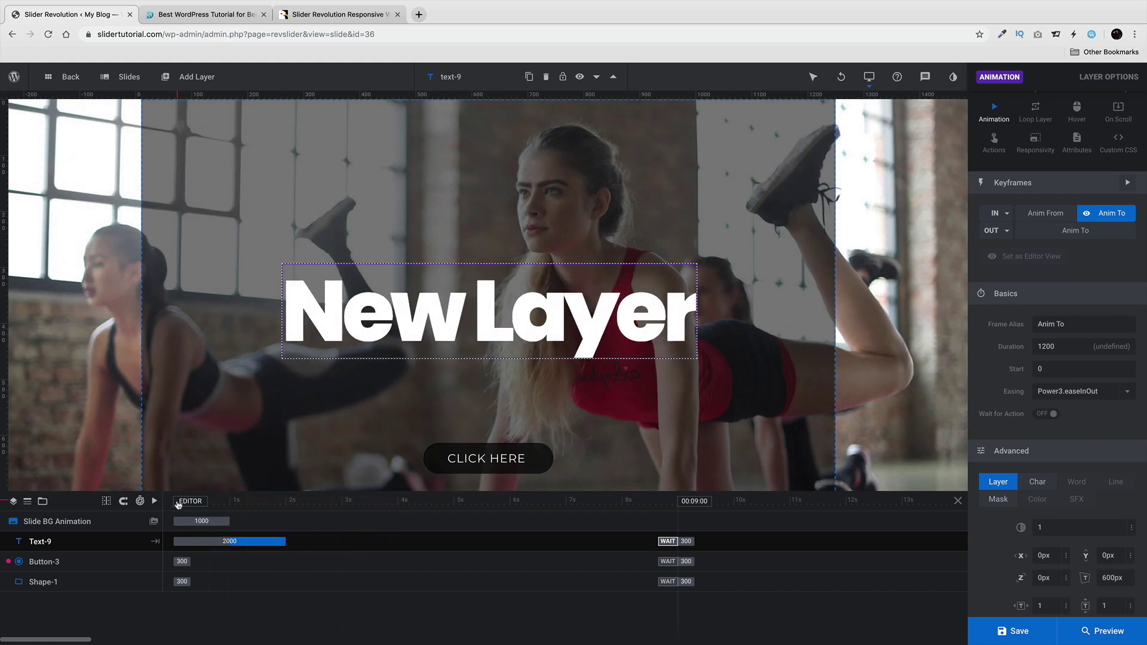
{"action": "left_click", "coordinate": [179, 508]}
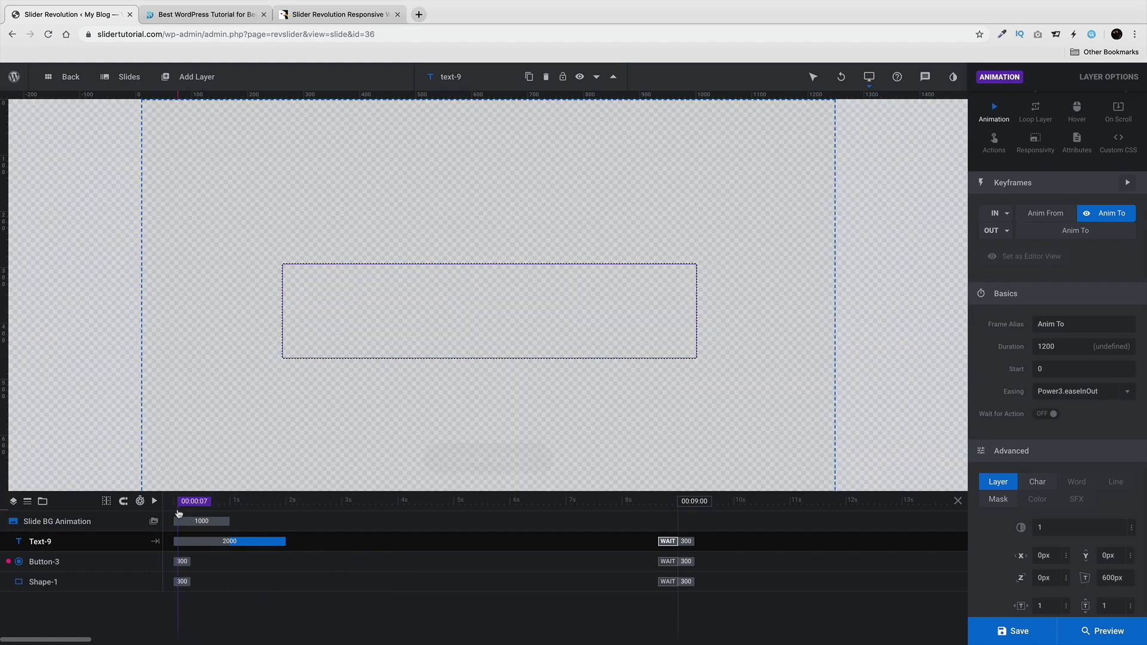
Step: Stretch the headline's entrance animation to a 2550 ms duration, 3350 ms in total, and play the slide's timeline to check the slower letters
{"action": "left_click", "coordinate": [156, 501]}
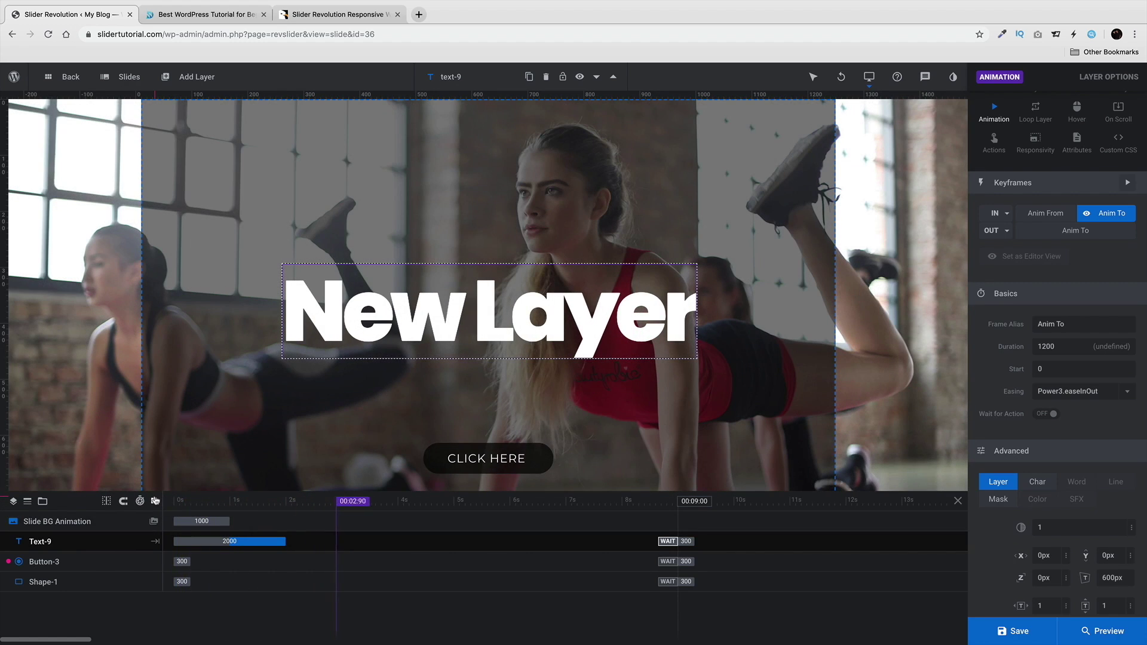
{"action": "left_click", "coordinate": [156, 500]}
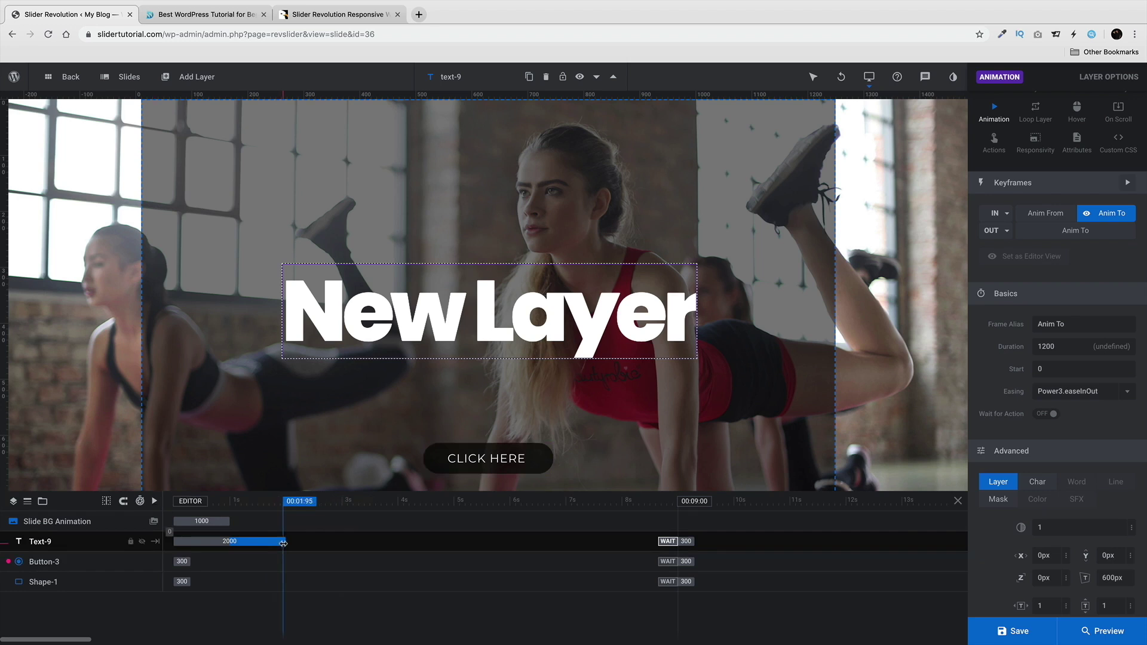
{"action": "left_click_drag", "start_coordinate": [283, 543], "coordinate": [361, 541]}
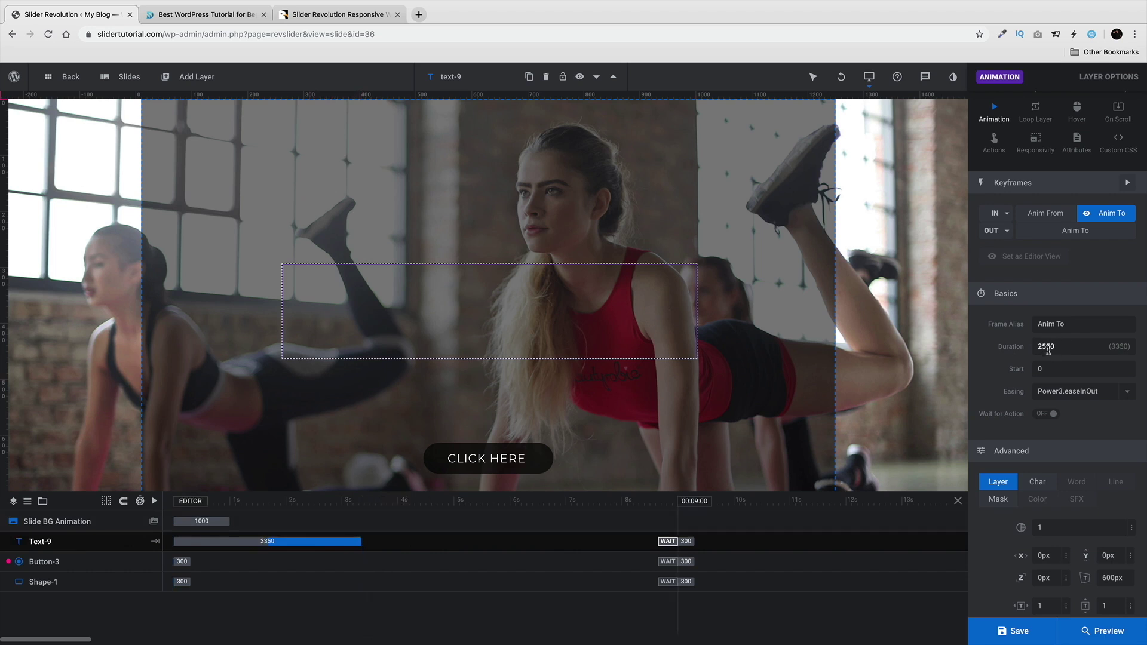
{"action": "left_click", "coordinate": [156, 502]}
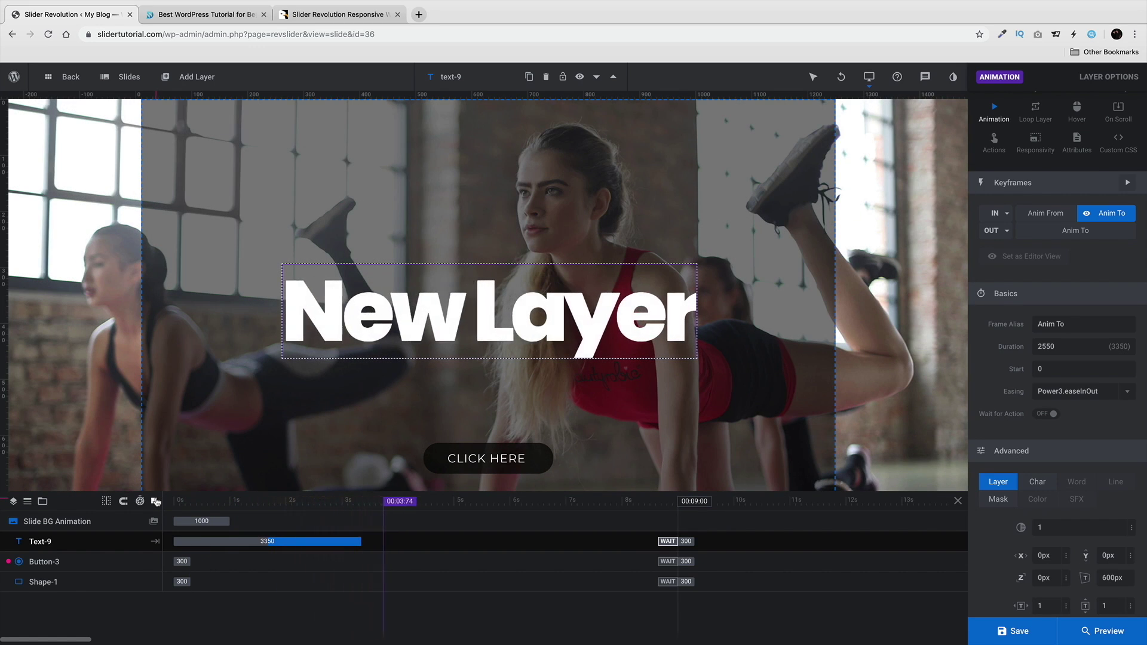
{"action": "left_click", "coordinate": [157, 502]}
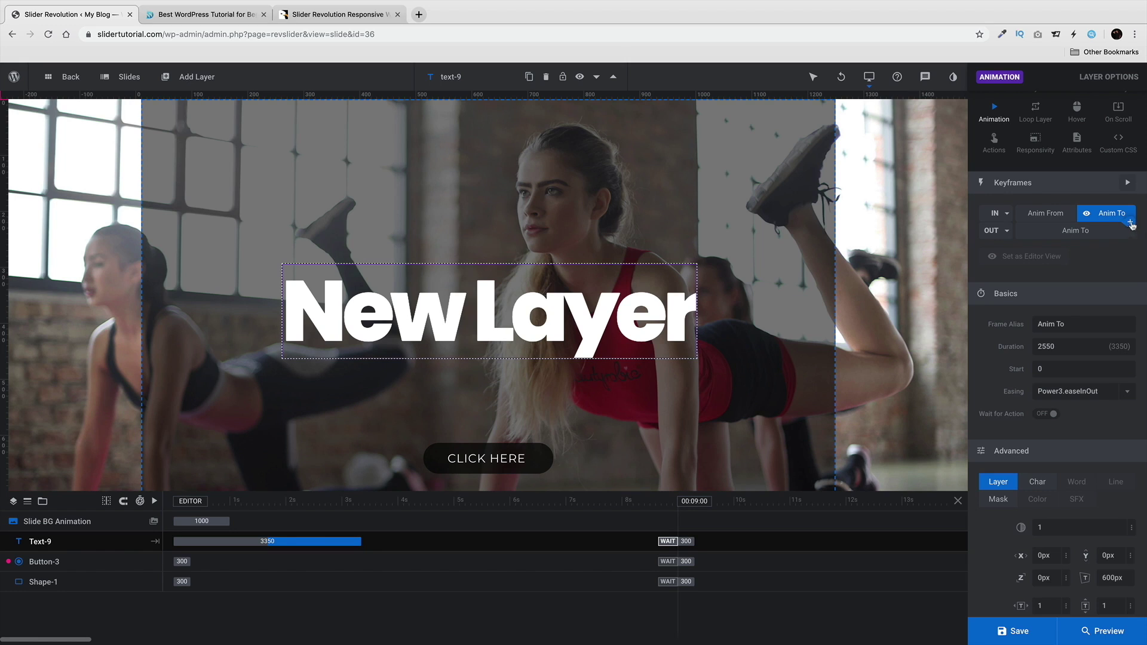
Step: Add a keyframe following the headline's entrance, move its start to 4090 ms, and select it on the timeline
{"action": "left_click", "coordinate": [1130, 223]}
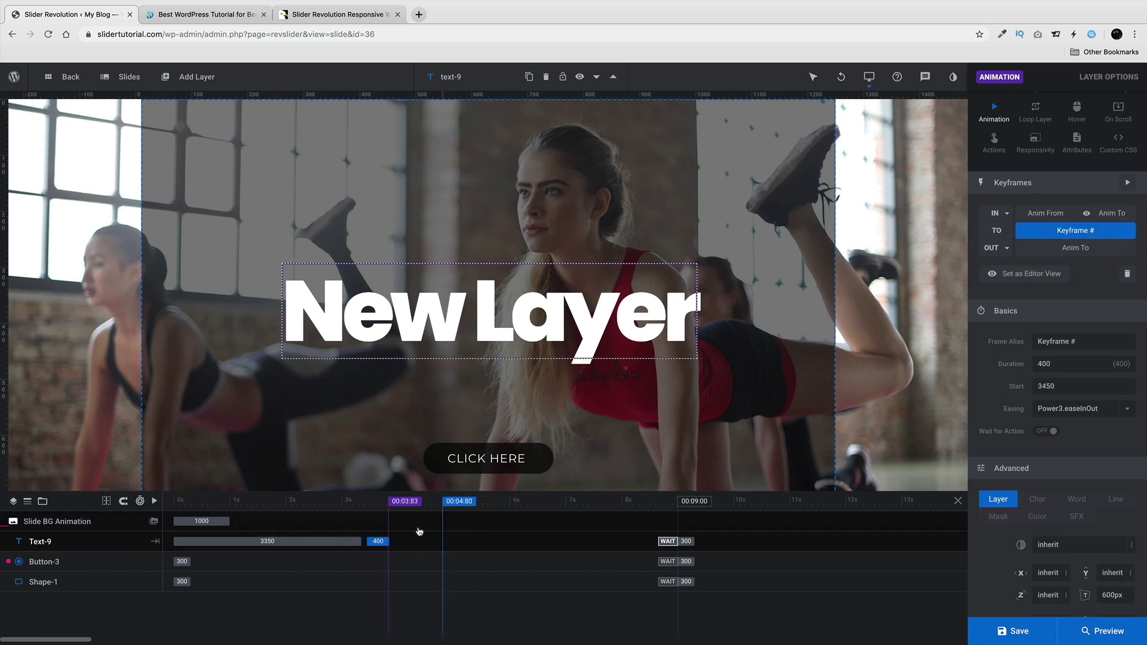
{"action": "left_click_drag", "start_coordinate": [379, 540], "coordinate": [414, 541]}
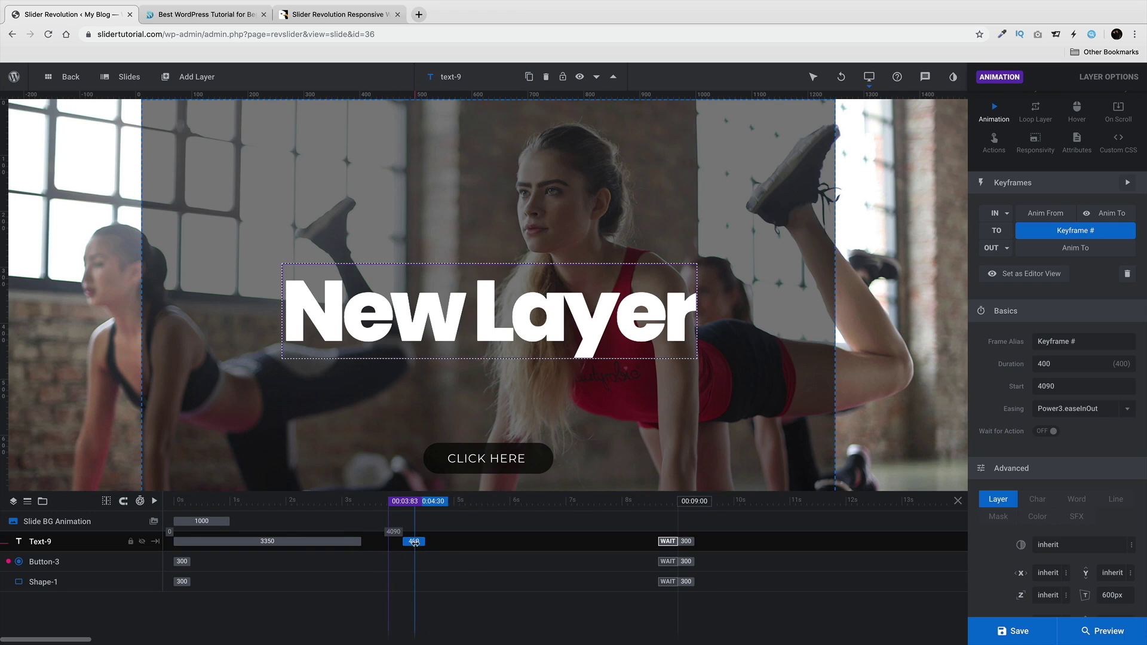
{"action": "scroll", "coordinate": [1010, 555], "scroll_direction": "down", "scroll_amount": 2}
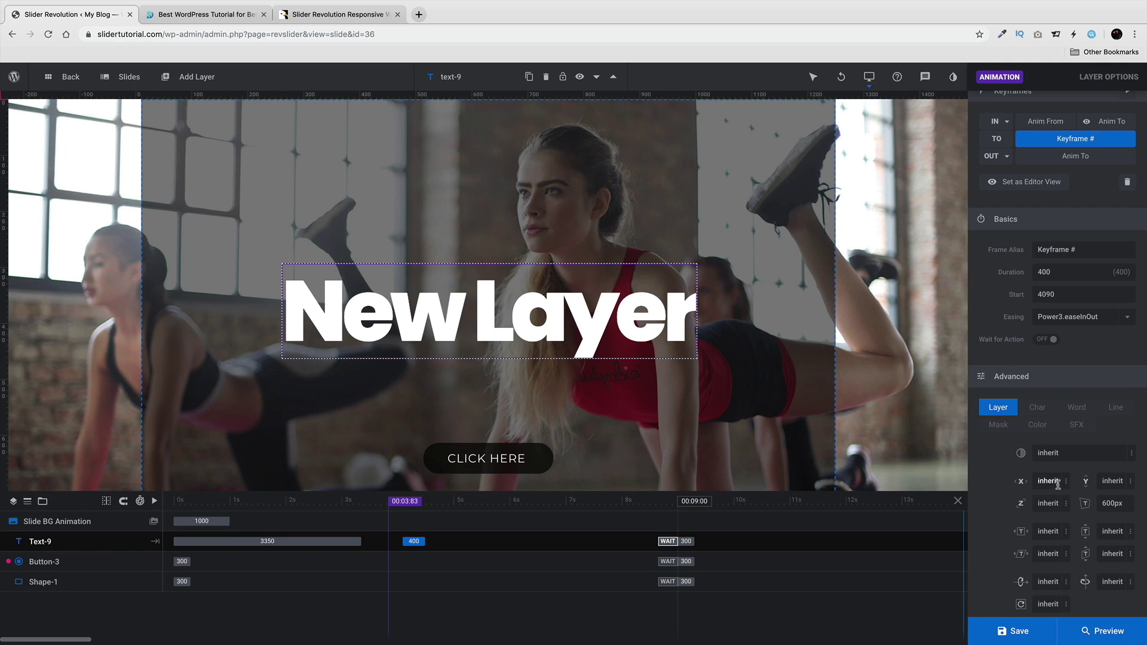
{"action": "left_click", "coordinate": [424, 541]}
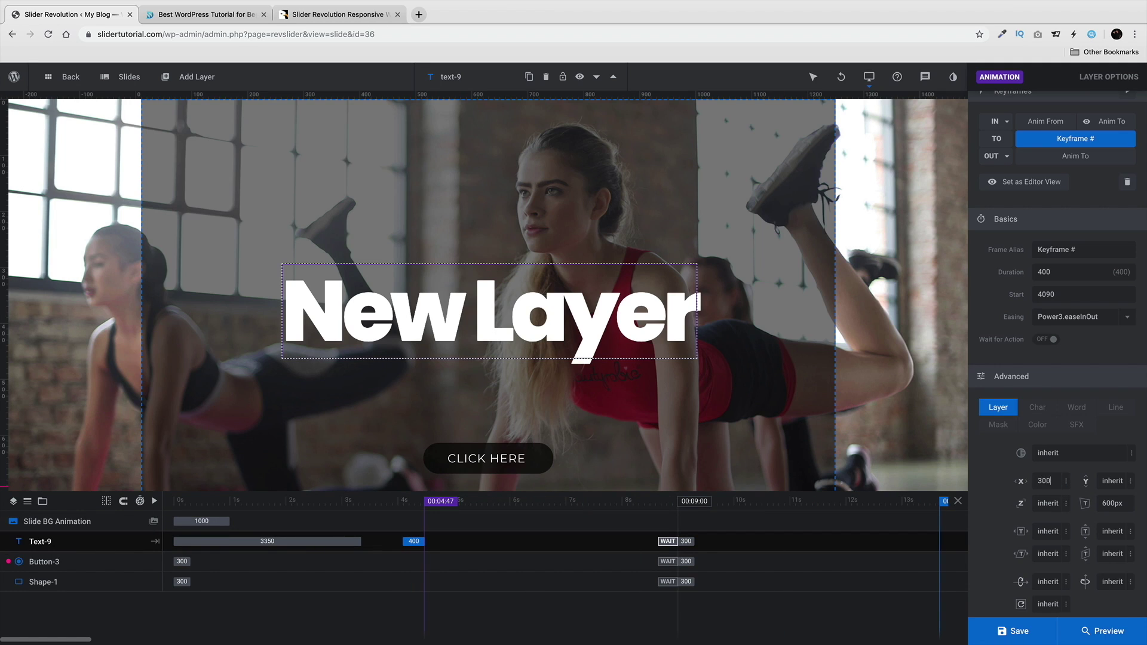
Step: Set the headline keyframe's X offset to 150px and its Y offset to 100px
{"action": "key", "text": "Tab"}
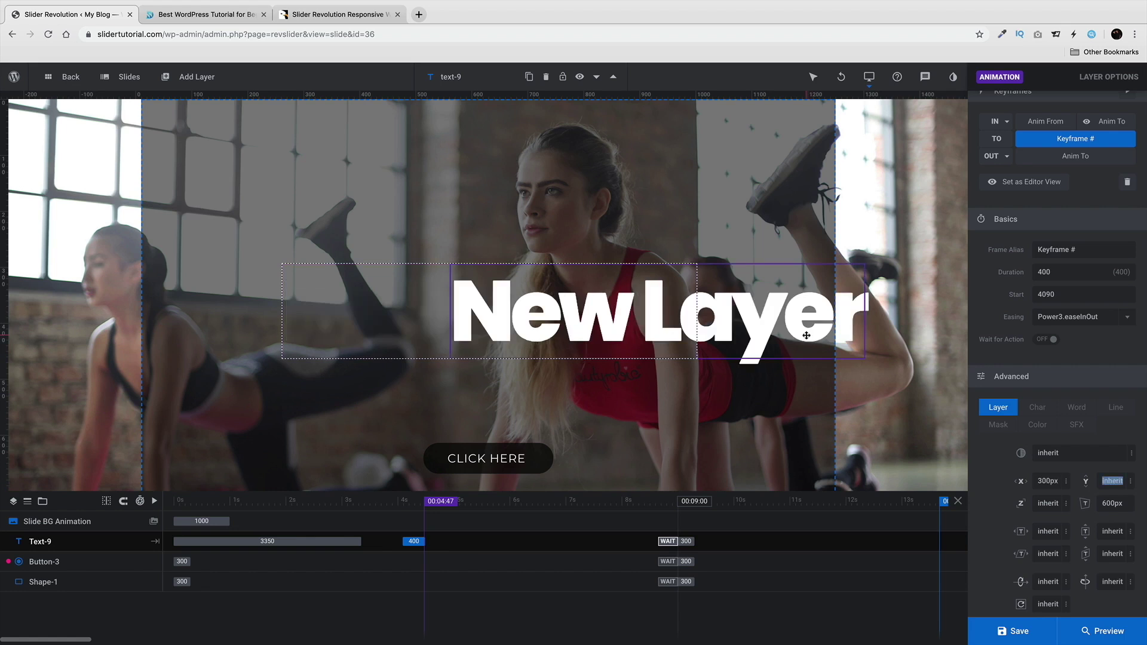
{"action": "left_click", "coordinate": [1044, 477]}
{"action": "type", "text": "15-"}
{"action": "key", "text": "Tab"}
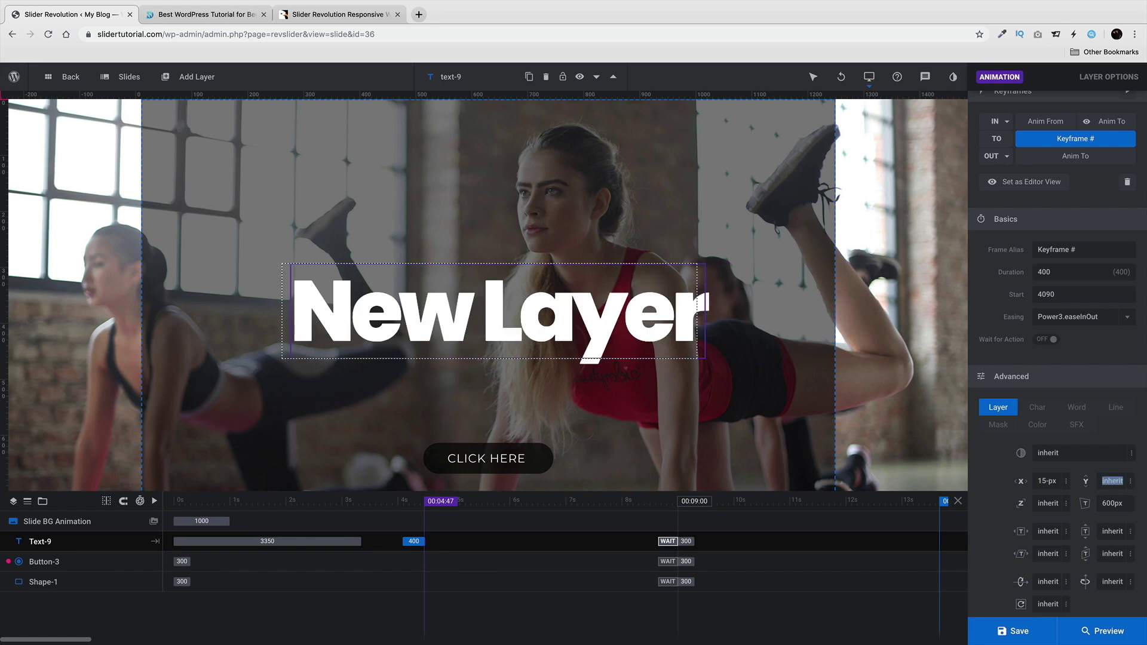
{"action": "left_click", "coordinate": [1055, 481]}
{"action": "type", "text": "150px"}
{"action": "key", "text": "Tab"}
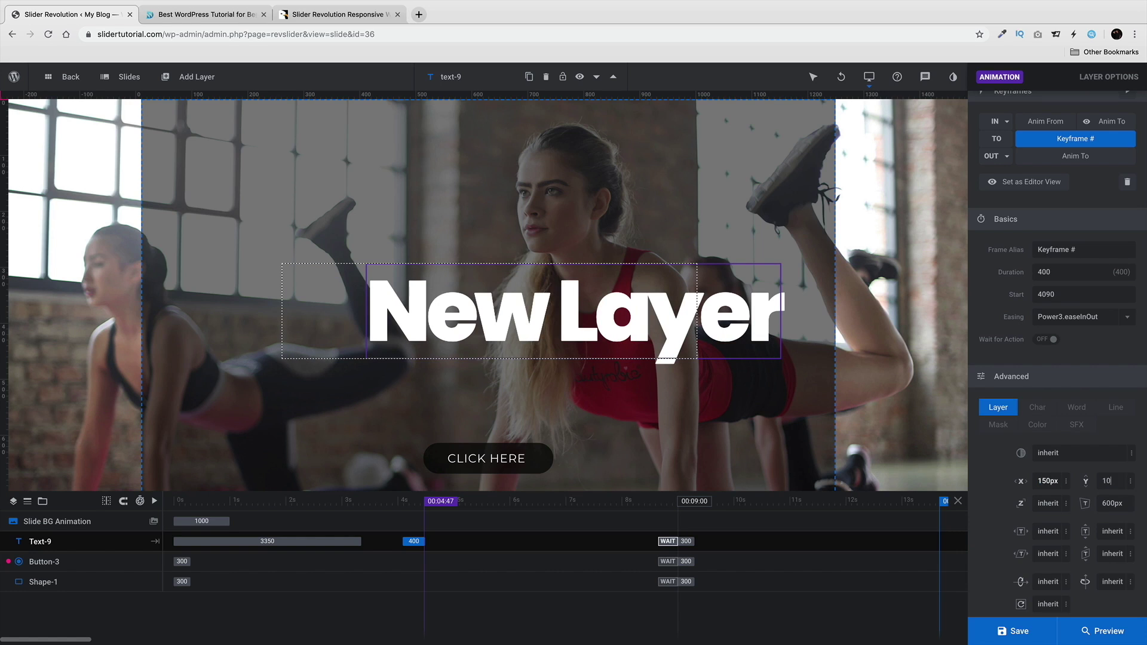
{"action": "type", "text": "100px"}
{"action": "key", "text": "Tab"}
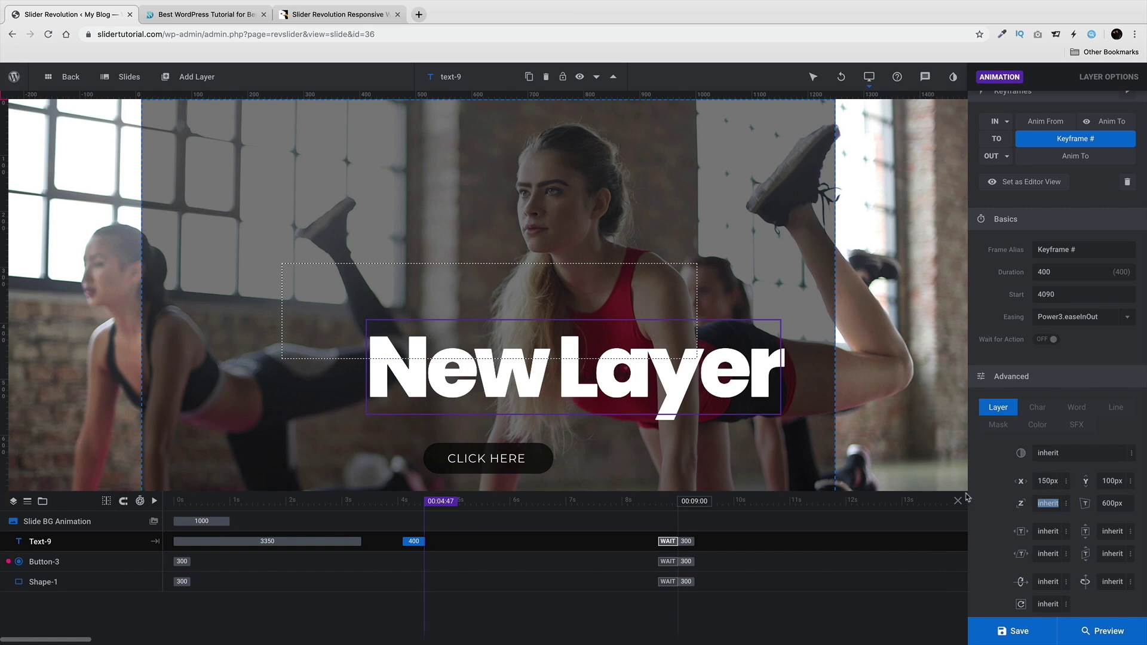
Step: Shift the headline keyframe's start to 4110 ms, lengthen it to 1060 ms, and play the timeline to check the movement
{"action": "left_click_drag", "start_coordinate": [422, 542], "coordinate": [424, 543]}
{"action": "left_click", "coordinate": [154, 502]}
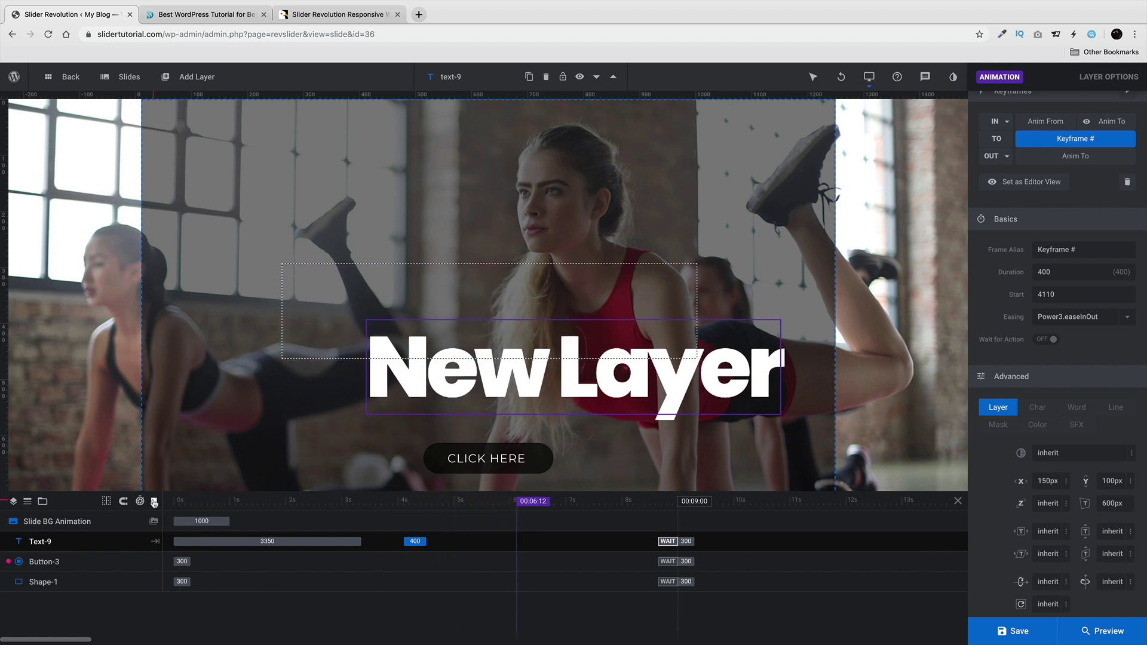
{"action": "left_click", "coordinate": [154, 501]}
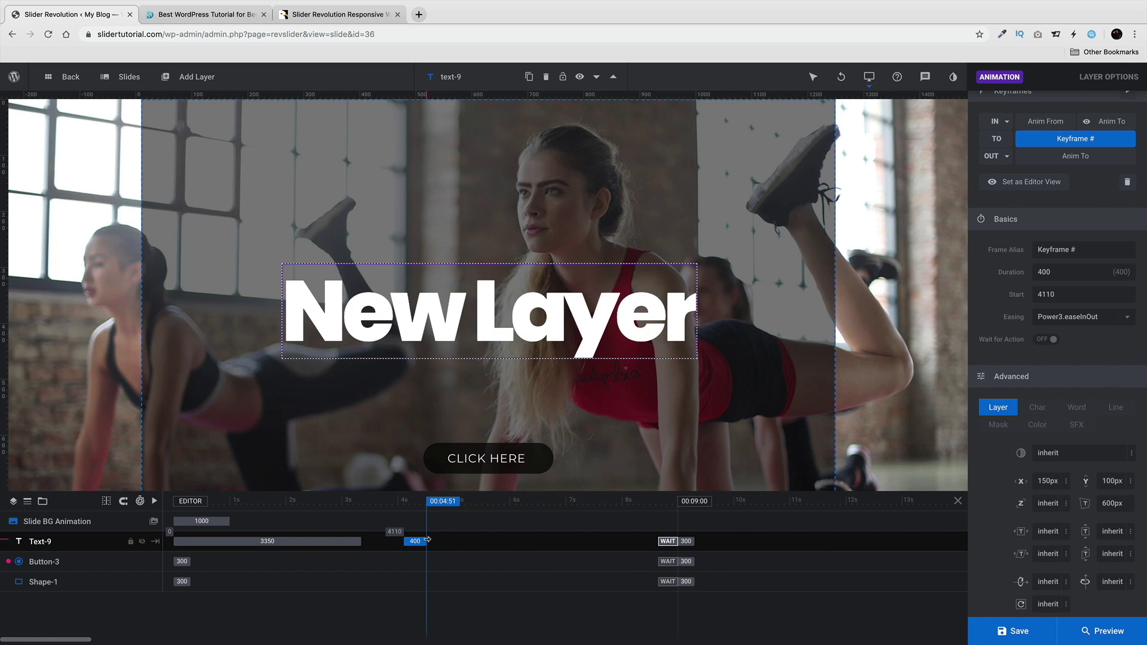
{"action": "left_click_drag", "start_coordinate": [428, 540], "coordinate": [434, 539]}
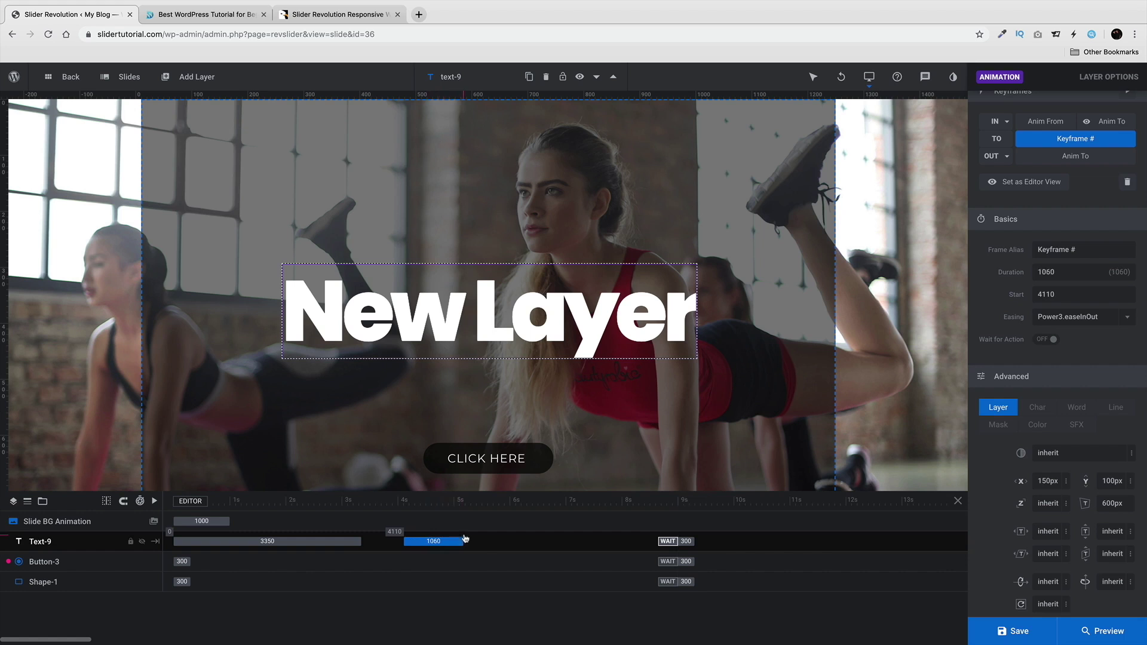
{"action": "left_click", "coordinate": [154, 501]}
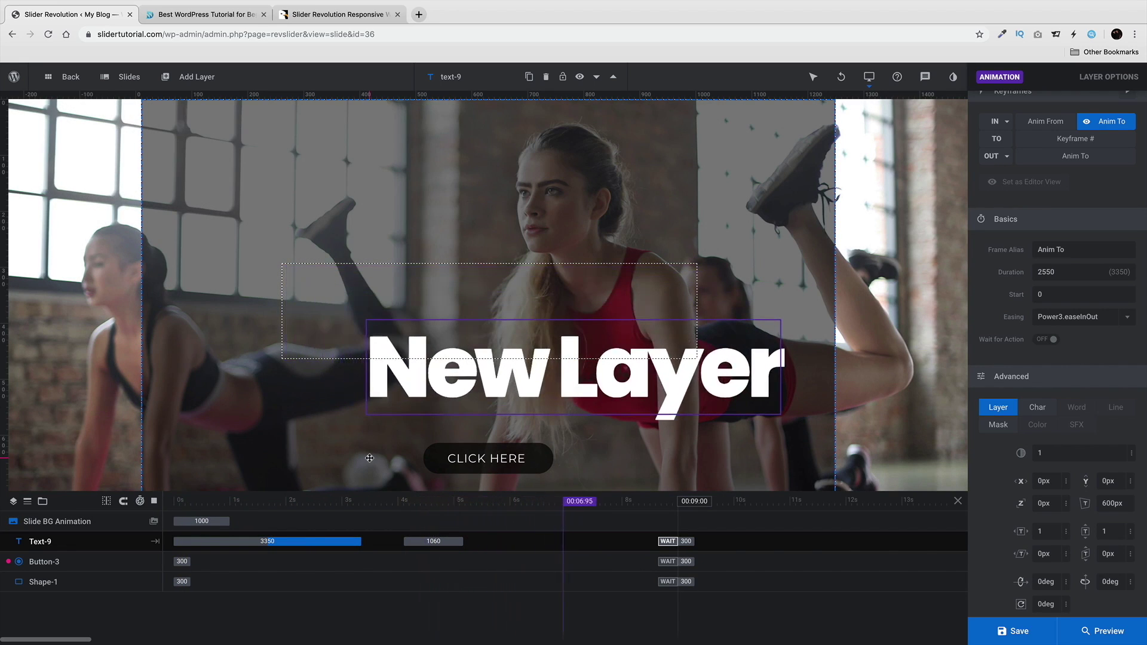
{"action": "left_click", "coordinate": [154, 501]}
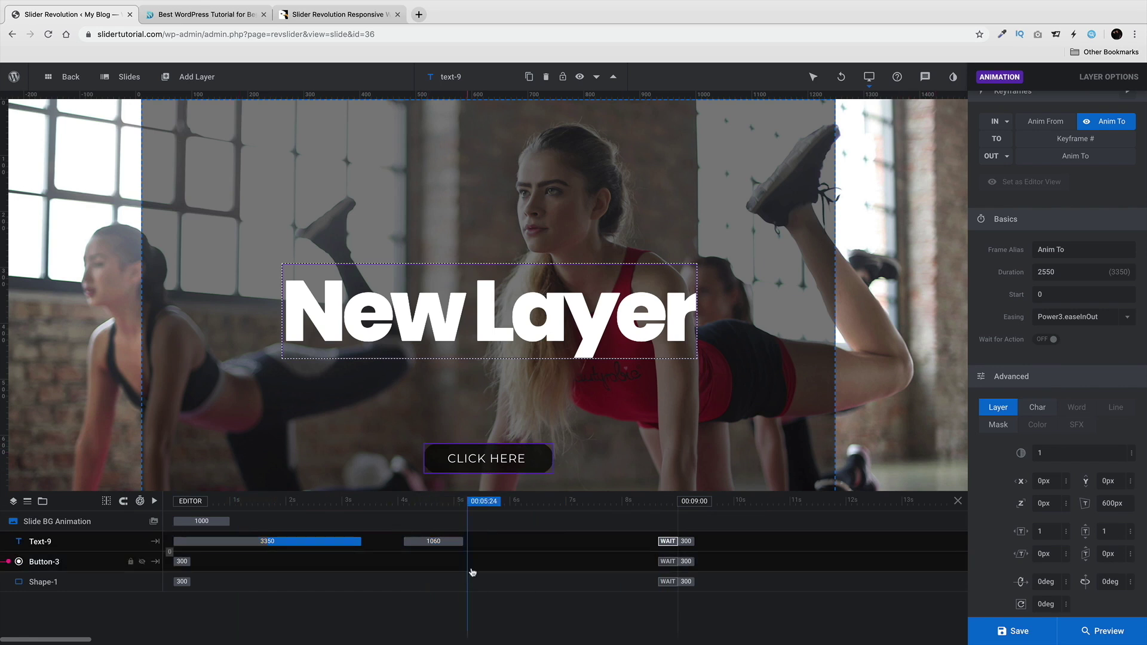
Step: Browse the exit presets for the headline and try Fade Out from the Simple Transitions group
{"action": "left_click", "coordinate": [433, 542]}
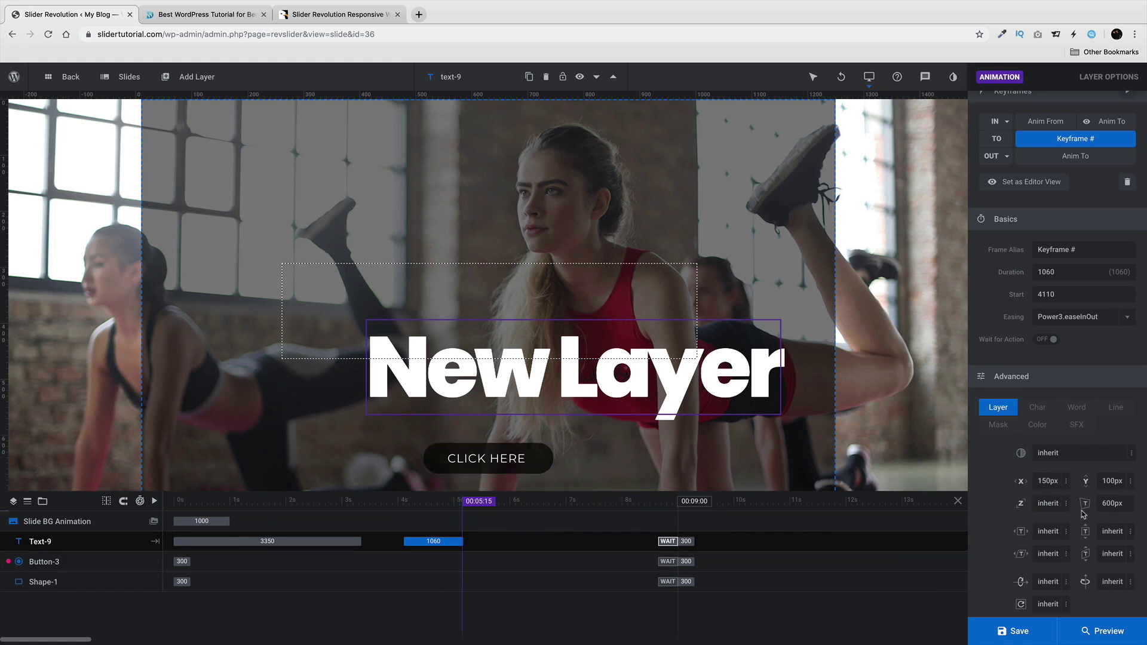
{"action": "scroll", "coordinate": [1084, 511], "scroll_direction": "up", "scroll_amount": 2}
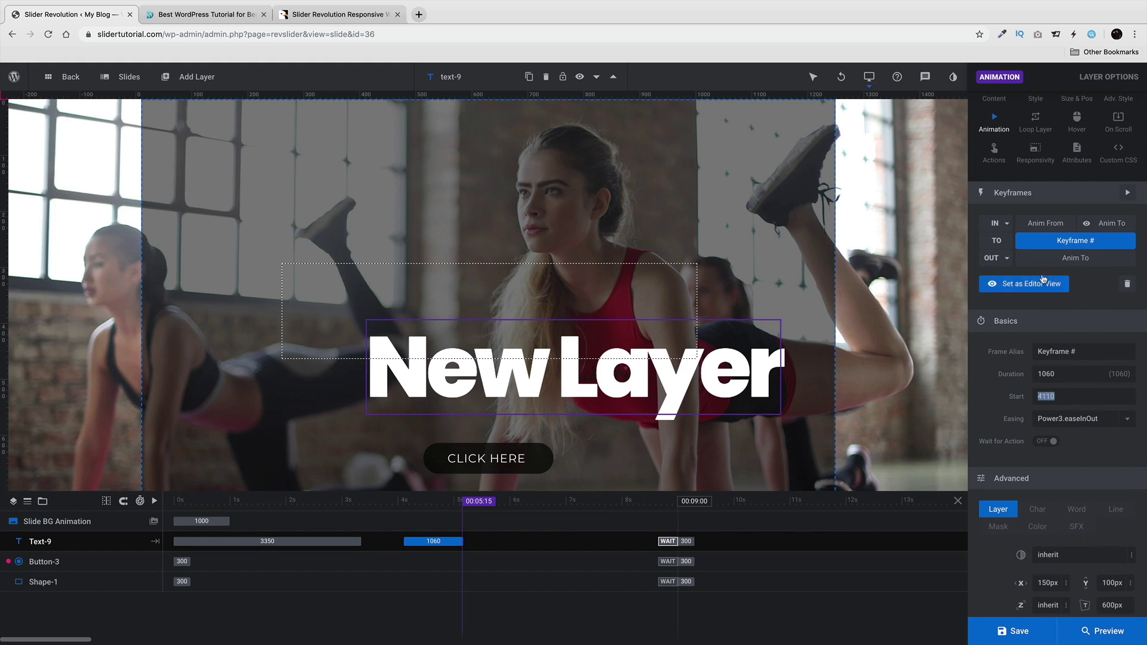
{"action": "left_click", "coordinate": [1007, 259]}
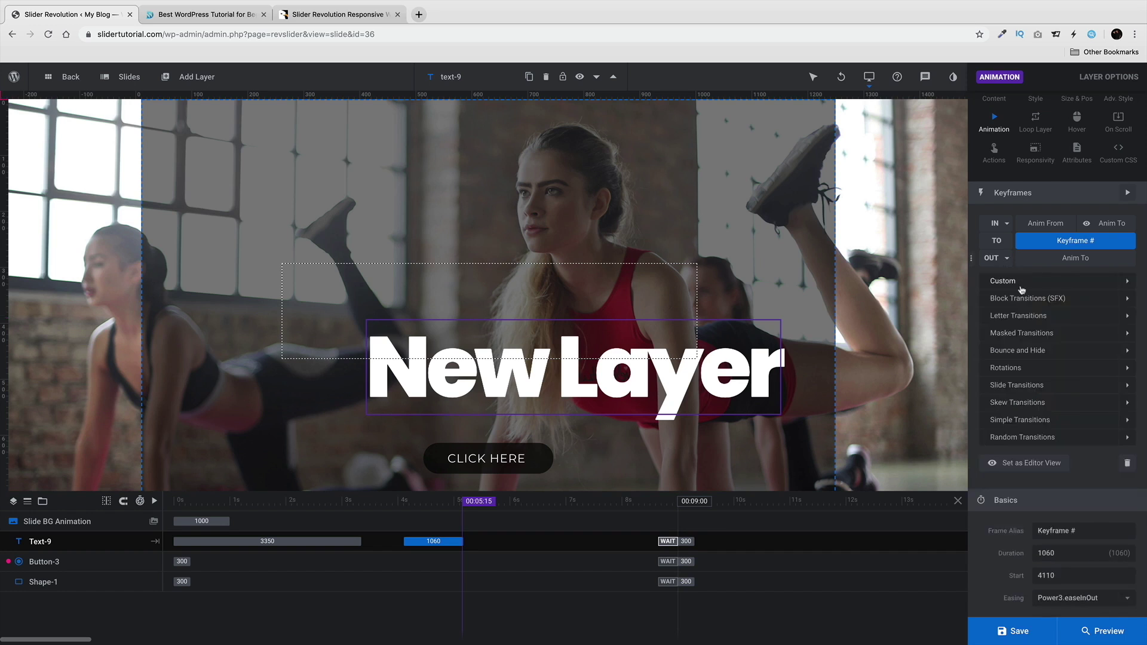
{"action": "left_click", "coordinate": [1037, 351]}
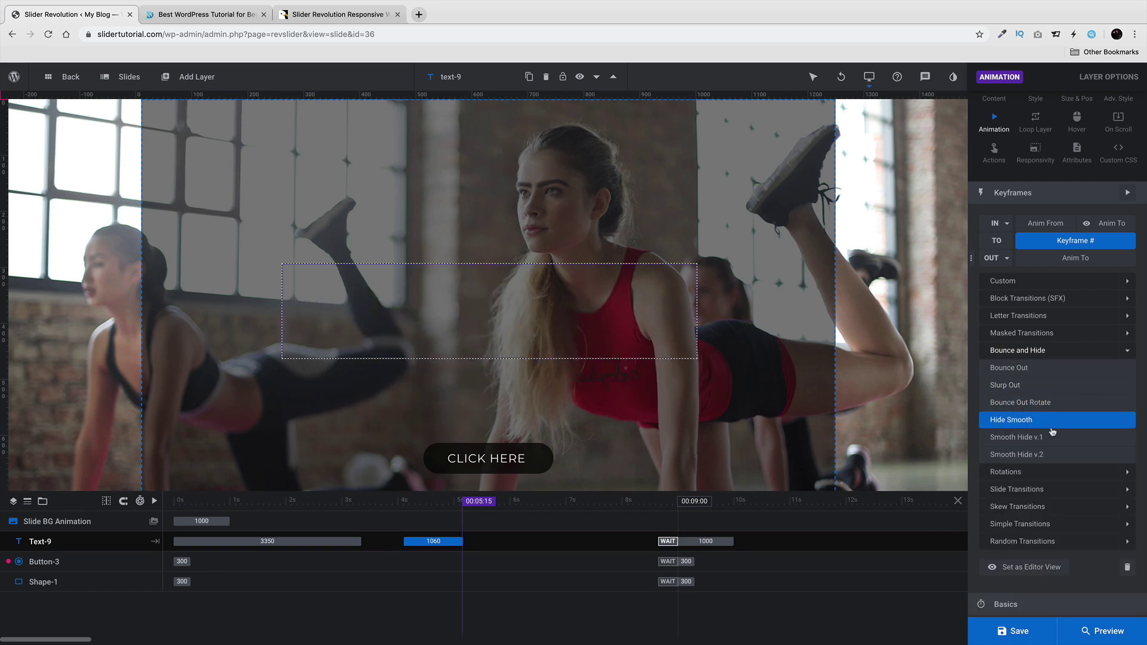
{"action": "left_click", "coordinate": [1036, 490]}
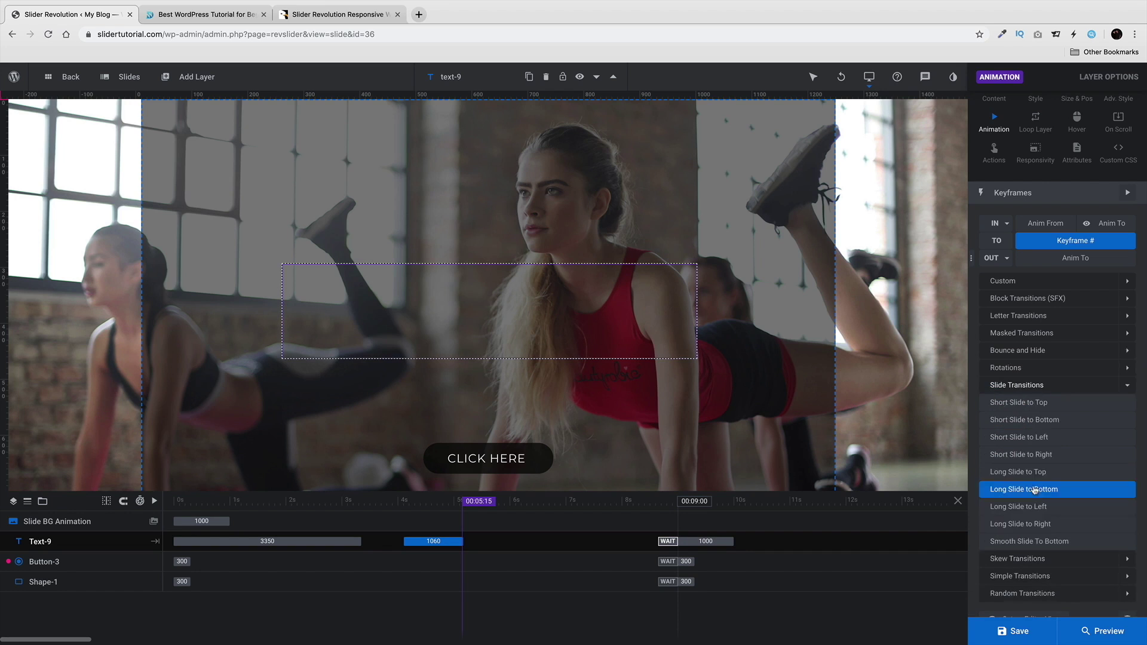
{"action": "left_click", "coordinate": [1048, 576]}
{"action": "scroll", "coordinate": [1036, 412], "scroll_direction": "down", "scroll_amount": 2}
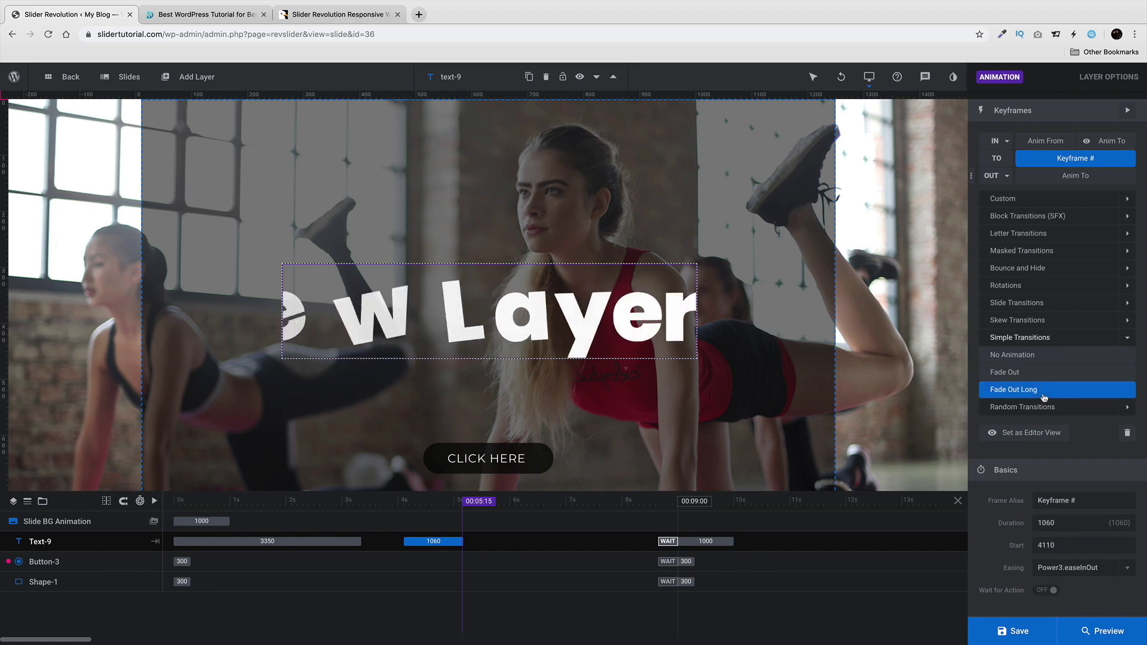
{"action": "left_click", "coordinate": [1044, 374]}
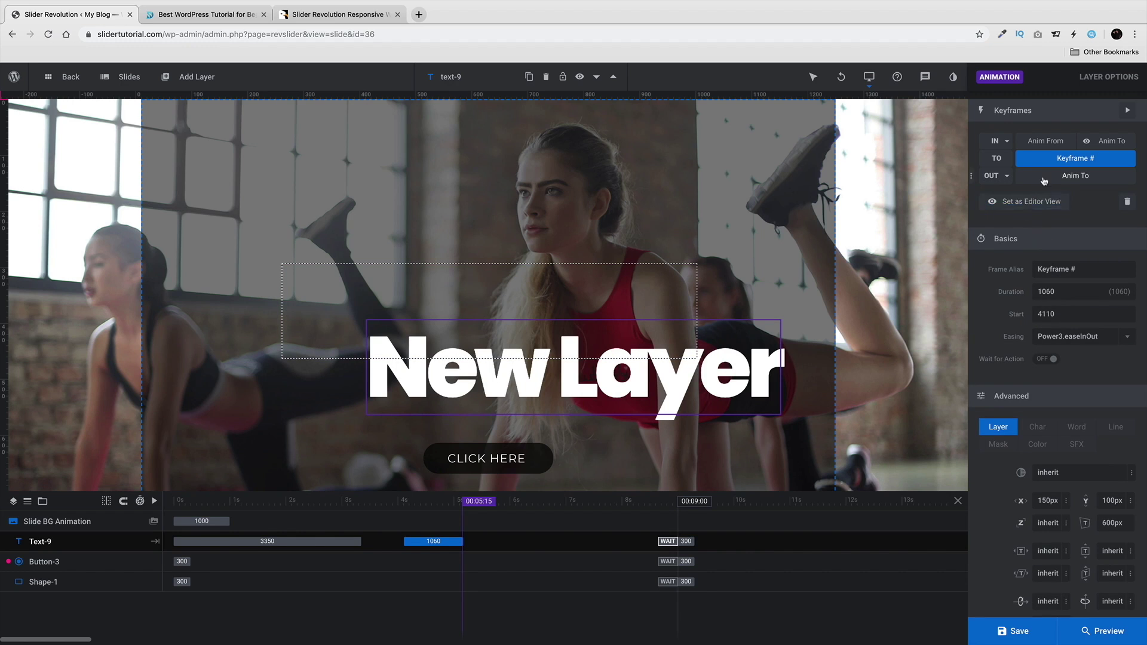
Step: Apply the Smooth Hide v.1 preset as the headline's exit animation and move its start to 6870 ms
{"action": "left_click", "coordinate": [1016, 179]}
{"action": "left_click", "coordinate": [1007, 179]}
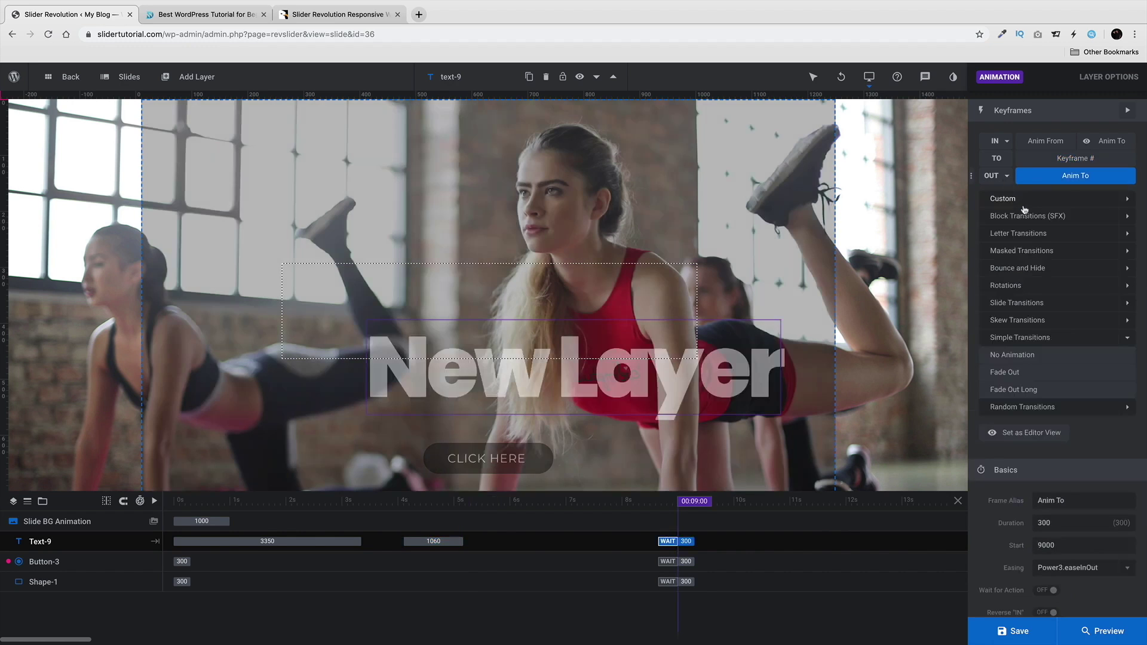
{"action": "left_click", "coordinate": [1025, 268]}
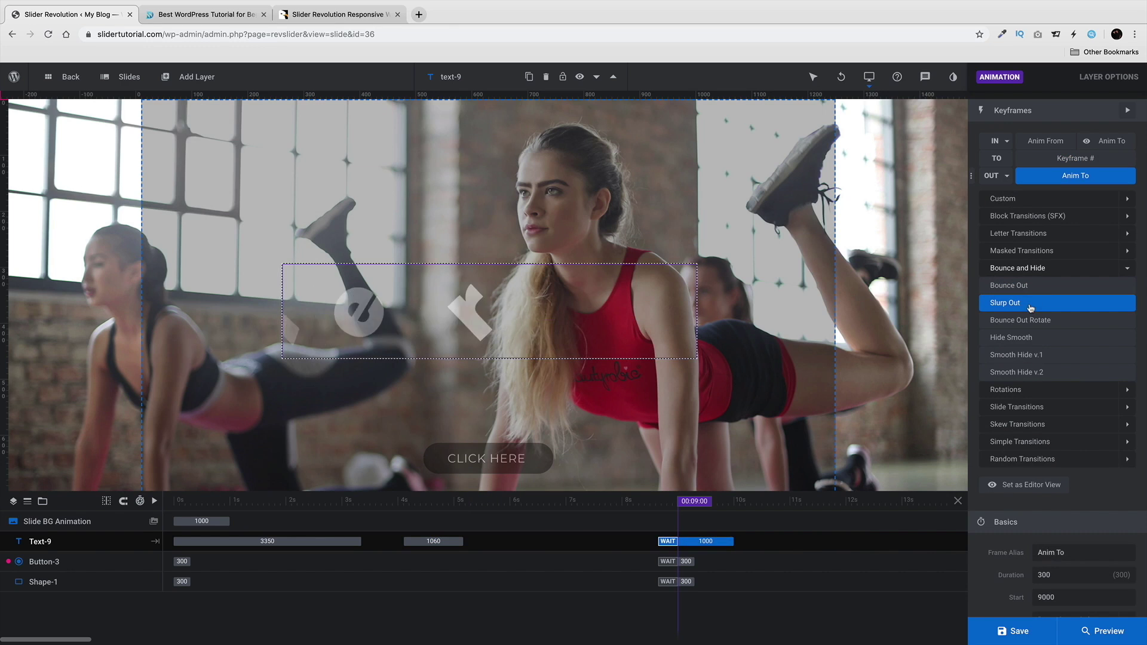
{"action": "left_click", "coordinate": [1036, 353]}
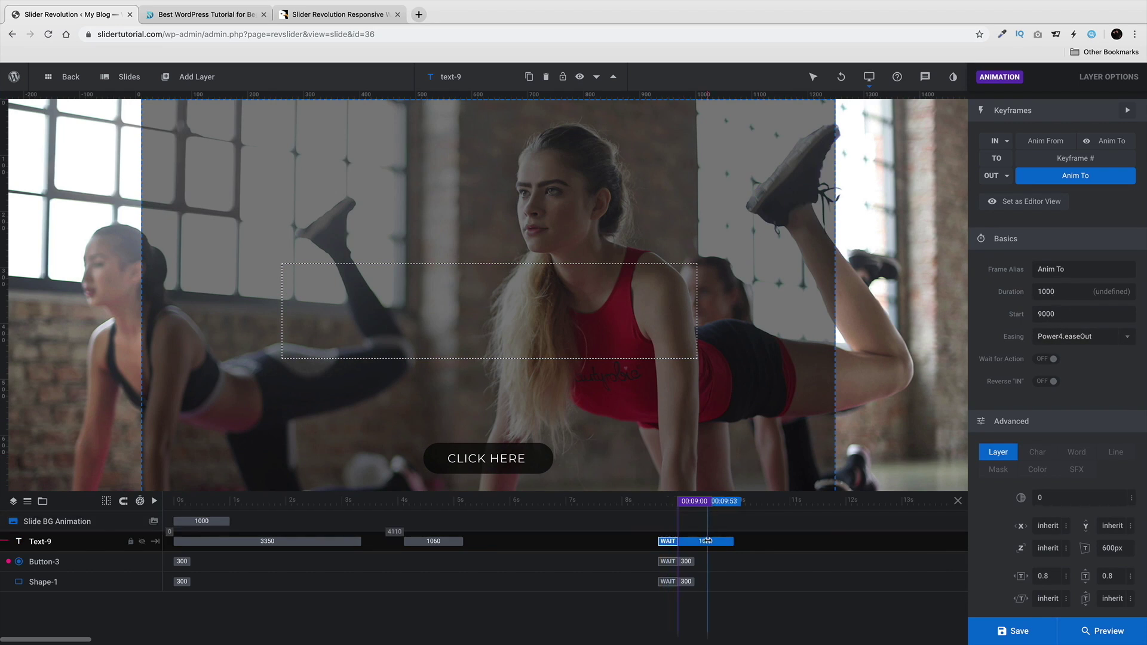
{"action": "left_click_drag", "start_coordinate": [704, 541], "coordinate": [588, 541]}
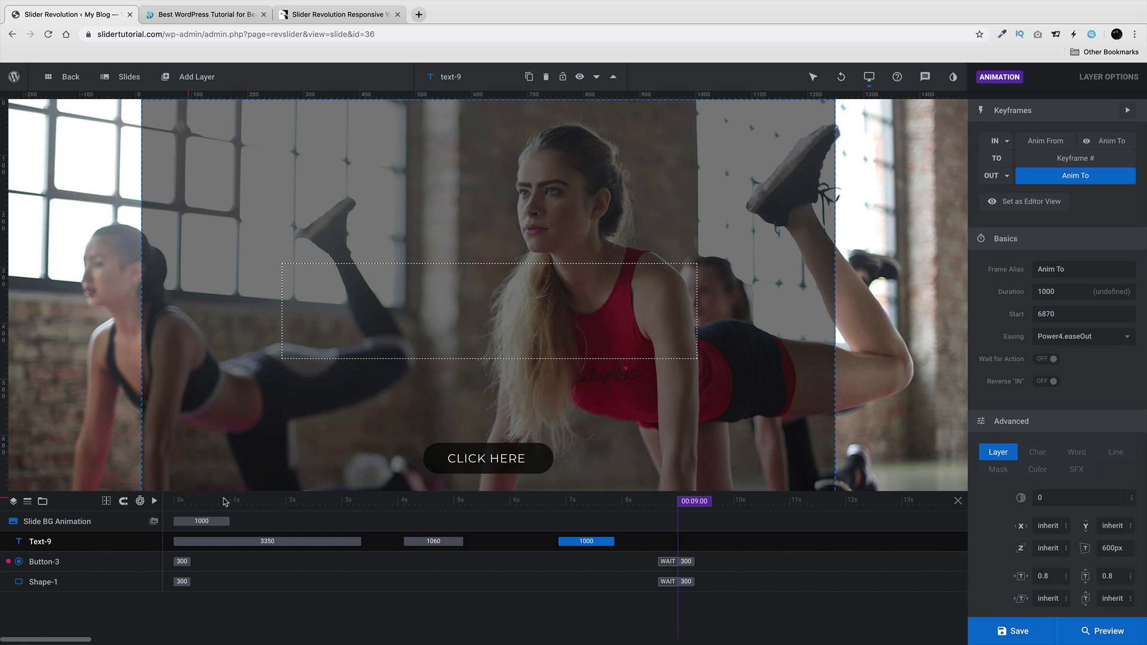
Step: Stretch the Text-9 layer's out animation to 2890 ms starting at 6430 ms and play the timeline
{"action": "left_click", "coordinate": [154, 502]}
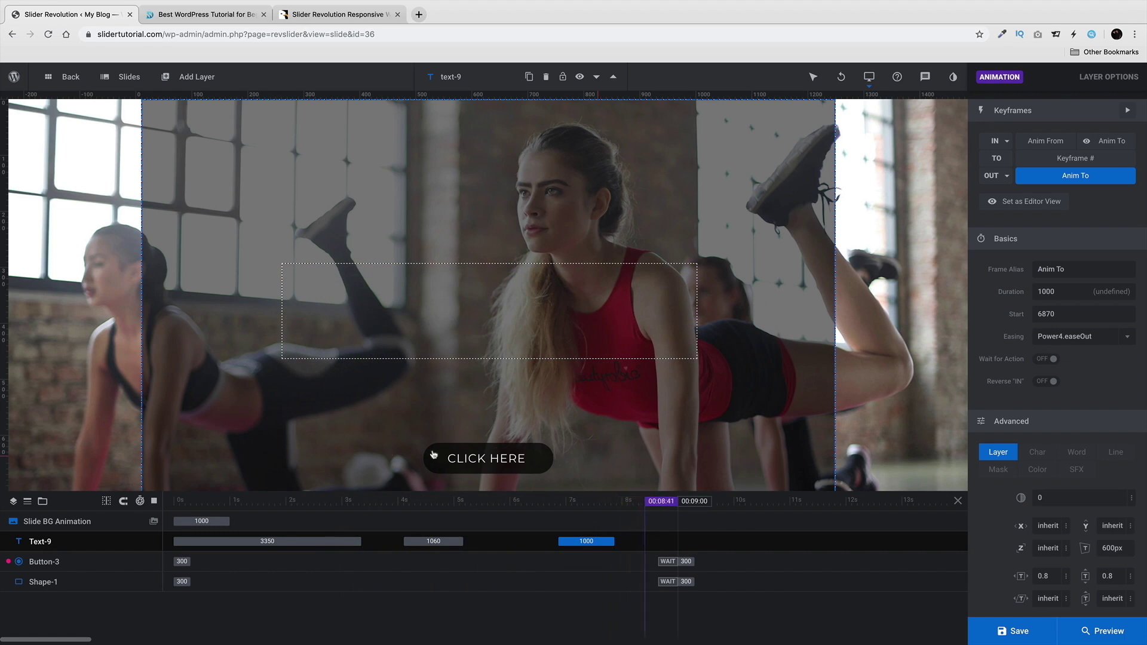
{"action": "left_click_drag", "start_coordinate": [613, 541], "coordinate": [690, 539]}
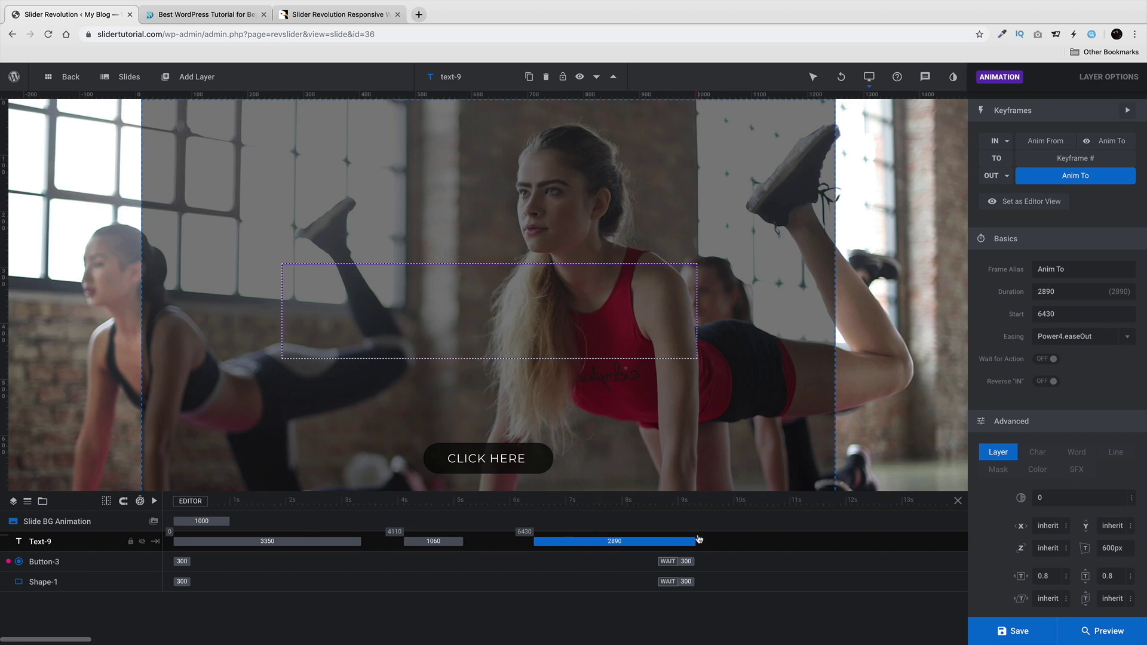
{"action": "left_click", "coordinate": [334, 541]}
{"action": "left_click", "coordinate": [155, 502]}
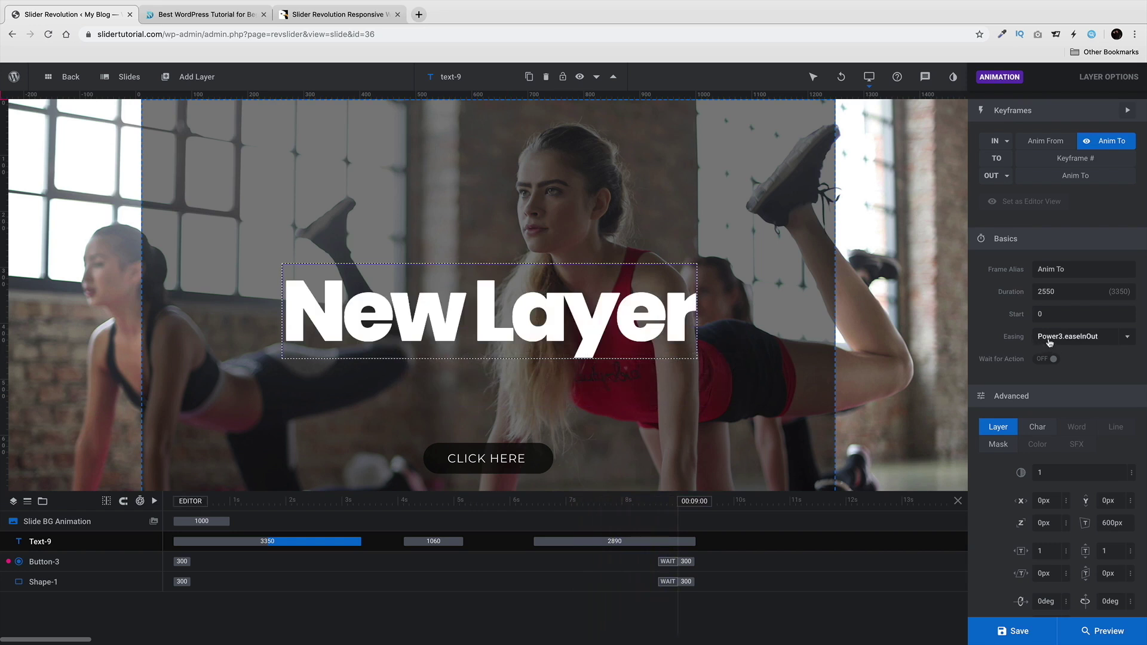
Step: Set the easing of the Text-9 out animation to Sine.easeIn and play the end of the timeline
{"action": "left_click", "coordinate": [571, 541]}
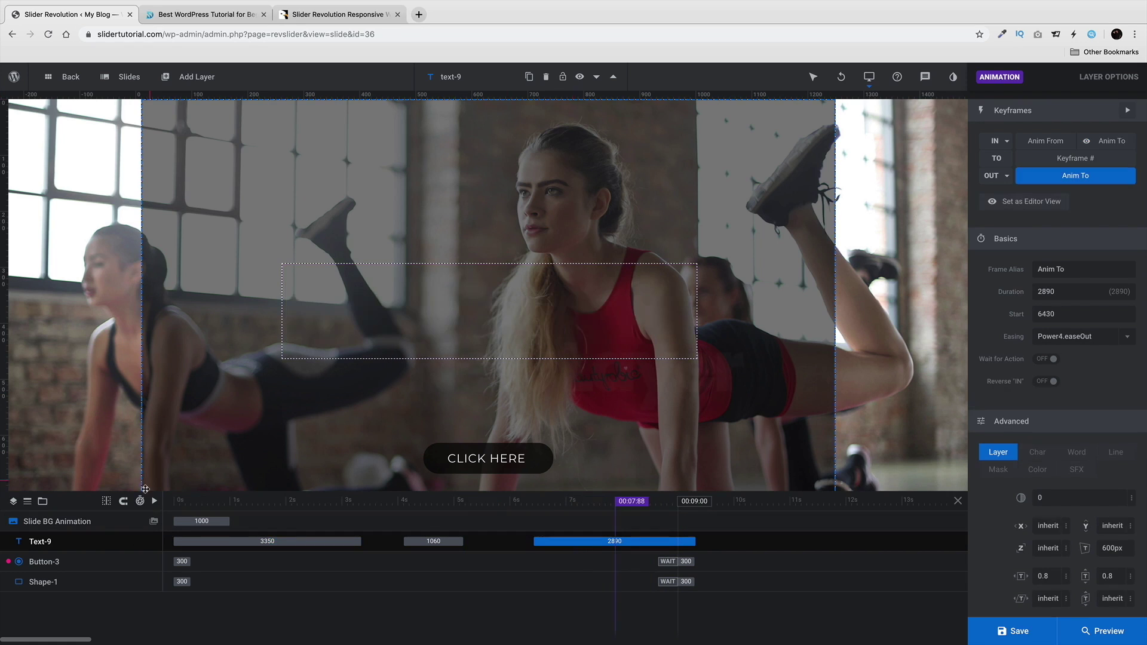
{"action": "left_click", "coordinate": [1063, 341]}
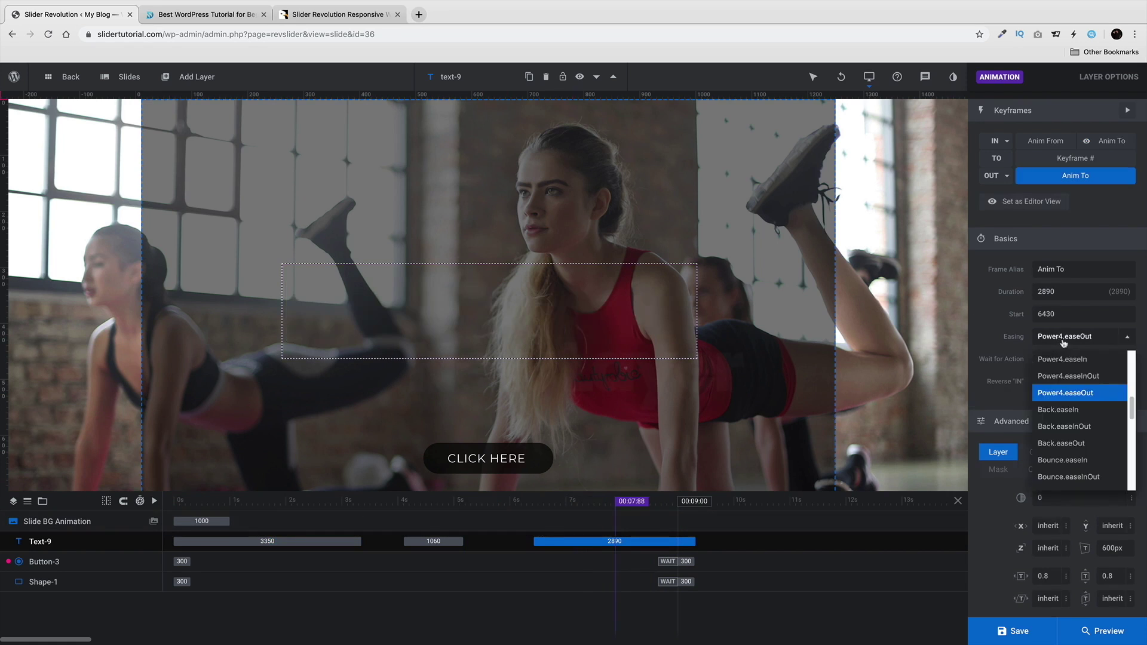
{"action": "scroll", "coordinate": [1091, 457], "scroll_direction": "down", "scroll_amount": 3}
{"action": "scroll", "coordinate": [1092, 434], "scroll_direction": "down", "scroll_amount": 5}
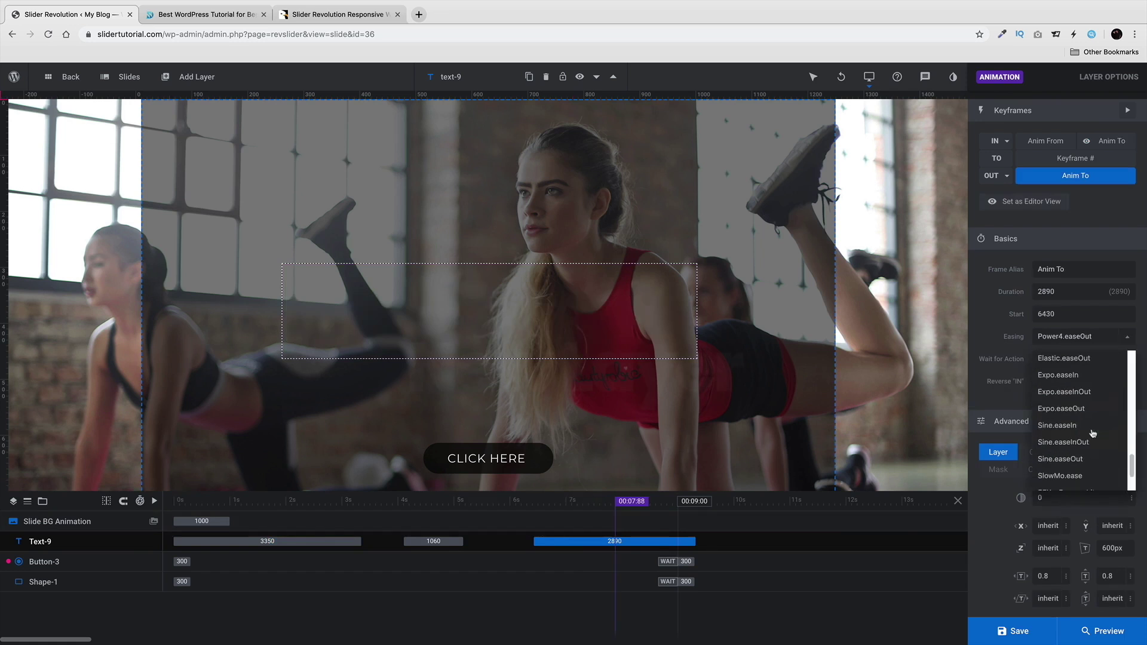
{"action": "left_click", "coordinate": [1083, 431]}
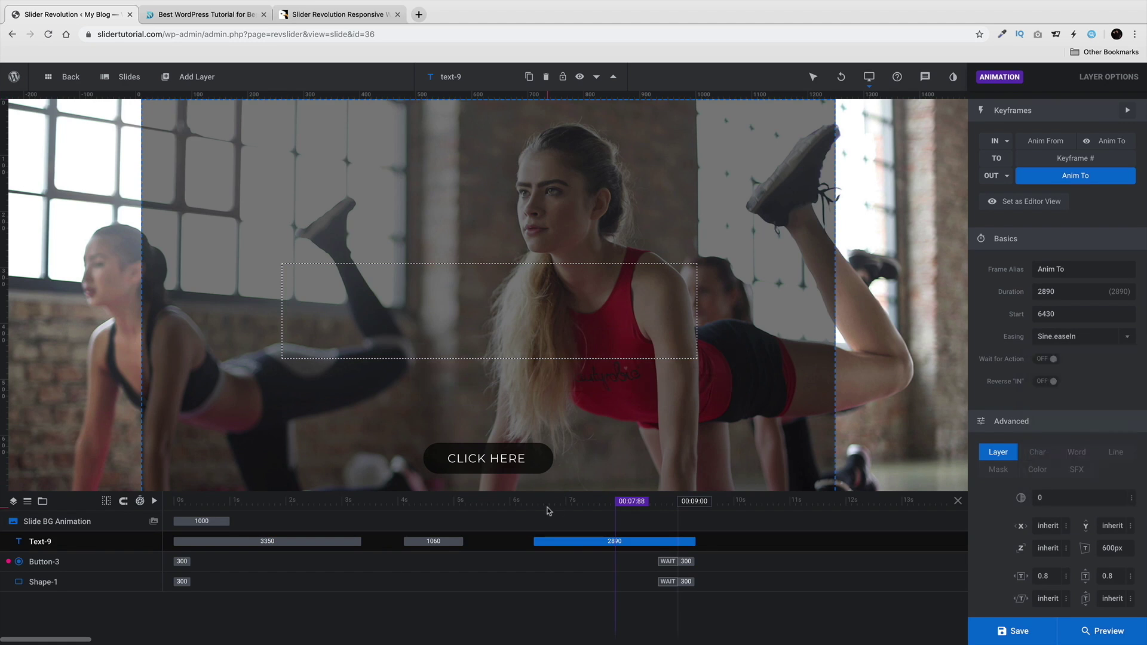
{"action": "left_click_drag", "start_coordinate": [537, 504], "coordinate": [519, 504]}
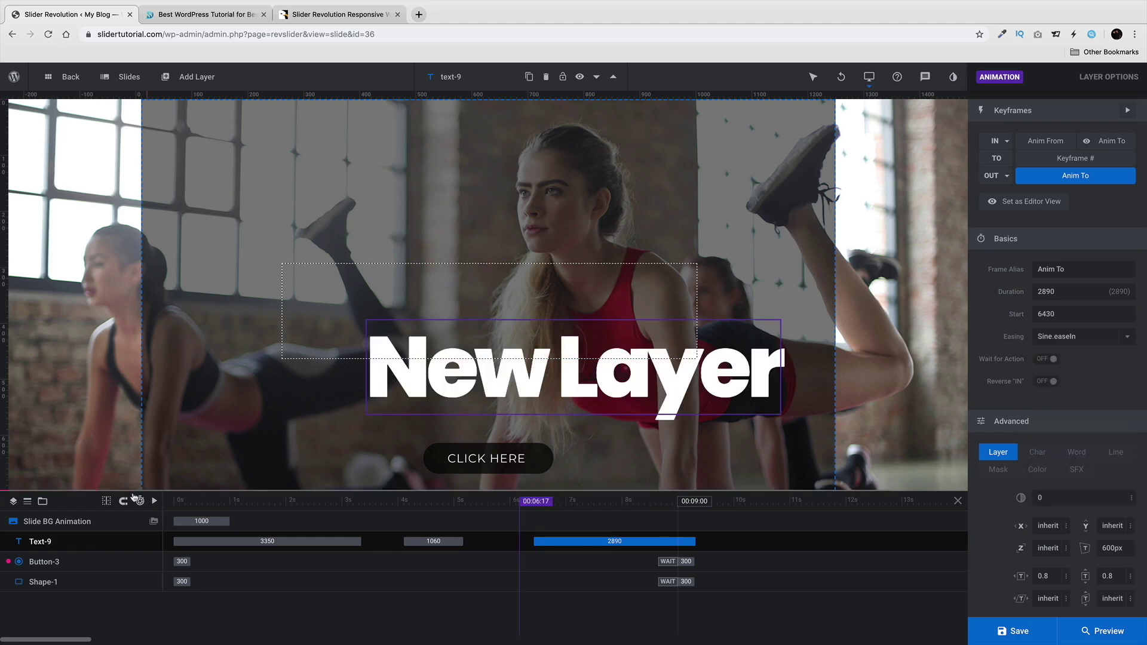
{"action": "left_click", "coordinate": [153, 502]}
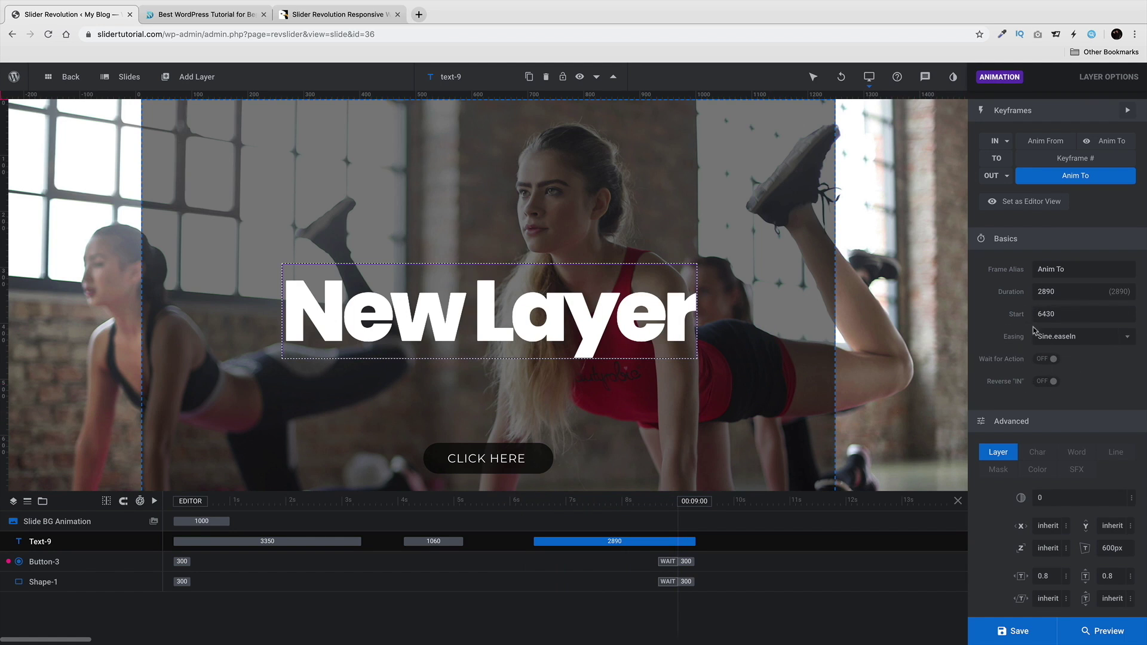
{"action": "scroll", "coordinate": [1047, 334], "scroll_direction": "down", "scroll_amount": 1}
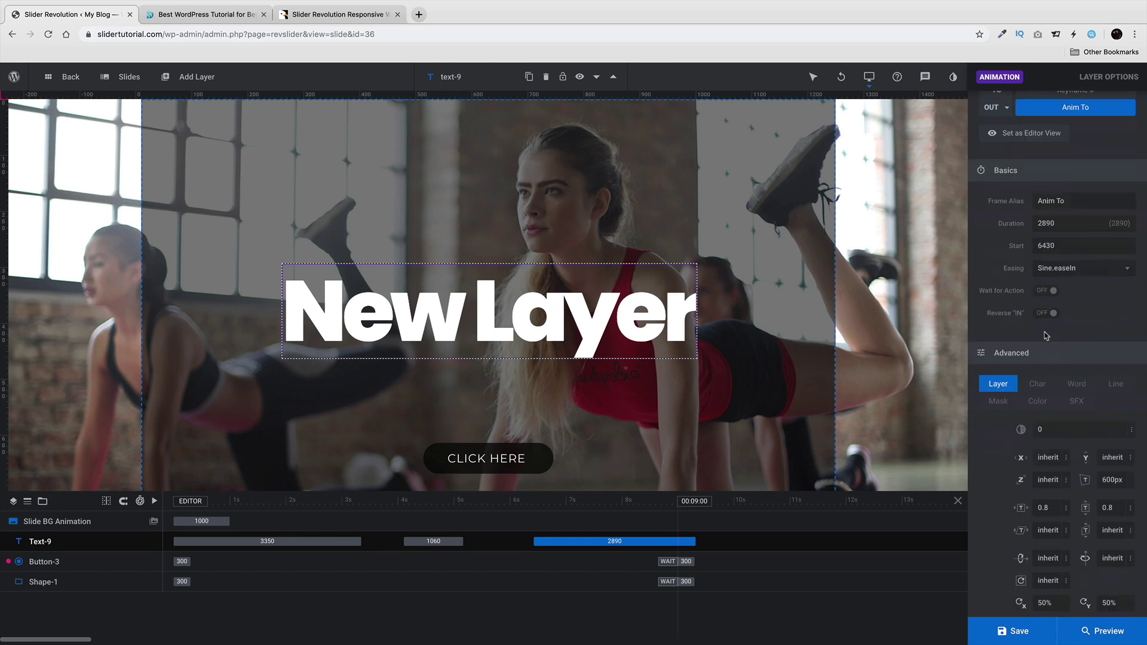
{"action": "scroll", "coordinate": [1047, 336], "scroll_direction": "down", "scroll_amount": 1}
{"action": "right_click", "coordinate": [1043, 332]}
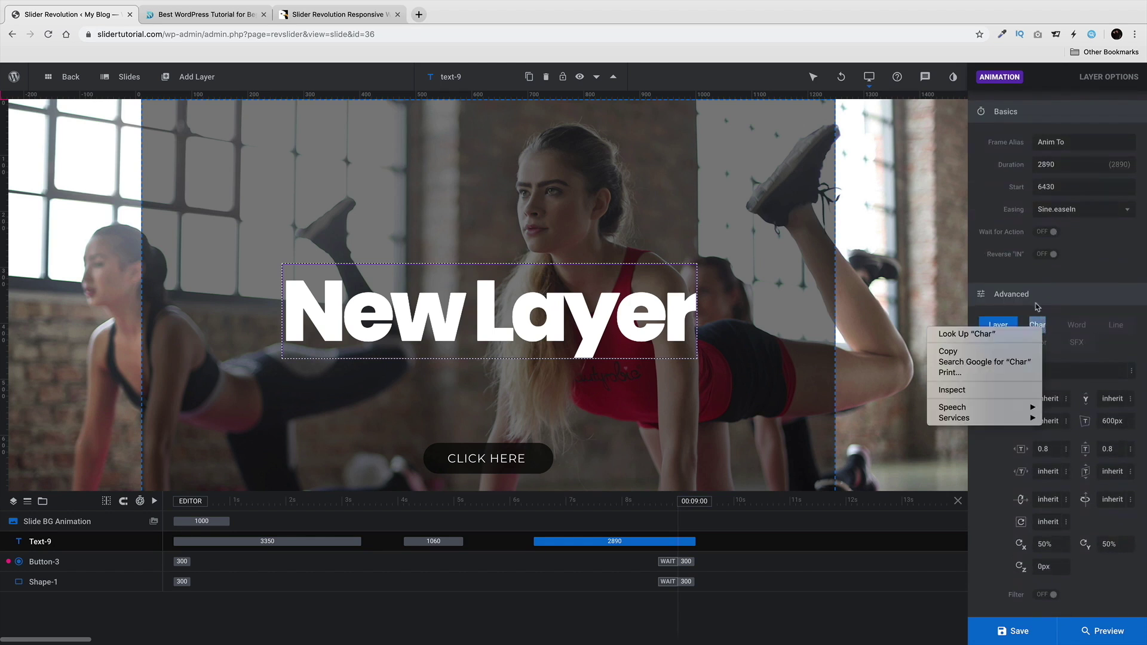
{"action": "key", "text": "Escape"}
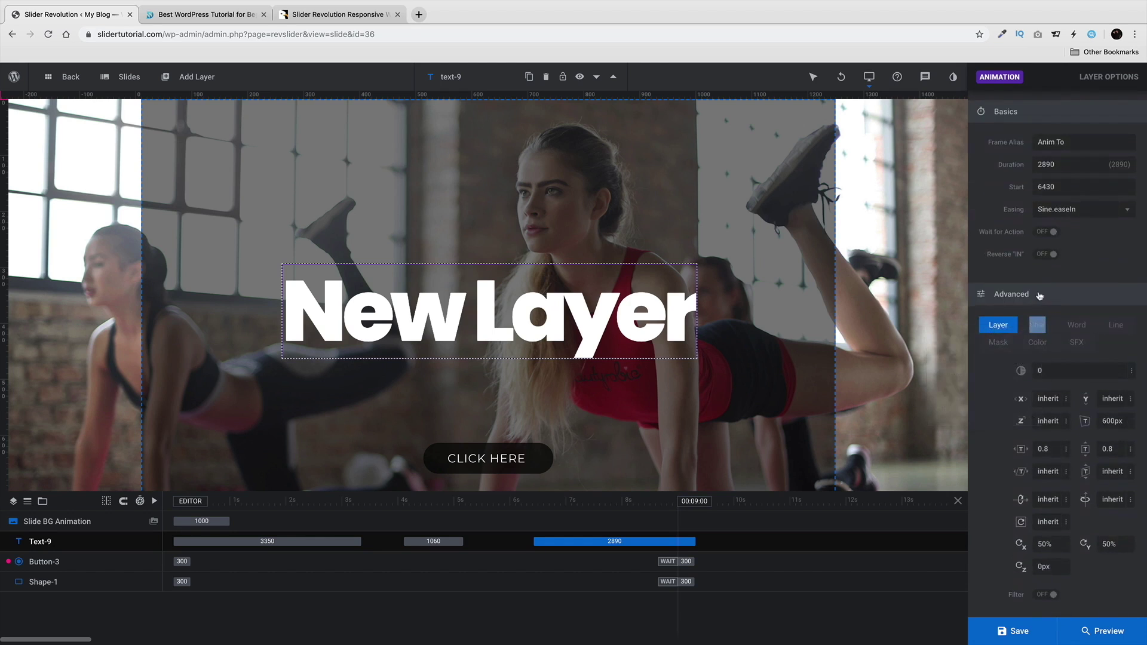
{"action": "left_click", "coordinate": [430, 502]}
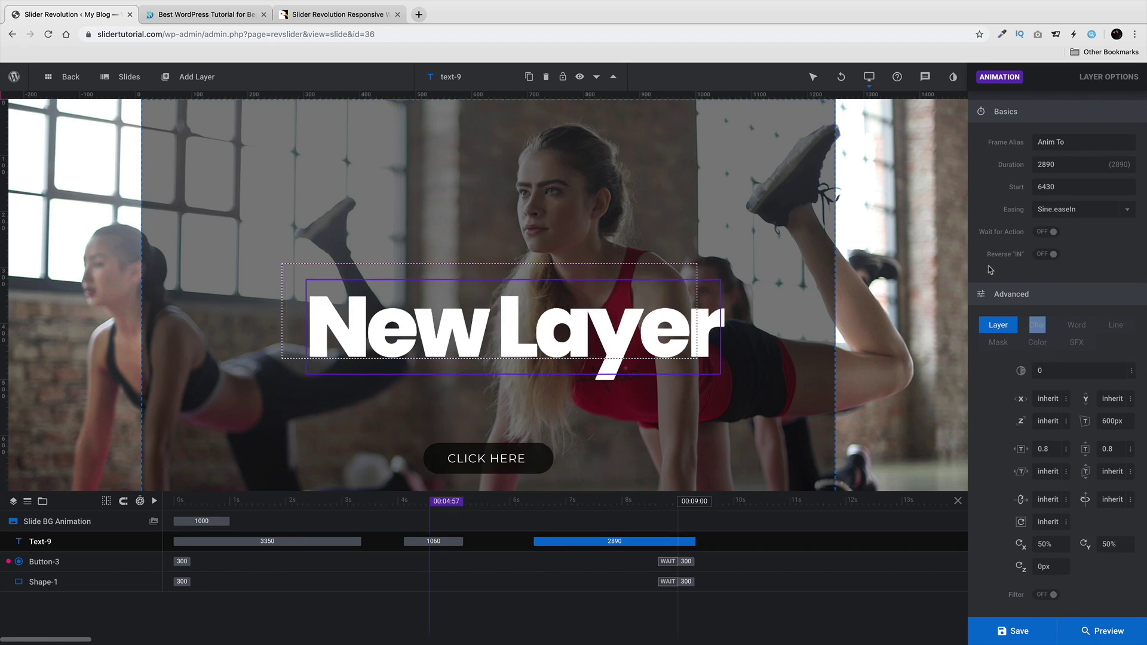
Step: Enable timeline loops for the Text-9 layer
{"action": "scroll", "coordinate": [1015, 269], "scroll_direction": "up", "scroll_amount": 5}
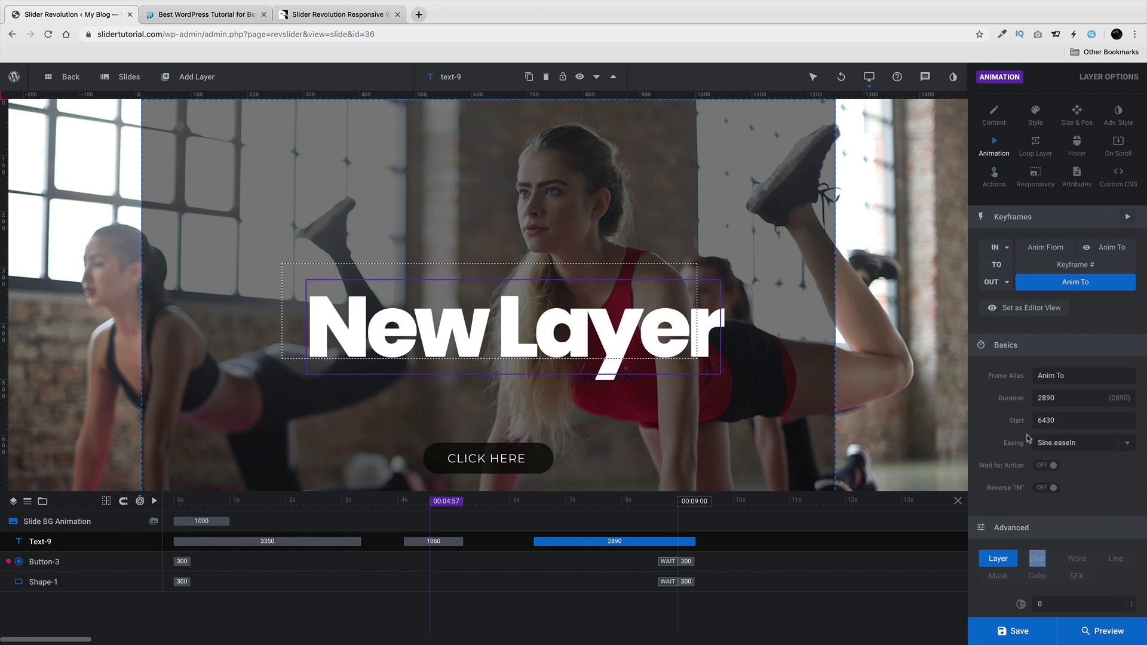
{"action": "scroll", "coordinate": [1045, 426], "scroll_direction": "up", "scroll_amount": 1}
{"action": "left_click", "coordinate": [1037, 181]}
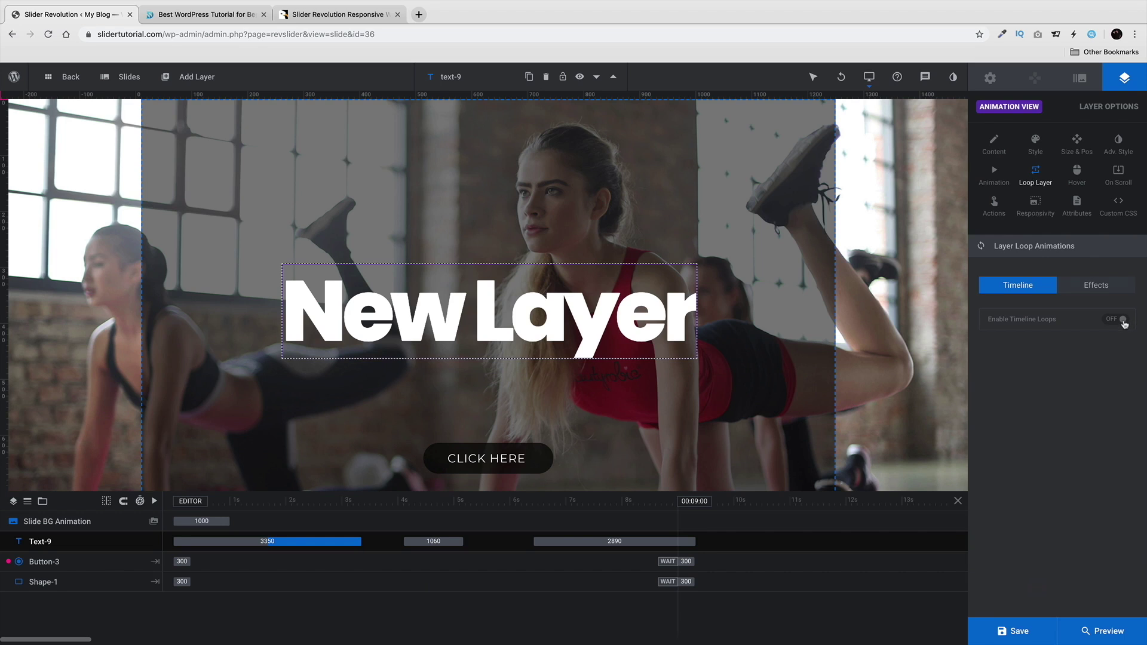
{"action": "left_click", "coordinate": [1122, 320]}
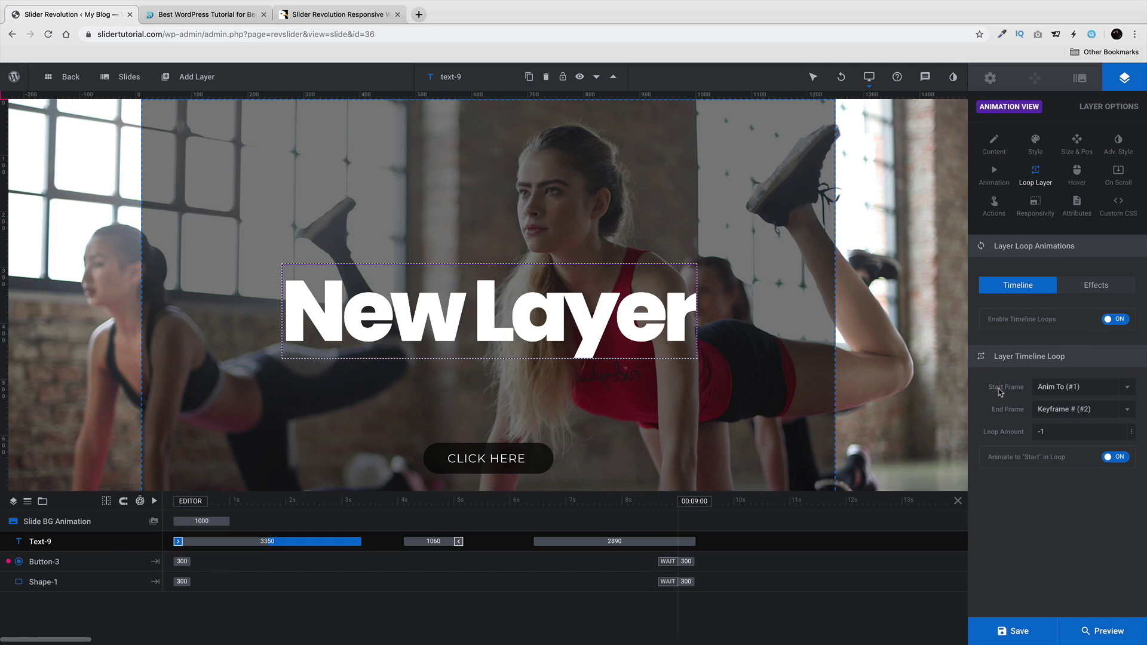
Step: Set the layer loop's start frame to Anim To (#1) and its end frame to Keyframe # (#2)
{"action": "left_click", "coordinate": [1033, 389]}
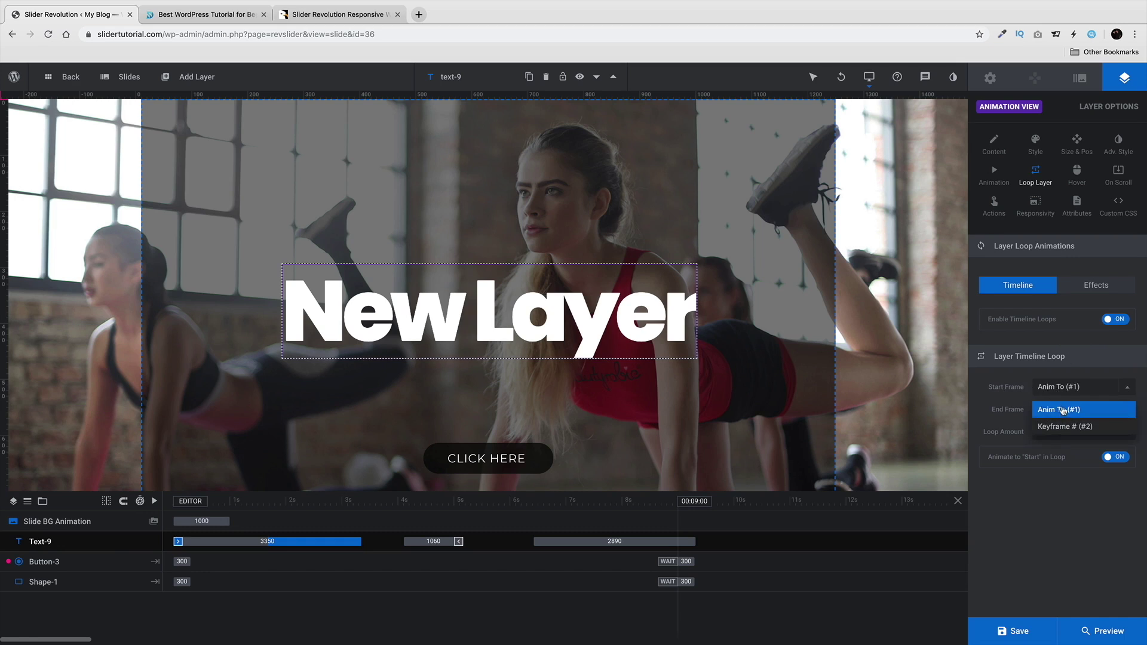
{"action": "left_click", "coordinate": [1066, 411]}
{"action": "left_click", "coordinate": [1070, 410]}
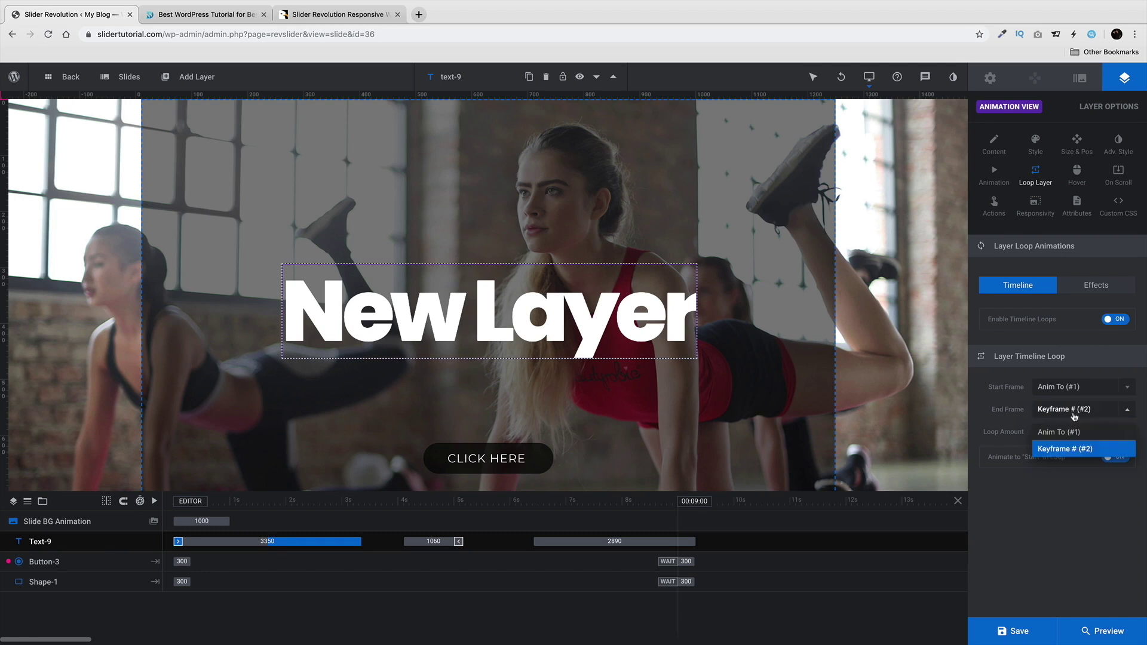
{"action": "left_click", "coordinate": [1076, 448]}
{"action": "left_click", "coordinate": [1076, 410]}
{"action": "left_click", "coordinate": [1069, 448]}
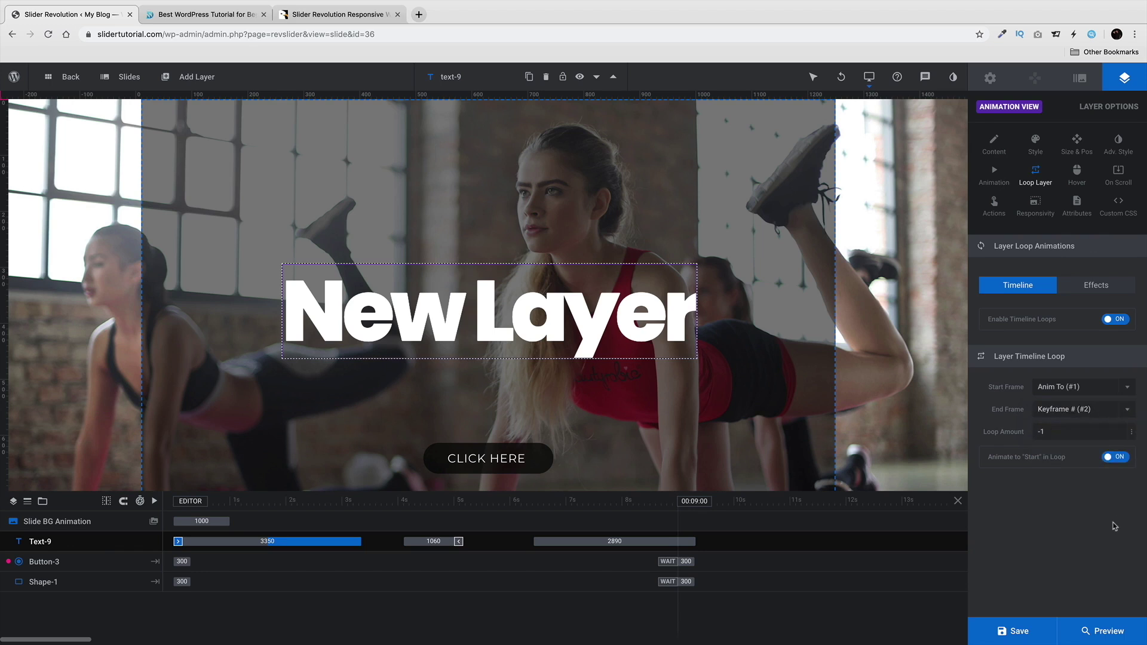
Step: Set the layer's loop amount to 5 and preview the slider
{"action": "left_click", "coordinate": [1073, 435]}
{"action": "type", "text": "5"}
{"action": "left_click", "coordinate": [1108, 629]}
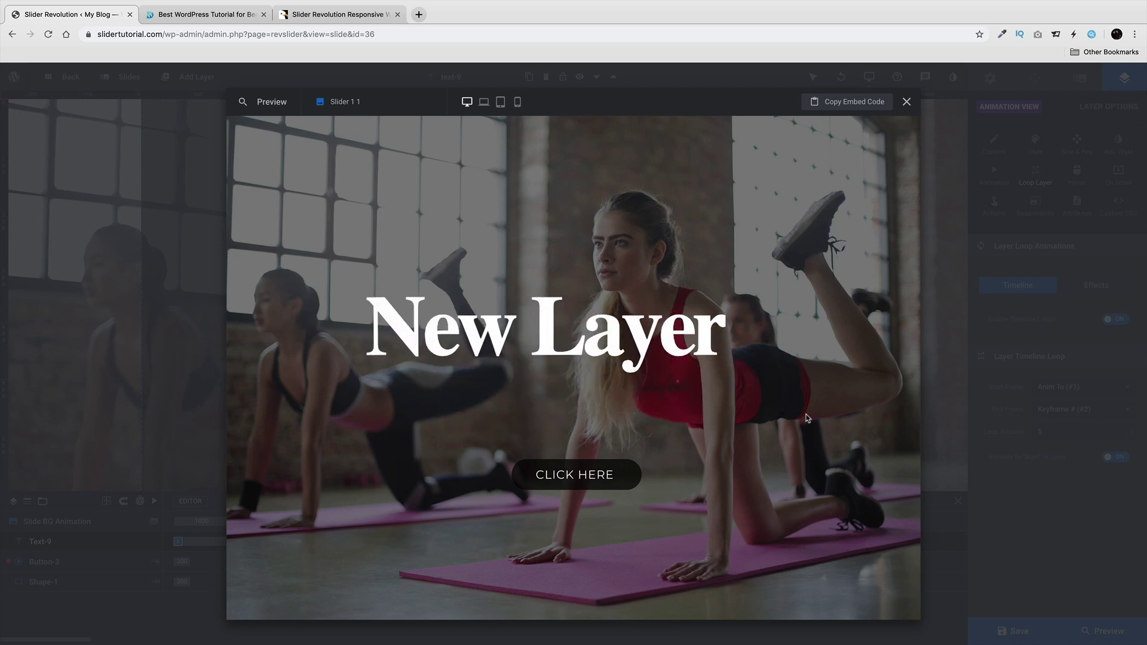
{"action": "left_click", "coordinate": [907, 102]}
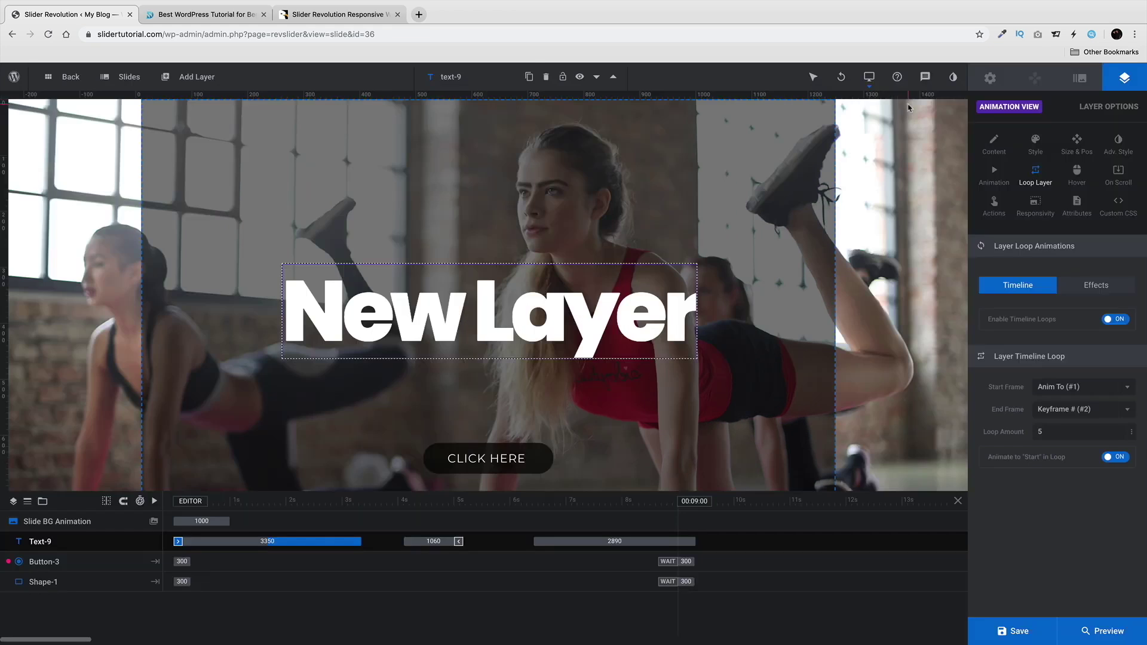
Step: Enable hover on the Text-9 layer with the Crosshair cursor and preview the slider
{"action": "left_click", "coordinate": [1077, 174]}
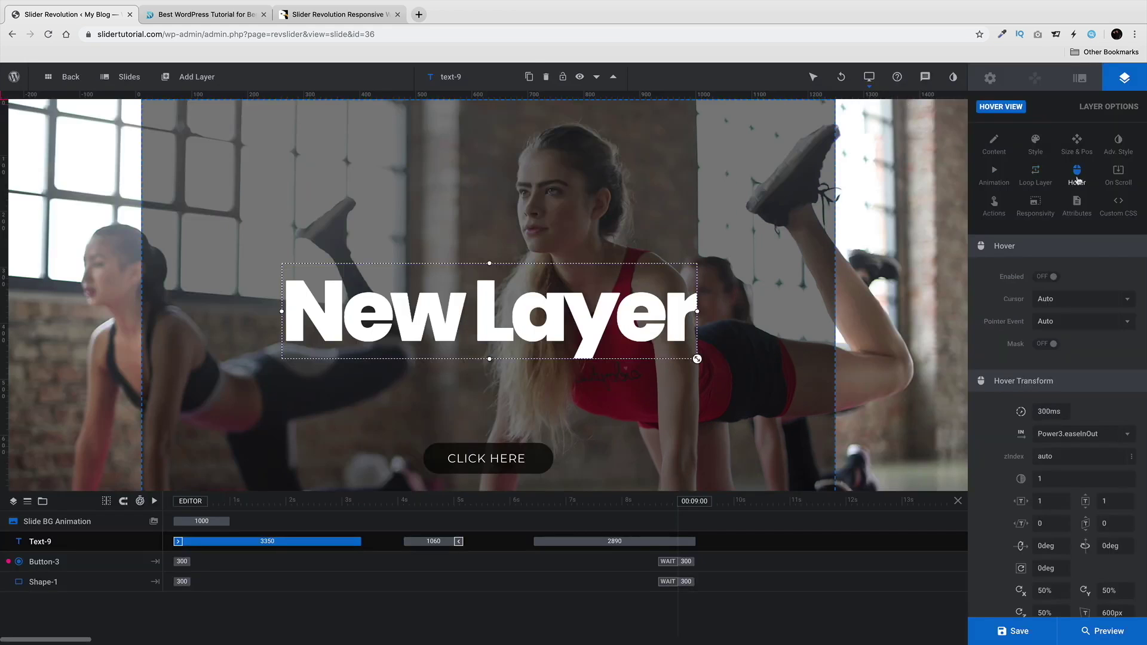
{"action": "left_click", "coordinate": [1045, 277]}
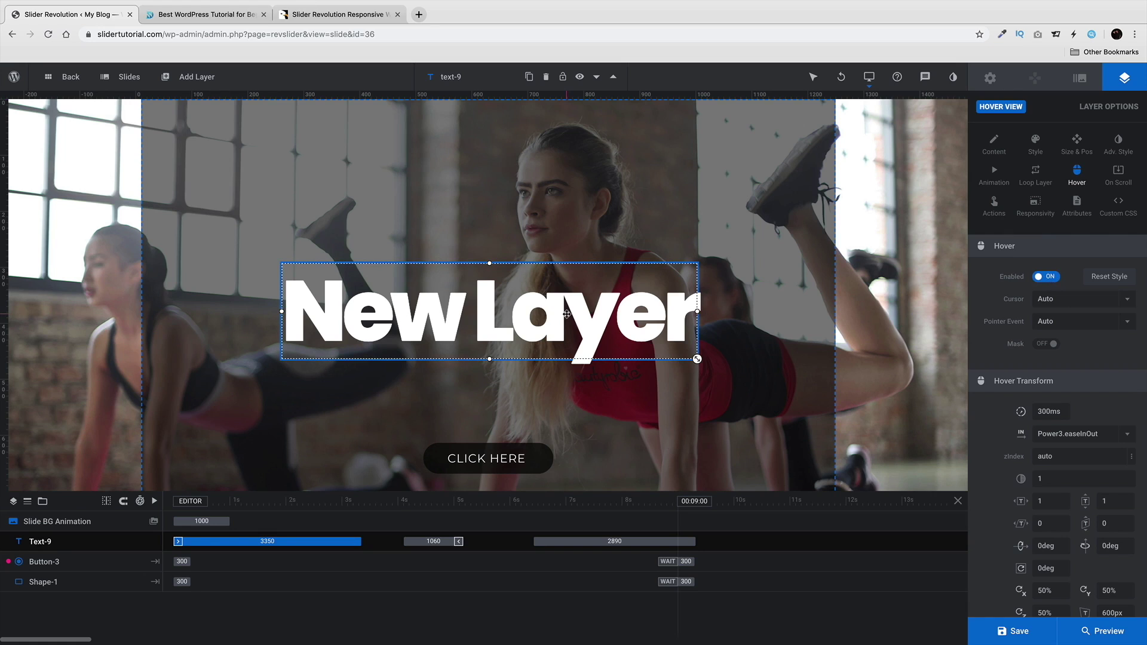
{"action": "left_click", "coordinate": [1046, 300]}
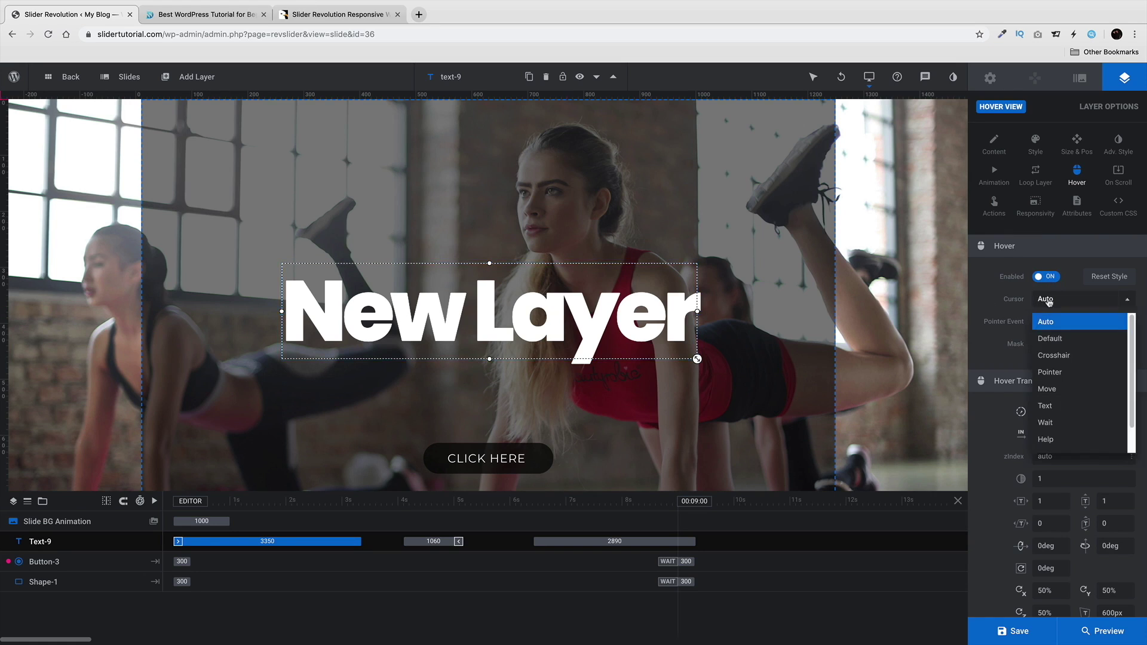
{"action": "left_click", "coordinate": [1062, 358]}
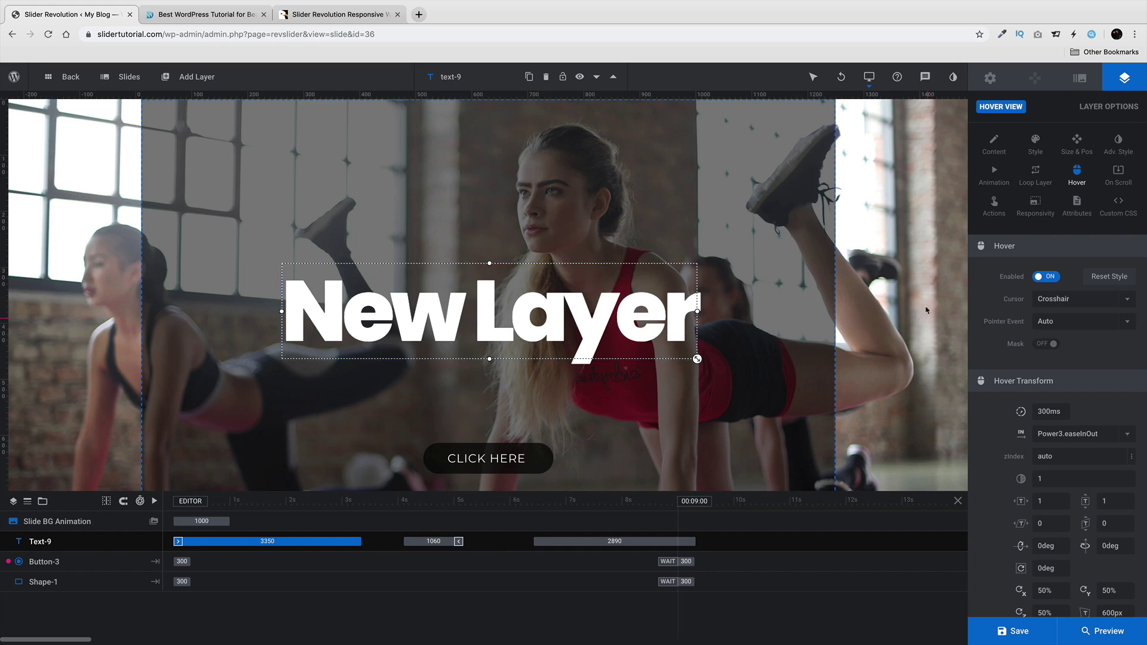
{"action": "left_click", "coordinate": [1107, 631]}
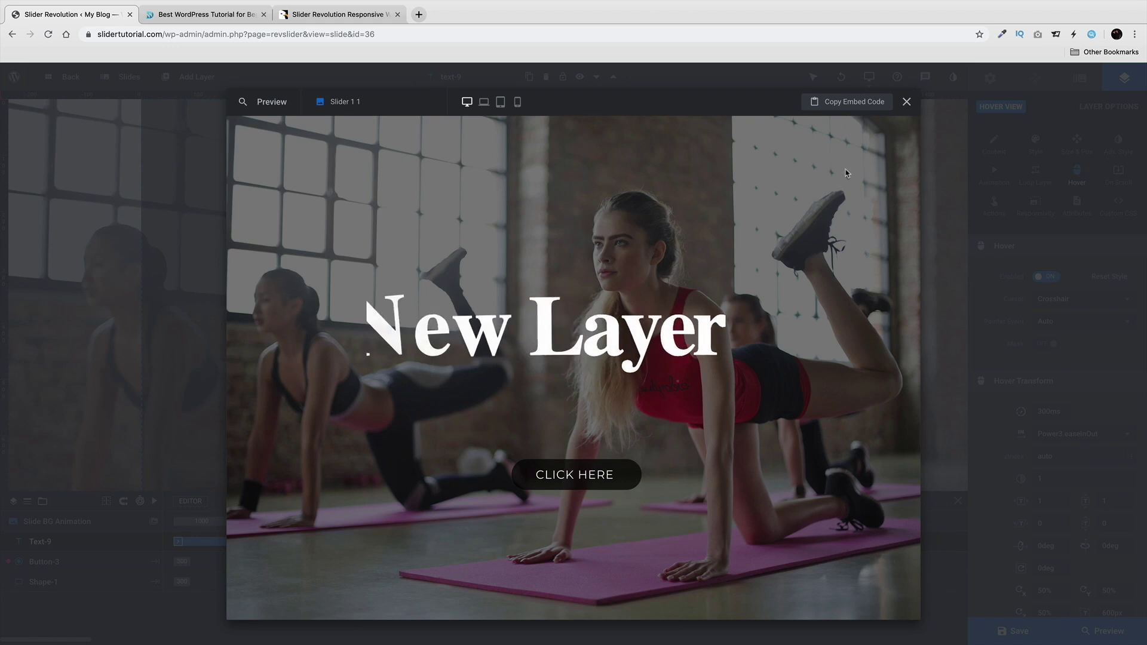
{"action": "left_click", "coordinate": [907, 102]}
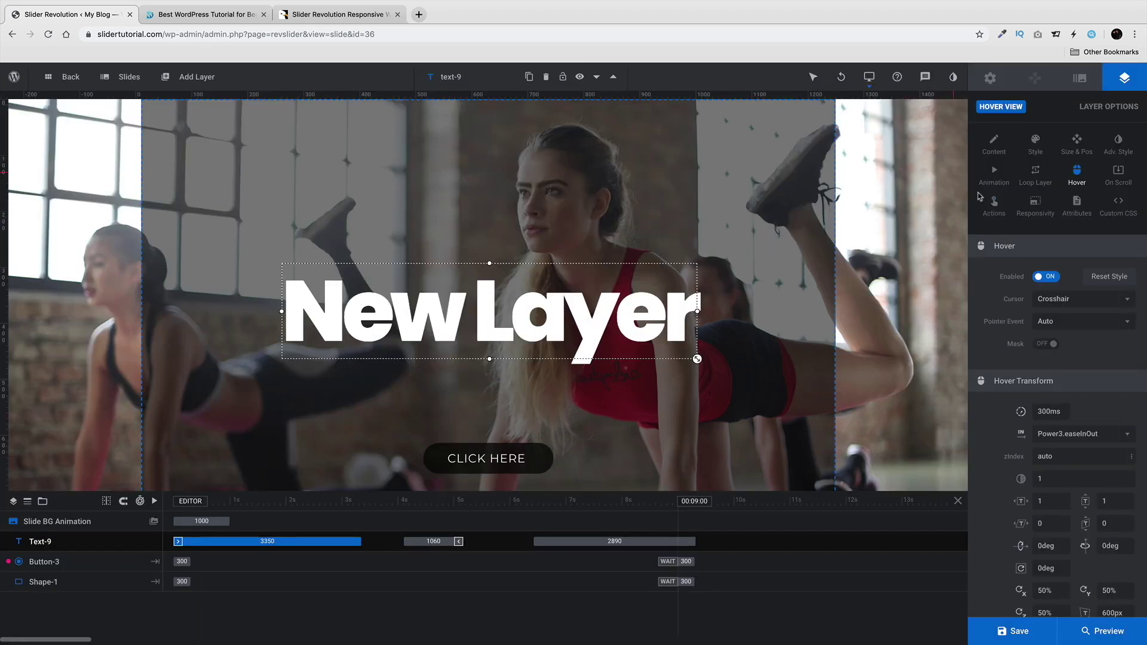
Step: Try the None pointer event for the layer's hover and restore it to Auto
{"action": "left_click", "coordinate": [1067, 325]}
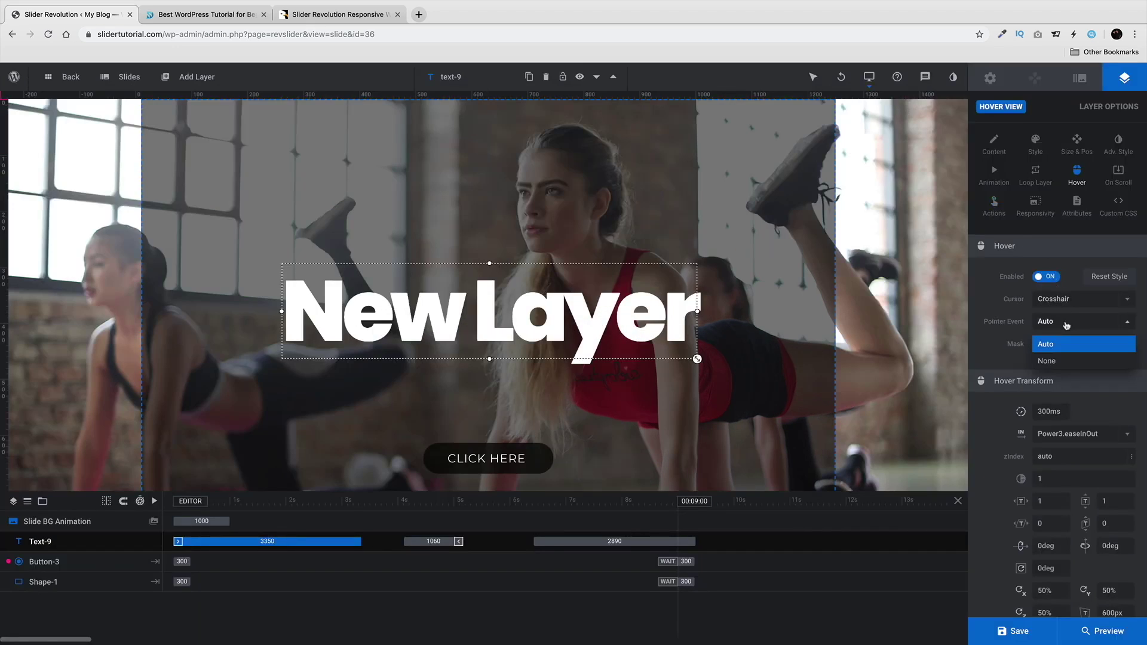
{"action": "left_click", "coordinate": [1063, 366]}
{"action": "left_click", "coordinate": [1068, 326]}
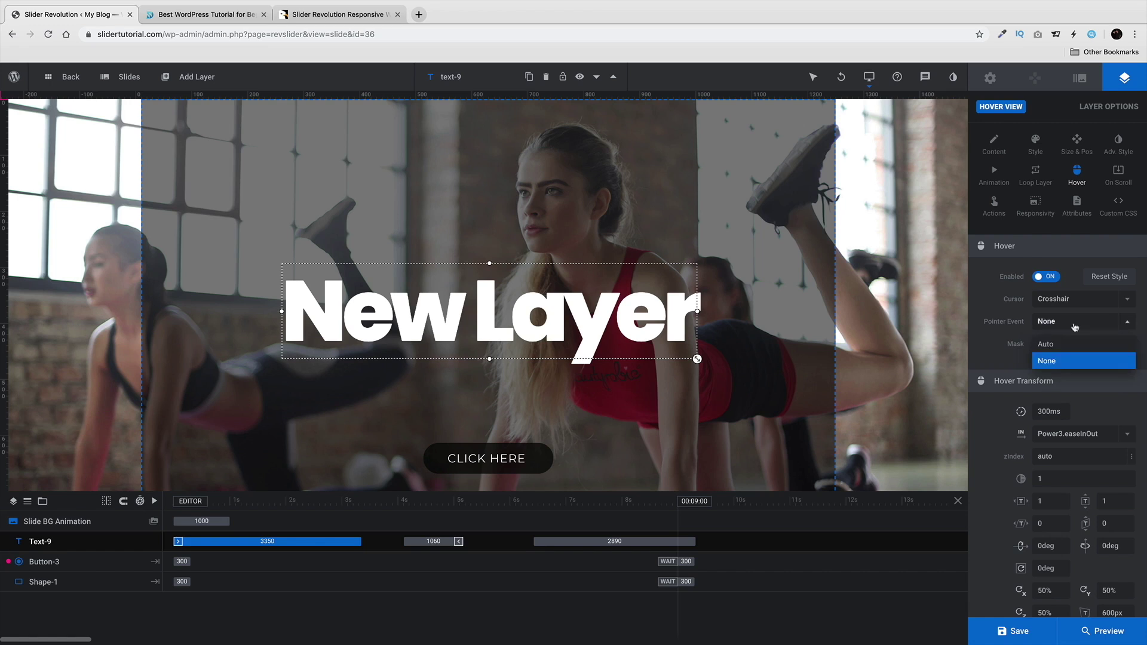
{"action": "left_click", "coordinate": [1067, 348]}
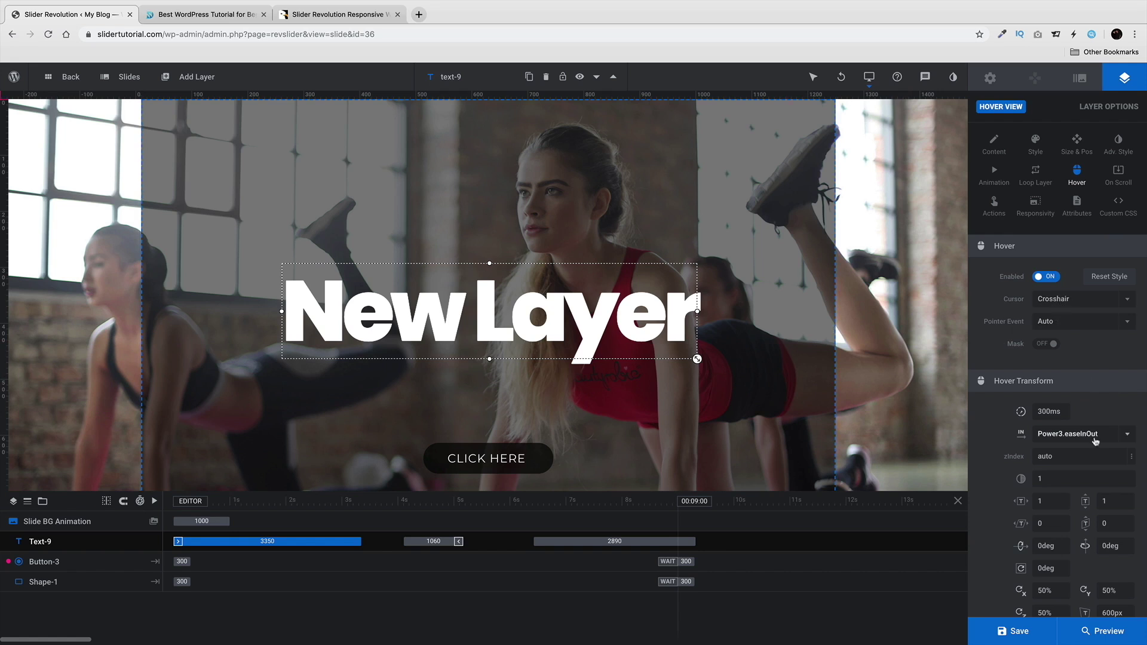
{"action": "scroll", "coordinate": [1064, 316], "scroll_direction": "down", "scroll_amount": 3}
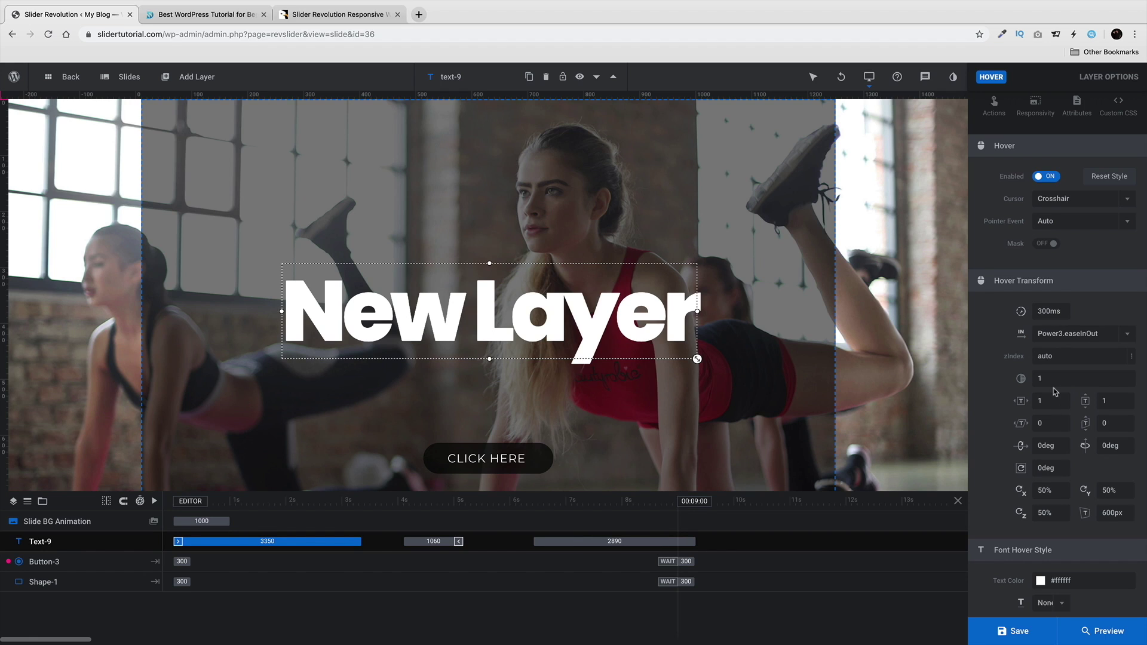
{"action": "scroll", "coordinate": [1051, 395], "scroll_direction": "down", "scroll_amount": 5}
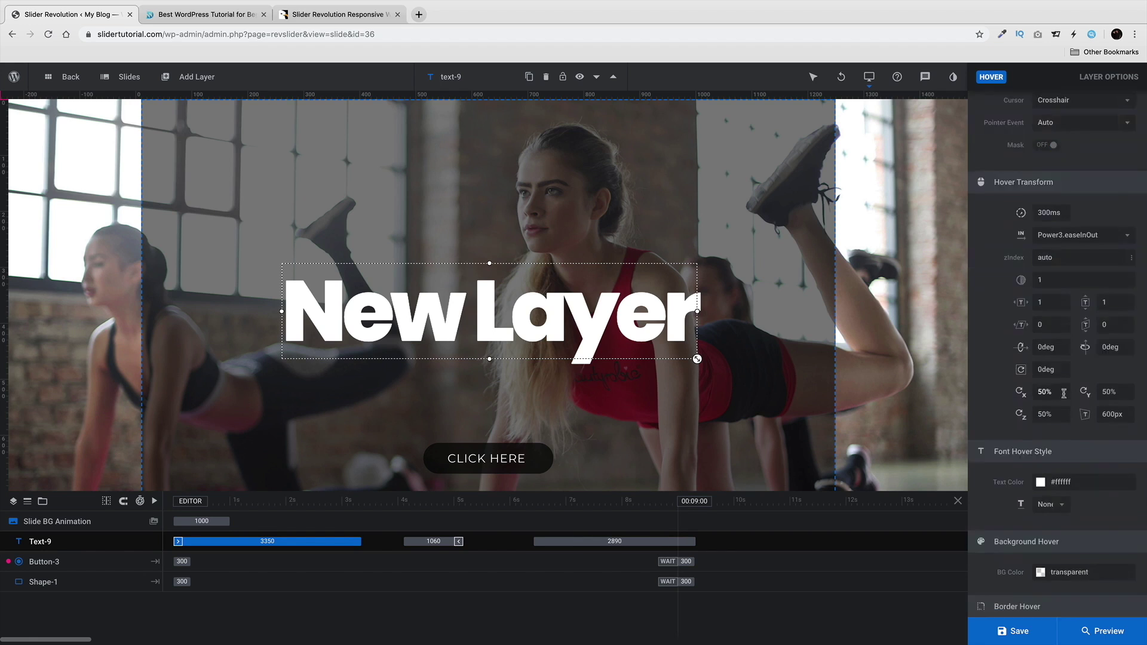
{"action": "scroll", "coordinate": [1041, 401], "scroll_direction": "up", "scroll_amount": 6}
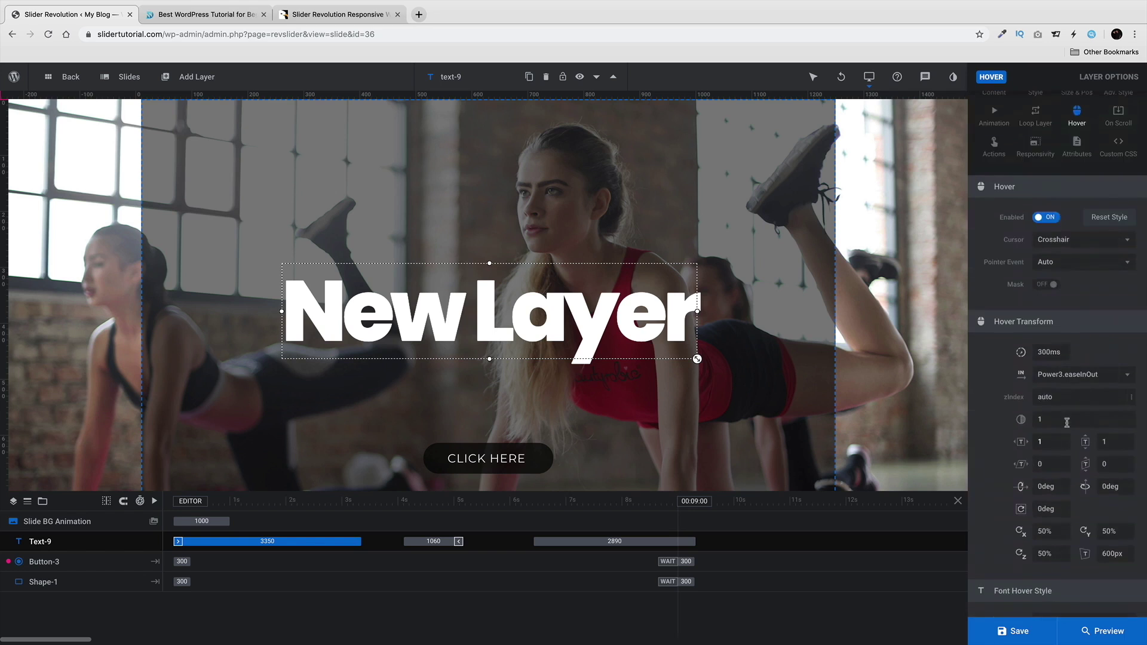
{"action": "scroll", "coordinate": [1074, 432], "scroll_direction": "up", "scroll_amount": 1}
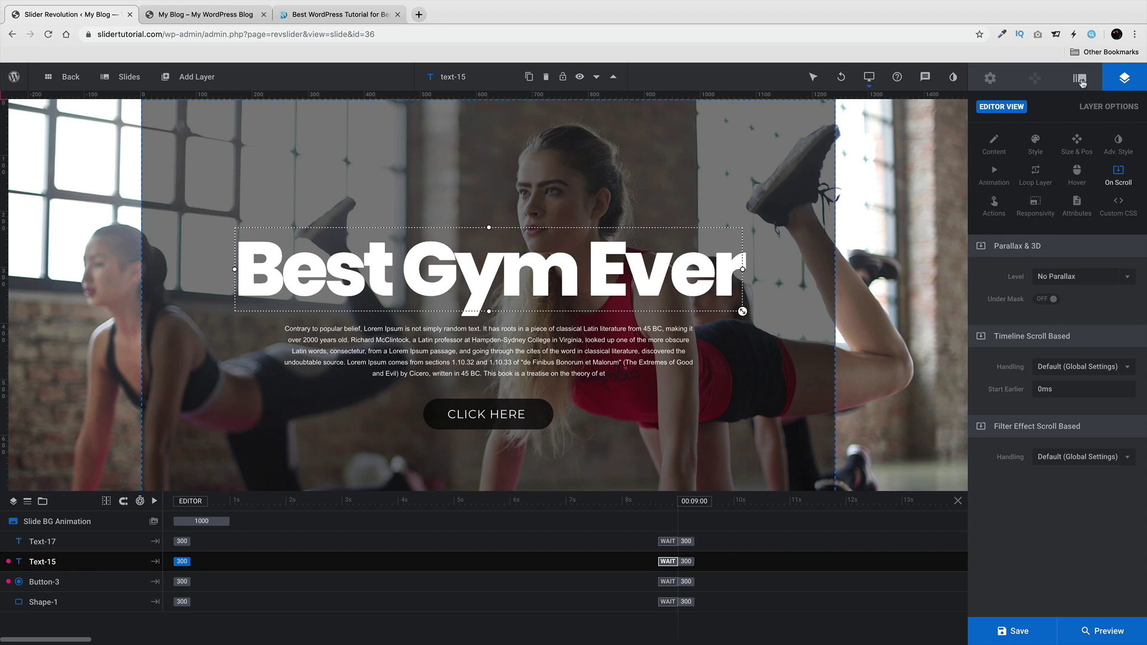
Step: Set the slide's own scroll parallax level to 14. (50 %) and save the slide
{"action": "left_click", "coordinate": [1085, 81]}
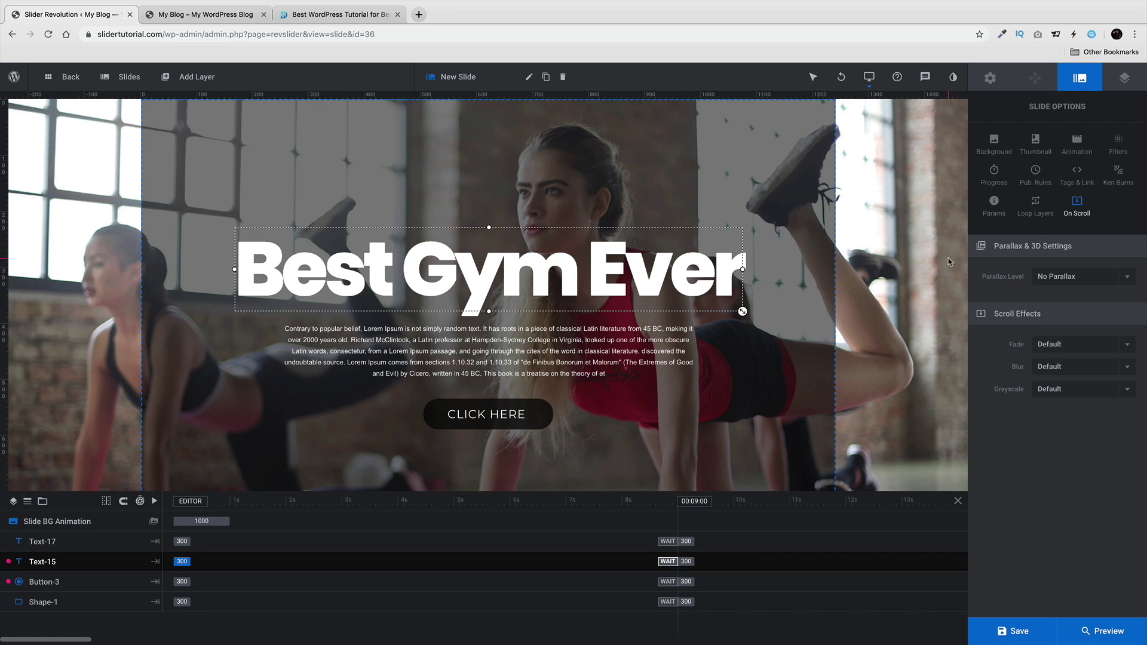
{"action": "left_click", "coordinate": [1061, 277]}
{"action": "scroll", "coordinate": [1070, 382], "scroll_direction": "down", "scroll_amount": 3}
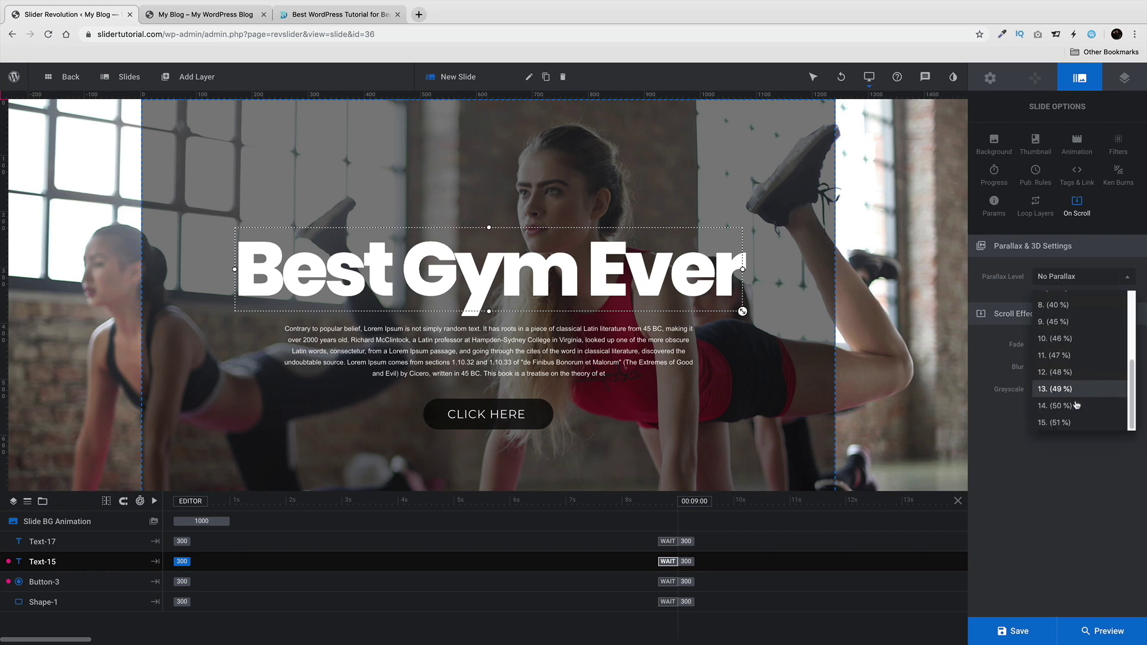
{"action": "left_click", "coordinate": [1076, 406]}
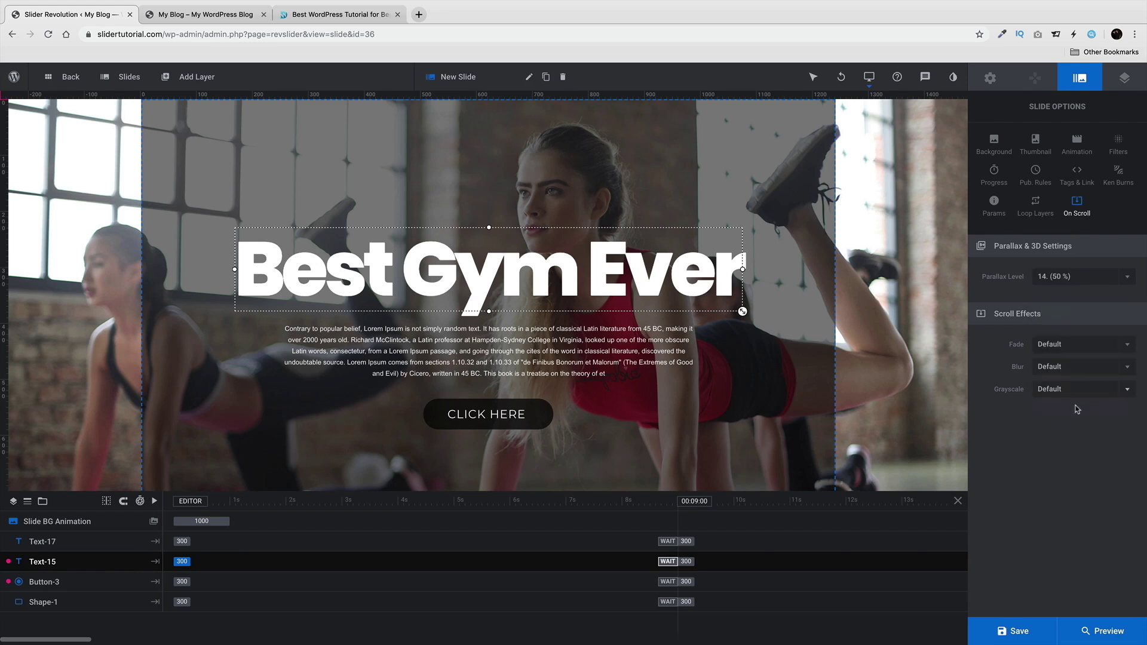
{"action": "left_click", "coordinate": [1016, 631]}
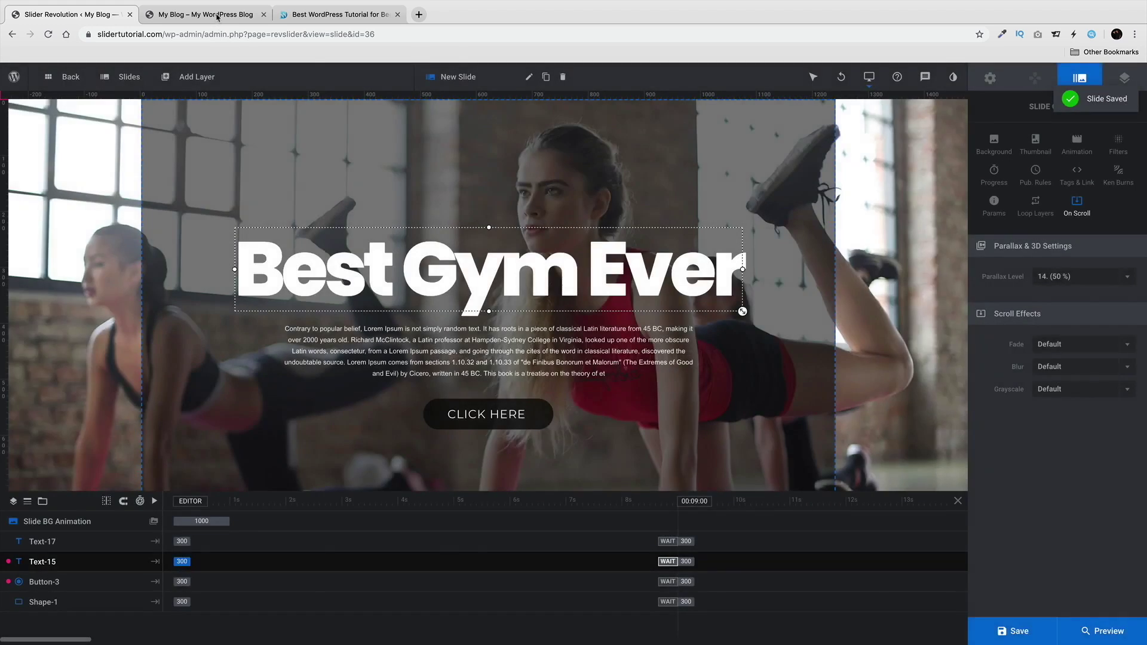
Step: Reload the live blog page, check the slide's parallax while scrolling, and return to the slide editor
{"action": "left_click", "coordinate": [217, 18]}
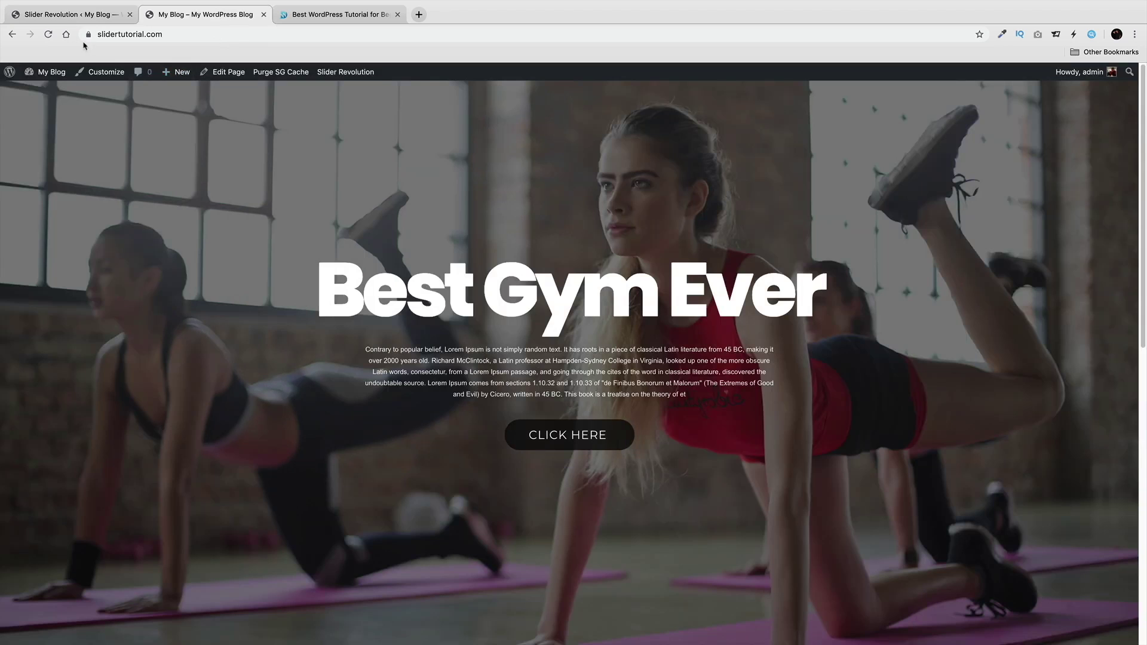
{"action": "left_click", "coordinate": [47, 35]}
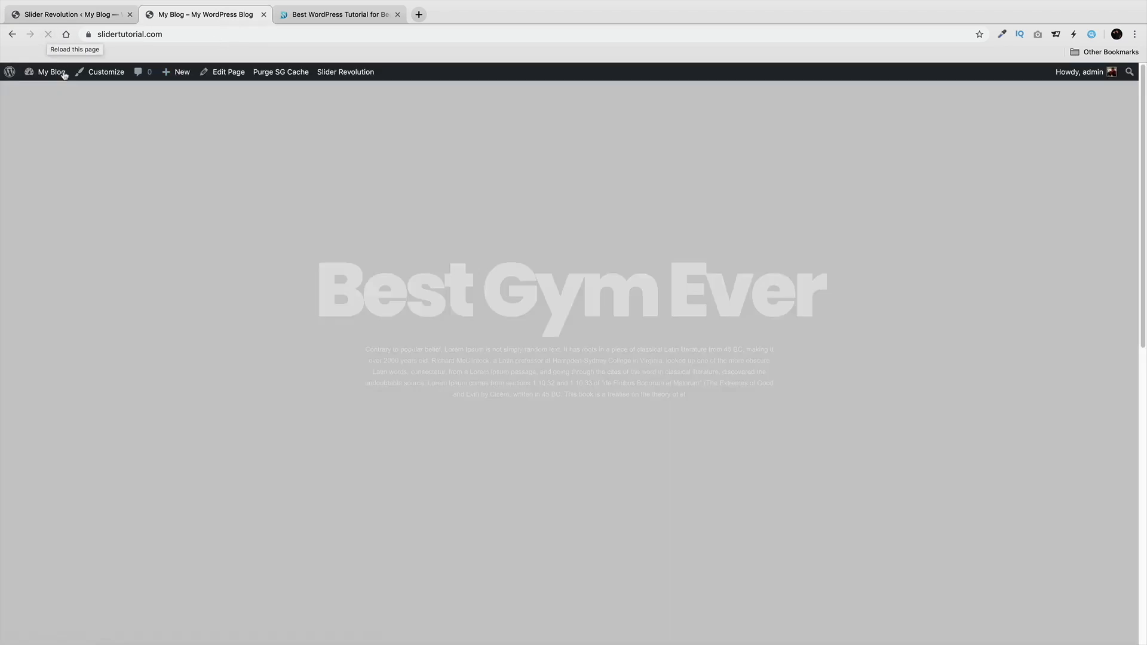
{"action": "scroll", "coordinate": [809, 256], "scroll_direction": "down", "scroll_amount": 3}
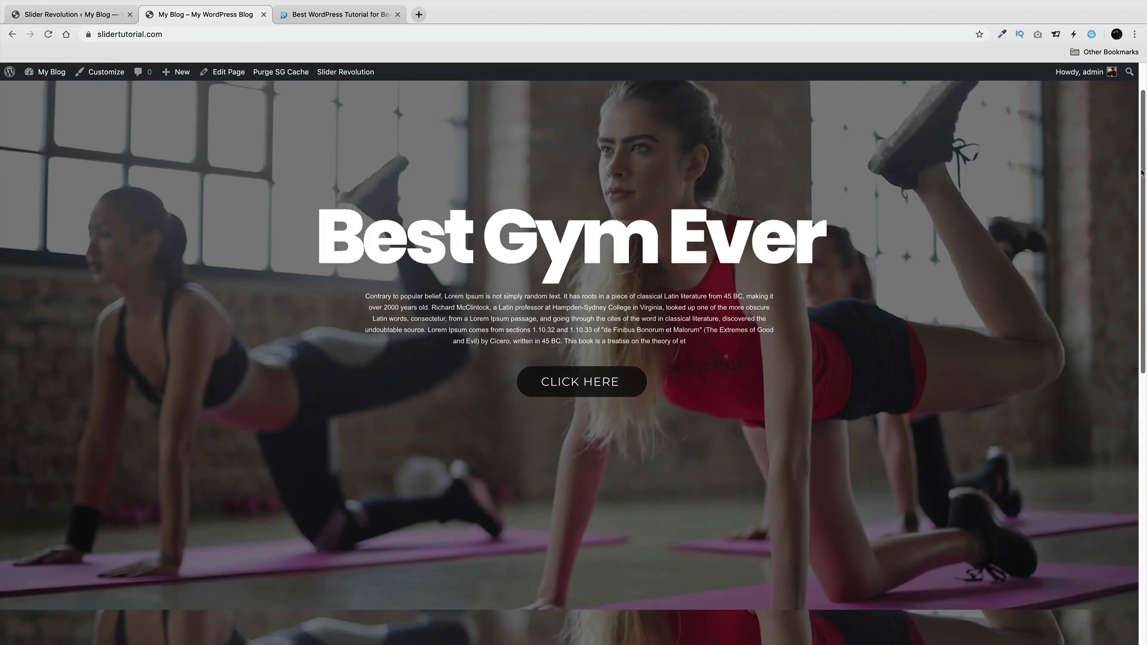
{"action": "left_click_drag", "start_coordinate": [1144, 206], "coordinate": [1144, 158]}
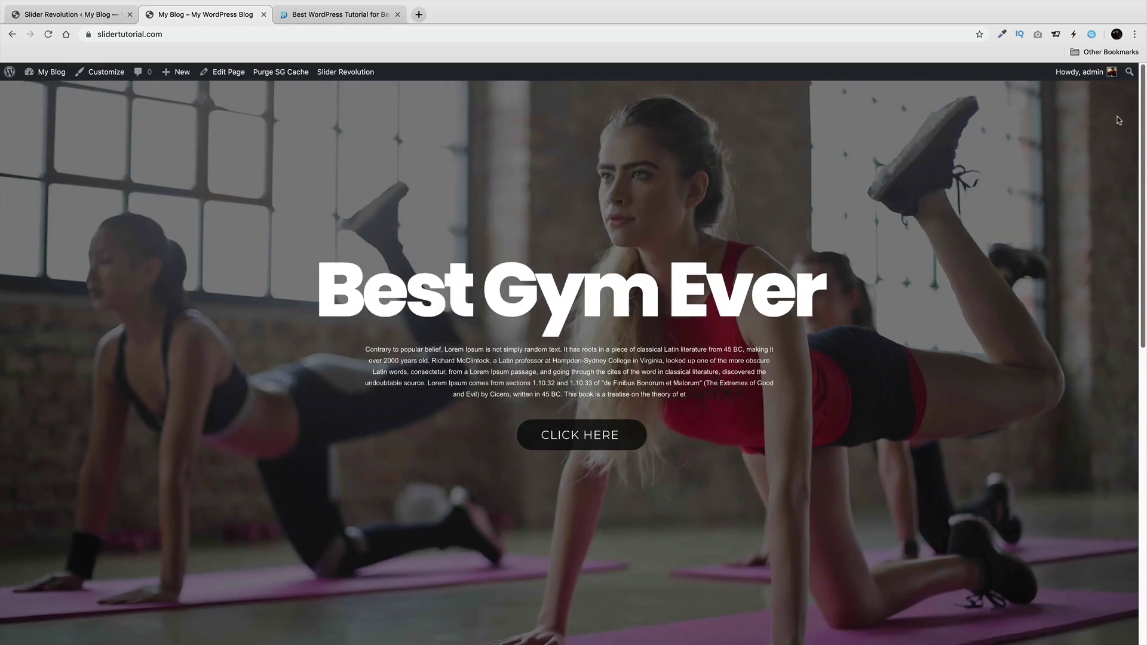
{"action": "left_click", "coordinate": [69, 14]}
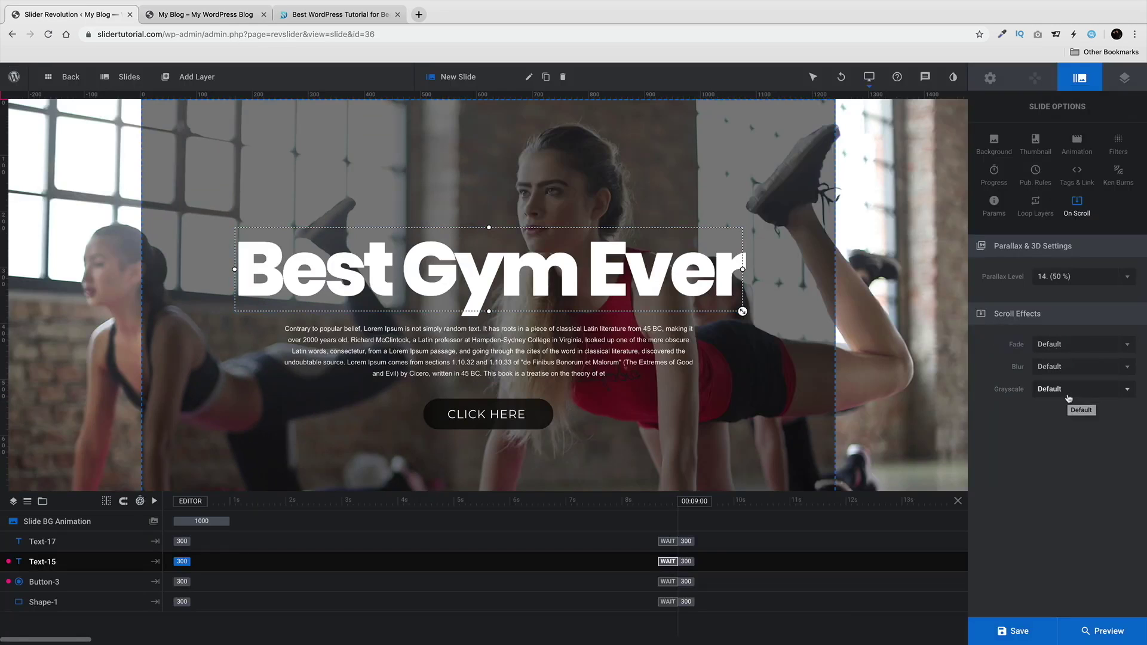
Step: Set the slide's Fade scroll effect to Enabled - Scroll Based and save the slide
{"action": "left_click", "coordinate": [1074, 348]}
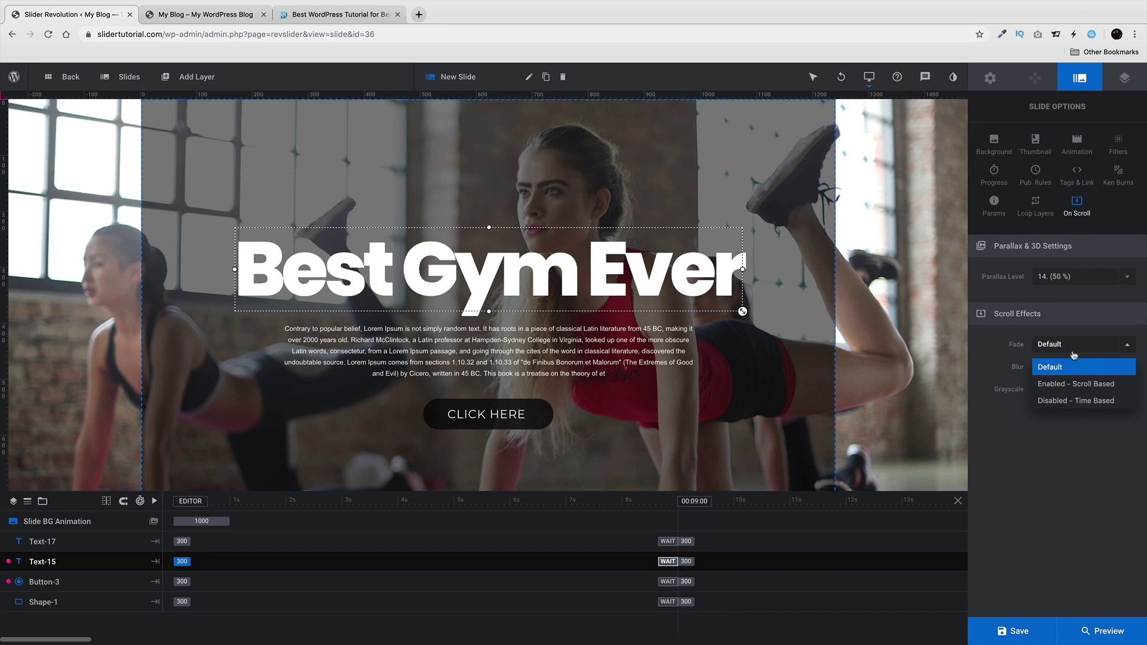
{"action": "left_click", "coordinate": [1076, 386]}
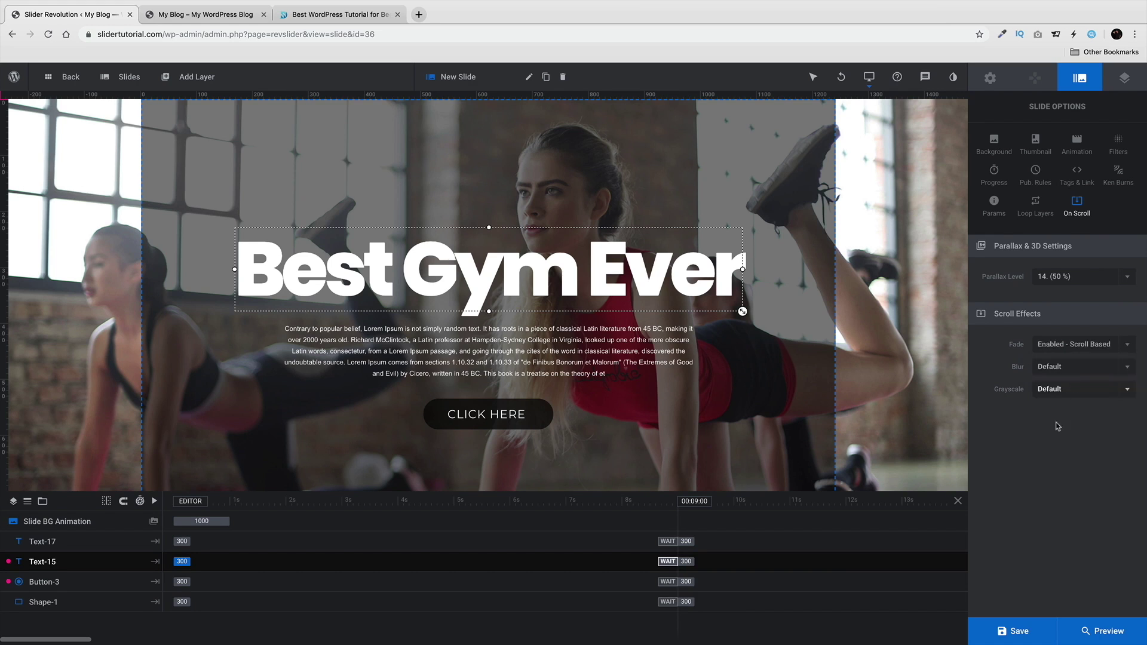
{"action": "left_click", "coordinate": [1012, 634]}
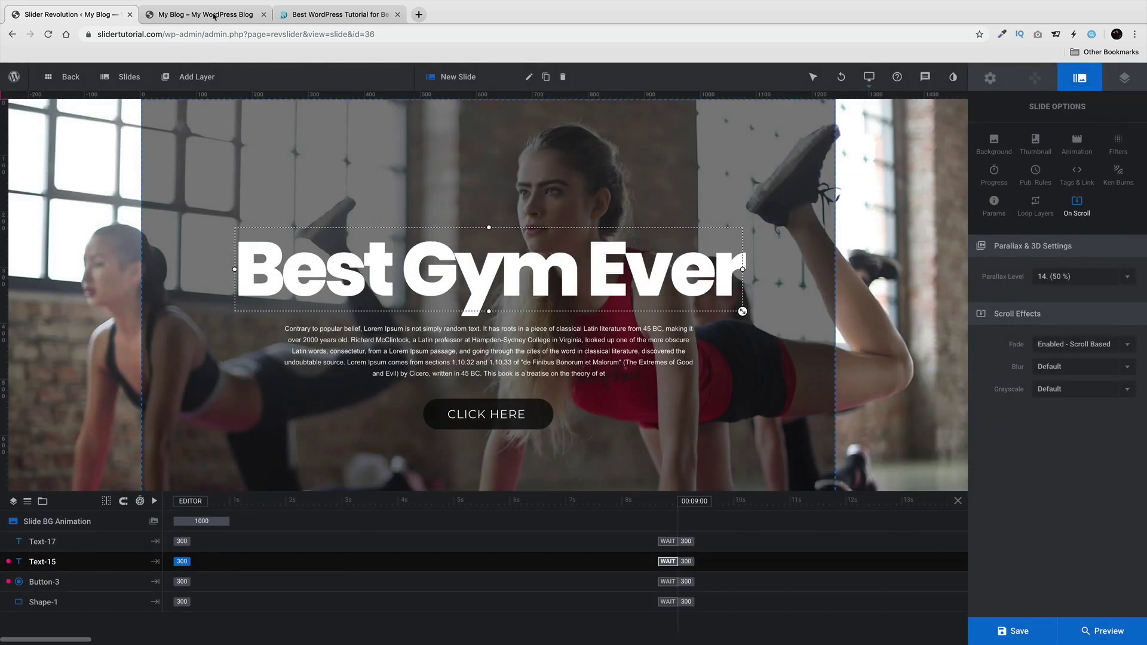
Step: Reload the live blog page, examine the fade effect down the page and back, and return to the slide editor
{"action": "left_click", "coordinate": [174, 15]}
{"action": "left_click", "coordinate": [48, 34]}
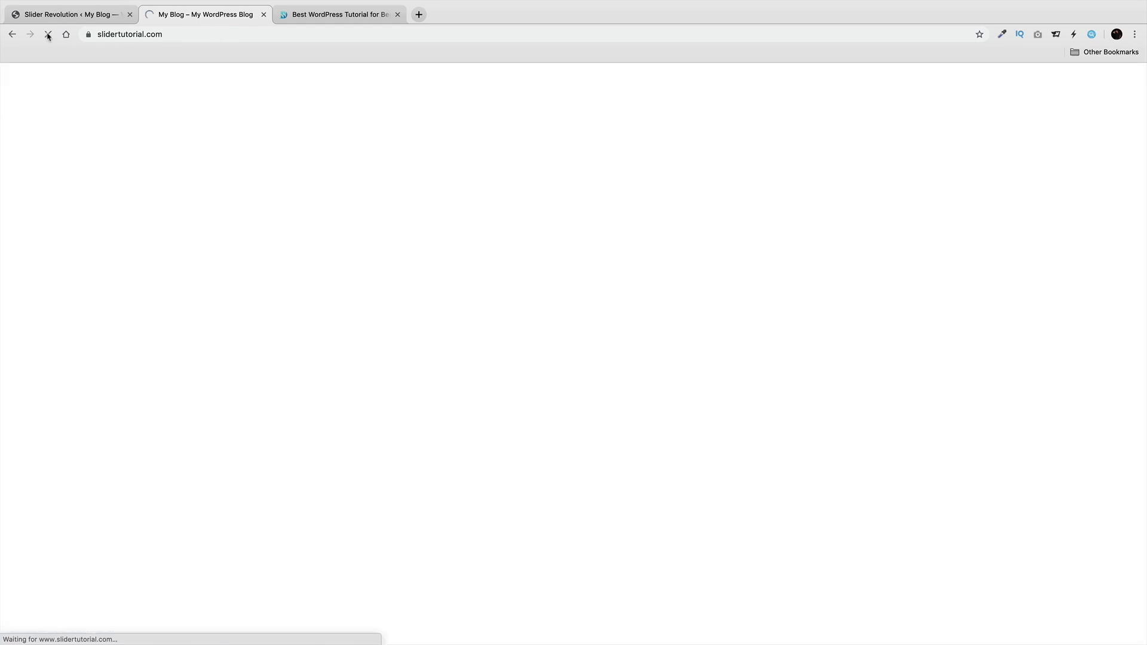
{"action": "scroll", "coordinate": [1144, 221], "scroll_direction": "down", "scroll_amount": 3}
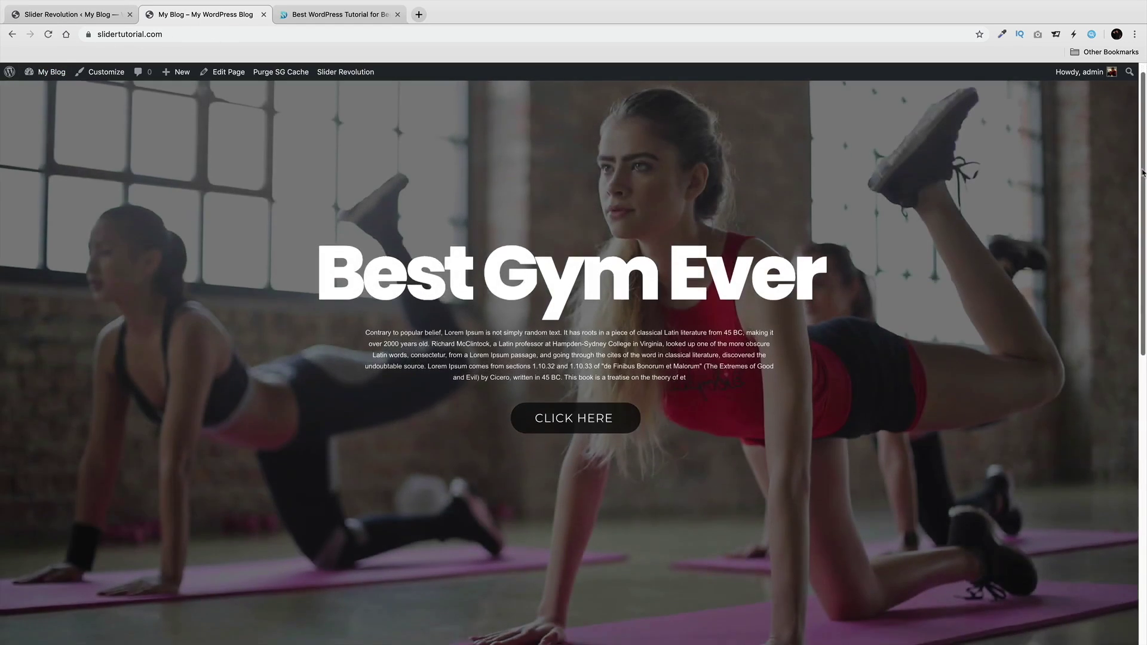
{"action": "scroll", "coordinate": [573, 358], "scroll_direction": "down", "scroll_amount": 5}
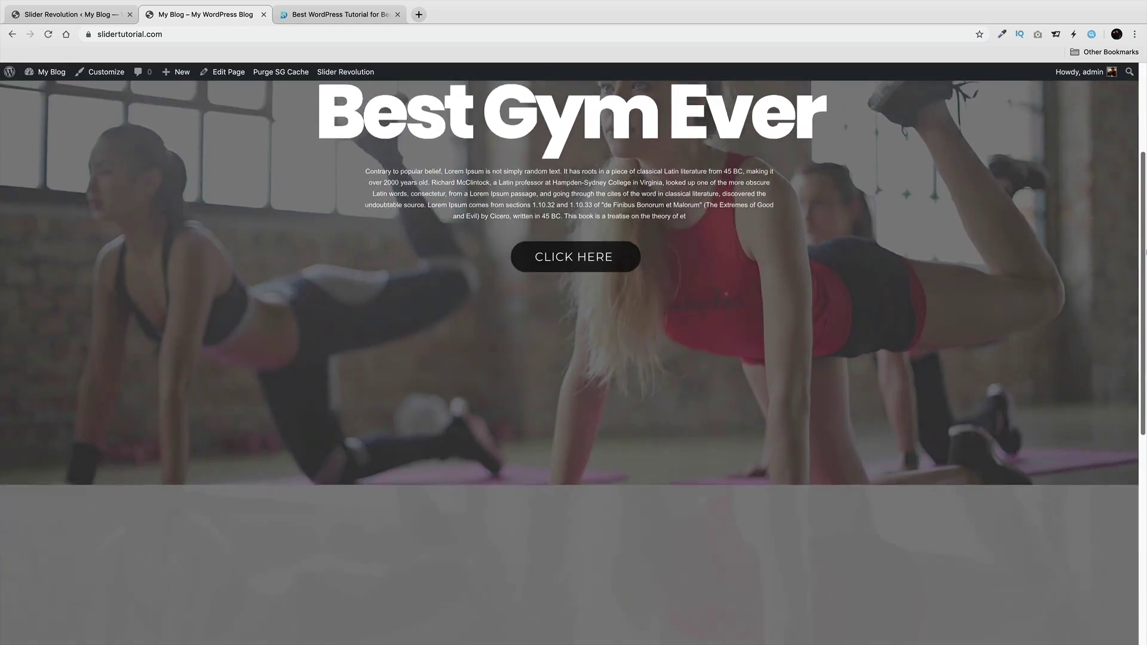
{"action": "scroll", "coordinate": [574, 359], "scroll_direction": "down", "scroll_amount": 5}
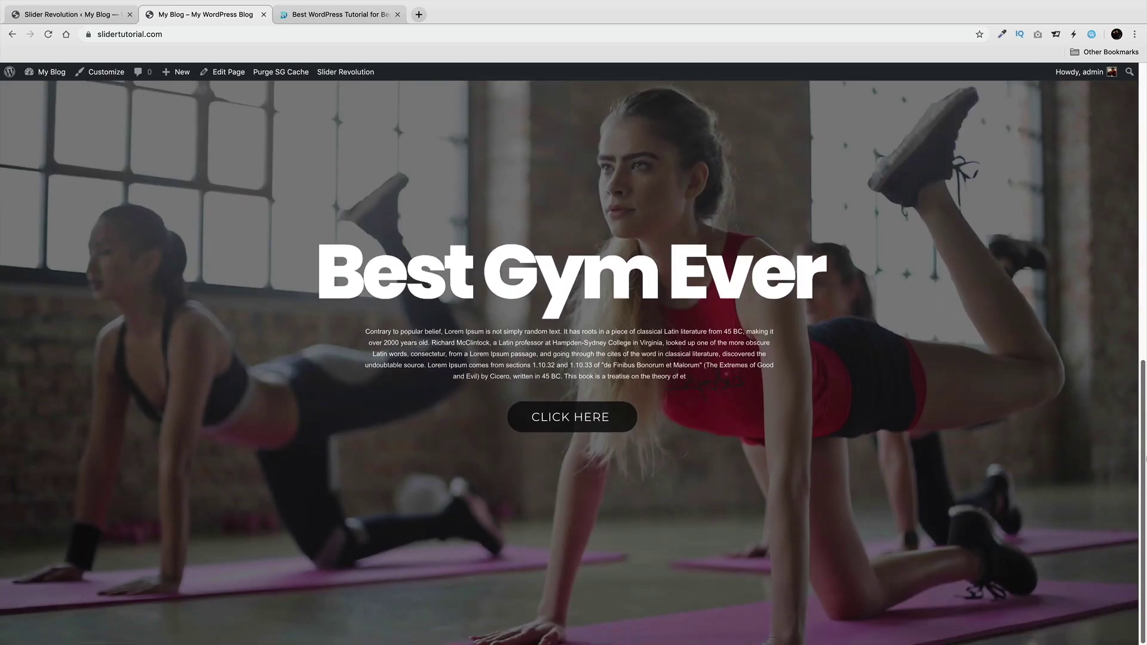
{"action": "scroll", "coordinate": [1126, 208], "scroll_direction": "up", "scroll_amount": 10}
{"action": "scroll", "coordinate": [1126, 208], "scroll_direction": "up", "scroll_amount": 2}
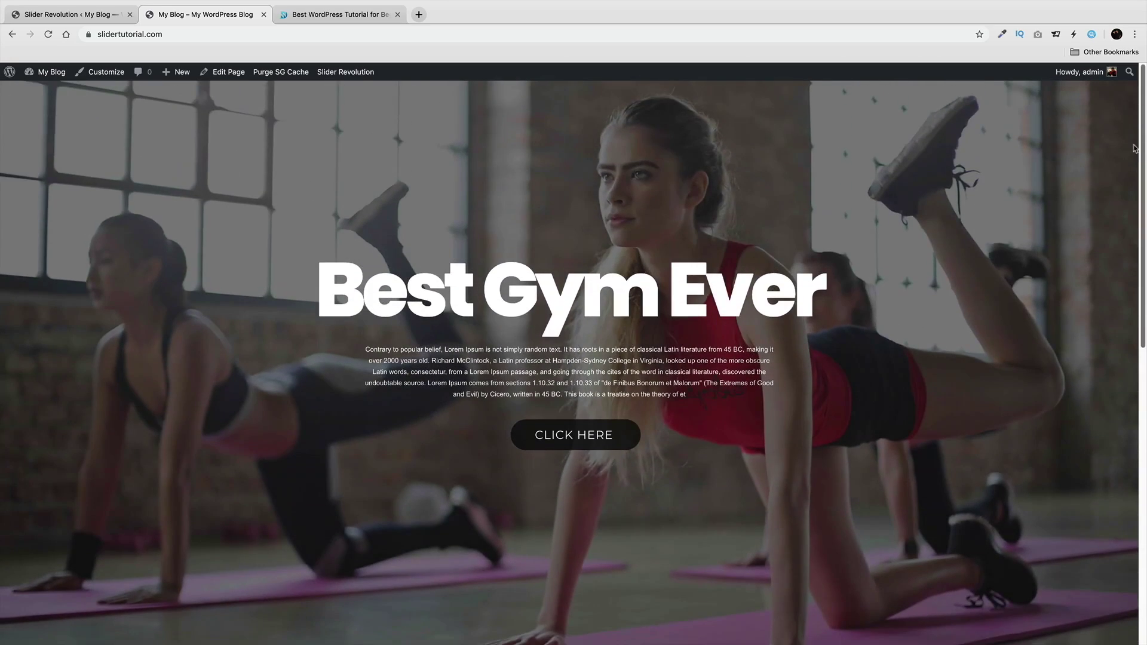
{"action": "left_click", "coordinate": [81, 20]}
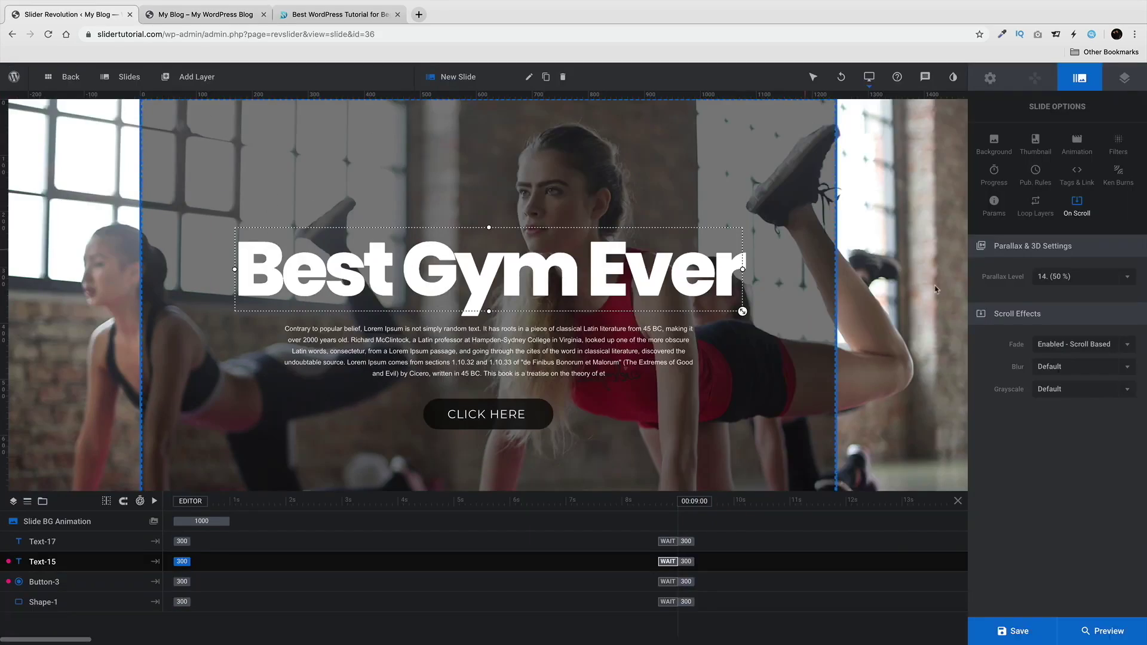
Step: Set the slide's Fade scroll effect to Disabled - Time Based and Blur to Enabled - Scroll Based, and save the slide
{"action": "left_click", "coordinate": [1079, 345]}
{"action": "left_click", "coordinate": [1080, 396]}
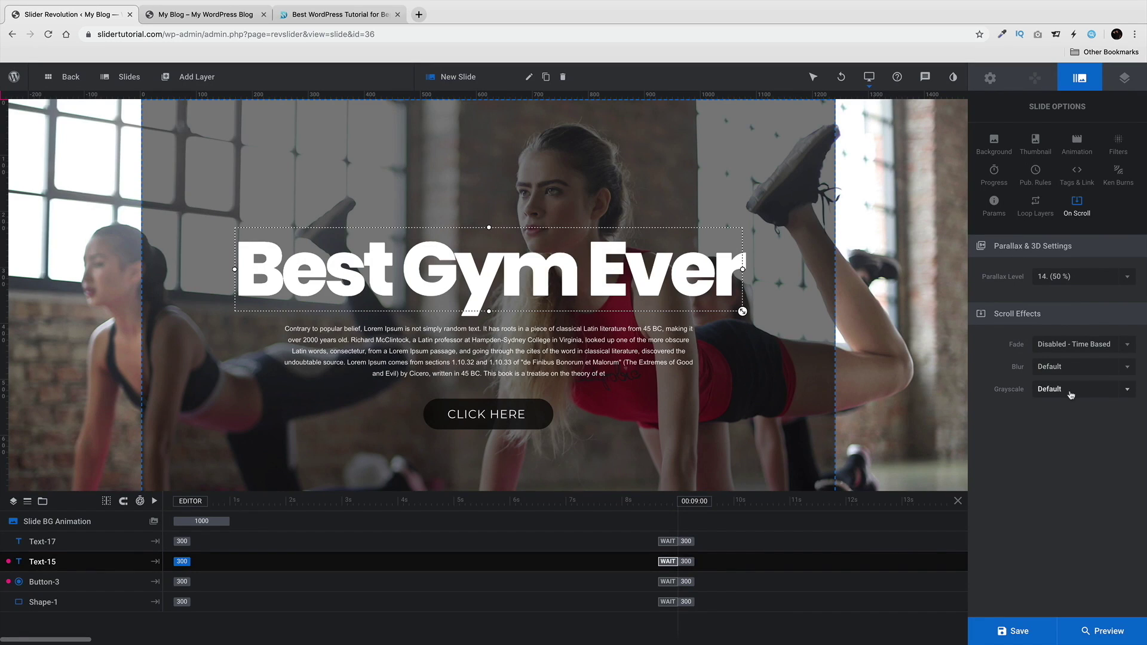
{"action": "left_click", "coordinate": [1069, 367]}
{"action": "left_click", "coordinate": [1070, 406]}
{"action": "key", "text": "super+s"}
Step: Reload the live blog page, examine the blur effect down the page and back, and return to the slide editor
{"action": "left_click", "coordinate": [221, 18]}
{"action": "left_click", "coordinate": [48, 34]}
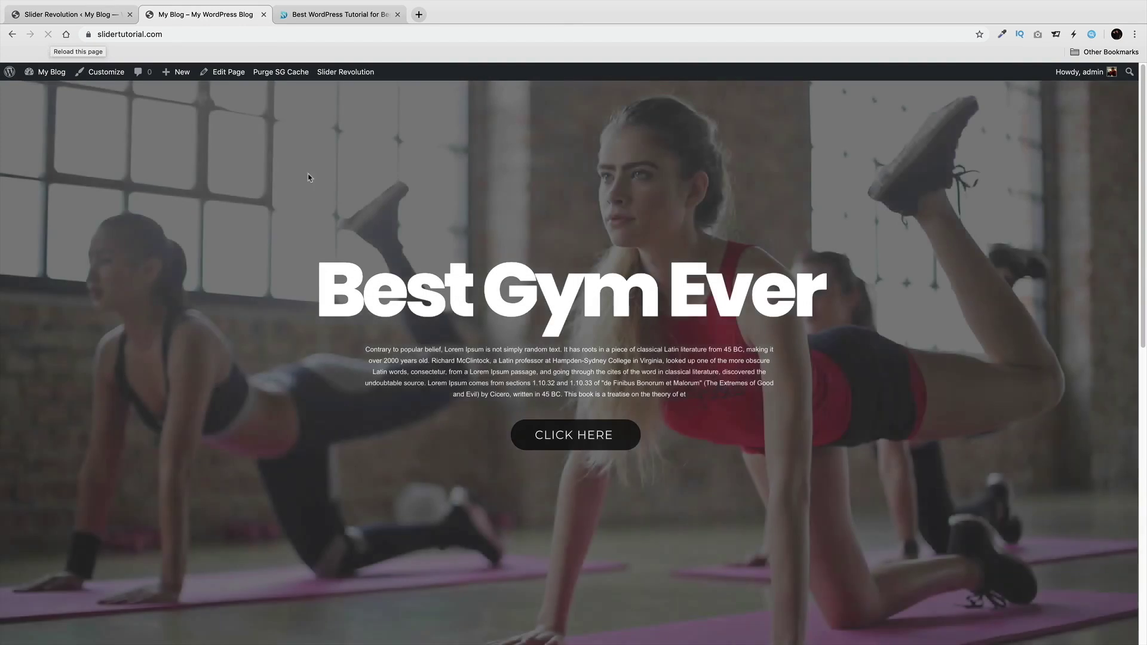
{"action": "scroll", "coordinate": [1135, 115], "scroll_direction": "down", "scroll_amount": 5}
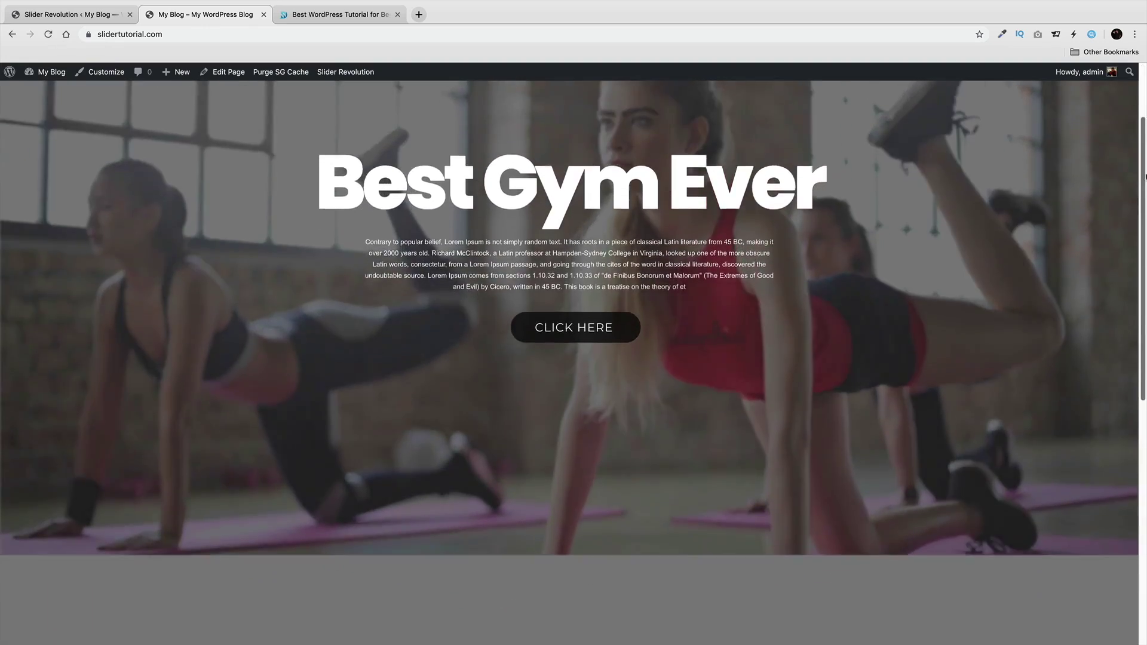
{"action": "scroll", "coordinate": [574, 322], "scroll_direction": "down", "scroll_amount": 5}
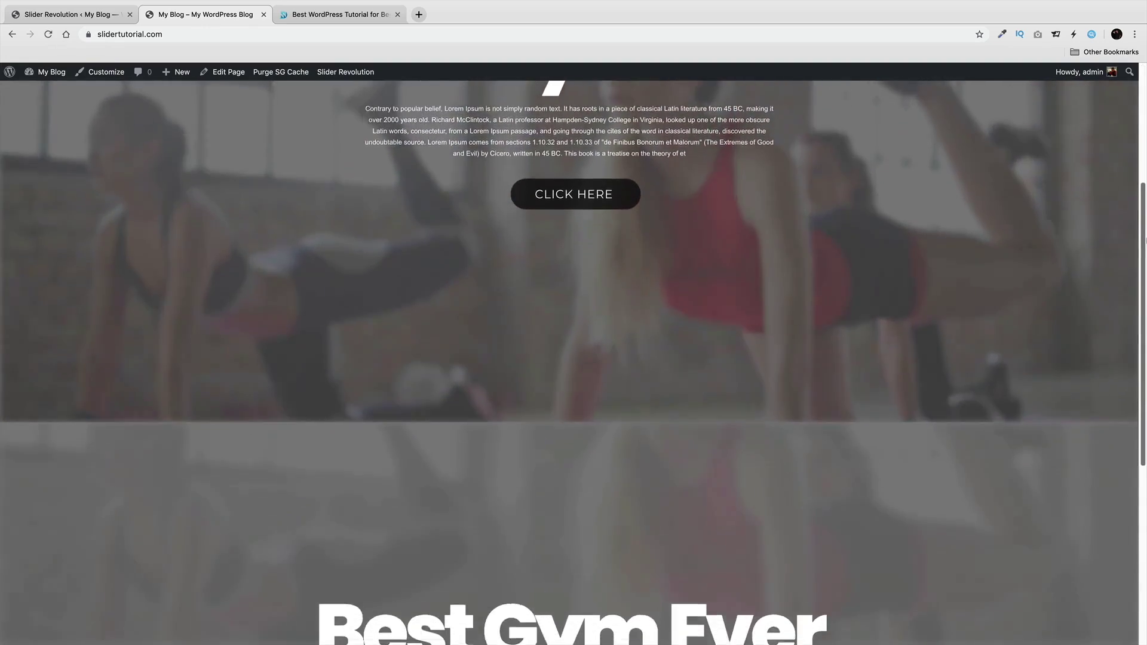
{"action": "scroll", "coordinate": [574, 323], "scroll_direction": "down", "scroll_amount": 5}
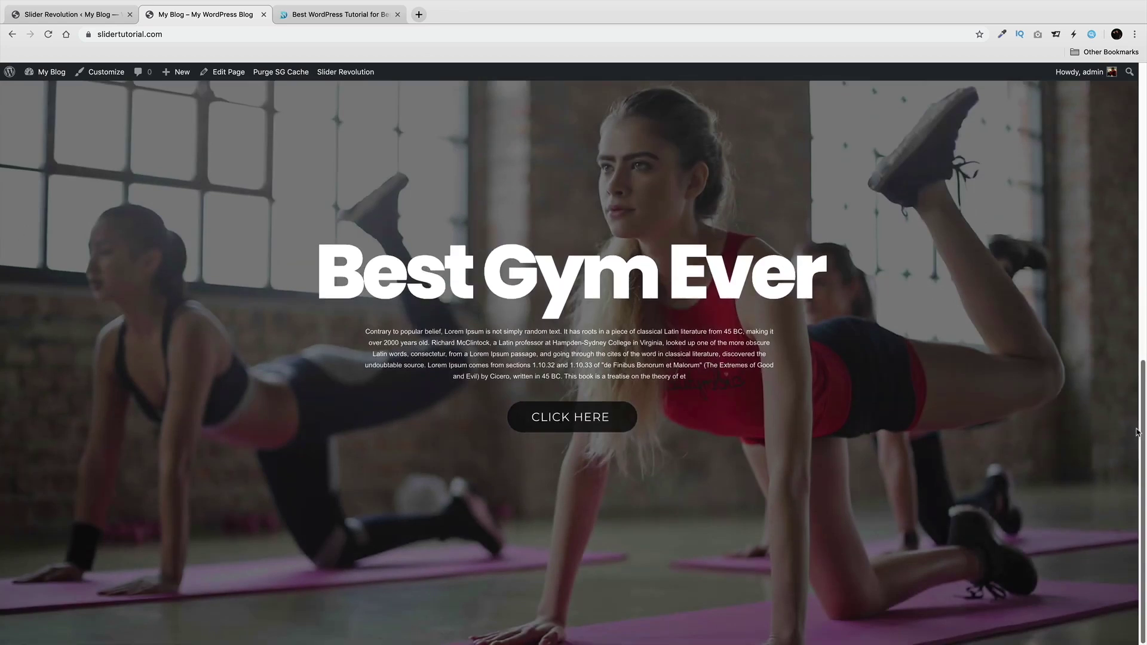
{"action": "scroll", "coordinate": [574, 323], "scroll_direction": "up", "scroll_amount": 15}
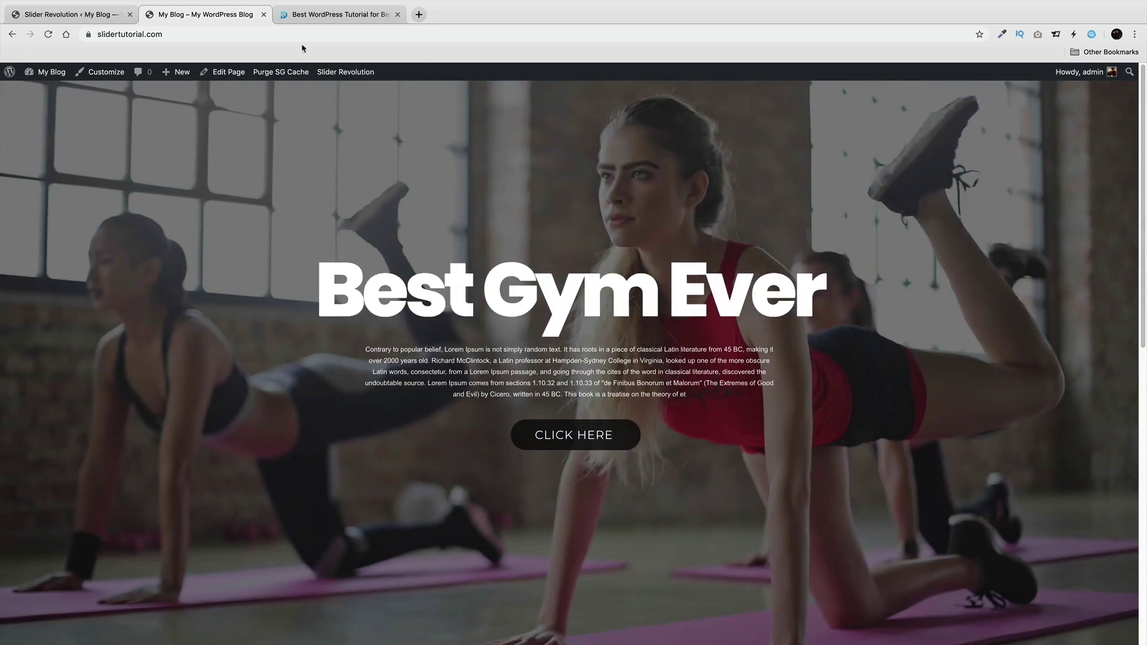
{"action": "left_click", "coordinate": [108, 17]}
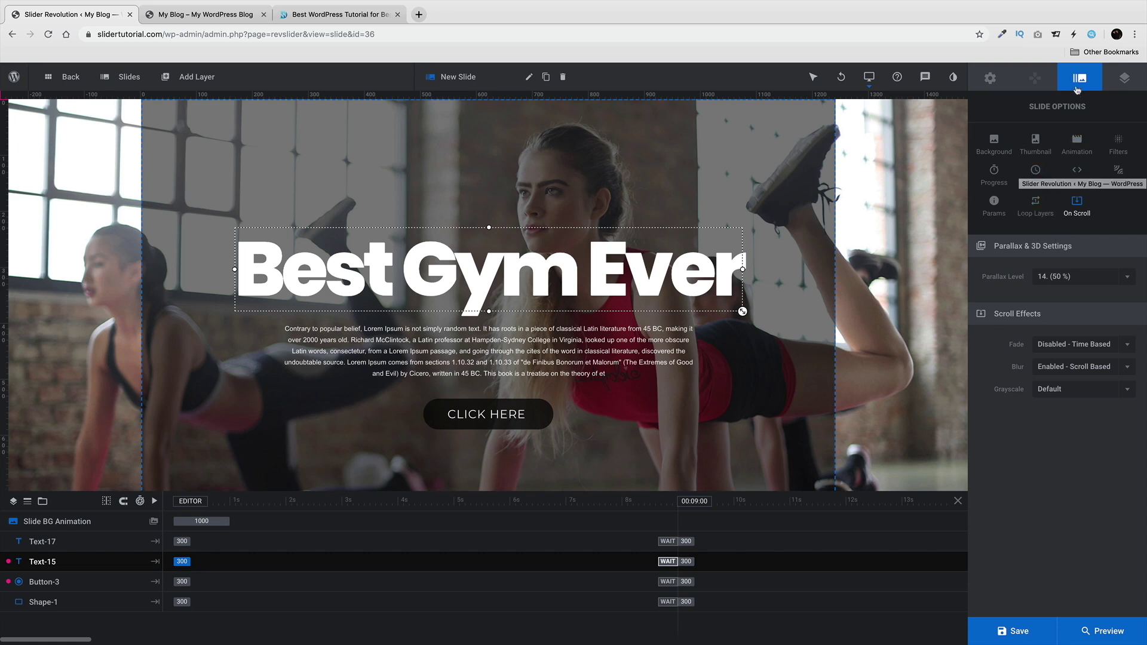
Step: Reset the slide's parallax level to No Parallax and its Blur and Fade scroll effects to Default
{"action": "left_click", "coordinate": [1076, 278]}
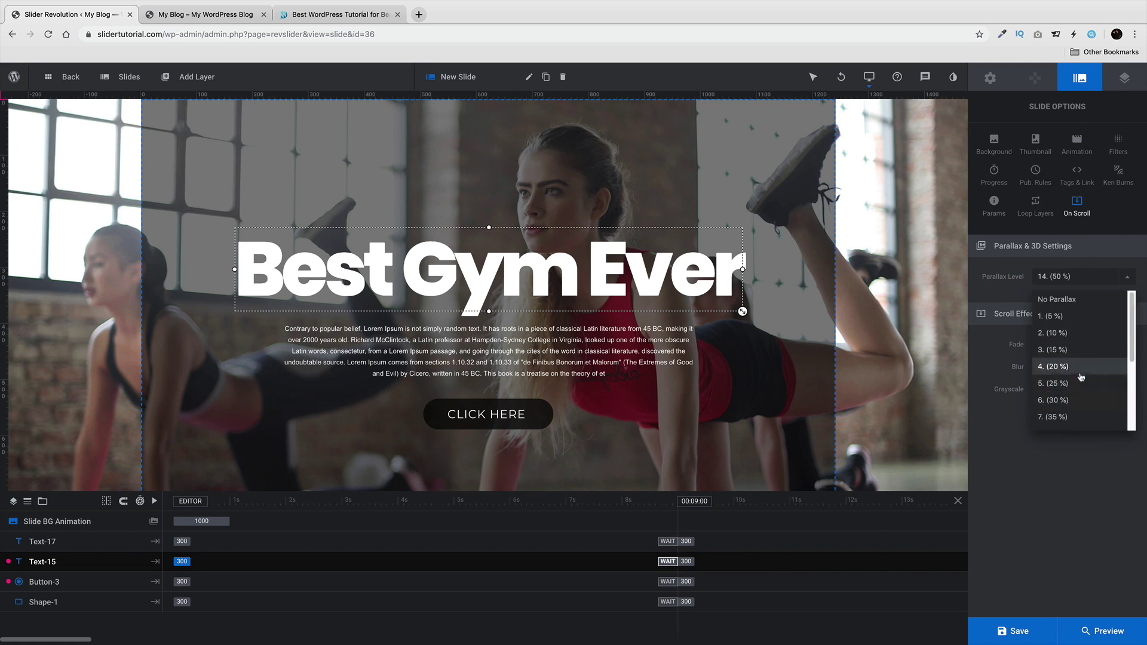
{"action": "left_click", "coordinate": [1058, 299]}
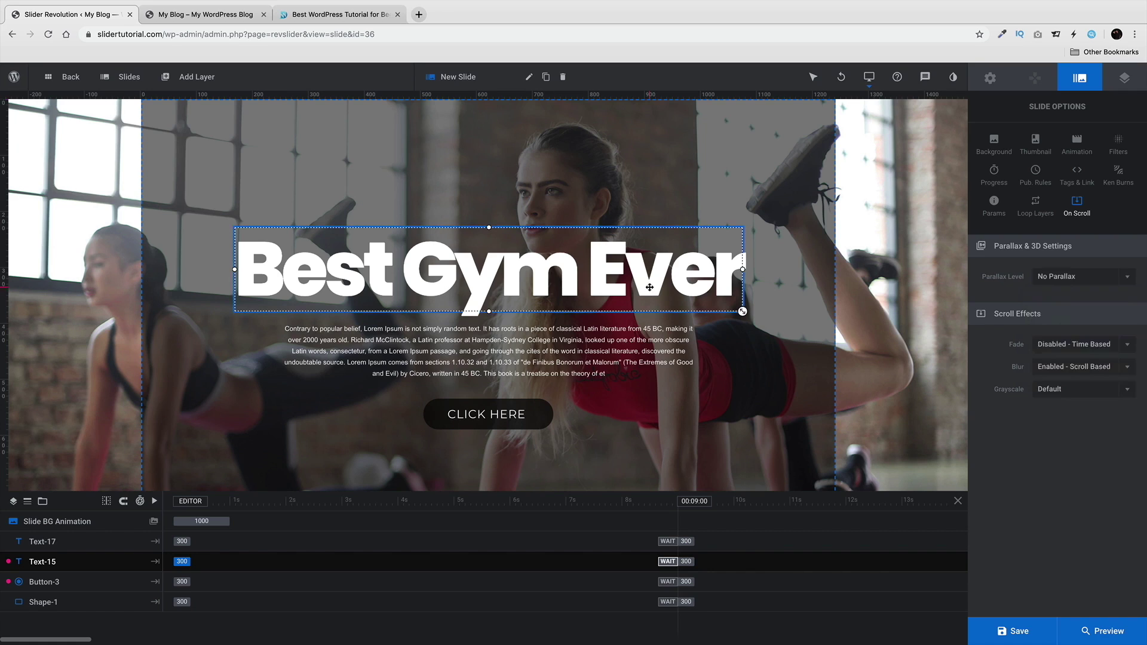
{"action": "left_click", "coordinate": [1053, 369]}
{"action": "left_click", "coordinate": [1052, 390]}
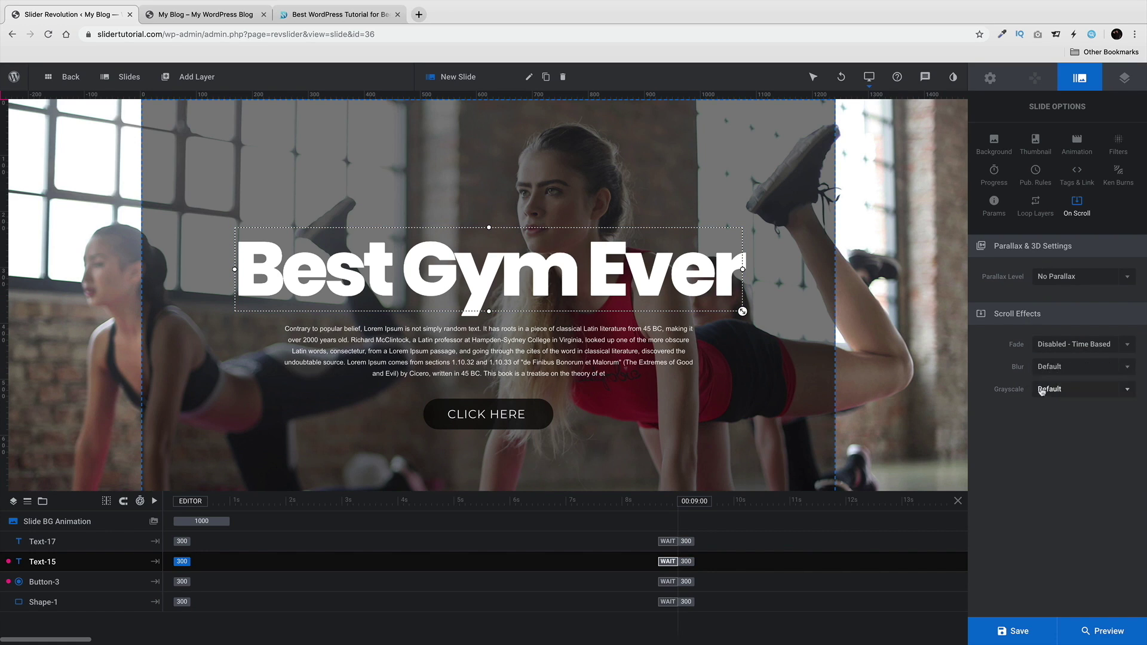
{"action": "left_click", "coordinate": [1070, 344]}
{"action": "left_click", "coordinate": [1051, 367]}
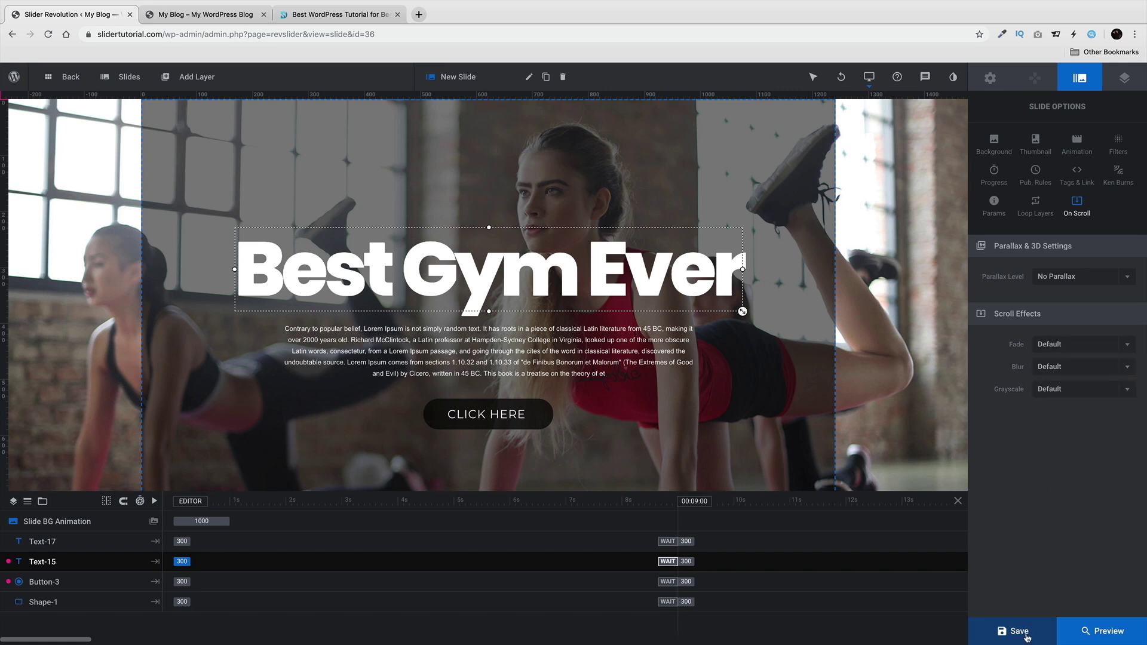
Step: Set the slide's parallax level to 5. (25 %) and save the slide
{"action": "left_click", "coordinate": [1066, 276]}
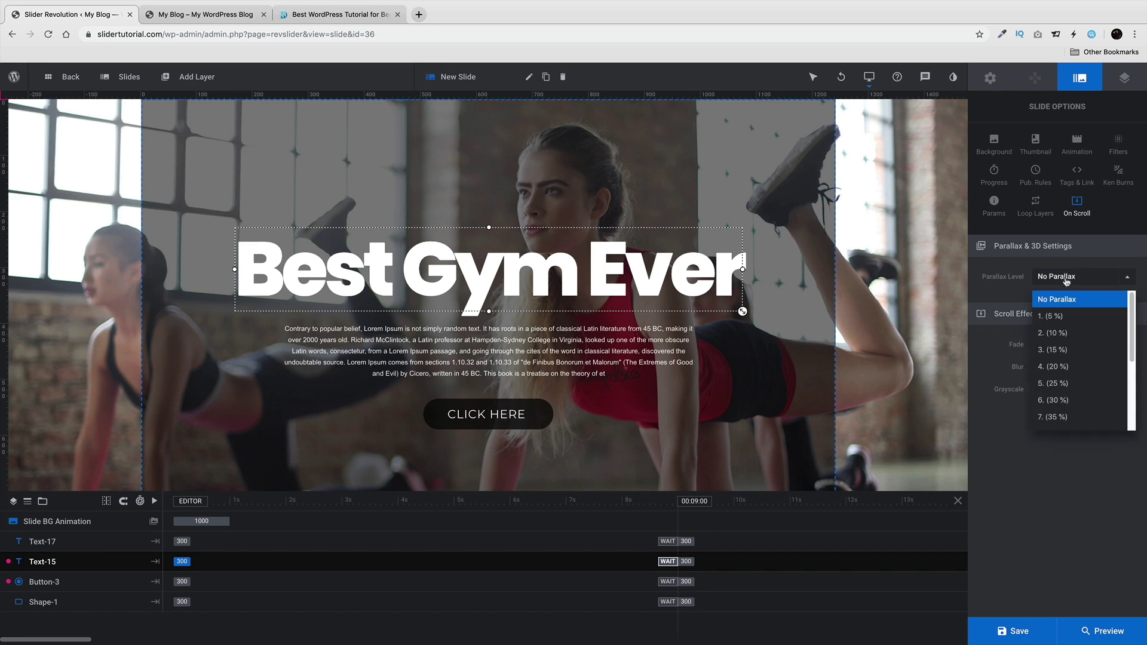
{"action": "left_click", "coordinate": [1069, 383]}
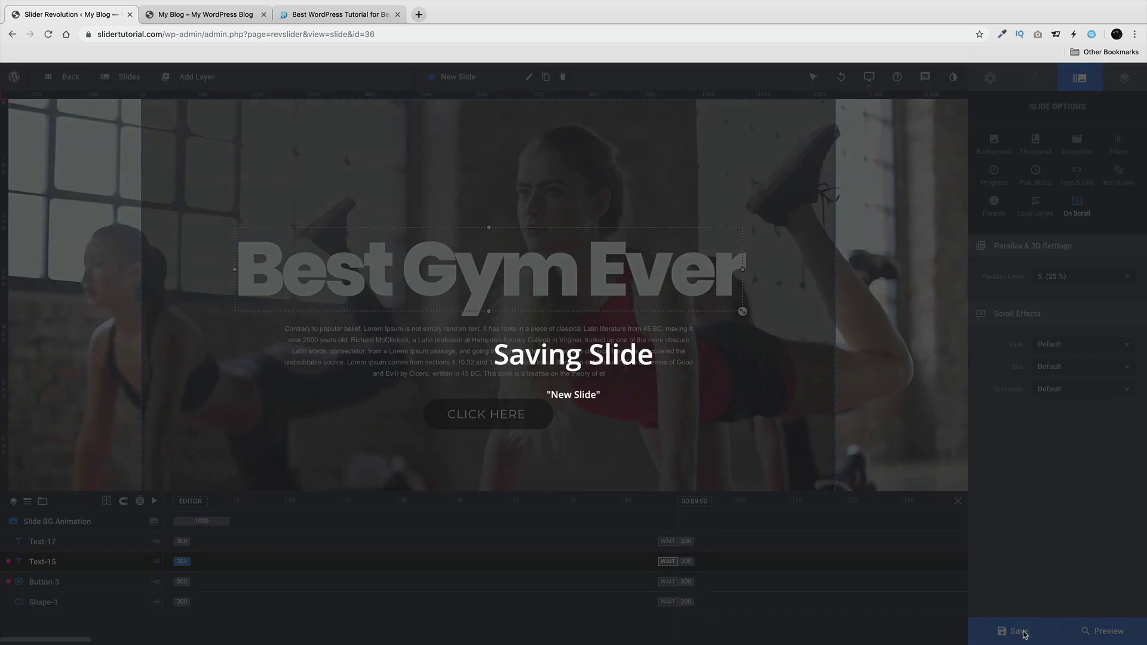
{"action": "left_click", "coordinate": [1030, 621]}
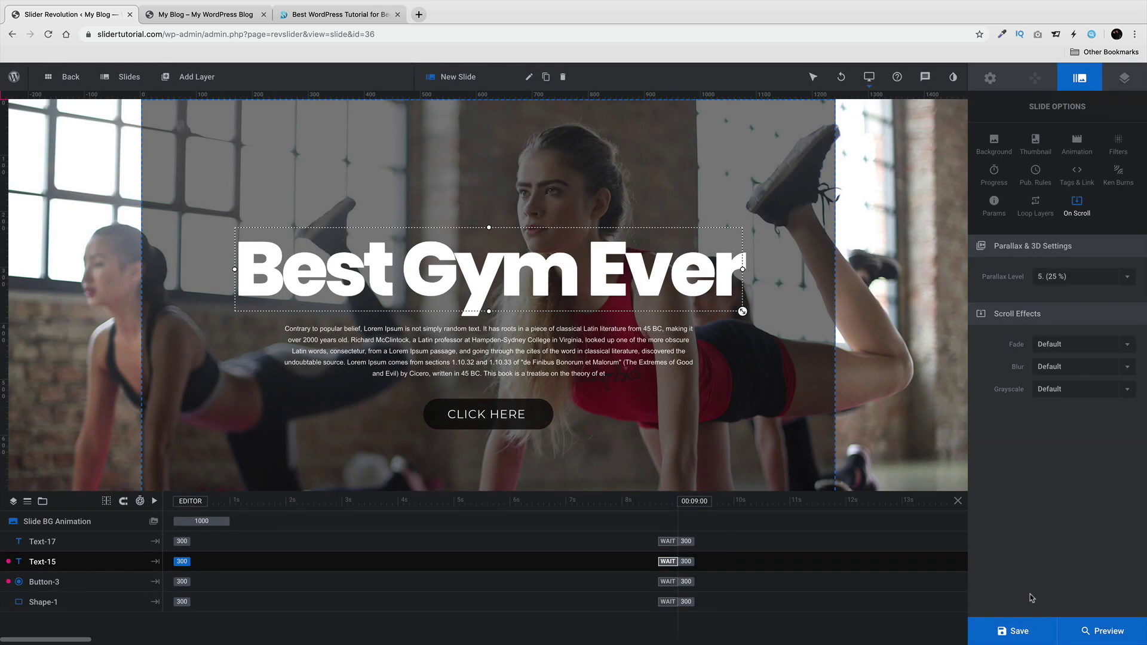
Step: Set the parallax level of the "Best Gym Ever" text layer to 10. (46 %)
{"action": "left_click", "coordinate": [690, 271]}
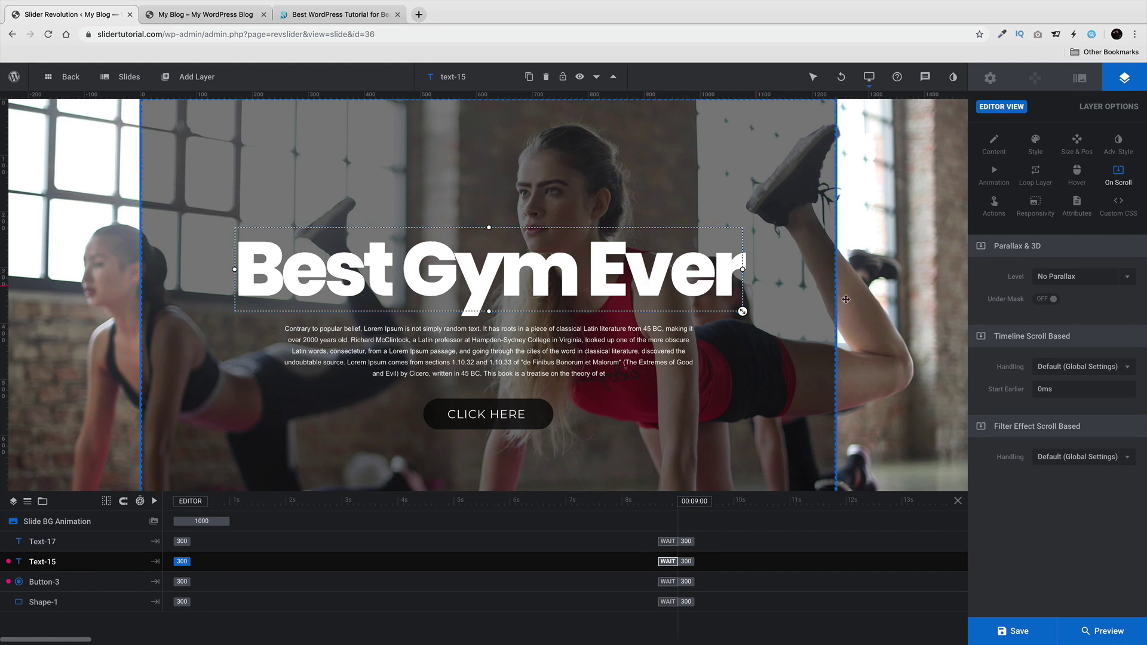
{"action": "left_click", "coordinate": [1076, 277]}
{"action": "scroll", "coordinate": [1069, 385], "scroll_direction": "down", "scroll_amount": 2}
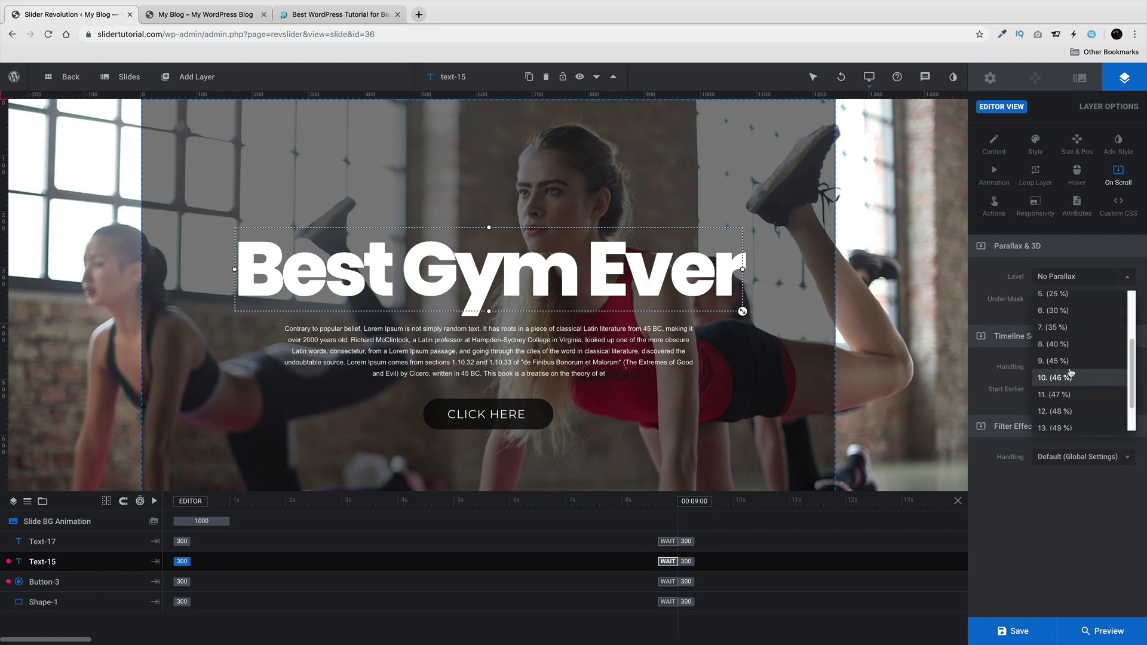
{"action": "left_click", "coordinate": [1070, 378]}
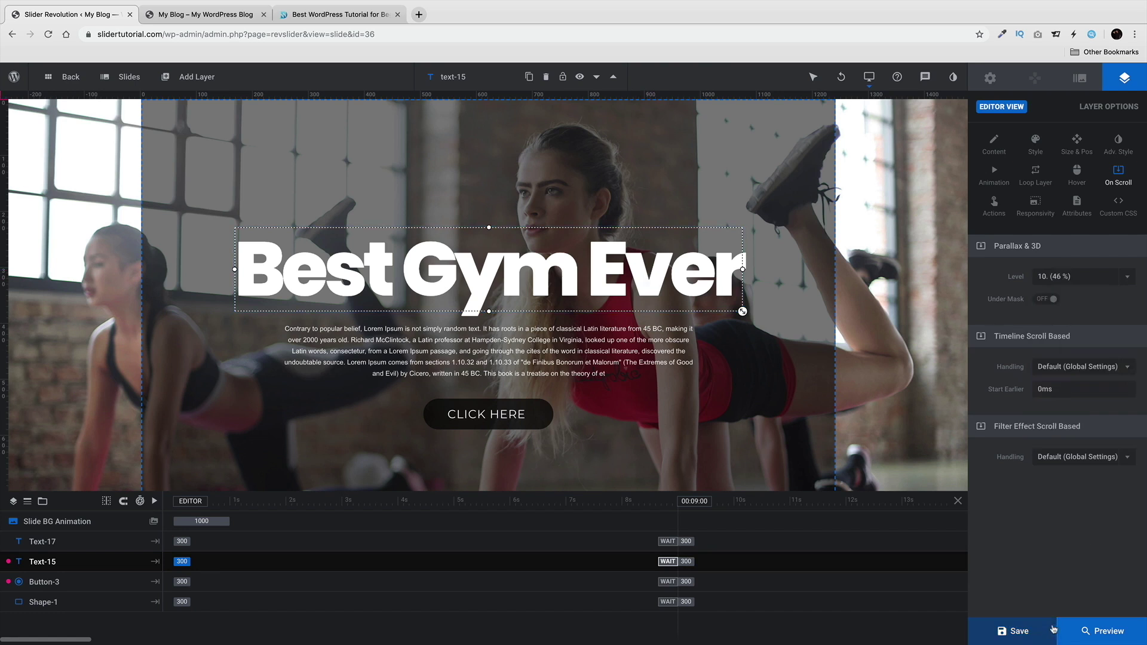
Step: Save the slide, reload the live blog page, examine the heading's parallax down the page and back, and return to the slide editor
{"action": "left_click", "coordinate": [1037, 640]}
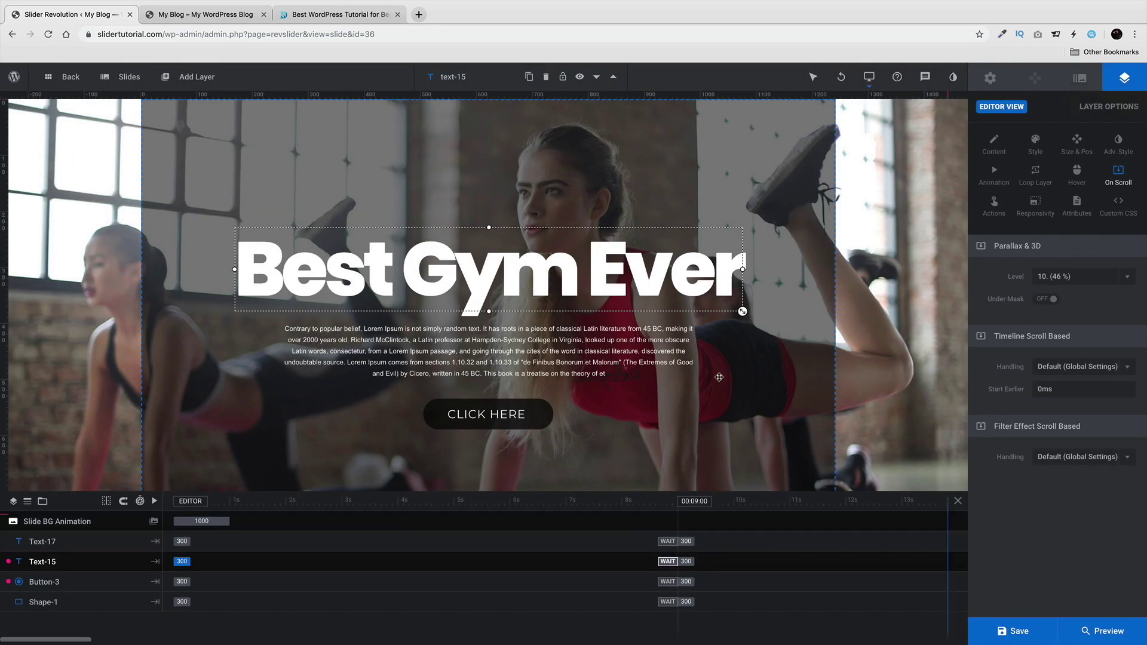
{"action": "left_click", "coordinate": [204, 15]}
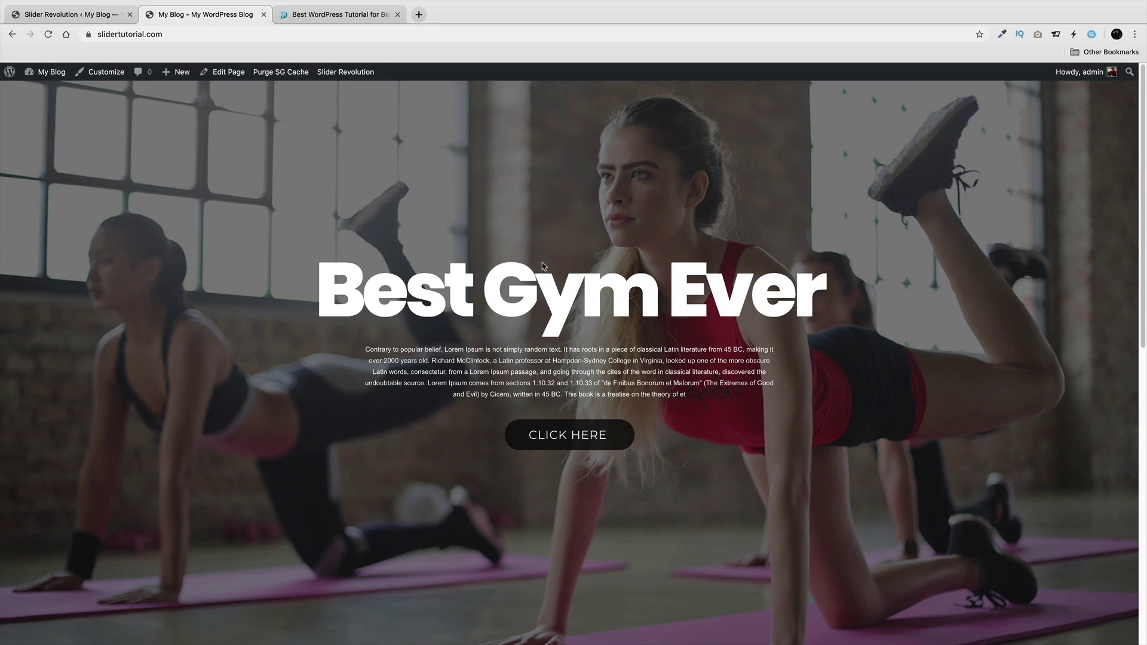
{"action": "left_click", "coordinate": [47, 34]}
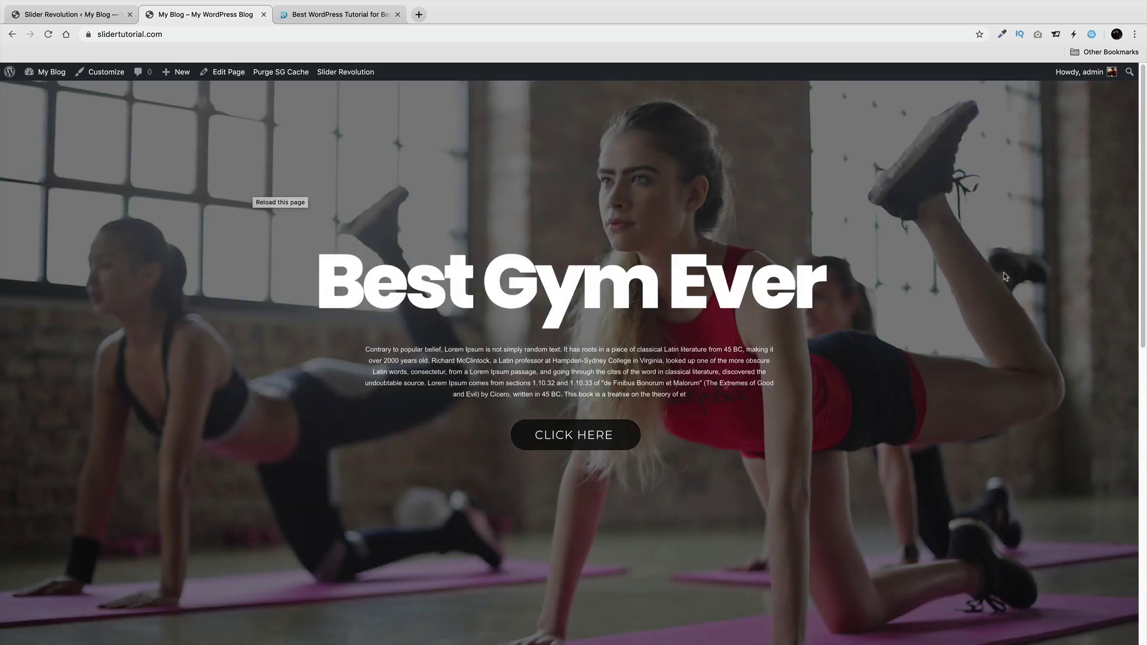
{"action": "scroll", "coordinate": [1145, 177], "scroll_direction": "down", "scroll_amount": 2}
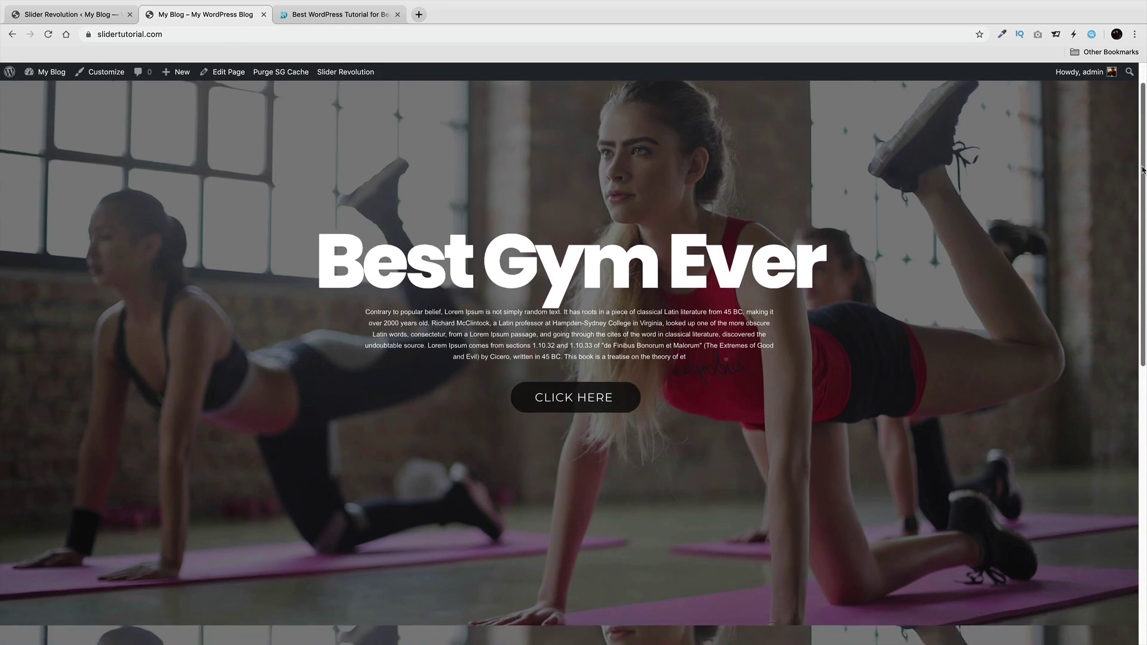
{"action": "scroll", "coordinate": [1144, 177], "scroll_direction": "down", "scroll_amount": 3}
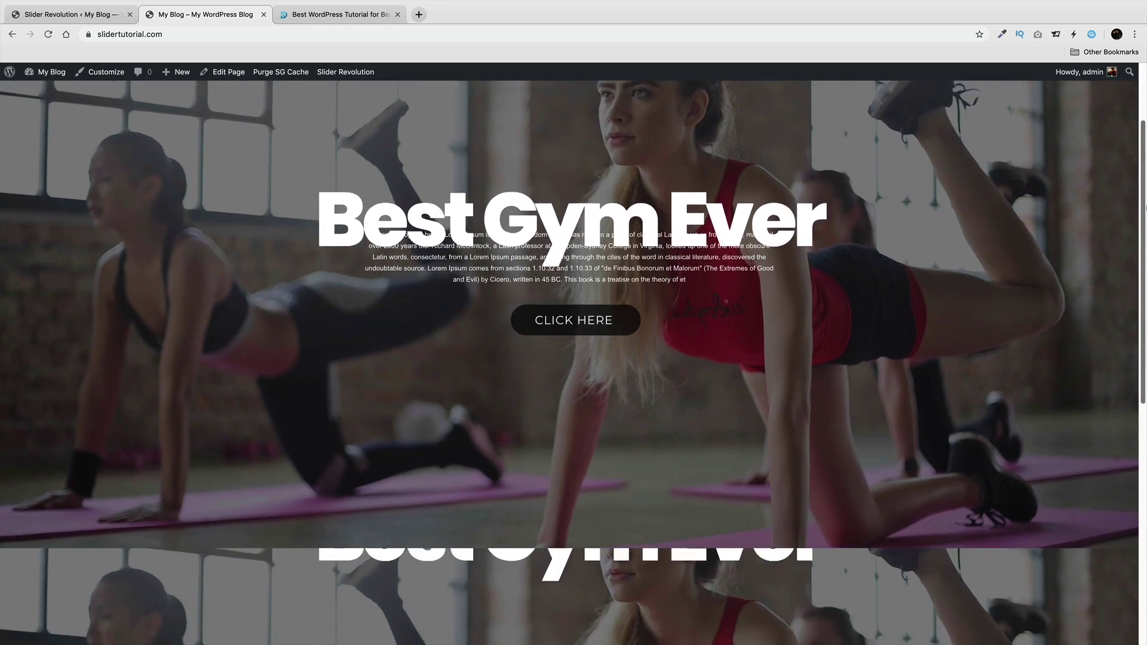
{"action": "scroll", "coordinate": [1145, 239], "scroll_direction": "down", "scroll_amount": 7}
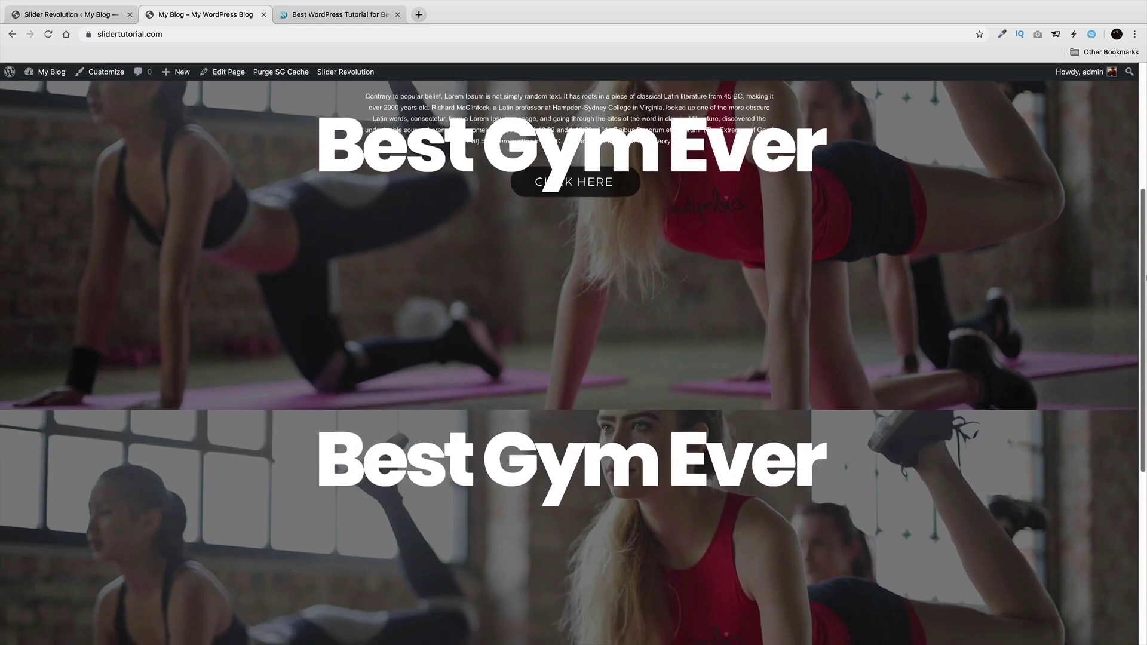
{"action": "scroll", "coordinate": [1145, 299], "scroll_direction": "down", "scroll_amount": 9}
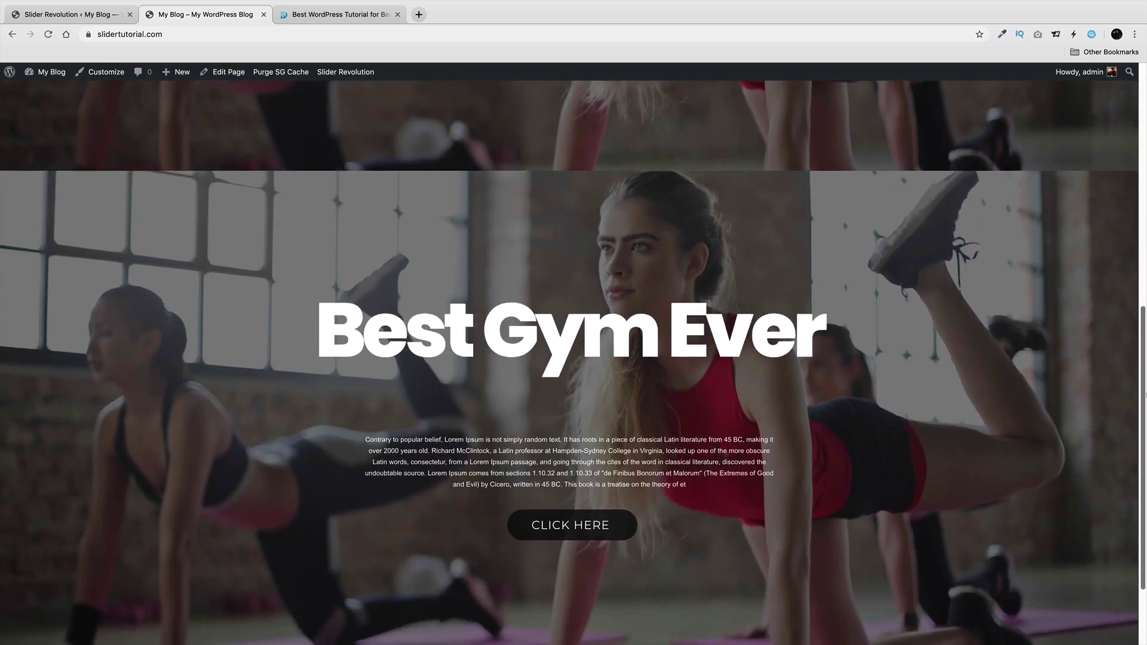
{"action": "scroll", "coordinate": [1135, 292], "scroll_direction": "up", "scroll_amount": 10}
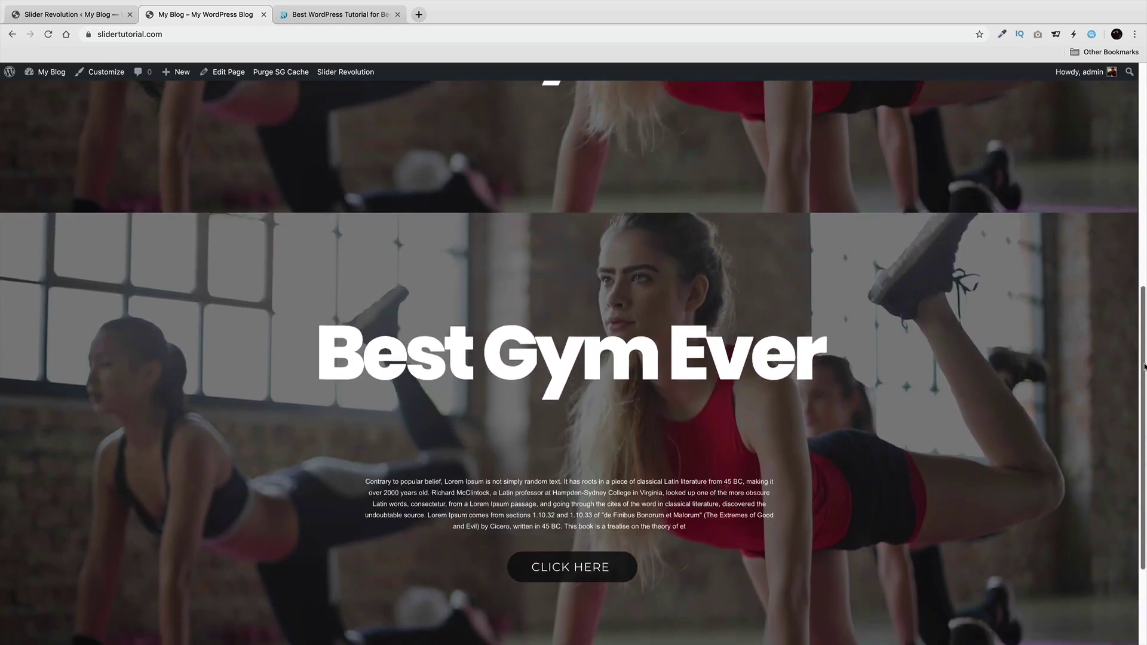
{"action": "scroll", "coordinate": [1136, 291], "scroll_direction": "up", "scroll_amount": 10}
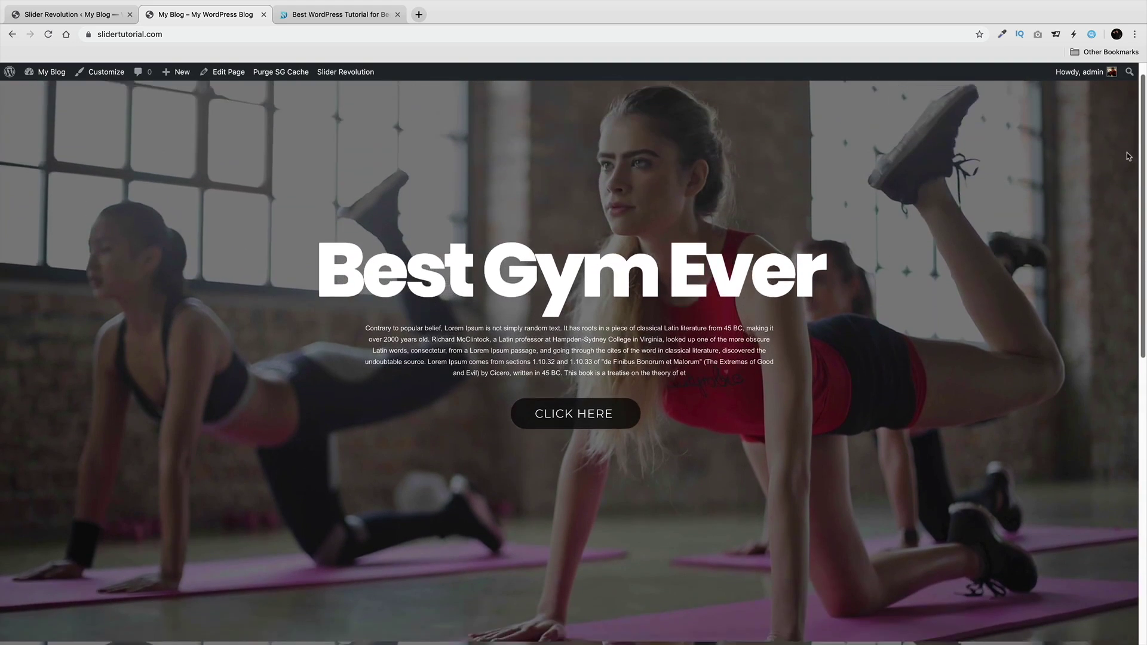
{"action": "left_click", "coordinate": [109, 17]}
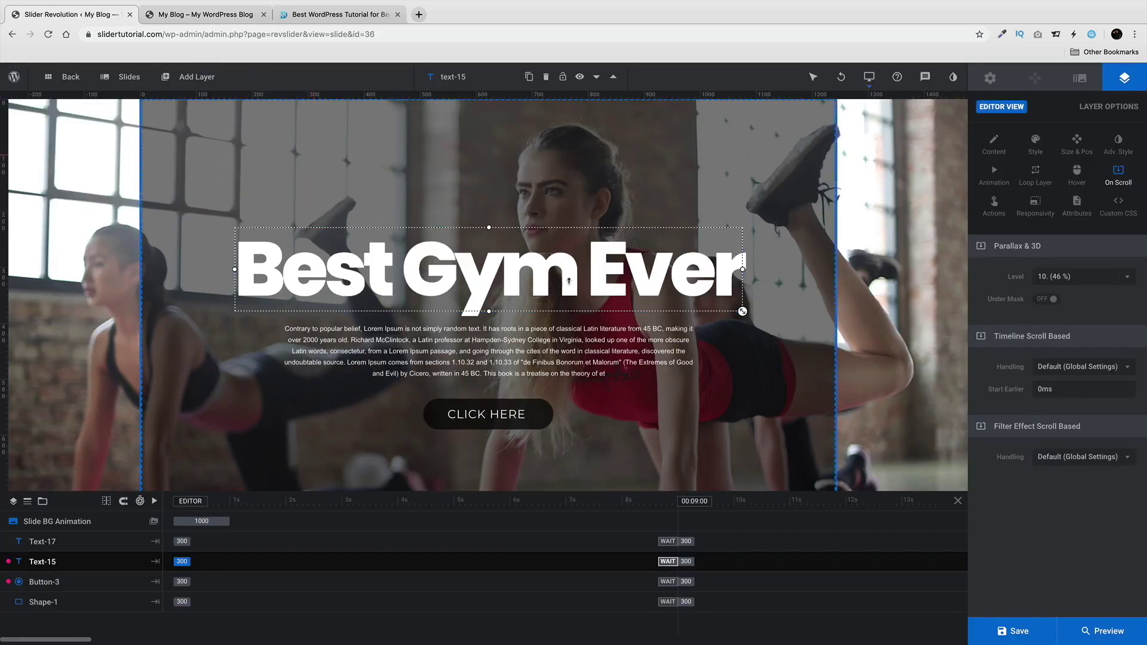
Step: Set the "Best Gym Ever" layer's timeline and filter effect scroll handling to Enabled - Scroll Based and save the slide
{"action": "left_click", "coordinate": [1052, 369]}
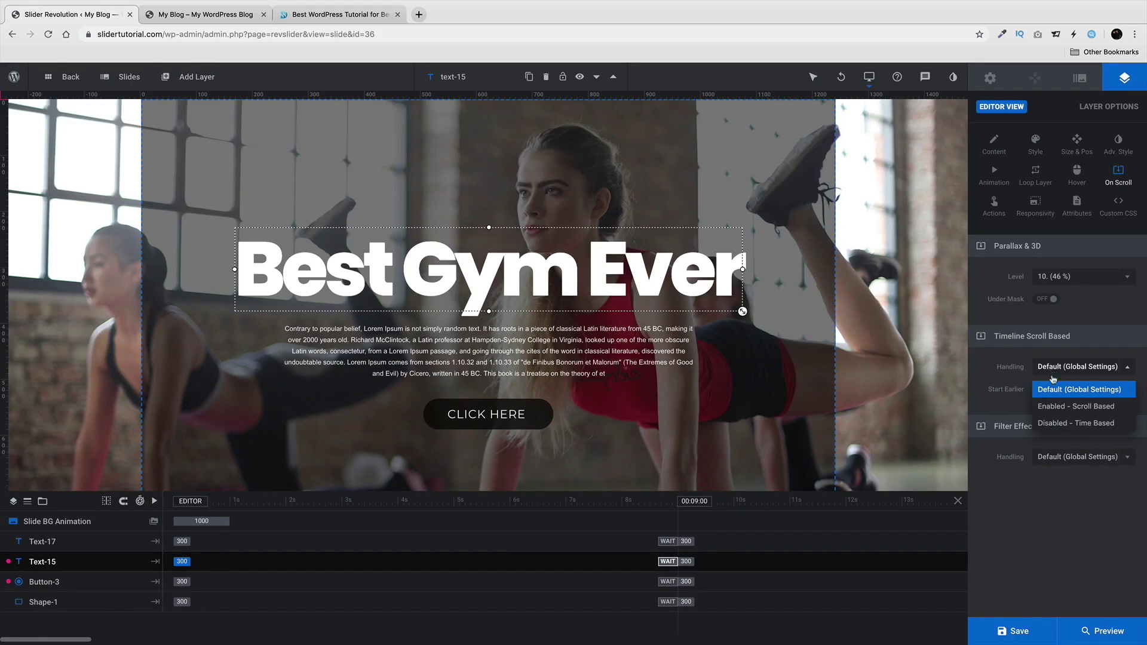
{"action": "left_click", "coordinate": [1075, 406]}
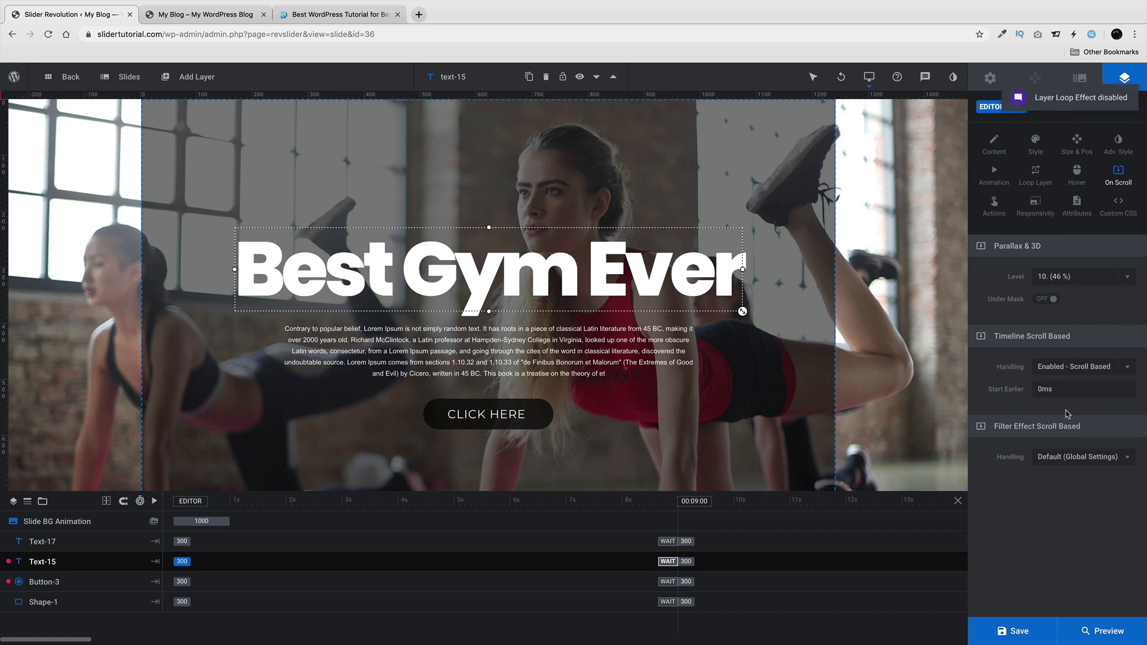
{"action": "left_click", "coordinate": [1074, 465]}
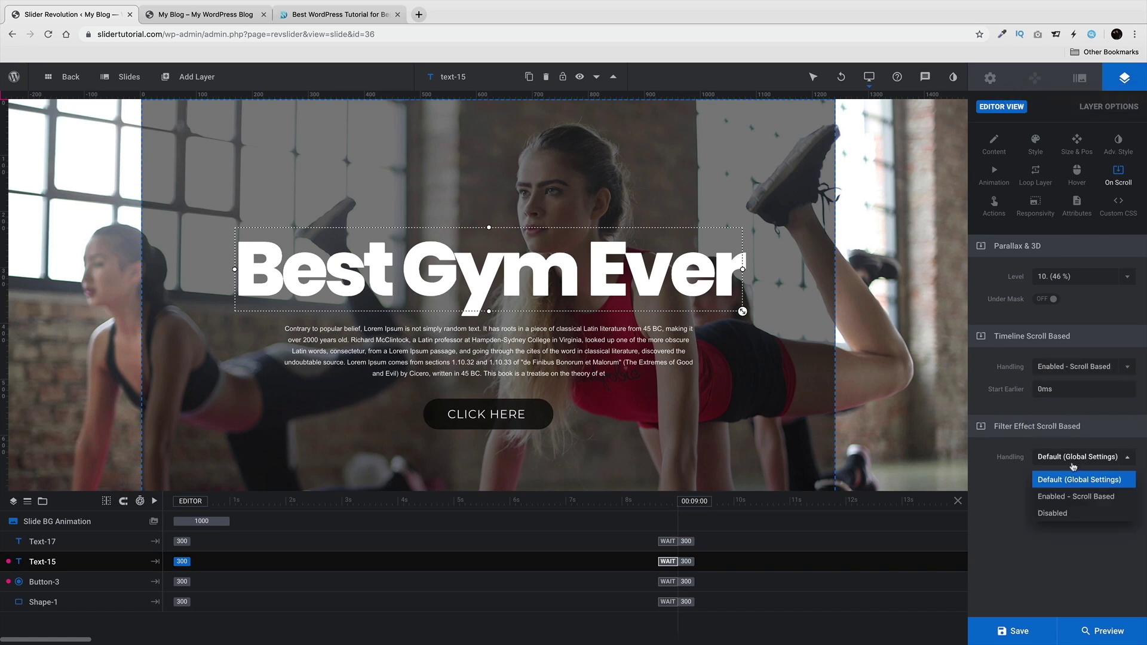
{"action": "left_click", "coordinate": [1077, 495]}
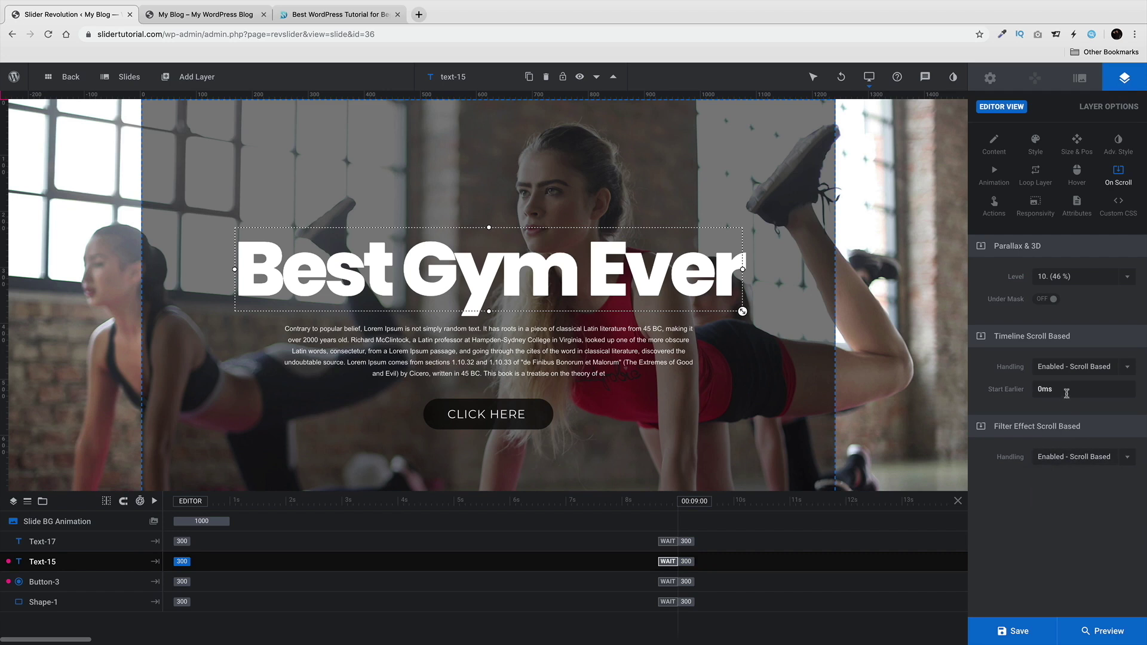
{"action": "left_click", "coordinate": [1010, 630]}
Step: Reload the live blog page, examine the heading's scroll-based behaviour down the page and back, and return to the slide editor
{"action": "left_click", "coordinate": [210, 17]}
{"action": "left_click", "coordinate": [53, 35]}
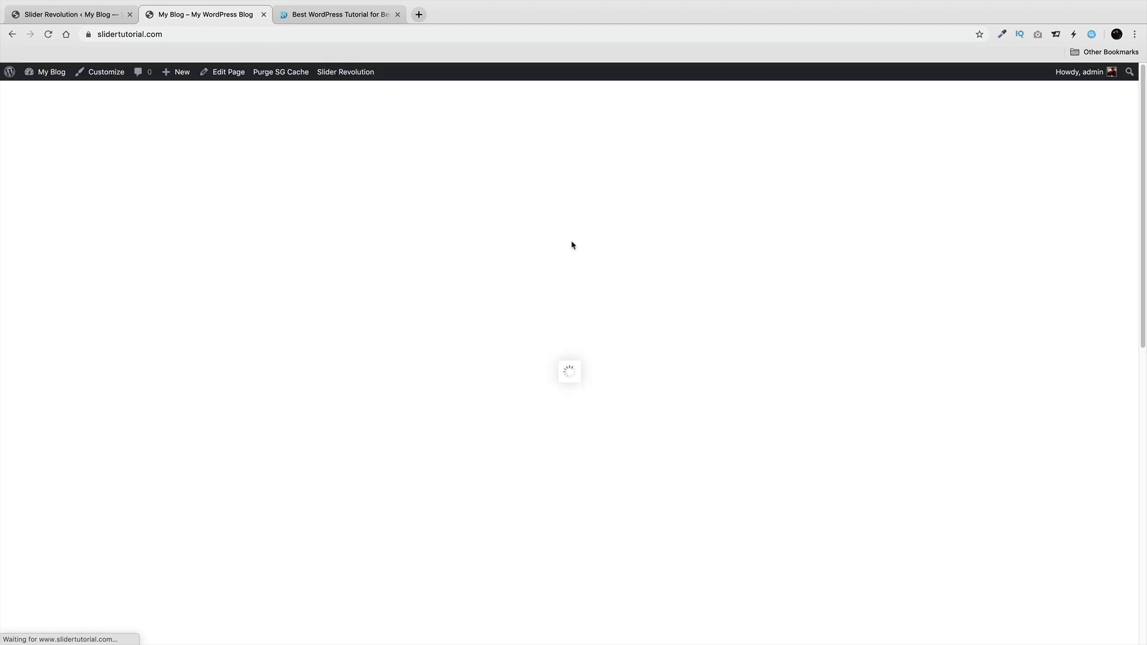
{"action": "scroll", "coordinate": [1141, 160], "scroll_direction": "down", "scroll_amount": 3}
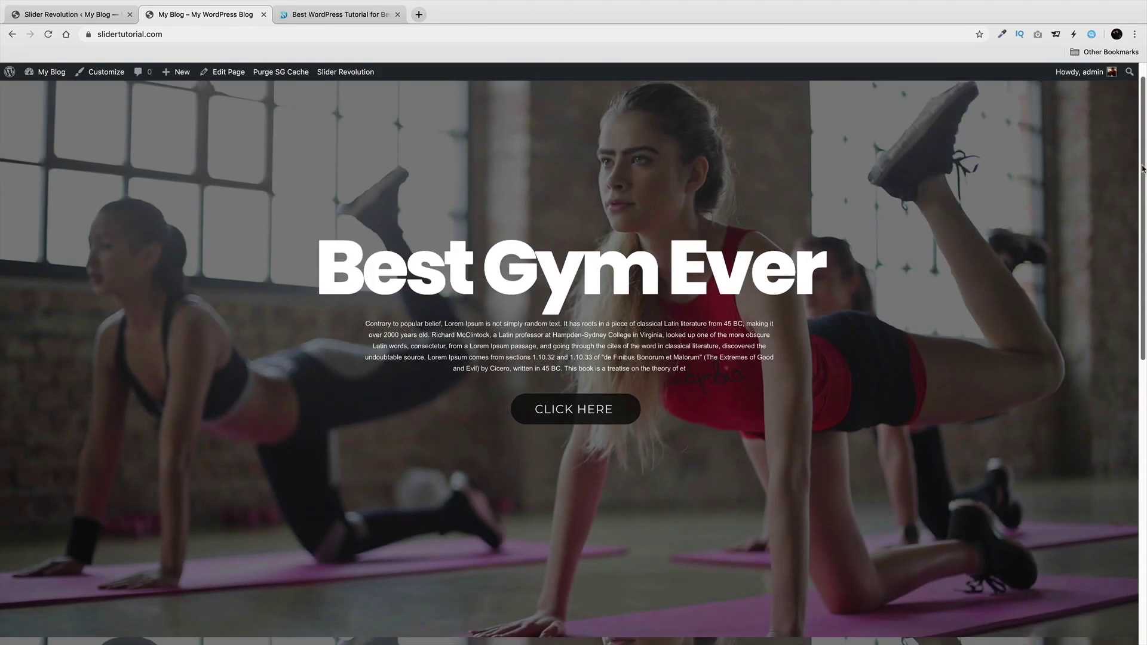
{"action": "scroll", "coordinate": [1140, 266], "scroll_direction": "down", "scroll_amount": 5}
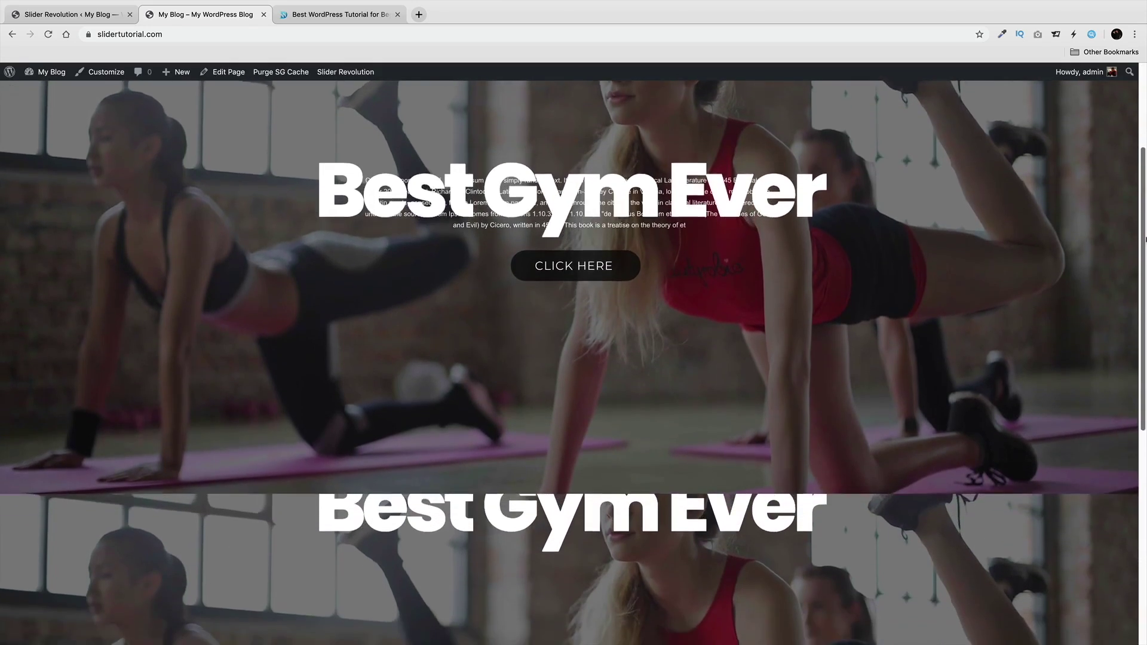
{"action": "scroll", "coordinate": [1140, 266], "scroll_direction": "down", "scroll_amount": 12}
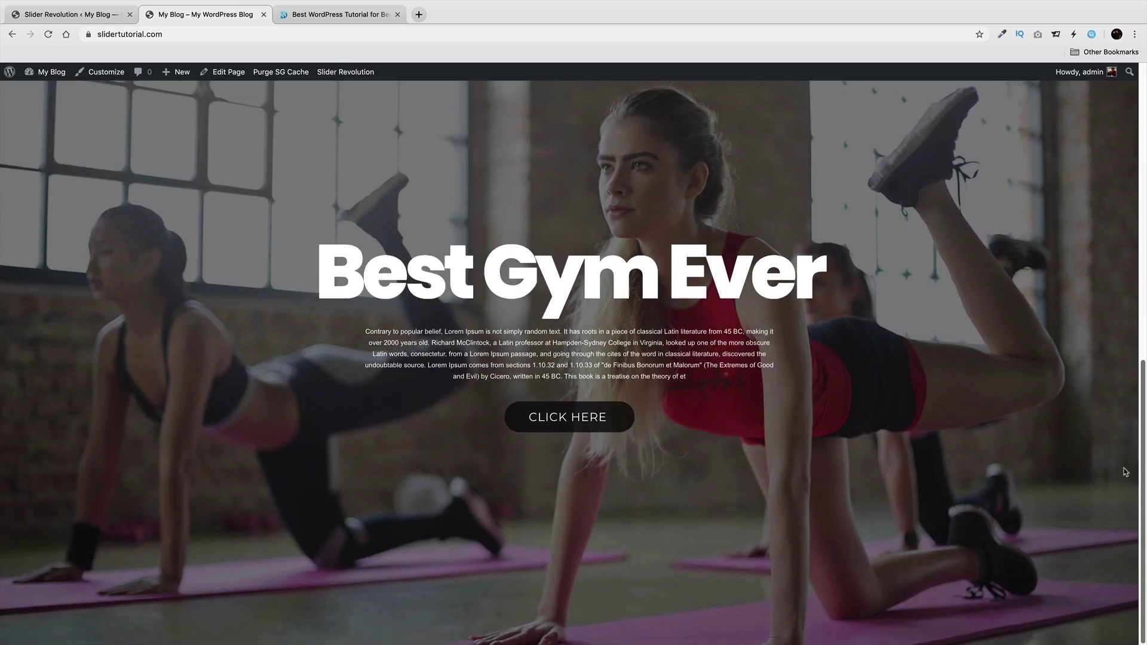
{"action": "scroll", "coordinate": [1126, 472], "scroll_direction": "up", "scroll_amount": 8}
{"action": "scroll", "coordinate": [1105, 203], "scroll_direction": "up", "scroll_amount": 4}
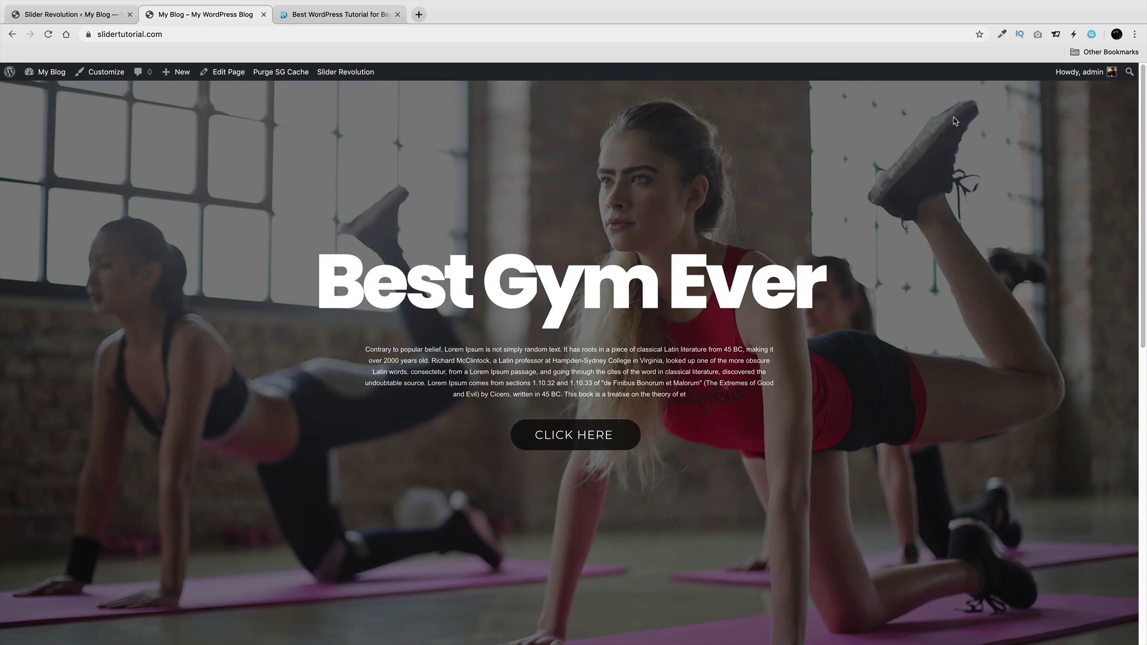
{"action": "left_click", "coordinate": [70, 13]}
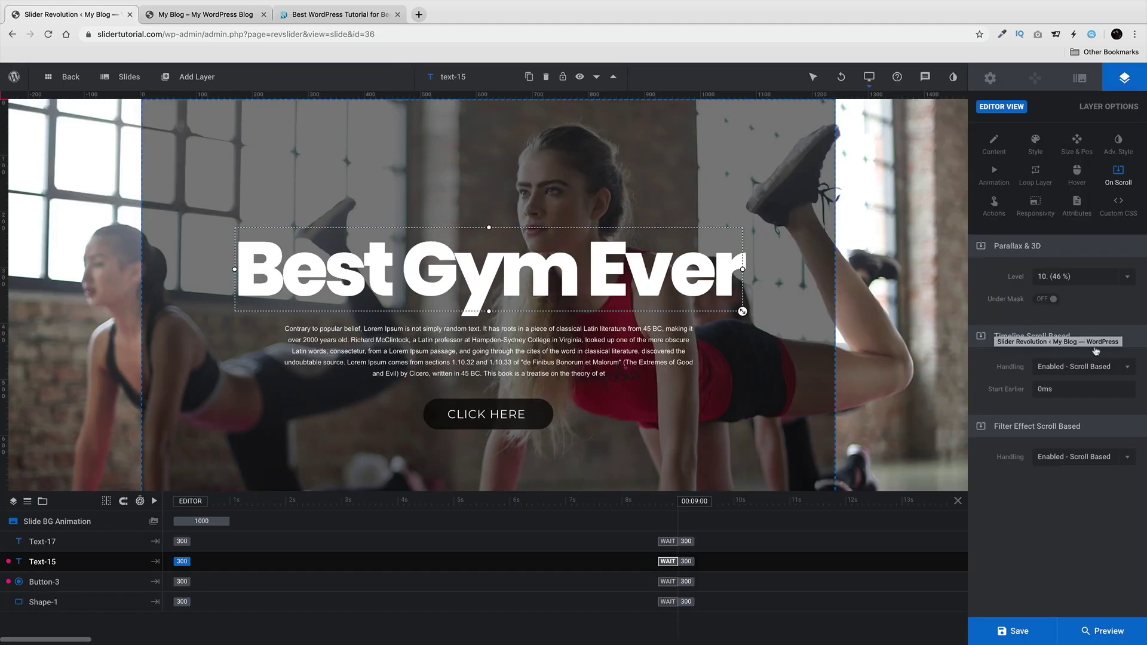
{"action": "left_click", "coordinate": [1089, 367]}
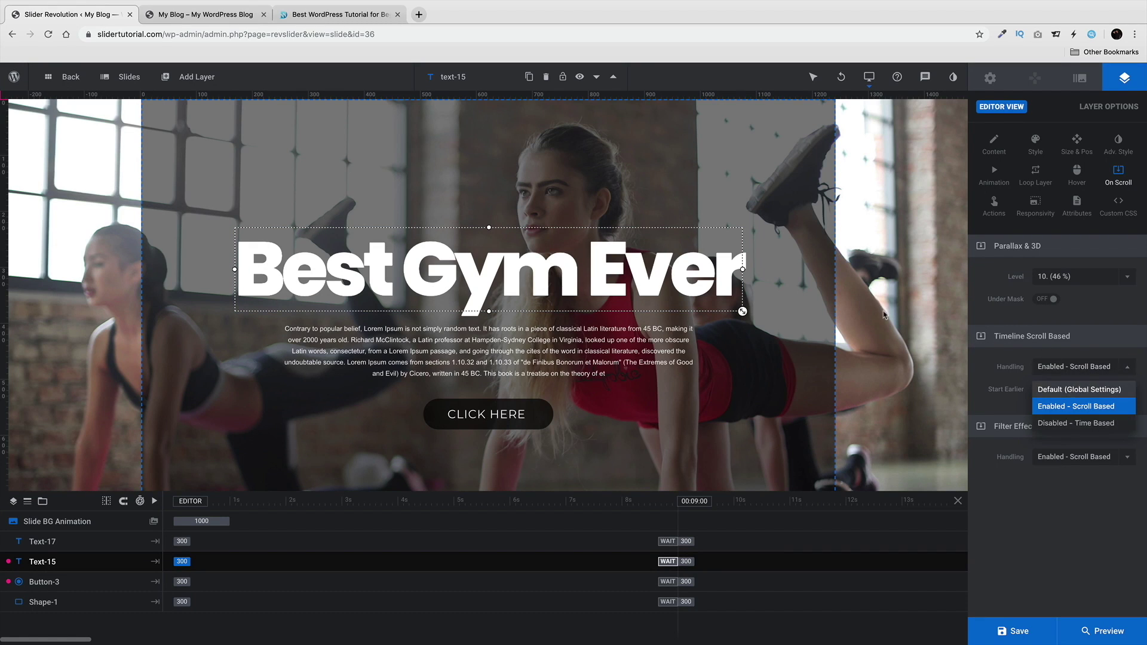
{"action": "left_click", "coordinate": [1080, 78]}
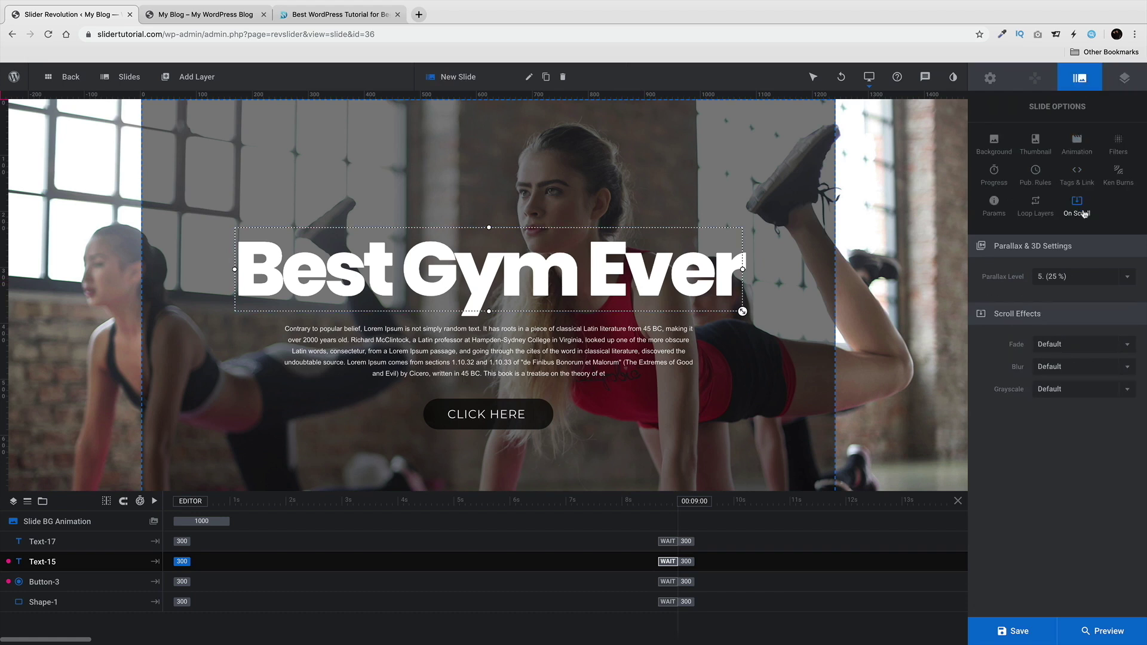
{"action": "left_click", "coordinate": [1125, 78]}
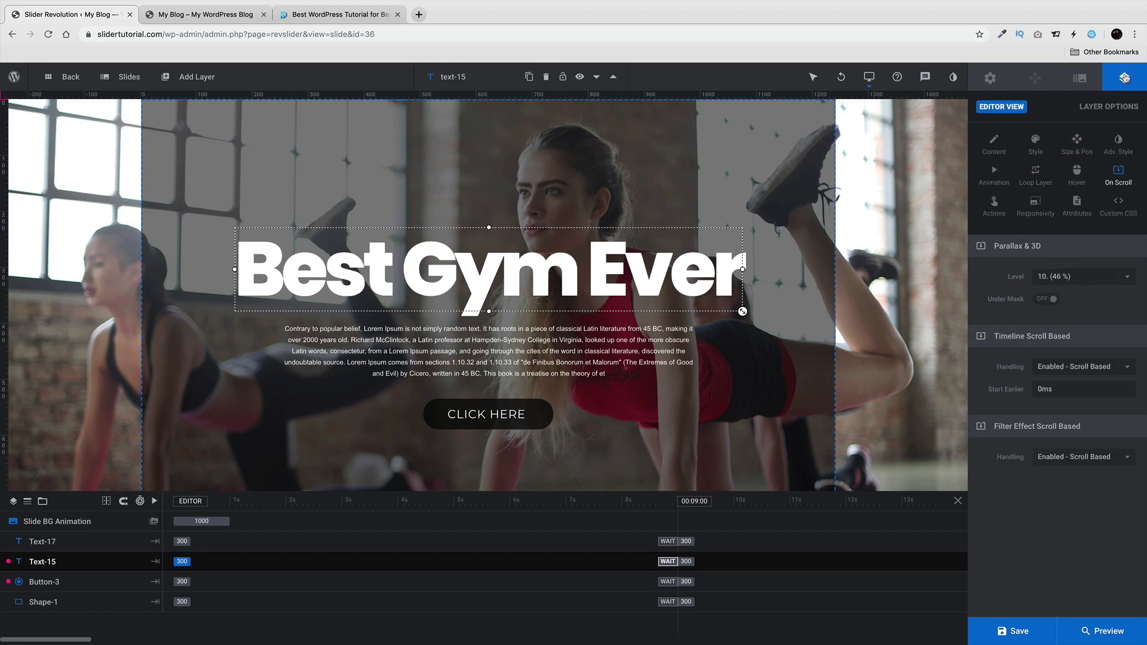
Step: Reset the "Best Gym Ever" layer to No Parallax, with timeline and filter effect handling at Default (Global Settings), and save
{"action": "left_click", "coordinate": [1087, 276]}
{"action": "scroll", "coordinate": [1064, 342], "scroll_direction": "up", "scroll_amount": 5}
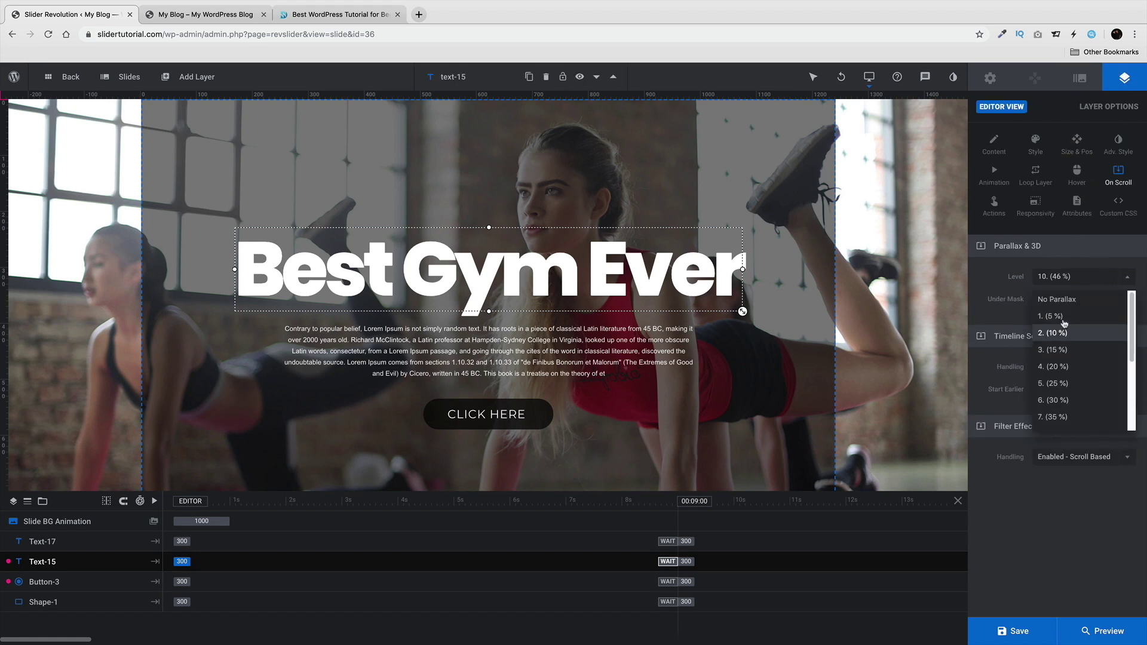
{"action": "left_click", "coordinate": [1058, 299]}
{"action": "left_click", "coordinate": [1075, 366]}
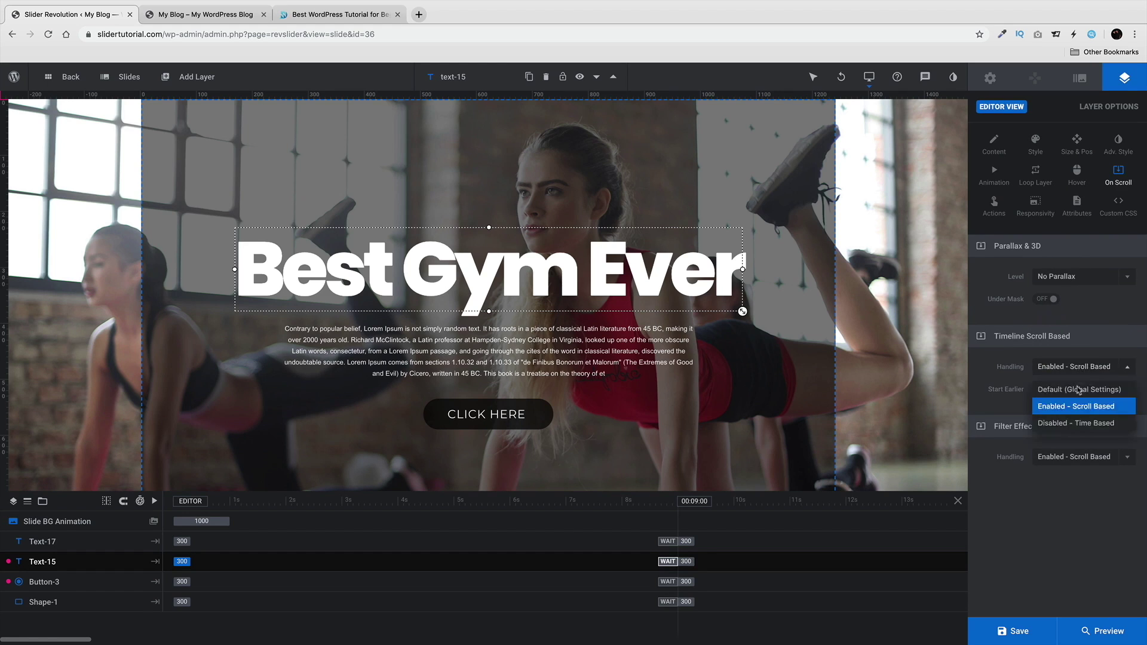
{"action": "left_click", "coordinate": [1069, 389]}
{"action": "left_click", "coordinate": [1084, 457]}
{"action": "left_click", "coordinate": [1085, 480]}
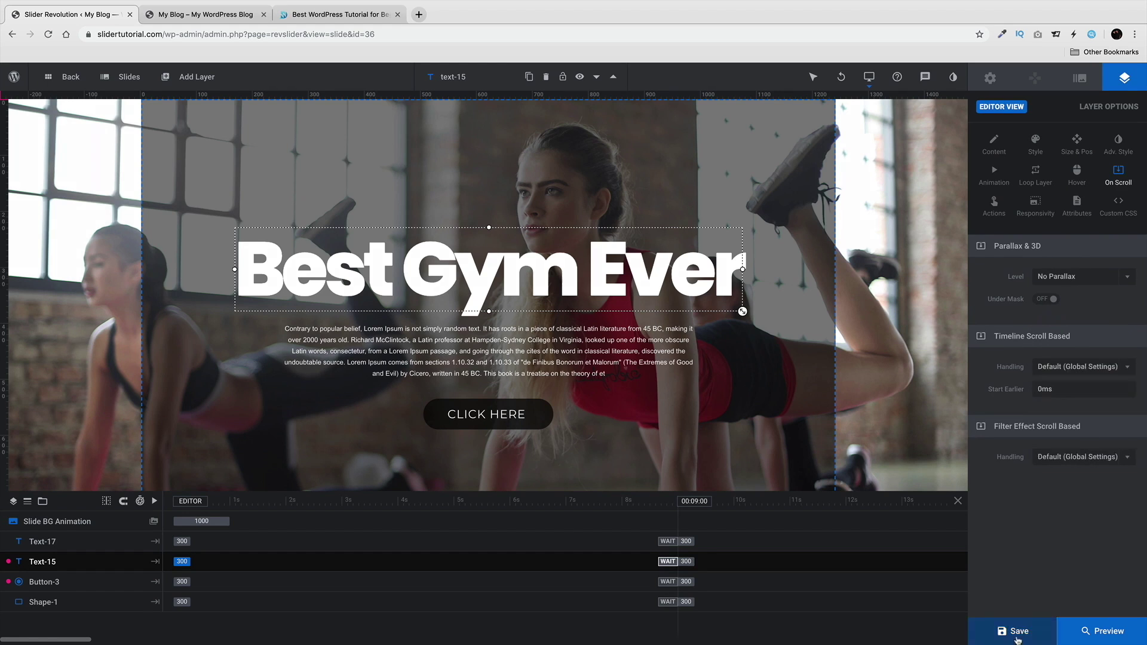
{"action": "left_click", "coordinate": [1016, 632]}
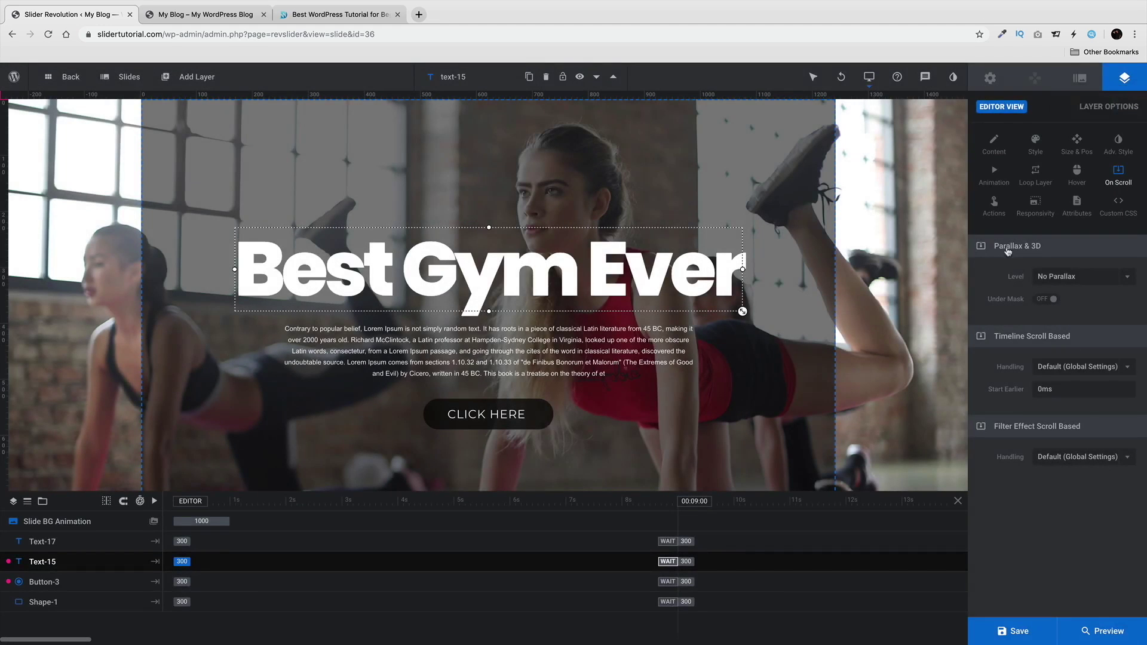
Step: Replace the "Best Gym Ever" layer's existing action with a new Jump to Slide action targeting Next Slide
{"action": "left_click", "coordinate": [994, 205]}
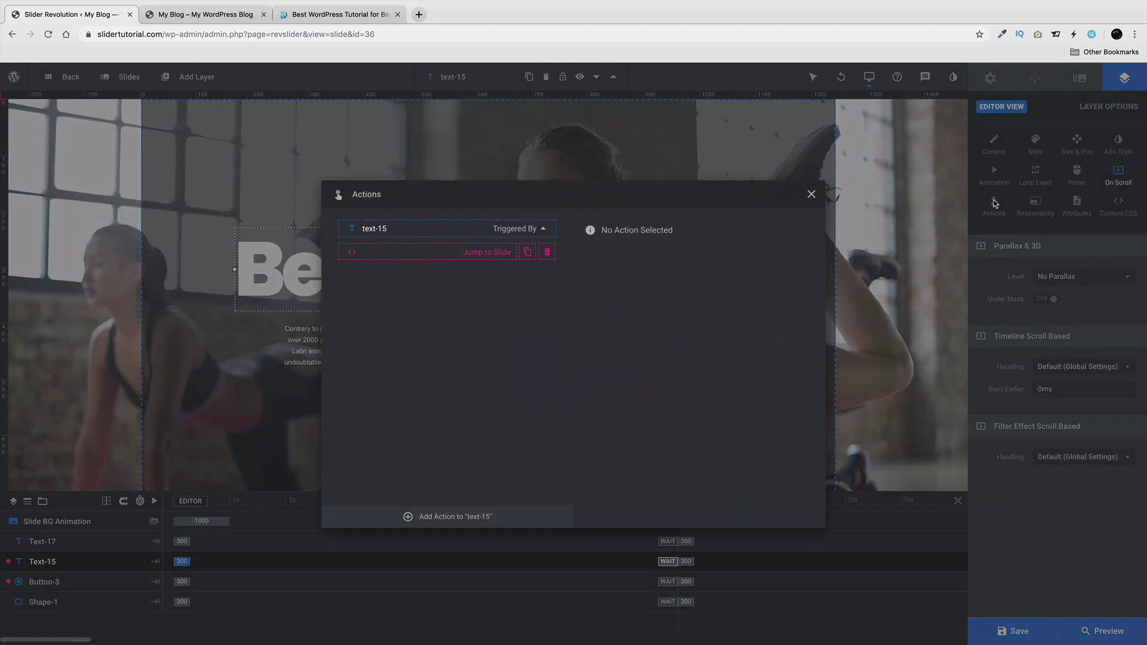
{"action": "left_click", "coordinate": [548, 254]}
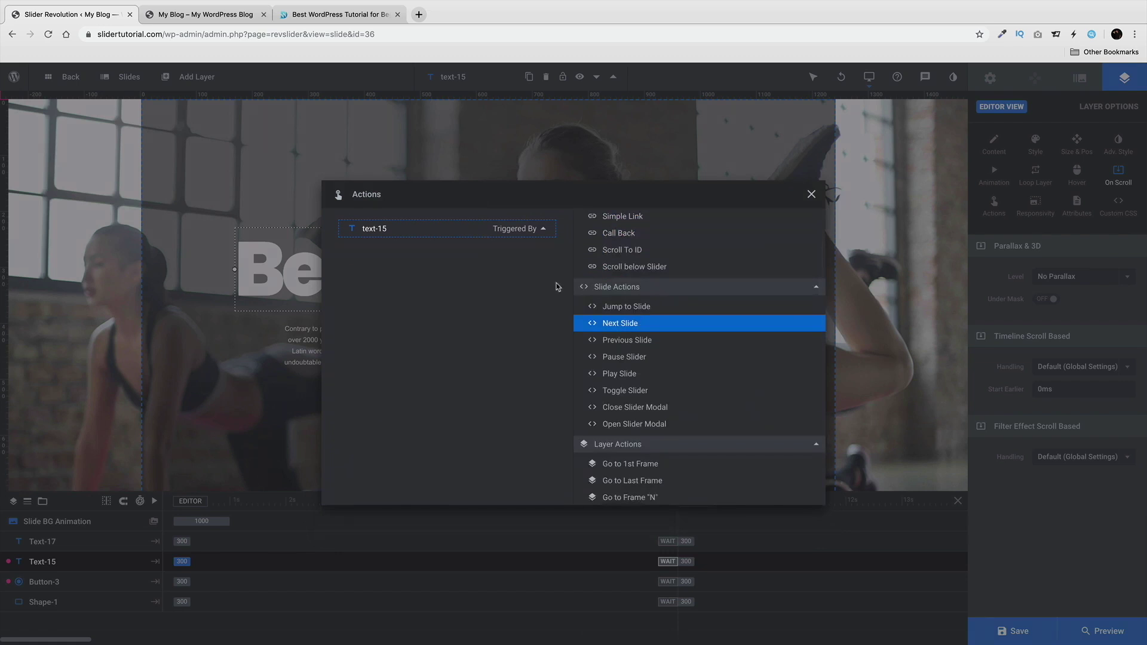
{"action": "left_click", "coordinate": [620, 307]}
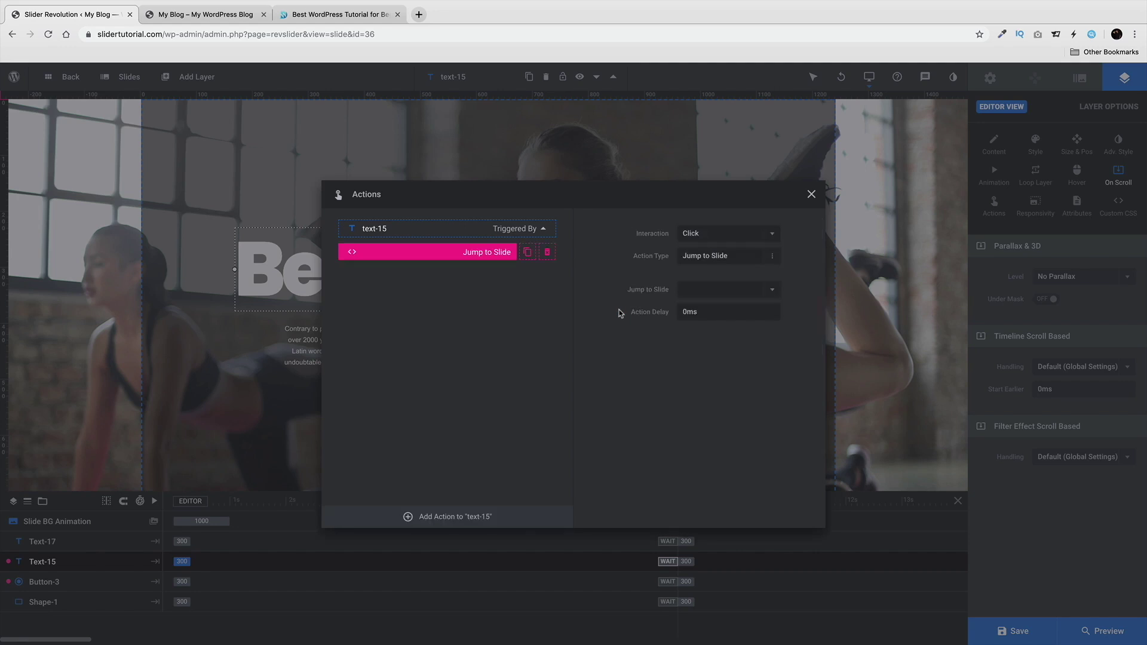
{"action": "left_click", "coordinate": [708, 293]}
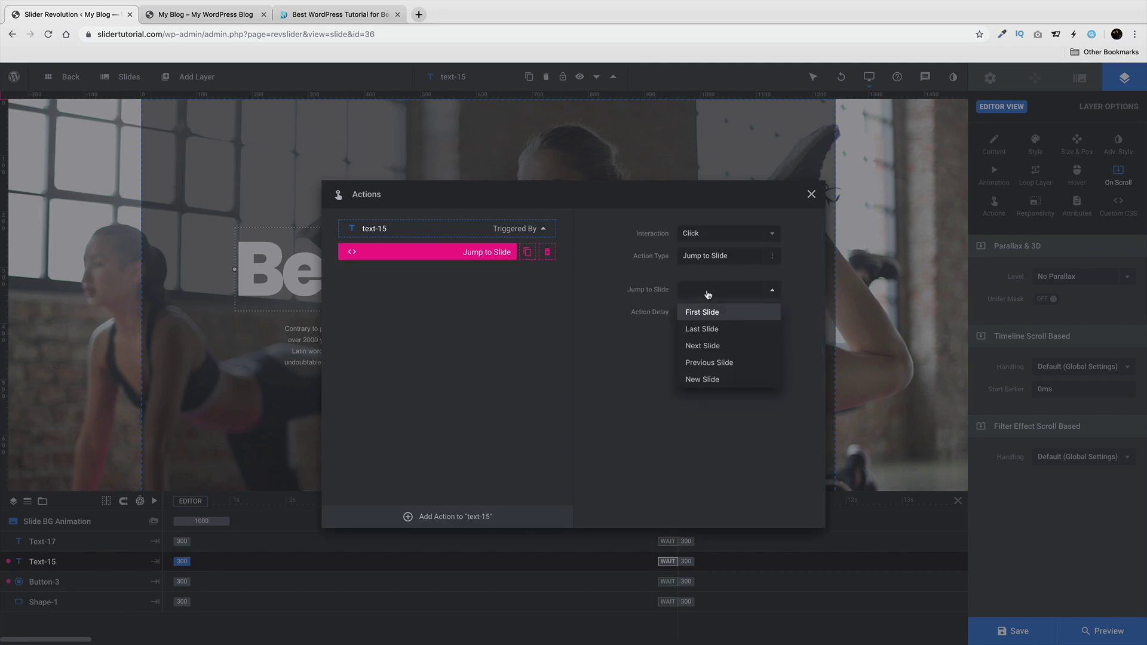
{"action": "left_click", "coordinate": [721, 347]}
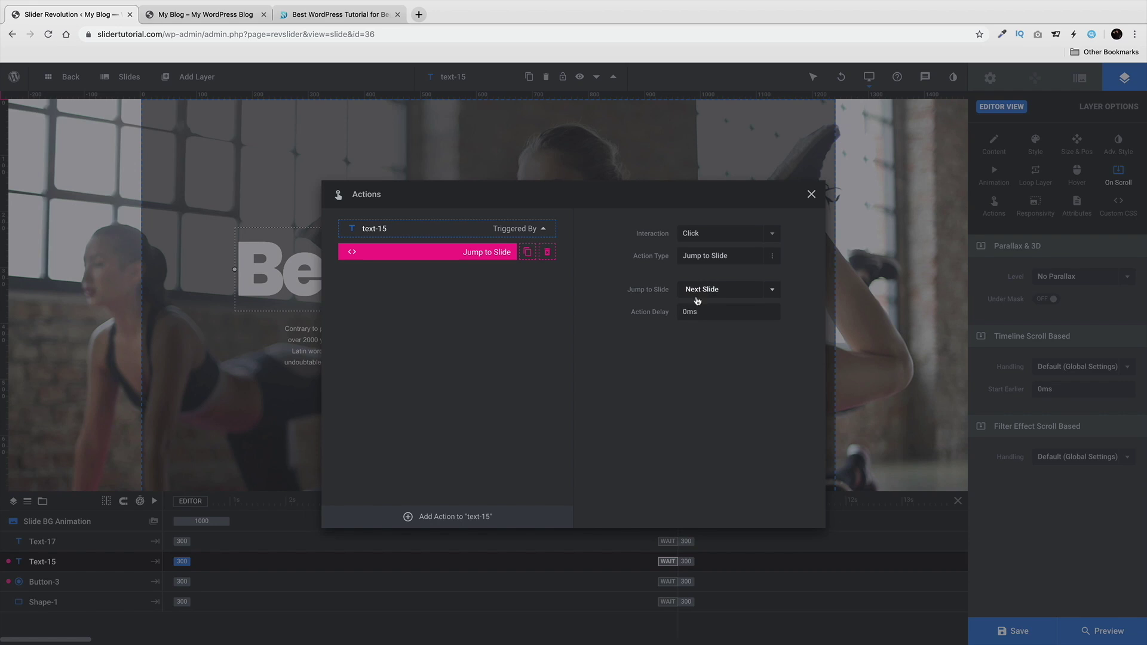
{"action": "left_click", "coordinate": [811, 193]}
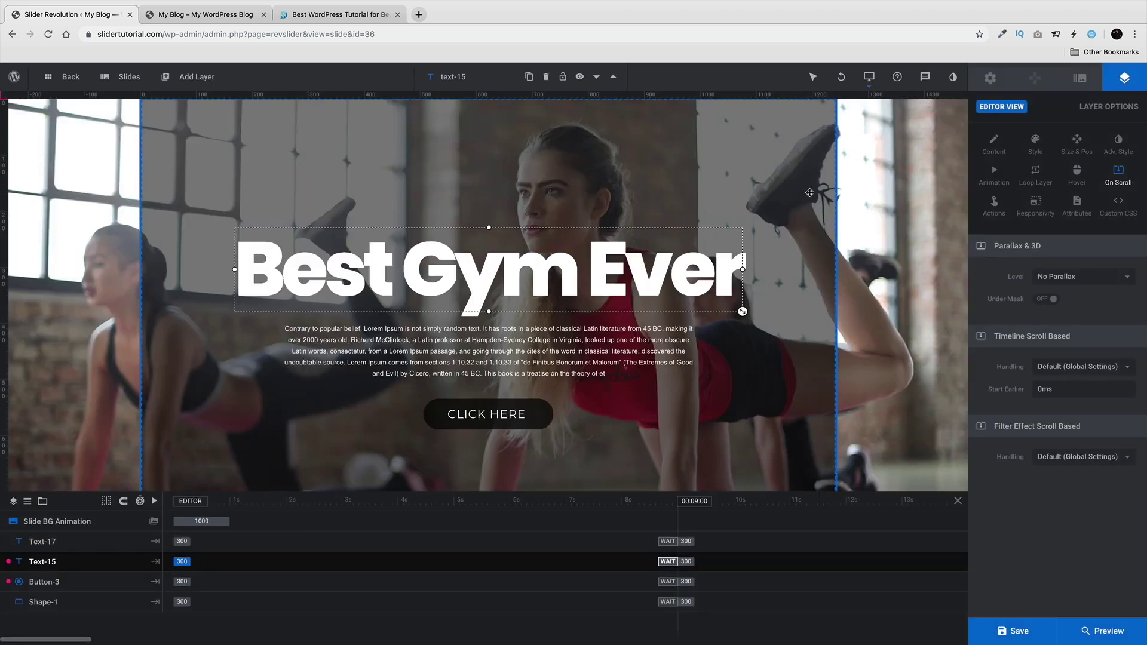
Step: Remove the Next Slide action from the "Best Gym Ever" layer and look through the other available action types
{"action": "left_click", "coordinate": [994, 205]}
{"action": "left_click", "coordinate": [547, 252]}
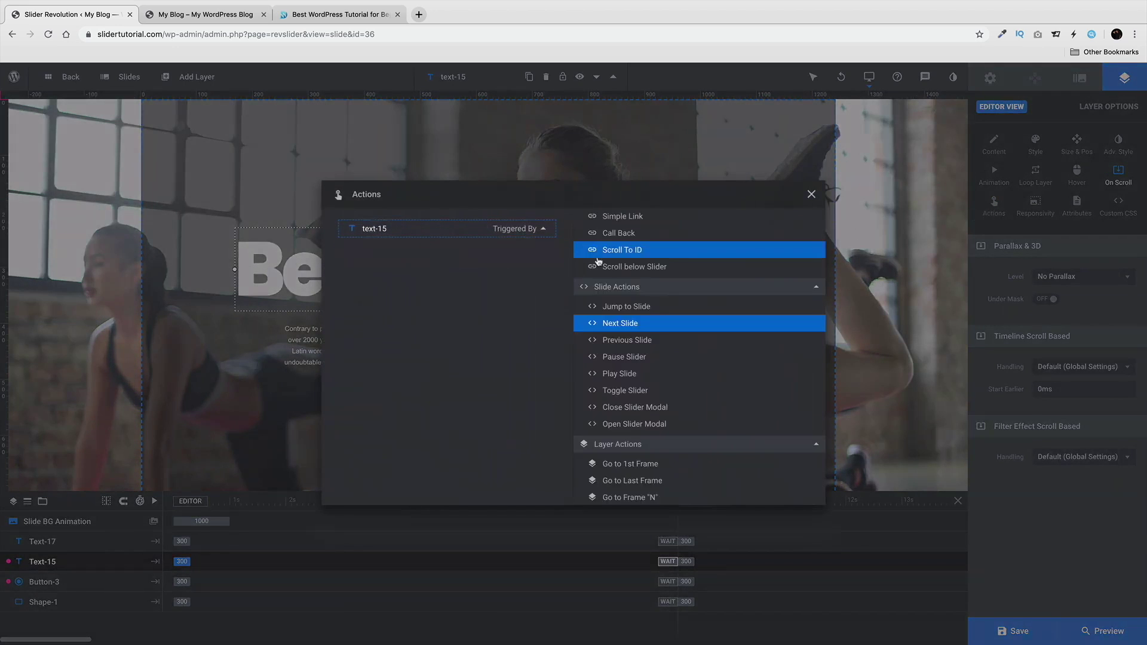
{"action": "scroll", "coordinate": [687, 297], "scroll_direction": "down", "scroll_amount": 5}
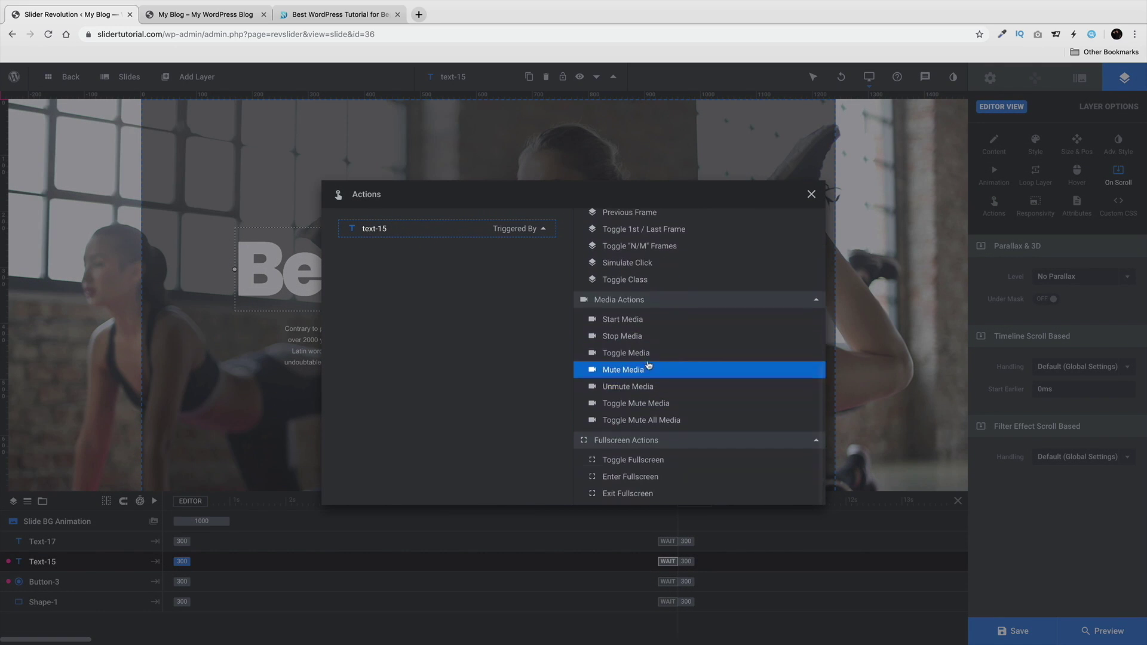
{"action": "scroll", "coordinate": [669, 394], "scroll_direction": "up", "scroll_amount": 8}
{"action": "key", "text": "Escape"}
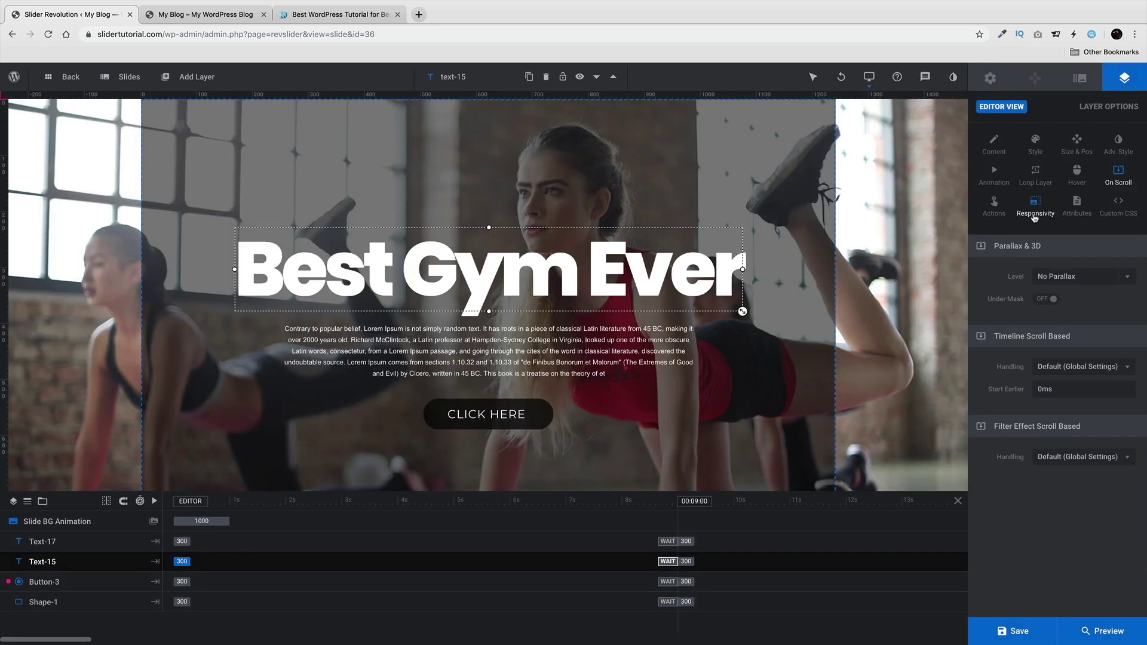
Step: Review the "Best Gym Ever" layer's Responsivity, Attributes, Custom CSS and Content options and save the slide
{"action": "left_click", "coordinate": [1034, 210]}
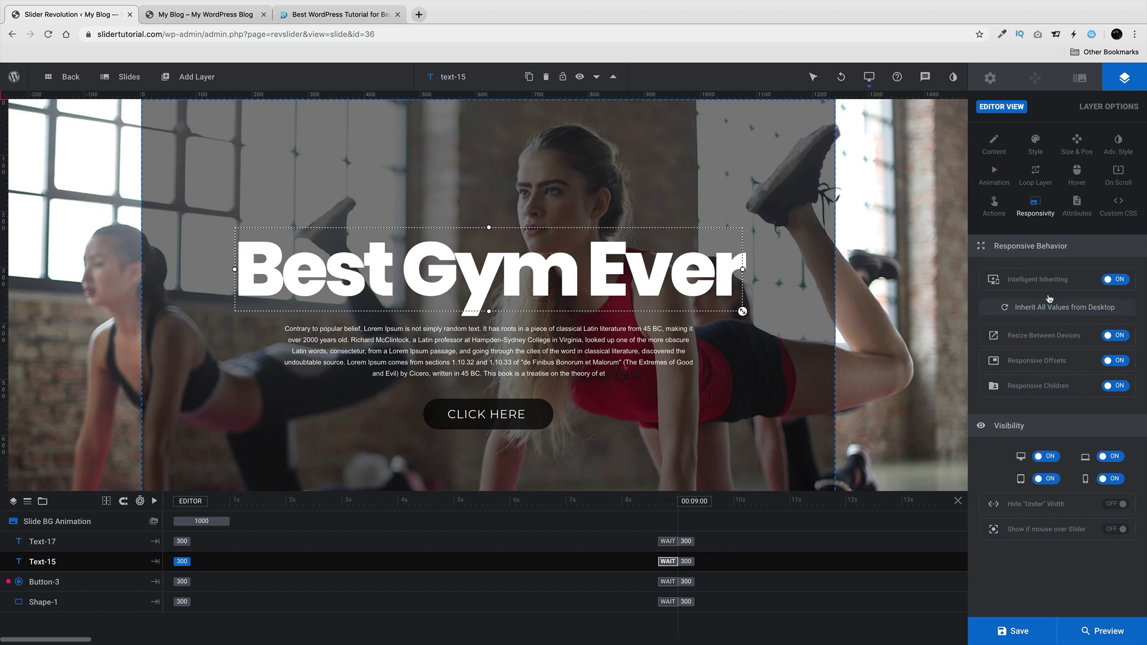
{"action": "left_click", "coordinate": [1078, 210]}
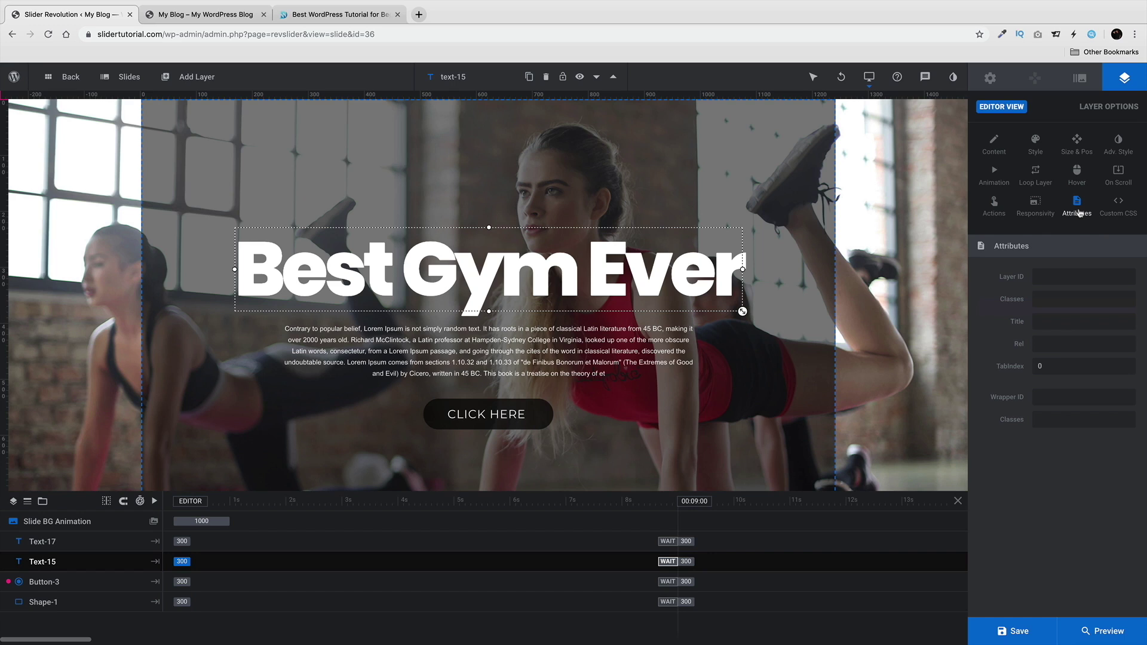
{"action": "left_click", "coordinate": [1116, 206]}
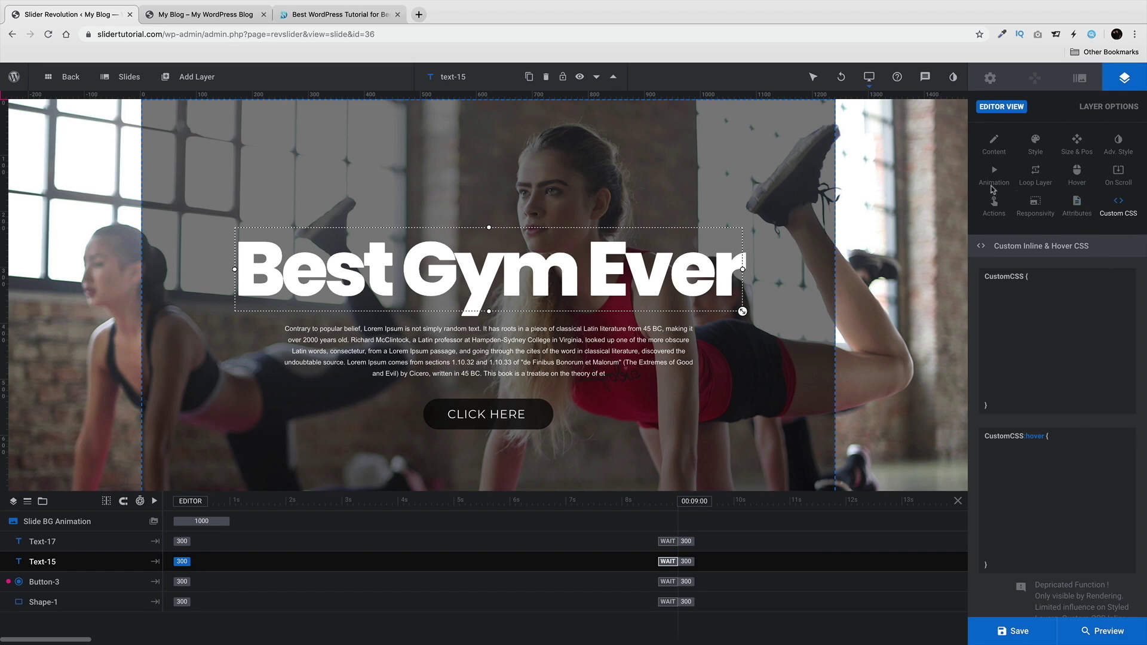
{"action": "left_click", "coordinate": [993, 144]}
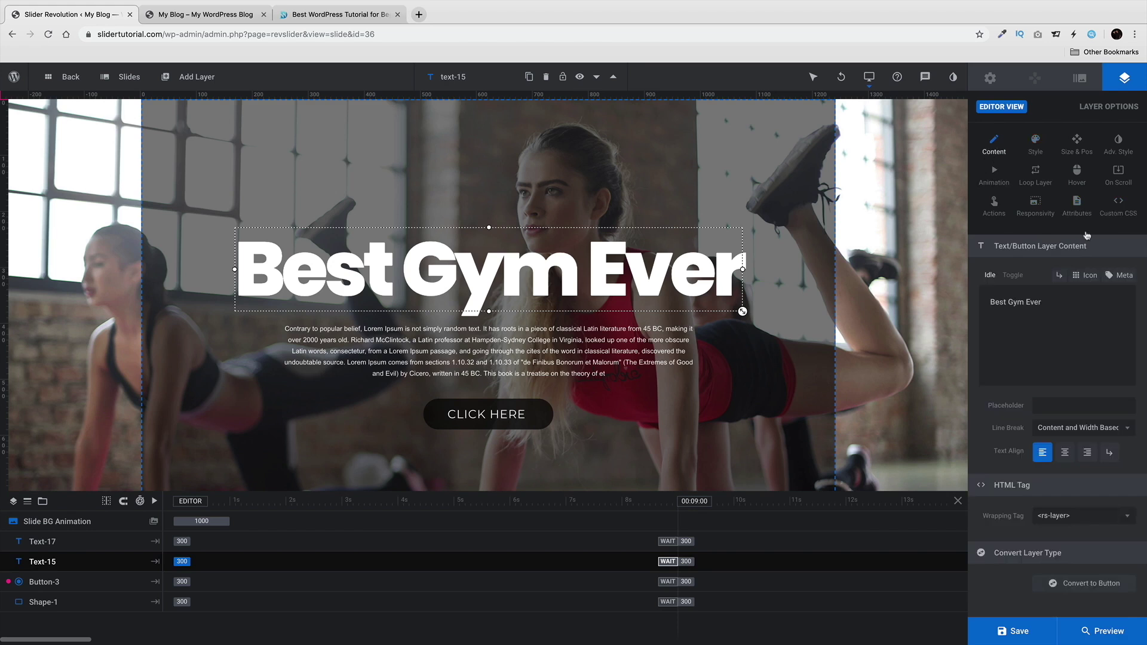
{"action": "left_click", "coordinate": [1014, 631]}
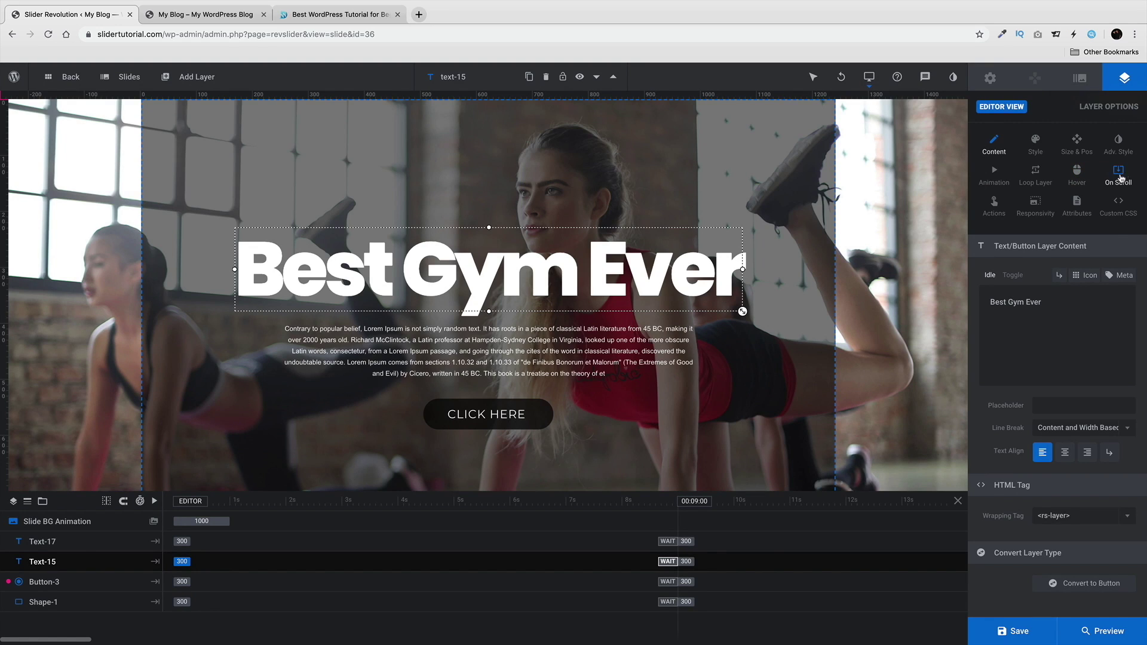
{"action": "left_click", "coordinate": [1078, 79]}
{"action": "left_click", "coordinate": [992, 79]}
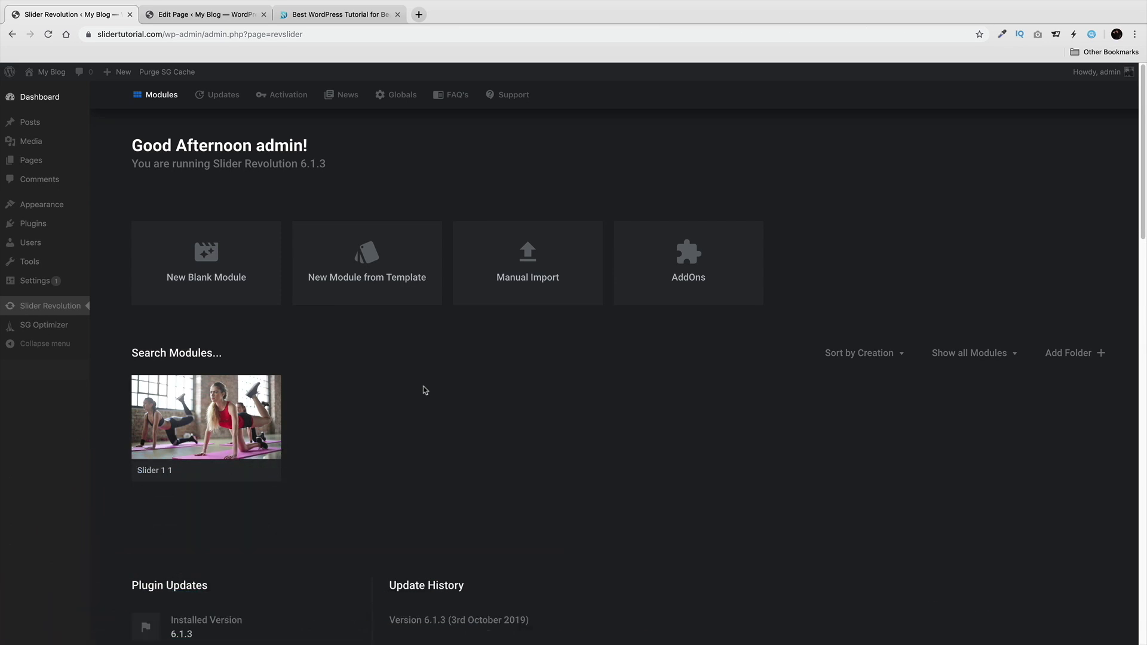
Step: Browse the module templates, preview the Landing Page package's demo site and examine the individual modules it contains
{"action": "left_click", "coordinate": [366, 270]}
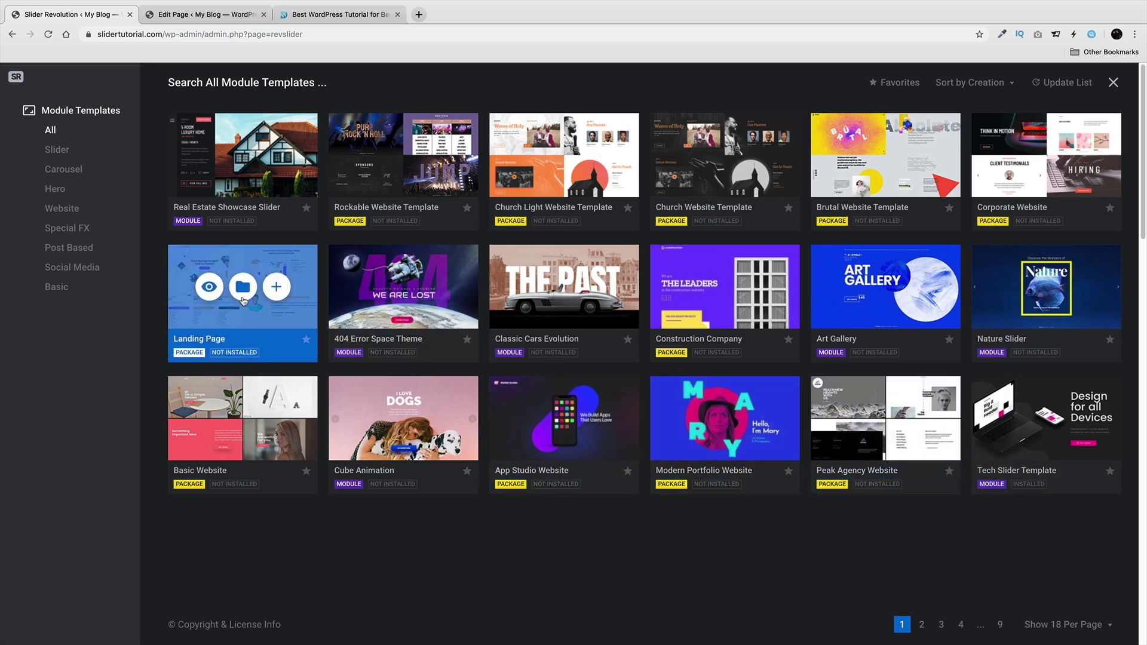
{"action": "left_click", "coordinate": [209, 289]}
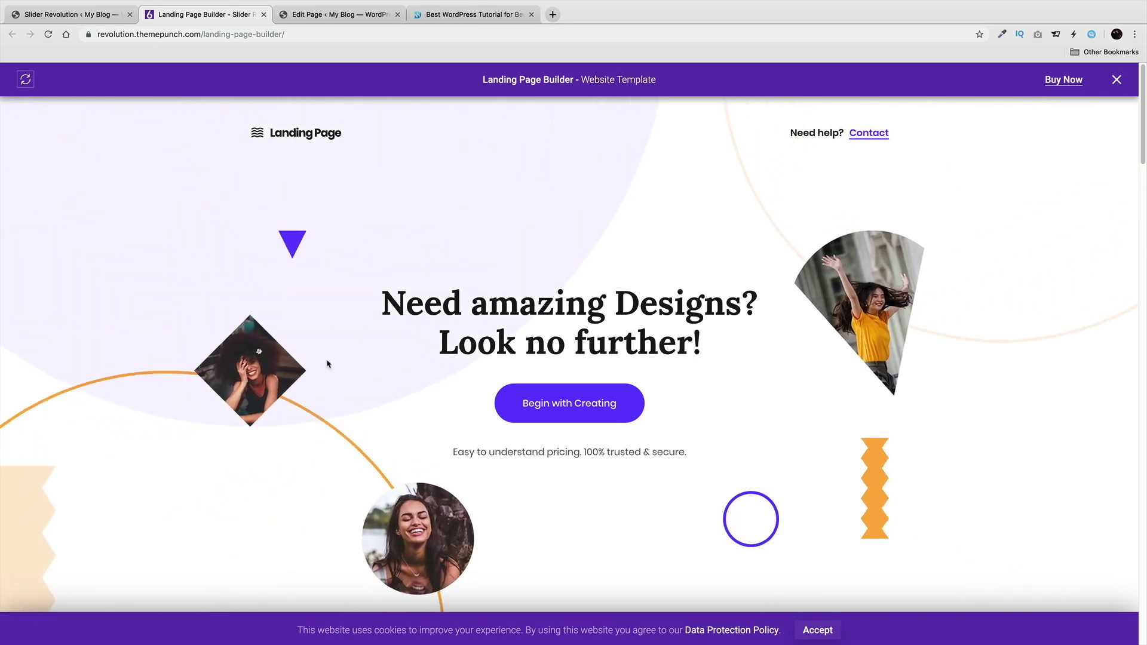
{"action": "left_click", "coordinate": [61, 12]}
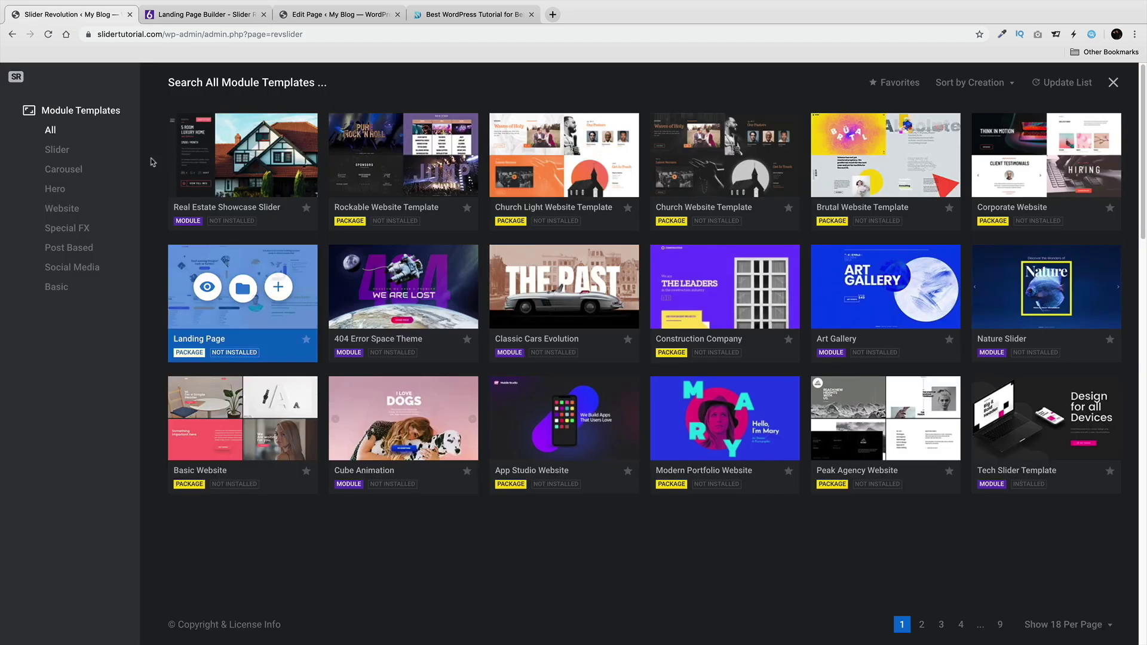
{"action": "left_click", "coordinate": [243, 288]}
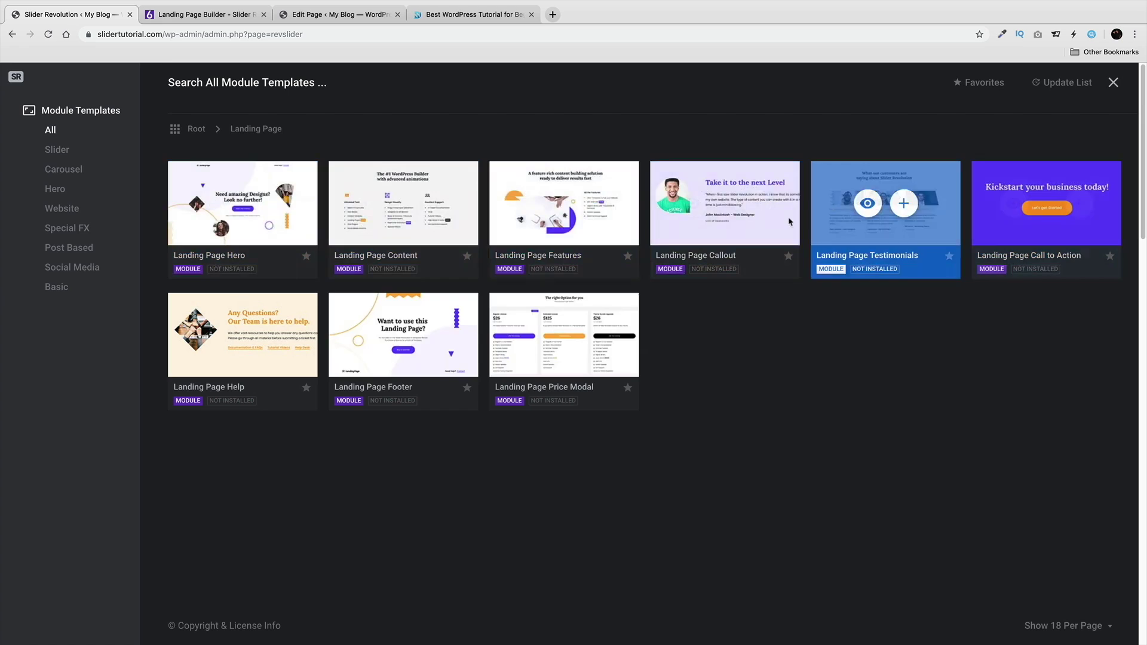
Step: Install the complete Landing Page template package from the module template library
{"action": "left_click", "coordinate": [196, 128]}
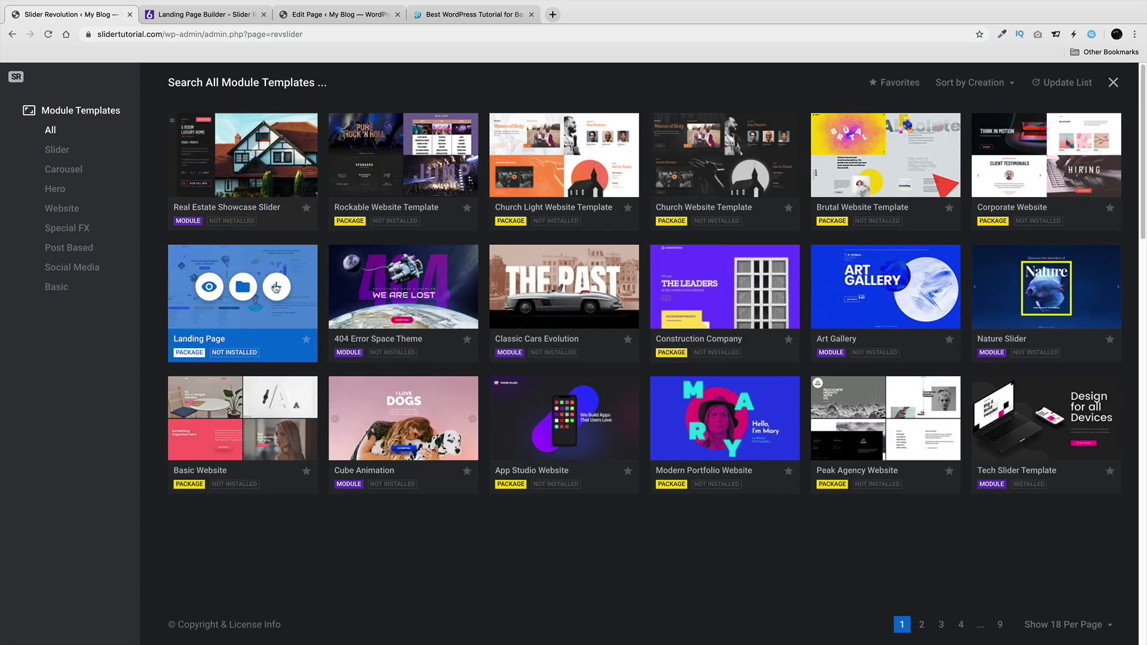
{"action": "left_click", "coordinate": [280, 288]}
{"action": "scroll", "coordinate": [418, 460], "scroll_direction": "down", "scroll_amount": 1}
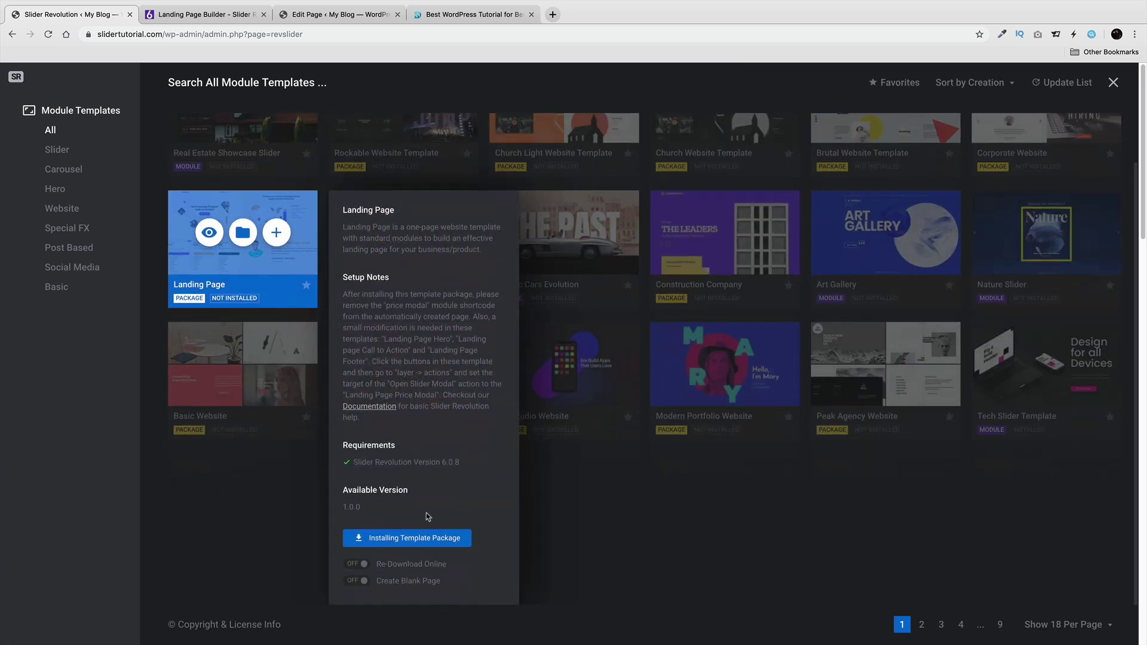
{"action": "left_click", "coordinate": [414, 541]}
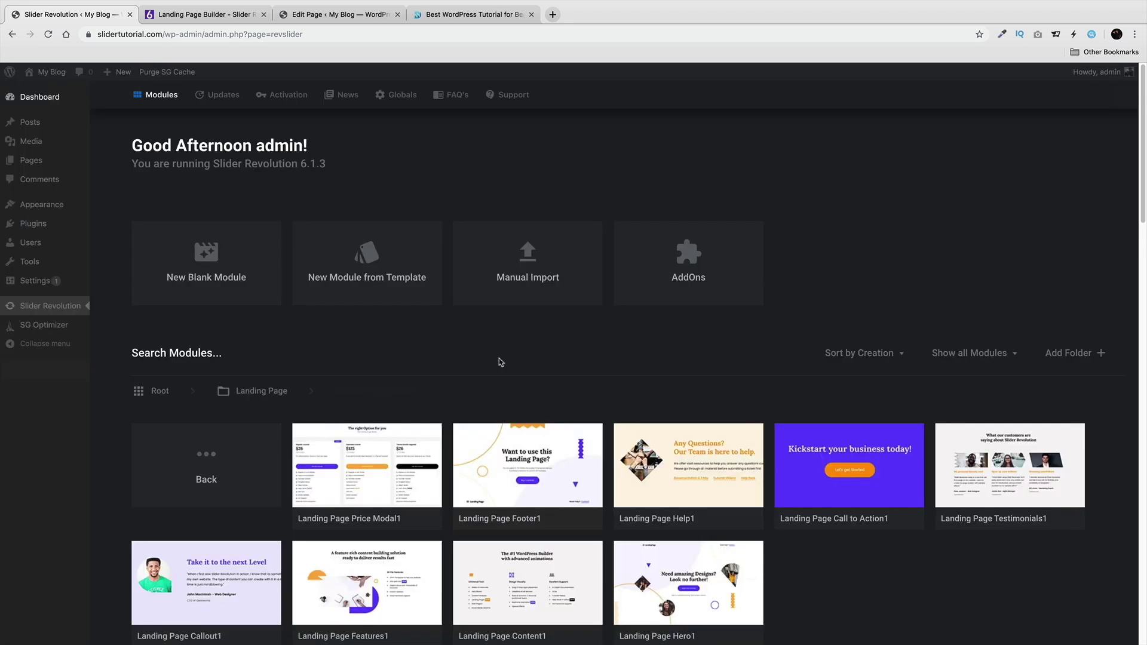
Step: Open the Landing Page Hero1 module and copy its shortcode
{"action": "scroll", "coordinate": [656, 432], "scroll_direction": "down", "scroll_amount": 3}
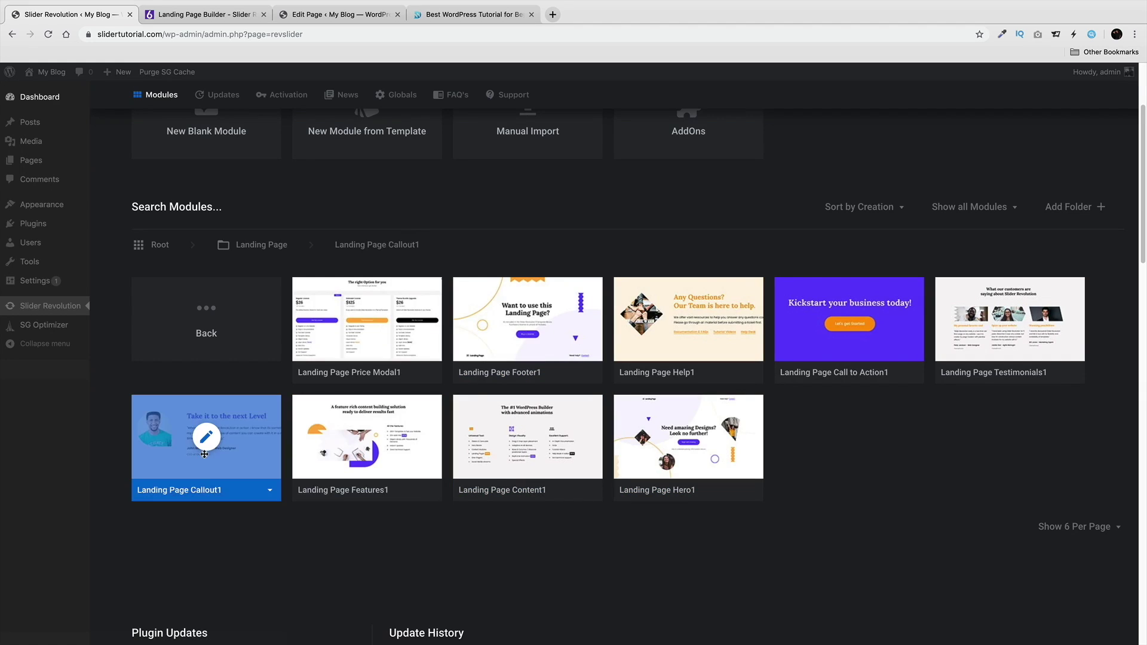
{"action": "left_click", "coordinate": [689, 438]}
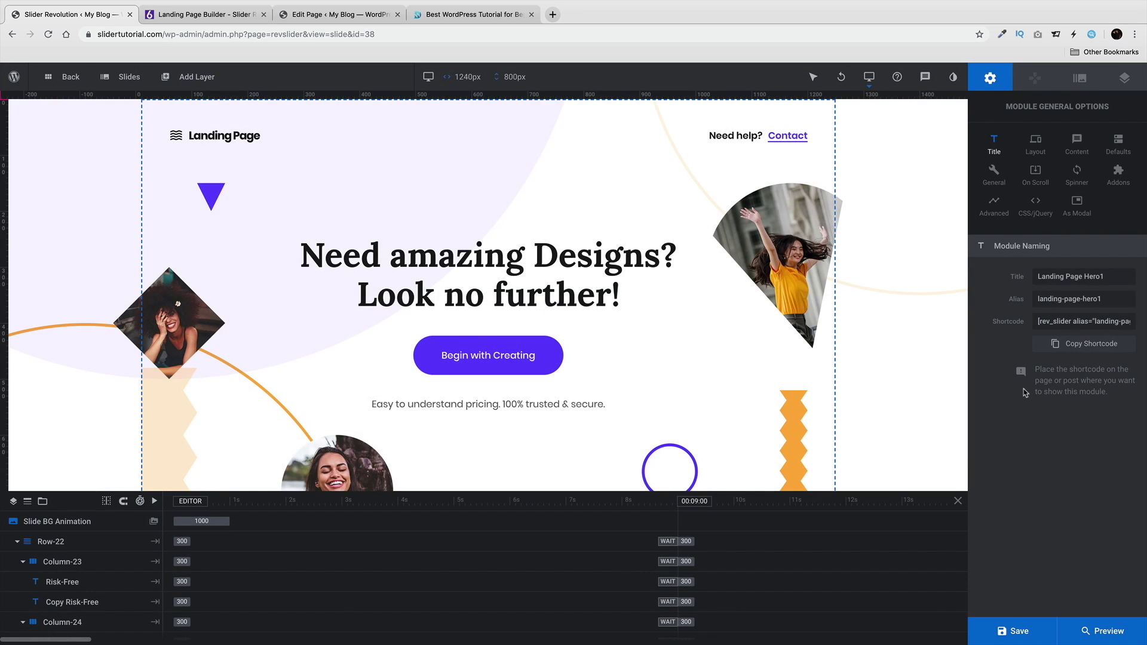
{"action": "left_click", "coordinate": [1057, 321]}
{"action": "key", "text": "super+c"}
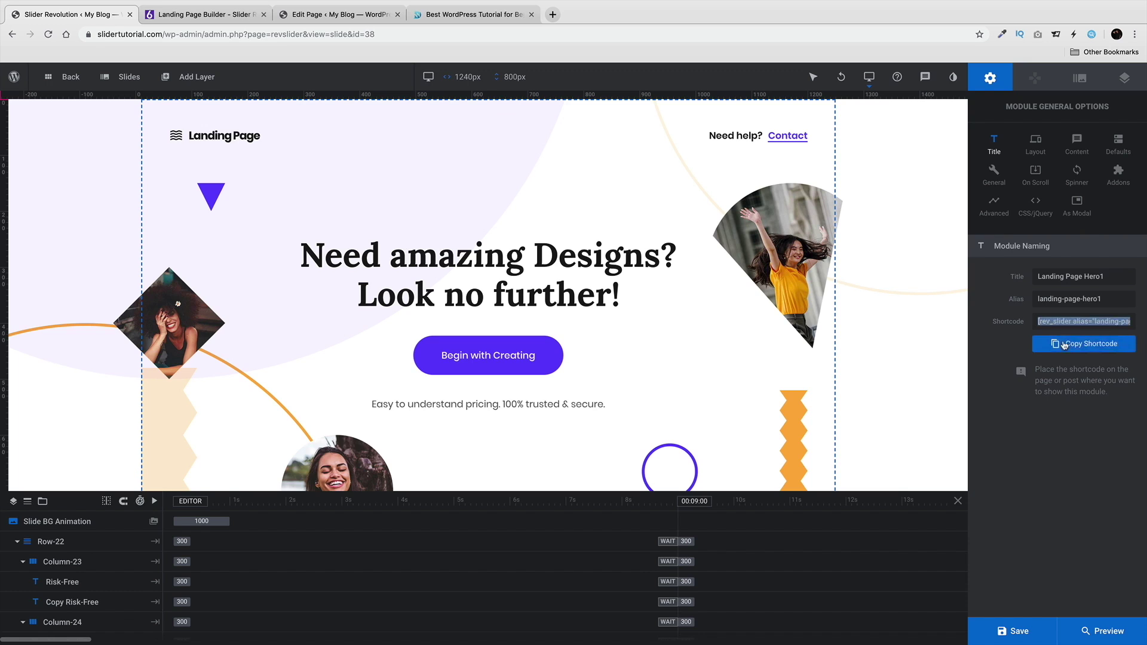
{"action": "left_click", "coordinate": [1075, 343]}
Step: Place the page editor beside the slider editor and paste the hero shortcode into the empty "Main Backround" page
{"action": "left_click_drag", "start_coordinate": [335, 15], "coordinate": [202, 15]}
{"action": "left_click", "coordinate": [346, 274]}
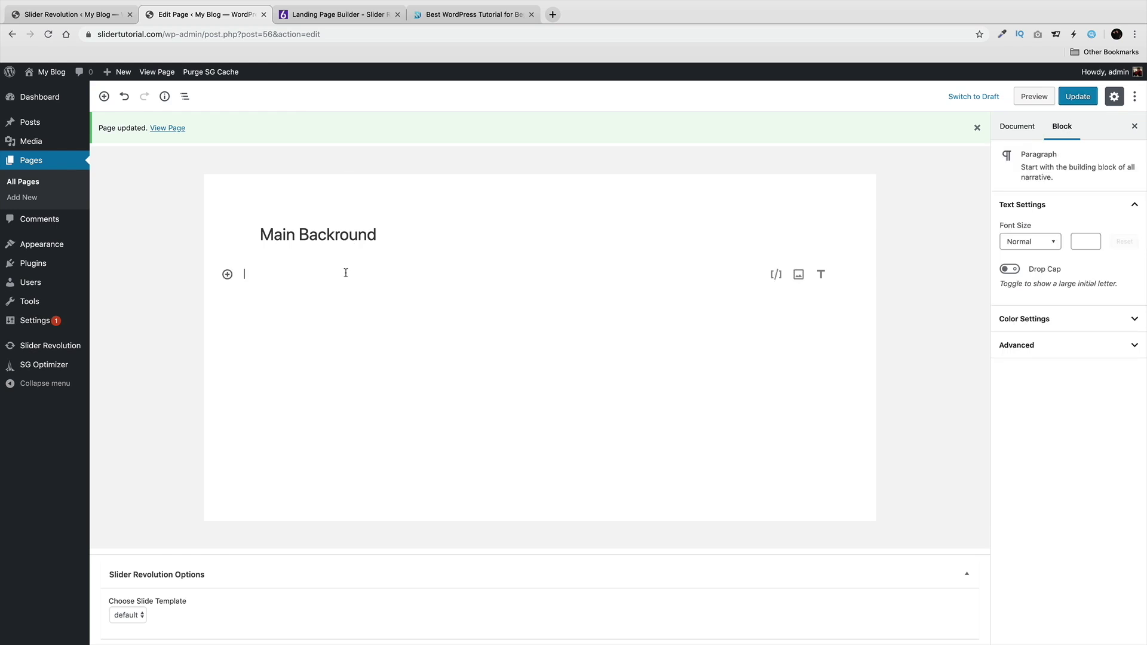
{"action": "right_click", "coordinate": [348, 272]}
{"action": "left_click", "coordinate": [378, 345]}
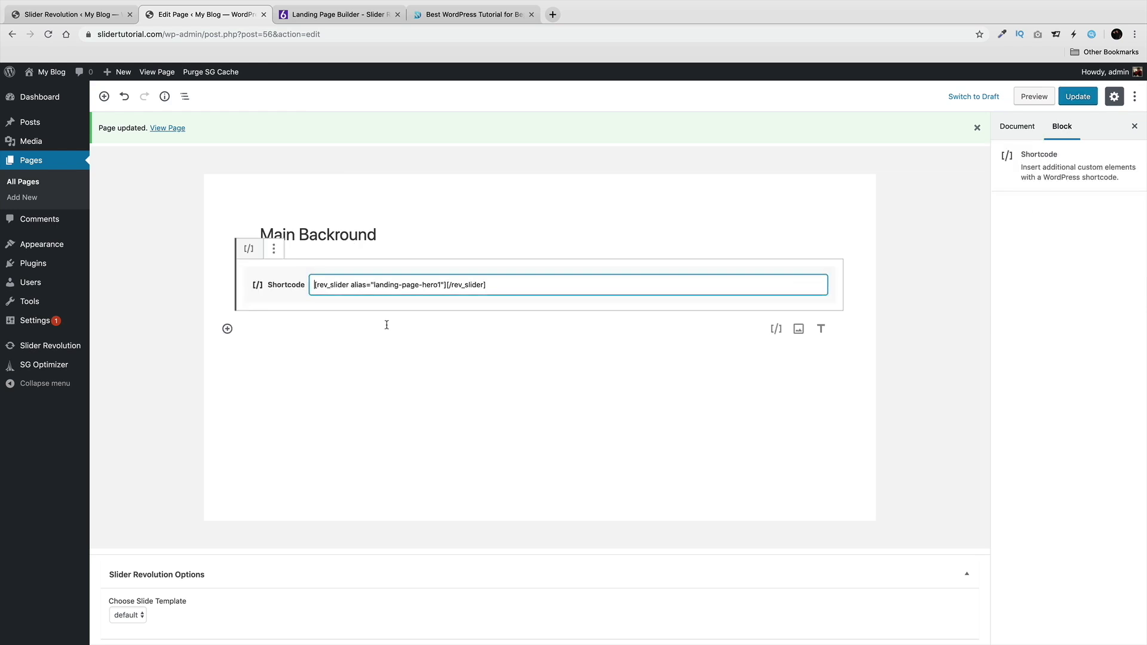
Step: Return to the Landing Page modules, open Landing Page Content1 and copy its shortcode
{"action": "left_click", "coordinate": [87, 16]}
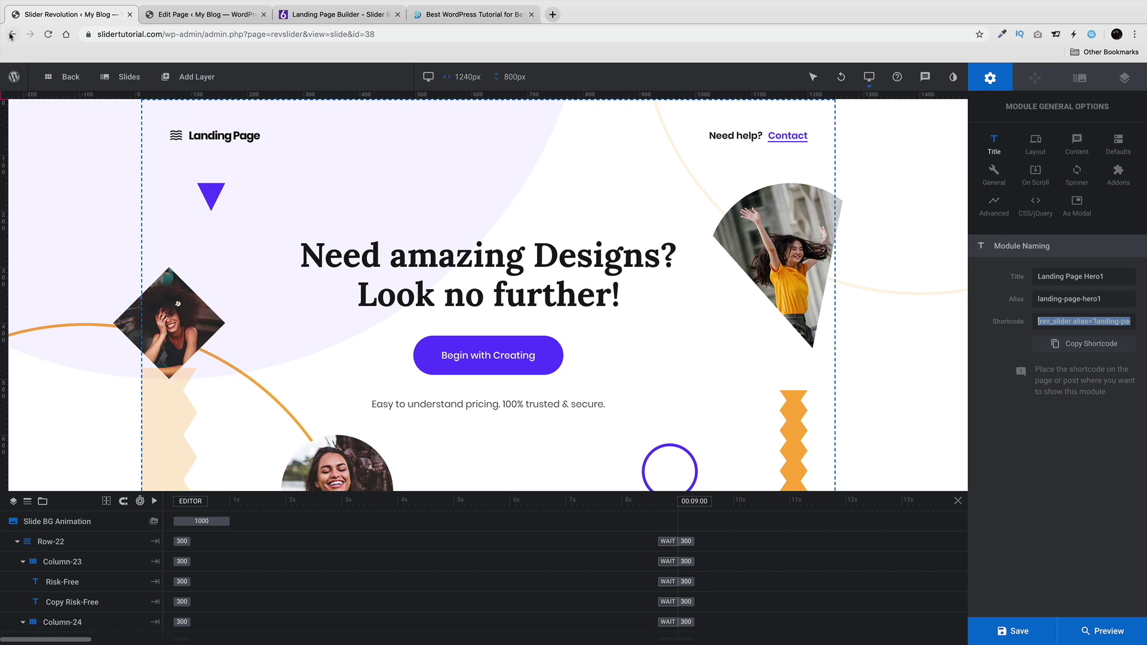
{"action": "left_click", "coordinate": [74, 78]}
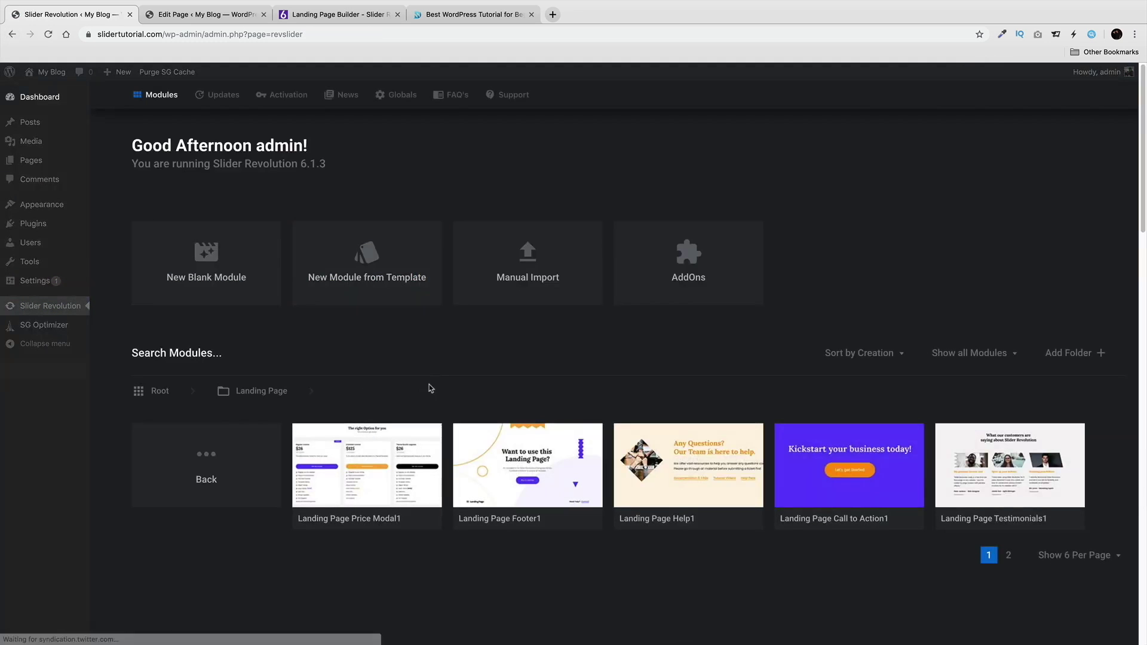
{"action": "scroll", "coordinate": [588, 460], "scroll_direction": "down", "scroll_amount": 1}
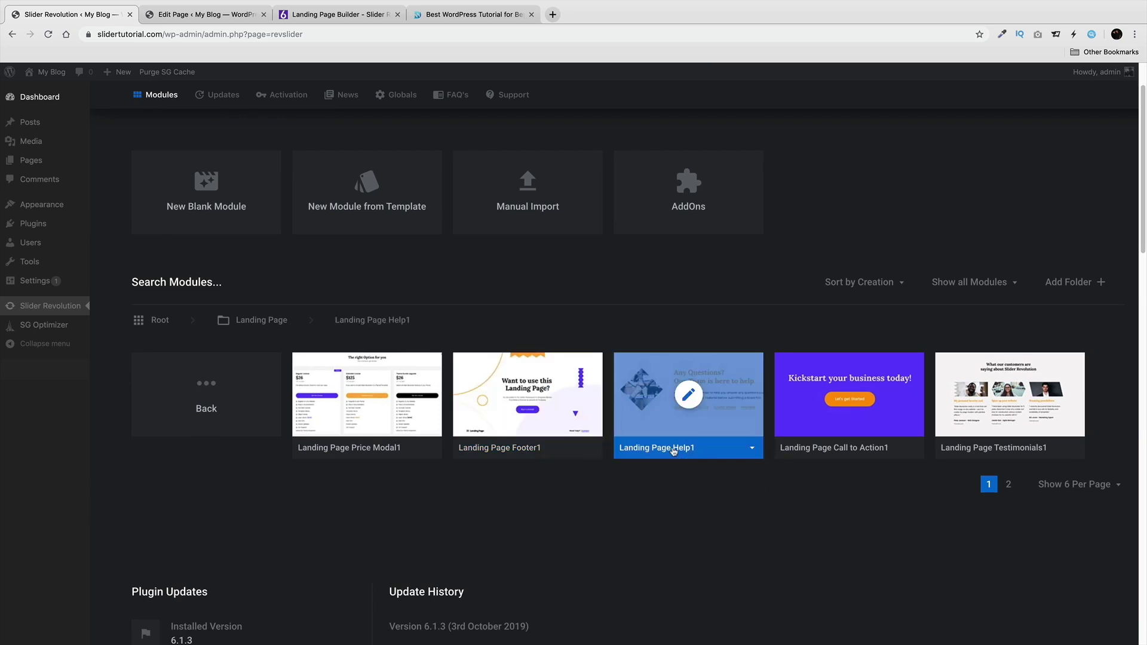
{"action": "left_click", "coordinate": [1008, 486]}
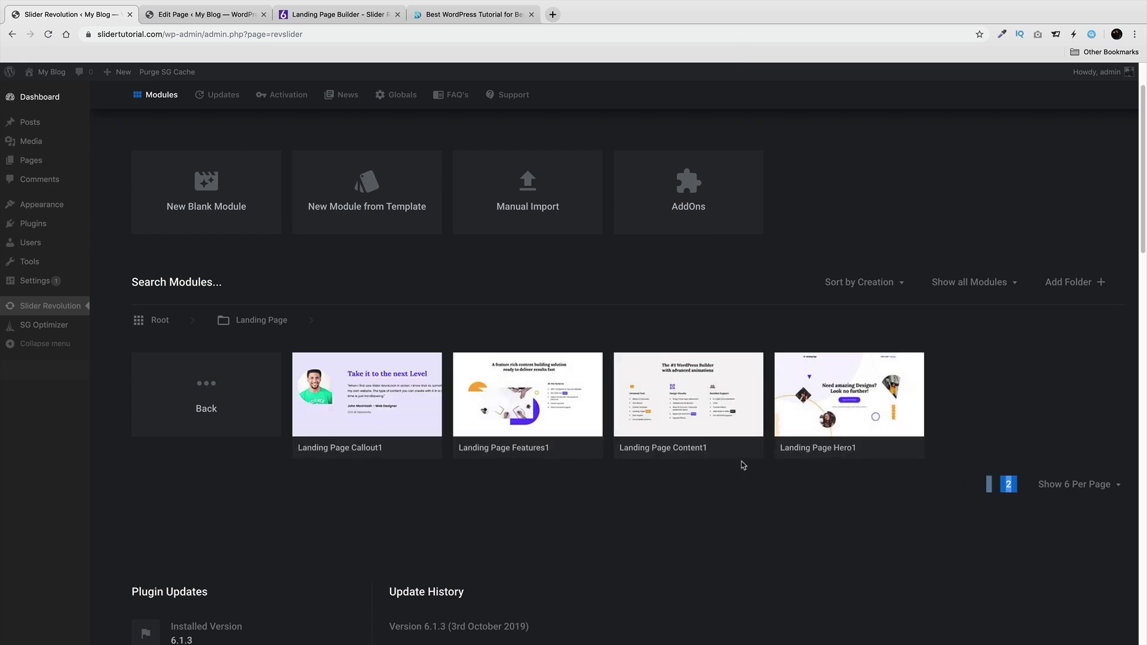
{"action": "left_click", "coordinate": [691, 400]}
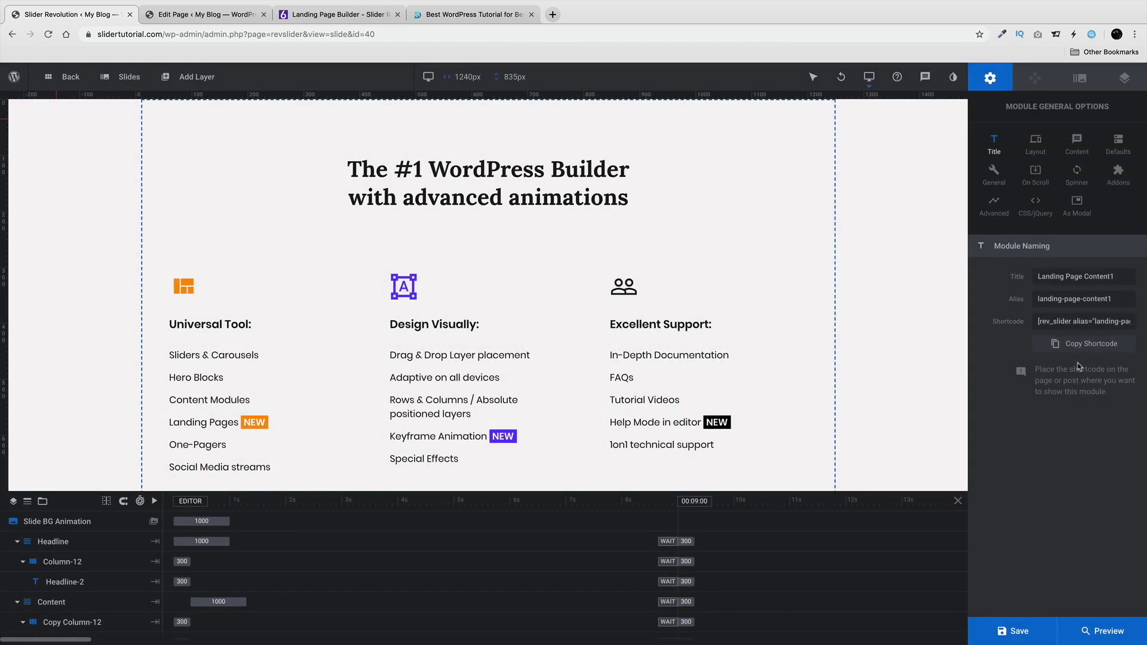
{"action": "left_click", "coordinate": [1076, 326]}
{"action": "right_click", "coordinate": [1076, 325]}
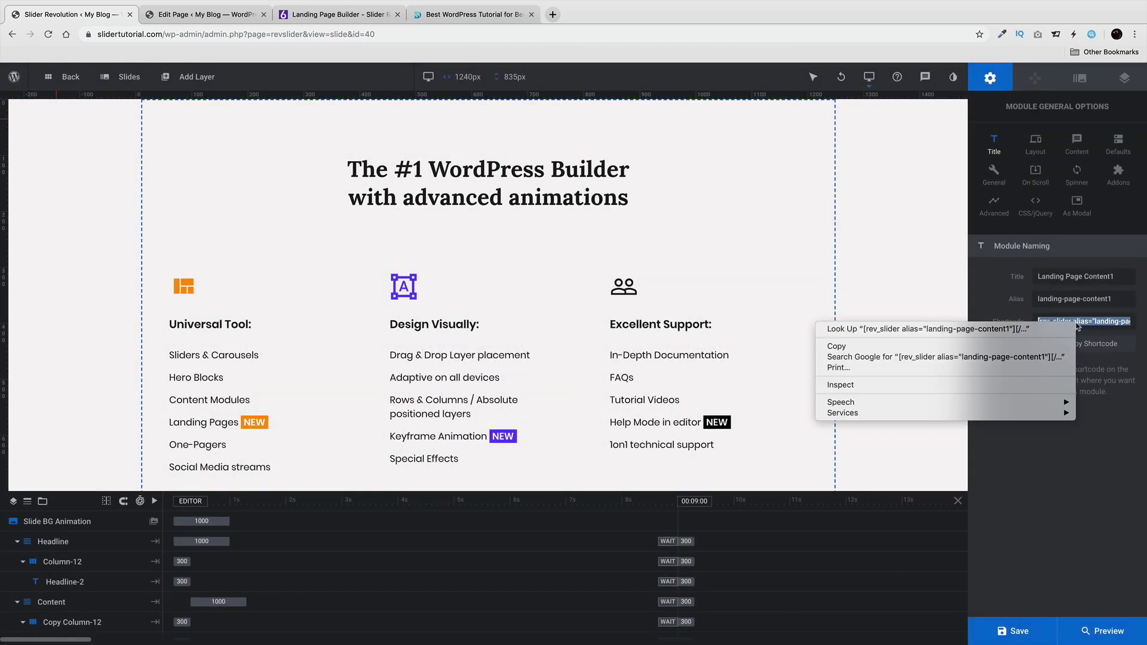
{"action": "left_click", "coordinate": [1056, 346]}
Step: Paste the content module's shortcode below the hero shortcode on the "Main Backround" page
{"action": "left_click", "coordinate": [176, 22]}
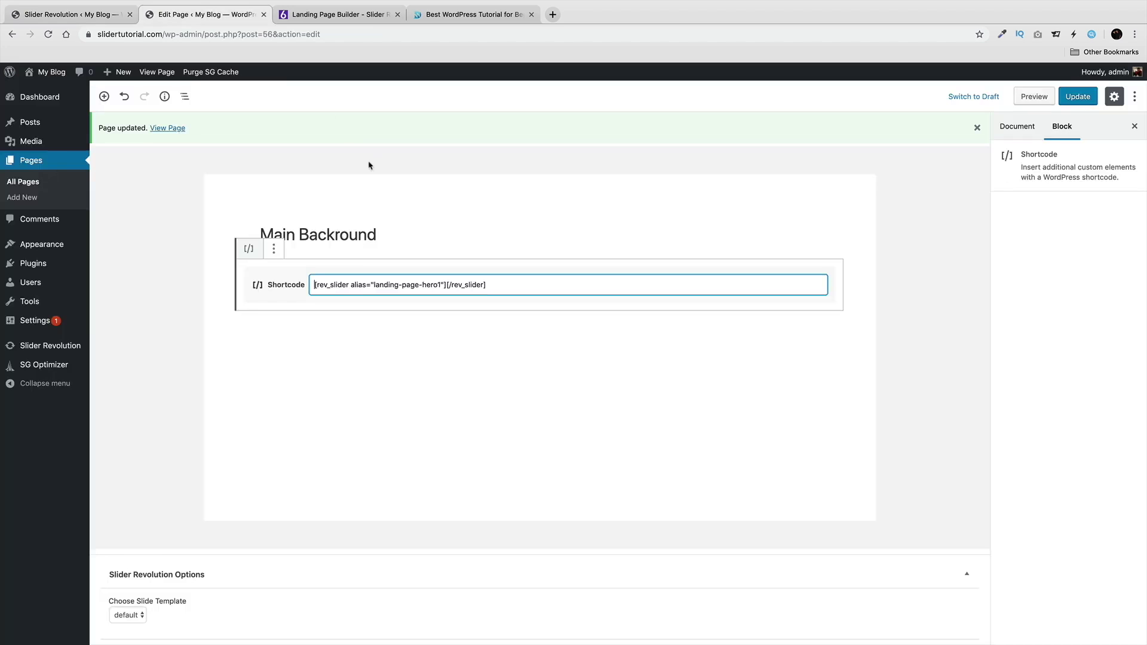
{"action": "left_click", "coordinate": [323, 328]}
{"action": "right_click", "coordinate": [290, 329]}
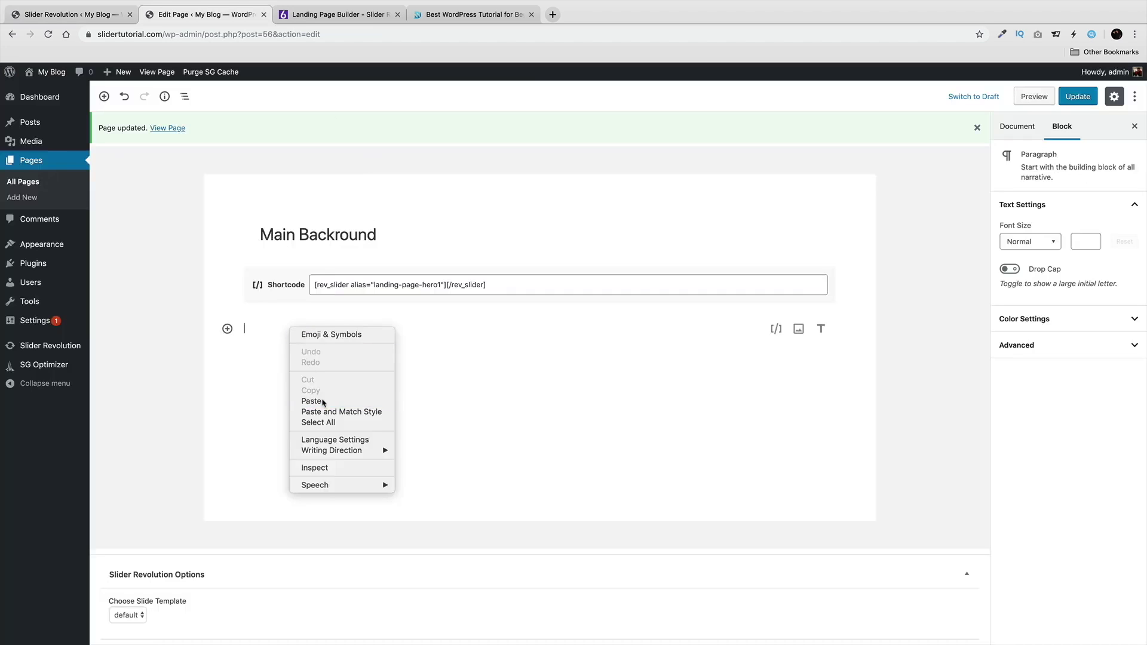
{"action": "left_click", "coordinate": [312, 401]}
Step: Go back to the Landing Page modules, open Landing Page Footer1 and copy its shortcode
{"action": "left_click", "coordinate": [66, 14]}
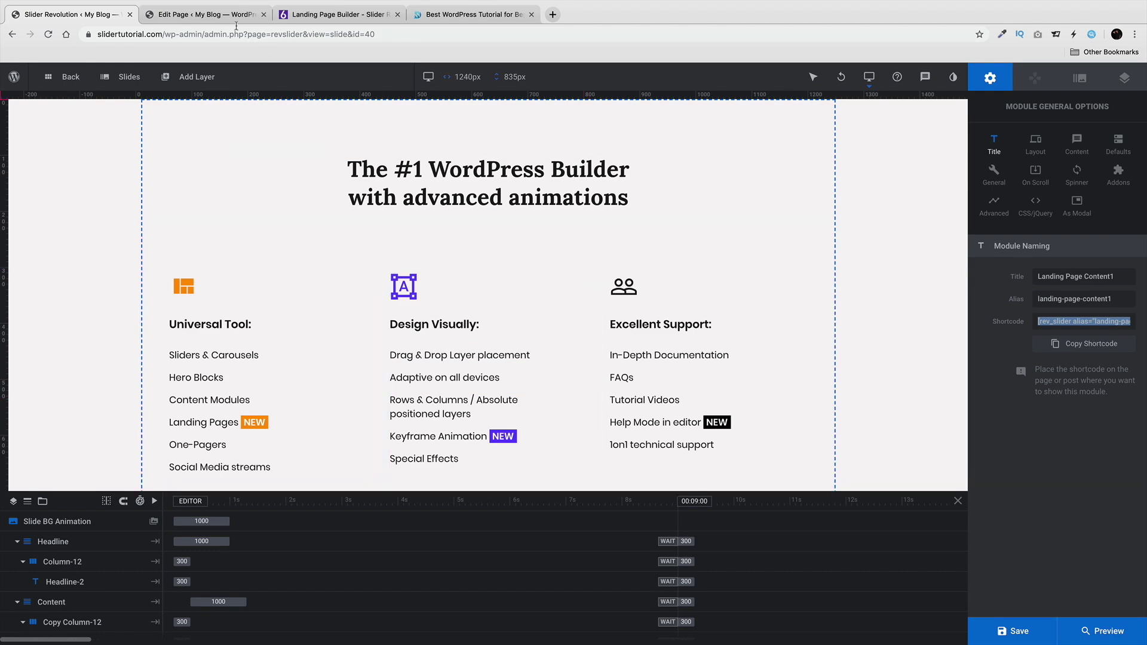
{"action": "left_click", "coordinate": [69, 76]}
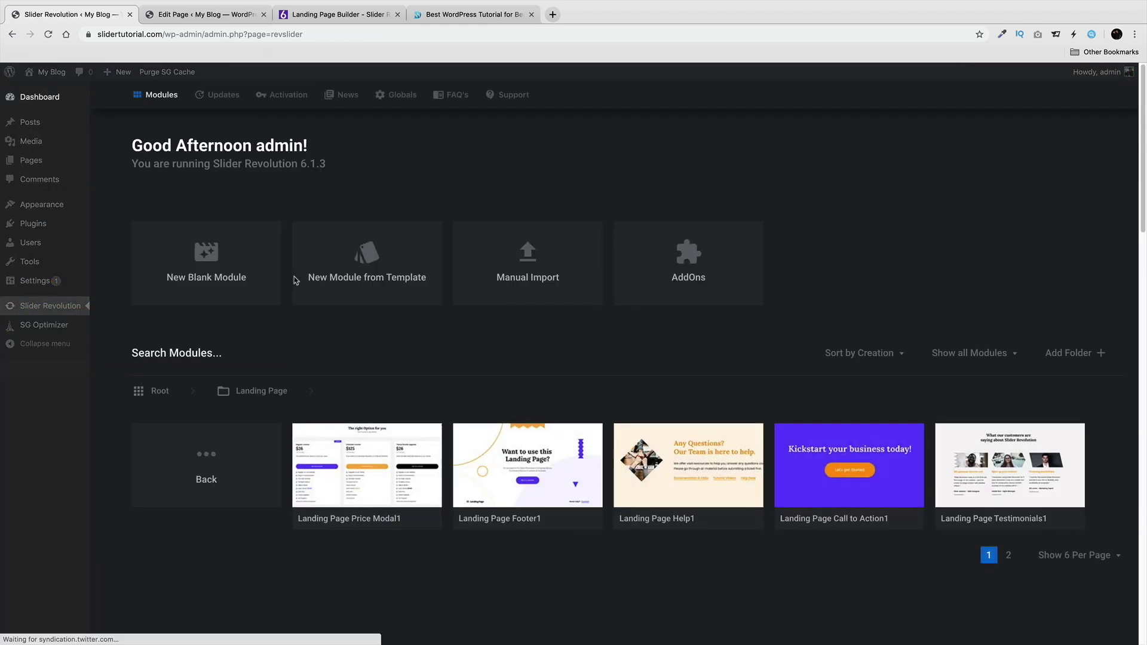
{"action": "left_click", "coordinate": [530, 466]}
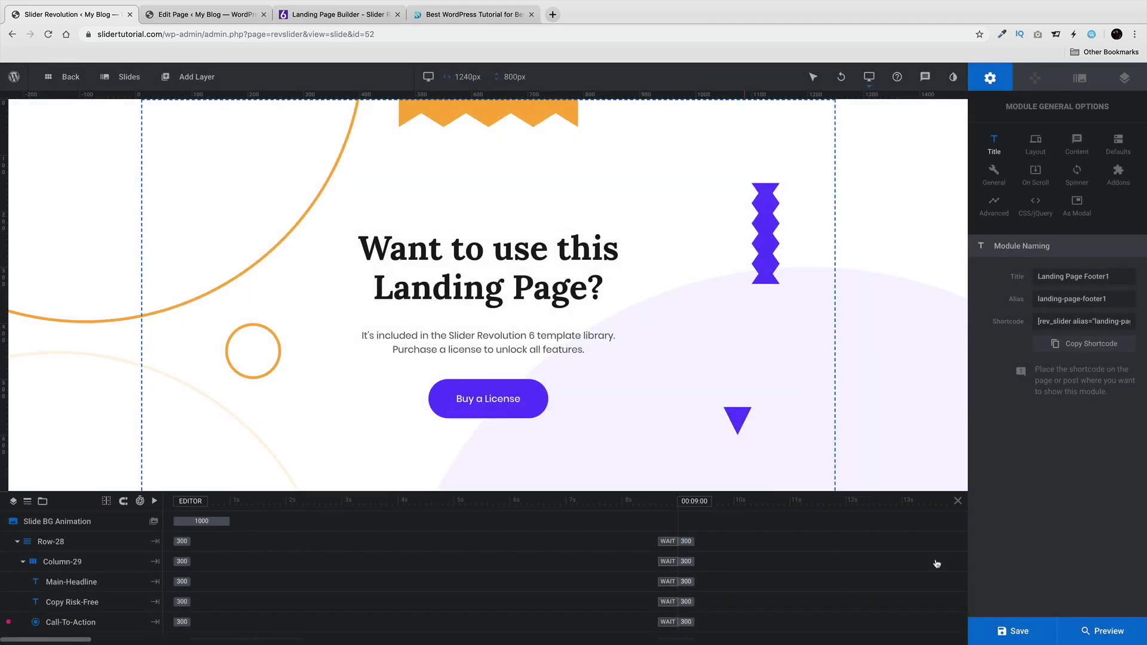
{"action": "left_click", "coordinate": [1066, 343]}
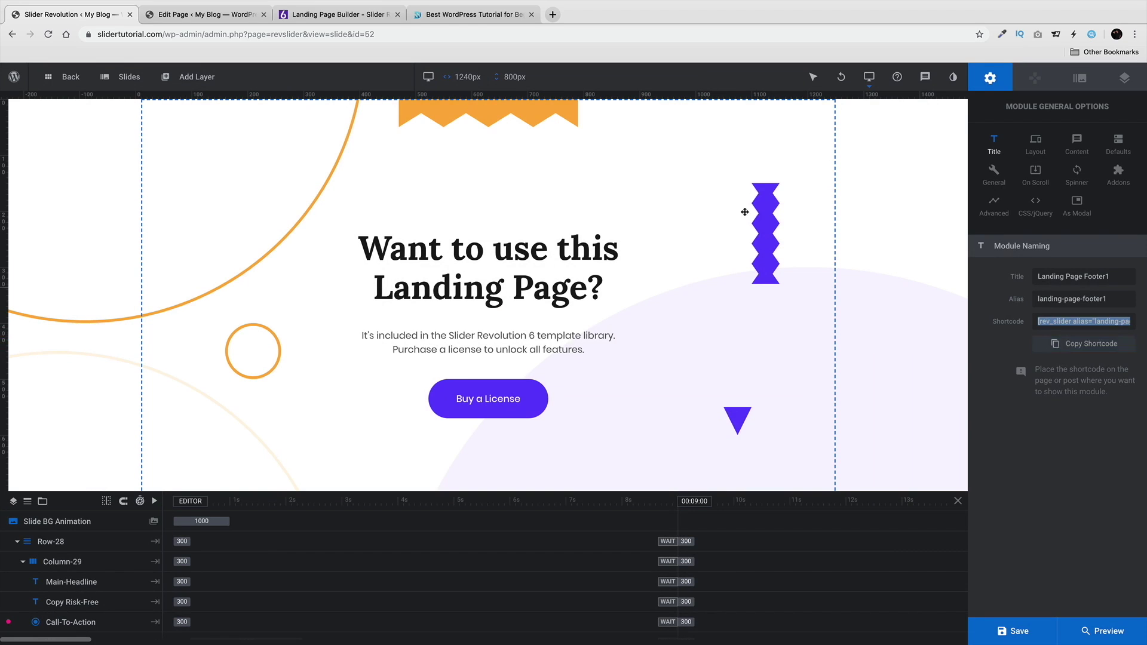
Step: Paste the footer module's shortcode below the content shortcode on the "Main Backround" page
{"action": "left_click", "coordinate": [227, 18]}
{"action": "left_click", "coordinate": [310, 383]}
{"action": "right_click", "coordinate": [308, 388]}
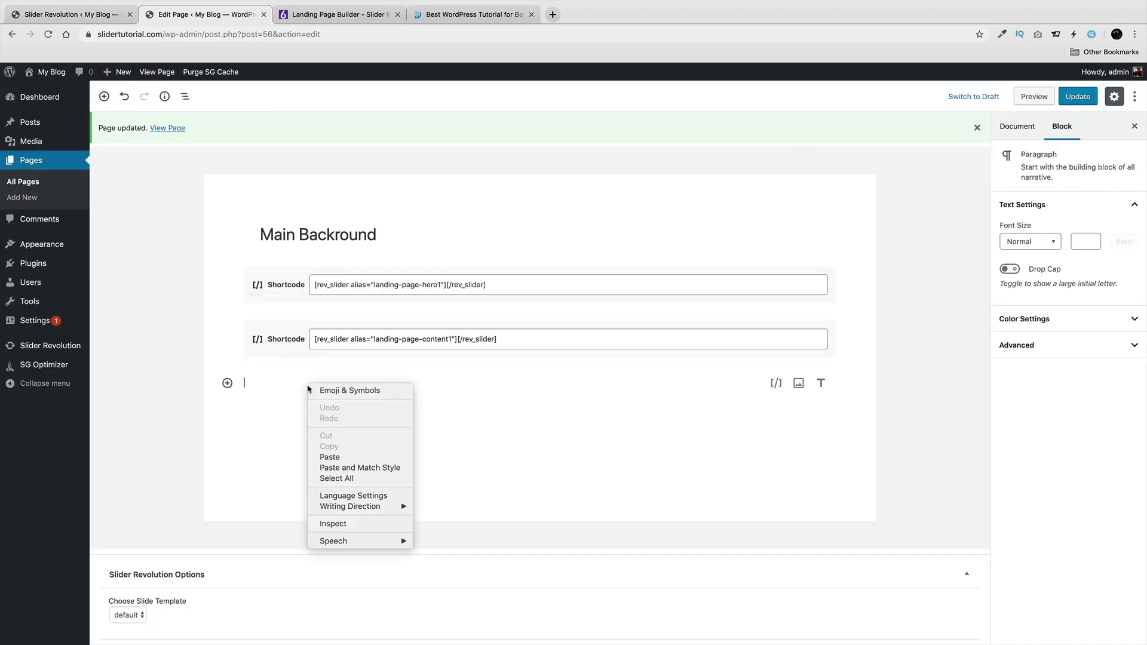
{"action": "left_click", "coordinate": [332, 456]}
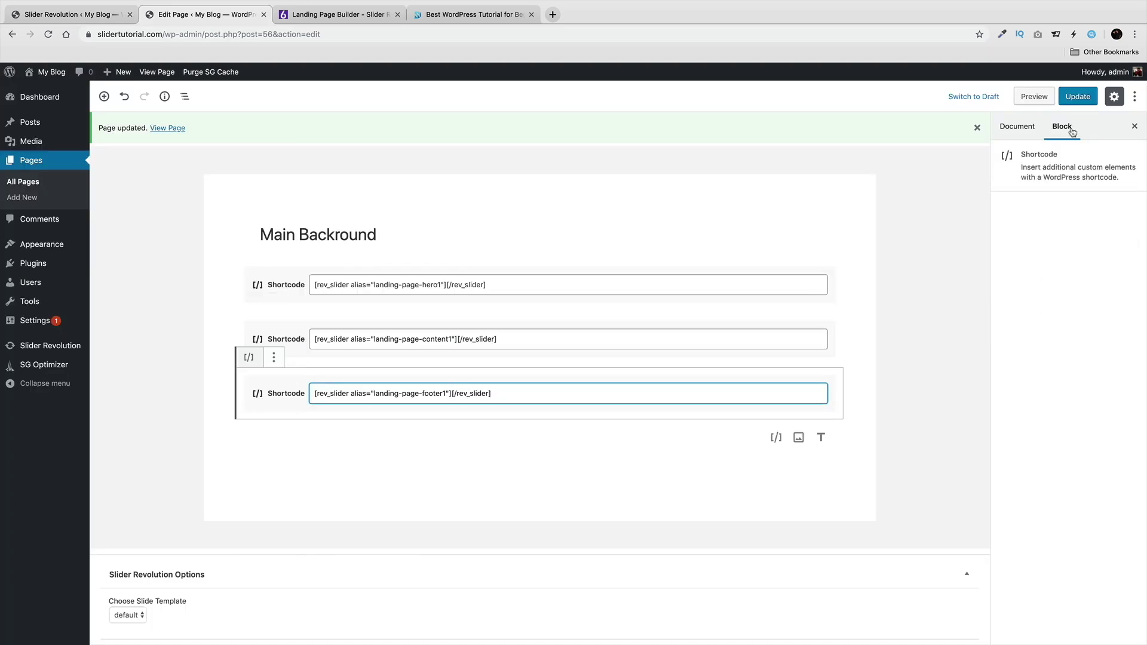
Step: Update the "Main Backround" page, show its document settings and open the live page
{"action": "left_click", "coordinate": [1074, 97]}
{"action": "left_click", "coordinate": [1023, 134]}
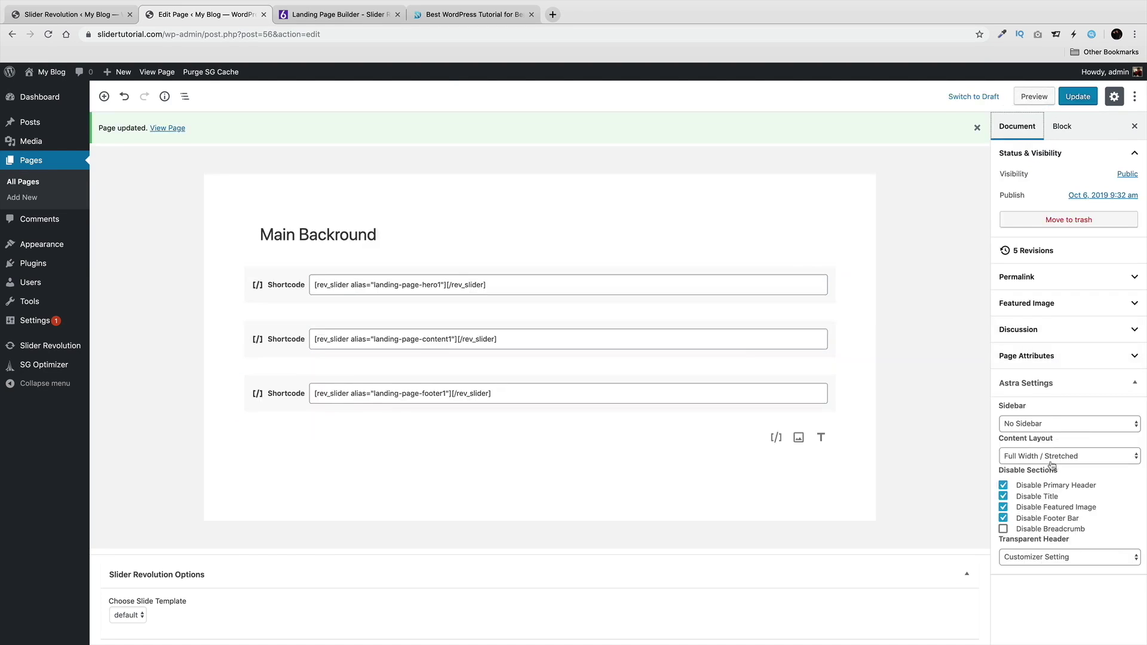
{"action": "left_click", "coordinate": [163, 72]}
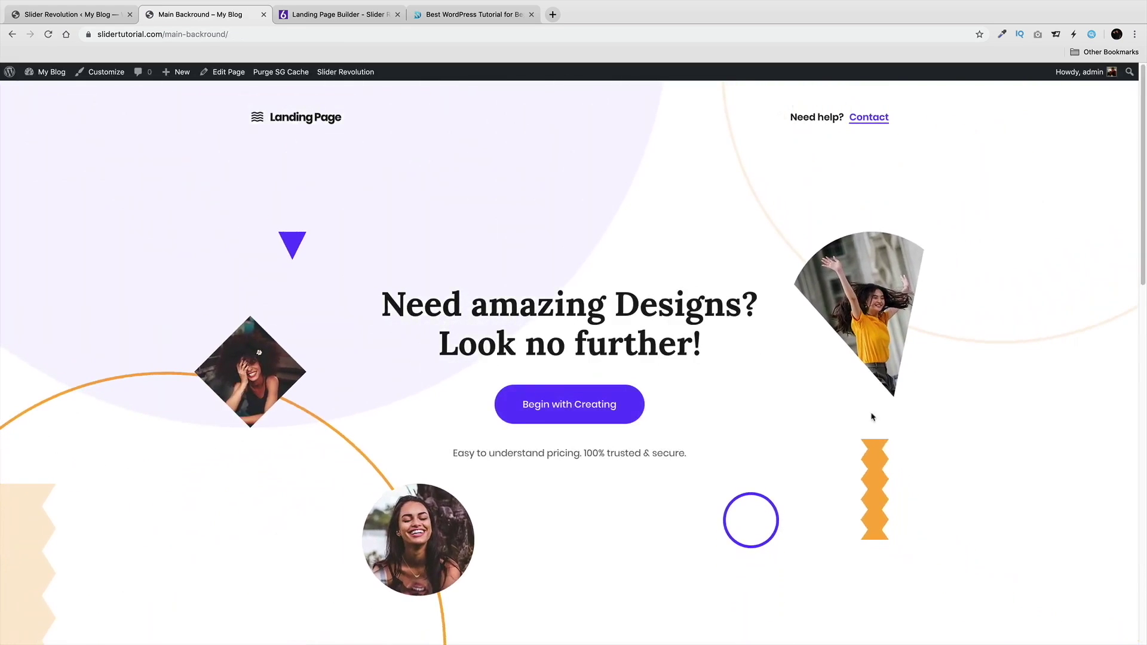
Step: Review the live page from hero to footer and compare it with the Landing Page Builder demo
{"action": "scroll", "coordinate": [569, 358], "scroll_direction": "down", "scroll_amount": 6}
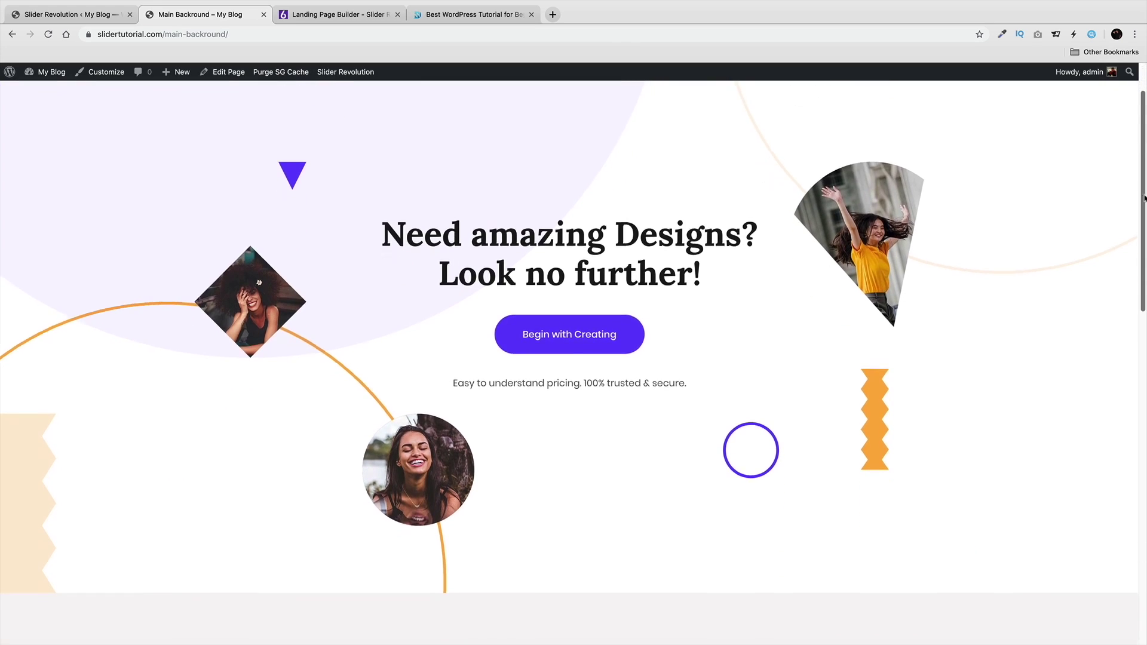
{"action": "scroll", "coordinate": [569, 358], "scroll_direction": "down", "scroll_amount": 9}
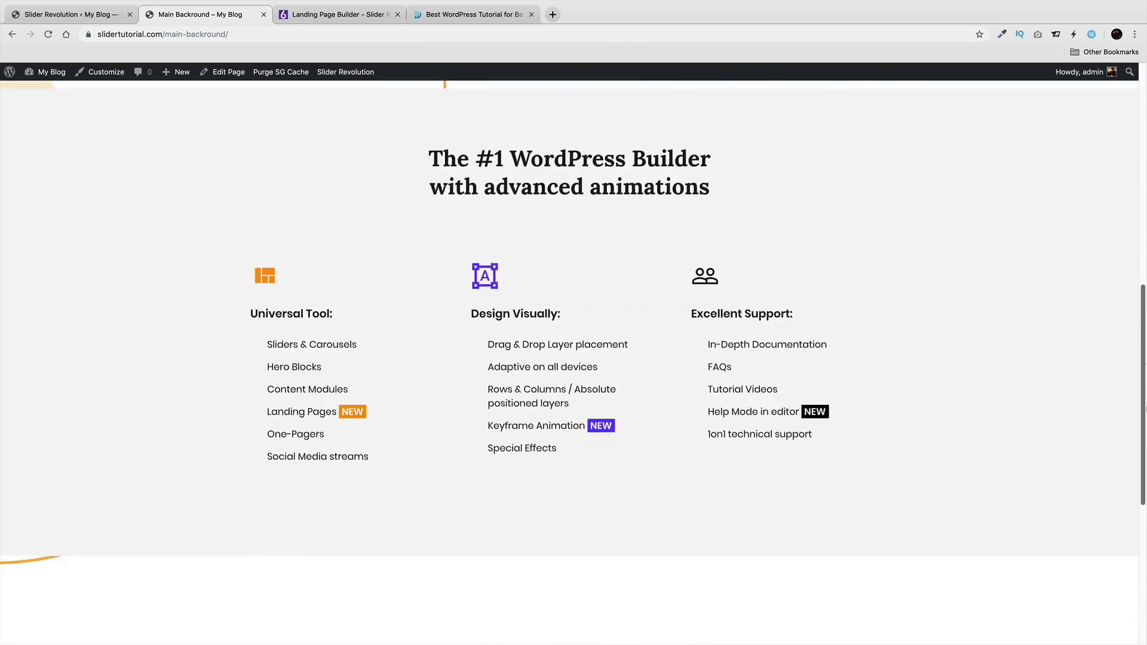
{"action": "scroll", "coordinate": [569, 418], "scroll_direction": "down", "scroll_amount": 1}
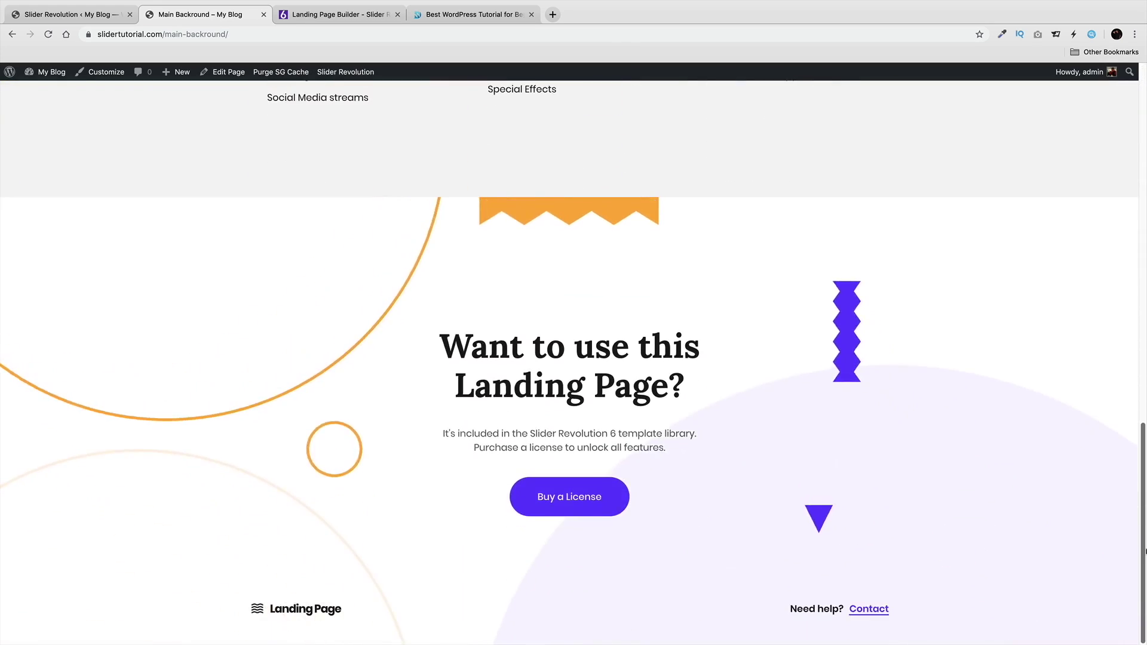
{"action": "left_click_drag", "start_coordinate": [1143, 533], "coordinate": [1106, 189]}
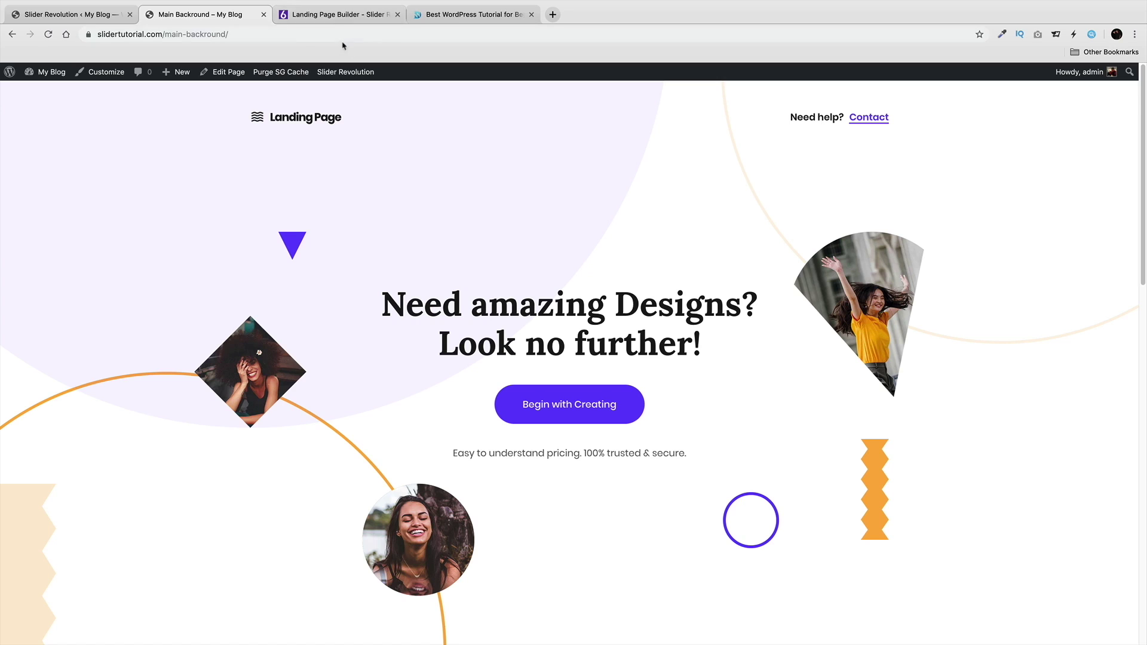
{"action": "left_click", "coordinate": [345, 15]}
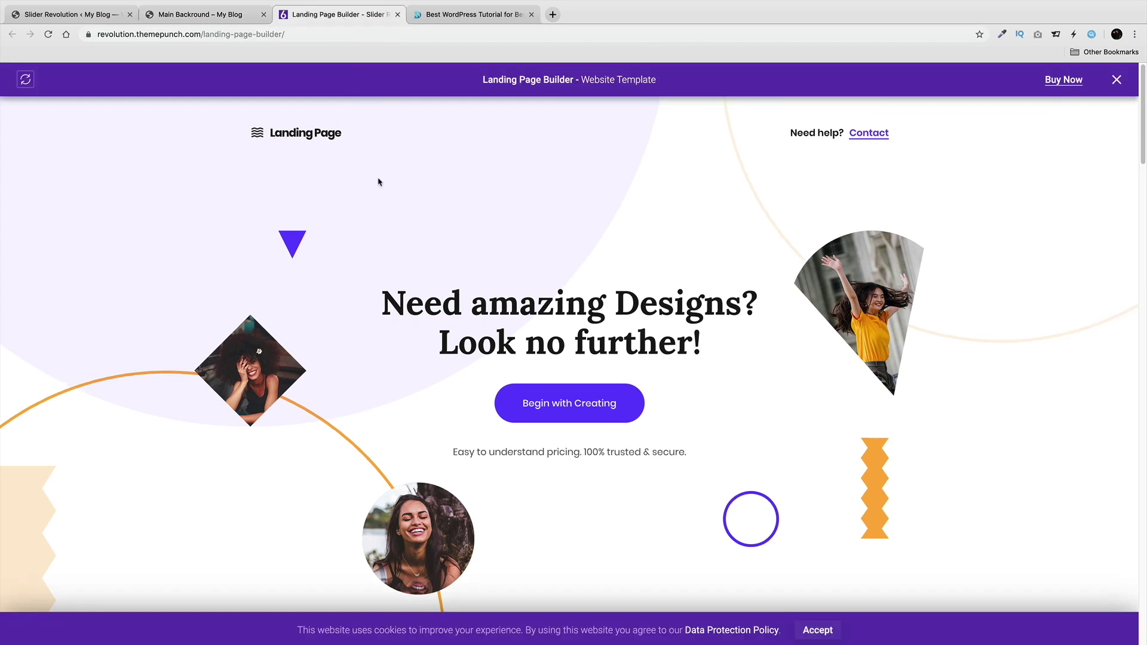
Step: Return to the footer module's editor and delete the existing Open Slider Modal action from the "Buy a License" button
{"action": "left_click", "coordinate": [127, 21]}
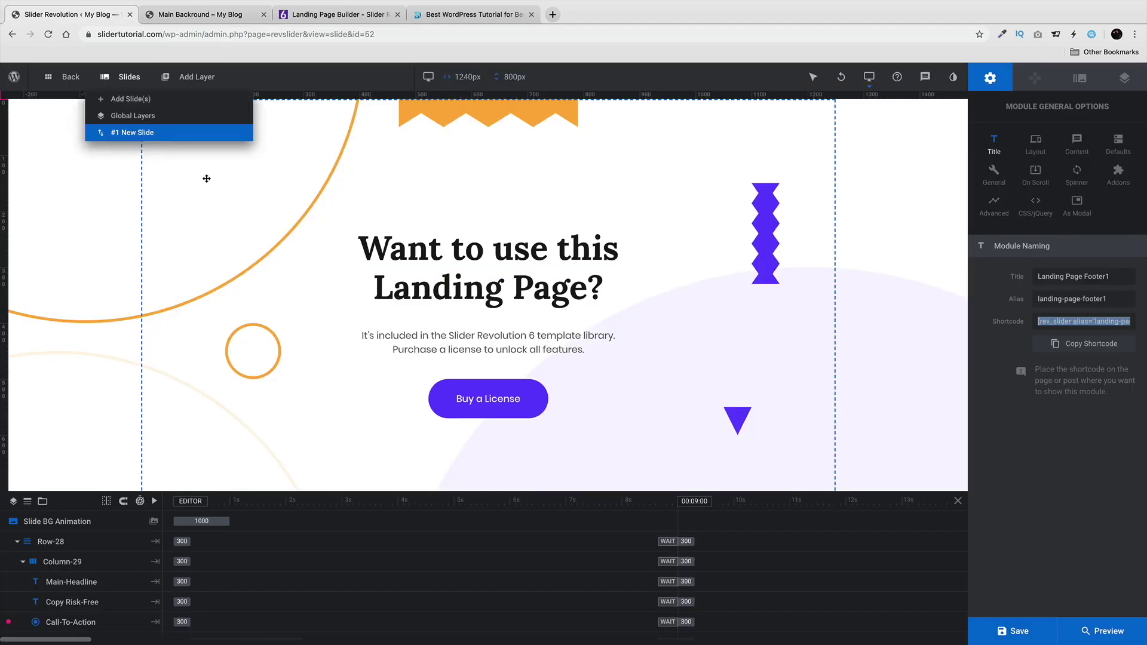
{"action": "left_click", "coordinate": [502, 405]}
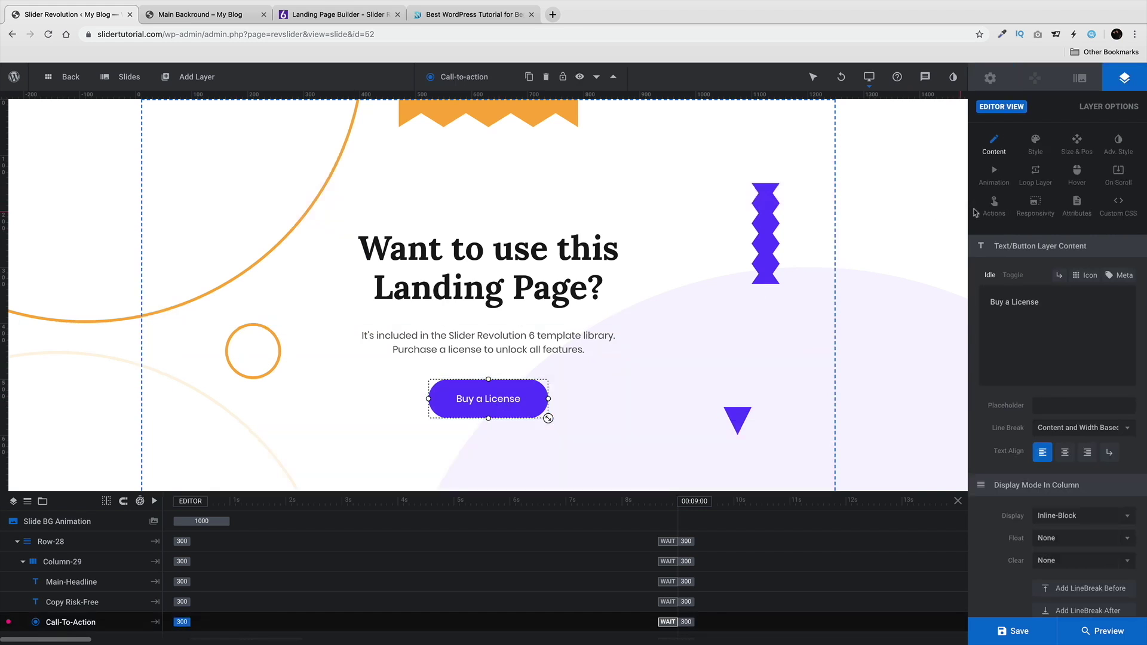
{"action": "left_click", "coordinate": [992, 204]}
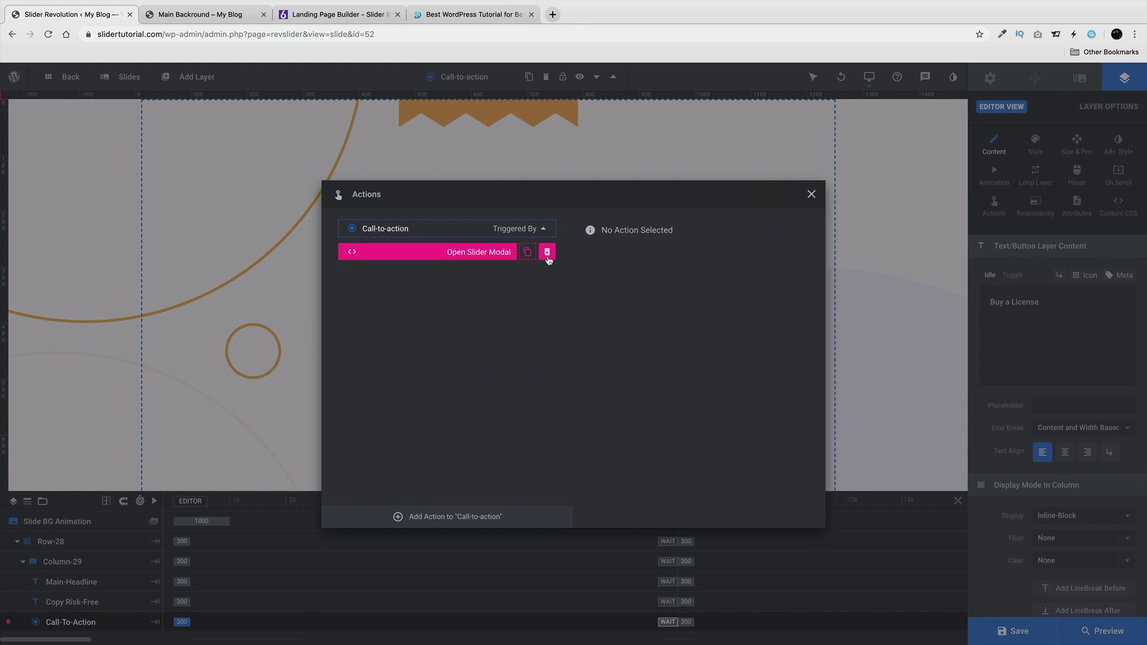
{"action": "left_click", "coordinate": [548, 253]}
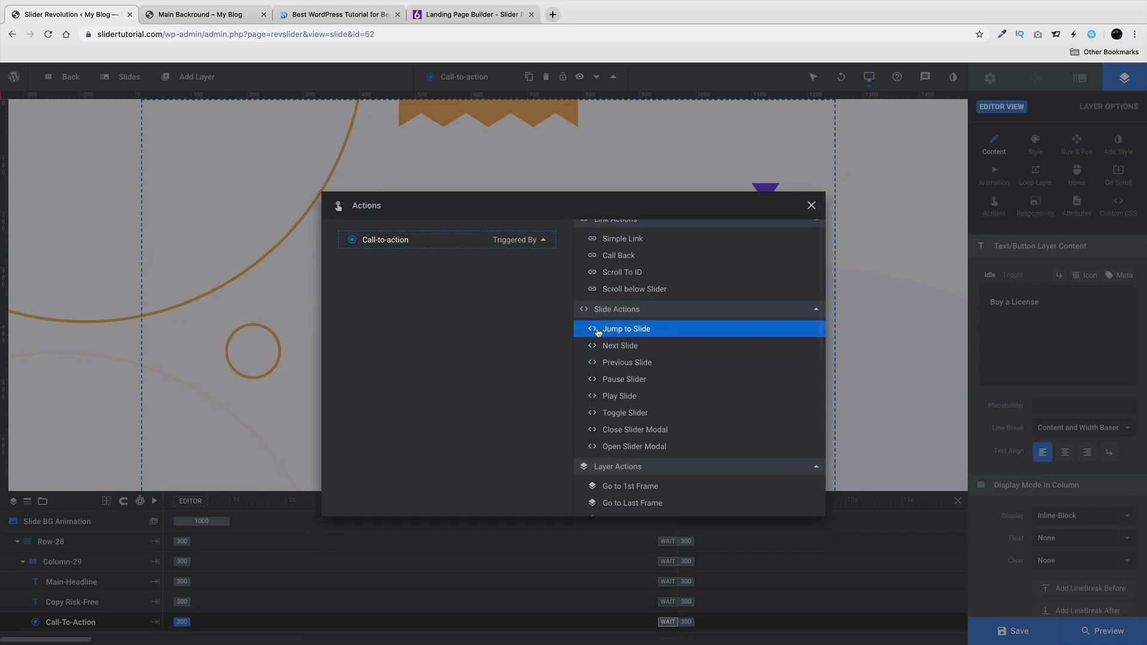
Step: Look through the available actions for the "Buy a License" button and assign it Open Slider Modal on click
{"action": "scroll", "coordinate": [598, 332], "scroll_direction": "down", "scroll_amount": 1}
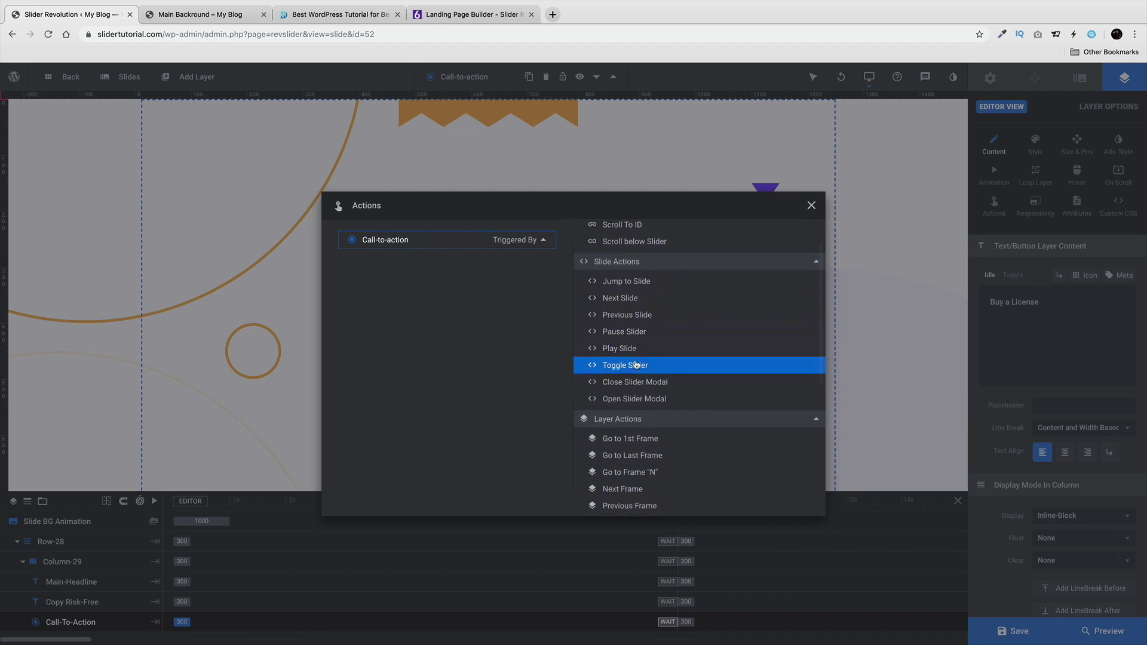
{"action": "scroll", "coordinate": [652, 383], "scroll_direction": "down", "scroll_amount": 4}
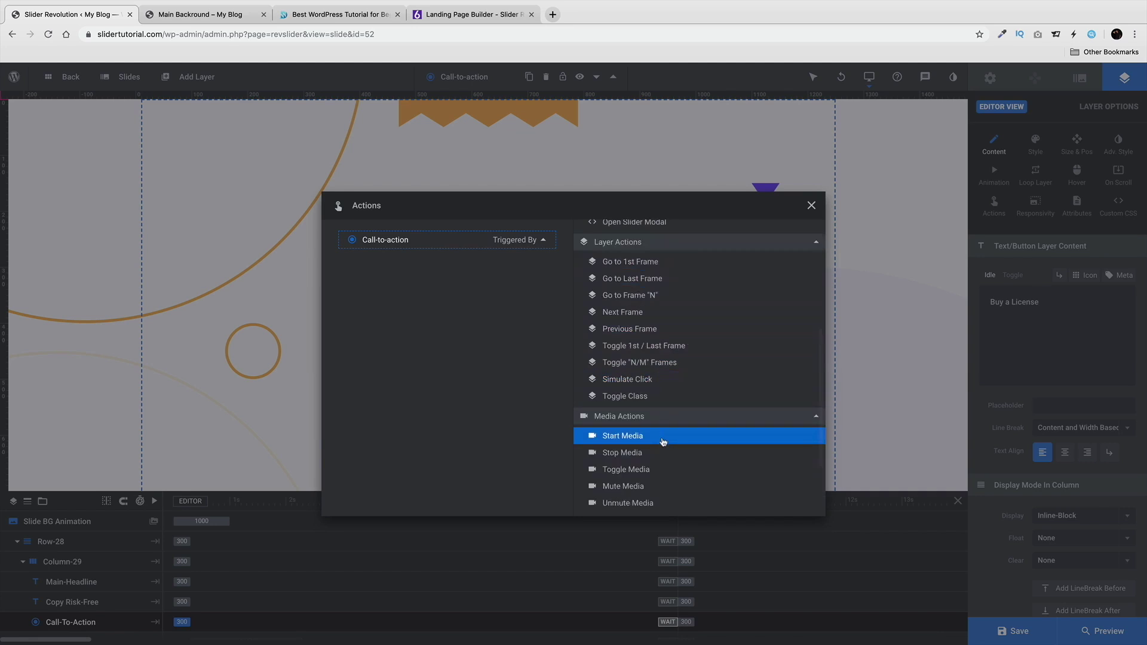
{"action": "scroll", "coordinate": [663, 441], "scroll_direction": "up", "scroll_amount": 2}
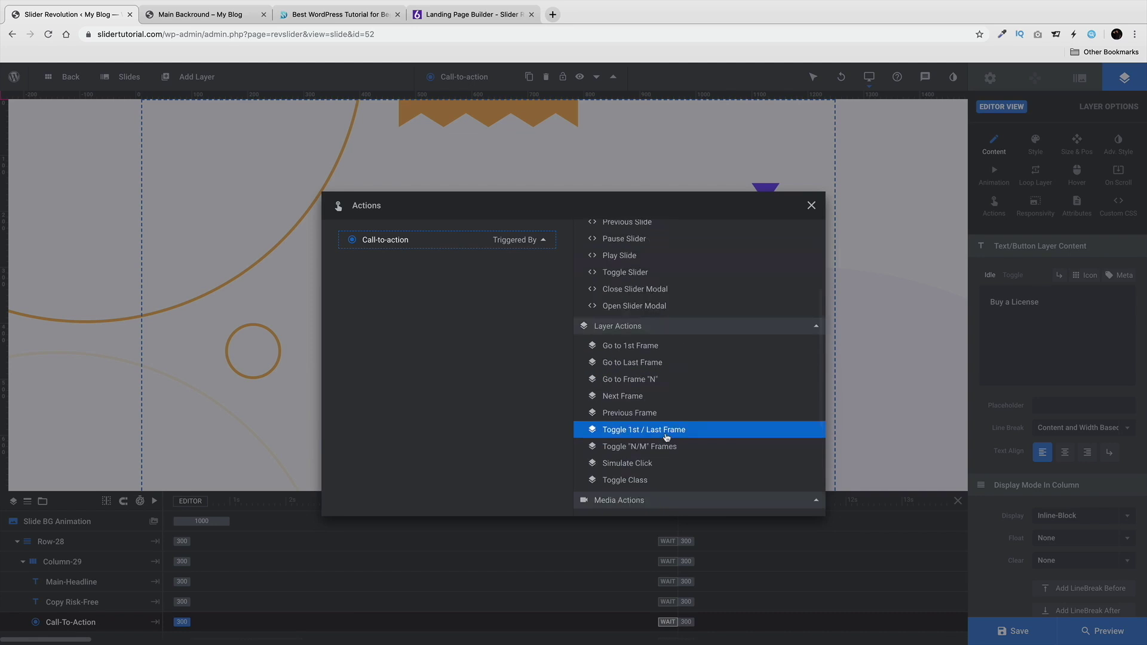
{"action": "scroll", "coordinate": [666, 441], "scroll_direction": "up", "scroll_amount": 1}
{"action": "scroll", "coordinate": [666, 439], "scroll_direction": "up", "scroll_amount": 1}
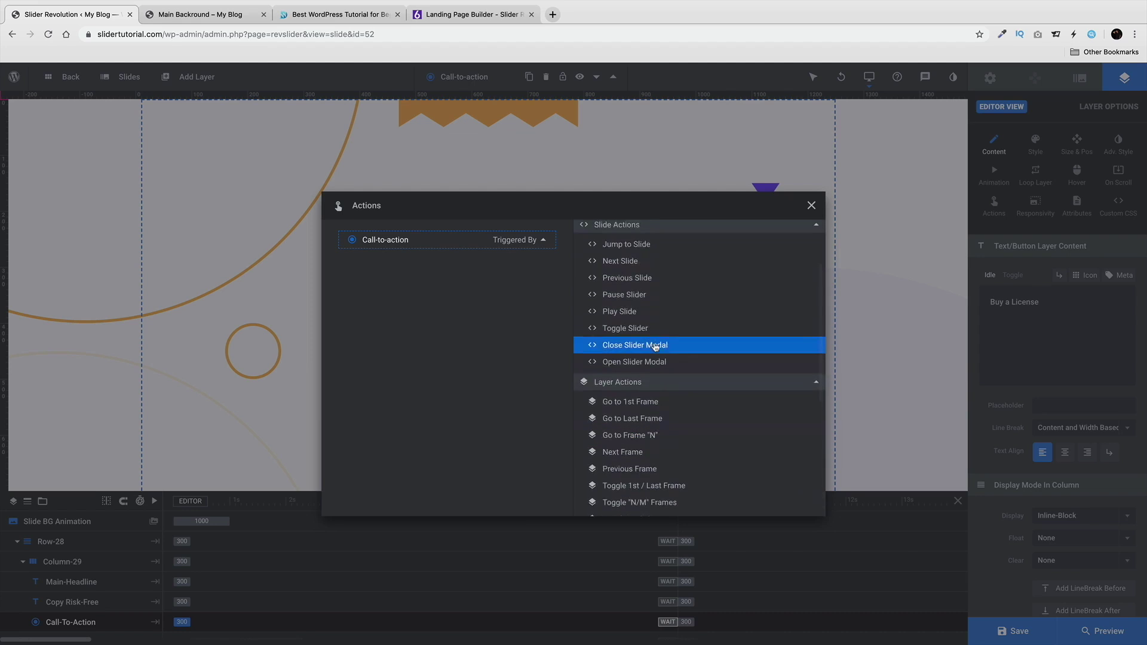
{"action": "left_click", "coordinate": [649, 331]}
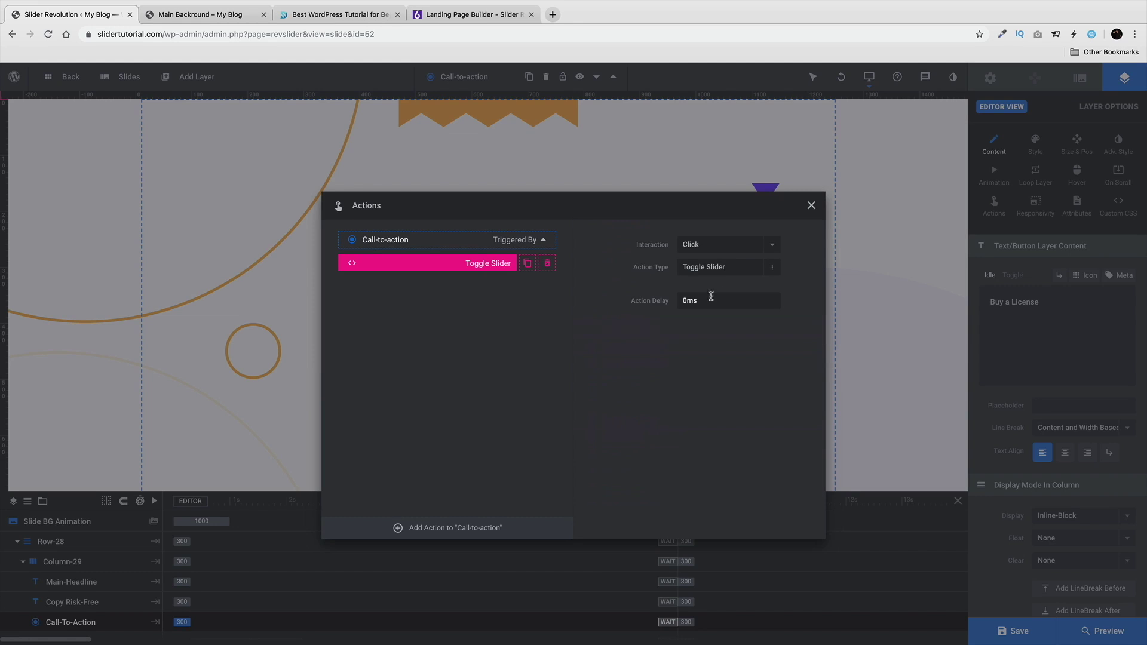
{"action": "left_click", "coordinate": [756, 271]}
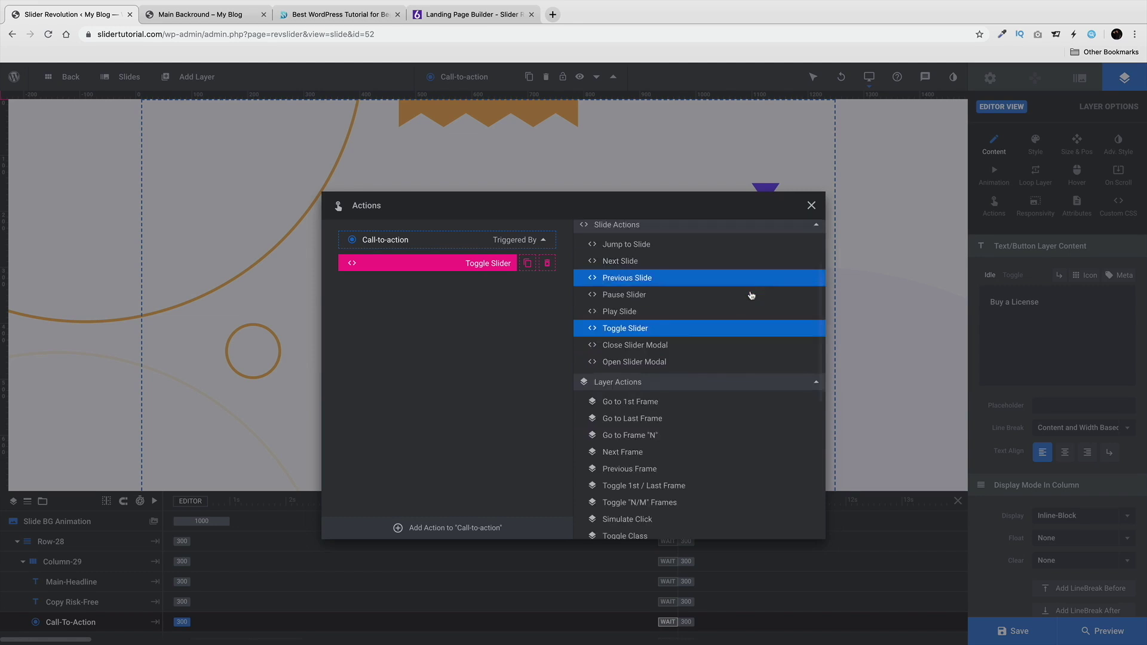
{"action": "left_click", "coordinate": [731, 359]}
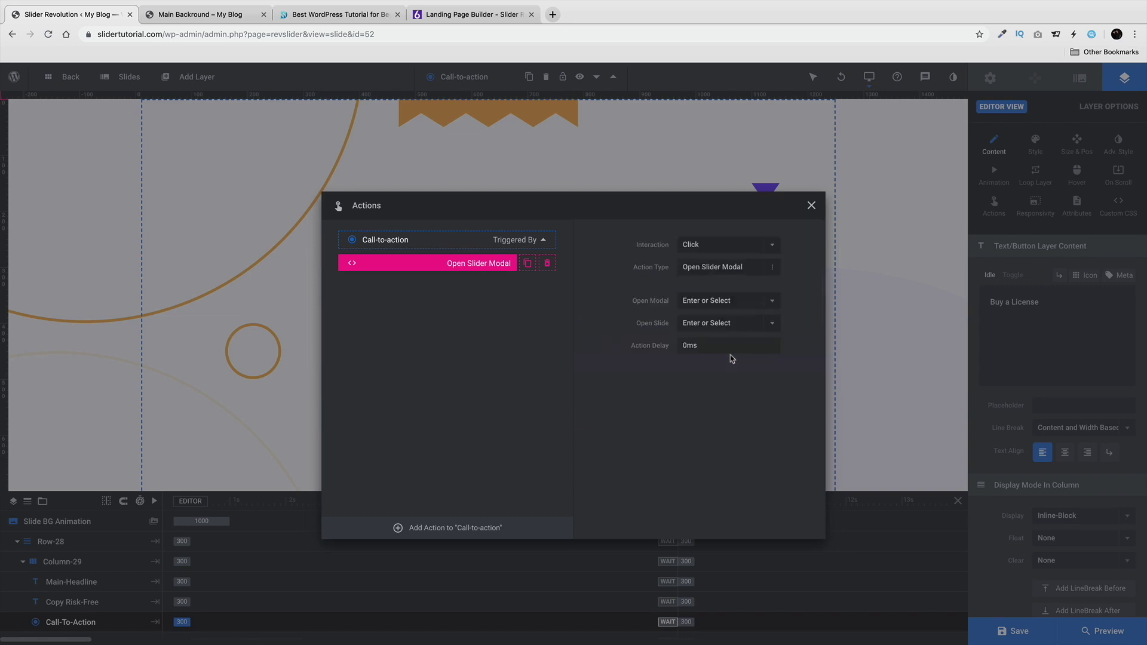
Step: Choose Slider 1 1 as the modal the action opens, close the actions dialog and save the footer module
{"action": "left_click", "coordinate": [727, 308]}
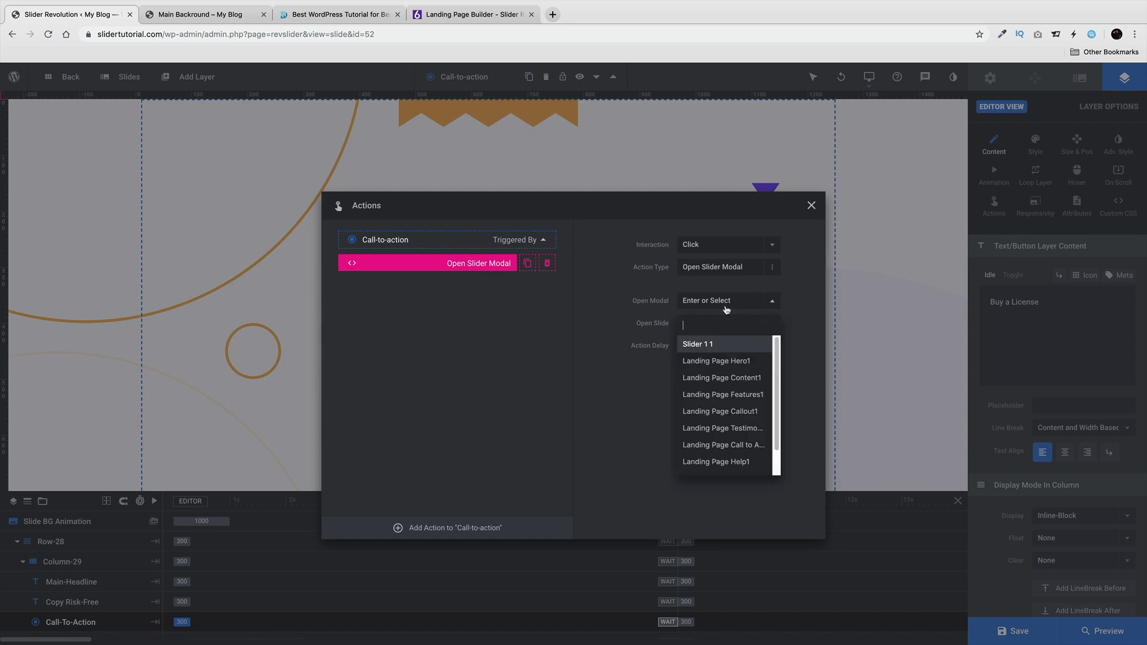
{"action": "left_click", "coordinate": [708, 345]}
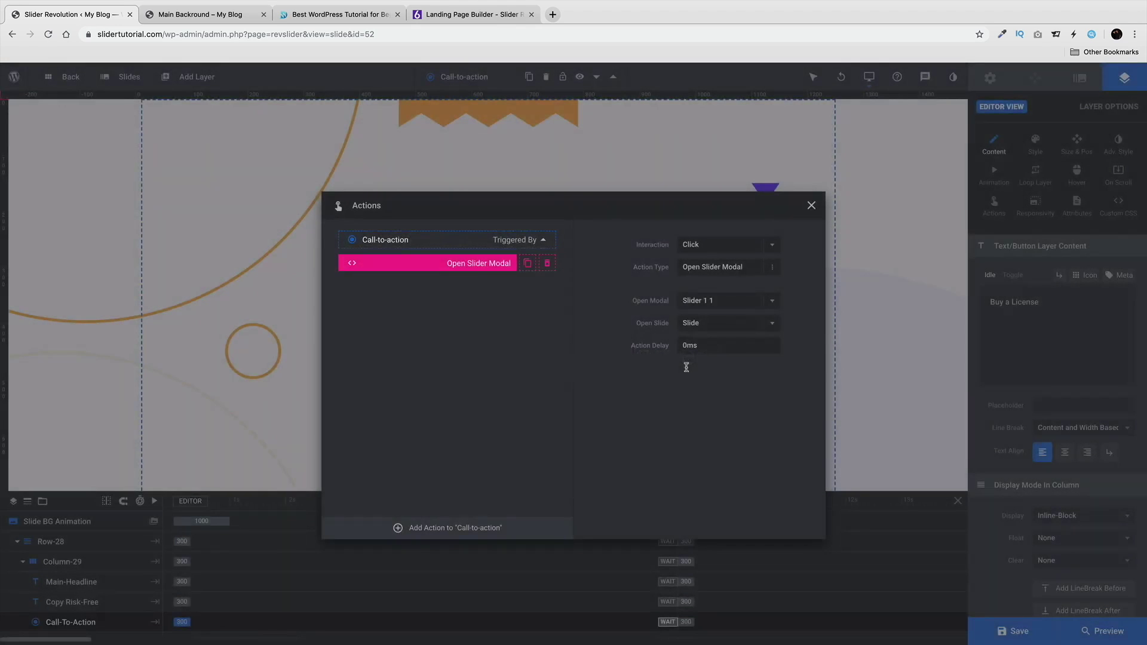
{"action": "left_click", "coordinate": [812, 205]}
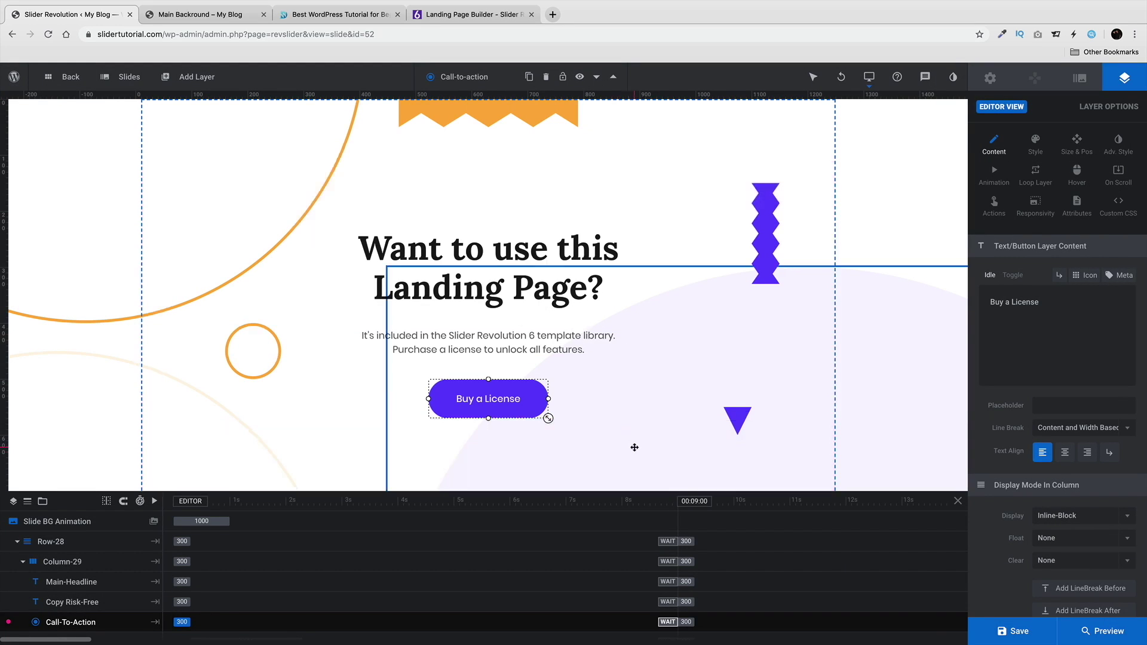
{"action": "left_click", "coordinate": [1030, 633]}
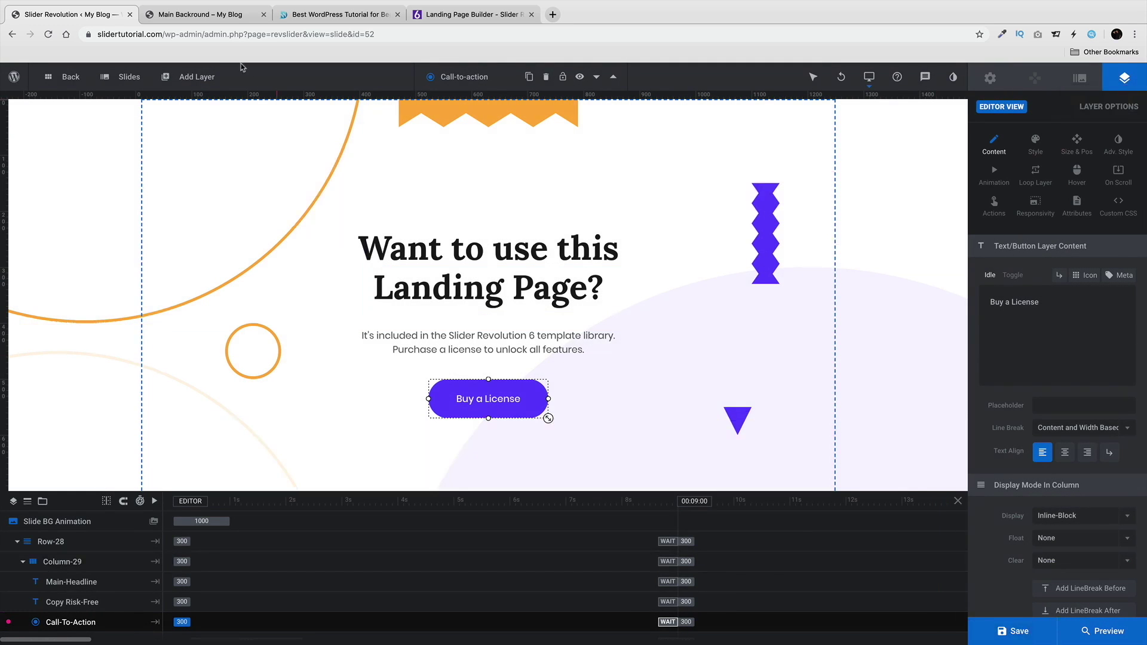
Step: Reload the live "Main Backround" page, test the footer's "Buy a License" button and return to the page
{"action": "left_click", "coordinate": [218, 16]}
{"action": "left_click", "coordinate": [48, 35]}
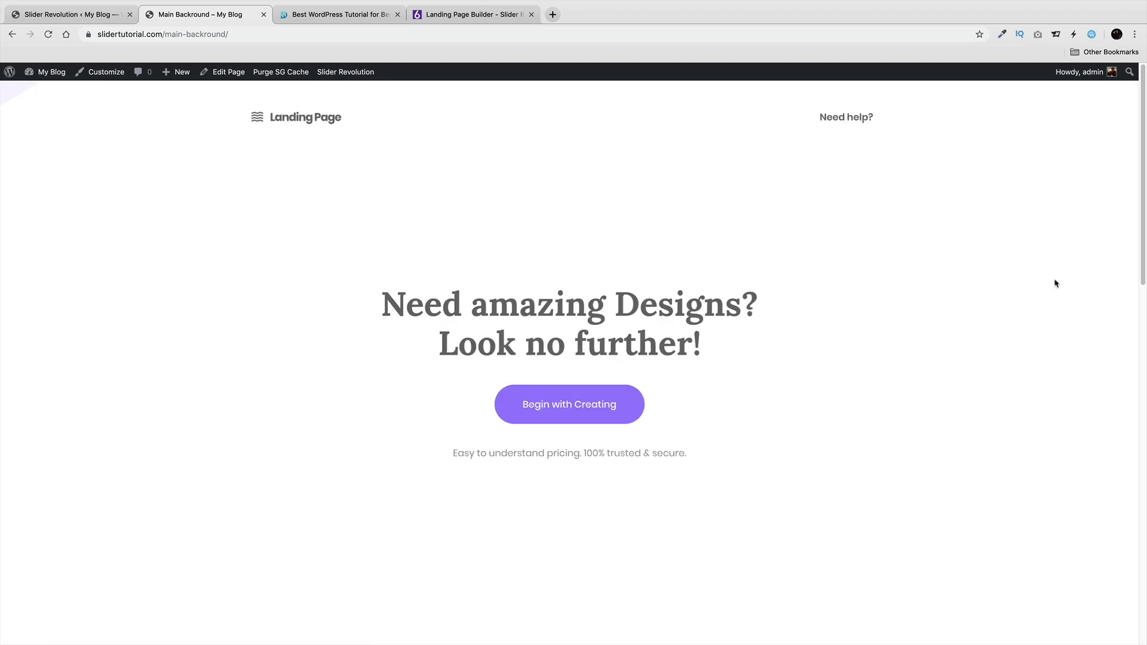
{"action": "scroll", "coordinate": [1143, 209], "scroll_direction": "down", "scroll_amount": 2}
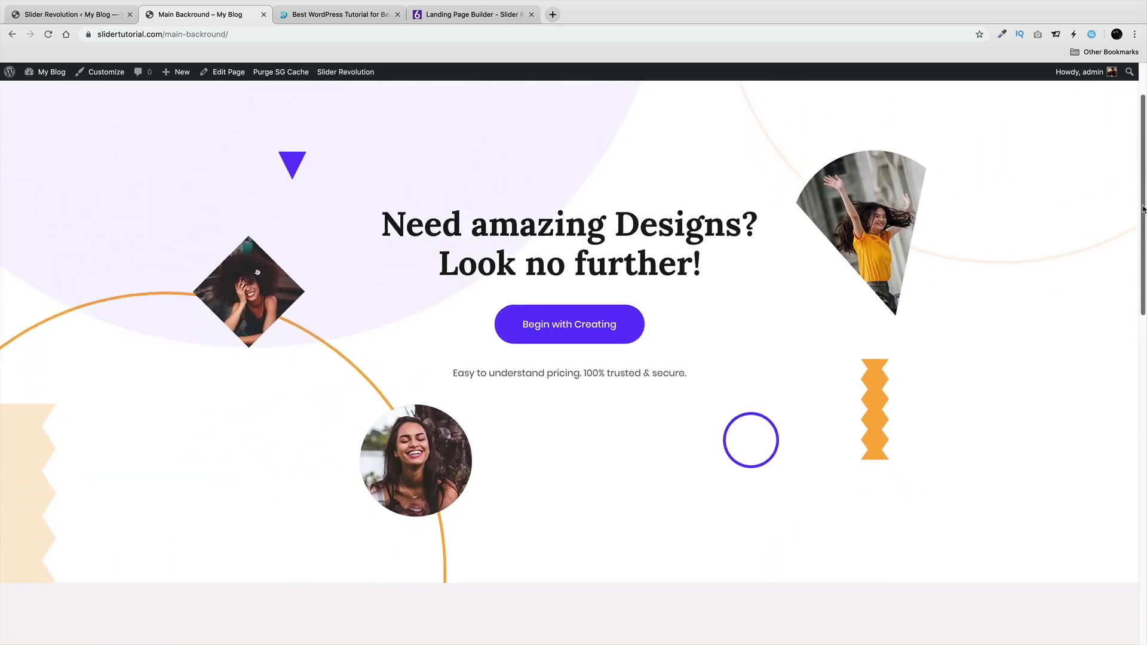
{"action": "left_click_drag", "start_coordinate": [1143, 209], "coordinate": [1142, 544]}
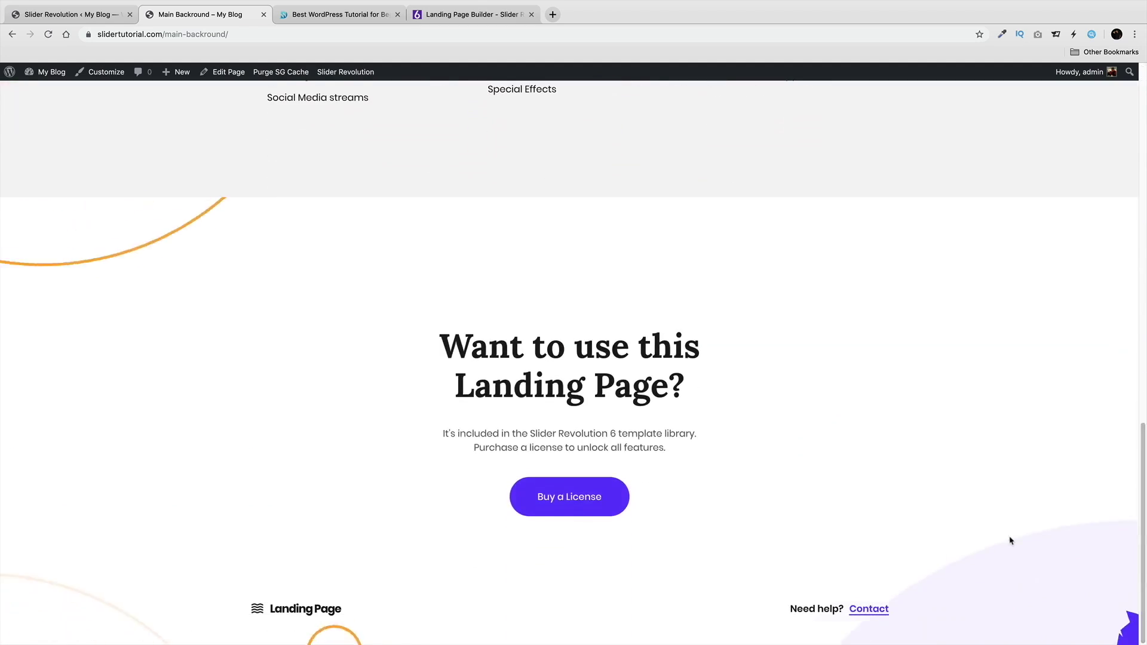
{"action": "left_click", "coordinate": [563, 504]}
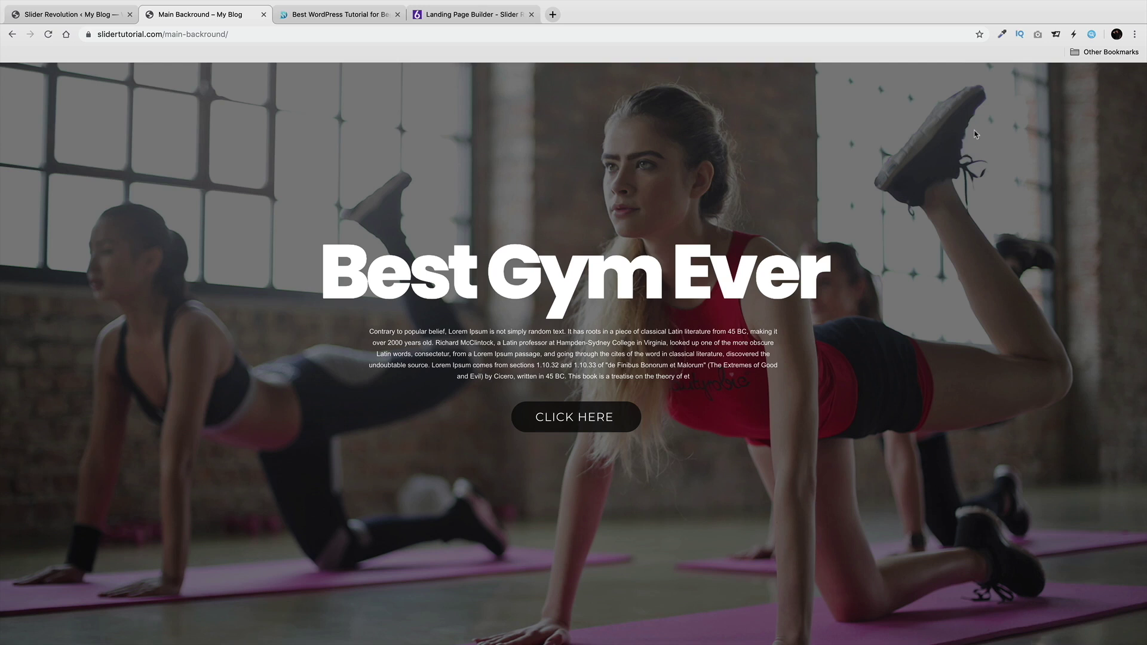
{"action": "left_click", "coordinate": [14, 34]}
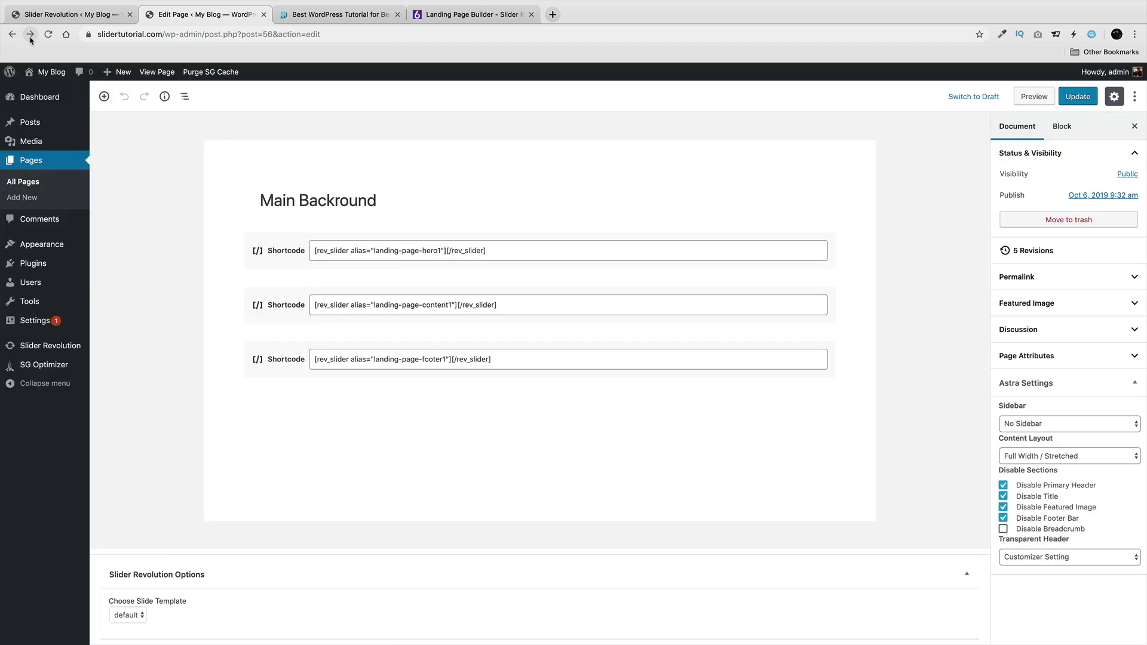
{"action": "left_click", "coordinate": [30, 35]}
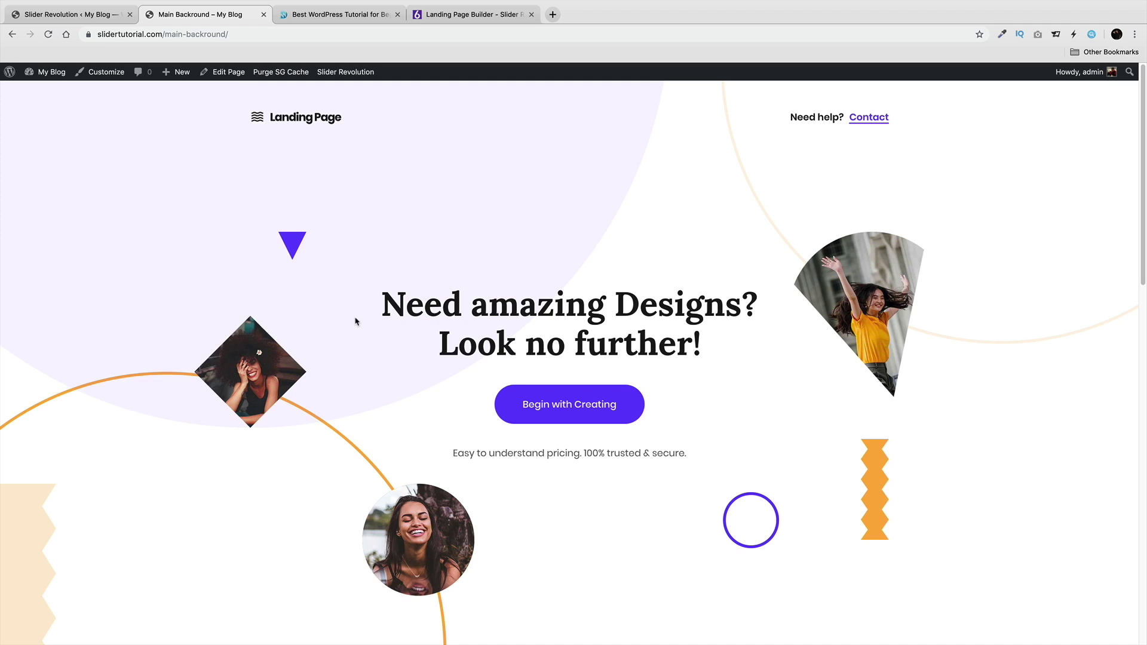
Step: Go back to the module overview, install the Tech Slider Template from the template library and open it for editing
{"action": "left_click", "coordinate": [87, 18]}
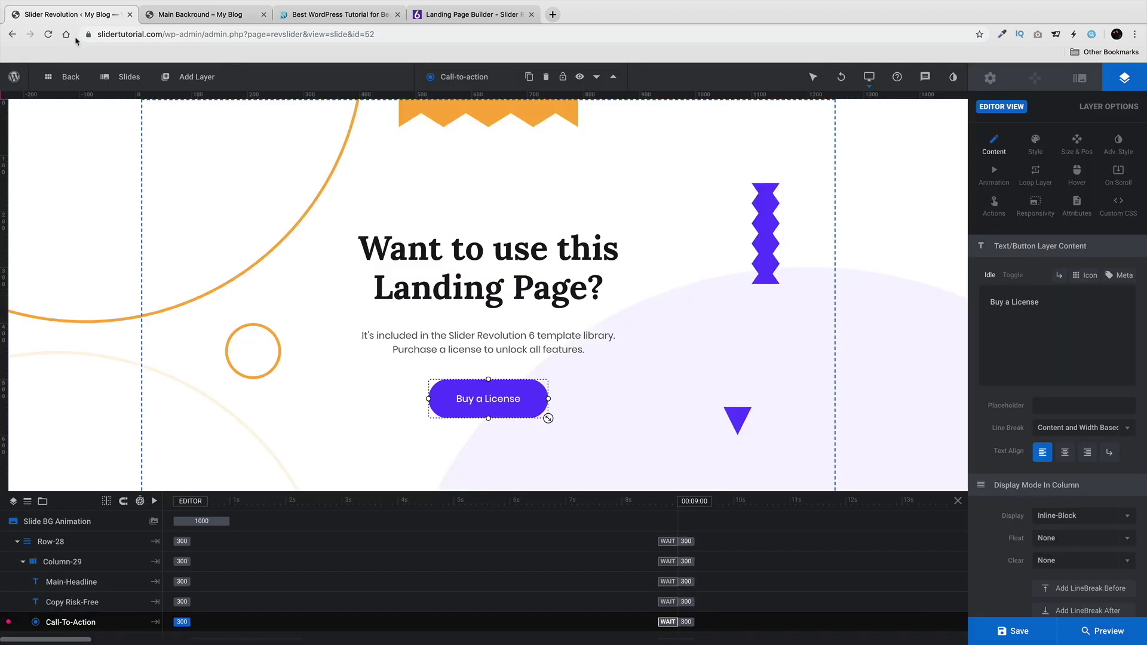
{"action": "left_click", "coordinate": [70, 77]}
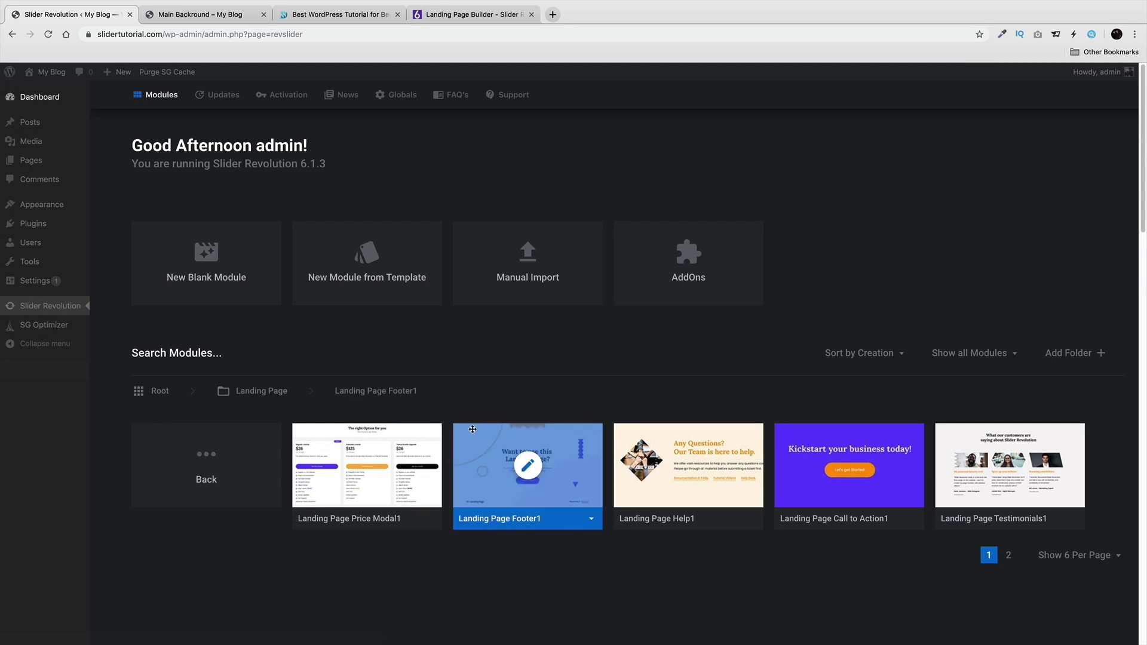
{"action": "left_click", "coordinate": [363, 277]}
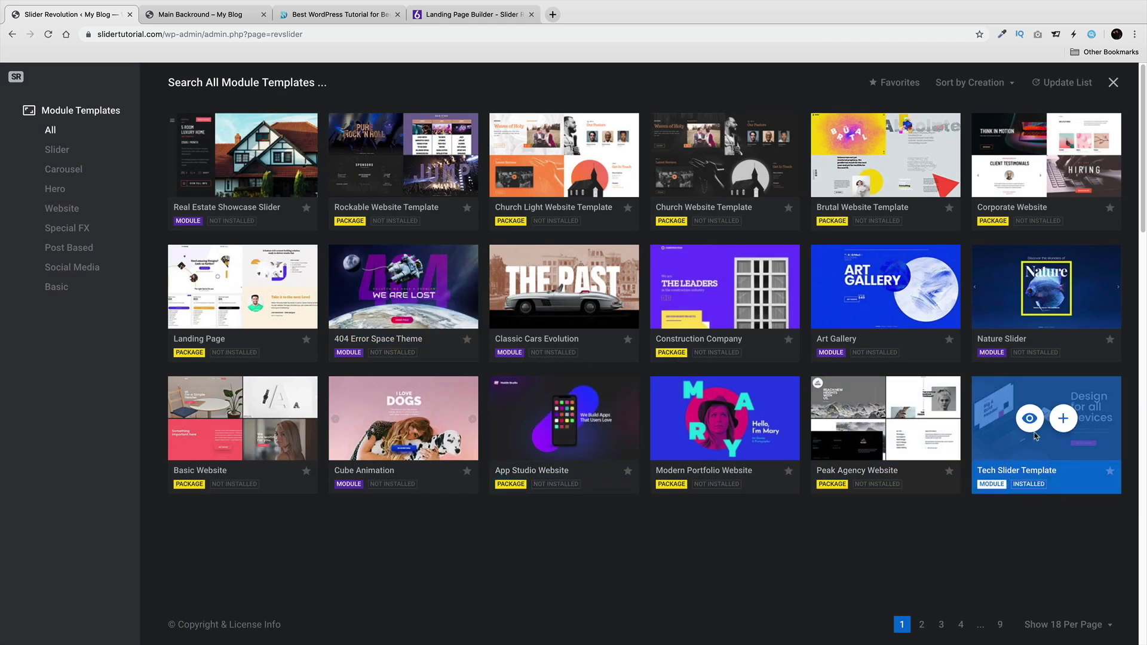
{"action": "left_click", "coordinate": [1061, 419]}
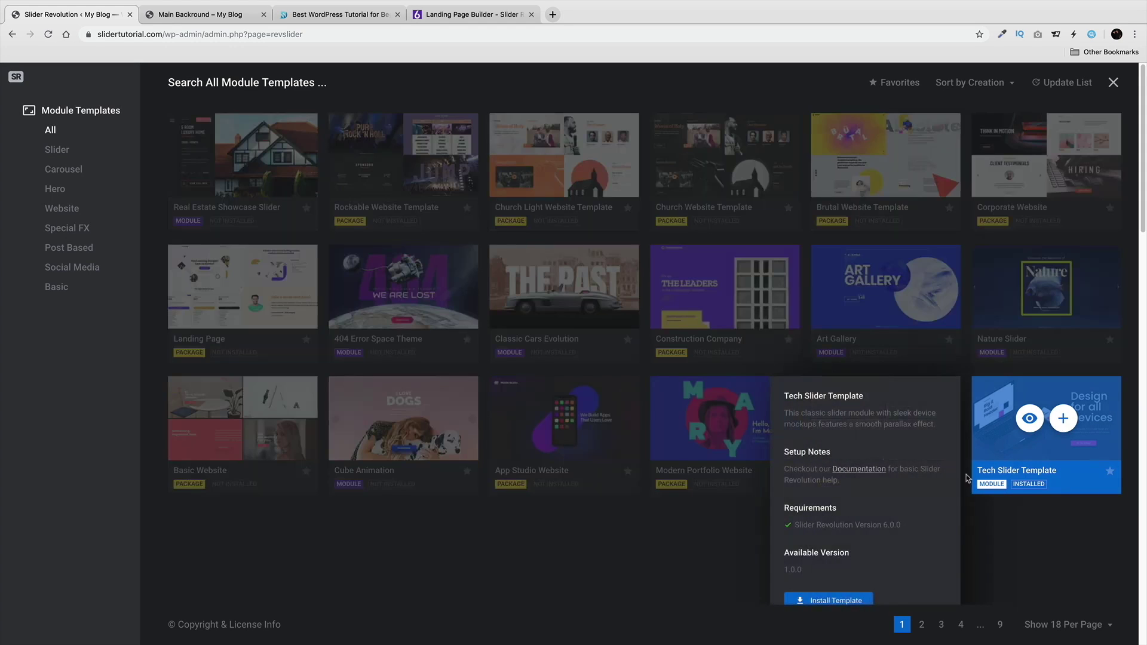
{"action": "left_click", "coordinate": [836, 537]}
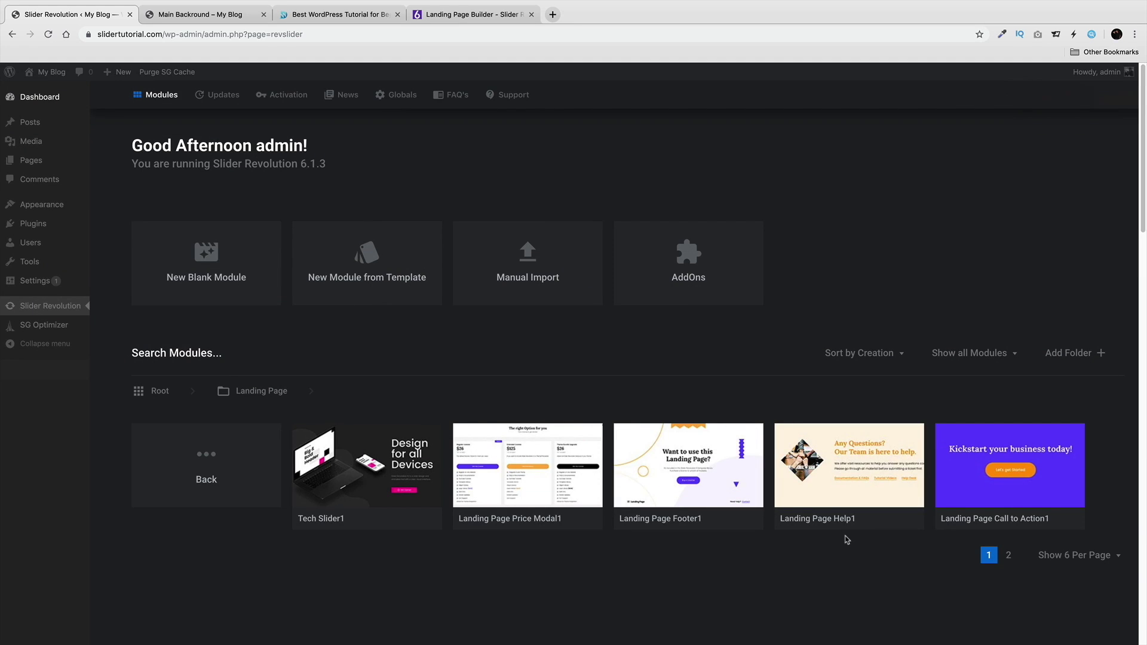
{"action": "mouse_move", "coordinate": [425, 449]}
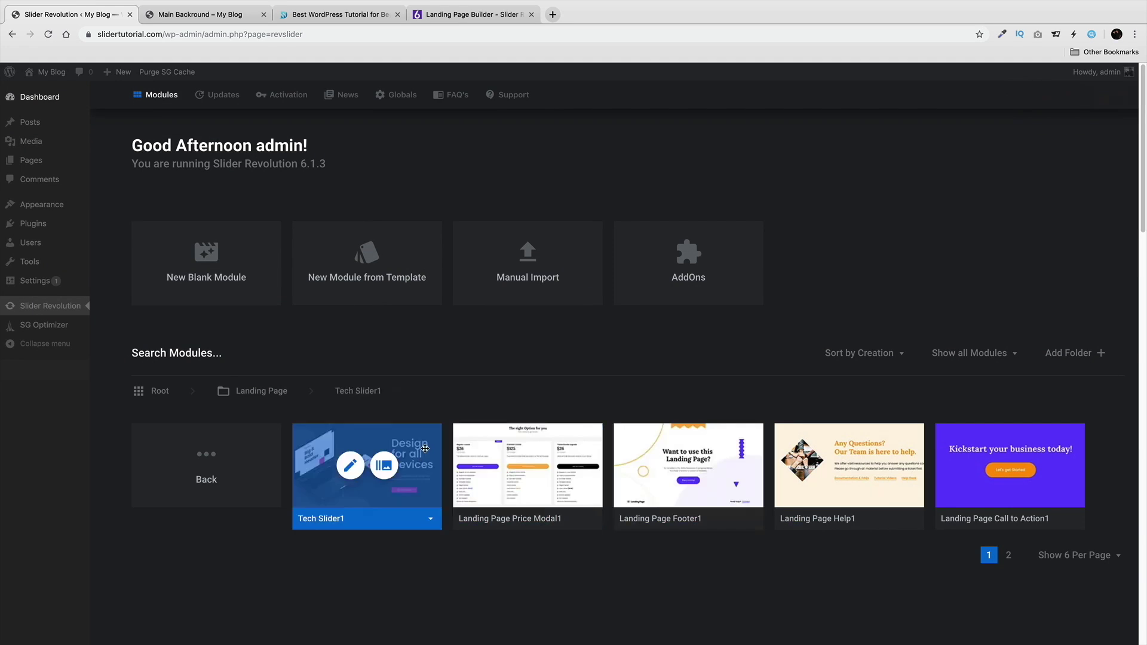
{"action": "left_click", "coordinate": [352, 467]}
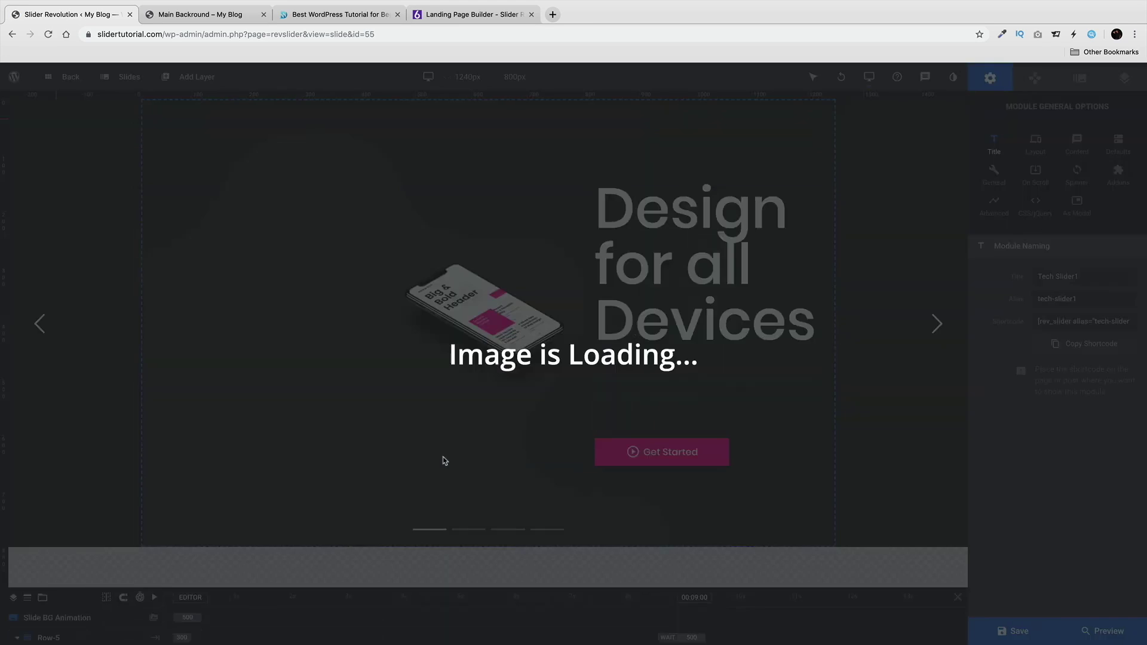
Step: Replace the landing-page-hero1 shortcode on the "Main Backround" page with the Tech Slider1 module's shortcode, update the page and view it
{"action": "left_click", "coordinate": [1091, 344]}
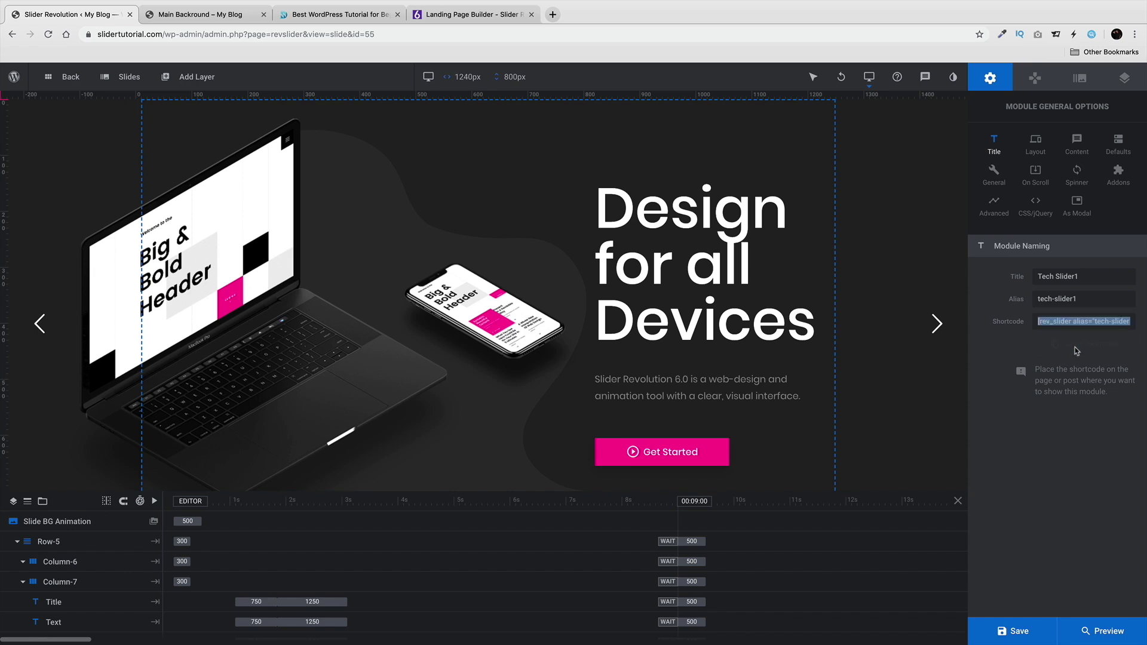
{"action": "left_click", "coordinate": [224, 16]}
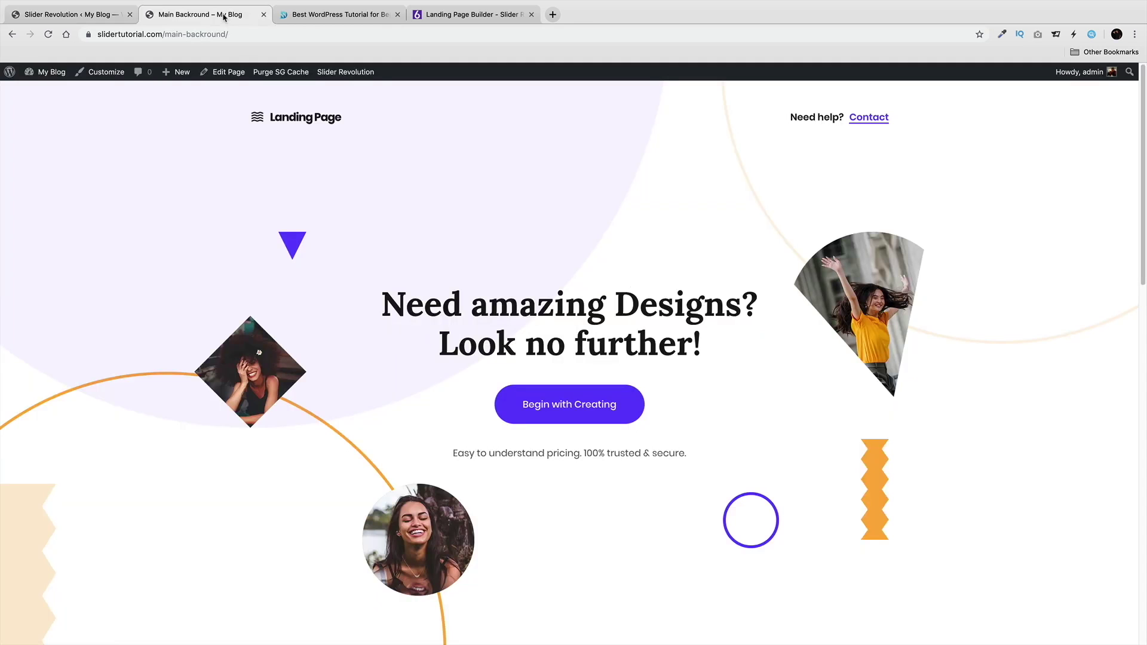
{"action": "left_click", "coordinate": [226, 72]}
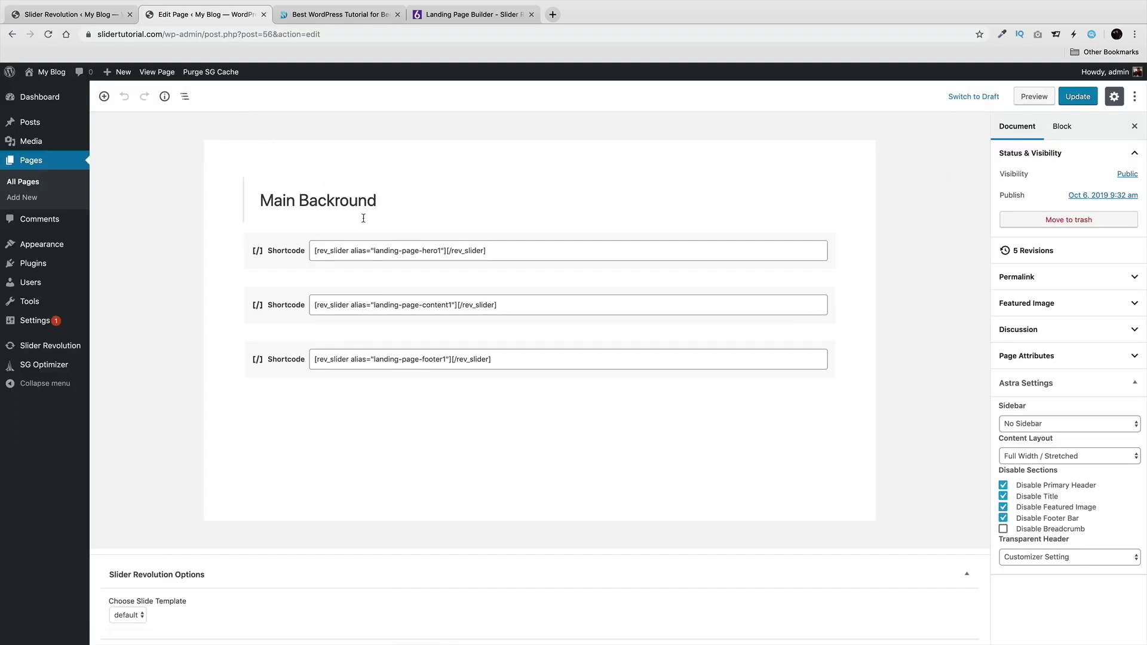
{"action": "triple_click", "coordinate": [425, 251]}
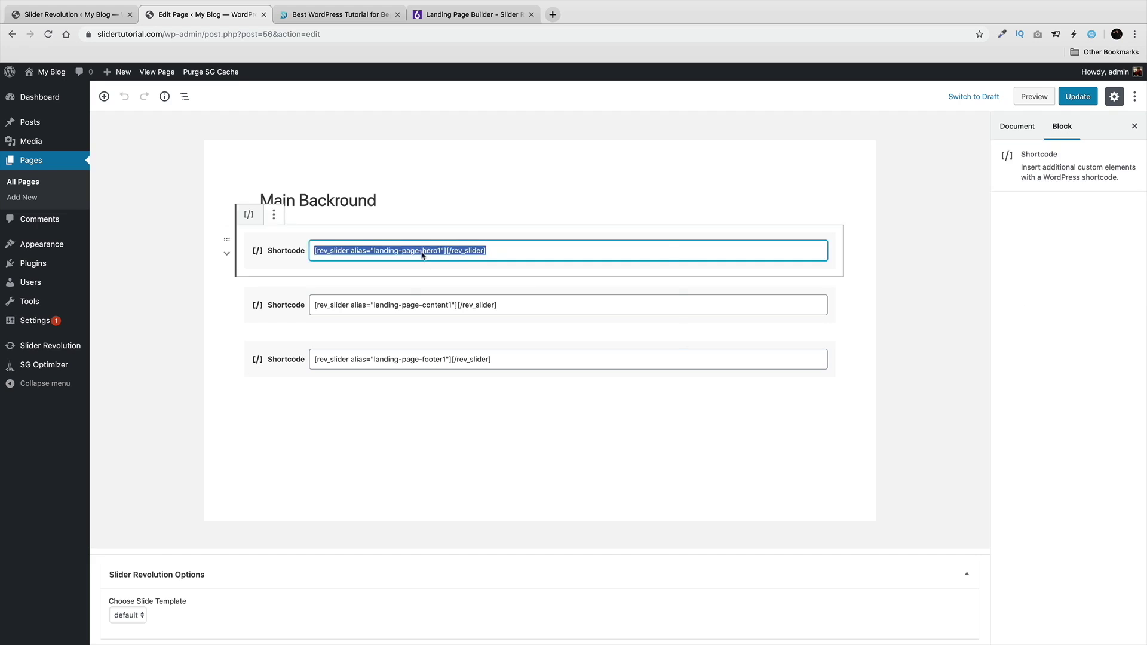
{"action": "right_click", "coordinate": [422, 251]}
{"action": "left_click", "coordinate": [462, 341]}
{"action": "left_click", "coordinate": [1078, 96]}
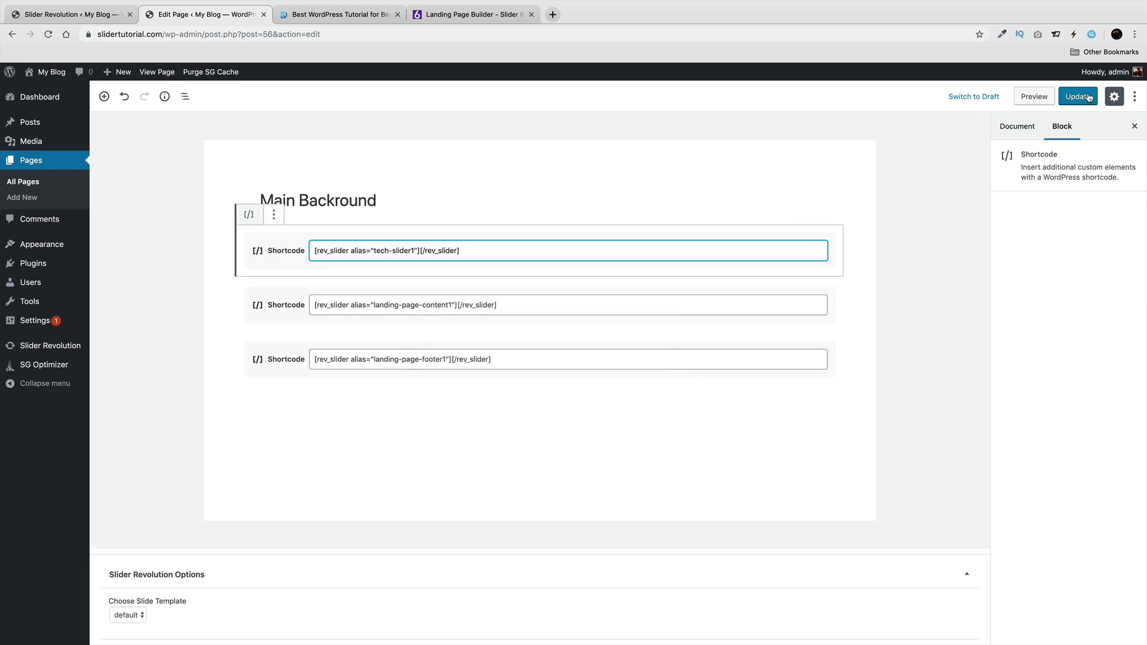
{"action": "left_click", "coordinate": [170, 73]}
Step: Save the Tech Slider1 module and check its second slide and the content below it on the live "Main Backround" page
{"action": "left_click", "coordinate": [90, 15]}
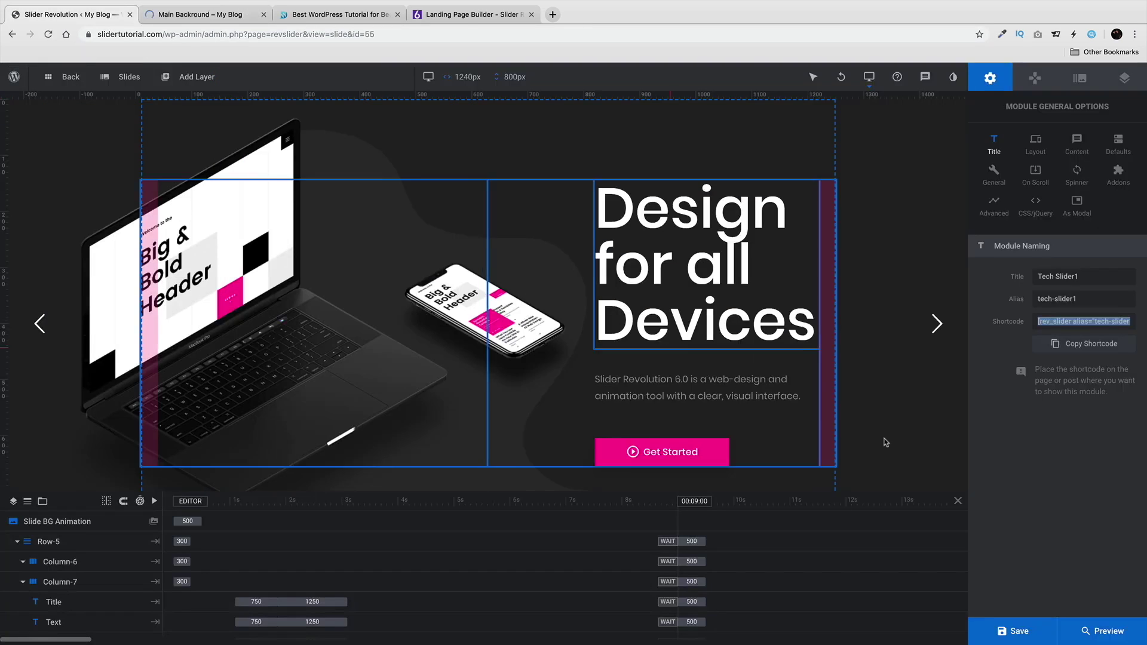
{"action": "left_click", "coordinate": [1042, 638]}
{"action": "left_click", "coordinate": [161, 18]}
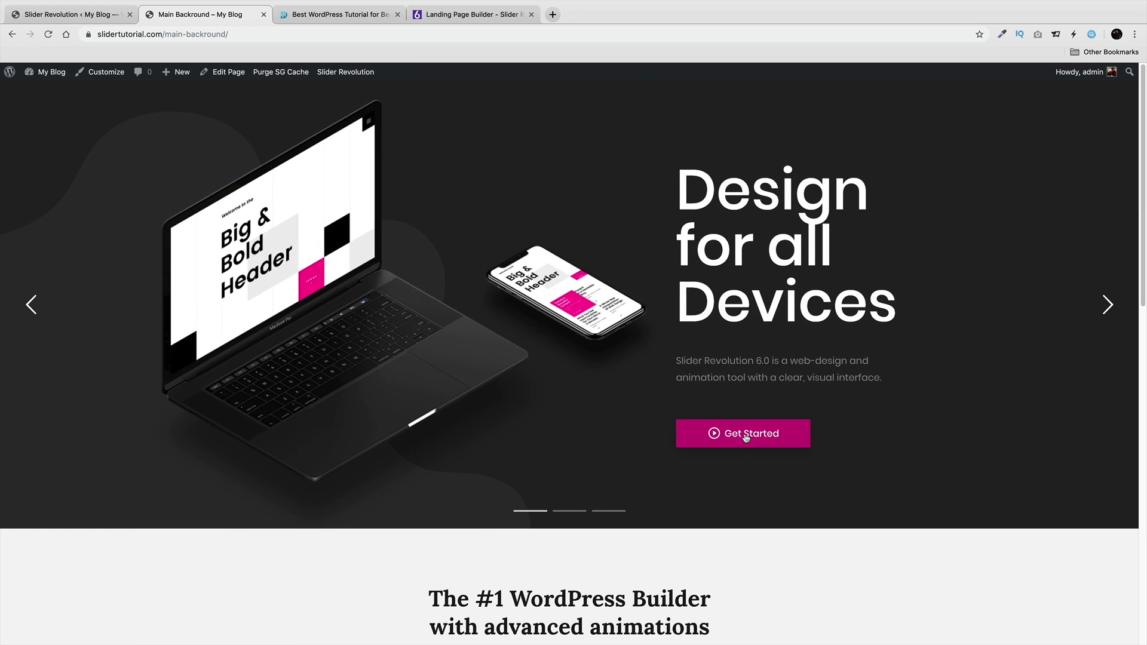
{"action": "left_click", "coordinate": [583, 512]}
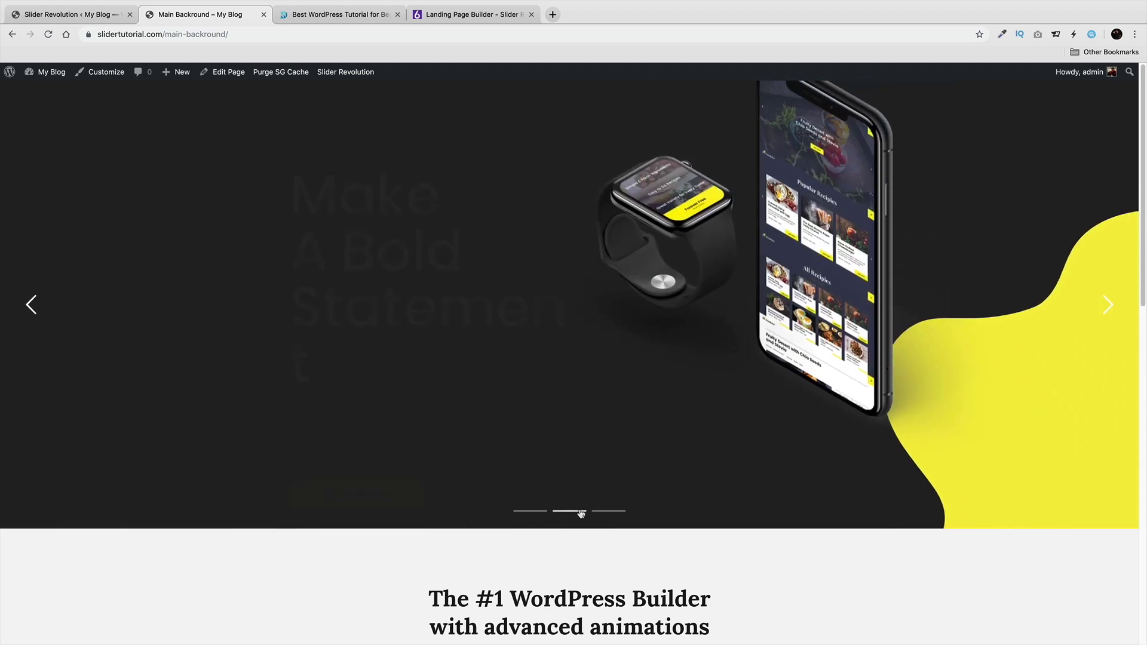
{"action": "scroll", "coordinate": [389, 464], "scroll_direction": "down", "scroll_amount": 7}
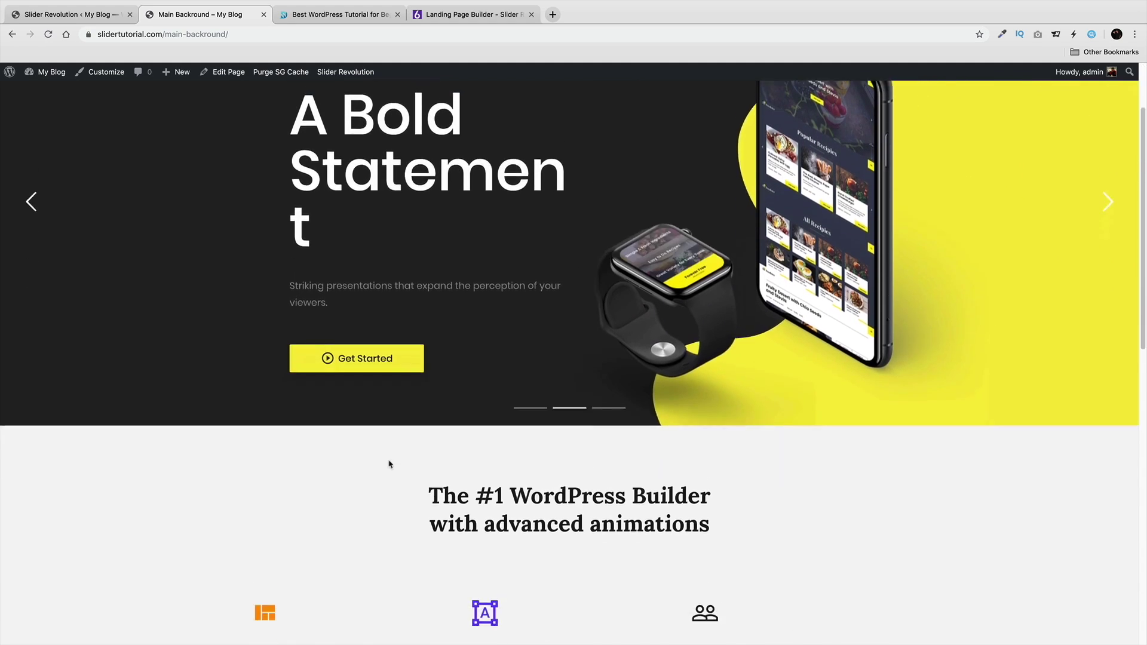
{"action": "scroll", "coordinate": [389, 464], "scroll_direction": "up", "scroll_amount": 7}
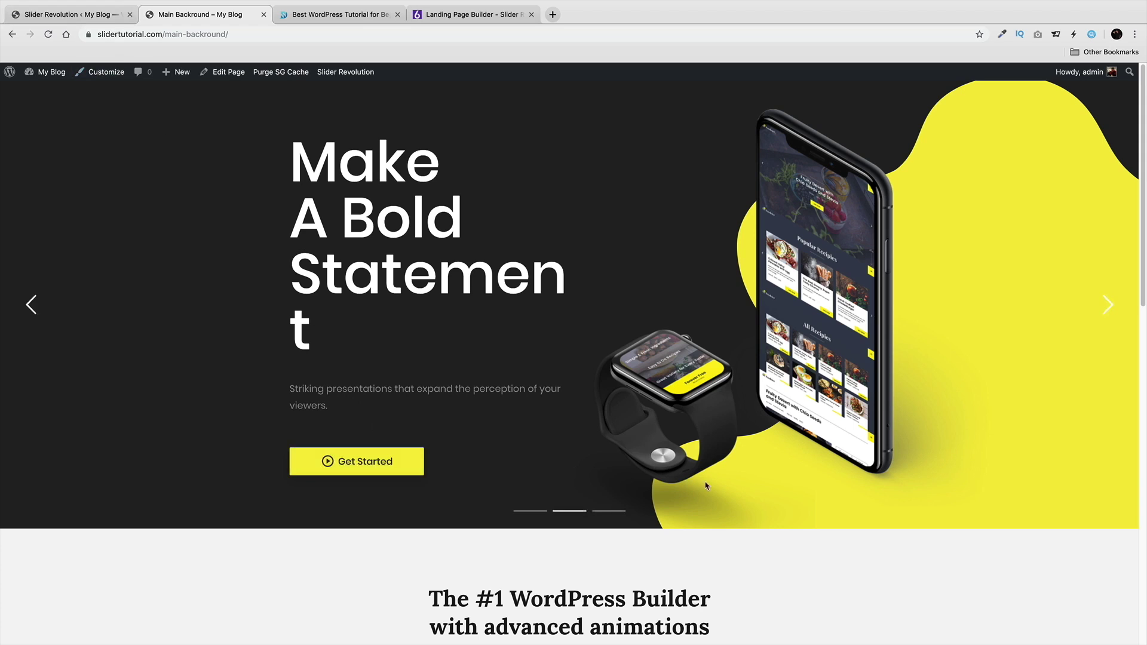
Step: Open the actions of the first slide's "Get Started" button and test the second slide's "Get Started" button on the live page
{"action": "left_click", "coordinate": [77, 21]}
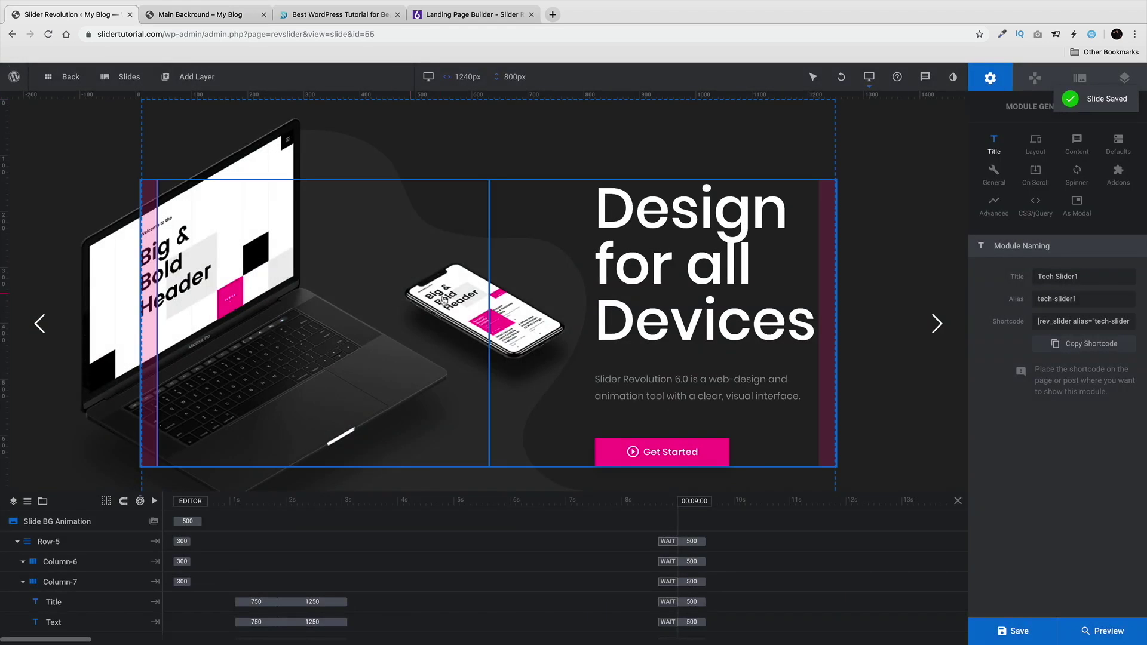
{"action": "left_click", "coordinate": [675, 457]}
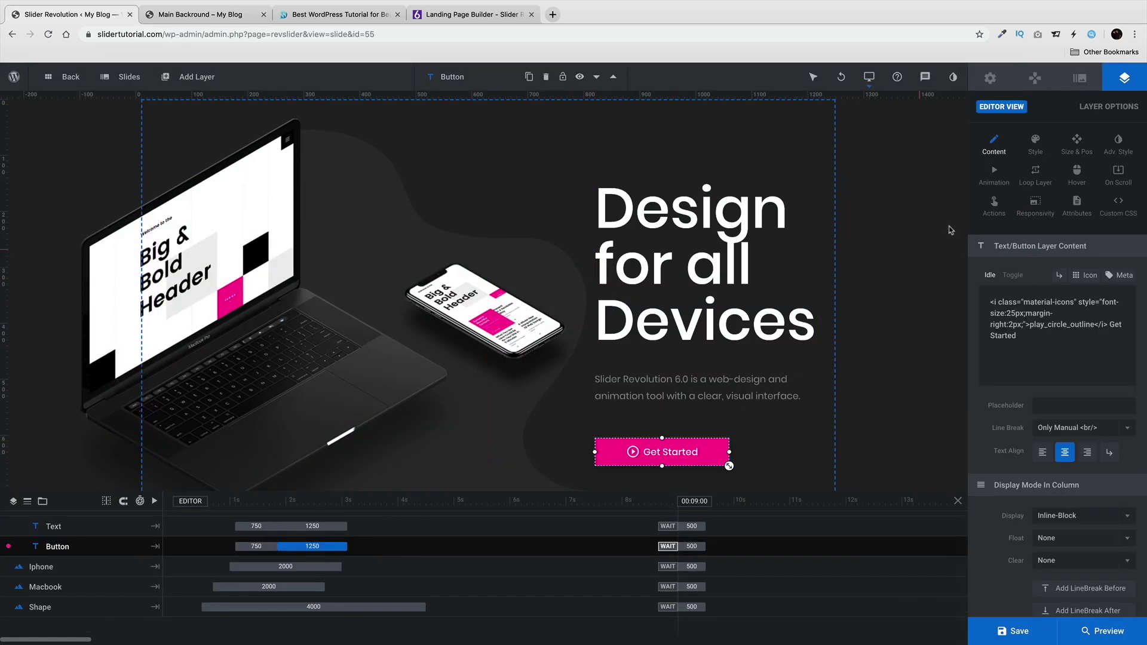
{"action": "left_click", "coordinate": [994, 204]}
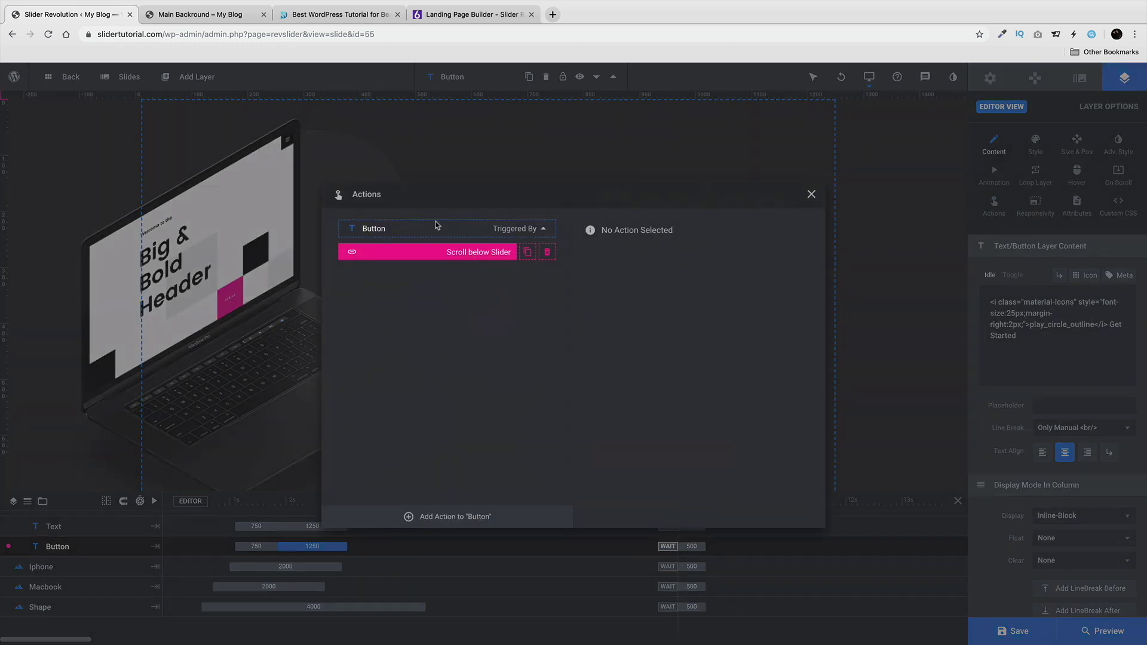
{"action": "left_click", "coordinate": [203, 15]}
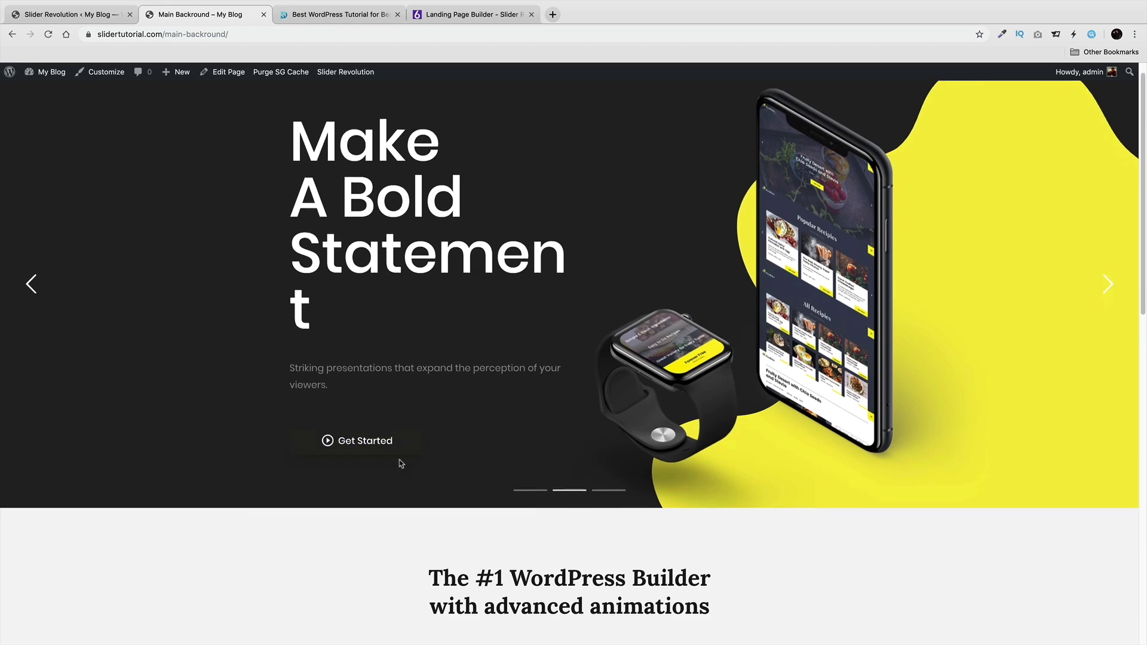
{"action": "left_click", "coordinate": [399, 458]}
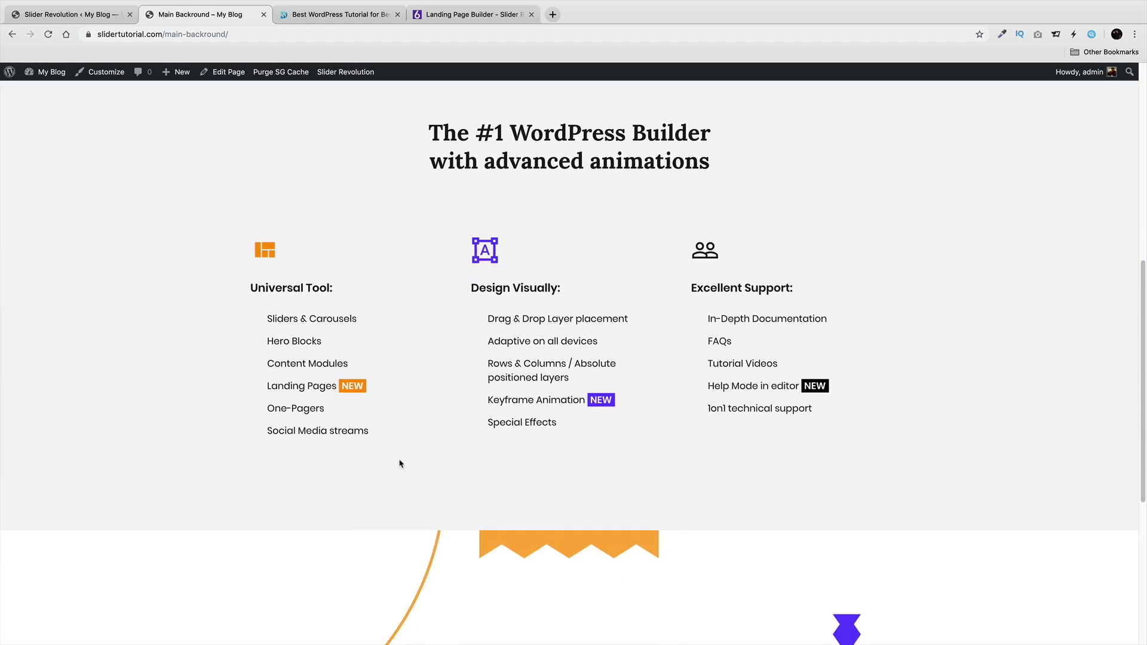
{"action": "scroll", "coordinate": [401, 462], "scroll_direction": "up", "scroll_amount": 10}
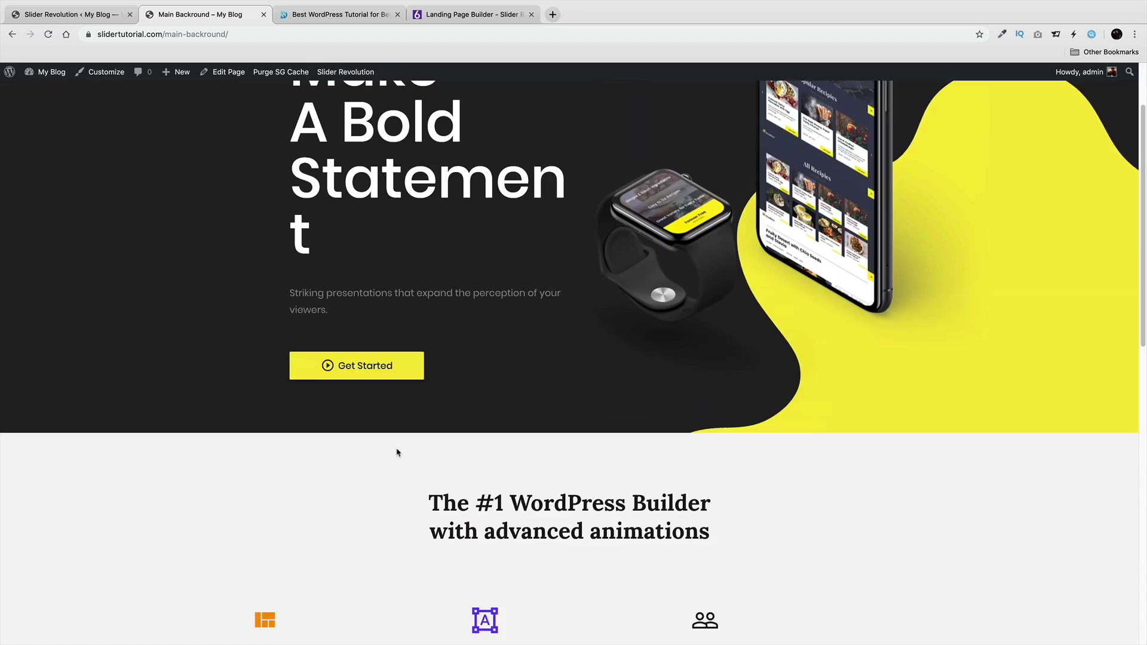
Step: Replace the "Get Started" button's Scroll below Slider action with Next Slide on click, and save the module
{"action": "left_click", "coordinate": [100, 17]}
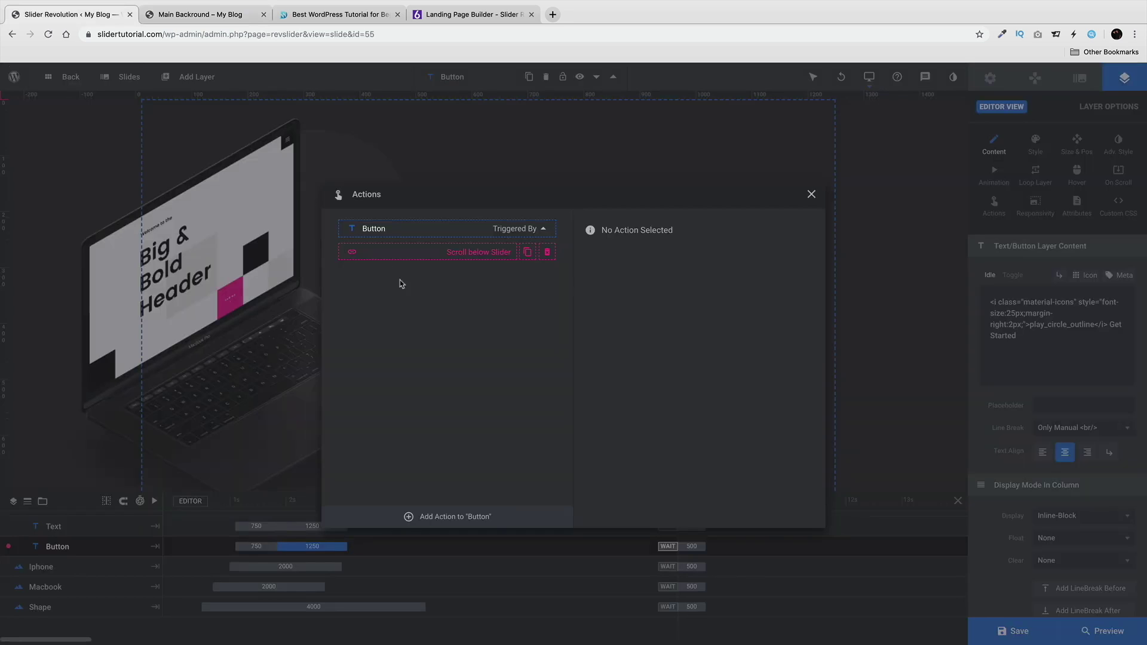
{"action": "left_click", "coordinate": [547, 253]}
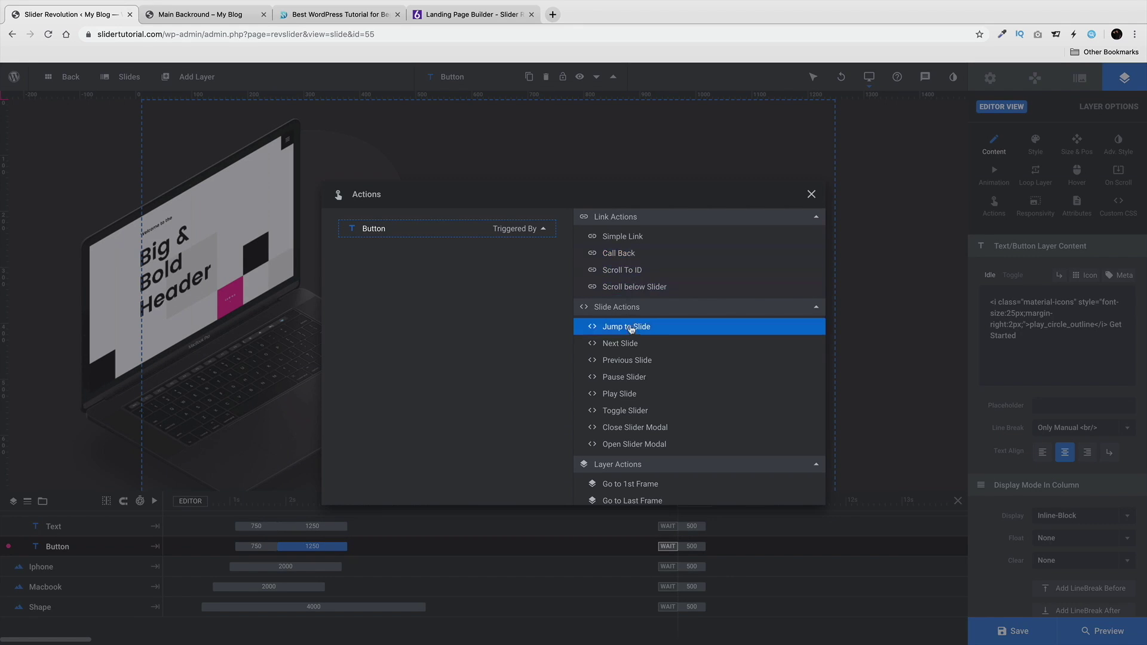
{"action": "left_click", "coordinate": [636, 350]}
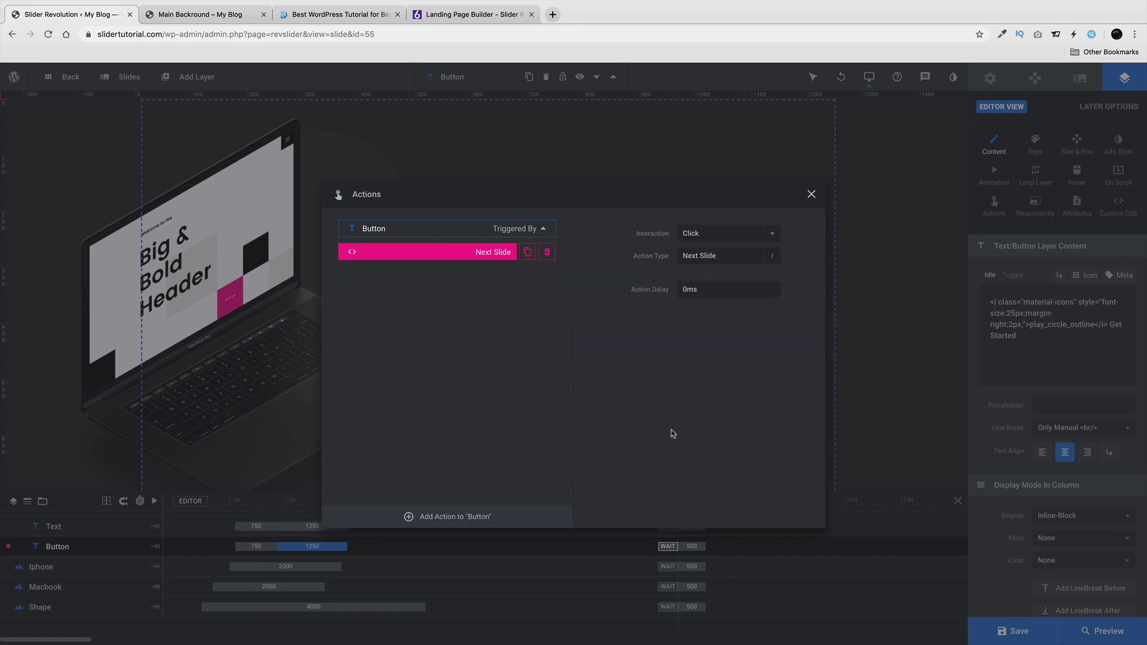
{"action": "left_click", "coordinate": [811, 195]}
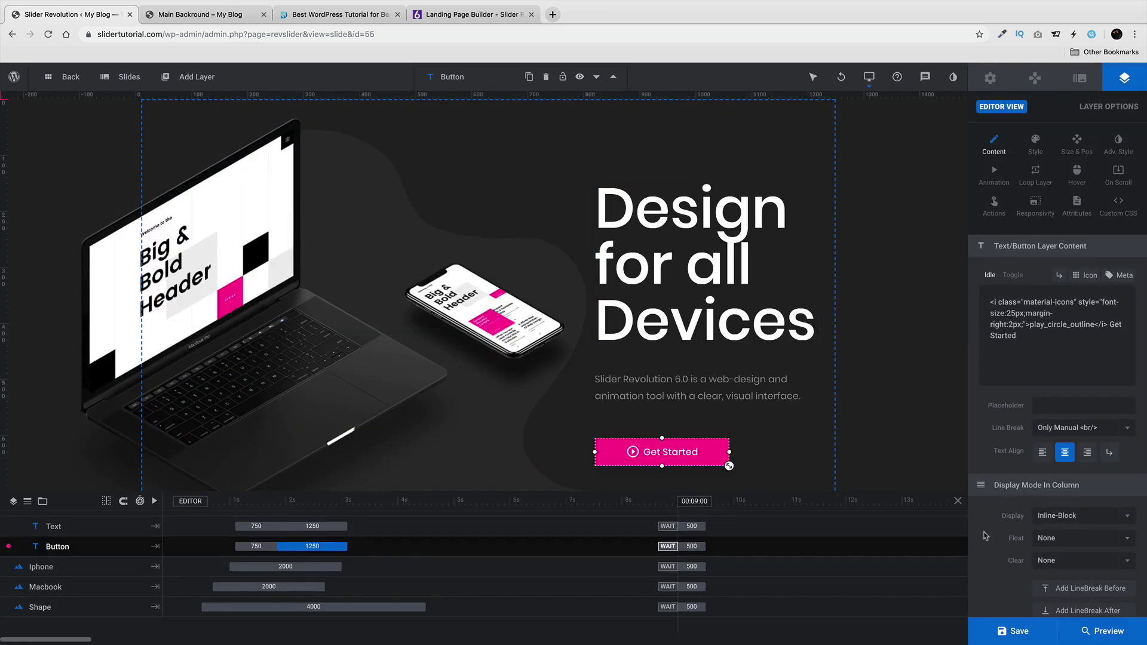
{"action": "left_click", "coordinate": [1019, 630]}
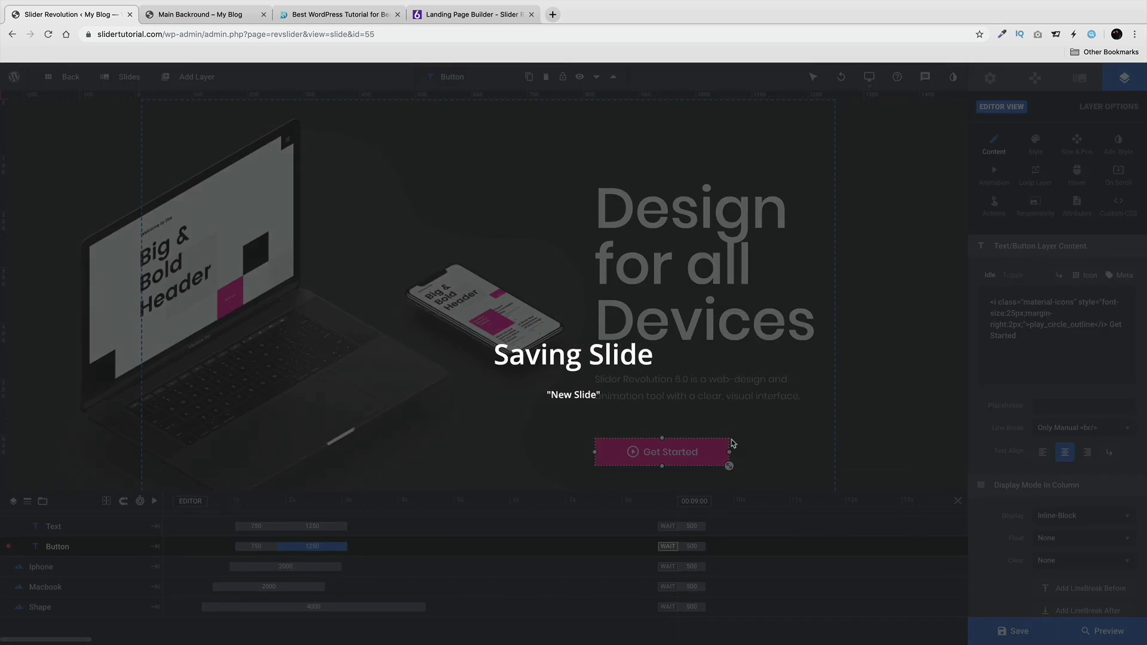
Step: Reload the live "Main Backround" page and test the slider's "Get Started" button
{"action": "left_click", "coordinate": [227, 18]}
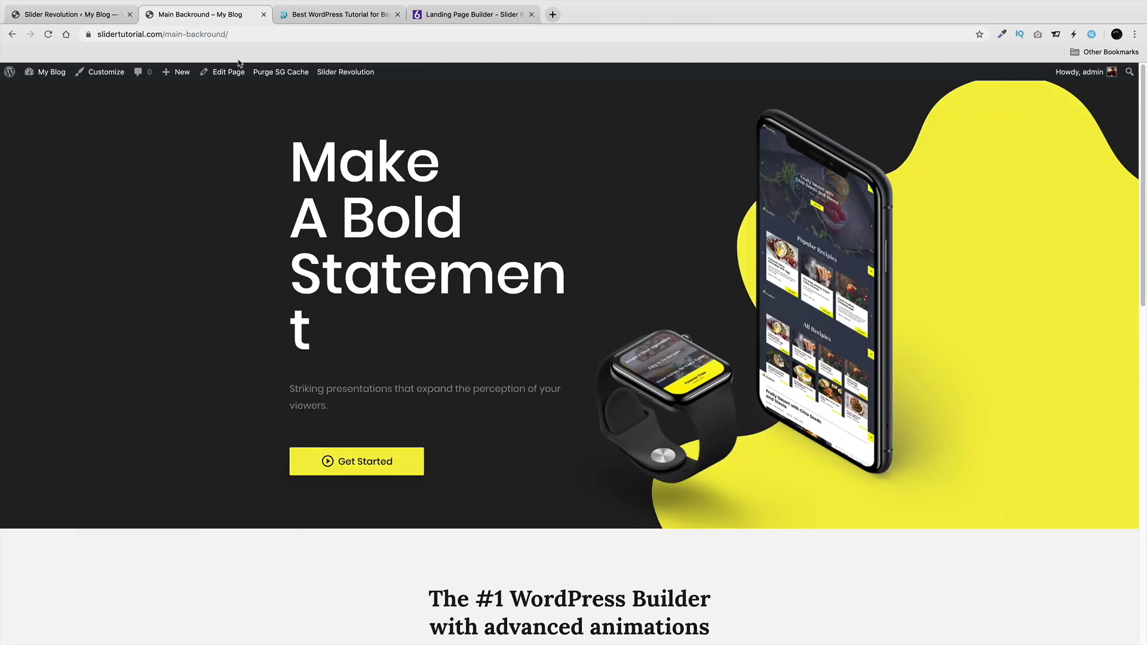
{"action": "left_click", "coordinate": [48, 34]}
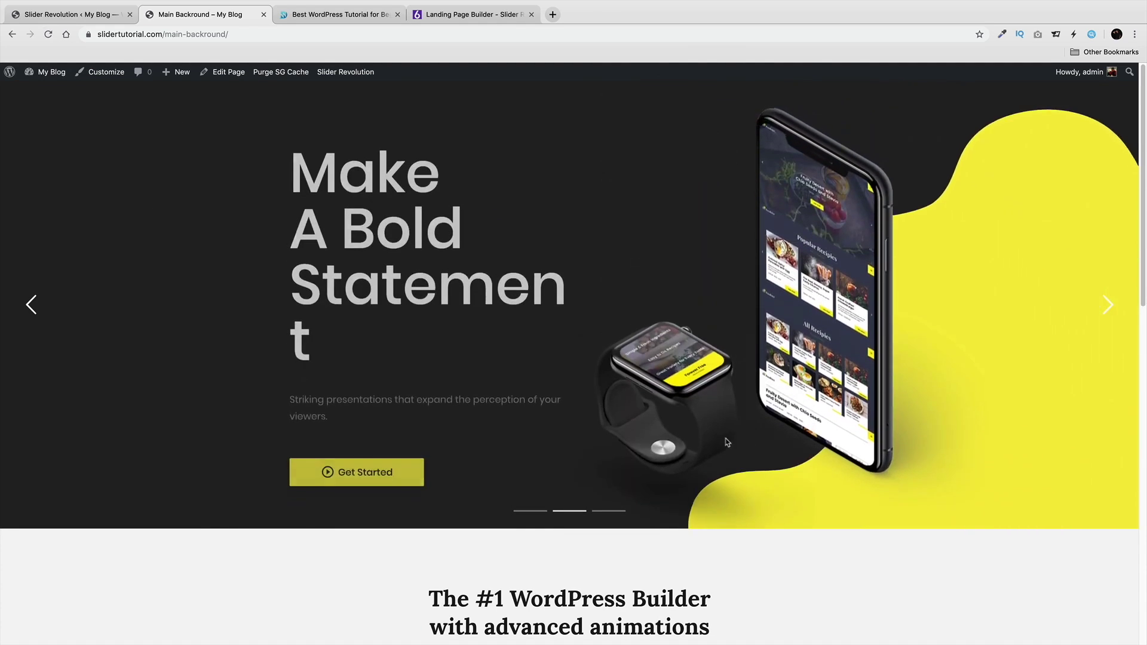
{"action": "left_click", "coordinate": [359, 463]}
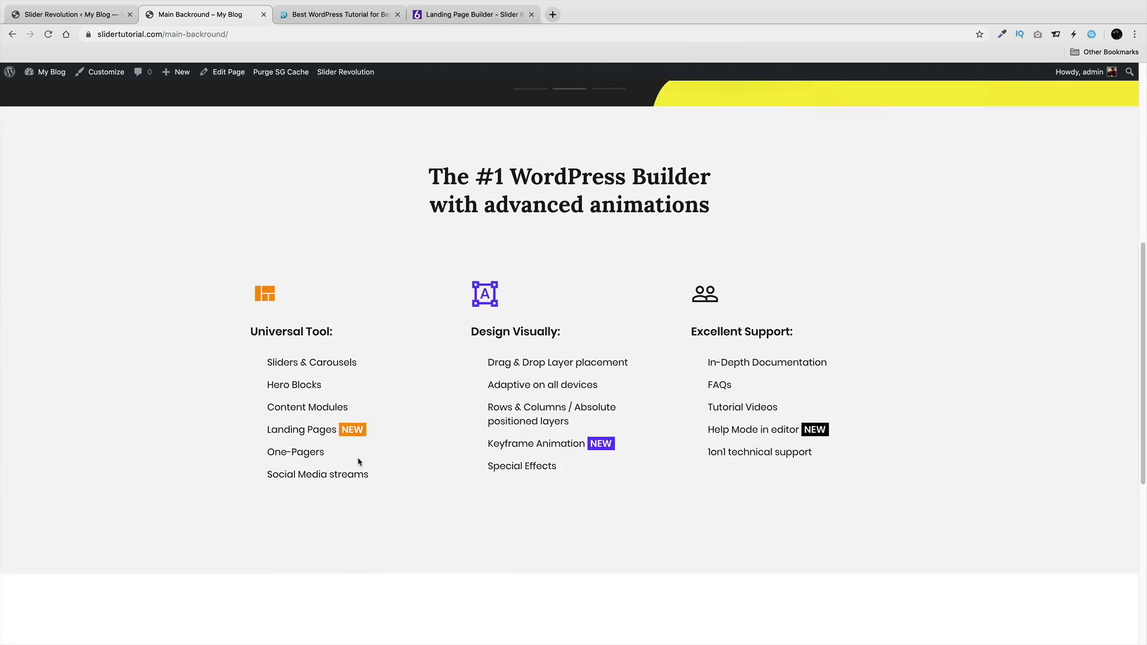
Step: Return to the module overview from the Tech Slider1 editor and browse the Hero category of the template library
{"action": "left_click", "coordinate": [87, 15]}
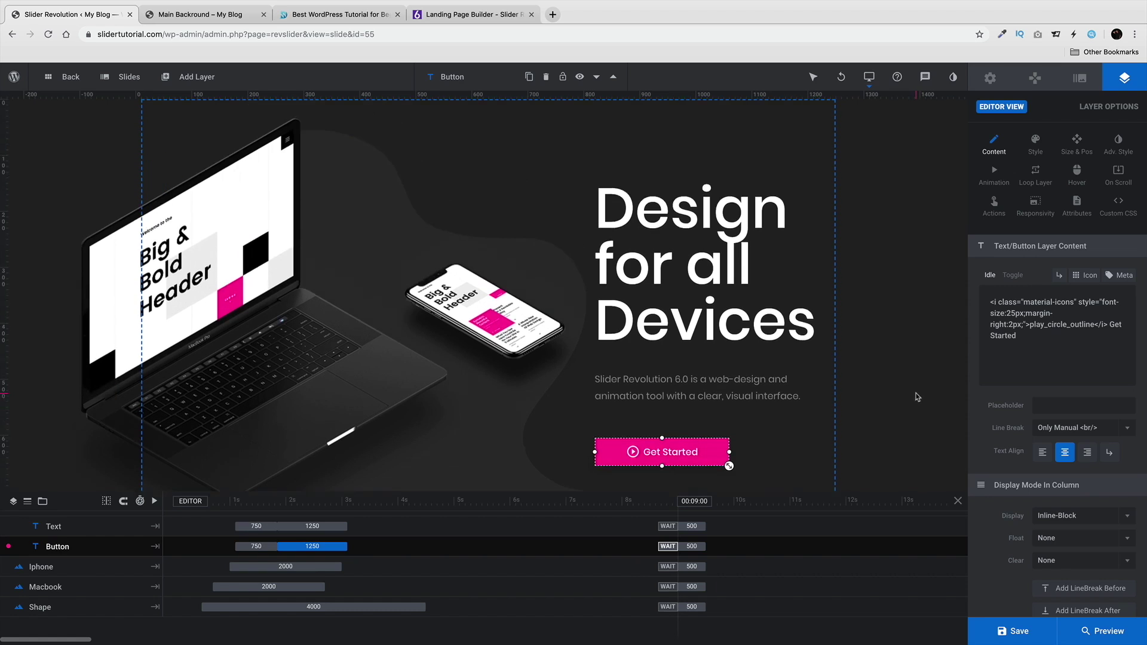
{"action": "mouse_move", "coordinate": [129, 78]}
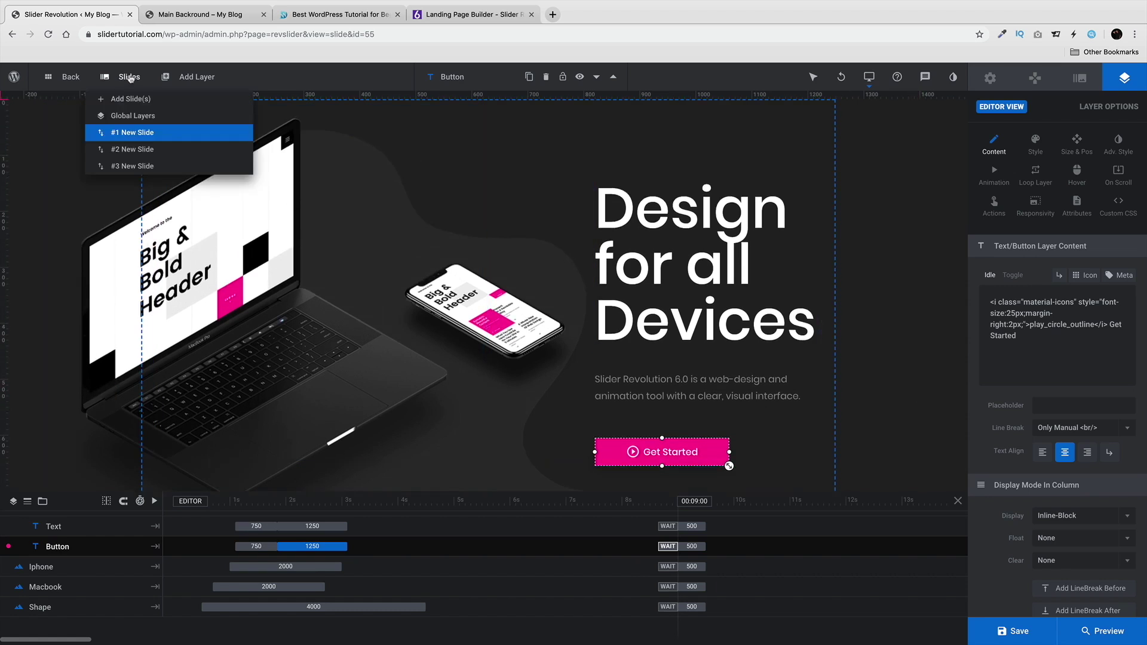
{"action": "left_click", "coordinate": [128, 149]}
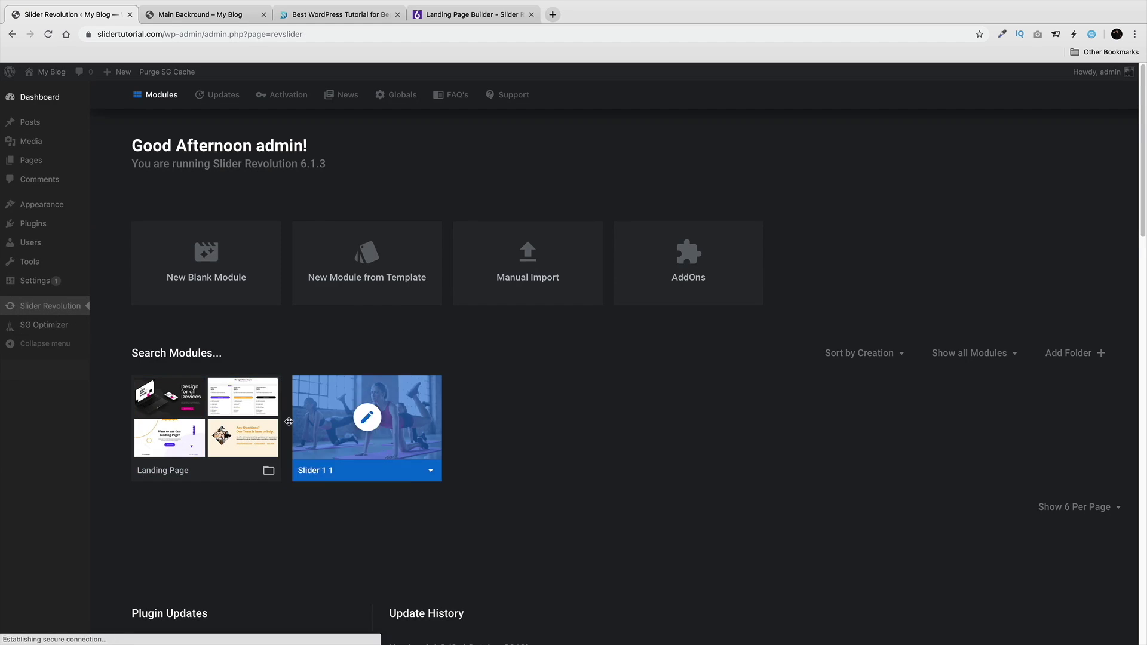
{"action": "left_click", "coordinate": [368, 267]}
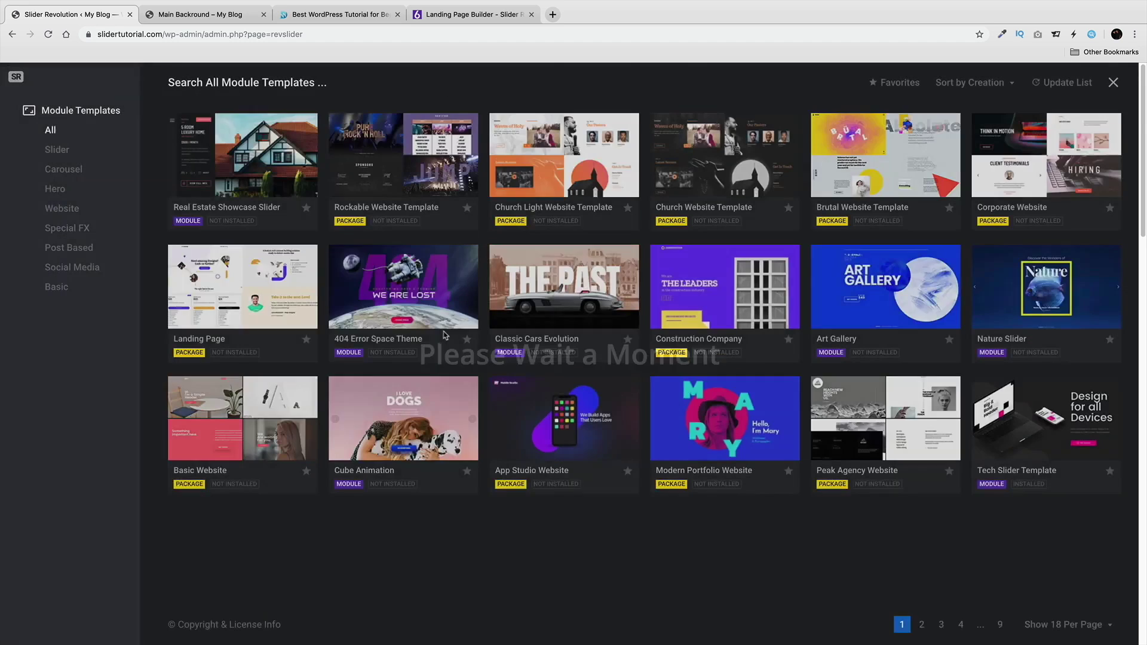
{"action": "mouse_move", "coordinate": [460, 318]}
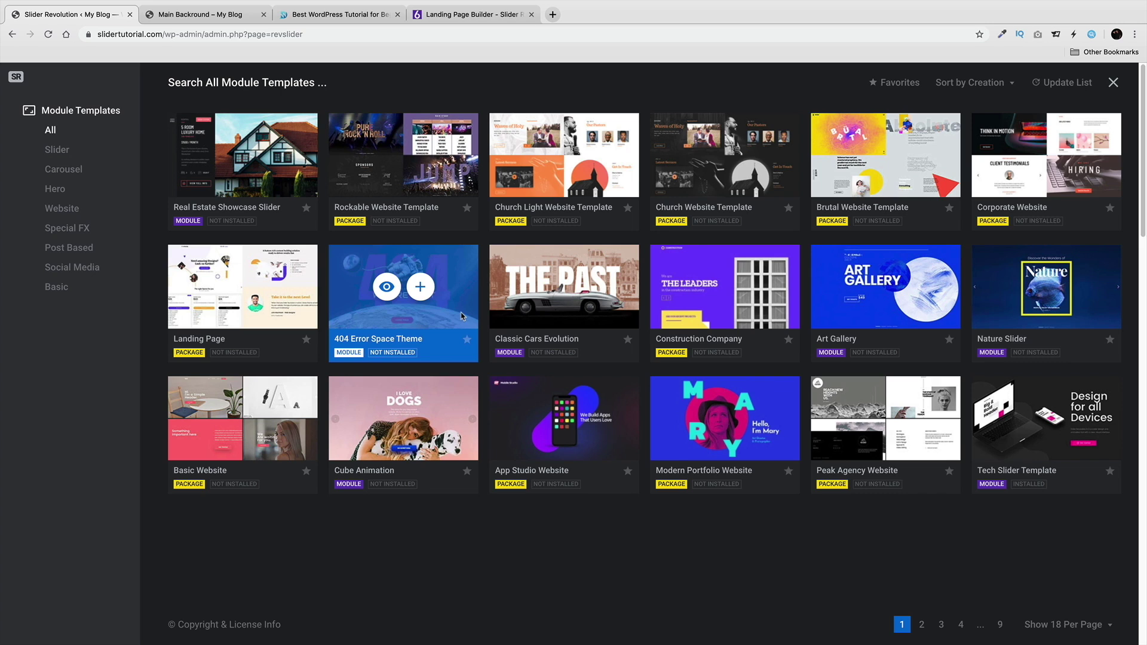
{"action": "left_click", "coordinate": [55, 189]}
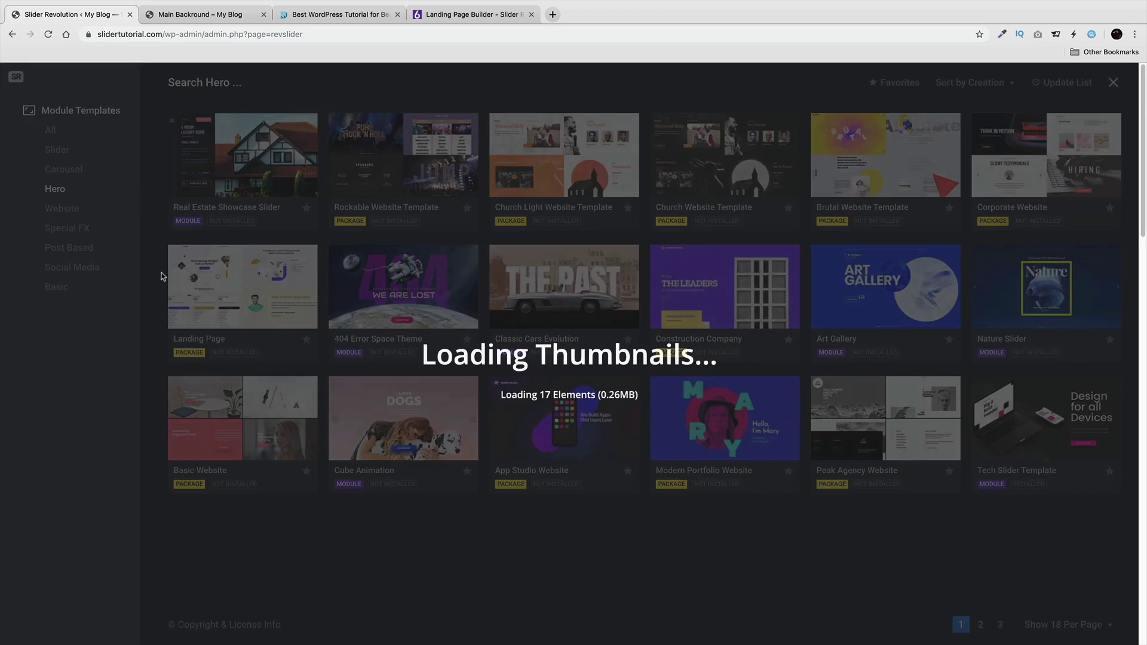
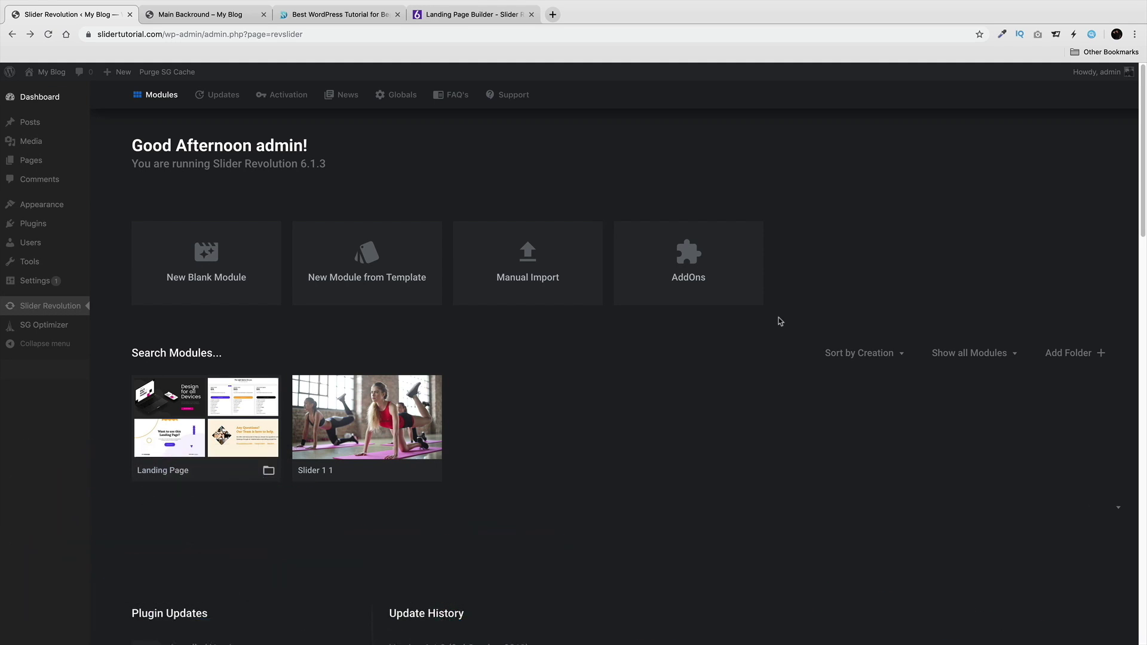
Step: Open the add-ons library from the module overview and look through the available add-ons
{"action": "left_click", "coordinate": [697, 269]}
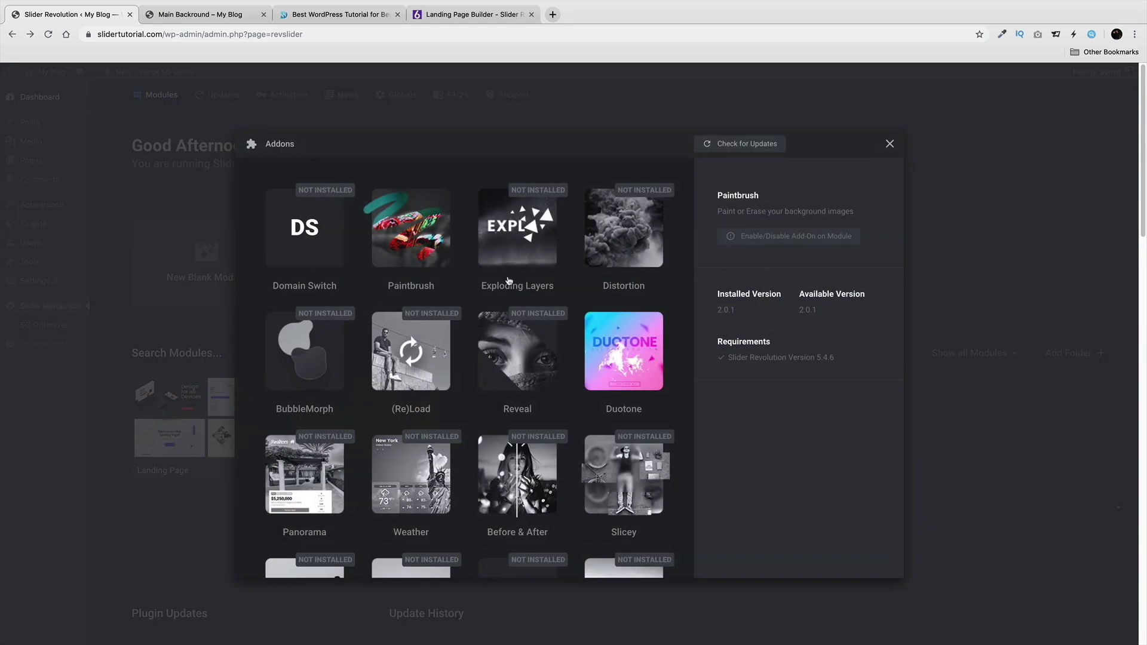
{"action": "scroll", "coordinate": [621, 371], "scroll_direction": "down", "scroll_amount": 2}
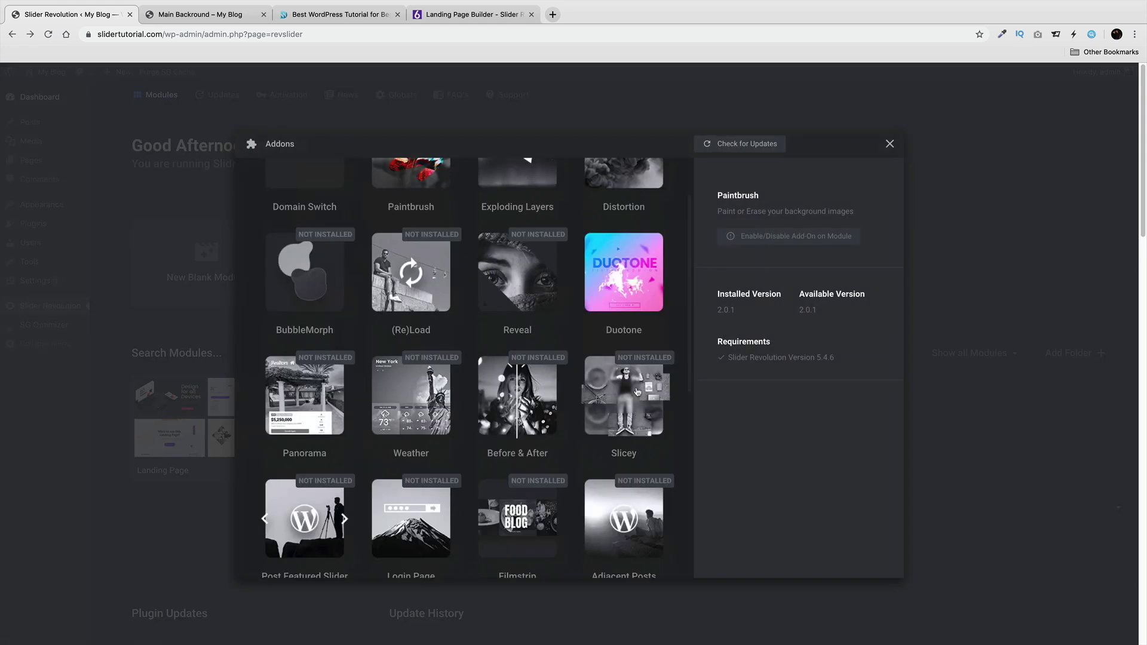
{"action": "scroll", "coordinate": [523, 394], "scroll_direction": "down", "scroll_amount": 5}
{"action": "scroll", "coordinate": [521, 388], "scroll_direction": "down", "scroll_amount": 3}
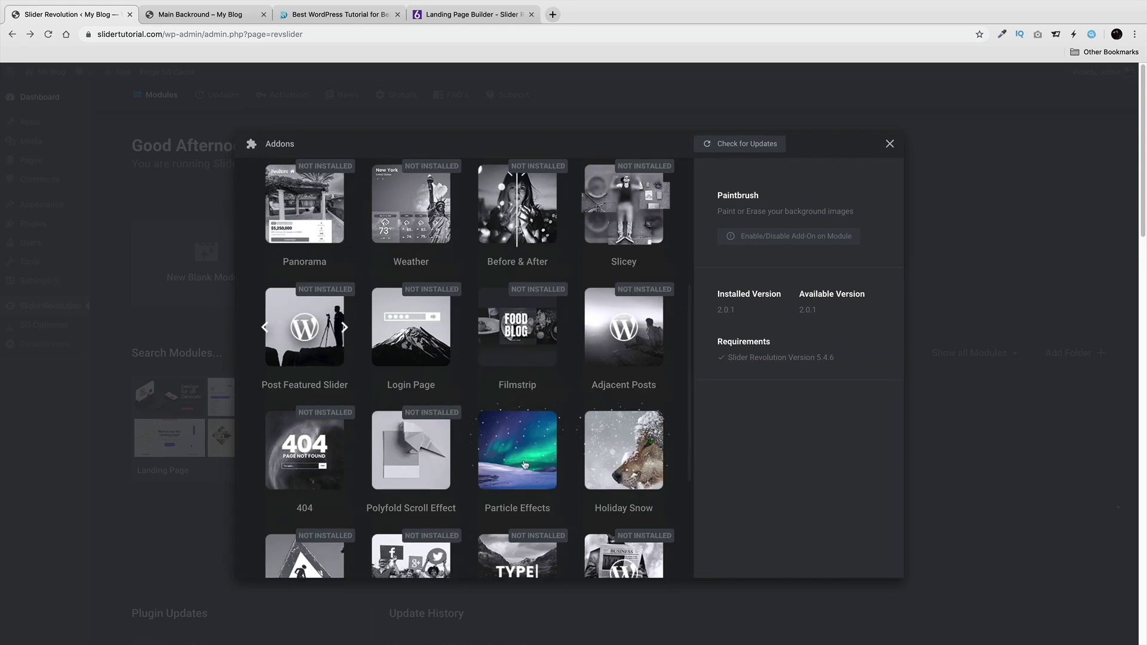
{"action": "scroll", "coordinate": [629, 431], "scroll_direction": "down", "scroll_amount": 3}
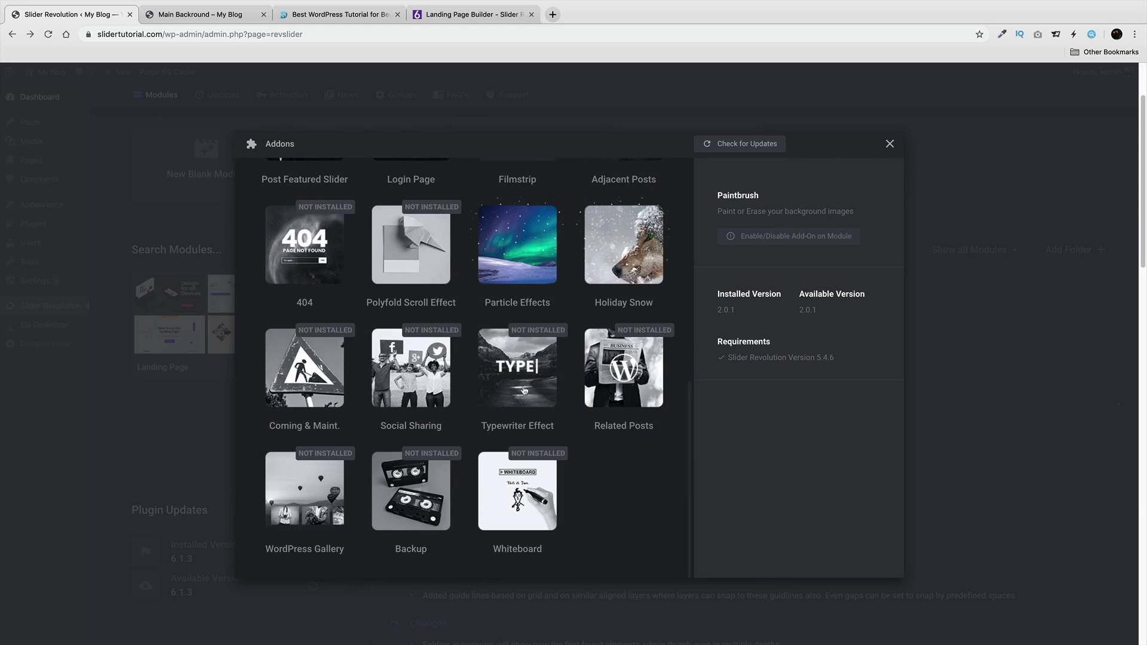
Step: Look through the remaining add-ons in the add-ons library and close it
{"action": "scroll", "coordinate": [530, 412], "scroll_direction": "up", "scroll_amount": 5}
{"action": "scroll", "coordinate": [534, 416], "scroll_direction": "up", "scroll_amount": 1}
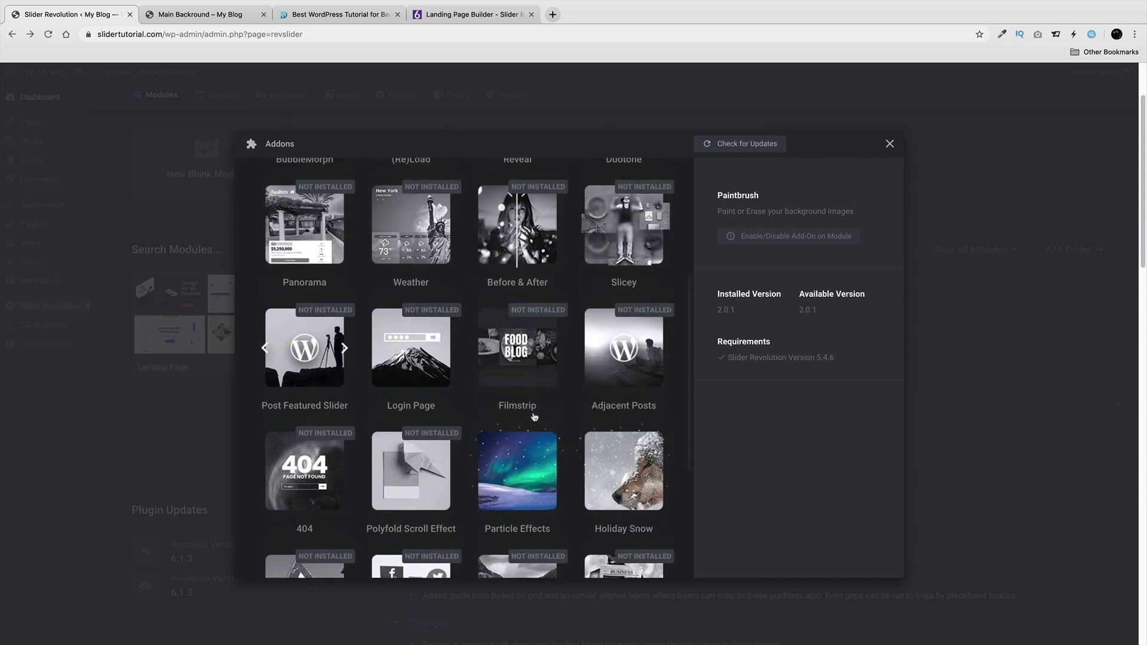
{"action": "scroll", "coordinate": [534, 417], "scroll_direction": "up", "scroll_amount": 5}
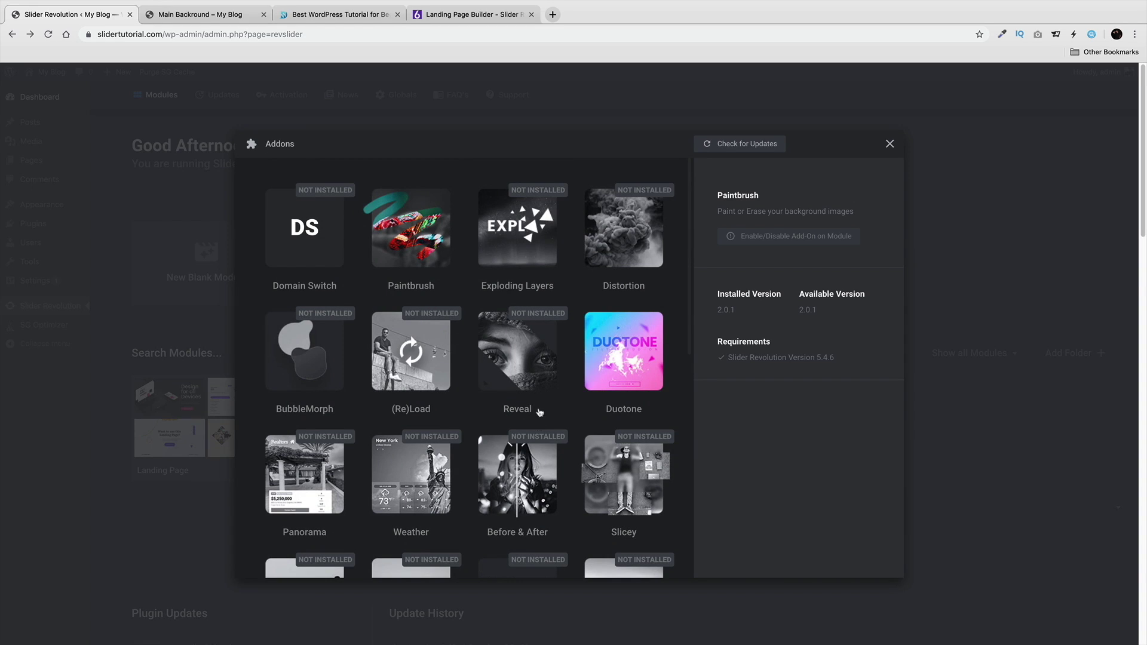
{"action": "scroll", "coordinate": [624, 380], "scroll_direction": "down", "scroll_amount": 6}
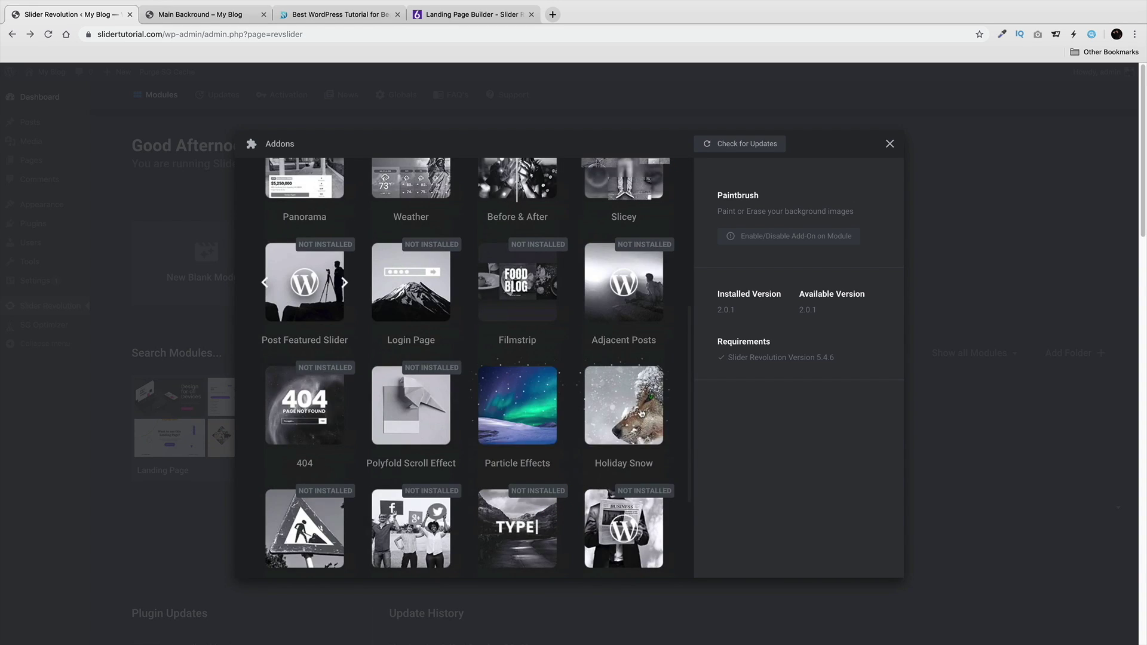
{"action": "left_click", "coordinate": [889, 144]}
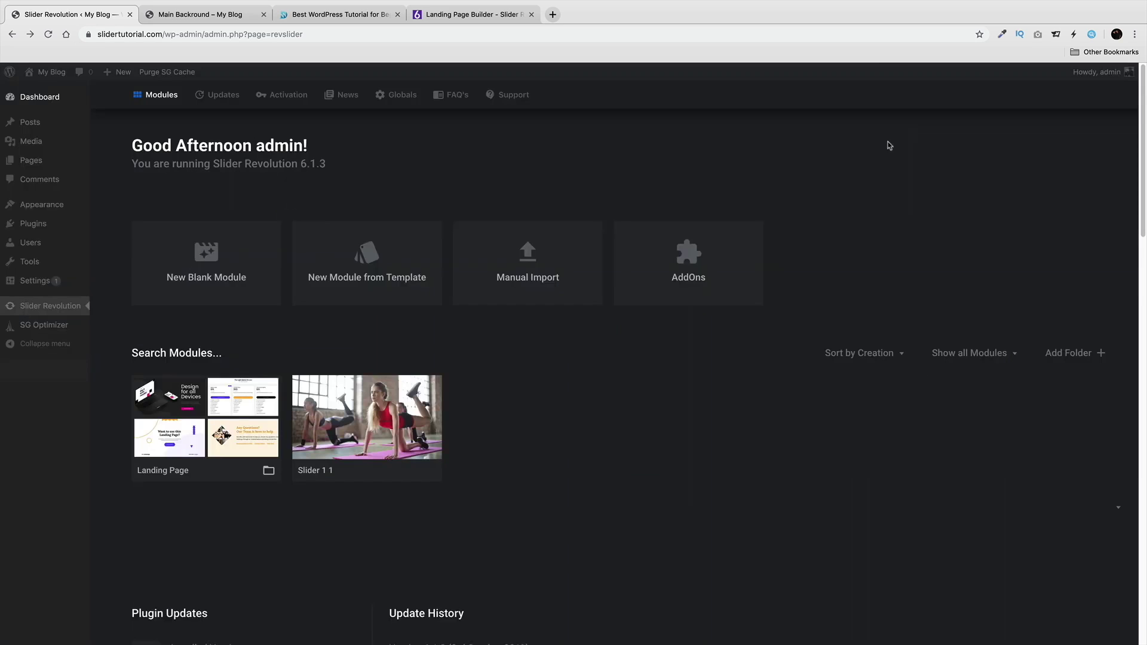
Step: Open the Tech Slider1 module from the Landing Page folder in the editor
{"action": "left_click", "coordinate": [193, 408]}
{"action": "mouse_move", "coordinate": [353, 471]}
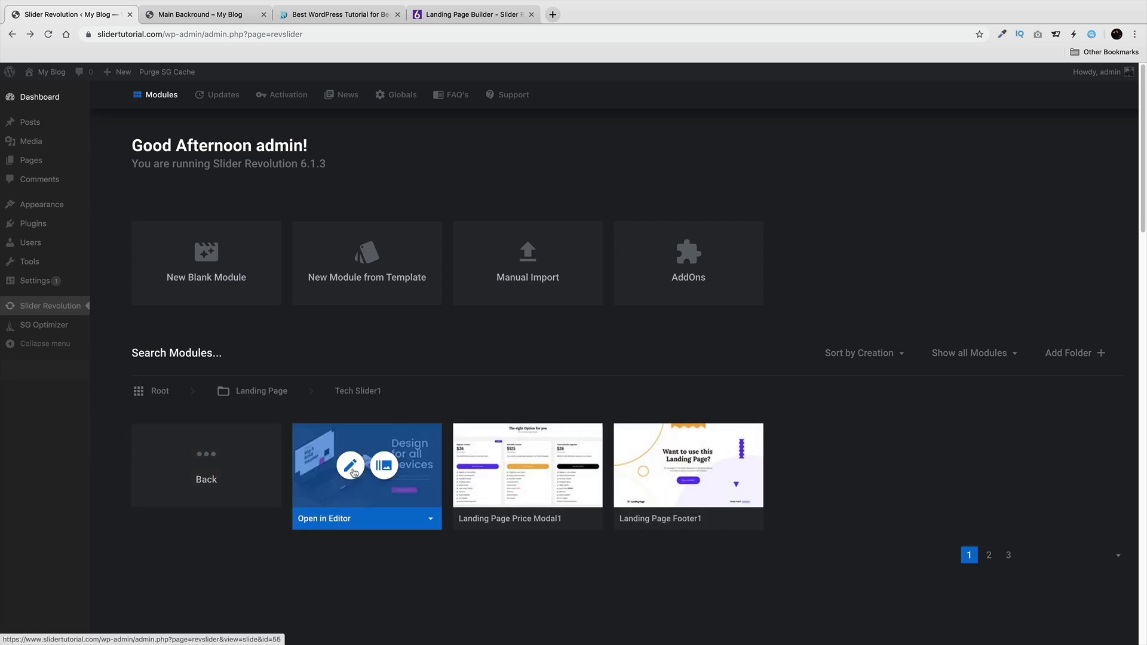
{"action": "left_click", "coordinate": [352, 470]}
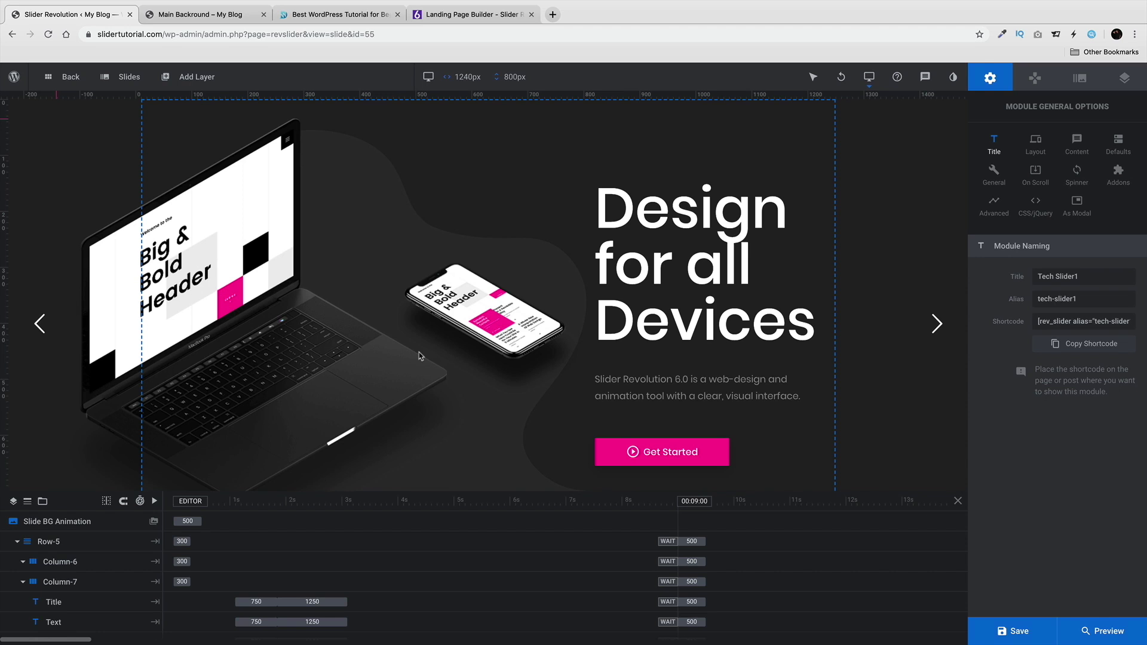
Step: Enable the Paintbrush and Exploding Layers add-ons for the Tech Slider1 module
{"action": "left_click", "coordinate": [1121, 179]}
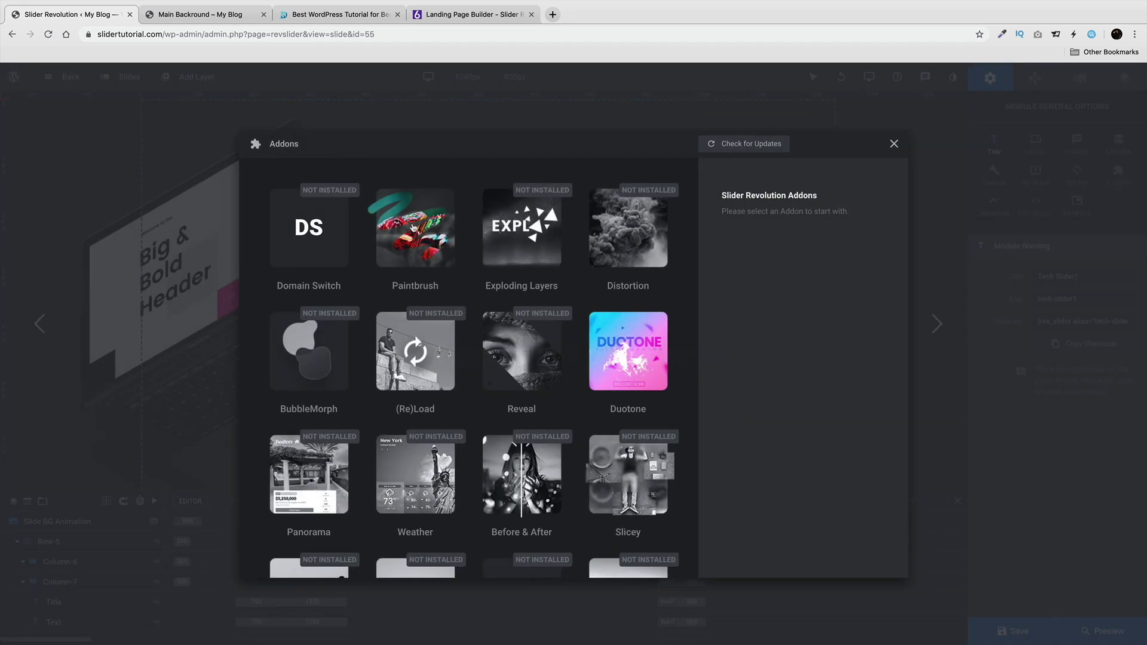
{"action": "left_click", "coordinate": [412, 227]}
{"action": "left_click", "coordinate": [757, 238]}
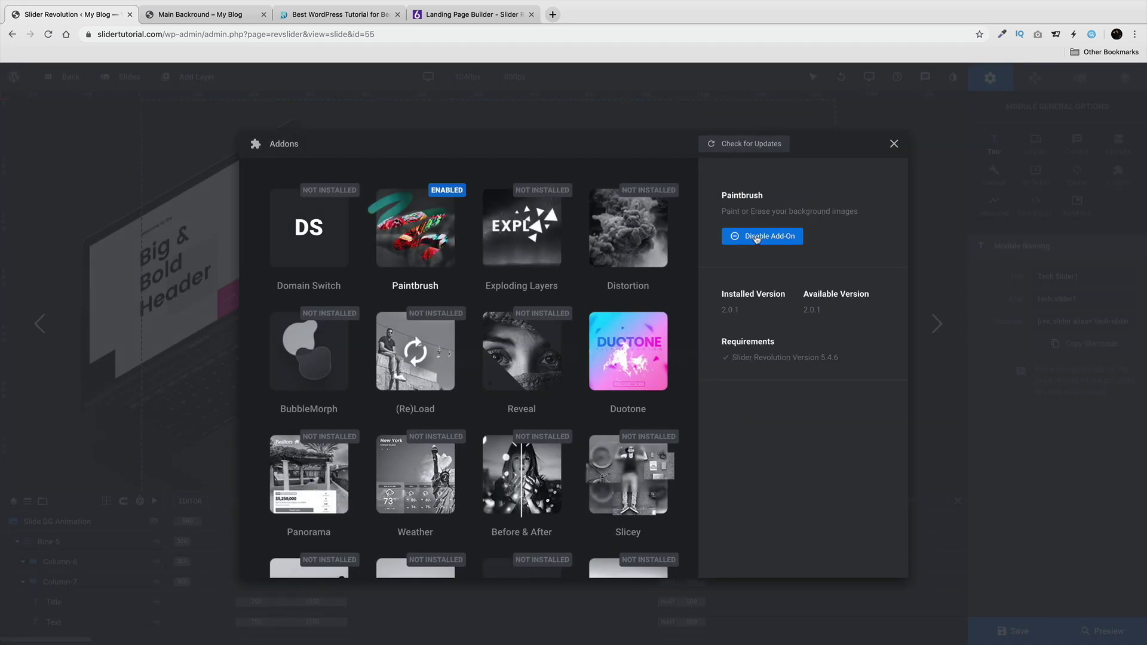
{"action": "left_click", "coordinate": [646, 352]}
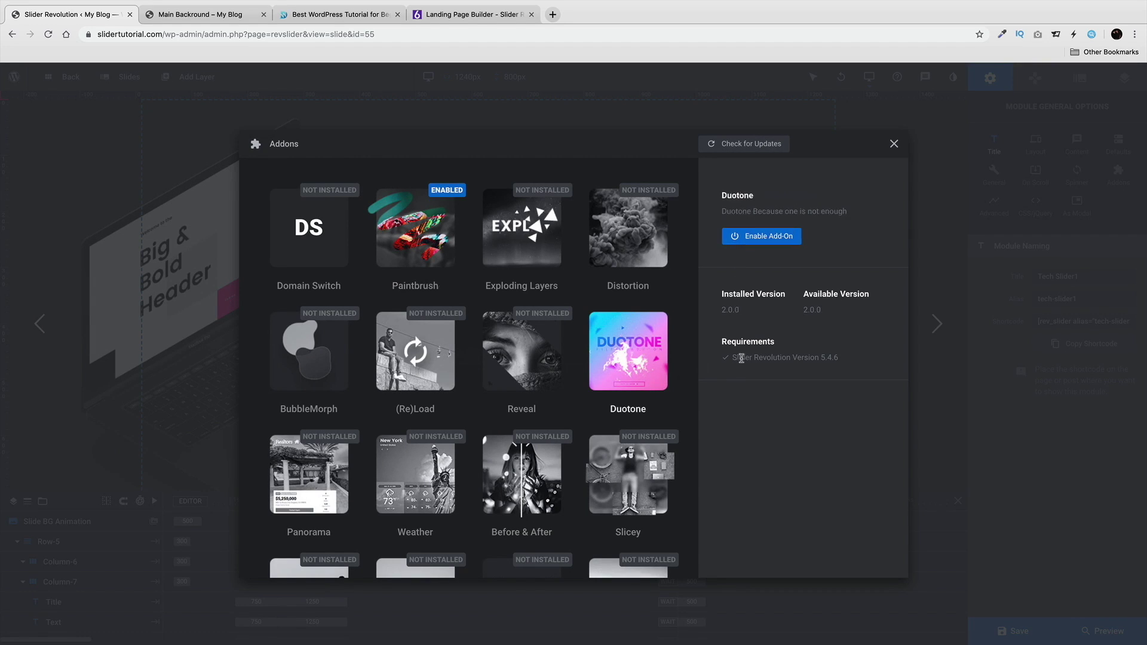
{"action": "left_click", "coordinate": [541, 224]}
{"action": "left_click", "coordinate": [750, 247]}
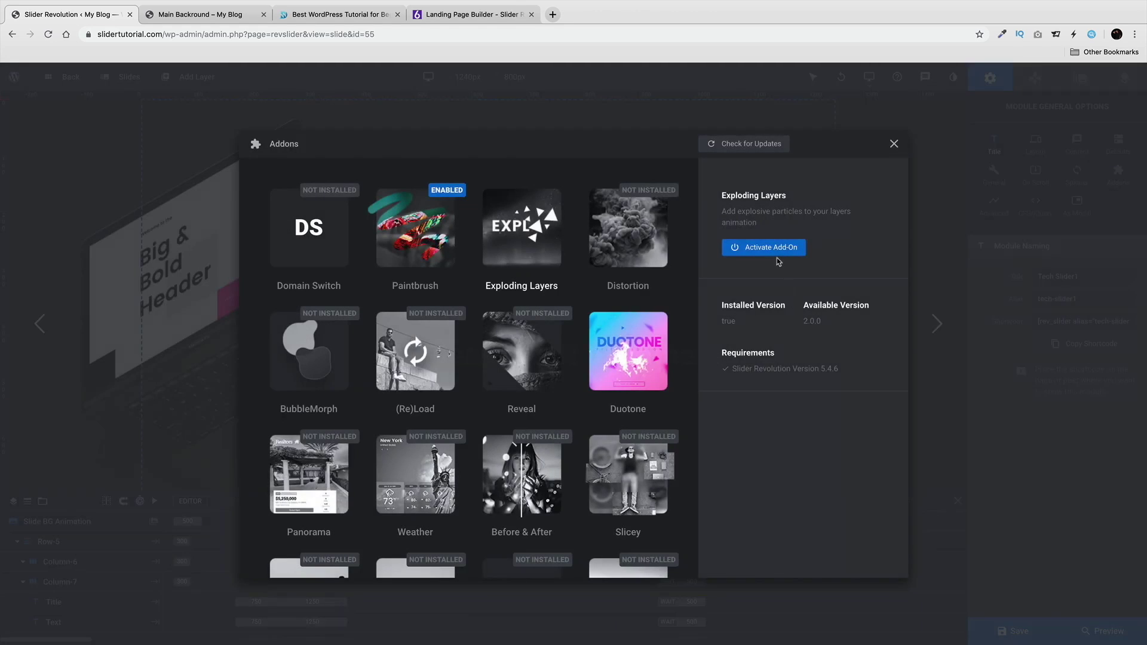
{"action": "left_click", "coordinate": [776, 248]}
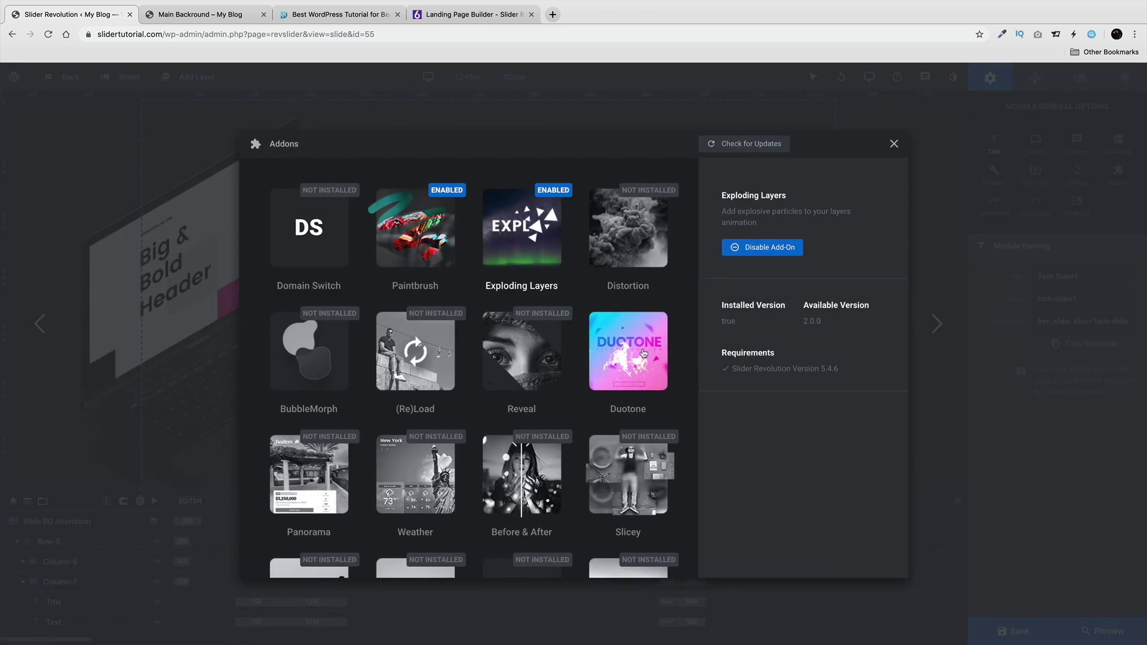
Step: Enable the Duotone and Particle Effects add-ons for the module and close the add-ons library
{"action": "left_click", "coordinate": [643, 353]}
{"action": "left_click", "coordinate": [767, 242]}
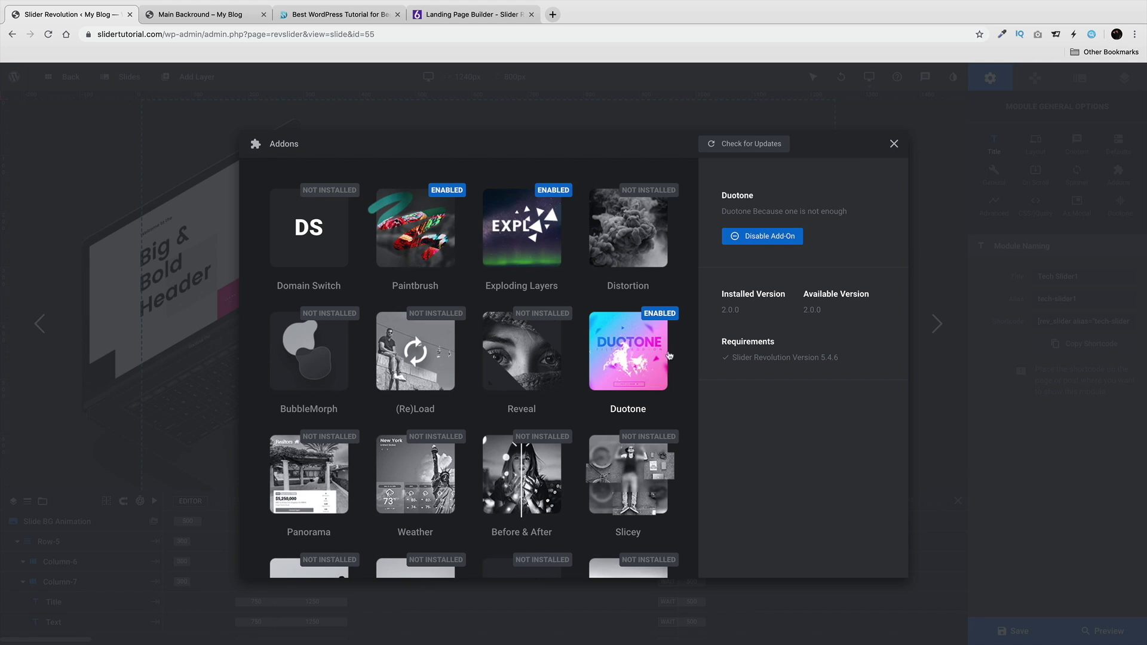
{"action": "scroll", "coordinate": [662, 371], "scroll_direction": "down", "scroll_amount": 5}
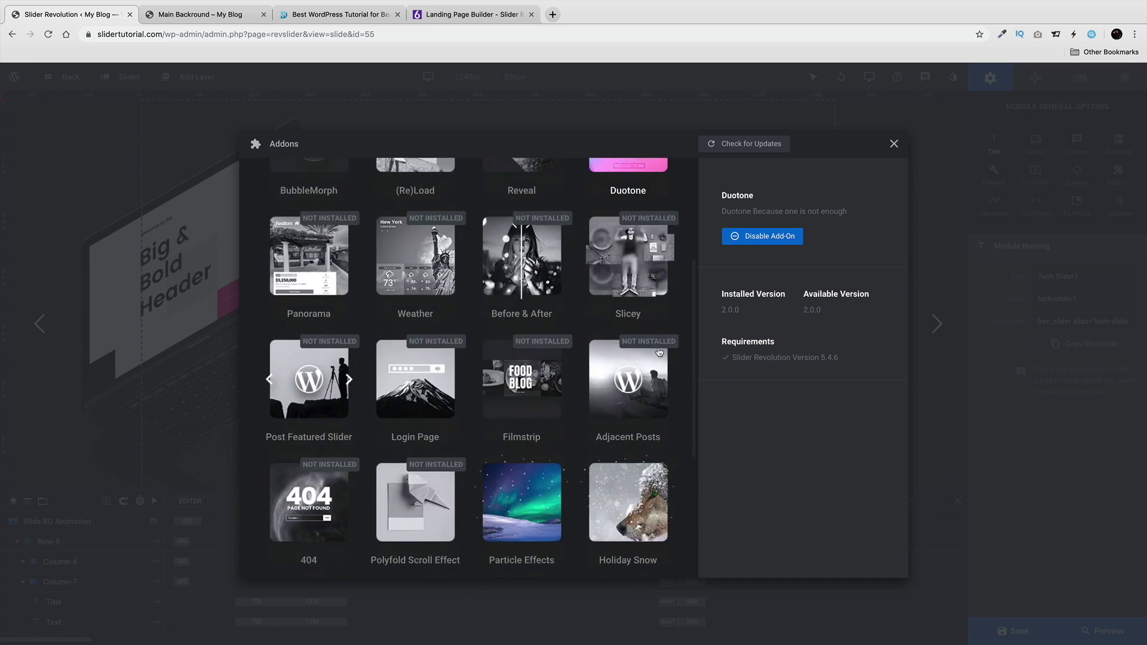
{"action": "left_click", "coordinate": [555, 402]}
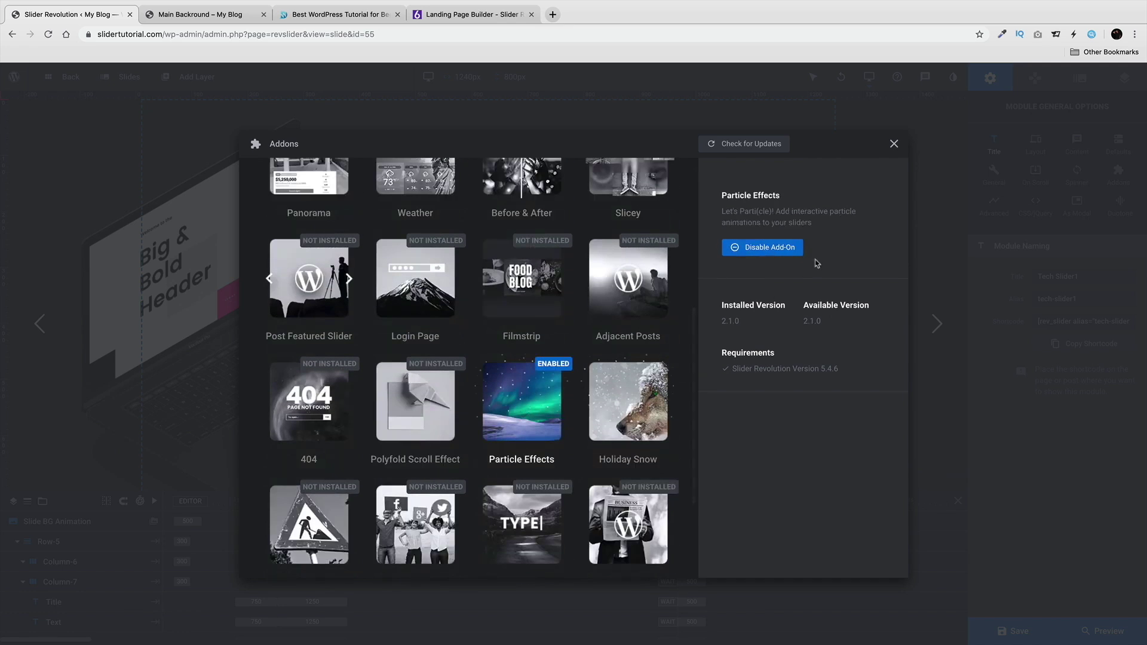
{"action": "left_click", "coordinate": [895, 144]}
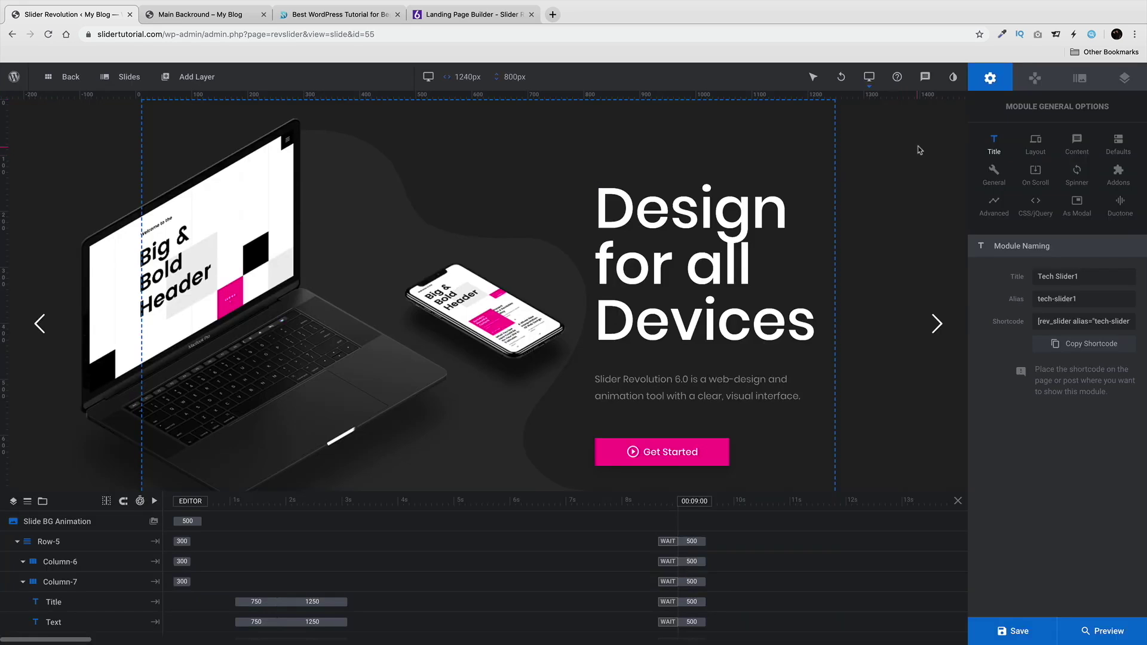
Step: Try the Blue and Red Blue Duotone filters on the slide background
{"action": "left_click", "coordinate": [1079, 78]}
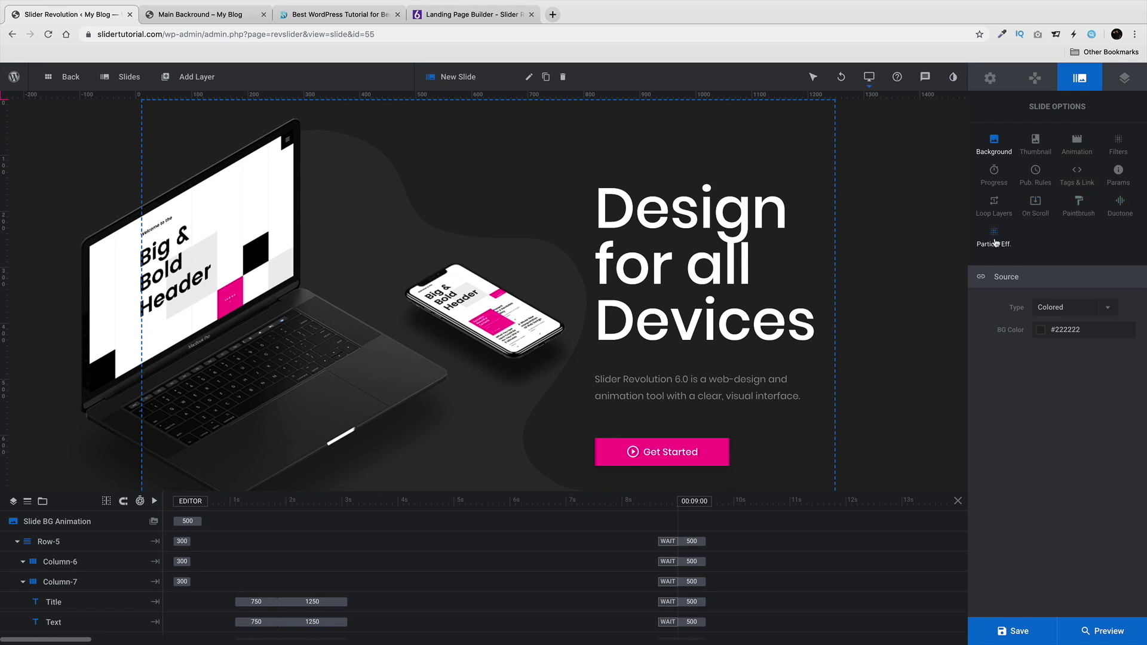
{"action": "left_click", "coordinate": [1120, 206]}
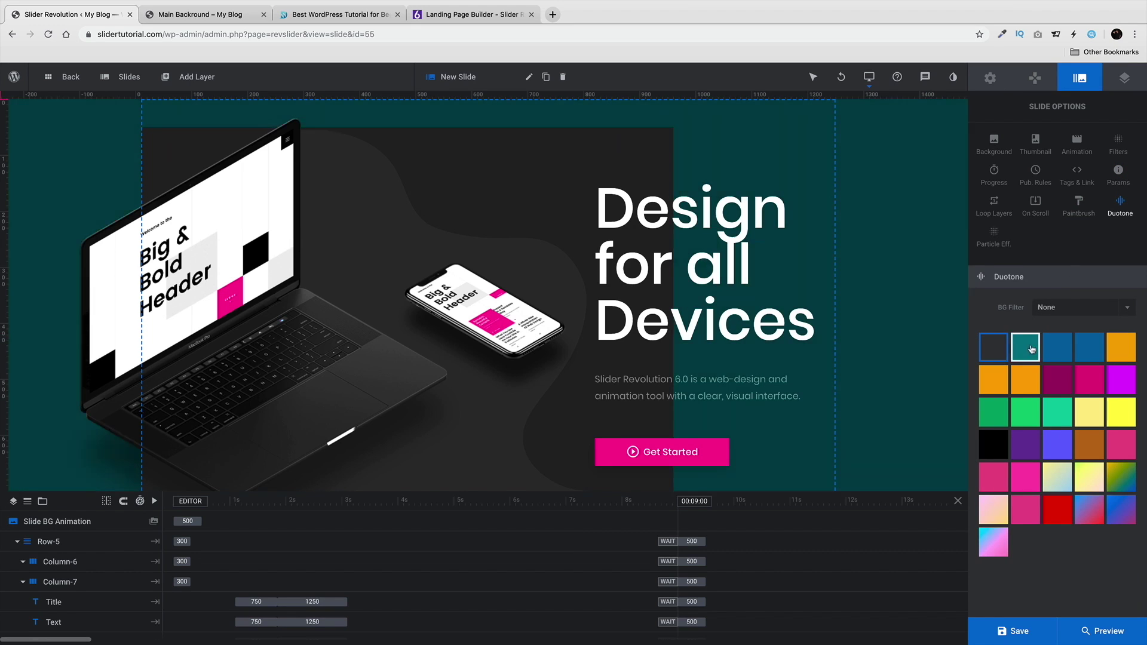
{"action": "left_click", "coordinate": [1027, 352]}
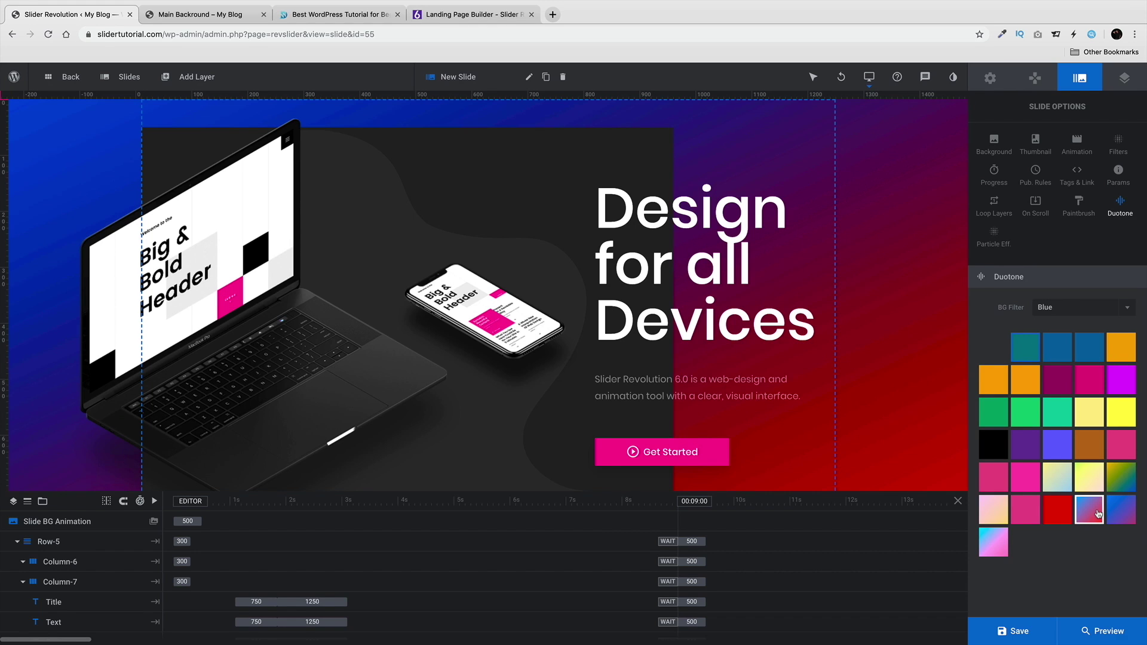
{"action": "left_click", "coordinate": [1098, 514]}
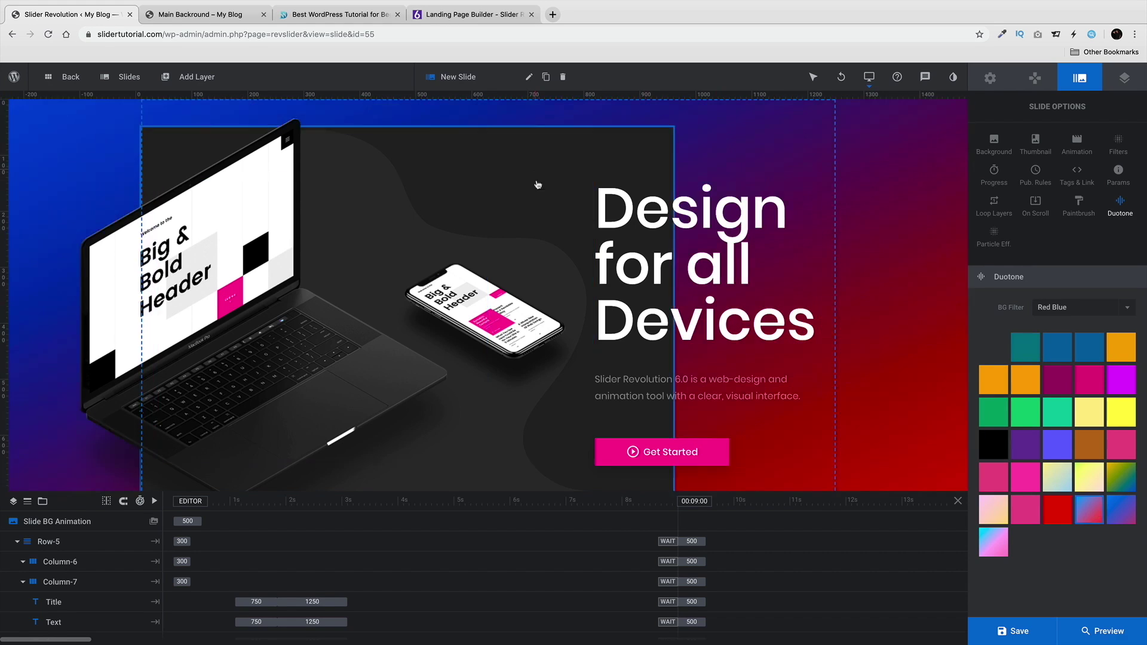
Step: Delete the Shape image layer covering the background and change the slide's Duotone filter to Pink Yellow Light
{"action": "left_click", "coordinate": [531, 156]}
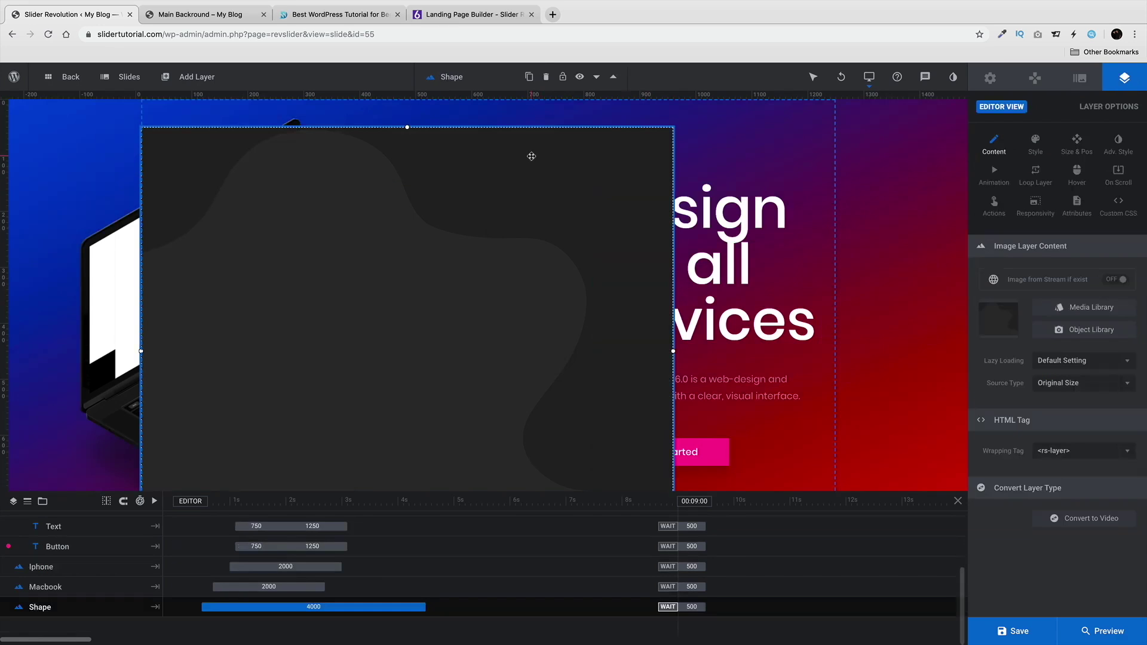
{"action": "key", "text": "Delete"}
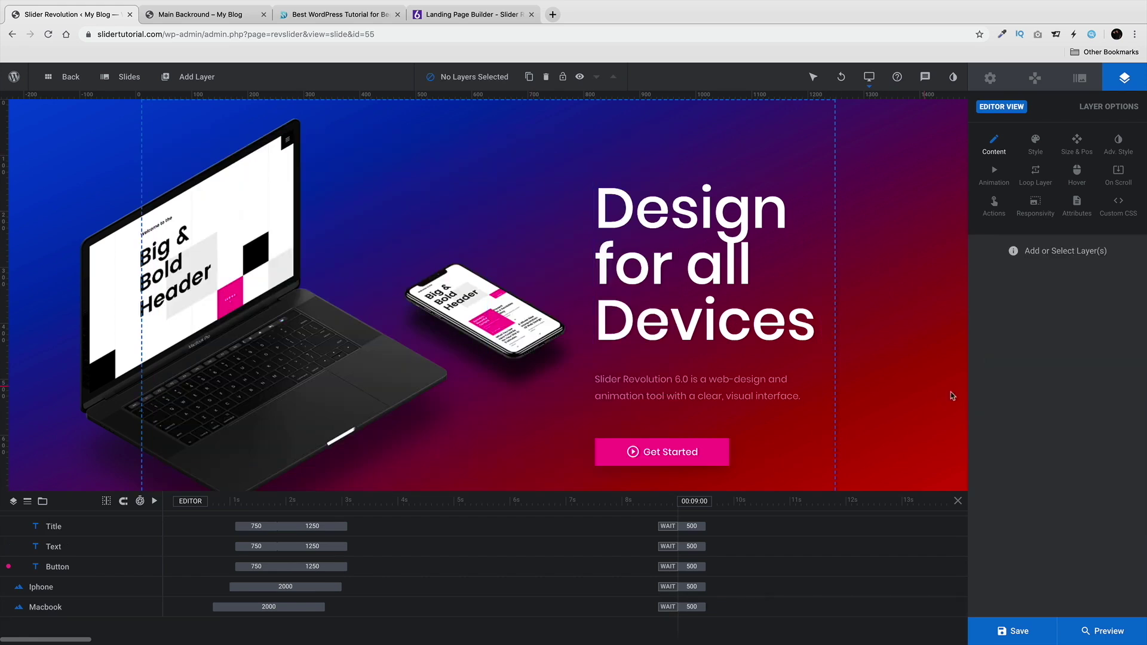
{"action": "left_click", "coordinate": [1079, 78]}
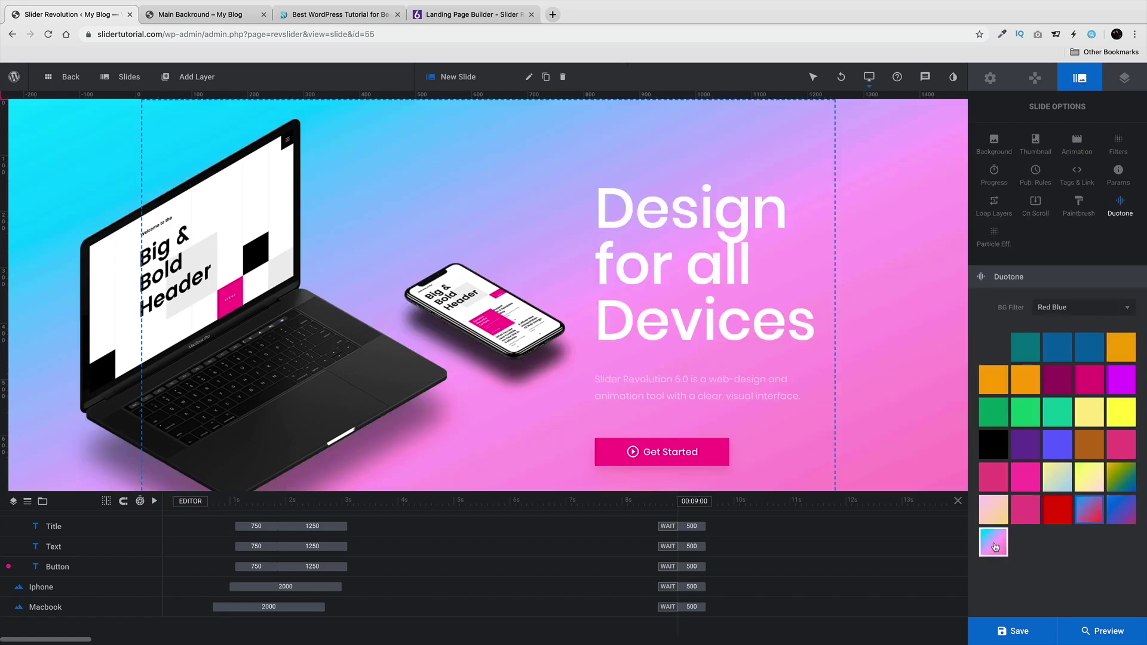
{"action": "left_click", "coordinate": [994, 547]}
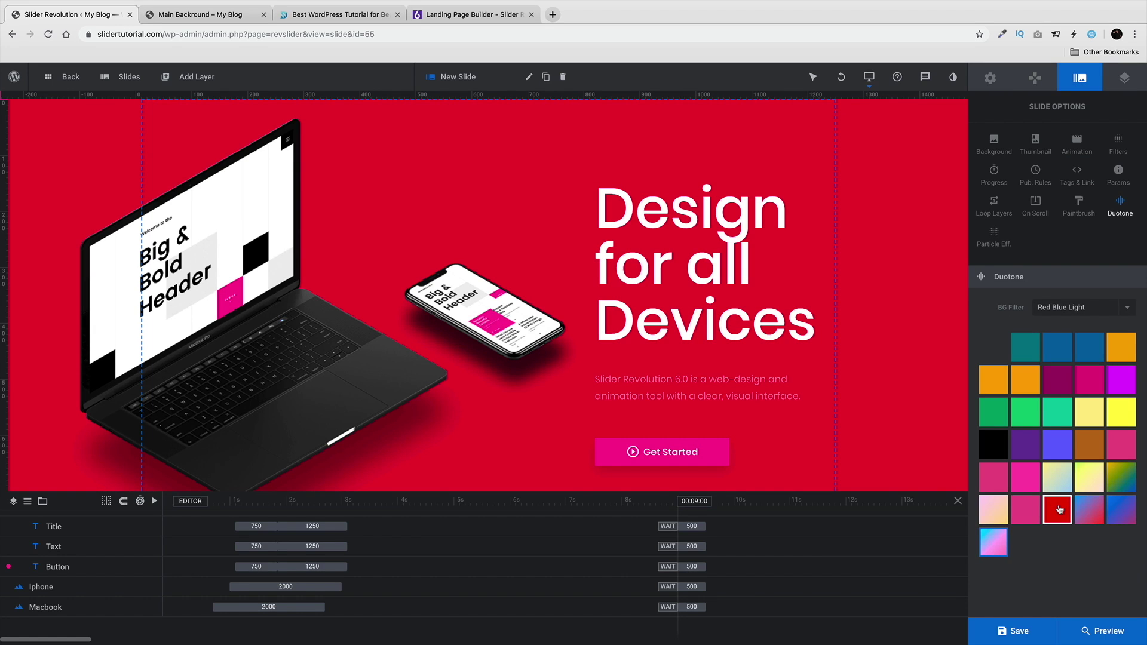
{"action": "left_click", "coordinate": [1060, 509]}
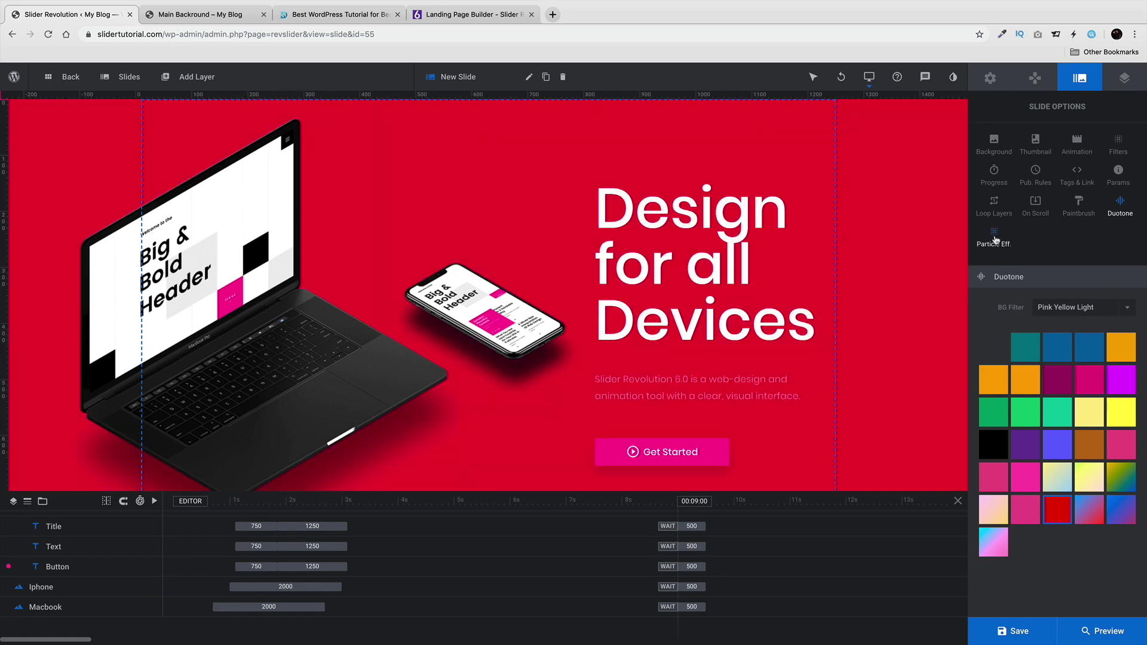
Step: Activate Particle Effects on the slide, review the particle settings and preview the module
{"action": "left_click", "coordinate": [994, 237]}
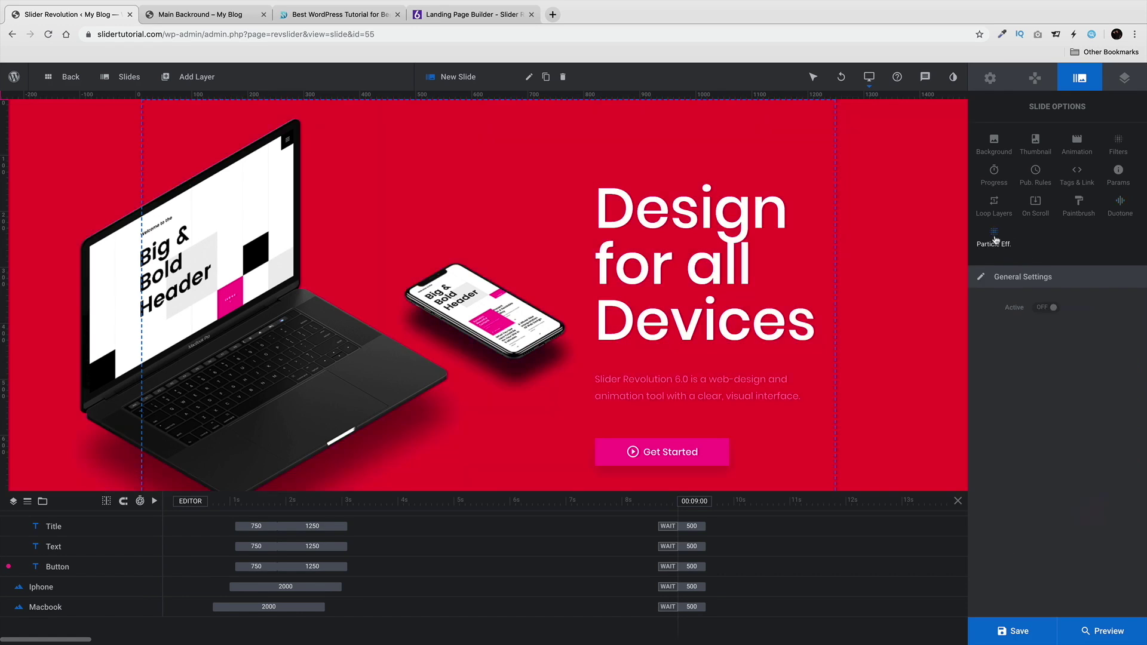
{"action": "left_click", "coordinate": [1043, 308]}
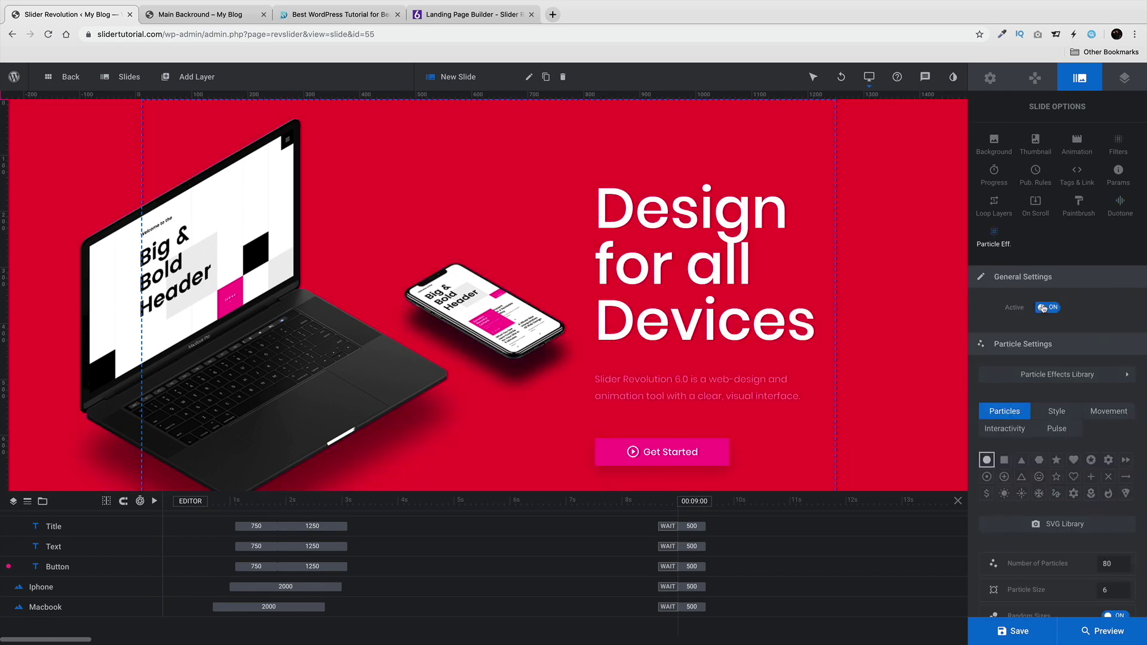
{"action": "left_click", "coordinate": [1055, 412]}
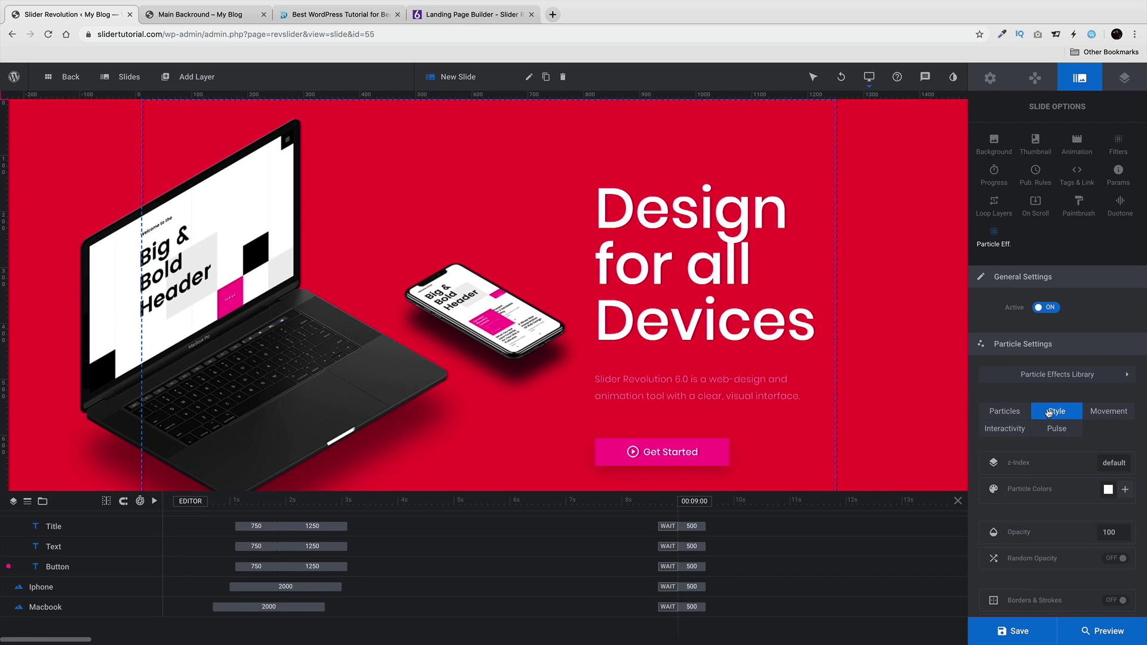
{"action": "left_click", "coordinate": [1018, 411]}
{"action": "scroll", "coordinate": [1009, 460], "scroll_direction": "down", "scroll_amount": 1}
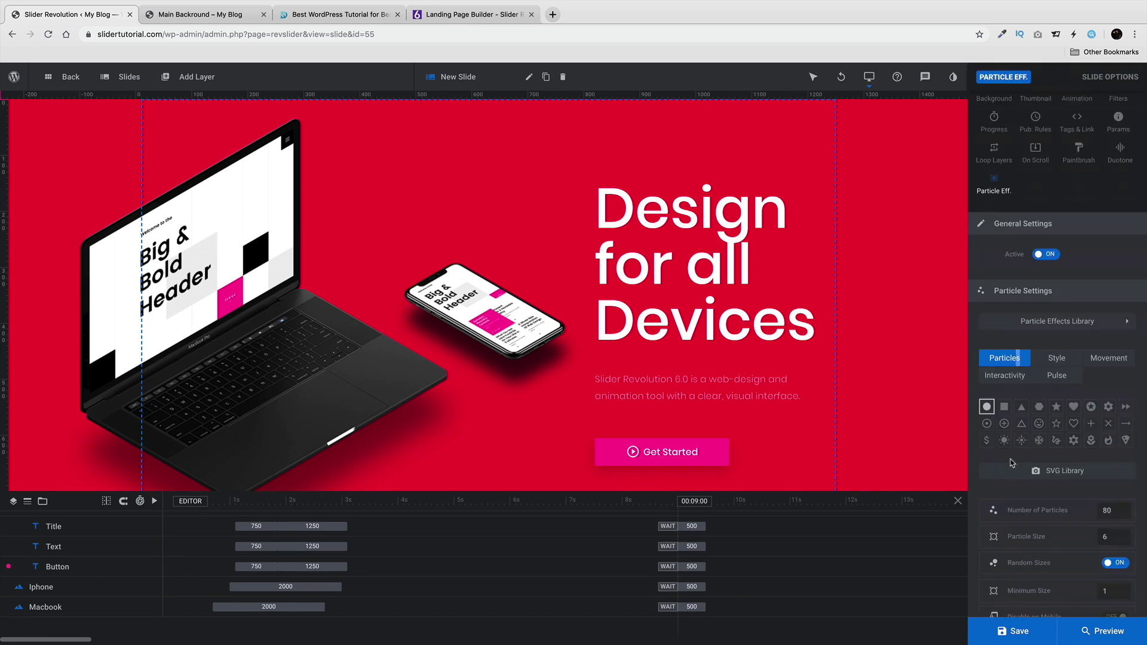
{"action": "scroll", "coordinate": [1048, 557], "scroll_direction": "down", "scroll_amount": 1}
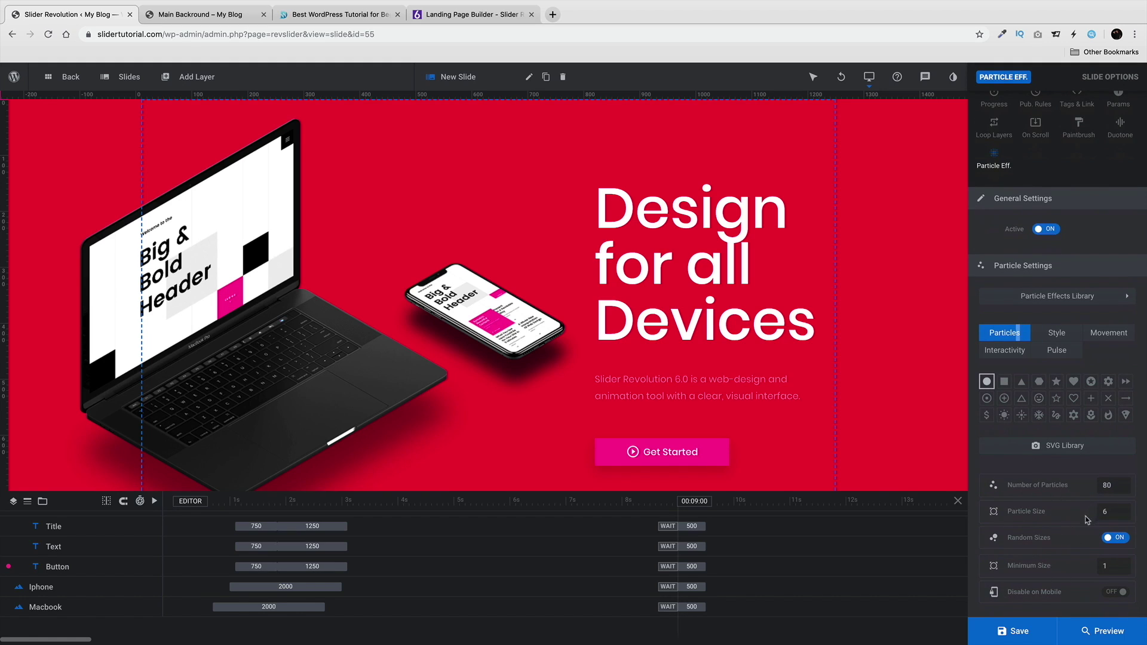
{"action": "left_click", "coordinate": [1106, 633]}
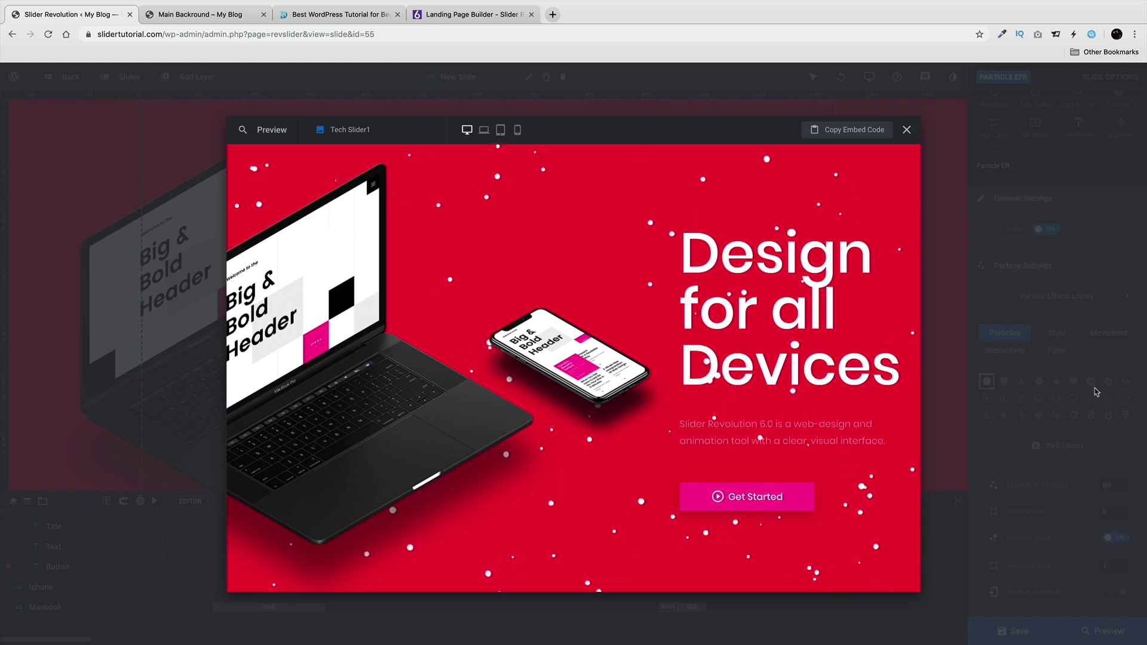
{"action": "left_click", "coordinate": [1041, 380]}
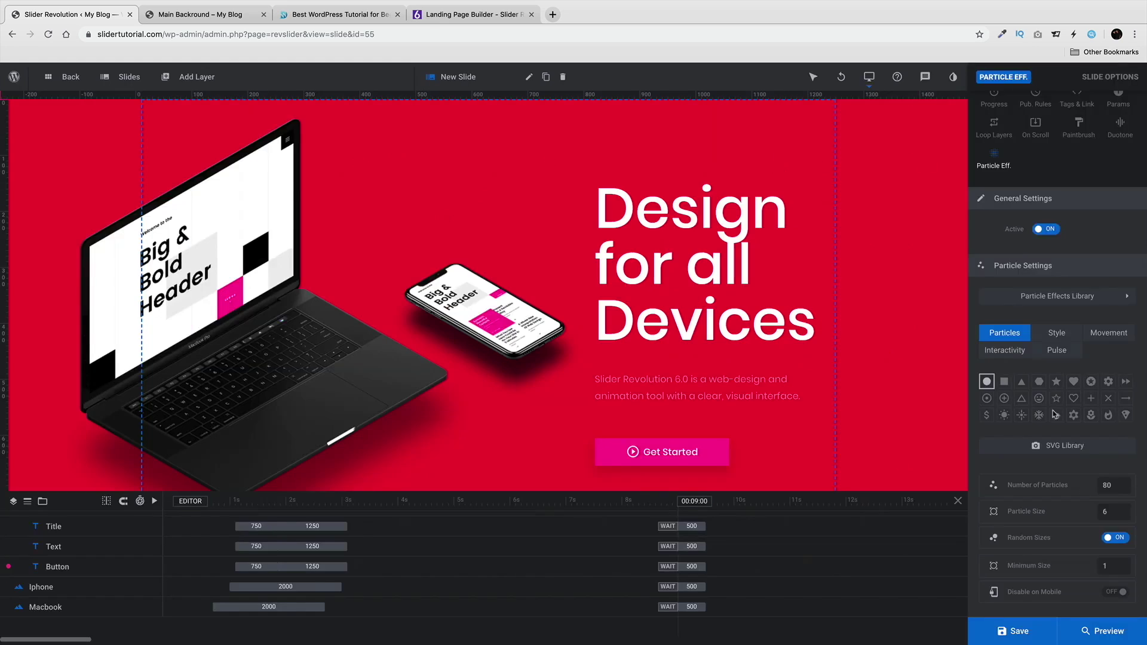
Step: Add the solid heart to the particle shapes, set the particle size to 3px and preview the module
{"action": "left_click", "coordinate": [1074, 381]}
{"action": "left_click", "coordinate": [1111, 514]}
{"action": "type", "text": "3px"}
{"action": "left_click", "coordinate": [1104, 631]}
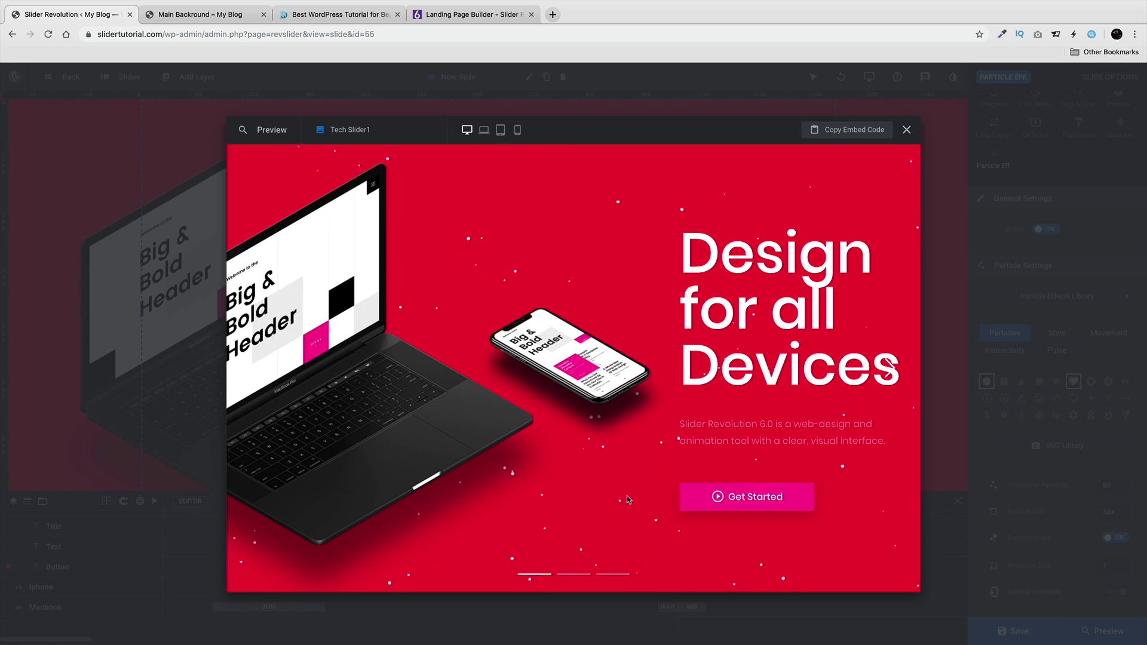
{"action": "left_click", "coordinate": [907, 130]}
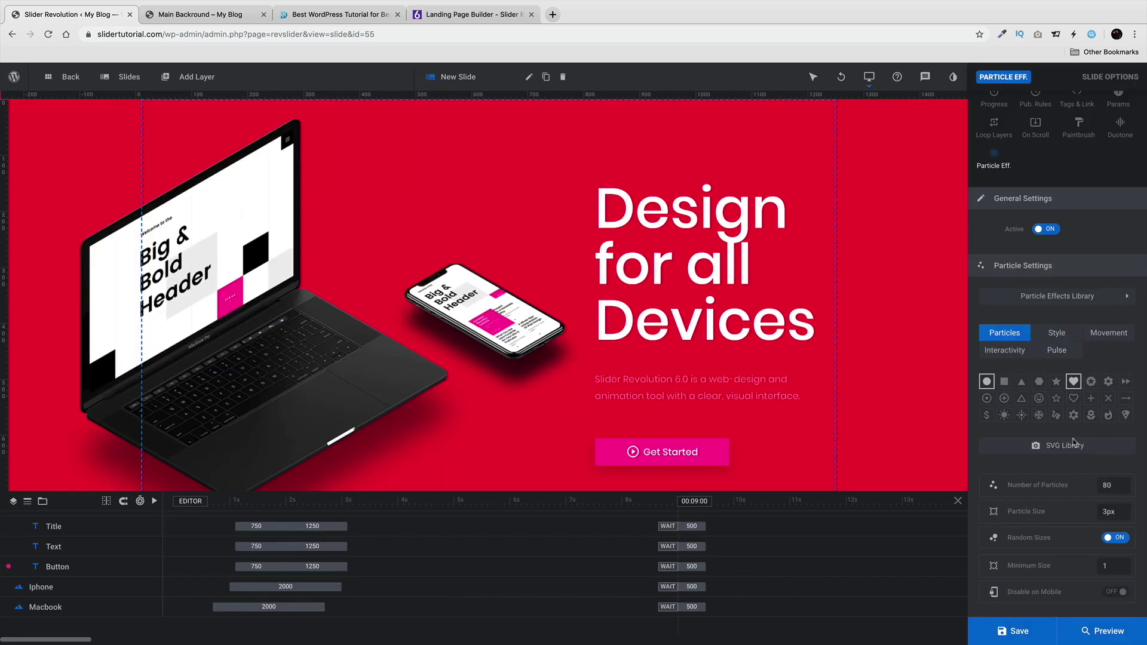
Step: Activate the Paintbrush effect in the slide's options
{"action": "scroll", "coordinate": [1099, 409], "scroll_direction": "up", "scroll_amount": 2}
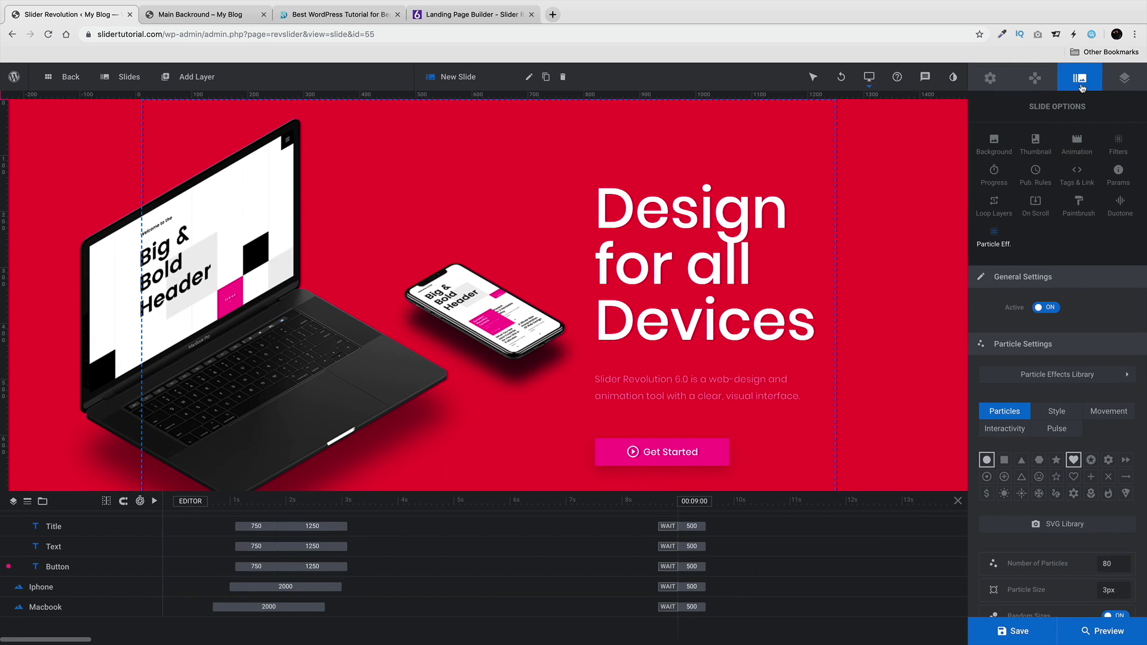
{"action": "left_click", "coordinate": [1084, 208]}
{"action": "left_click", "coordinate": [1044, 309]}
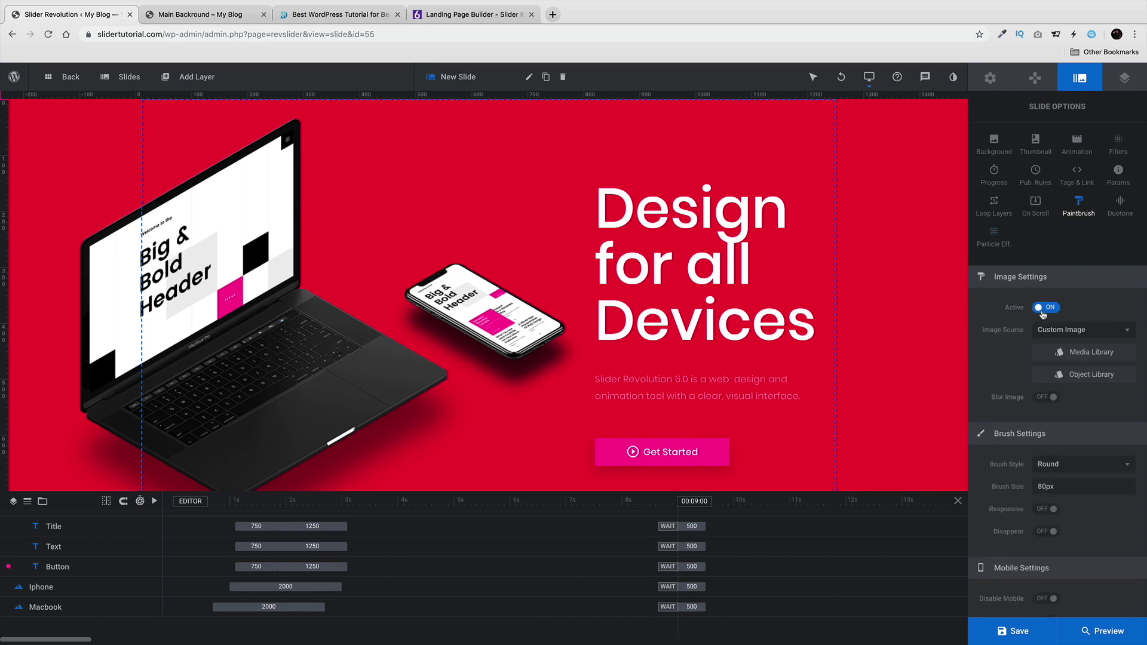
Step: Check the Paintbrush brush styles and try Slide Background as the effect's image source
{"action": "scroll", "coordinate": [1052, 457], "scroll_direction": "down", "scroll_amount": 1}
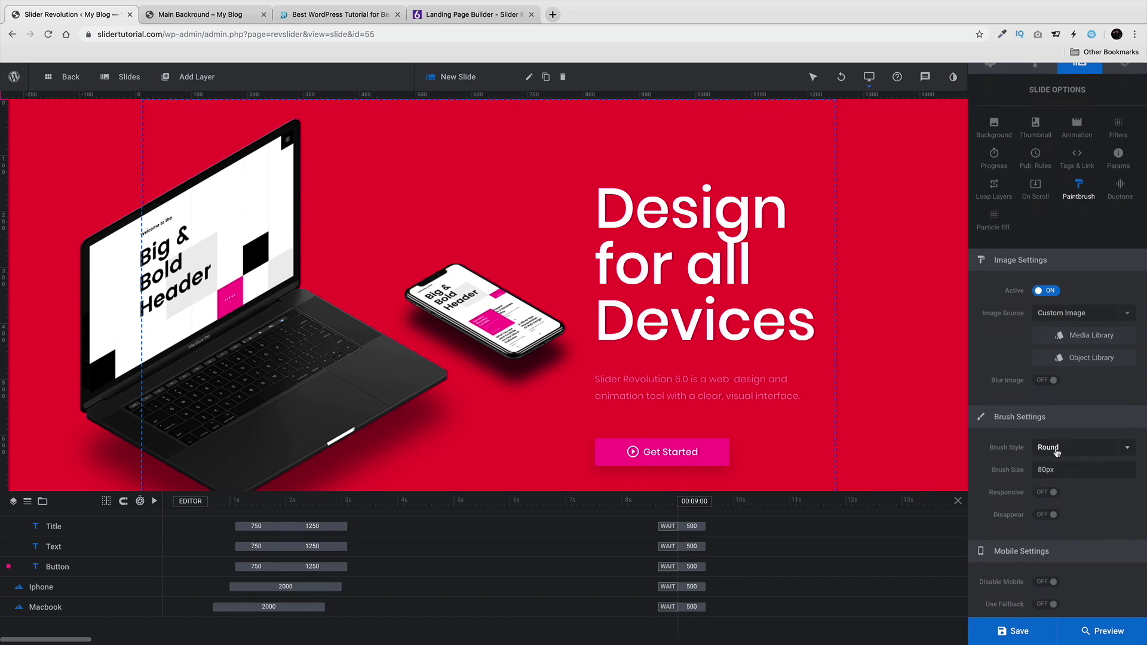
{"action": "scroll", "coordinate": [1094, 471], "scroll_direction": "down", "scroll_amount": 1}
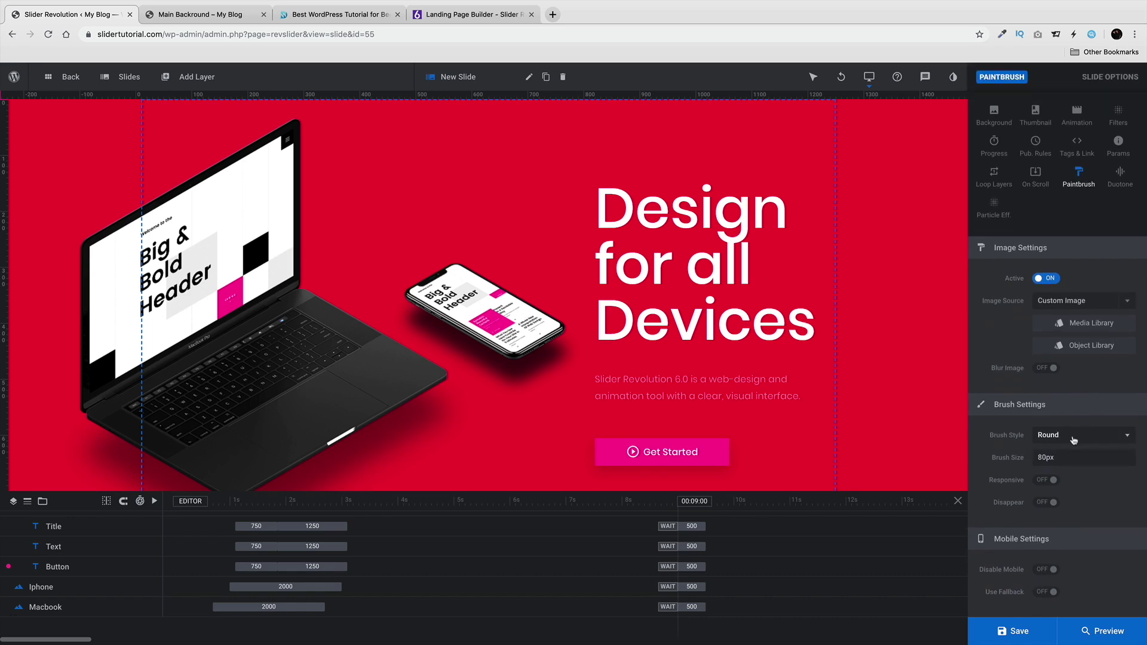
{"action": "left_click", "coordinate": [1074, 440]}
{"action": "left_click", "coordinate": [1084, 464]}
{"action": "left_click", "coordinate": [1083, 458]}
{"action": "left_click", "coordinate": [1081, 305]}
{"action": "left_click", "coordinate": [1083, 341]}
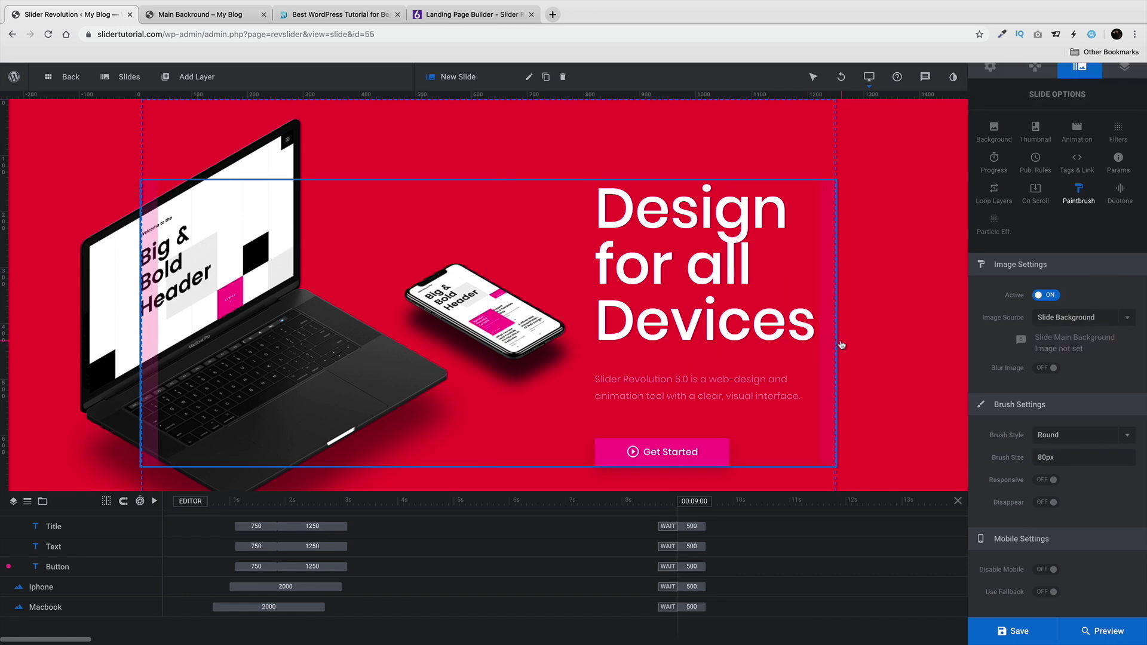
{"action": "left_click", "coordinate": [1060, 323]}
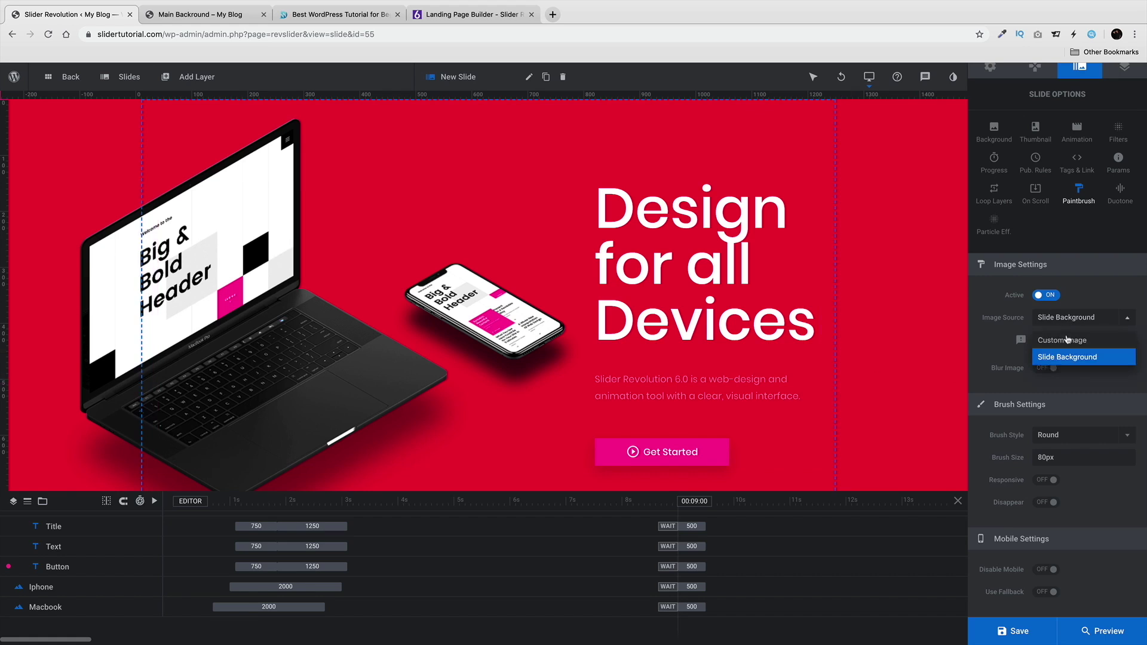
{"action": "left_click", "coordinate": [1075, 338]}
Step: Change the slide's background source type to Image
{"action": "scroll", "coordinate": [295, 585], "scroll_direction": "up", "scroll_amount": 3}
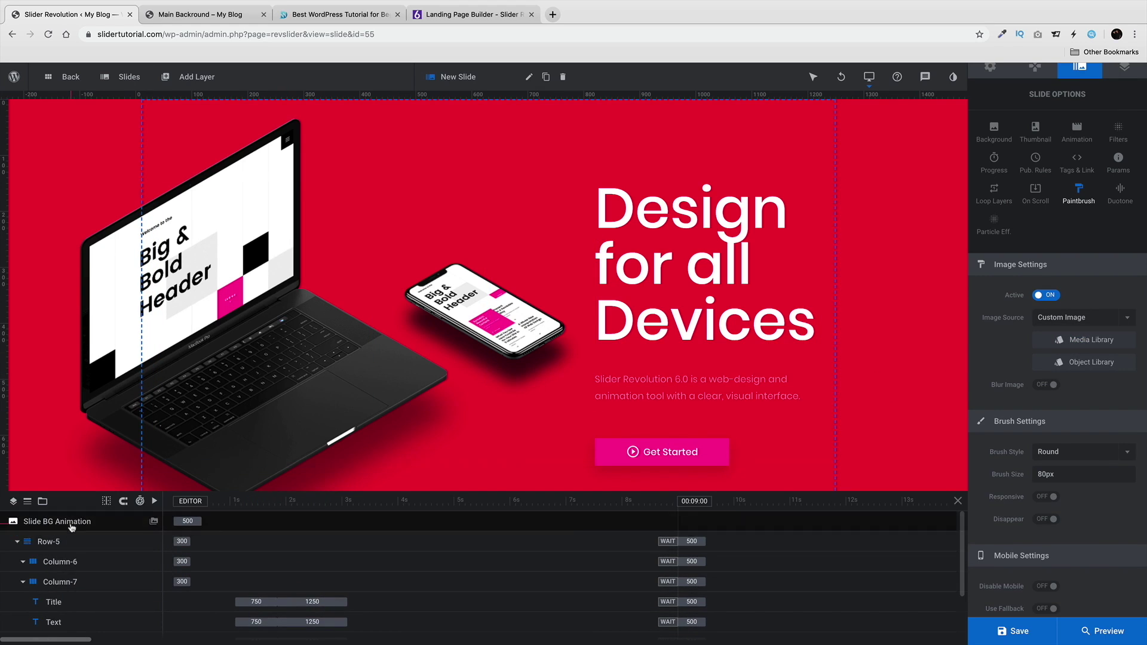
{"action": "scroll", "coordinate": [71, 528], "scroll_direction": "down", "scroll_amount": 3}
{"action": "scroll", "coordinate": [74, 549], "scroll_direction": "up", "scroll_amount": 3}
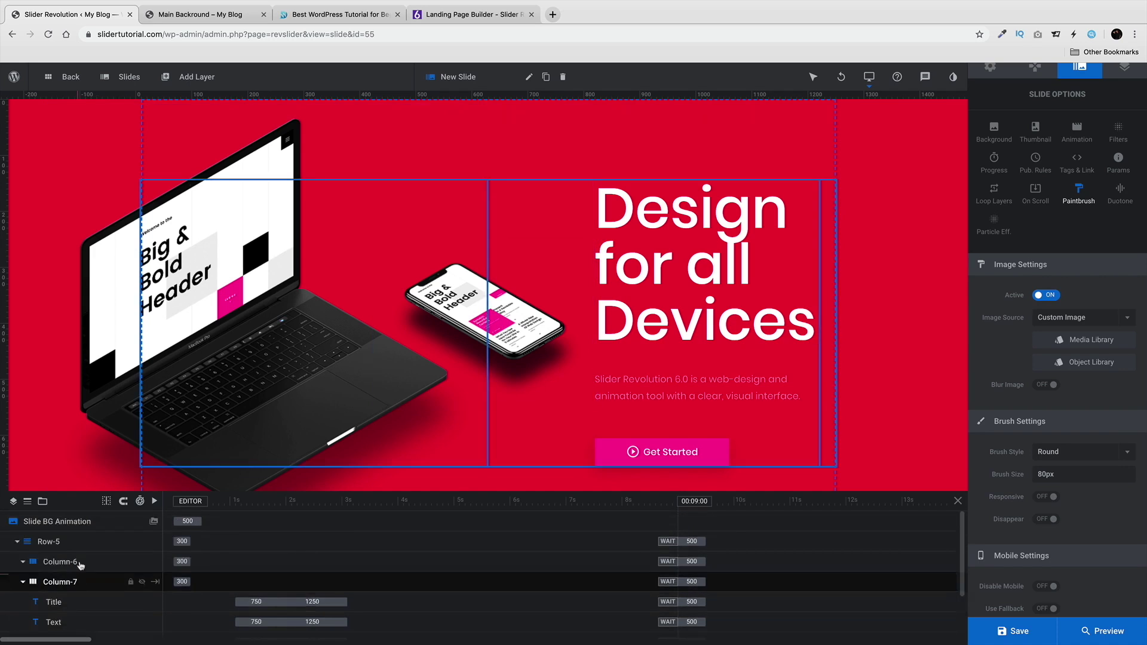
{"action": "left_click", "coordinate": [74, 523]}
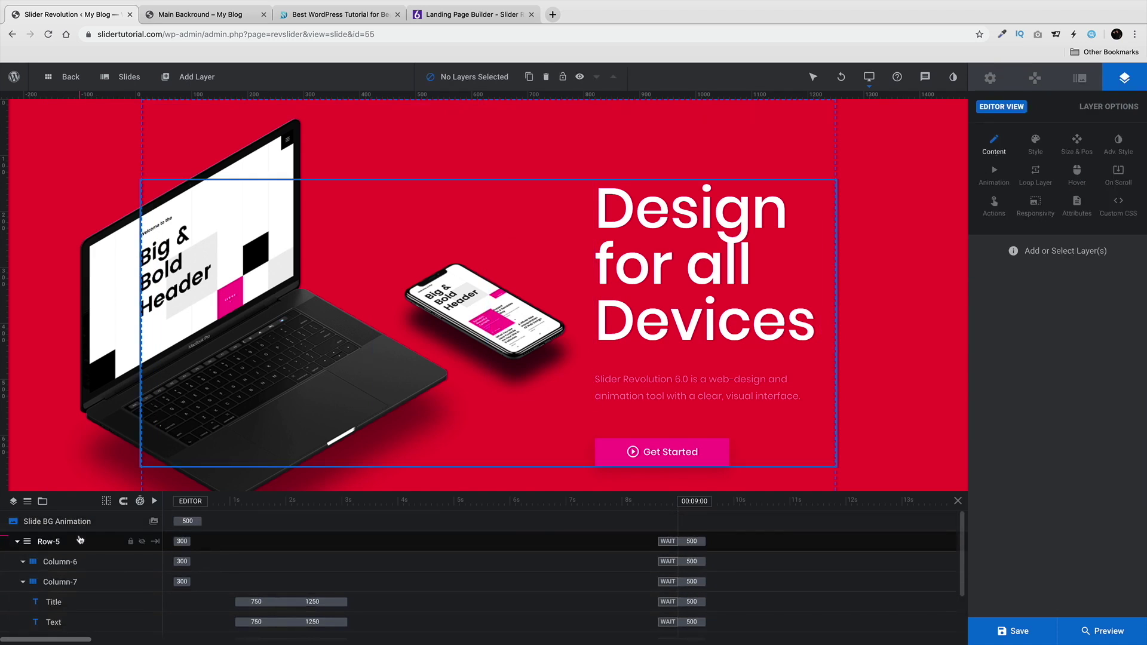
{"action": "left_click", "coordinate": [1081, 81]}
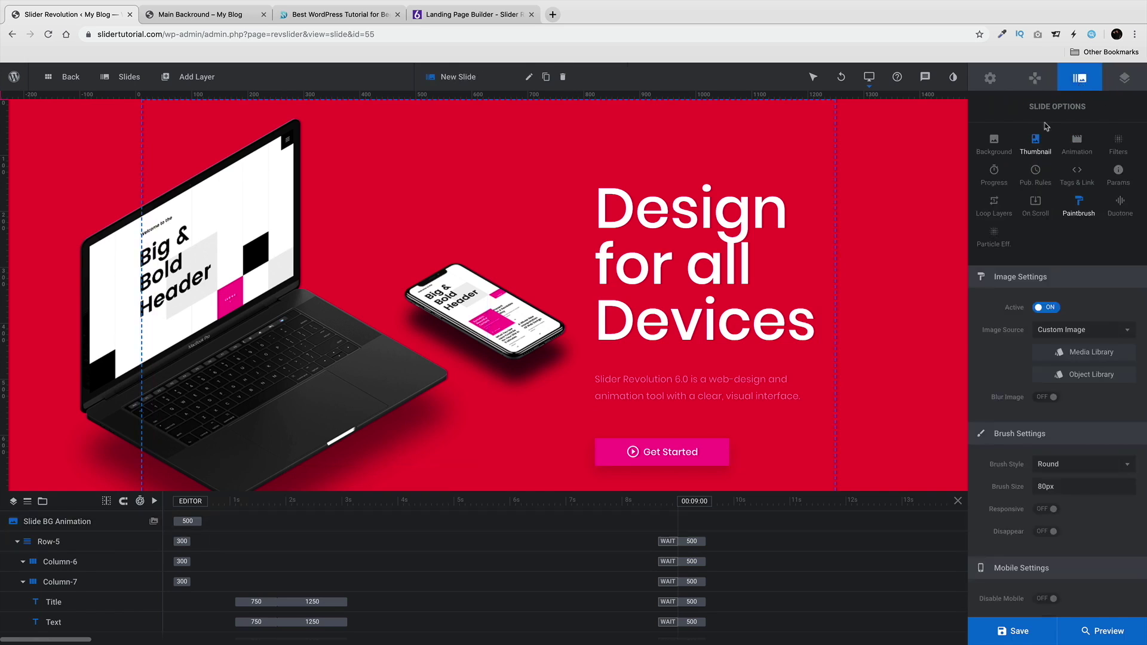
{"action": "left_click", "coordinate": [995, 146]}
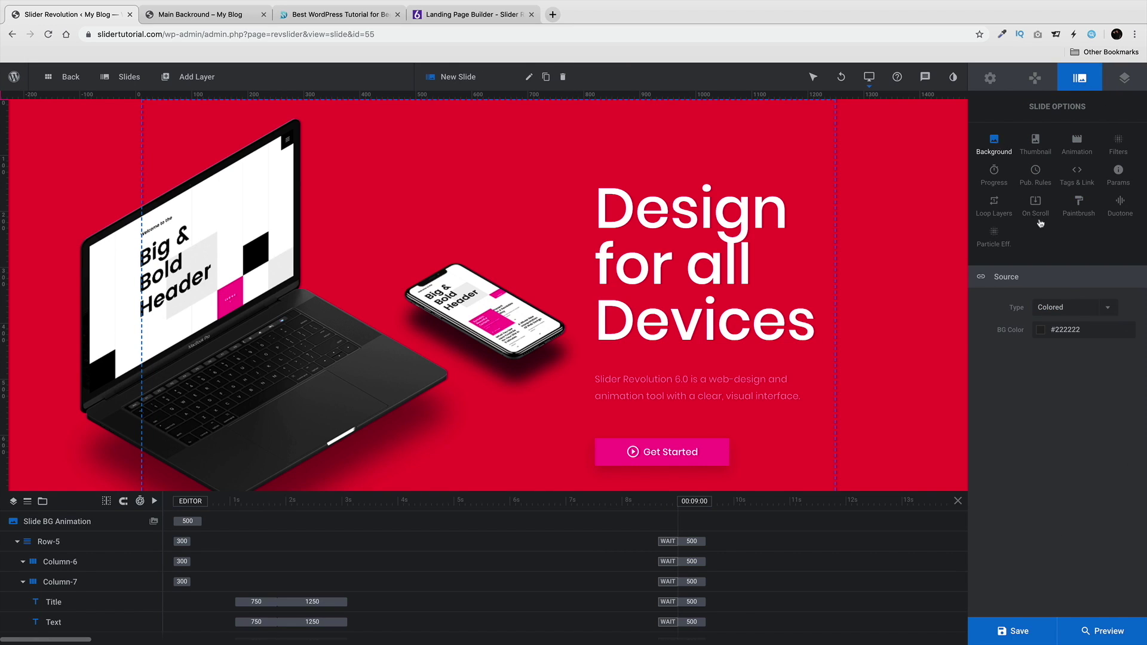
{"action": "left_click", "coordinate": [1075, 312]}
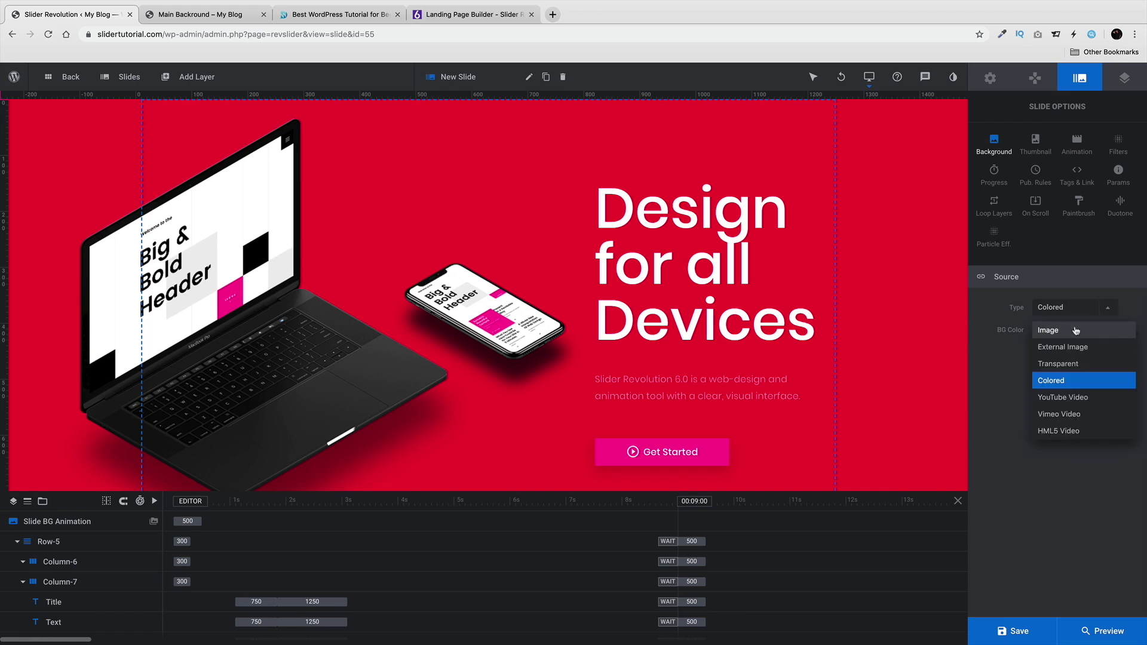
{"action": "left_click", "coordinate": [1076, 329]}
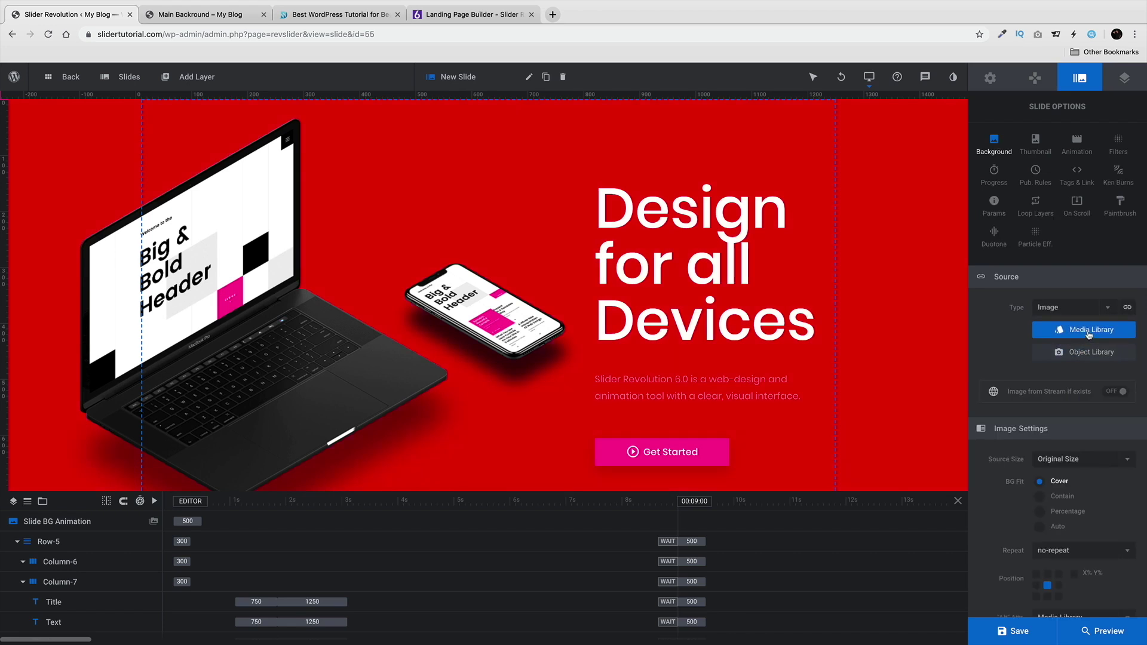
Step: Insert apple_shapebg1.jpg from the media library as the slide's background image
{"action": "left_click", "coordinate": [1088, 332]}
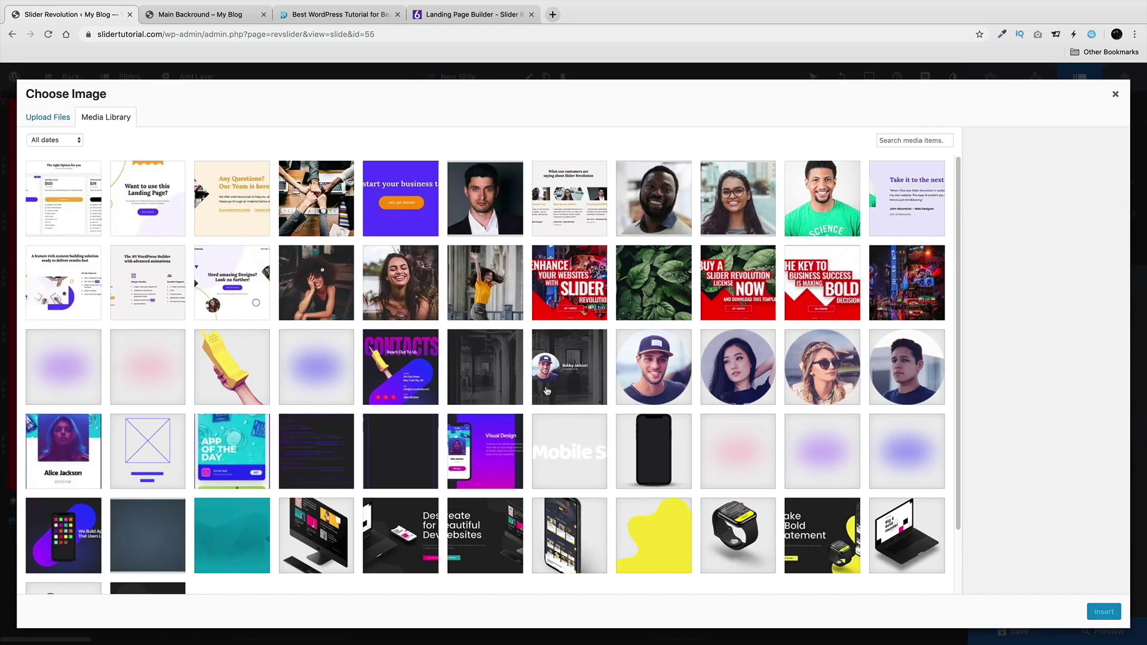
{"action": "scroll", "coordinate": [340, 429], "scroll_direction": "down", "scroll_amount": 2}
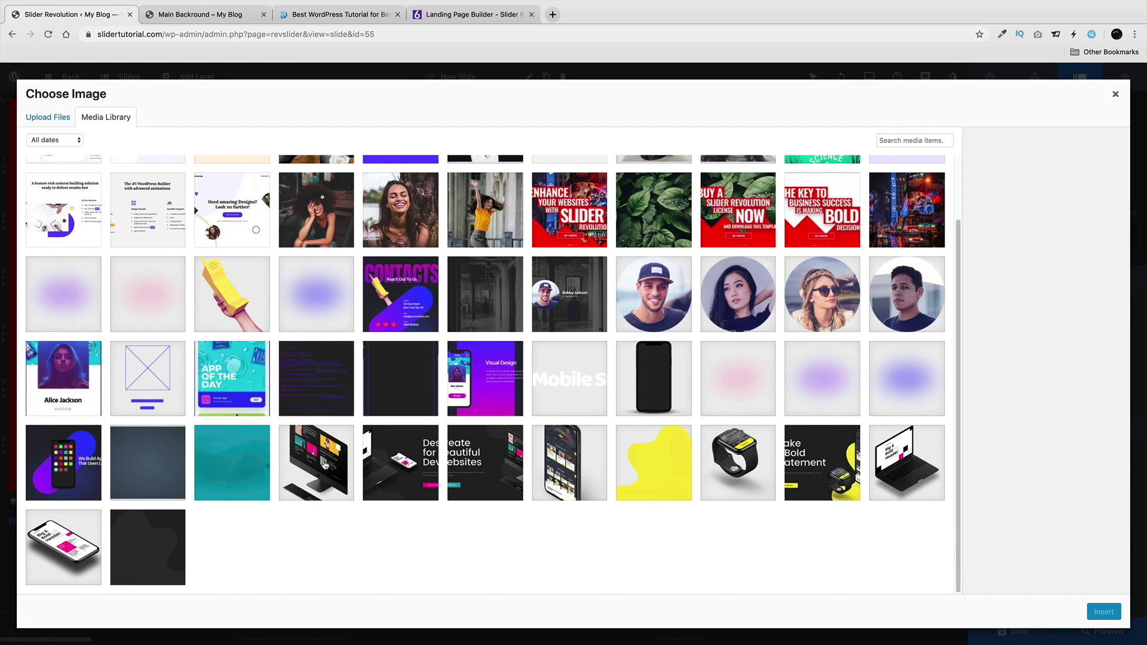
{"action": "left_click", "coordinate": [139, 542]}
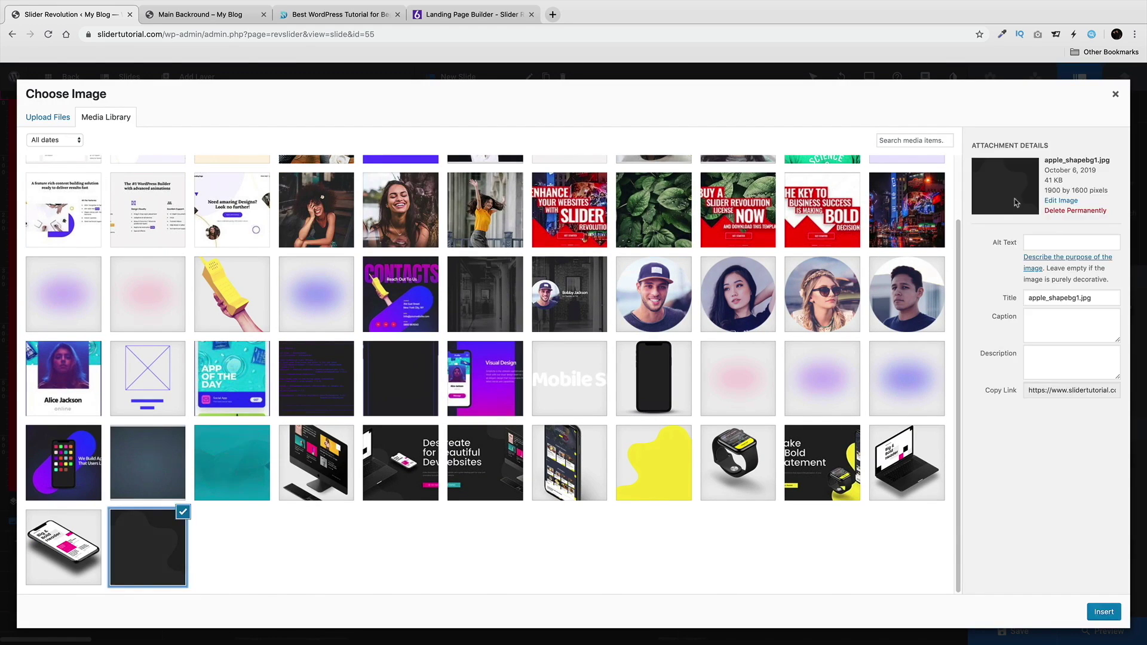
{"action": "left_click", "coordinate": [1106, 613]}
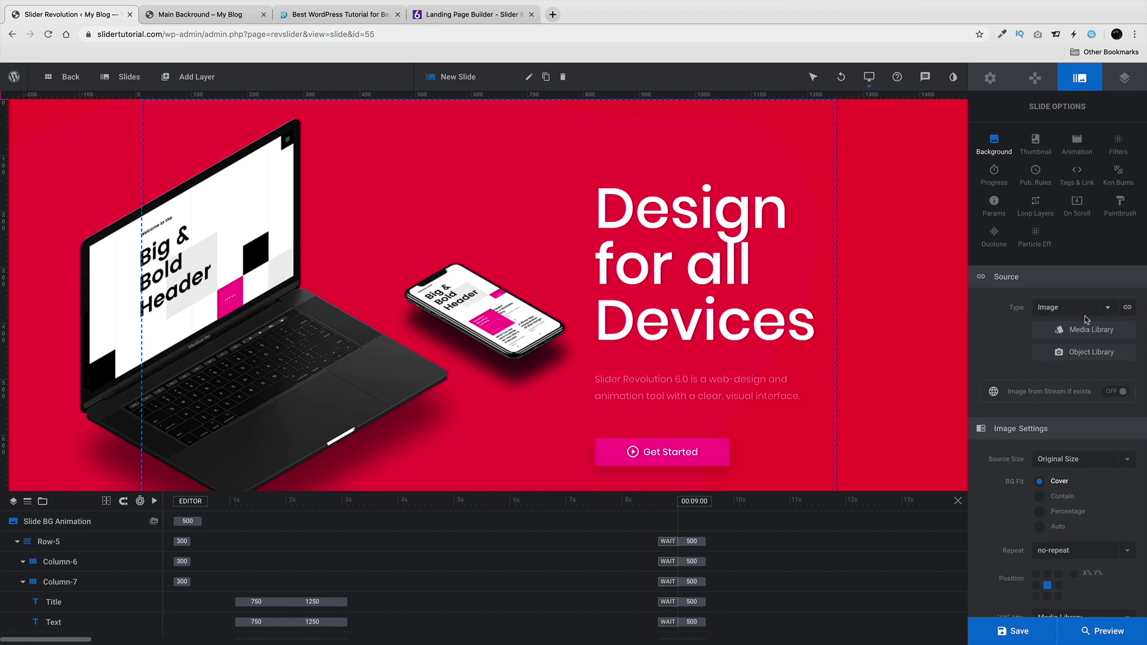
Step: Review the slide's Paintbrush settings, save the slide and reload the live Main Backround page to check it
{"action": "left_click", "coordinate": [1120, 206]}
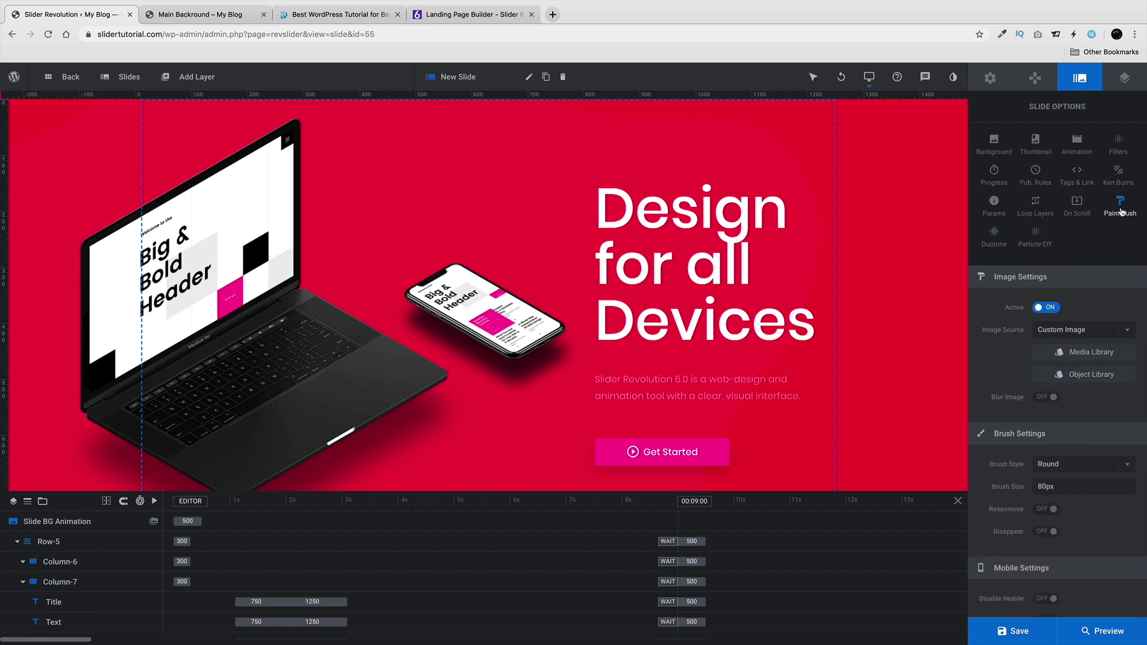
{"action": "scroll", "coordinate": [1052, 437], "scroll_direction": "down", "scroll_amount": 1}
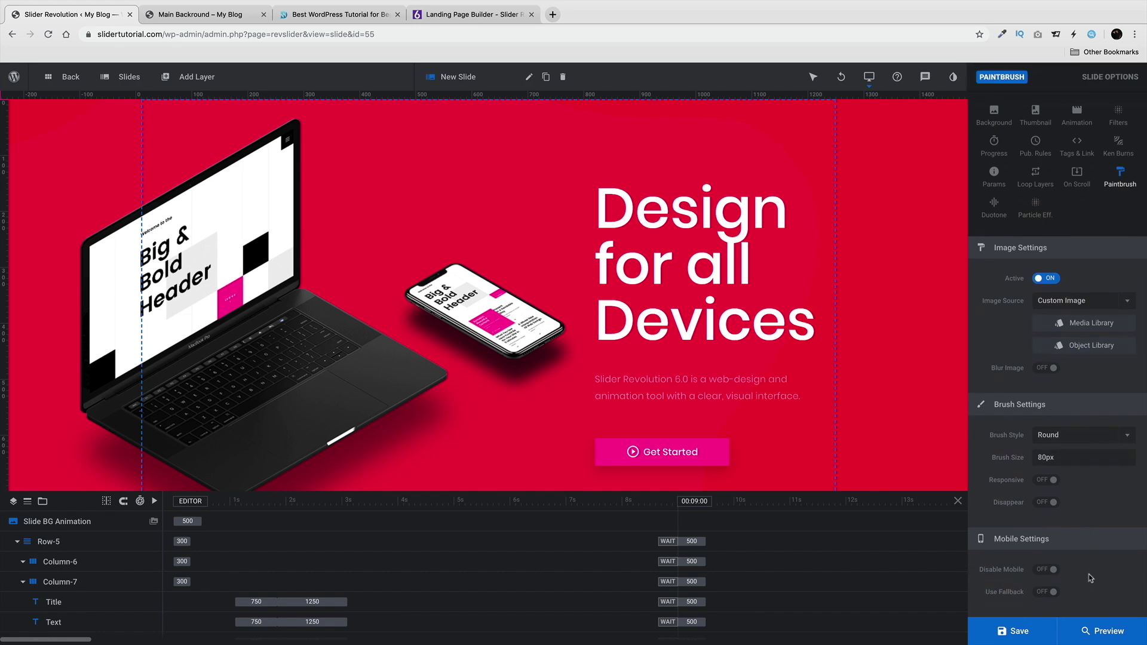
{"action": "left_click", "coordinate": [1024, 638]}
{"action": "left_click", "coordinate": [203, 18]}
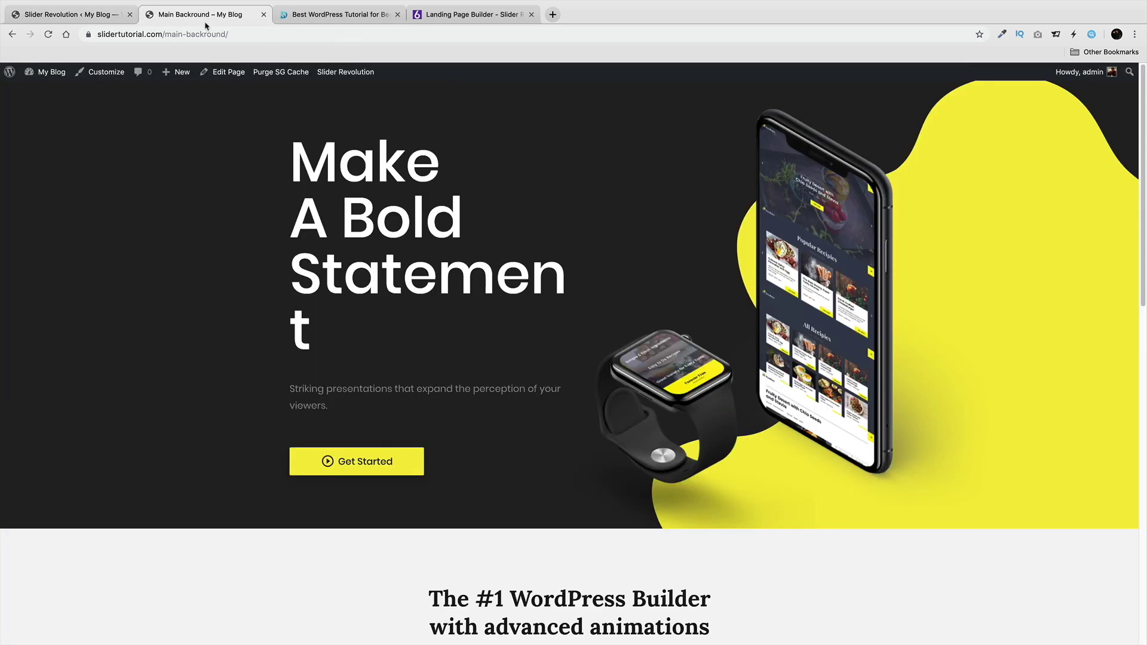
{"action": "left_click", "coordinate": [47, 35]}
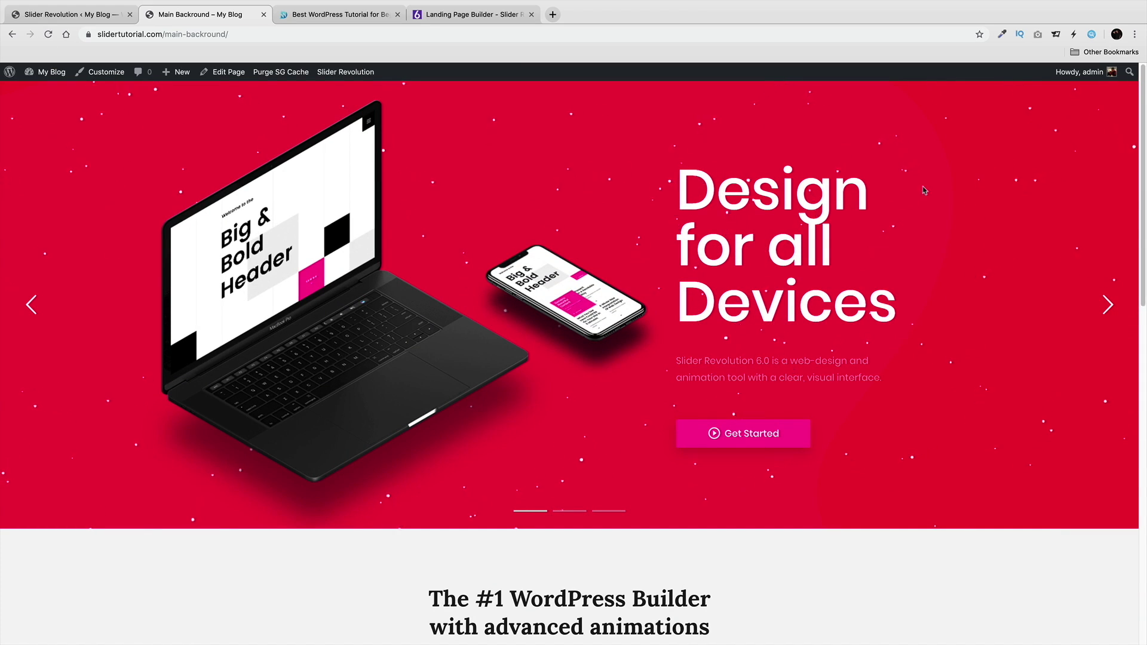
Step: Return to the slide editor and change the slide's Duotone filter to Red Blue Light
{"action": "left_click", "coordinate": [100, 20]}
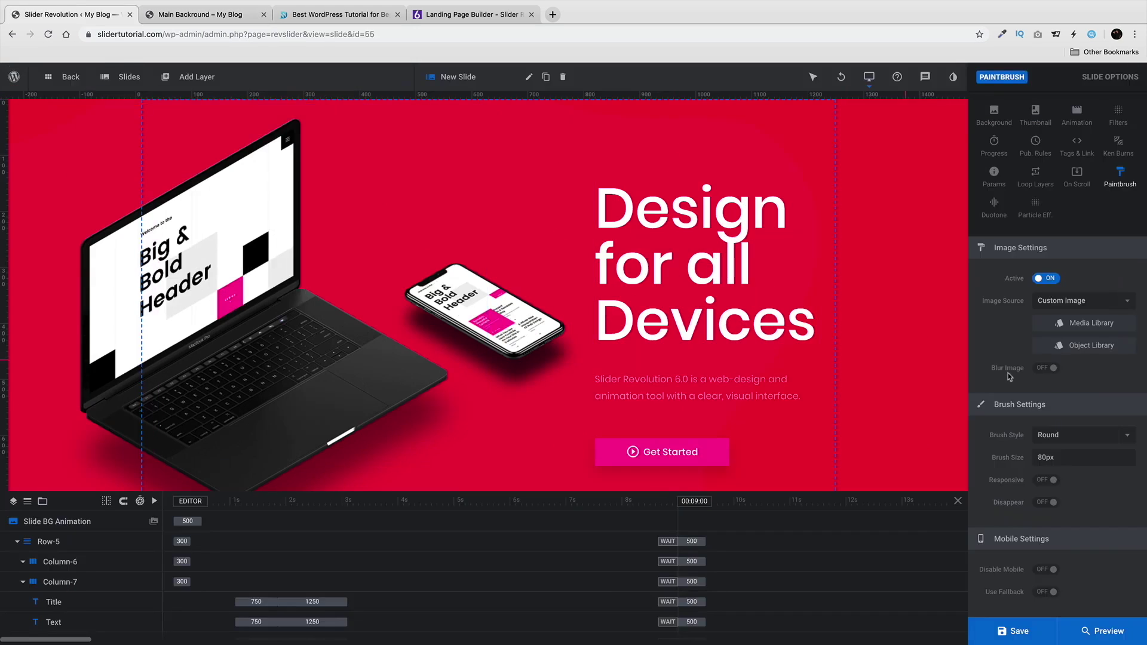
{"action": "left_click", "coordinate": [994, 207]}
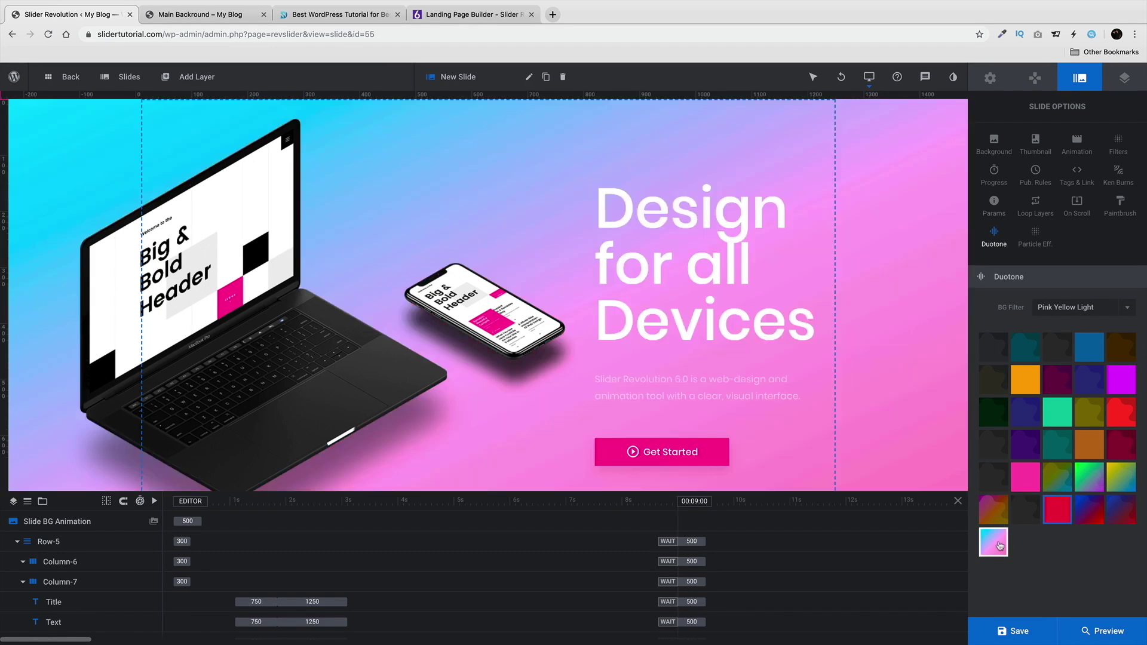
{"action": "left_click", "coordinate": [993, 542]}
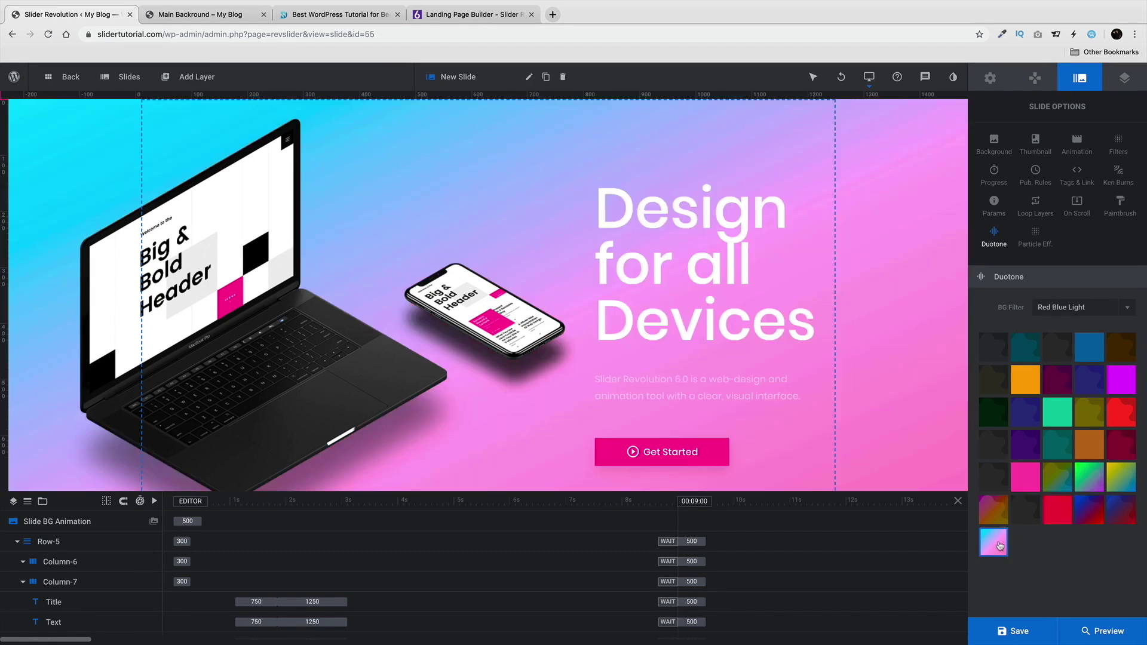
Step: Set the Paintbrush image source to Slide Background
{"action": "left_click", "coordinate": [1119, 207]}
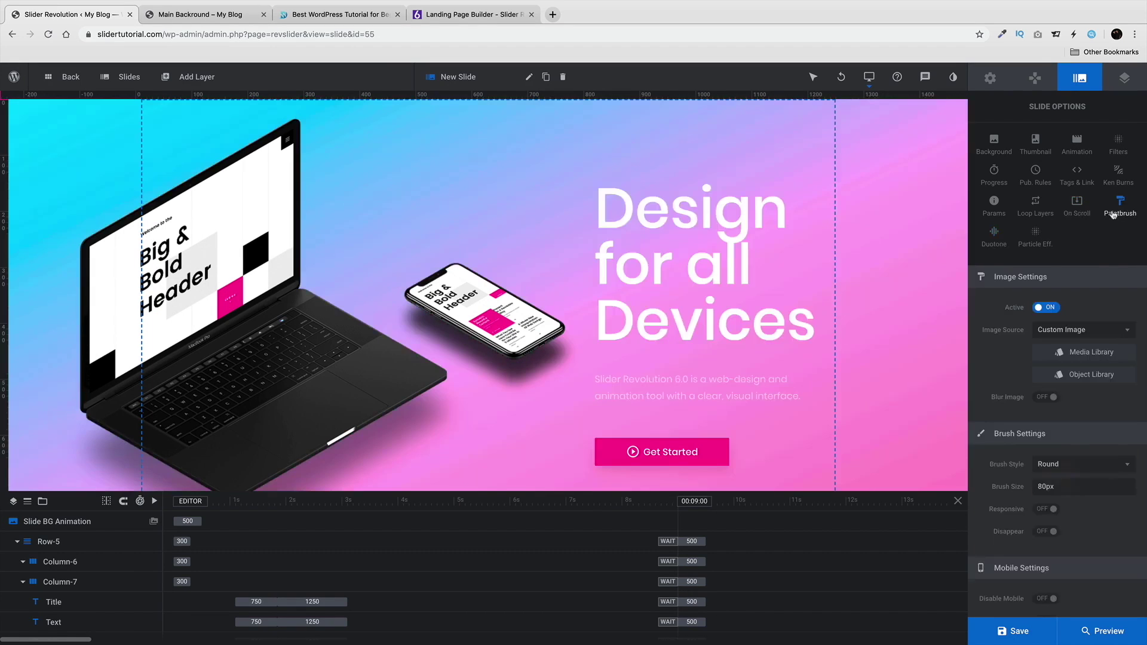
{"action": "left_click", "coordinate": [1091, 330]}
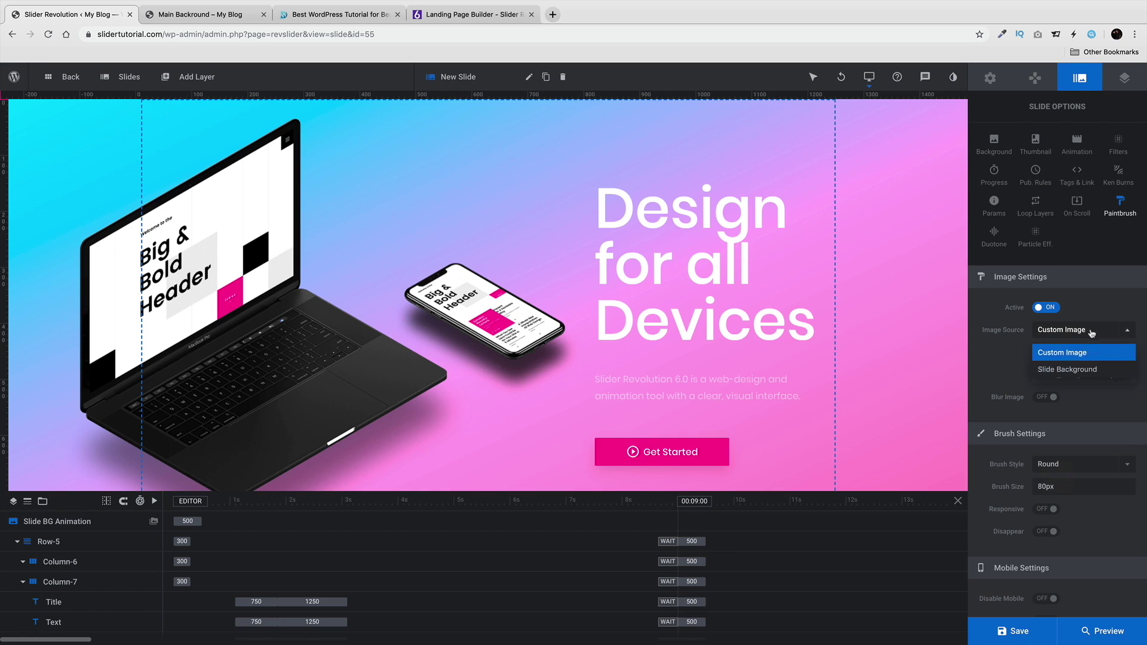
{"action": "left_click", "coordinate": [1092, 369]}
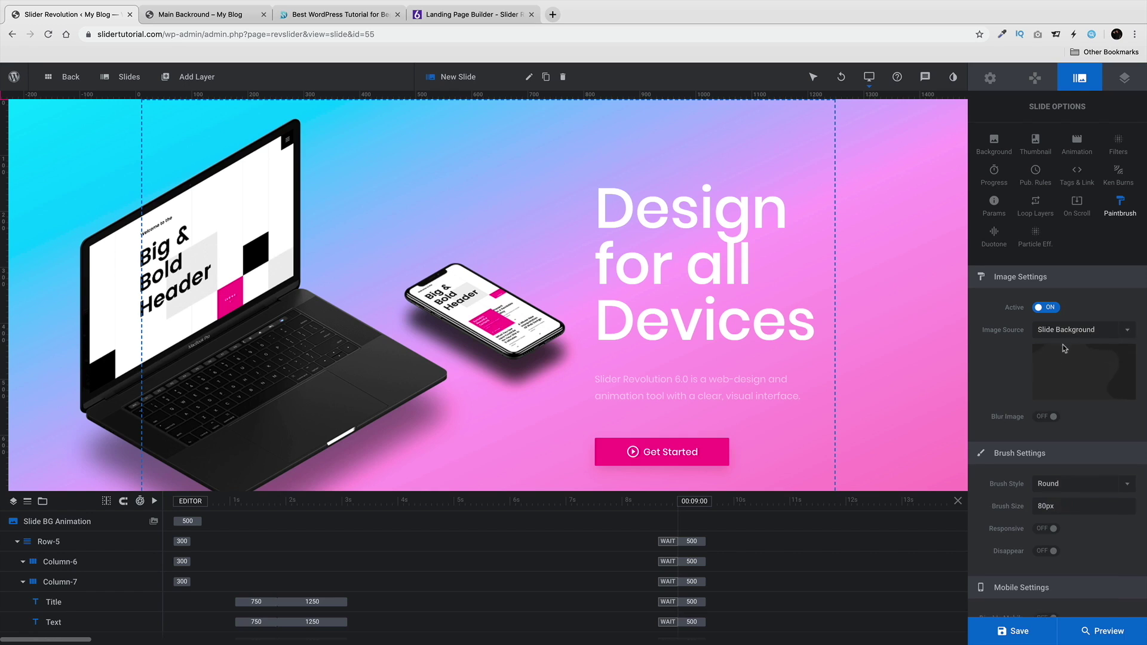
Step: Save the slide and reload the live Main Backround page to test the Paintbrush effect
{"action": "scroll", "coordinate": [1037, 424], "scroll_direction": "down", "scroll_amount": 2}
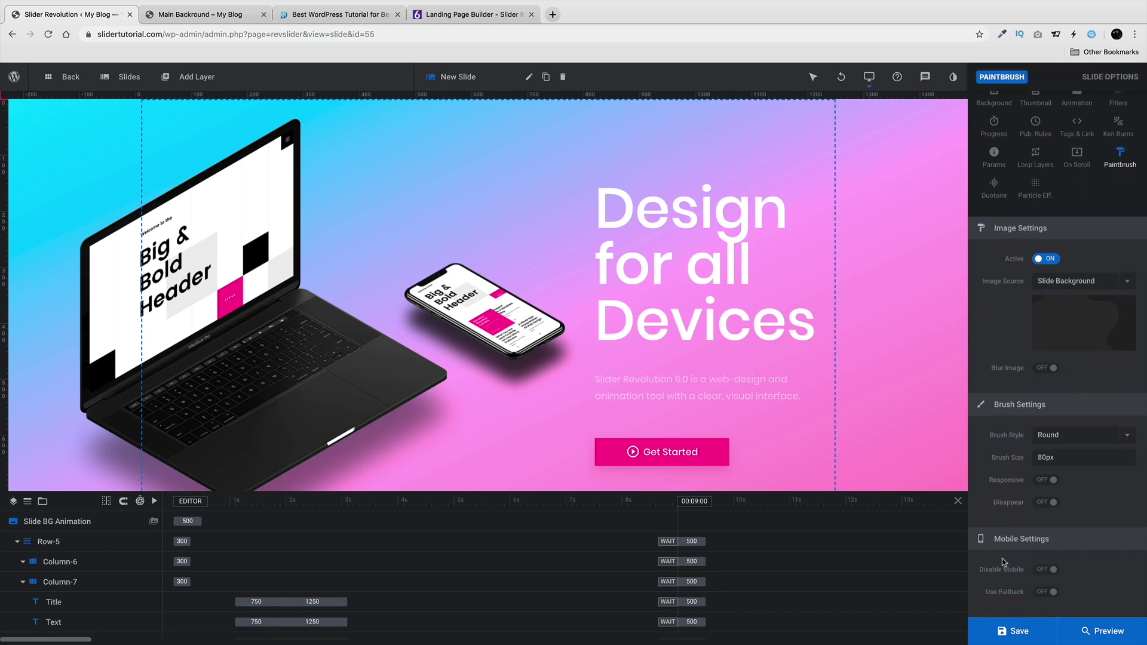
{"action": "left_click", "coordinate": [1016, 631]}
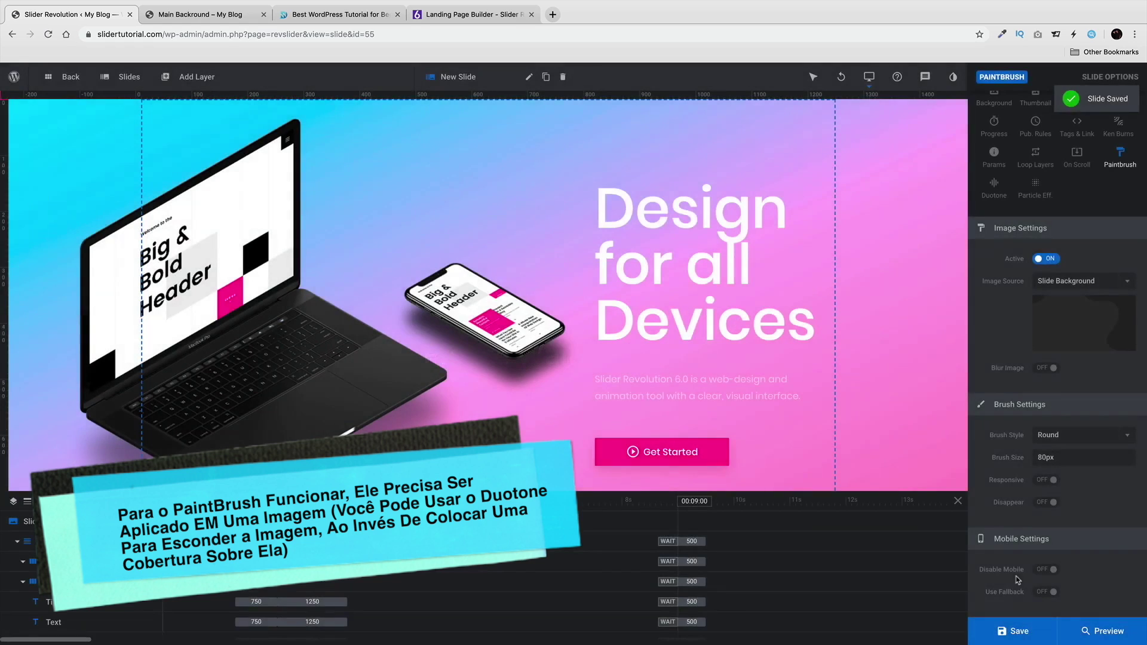
{"action": "left_click", "coordinate": [197, 14]}
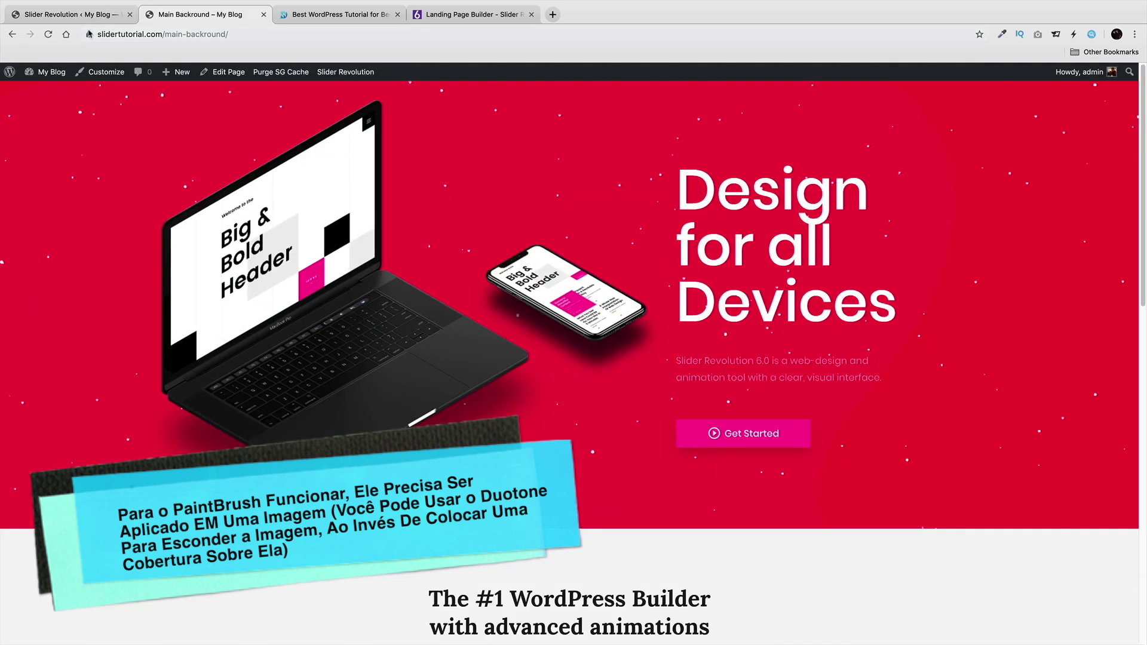
{"action": "left_click", "coordinate": [46, 36]}
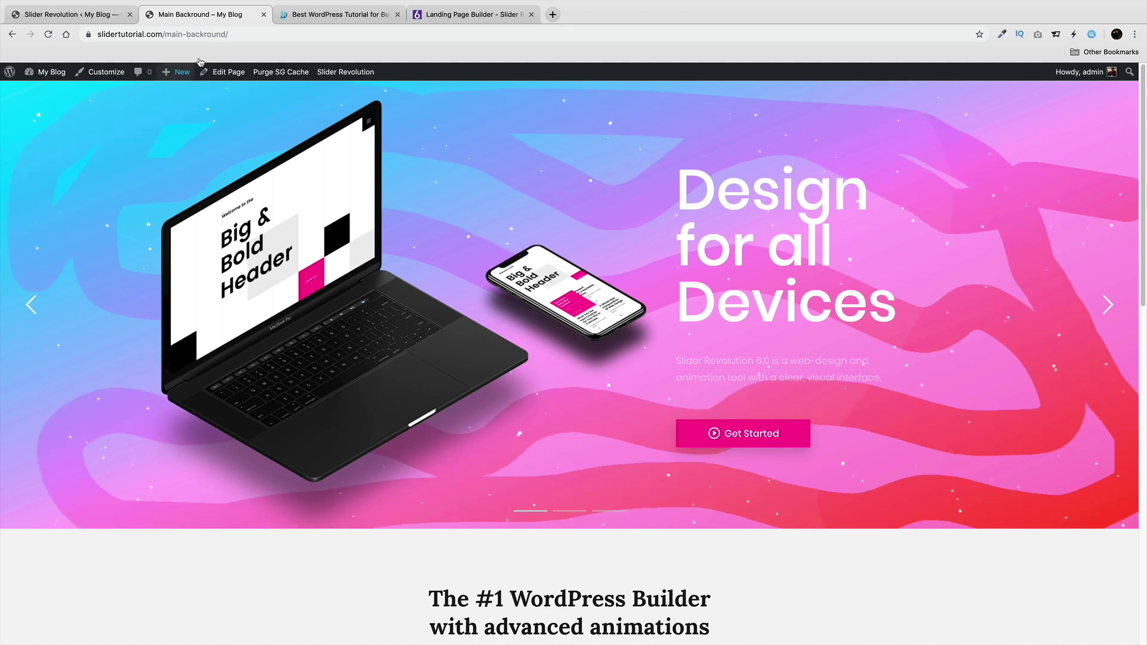
Step: Back in the slide editor, review the Paintbrush image source, the background source and the Duotone filter settings
{"action": "left_click", "coordinate": [71, 15]}
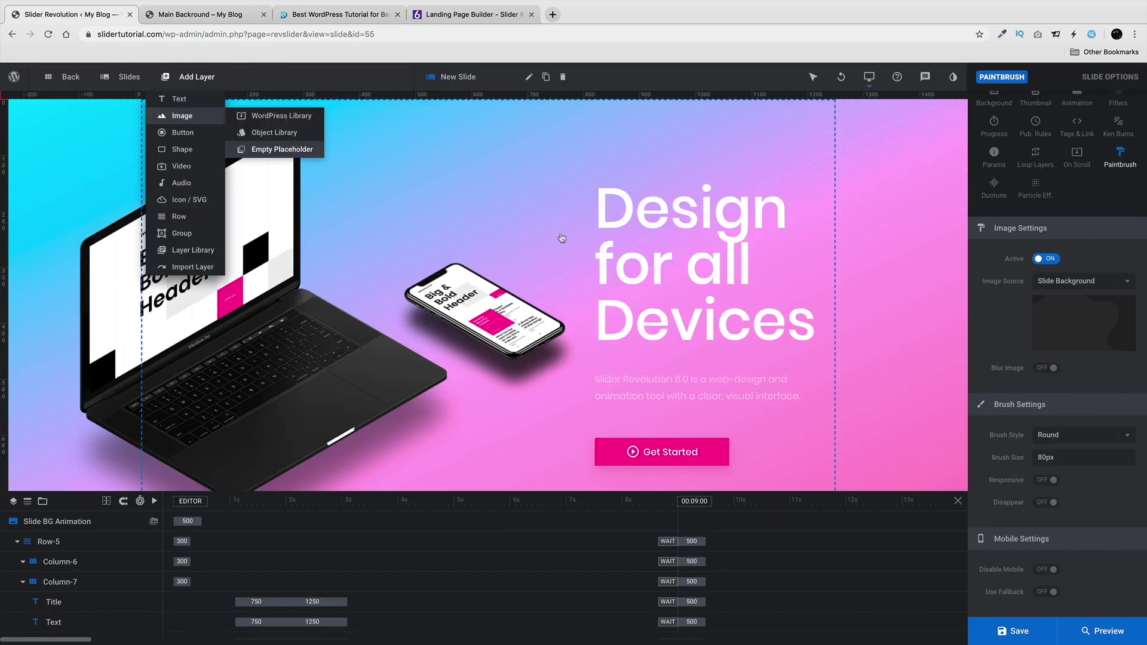
{"action": "left_click", "coordinate": [1069, 281]}
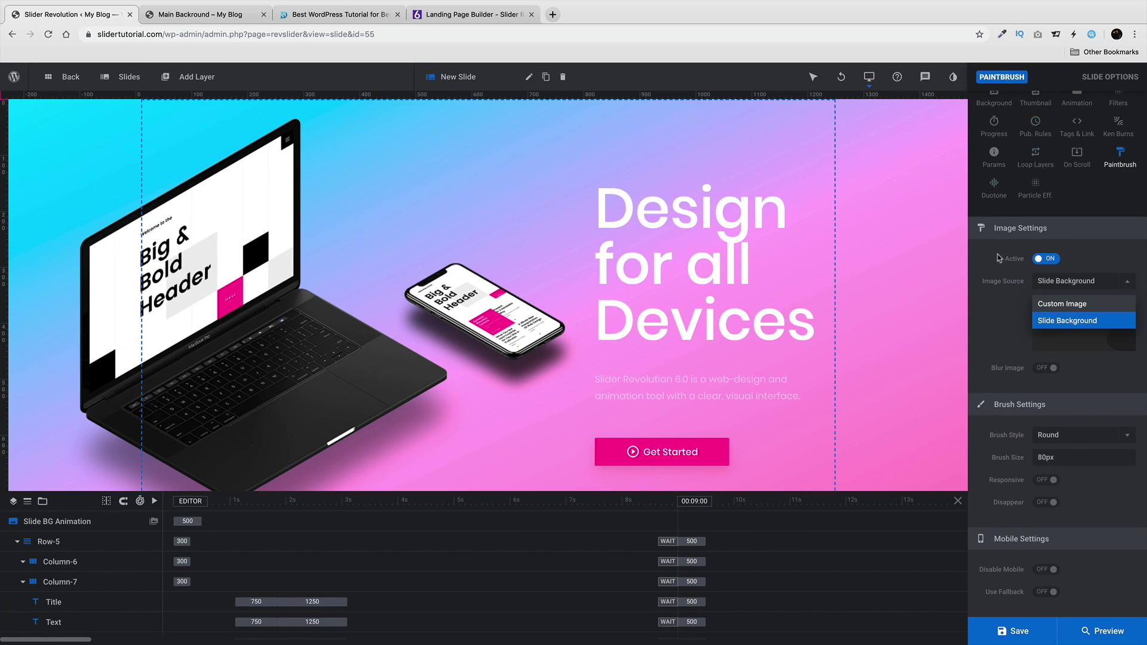
{"action": "scroll", "coordinate": [1037, 179], "scroll_direction": "up", "scroll_amount": 2}
{"action": "left_click", "coordinate": [1001, 148]}
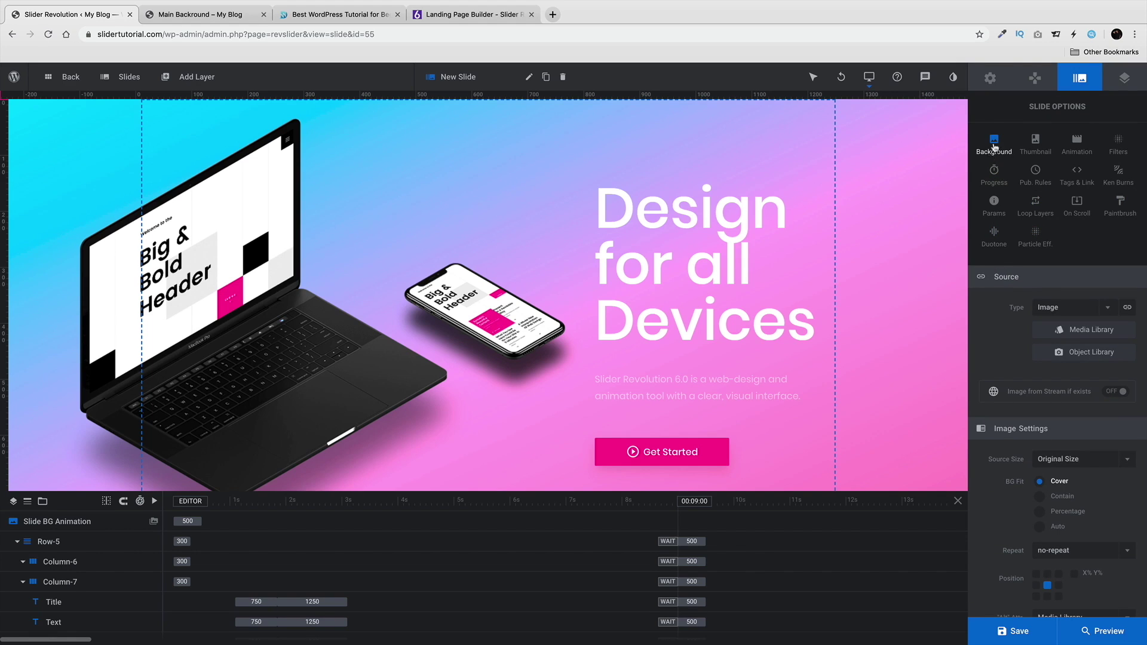
{"action": "left_click", "coordinate": [1004, 236]}
{"action": "left_click", "coordinate": [1057, 347]}
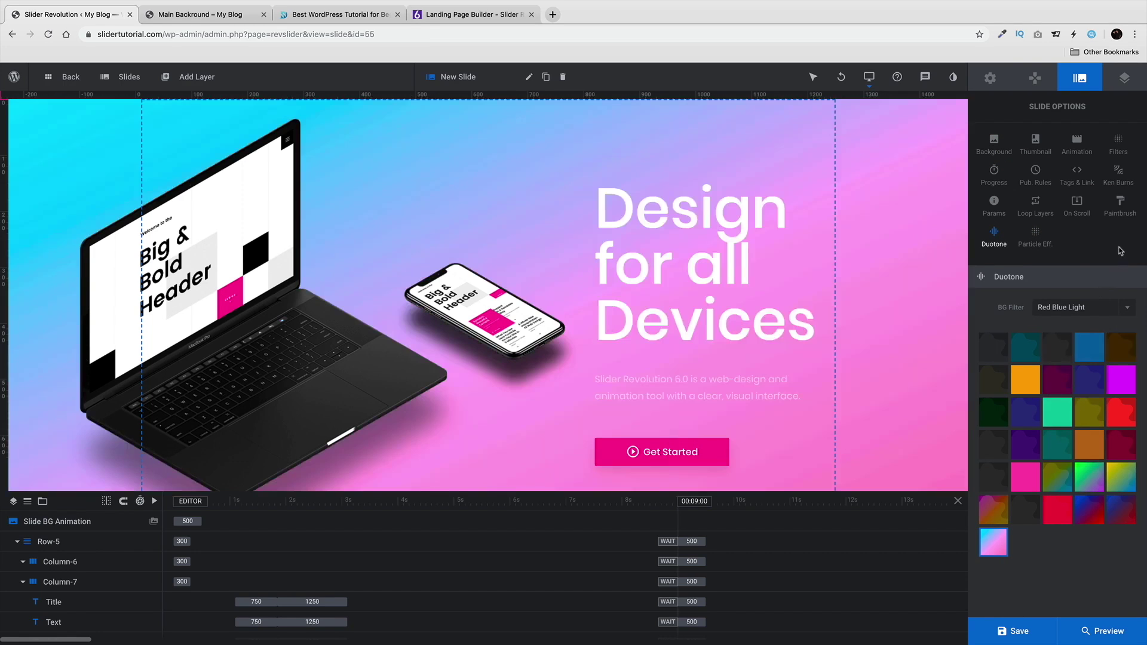
{"action": "left_click", "coordinate": [1121, 214]}
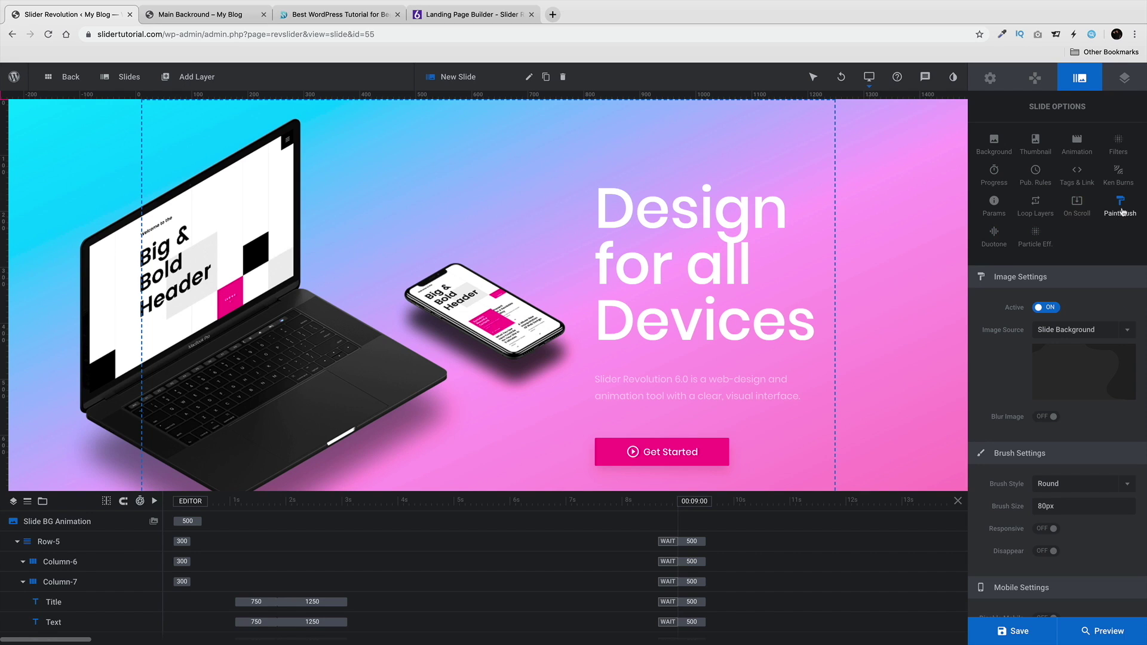
{"action": "left_click", "coordinate": [994, 144]}
{"action": "left_click", "coordinate": [1119, 204]}
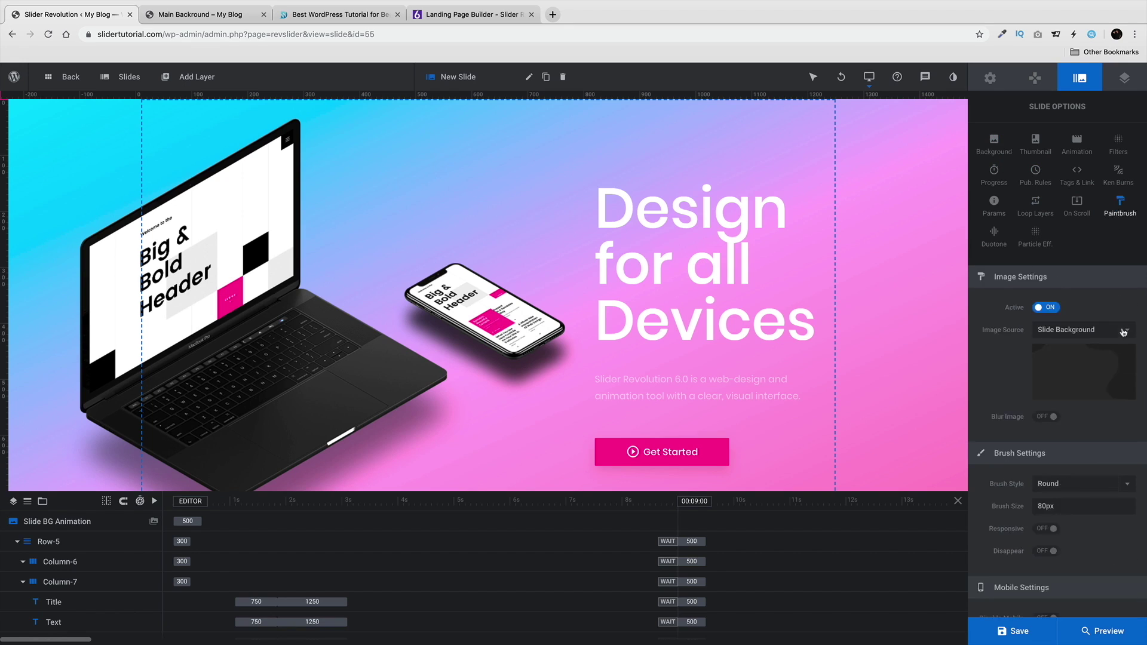
Step: Check the Duotone filter, then try Custom Image as the Paintbrush image source and restore Slide Background
{"action": "left_click", "coordinate": [996, 244]}
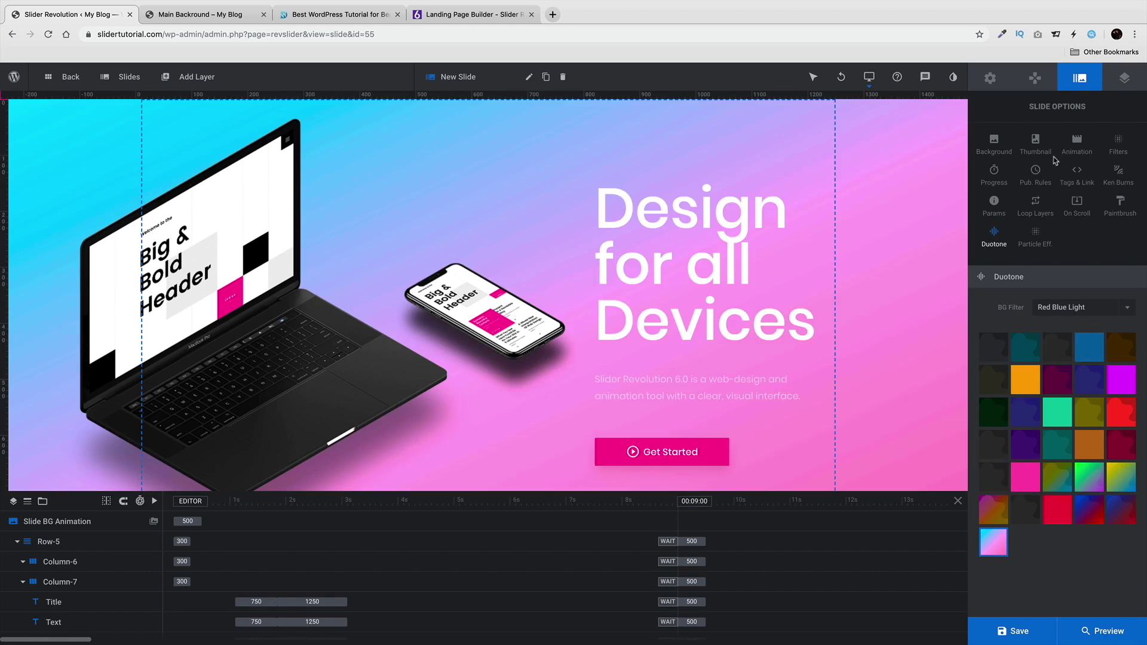
{"action": "left_click", "coordinate": [1120, 205]}
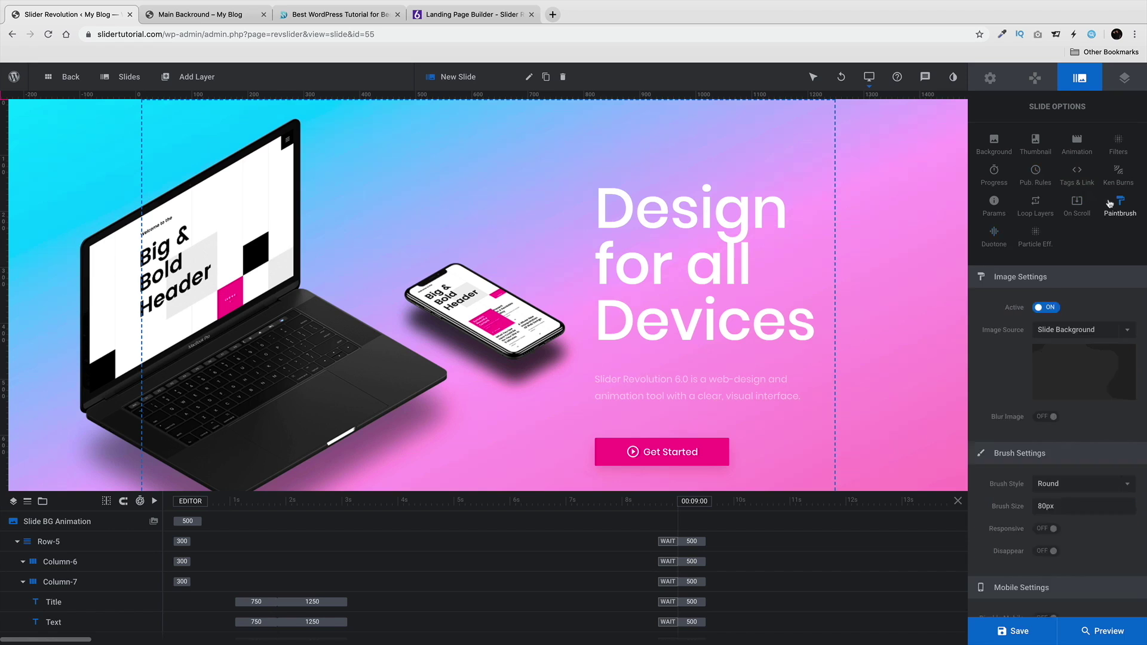
{"action": "left_click", "coordinate": [1064, 338]}
{"action": "left_click", "coordinate": [1065, 353]}
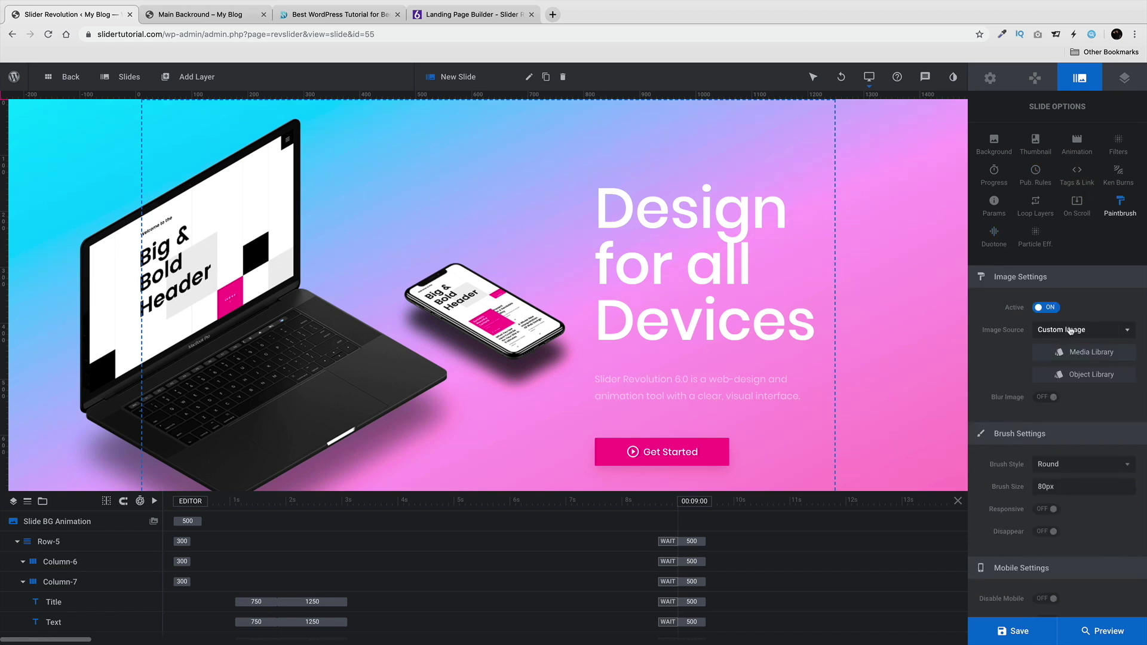
{"action": "left_click", "coordinate": [1070, 329]}
{"action": "left_click", "coordinate": [1072, 369]}
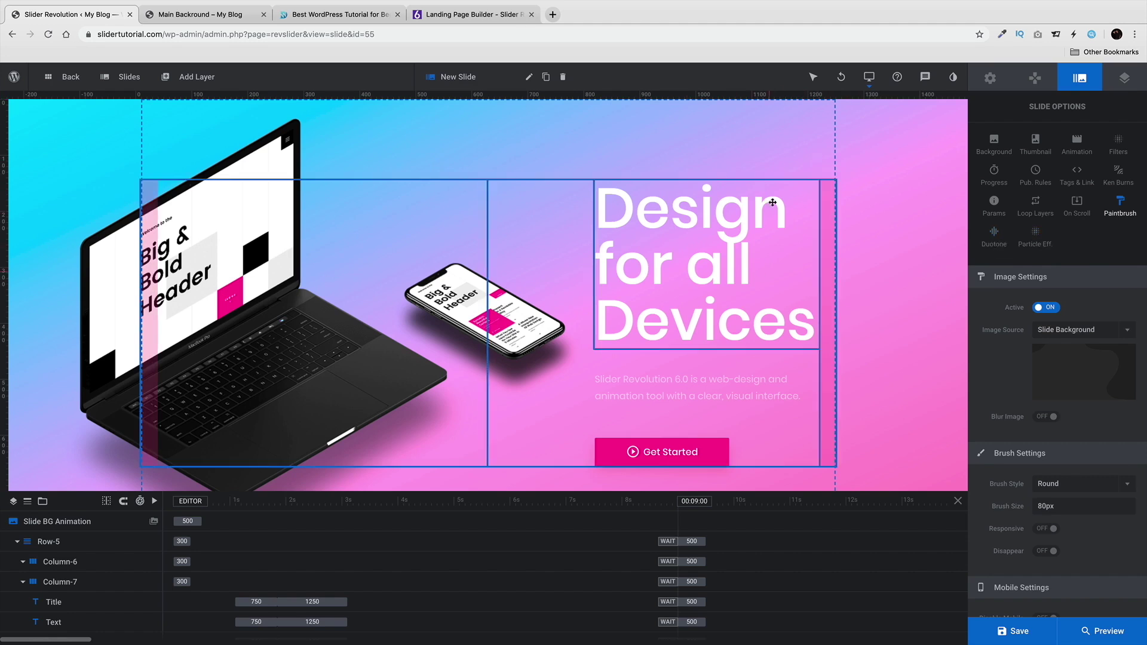
Step: After checking the live page, enable Disappear in the Paintbrush's brush settings with a fade time of 100 ms
{"action": "left_click", "coordinate": [225, 19]}
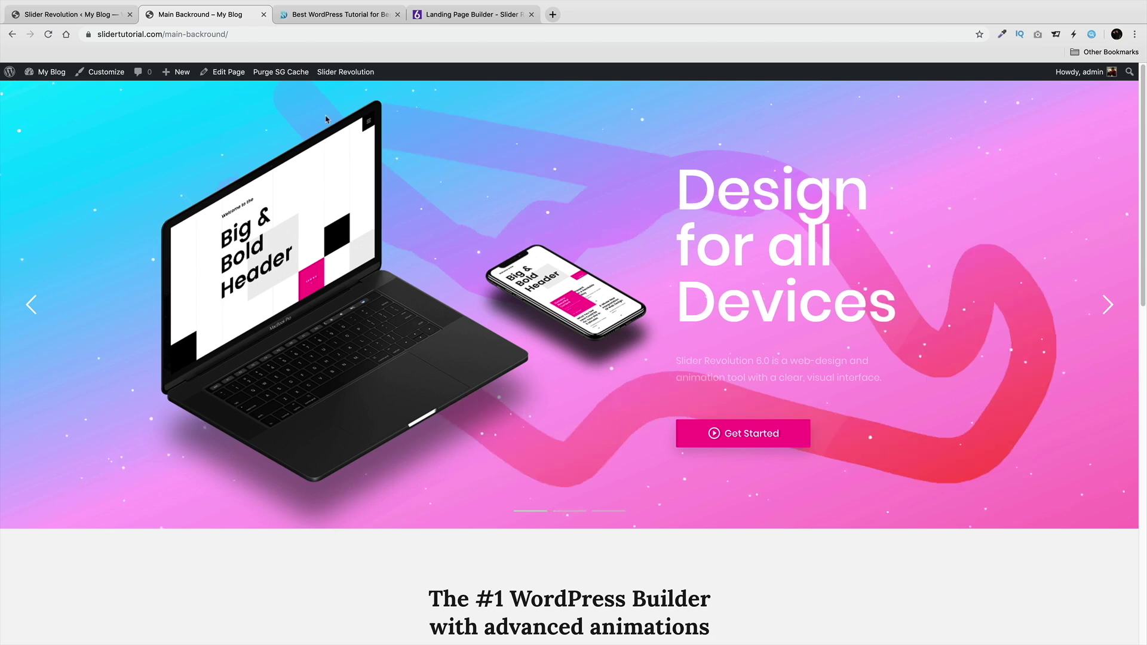
{"action": "left_click", "coordinate": [111, 20]}
{"action": "scroll", "coordinate": [1054, 477], "scroll_direction": "down", "scroll_amount": 1}
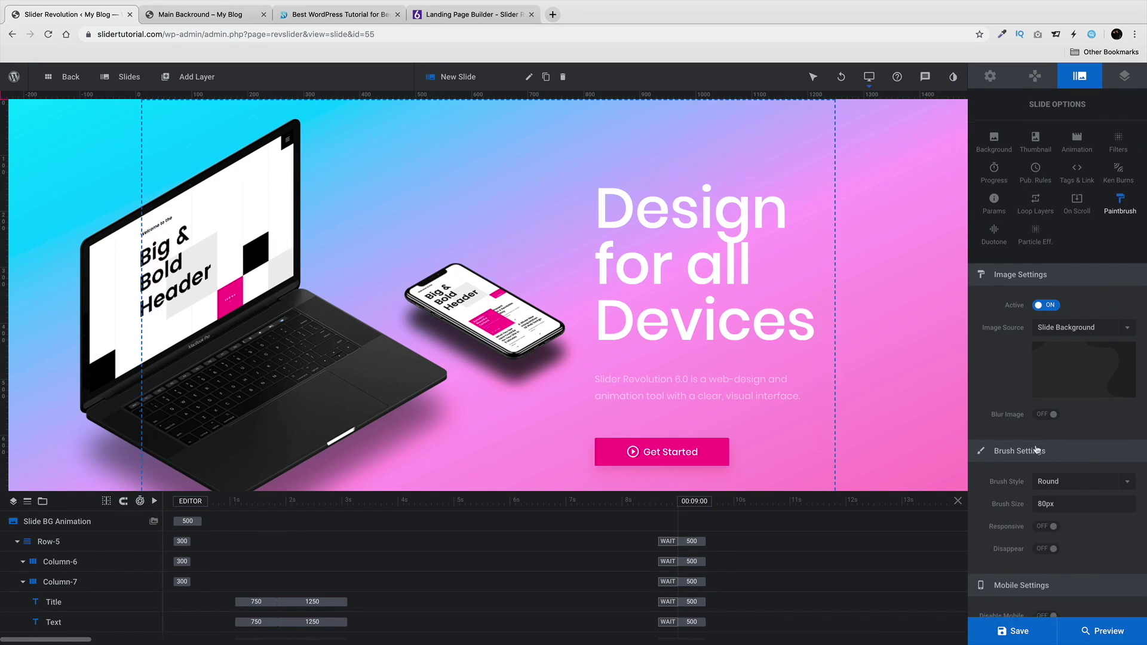
{"action": "scroll", "coordinate": [1055, 476], "scroll_direction": "down", "scroll_amount": 1}
{"action": "left_click", "coordinate": [1054, 507]}
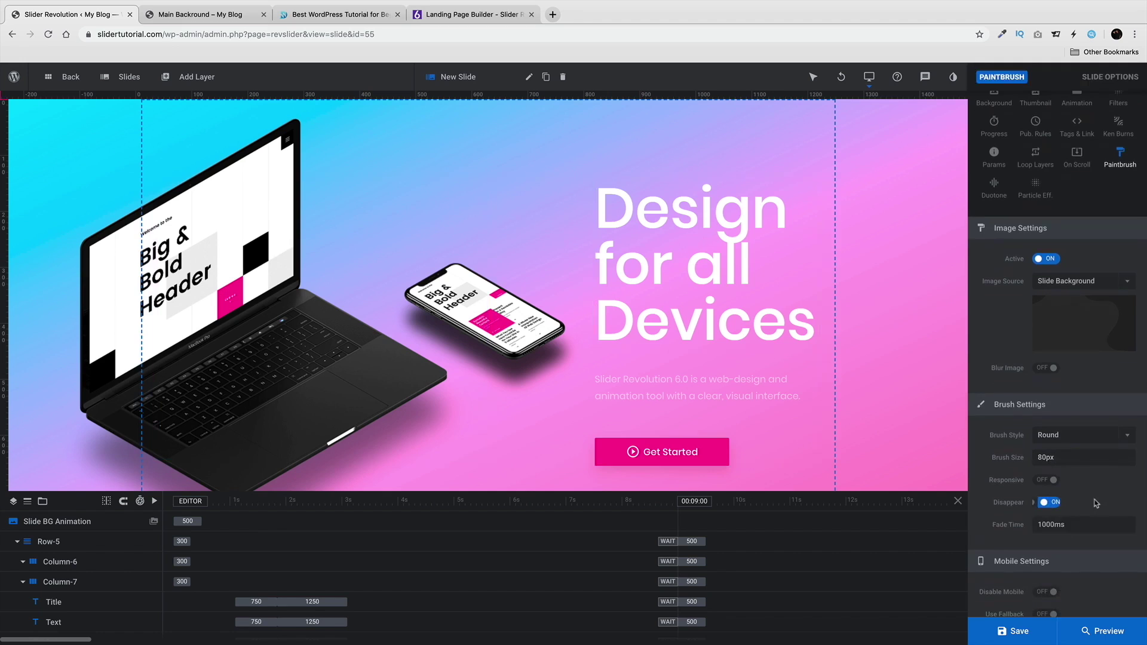
{"action": "scroll", "coordinate": [1096, 498], "scroll_direction": "down", "scroll_amount": 1}
{"action": "left_click", "coordinate": [1092, 508]}
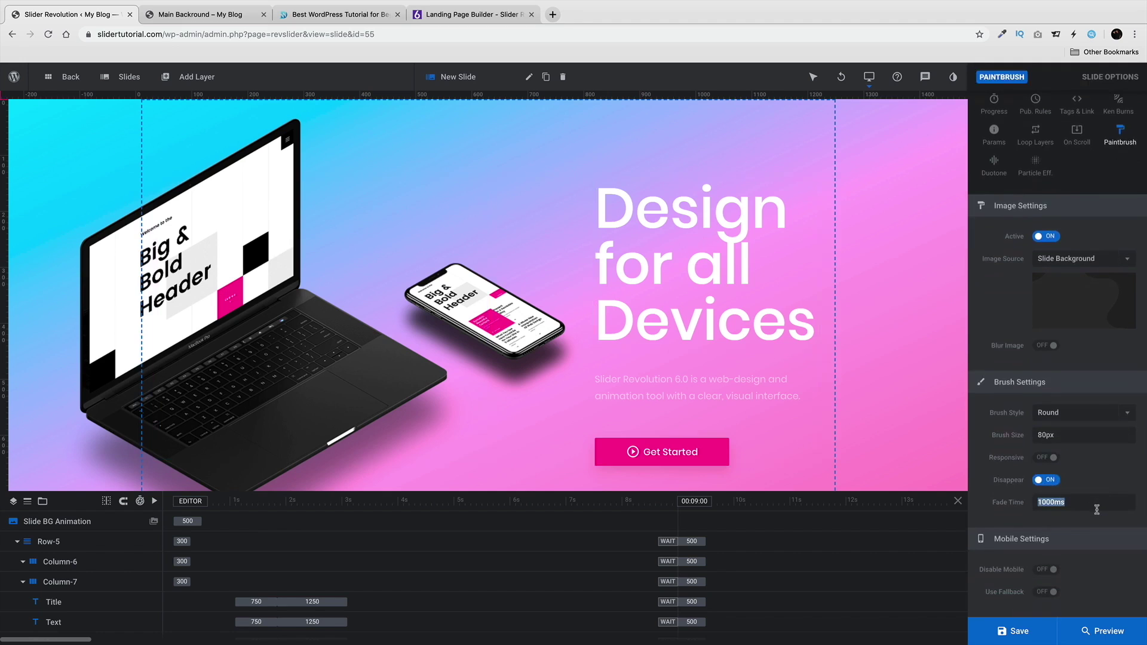
{"action": "type", "text": "100"}
Step: Save the slide and reload the live Main Backround page to test the disappearing brush strokes
{"action": "left_click", "coordinate": [1019, 632]}
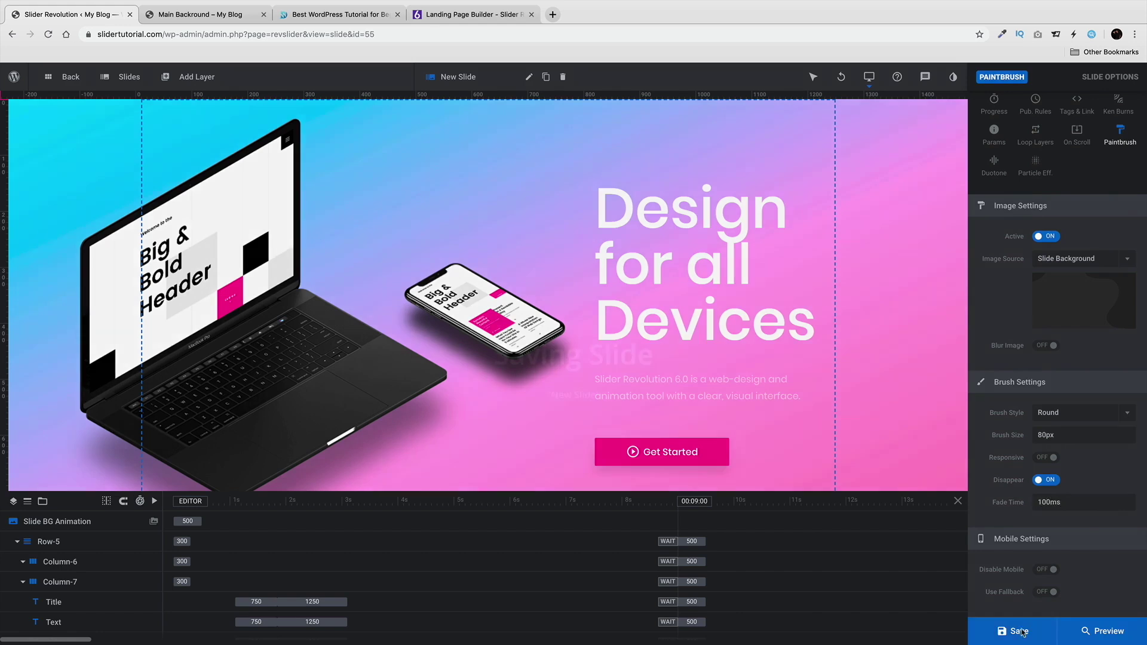
{"action": "left_click", "coordinate": [191, 17]}
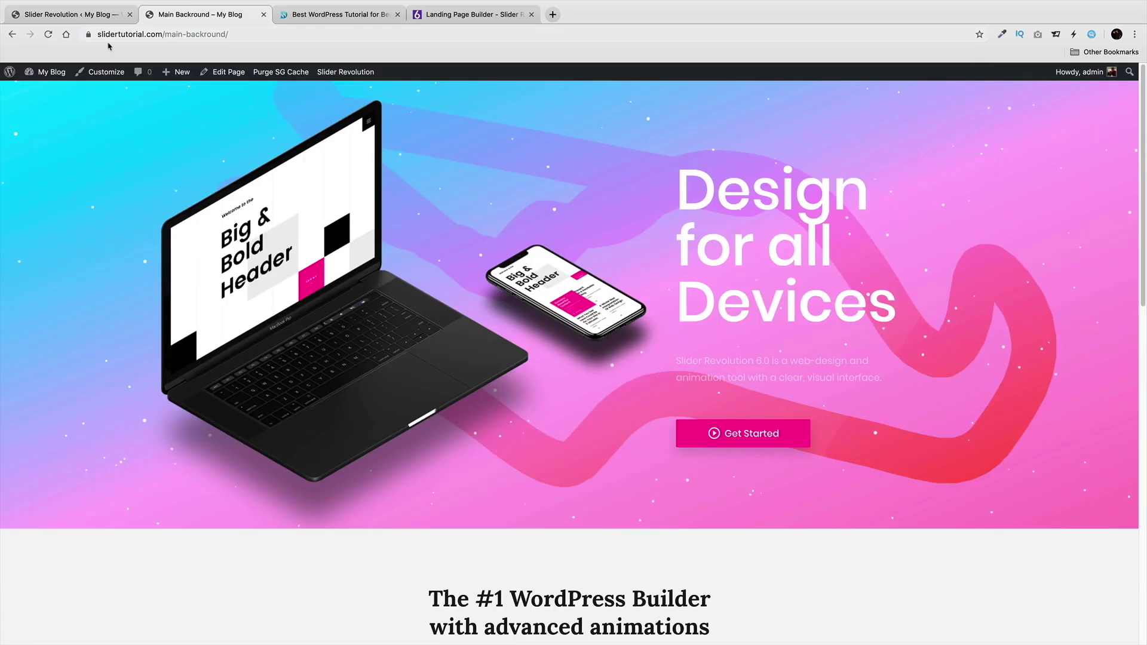
{"action": "left_click", "coordinate": [49, 34]}
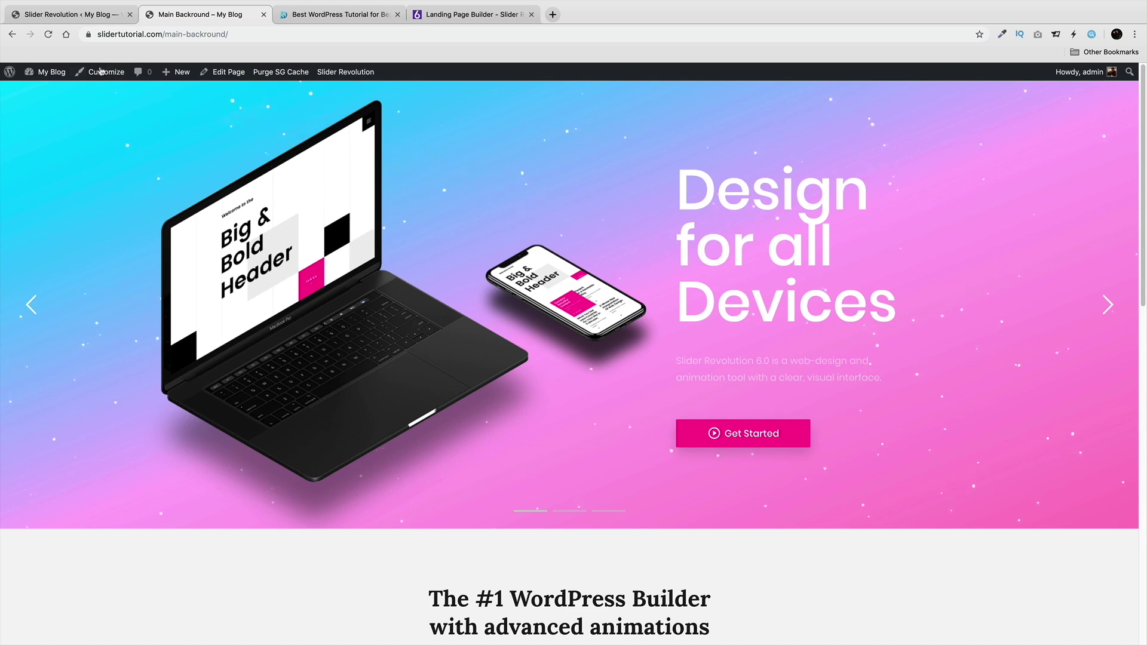
Step: Browse the Slider Revolution add-ons from the plugin dashboard and examine the details of Exploding Layers
{"action": "left_click", "coordinate": [86, 15]}
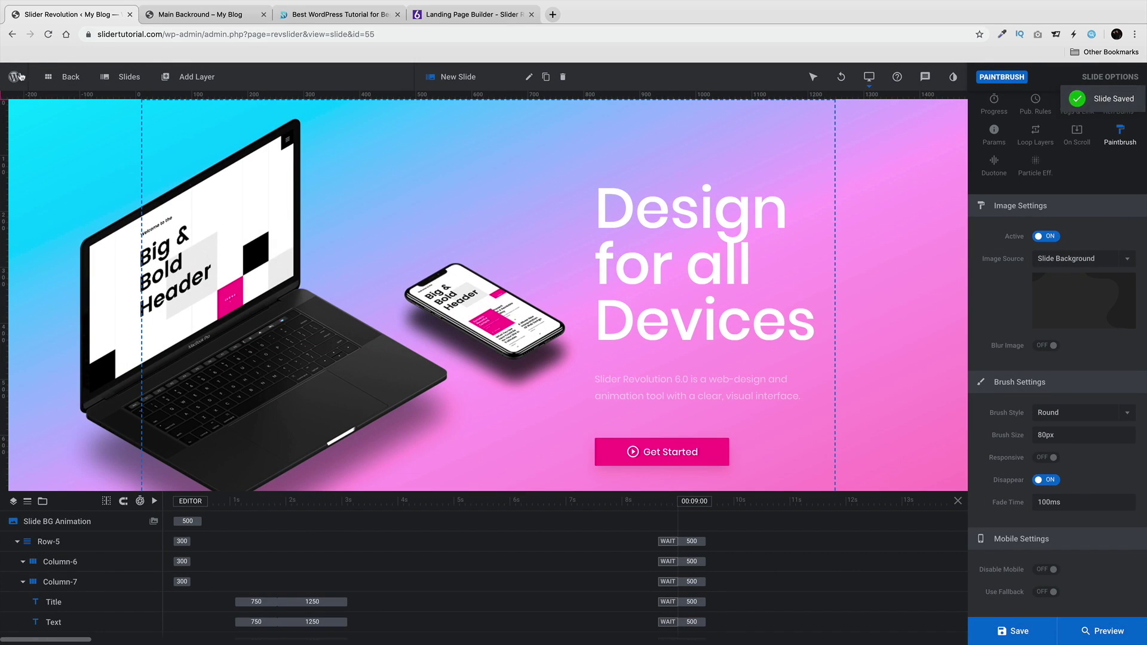
{"action": "mouse_move", "coordinate": [14, 77]}
{"action": "left_click", "coordinate": [46, 312]}
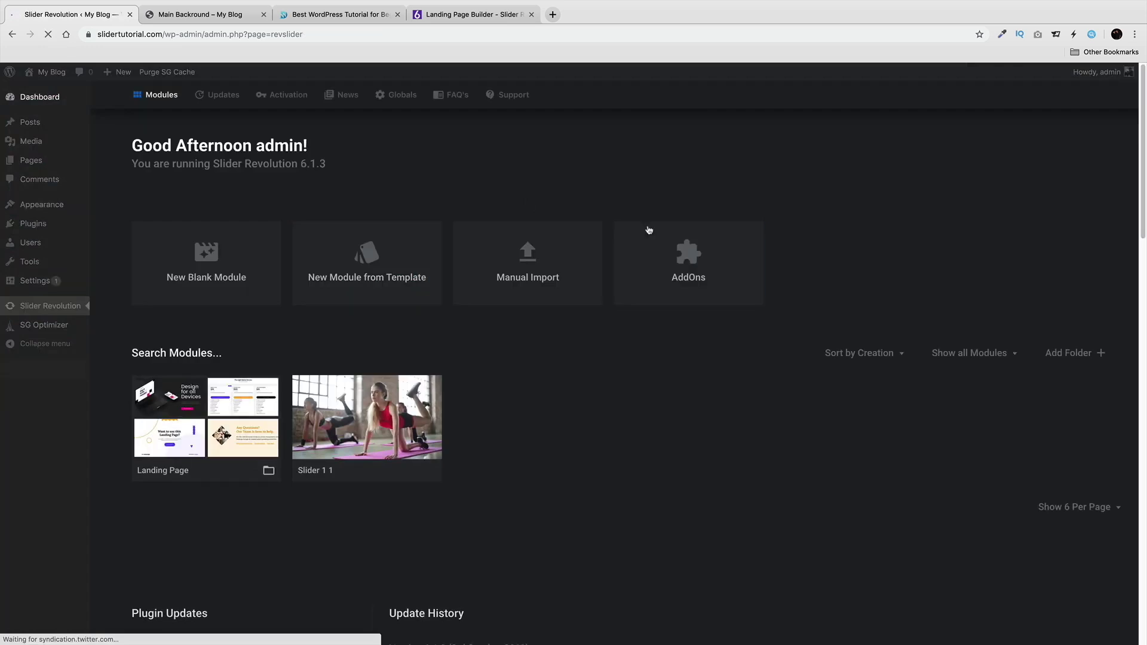
{"action": "left_click", "coordinate": [669, 261]}
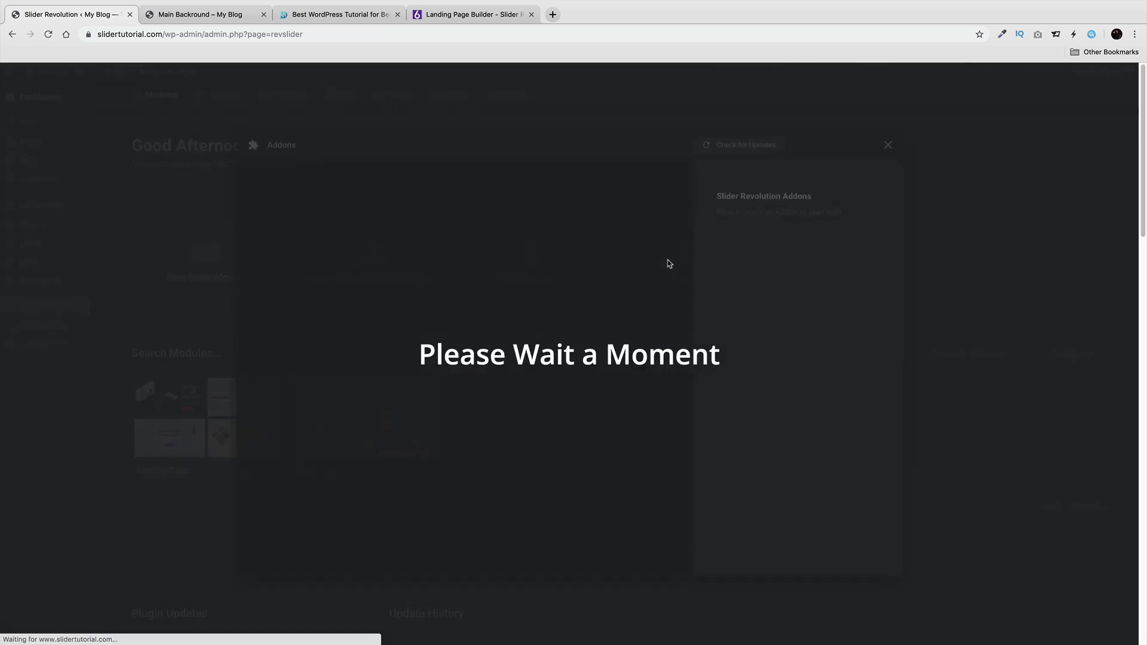
{"action": "scroll", "coordinate": [526, 439], "scroll_direction": "down", "scroll_amount": 2}
{"action": "scroll", "coordinate": [526, 439], "scroll_direction": "down", "scroll_amount": 5}
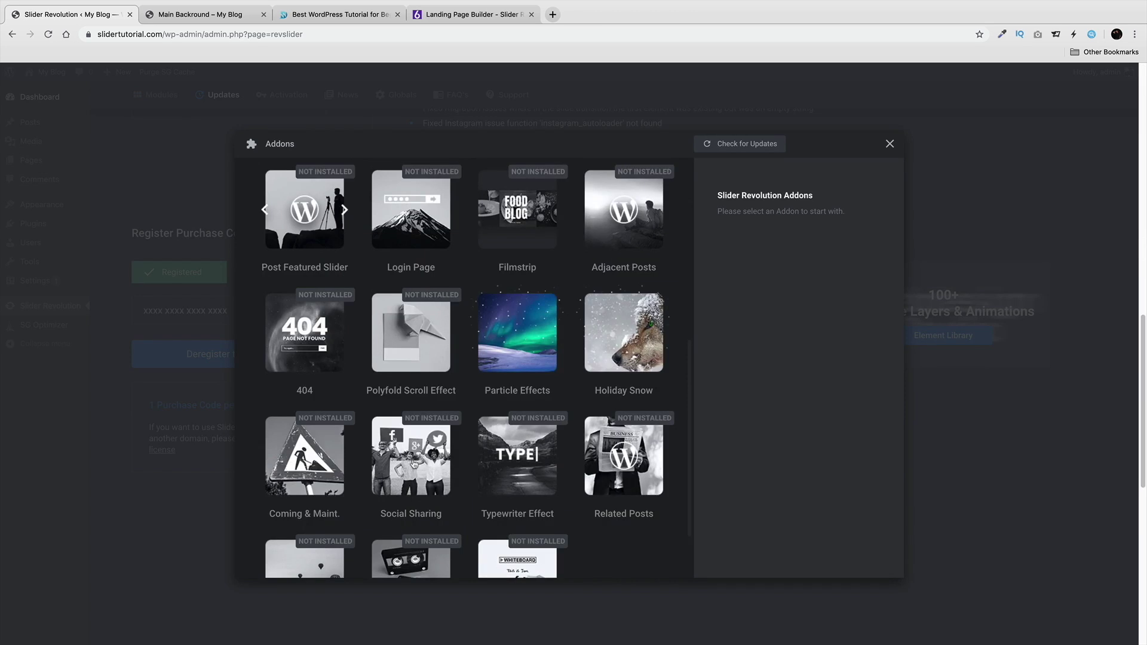
{"action": "scroll", "coordinate": [419, 467], "scroll_direction": "up", "scroll_amount": 3}
{"action": "scroll", "coordinate": [420, 465], "scroll_direction": "up", "scroll_amount": 2}
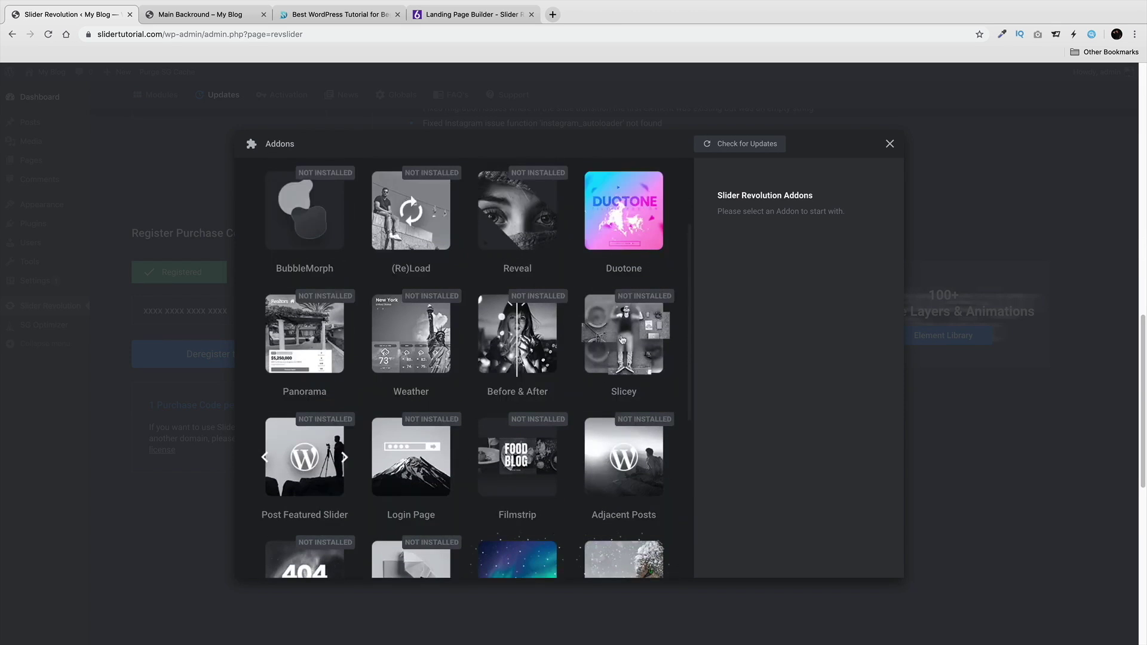
{"action": "scroll", "coordinate": [558, 384], "scroll_direction": "up", "scroll_amount": 3}
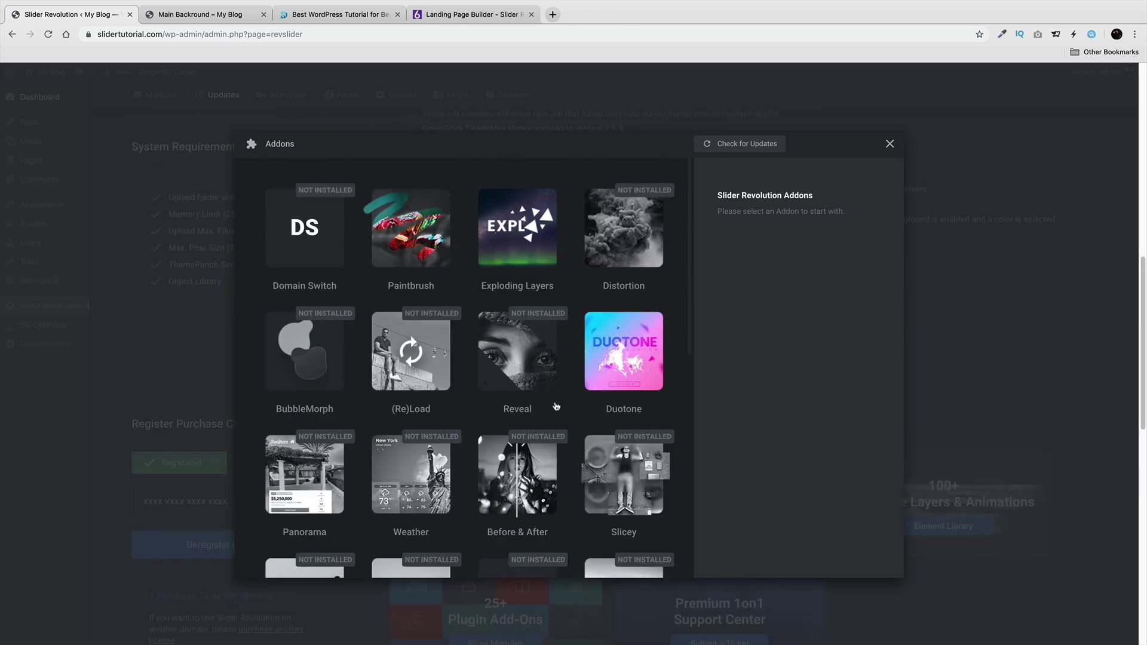
{"action": "left_click", "coordinate": [528, 231]}
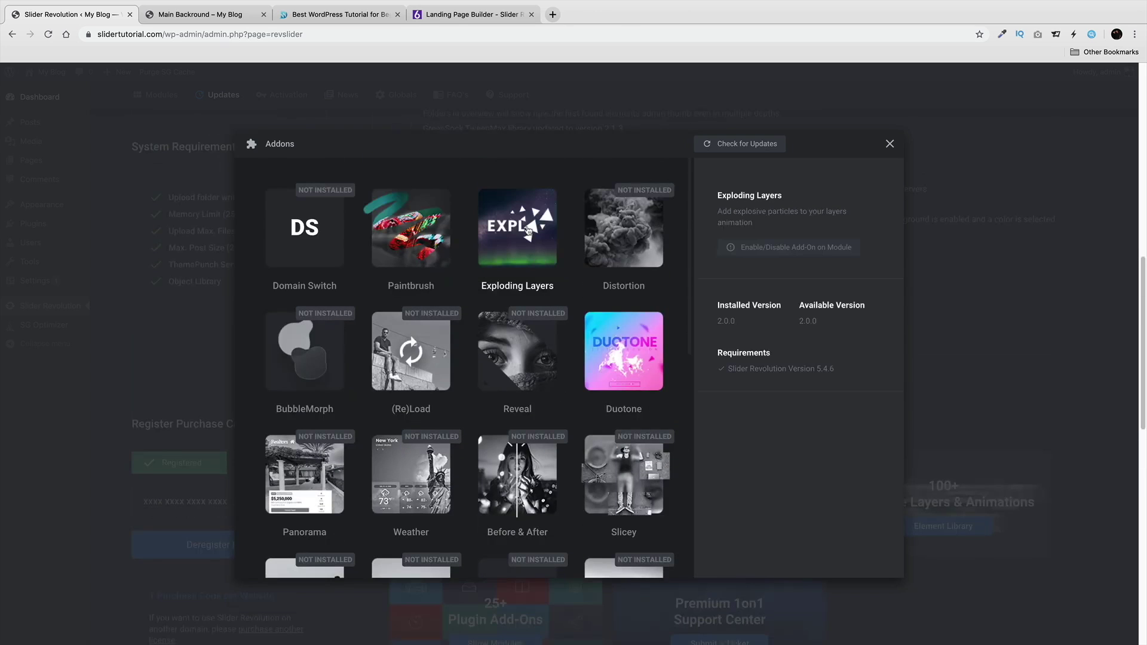
{"action": "left_click", "coordinate": [890, 144]}
Step: From the live page's browser tab, open the Tech Slider1 module in the Landing Page folder for editing
{"action": "left_click", "coordinate": [215, 14]}
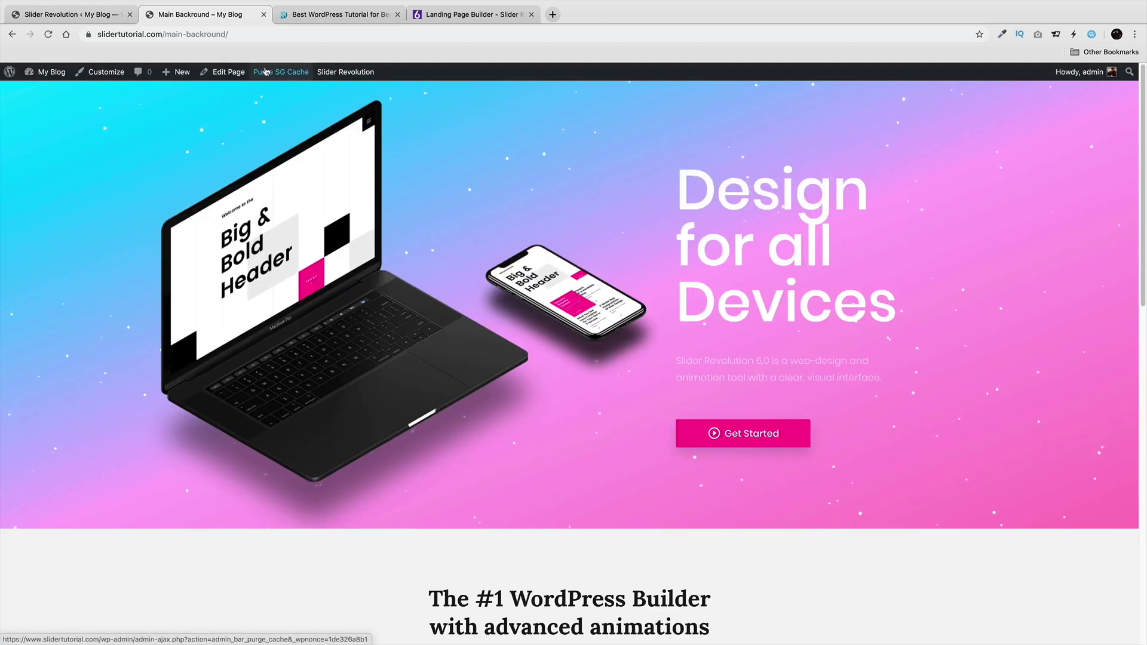
{"action": "mouse_move", "coordinate": [345, 75]}
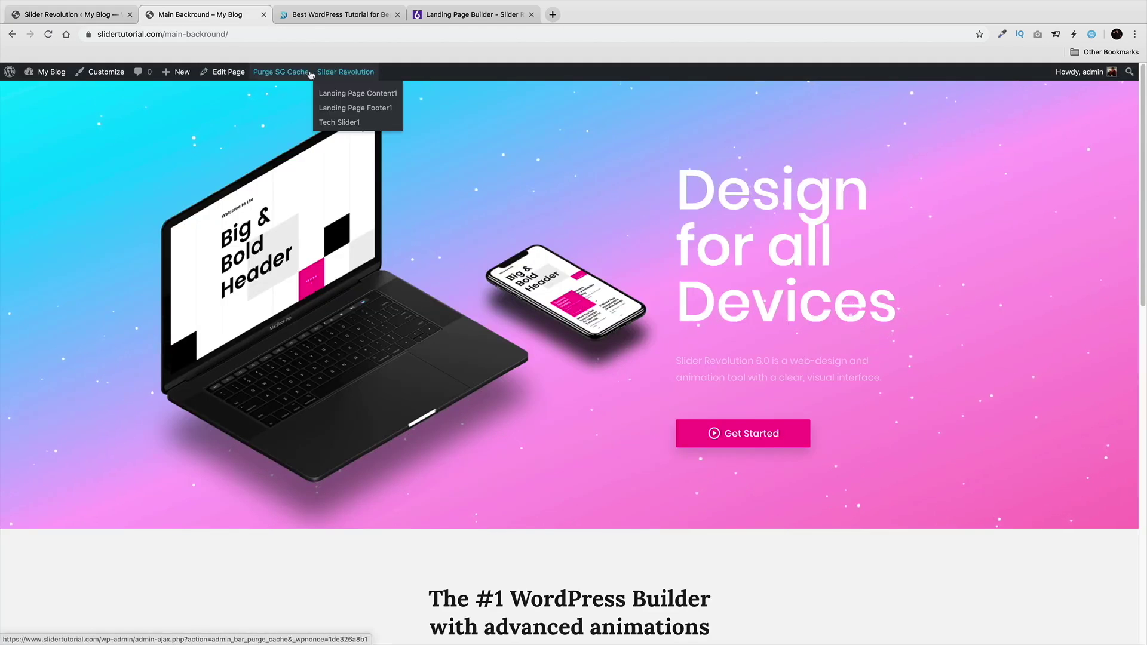
{"action": "left_click", "coordinate": [346, 74]}
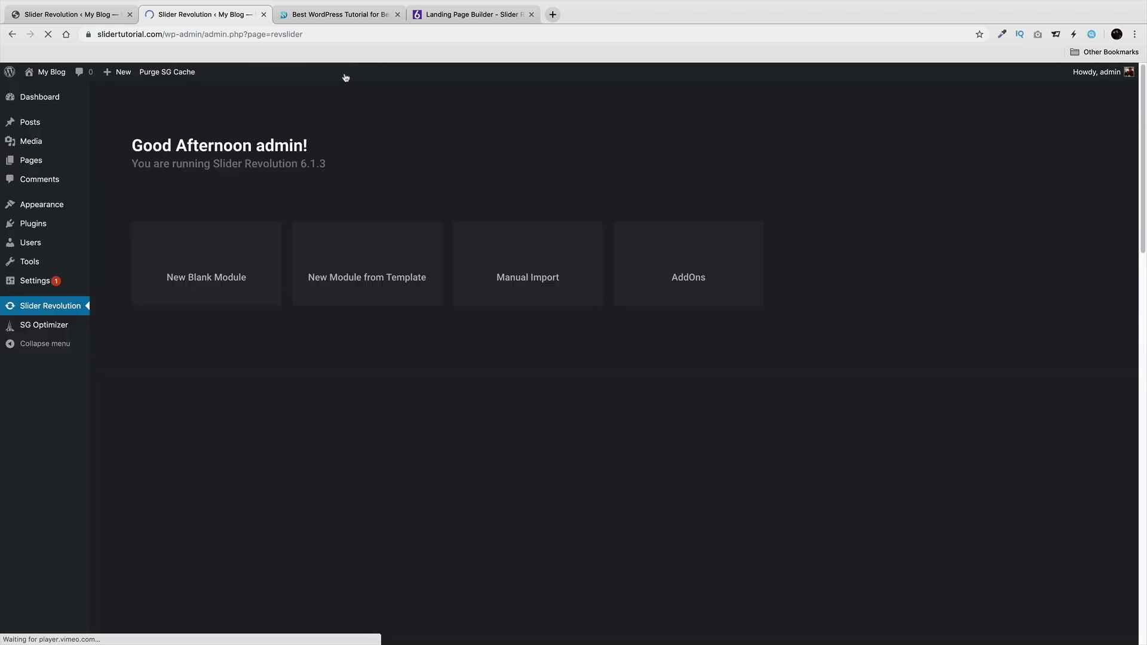
{"action": "left_click", "coordinate": [210, 412]}
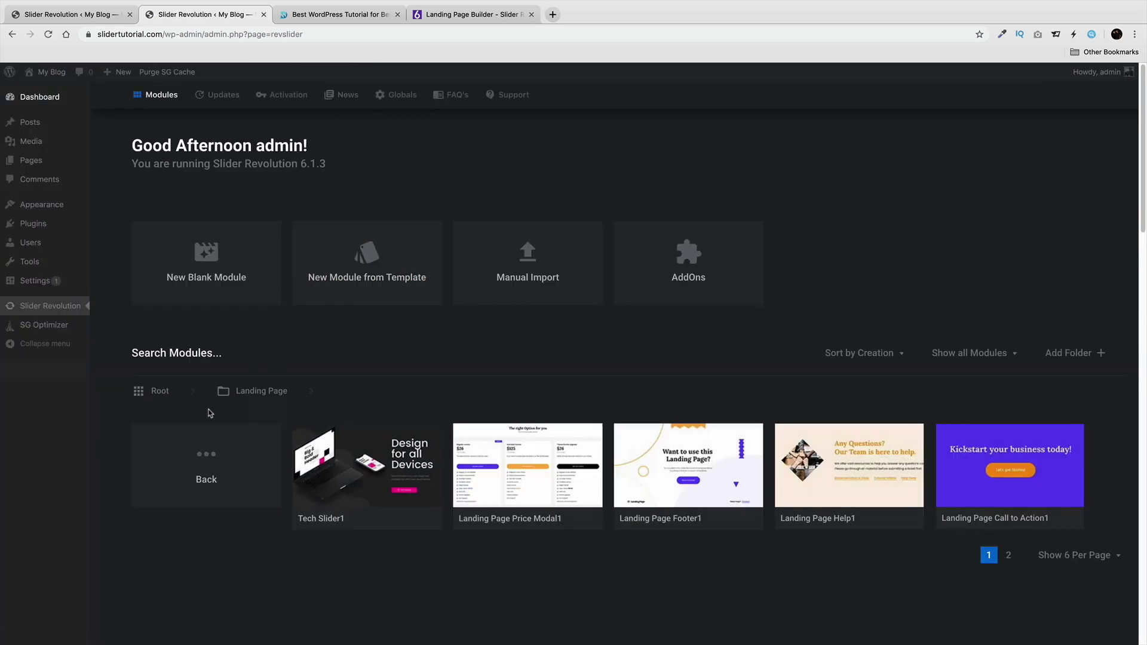
{"action": "left_click", "coordinate": [370, 460]}
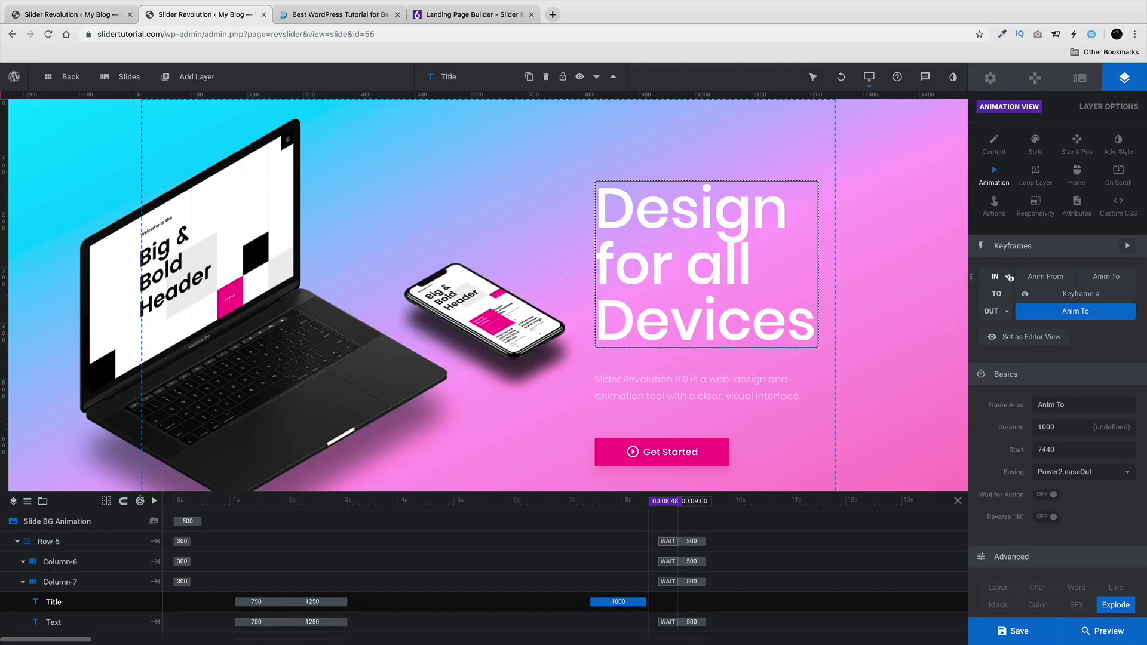
Step: Examine the Title layer's animation and select its OUT keyframe, Anim To
{"action": "left_click", "coordinate": [996, 174]}
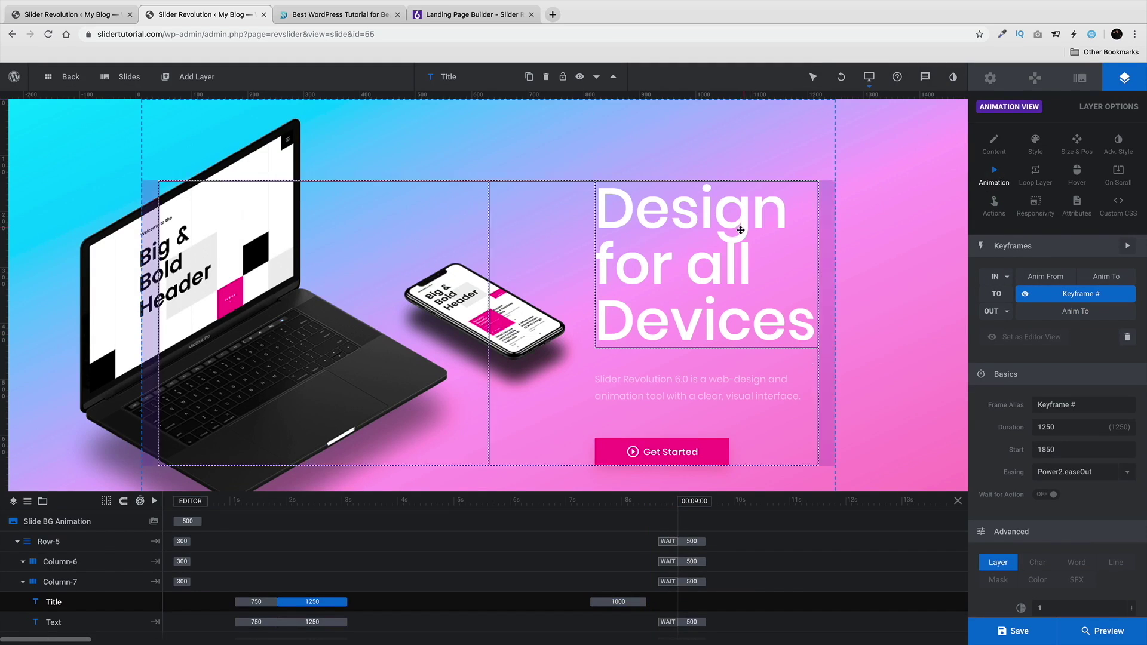
{"action": "left_click", "coordinate": [1039, 315]}
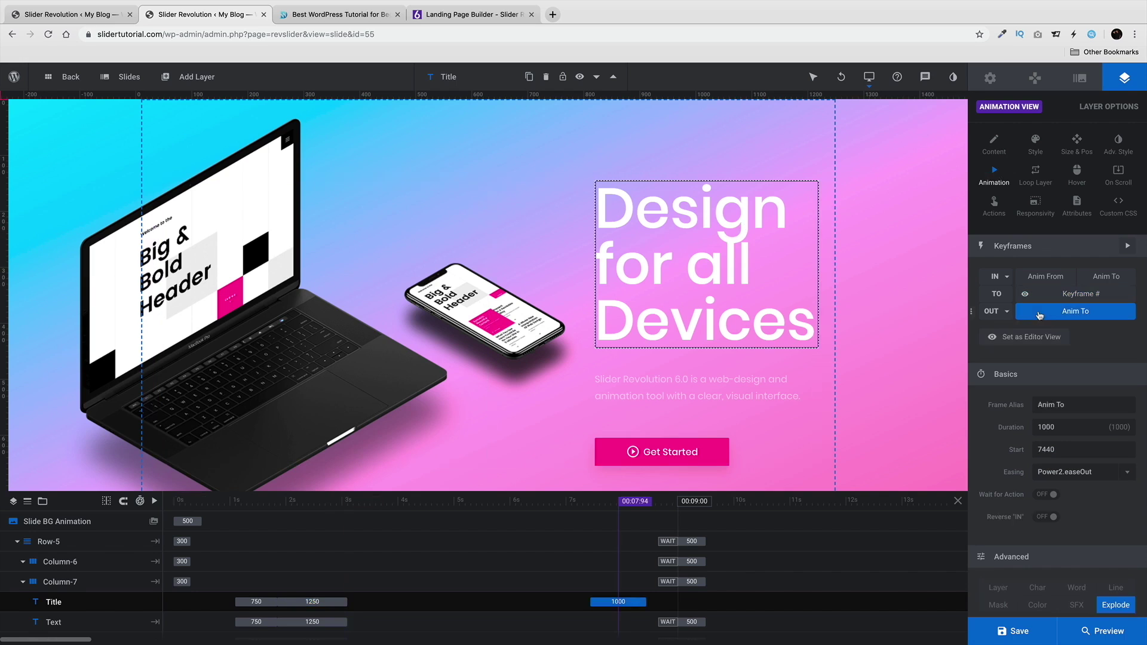
Step: Apply the Exploding Layers preset as the Title layer's out animation and choose the heart as its particle shape
{"action": "scroll", "coordinate": [1003, 435], "scroll_direction": "down", "scroll_amount": 2}
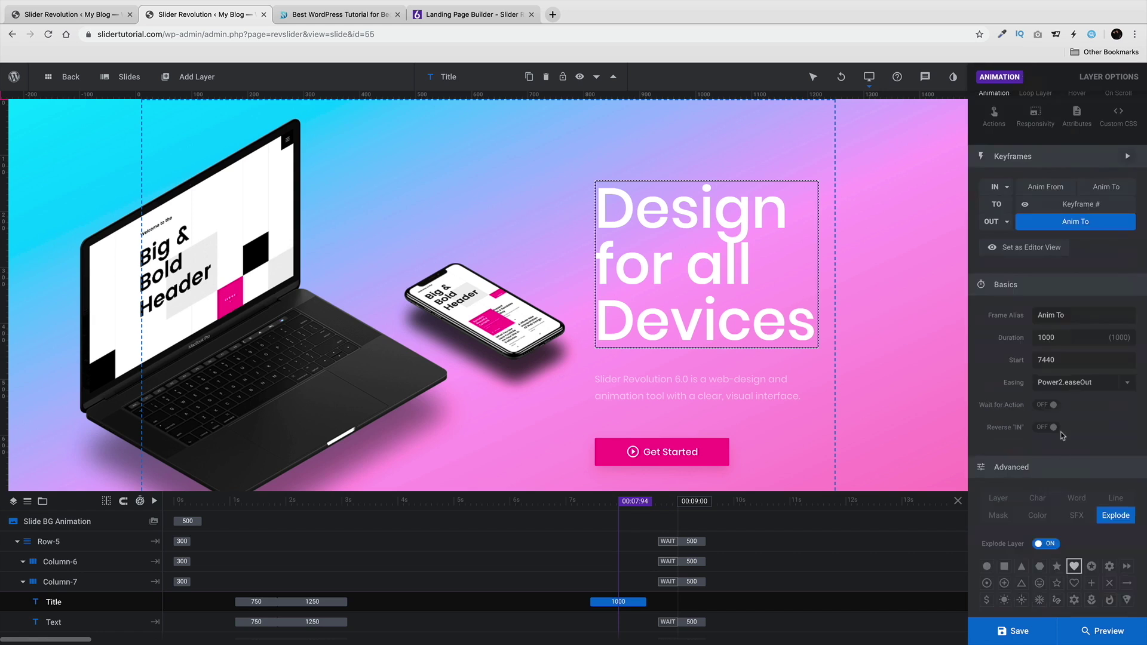
{"action": "left_click", "coordinate": [1007, 224]}
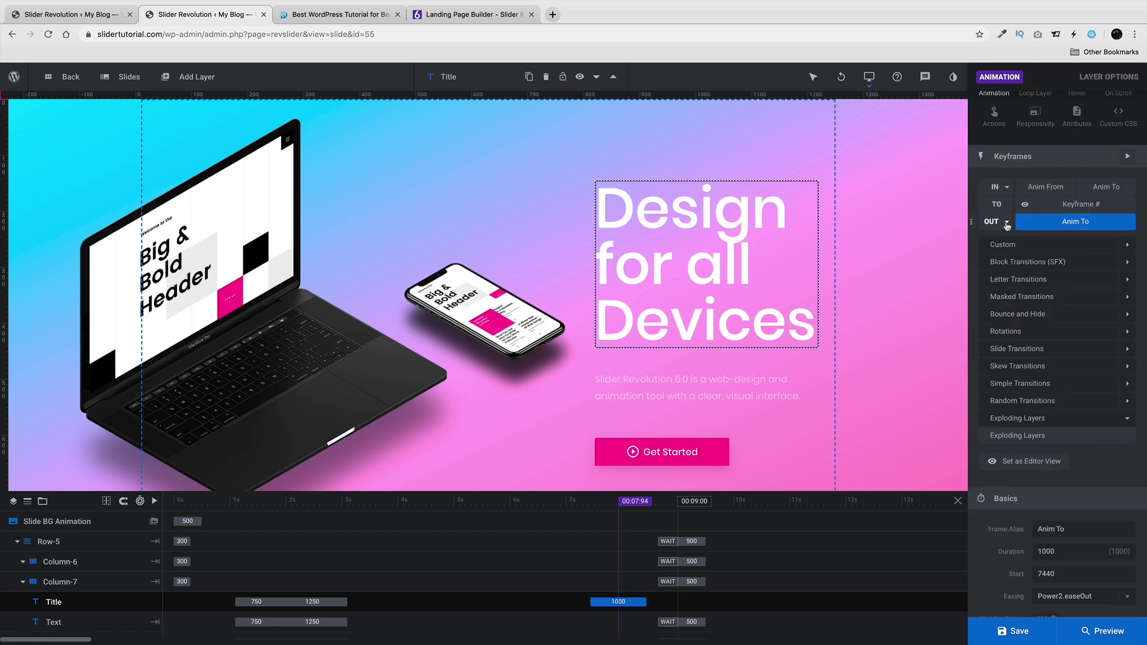
{"action": "left_click", "coordinate": [1024, 420]}
{"action": "left_click", "coordinate": [1027, 438]}
{"action": "scroll", "coordinate": [998, 448], "scroll_direction": "down", "scroll_amount": 2}
{"action": "scroll", "coordinate": [995, 435], "scroll_direction": "down", "scroll_amount": 1}
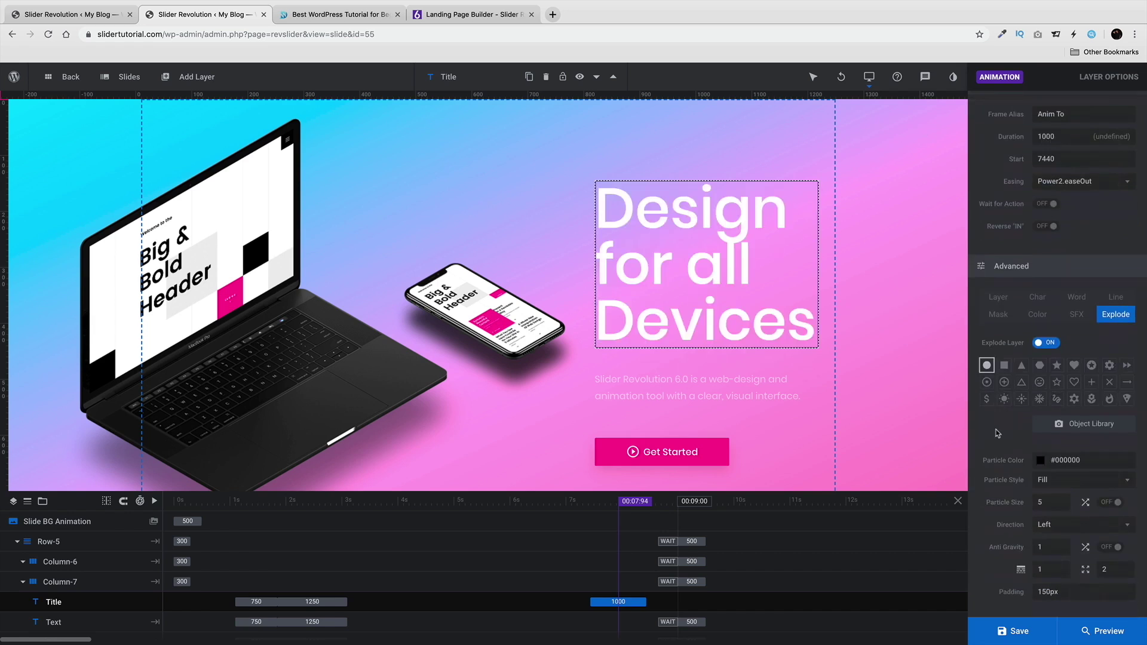
{"action": "left_click", "coordinate": [1073, 369]}
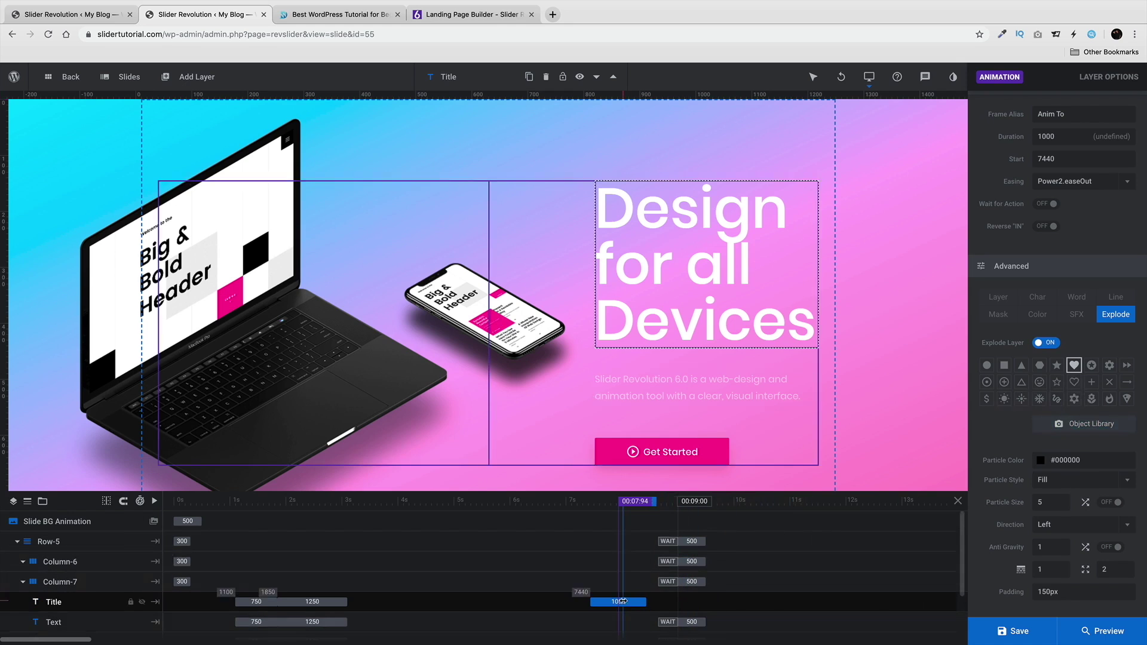
Step: Reposition the Title layer's out animation on the timeline to start at 4930 with a duration of 1680
{"action": "left_click_drag", "start_coordinate": [623, 601], "coordinate": [691, 601]}
{"action": "left_click", "coordinate": [698, 276]}
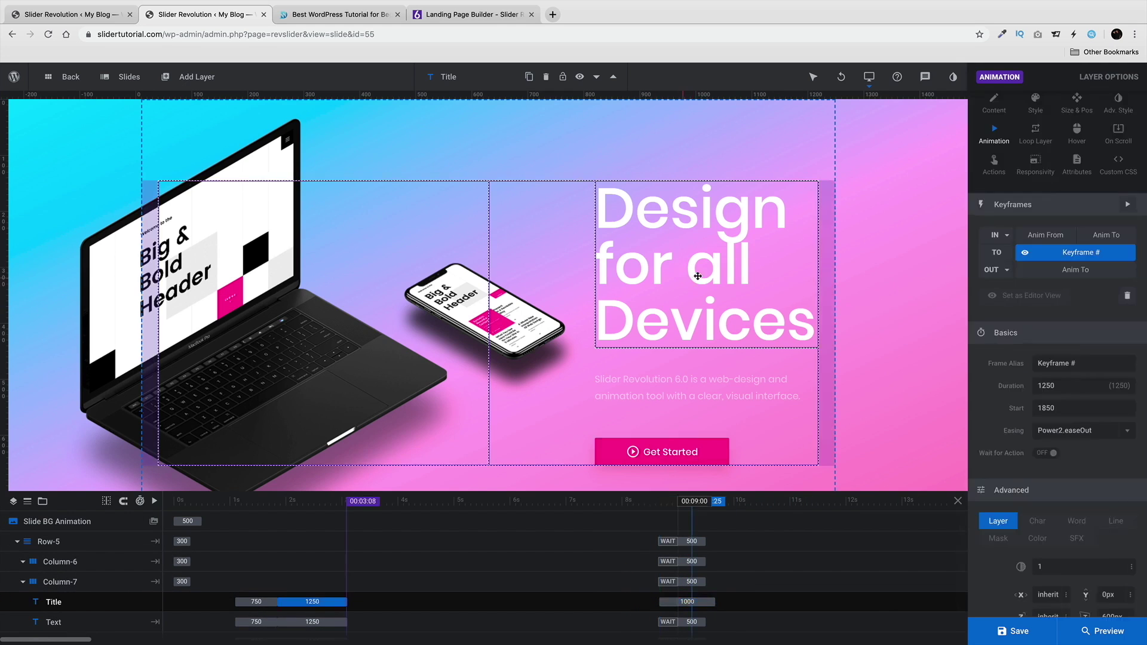
{"action": "left_click", "coordinate": [687, 602]}
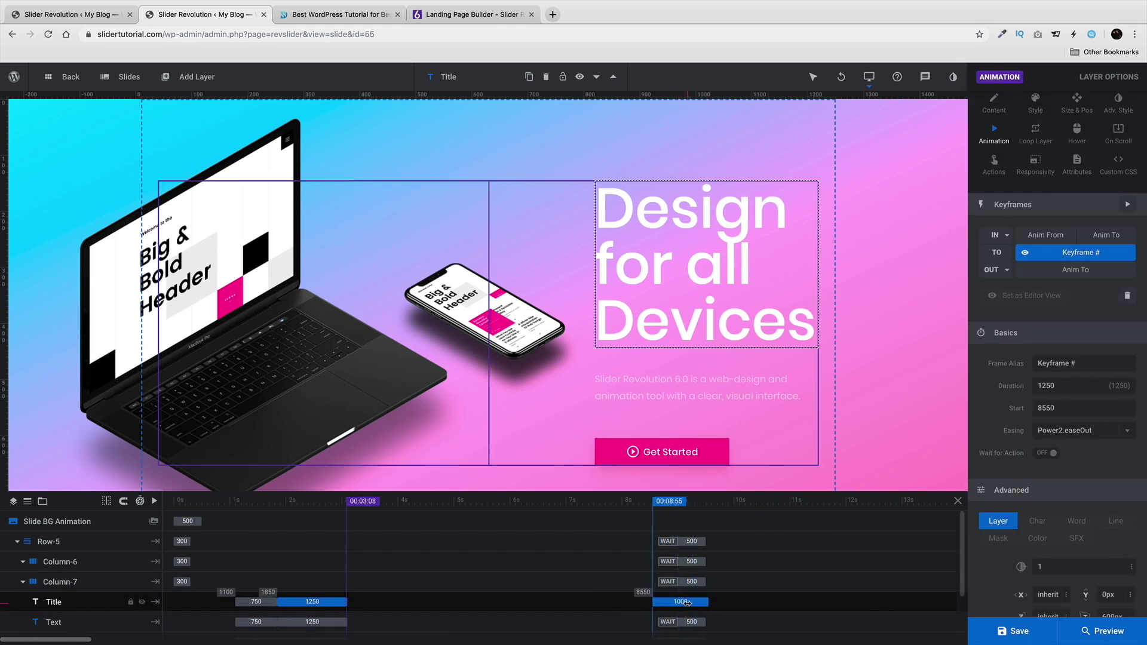
{"action": "left_click_drag", "start_coordinate": [687, 602], "coordinate": [545, 604]}
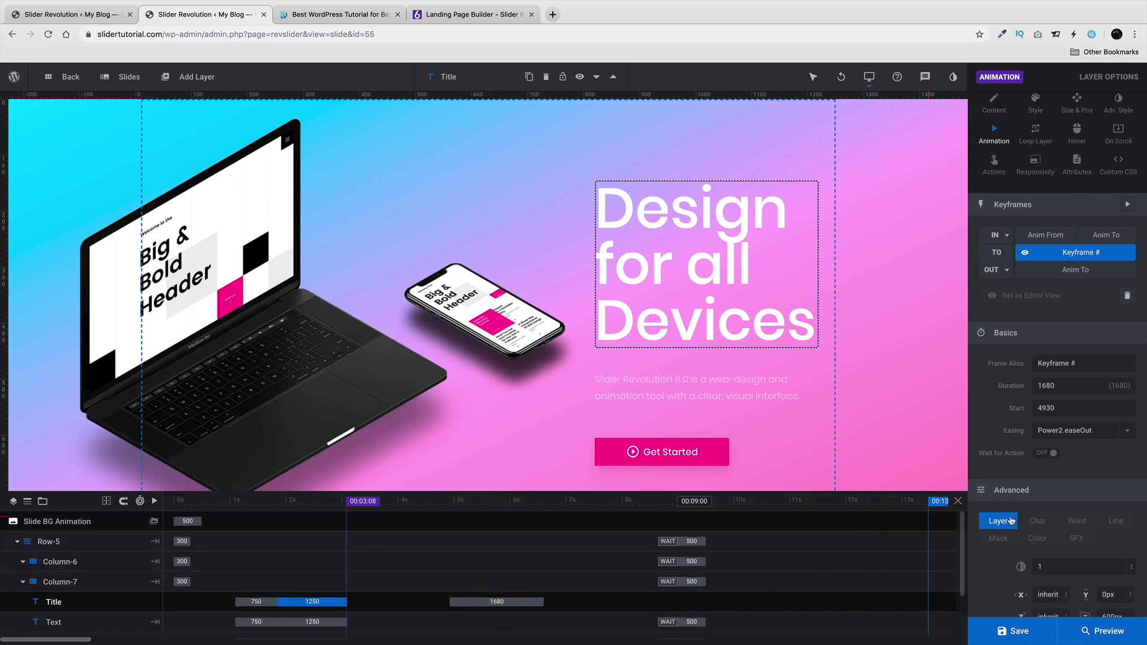
Step: Save the slide and preview the Title's exploding out animation
{"action": "scroll", "coordinate": [1084, 534], "scroll_direction": "down", "scroll_amount": 3}
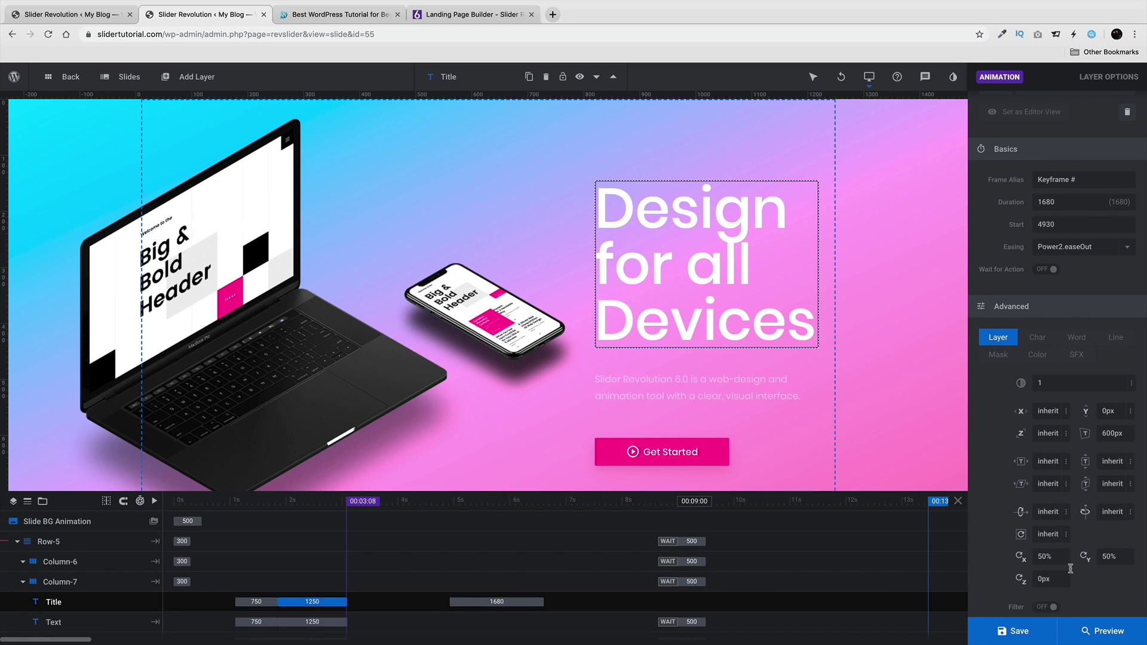
{"action": "left_click", "coordinate": [1020, 631]}
{"action": "scroll", "coordinate": [1028, 464], "scroll_direction": "up", "scroll_amount": 2}
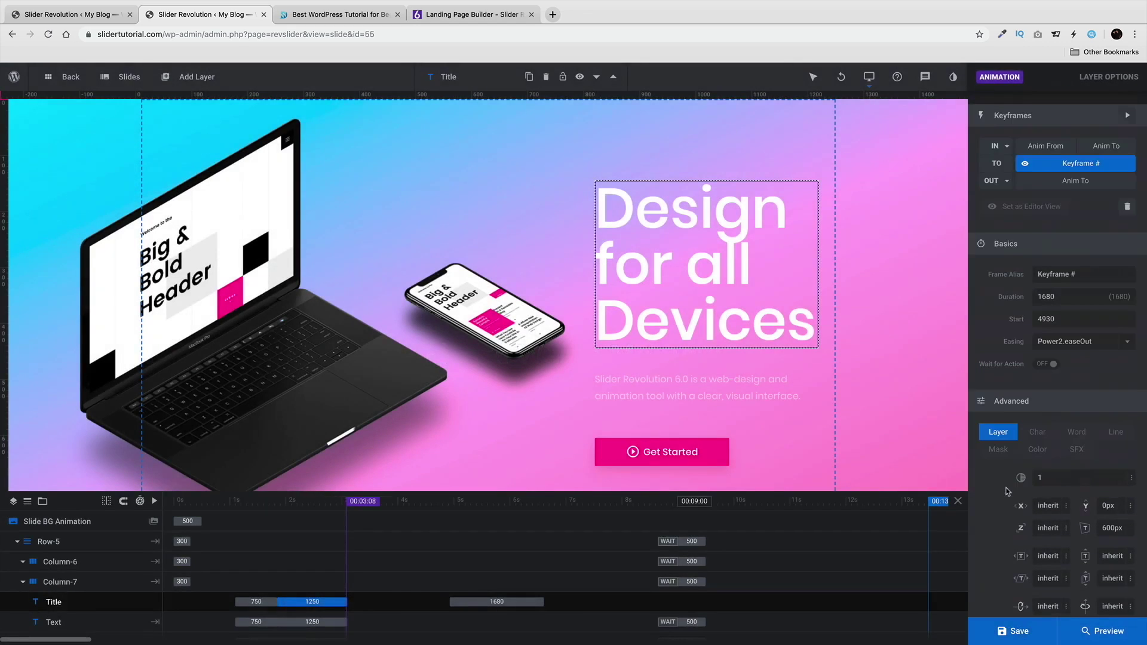
{"action": "left_click", "coordinate": [1061, 180]}
{"action": "scroll", "coordinate": [1051, 460], "scroll_direction": "down", "scroll_amount": 2}
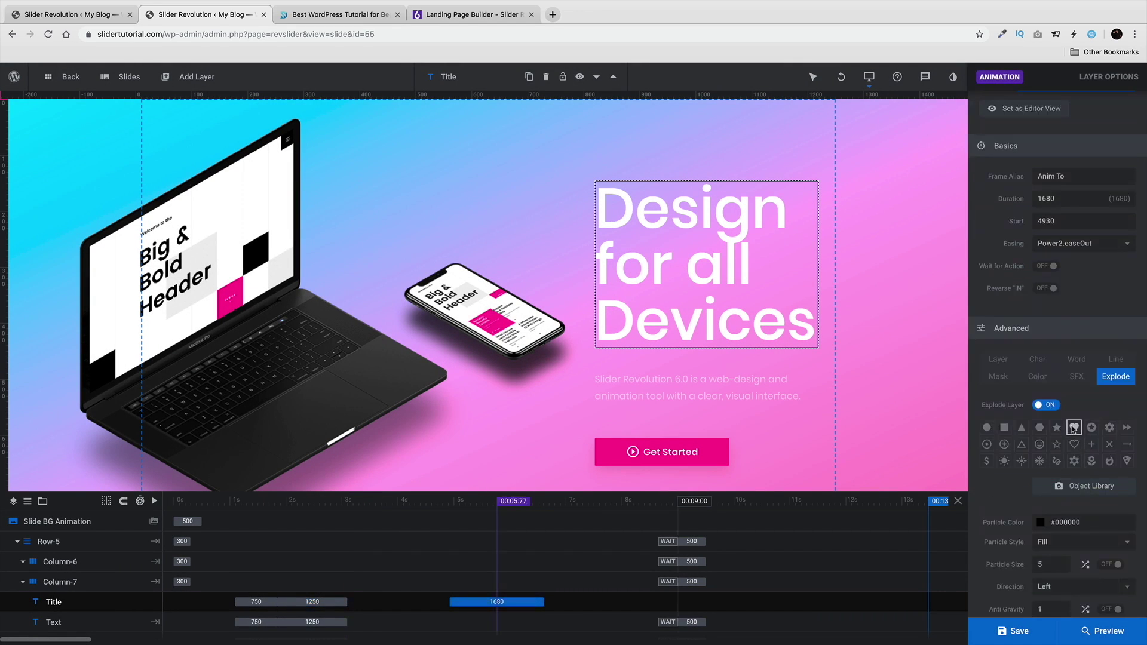
{"action": "left_click", "coordinate": [1090, 634]}
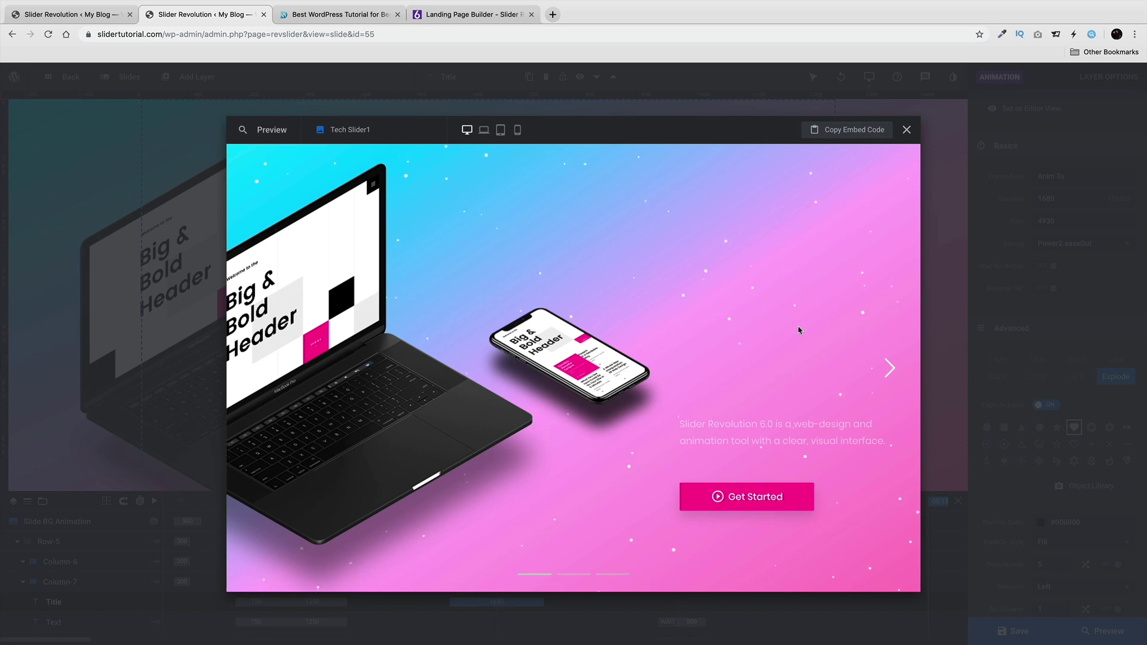
{"action": "left_click", "coordinate": [907, 130]}
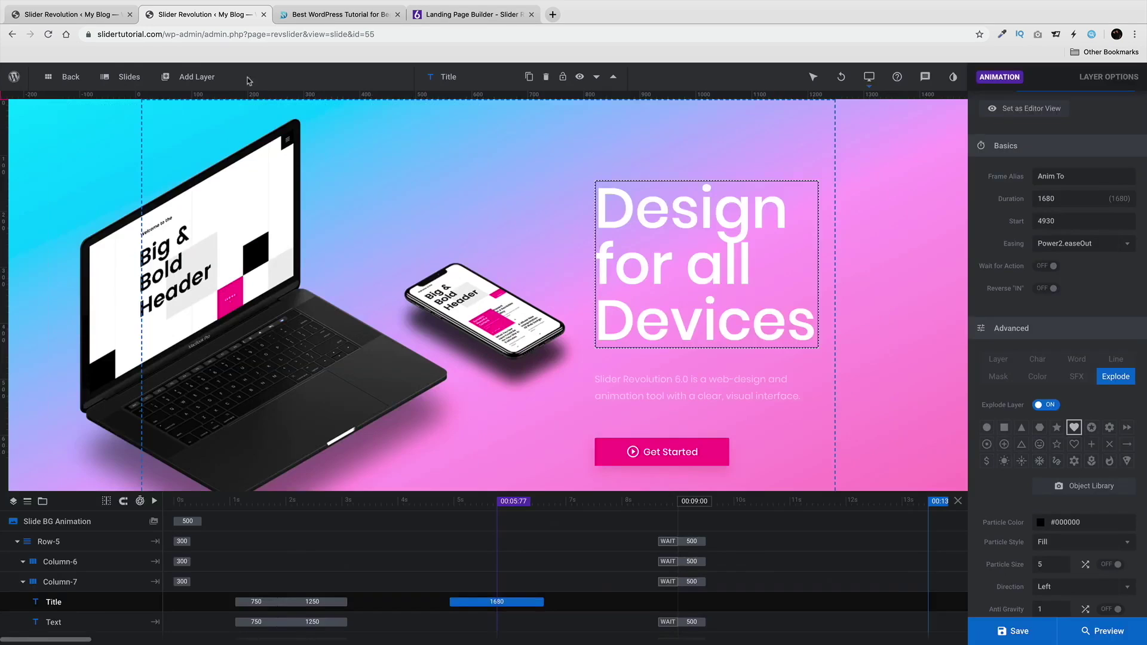
Step: Switch to the Slider Revolution modules overview and browse the available add-ons
{"action": "left_click", "coordinate": [96, 16]}
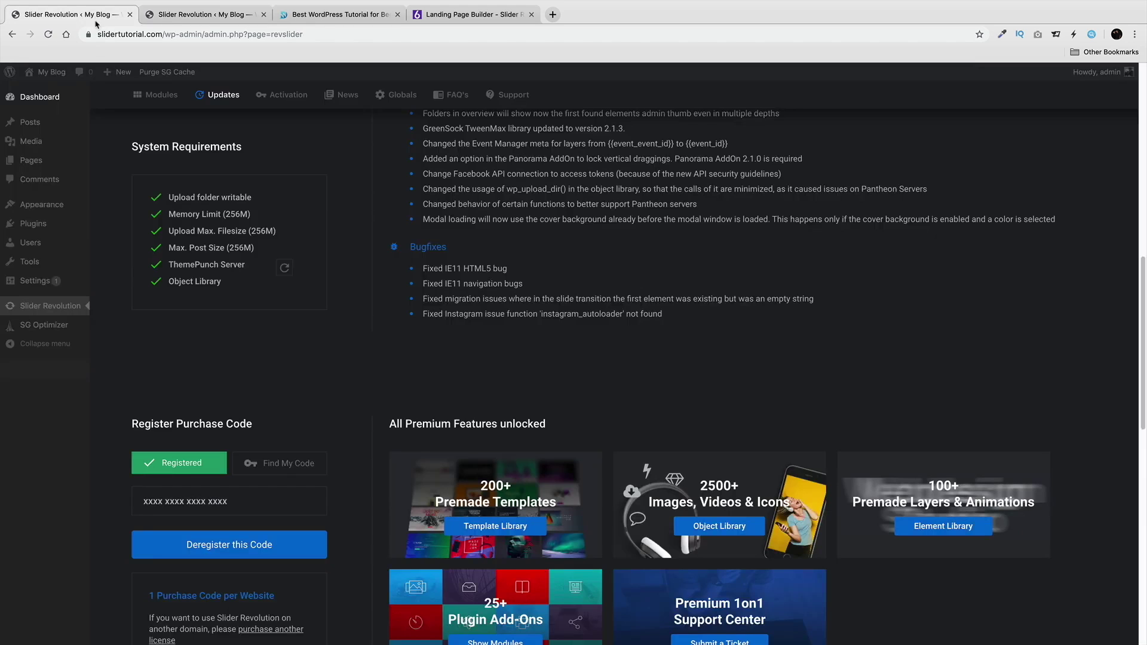
{"action": "scroll", "coordinate": [338, 263], "scroll_direction": "up", "scroll_amount": 10}
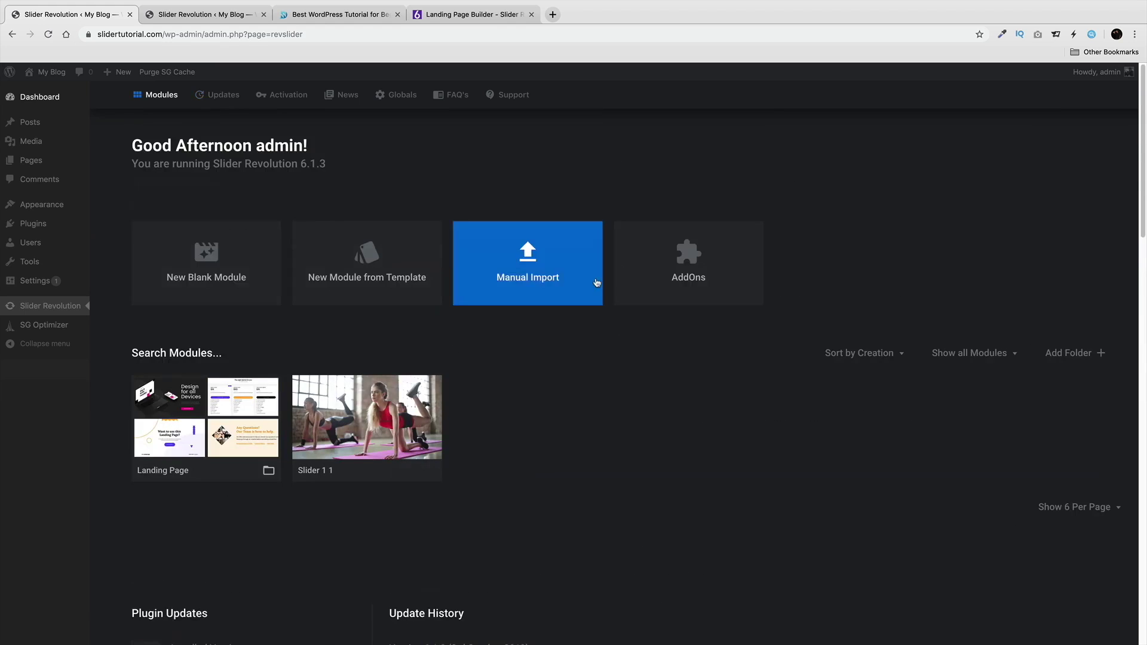
{"action": "left_click", "coordinate": [621, 263]}
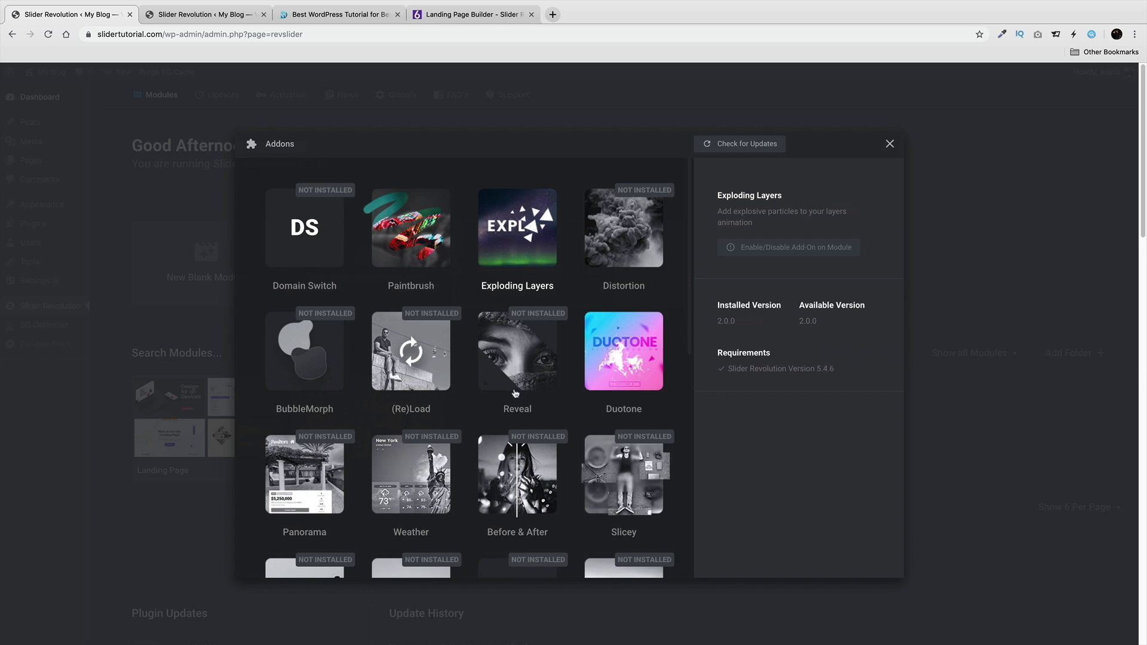
{"action": "scroll", "coordinate": [515, 395], "scroll_direction": "down", "scroll_amount": 3}
{"action": "scroll", "coordinate": [517, 393], "scroll_direction": "down", "scroll_amount": 2}
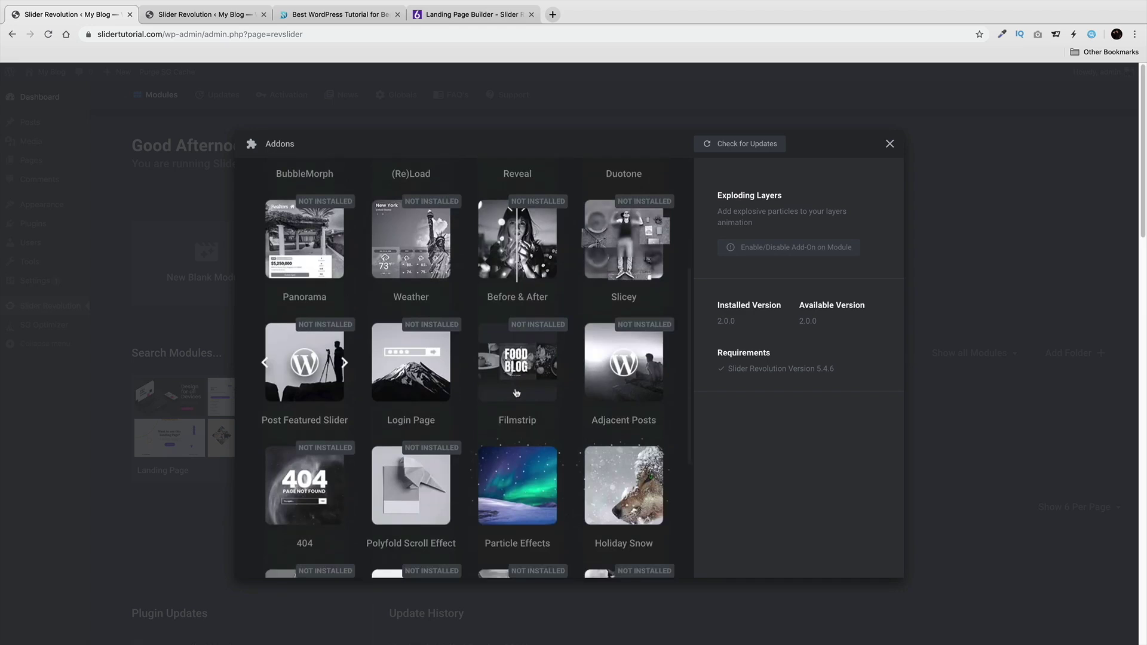
{"action": "scroll", "coordinate": [513, 394], "scroll_direction": "down", "scroll_amount": 4}
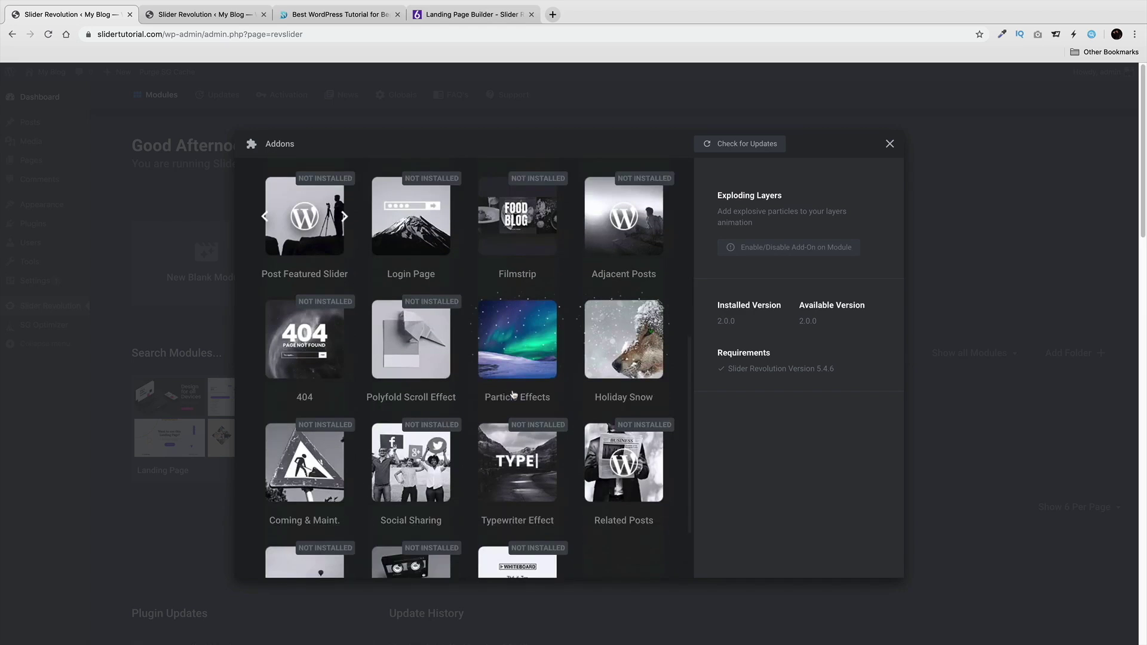
{"action": "scroll", "coordinate": [512, 399], "scroll_direction": "down", "scroll_amount": 2}
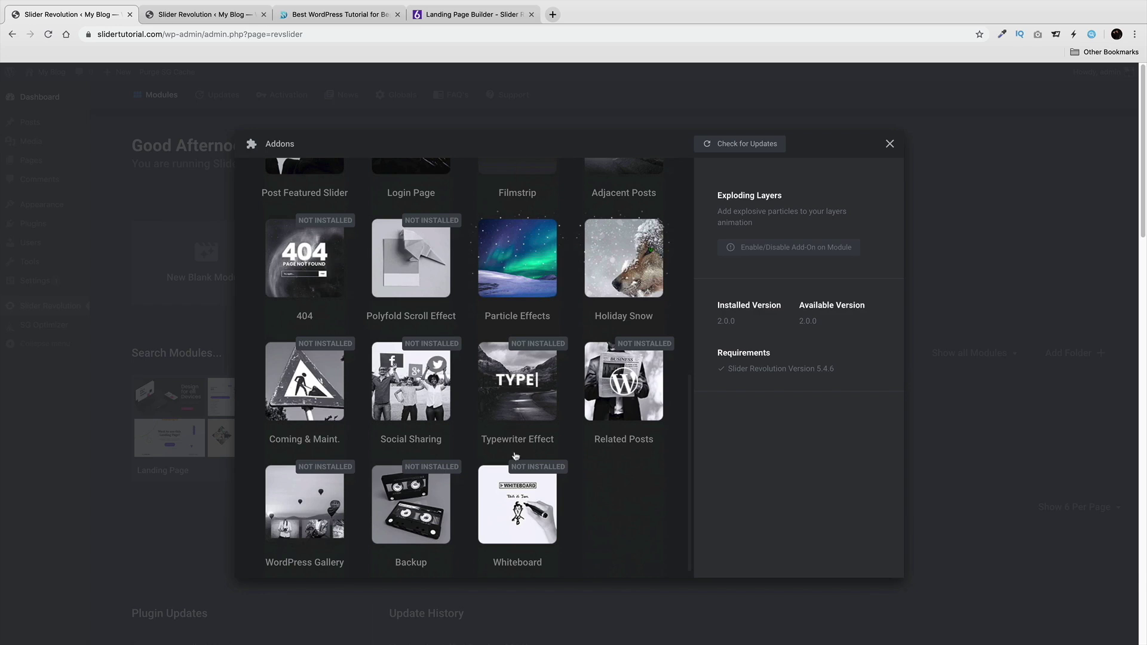
{"action": "scroll", "coordinate": [517, 467], "scroll_direction": "up", "scroll_amount": 12}
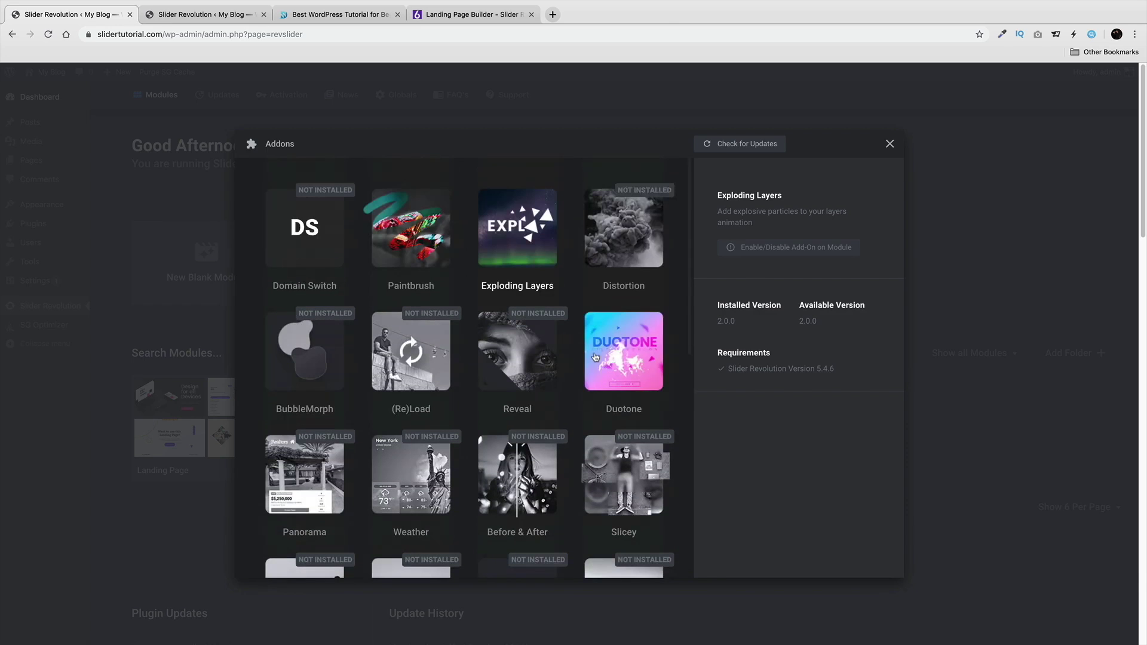
{"action": "left_click", "coordinate": [889, 144]}
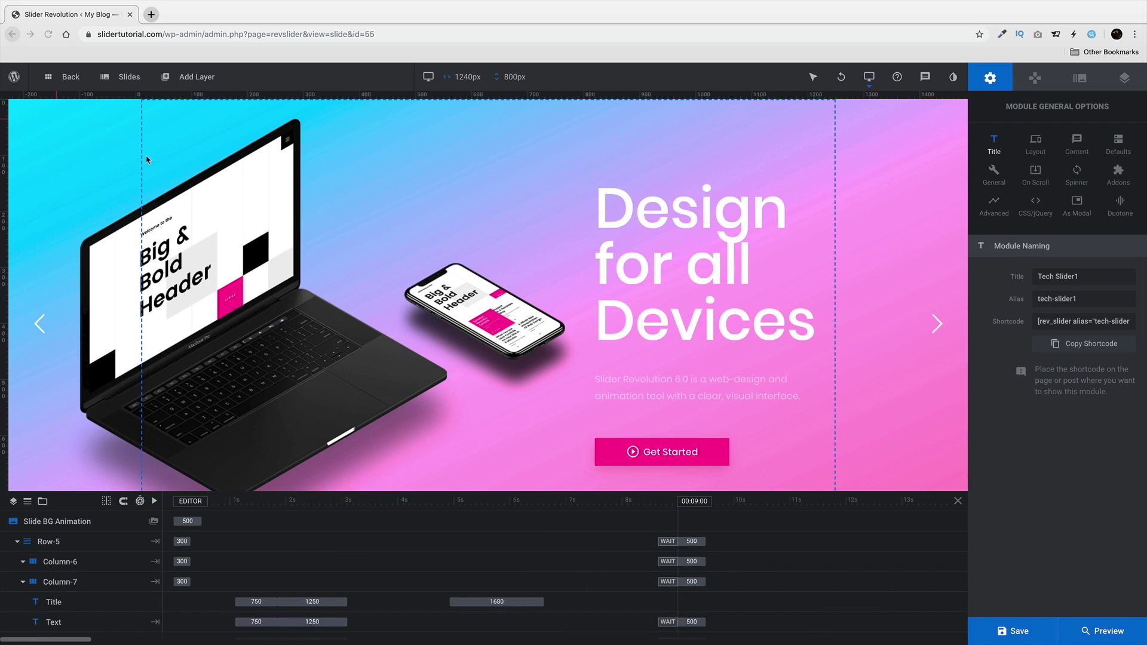
Step: Add the Egg object from the Object Library in size M as an image layer and place it above the phone
{"action": "left_click", "coordinate": [129, 78]}
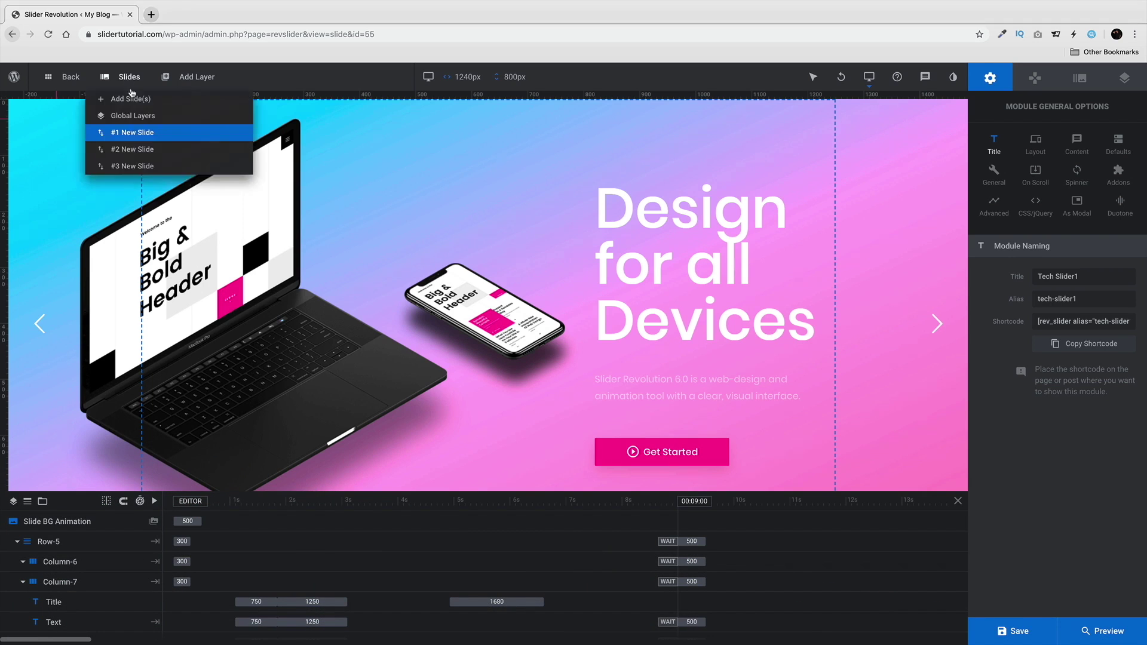
{"action": "mouse_move", "coordinate": [184, 80]}
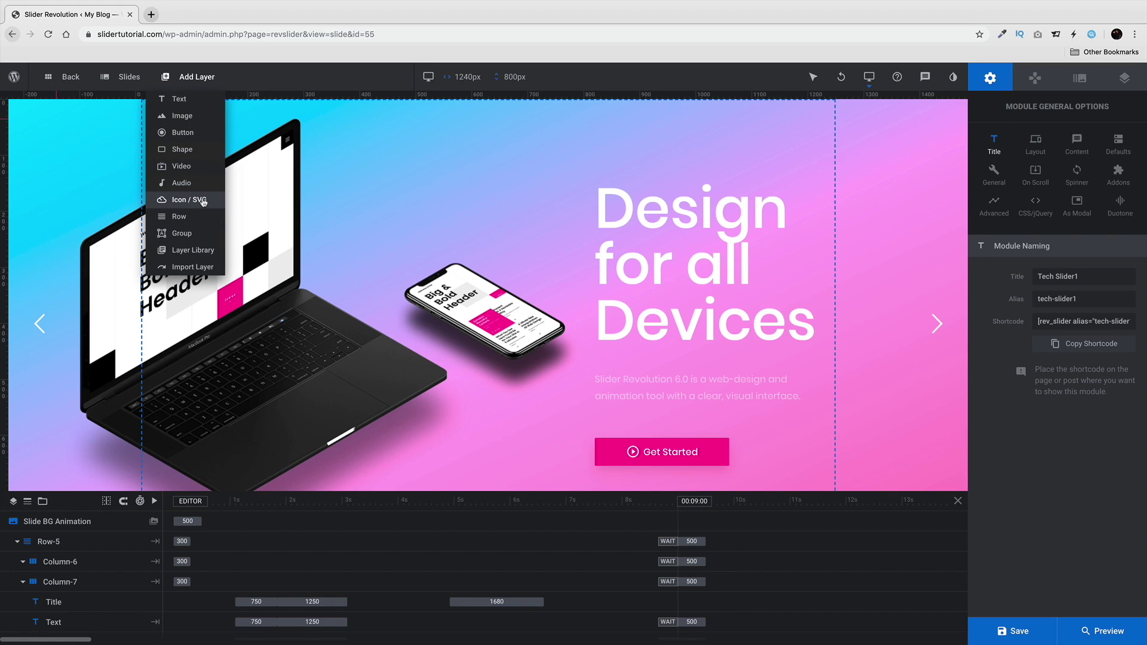
{"action": "mouse_move", "coordinate": [180, 116]}
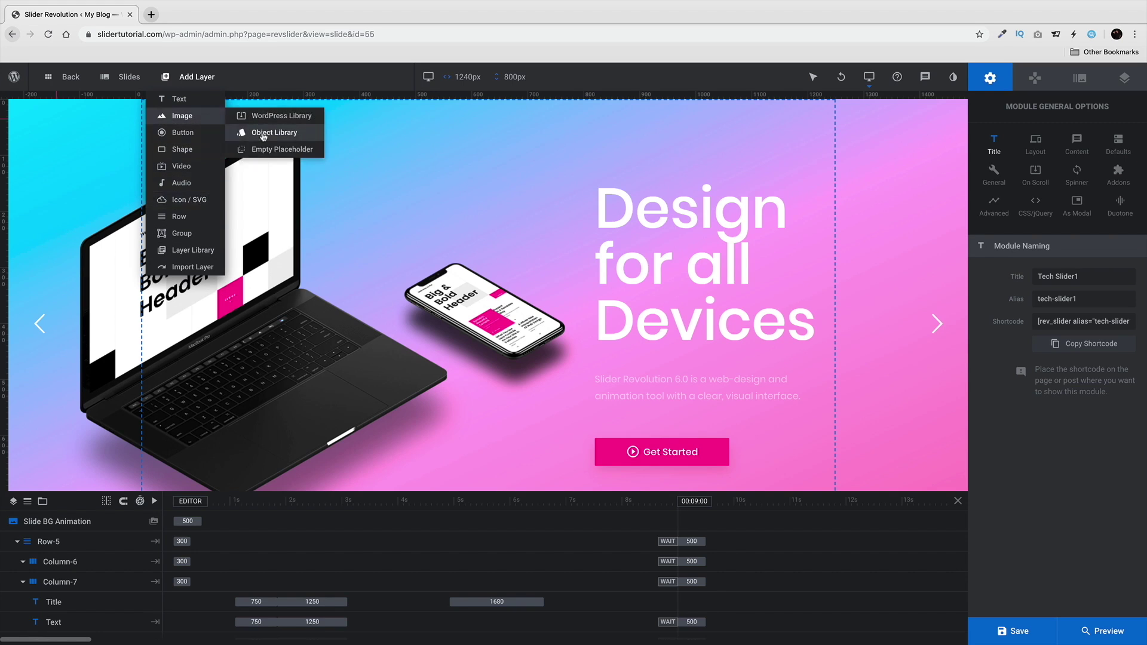
{"action": "left_click", "coordinate": [255, 126]}
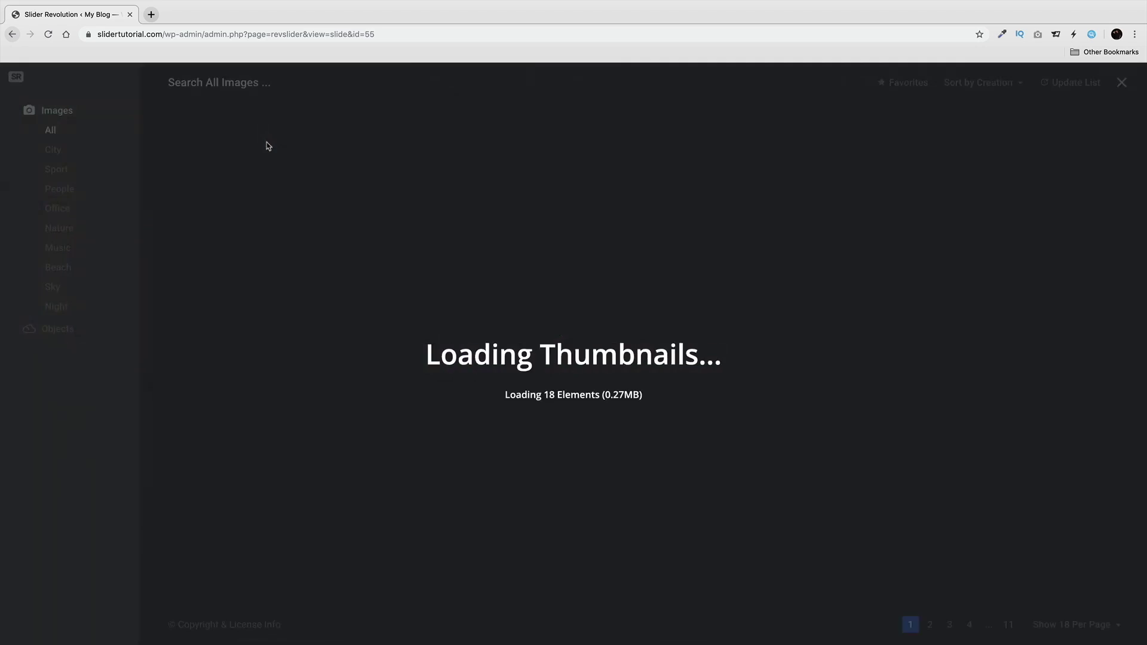
{"action": "left_click", "coordinate": [56, 329]}
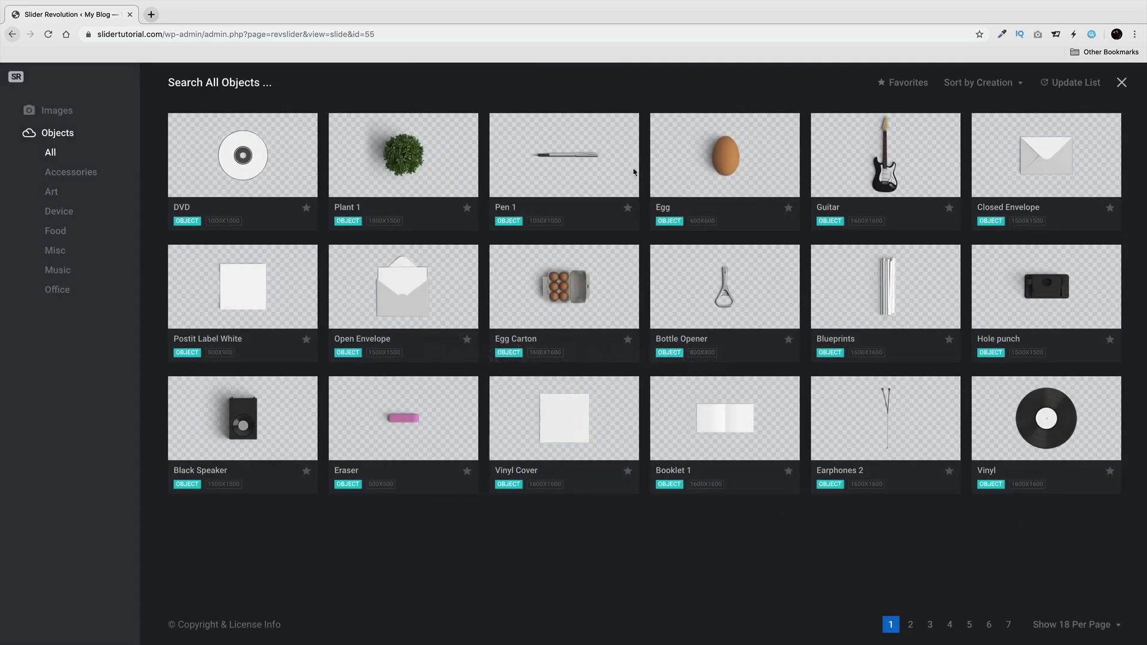
{"action": "left_click", "coordinate": [726, 157]}
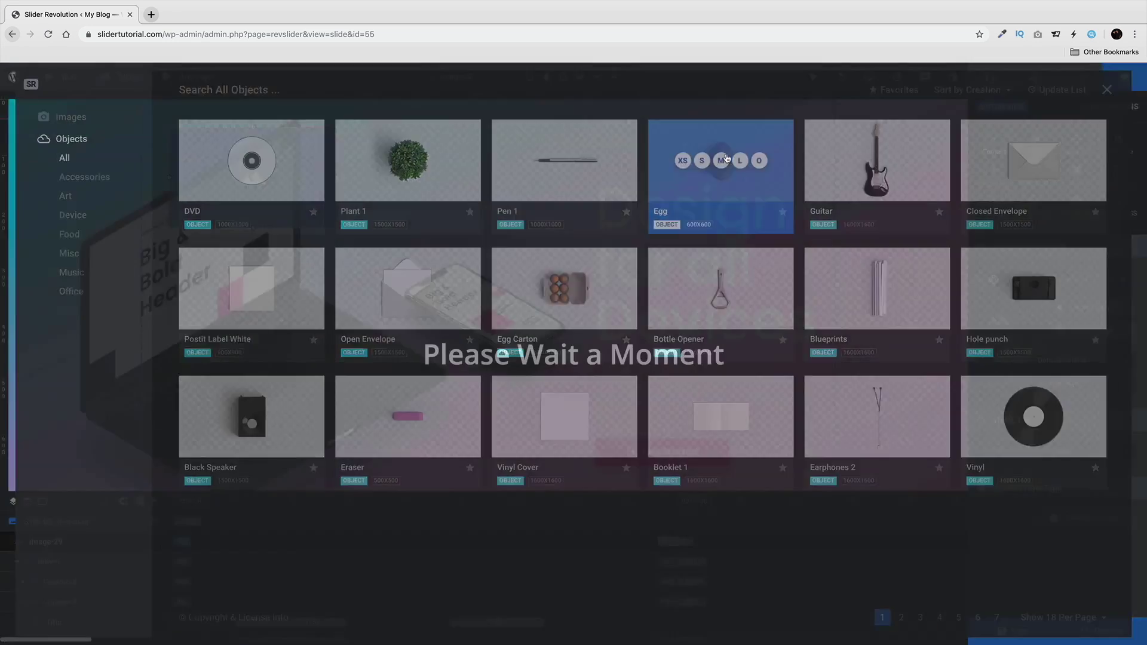
{"action": "left_click_drag", "start_coordinate": [288, 190], "coordinate": [465, 183]}
Step: Select Row-5, the egg image layer and the Title layer in turn to examine their layer options
{"action": "scroll", "coordinate": [472, 201], "scroll_direction": "down", "scroll_amount": 1}
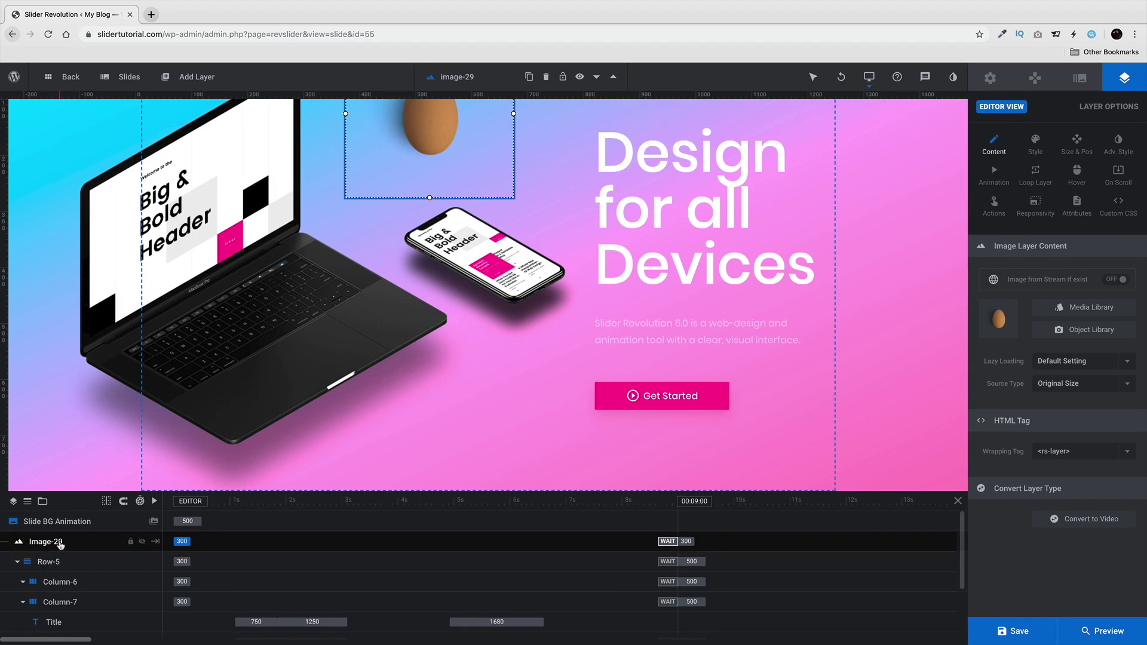
{"action": "scroll", "coordinate": [378, 200], "scroll_direction": "up", "scroll_amount": 1}
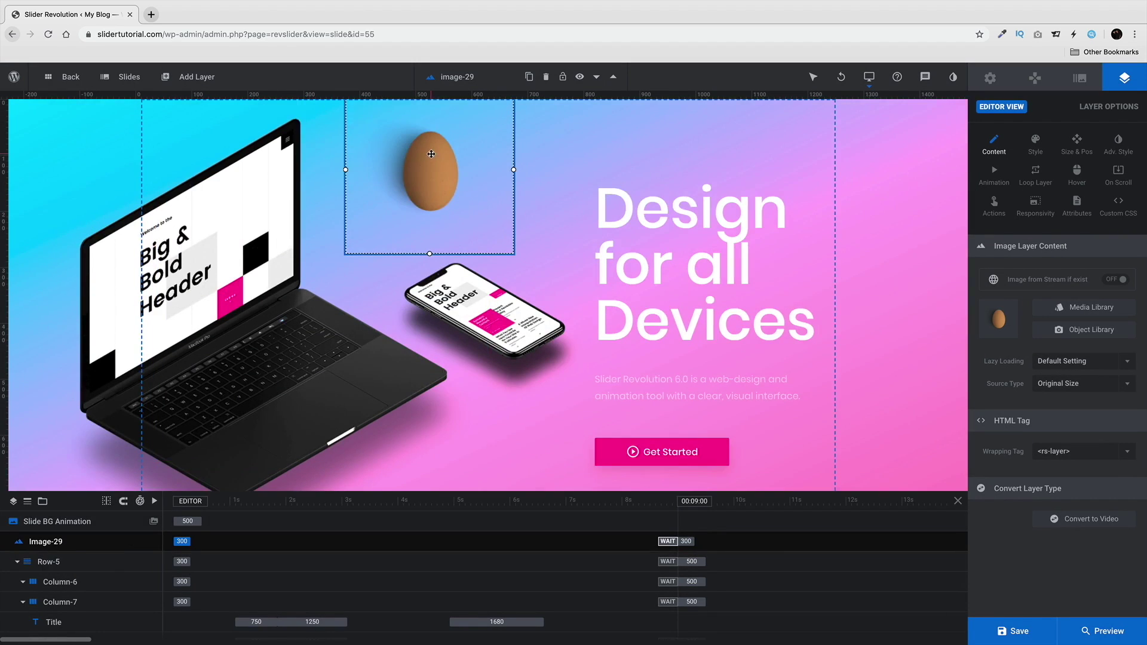
{"action": "left_click", "coordinate": [51, 562]}
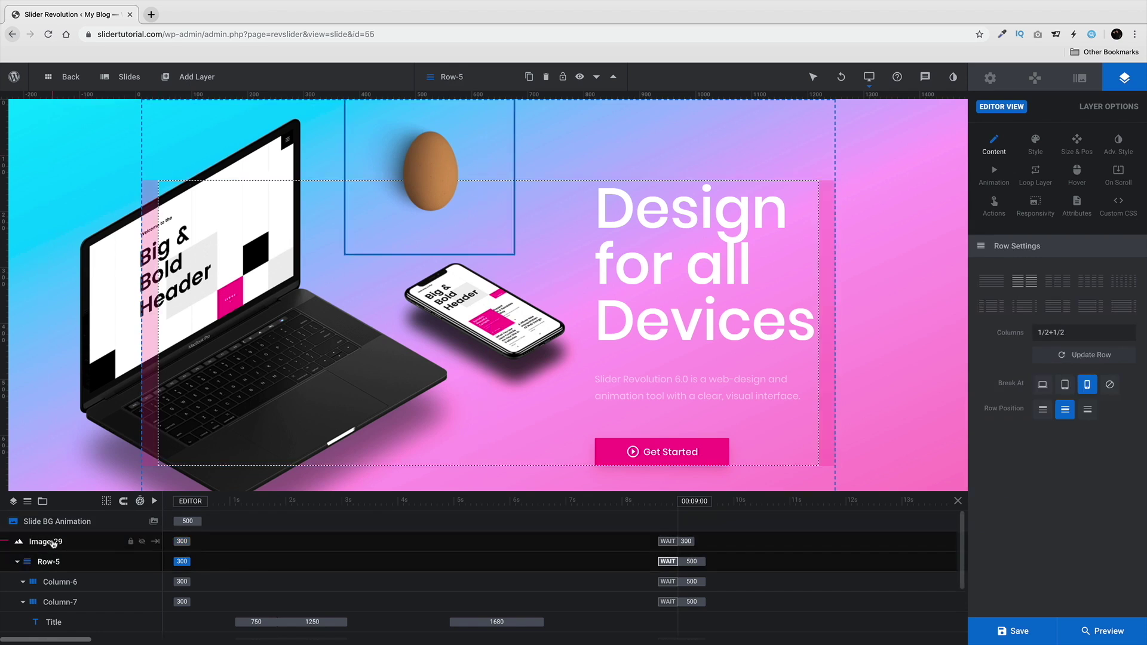
{"action": "left_click", "coordinate": [53, 542]}
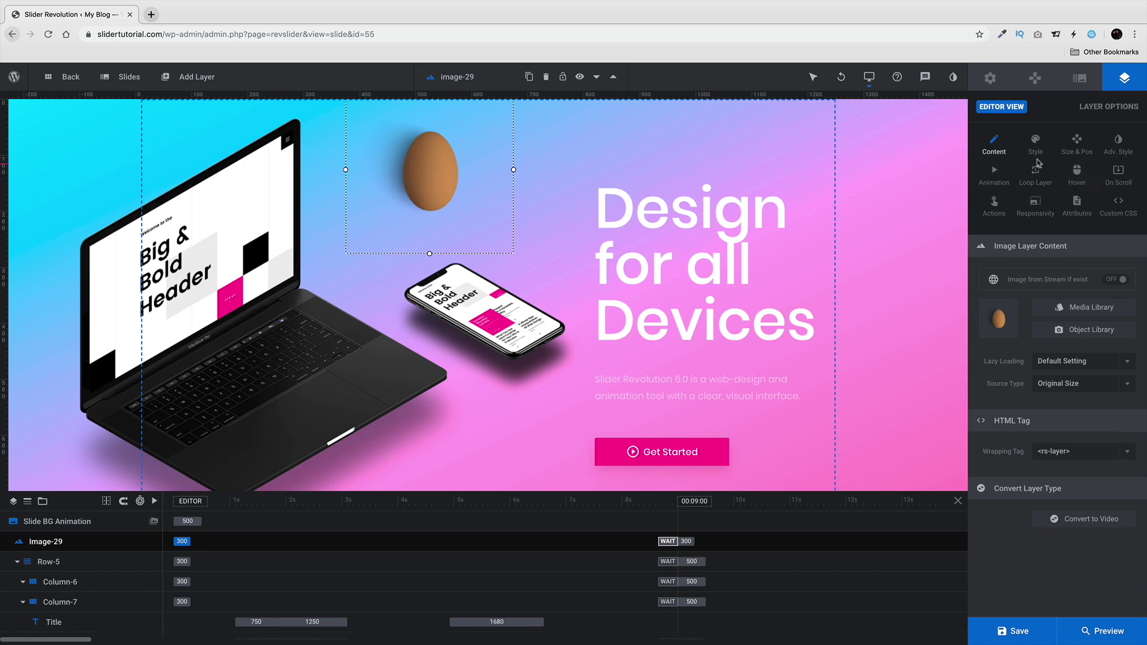
{"action": "left_click", "coordinate": [741, 256]}
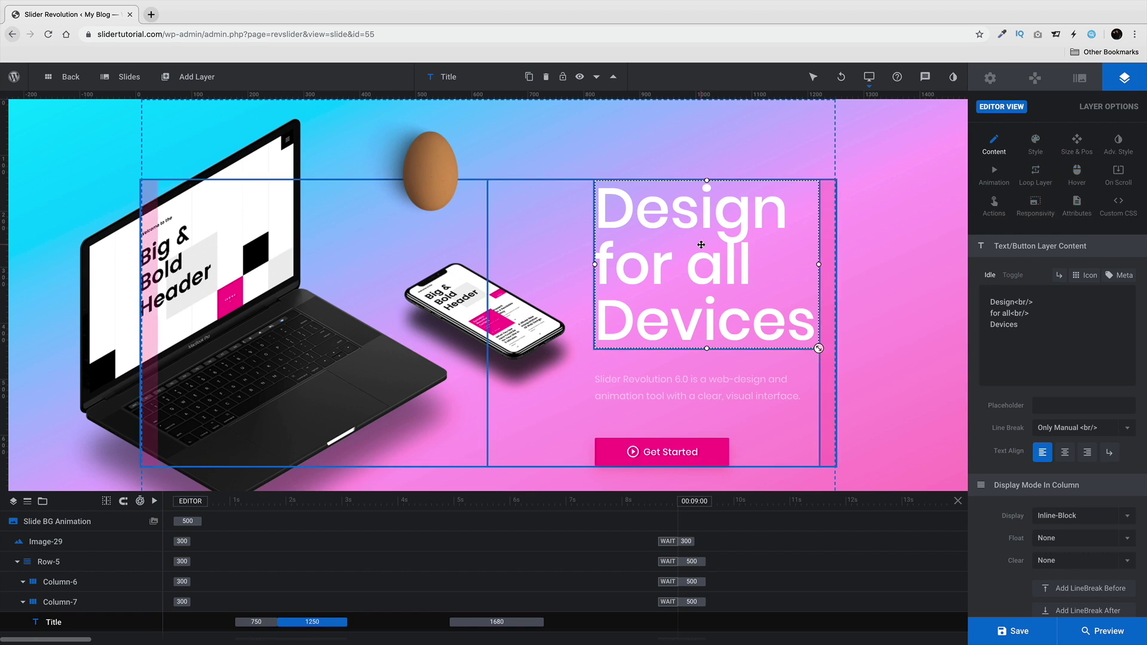
Step: Select the egg image layer and toggle its visibility in the editor, leaving it hidden
{"action": "mouse_move", "coordinate": [533, 79]}
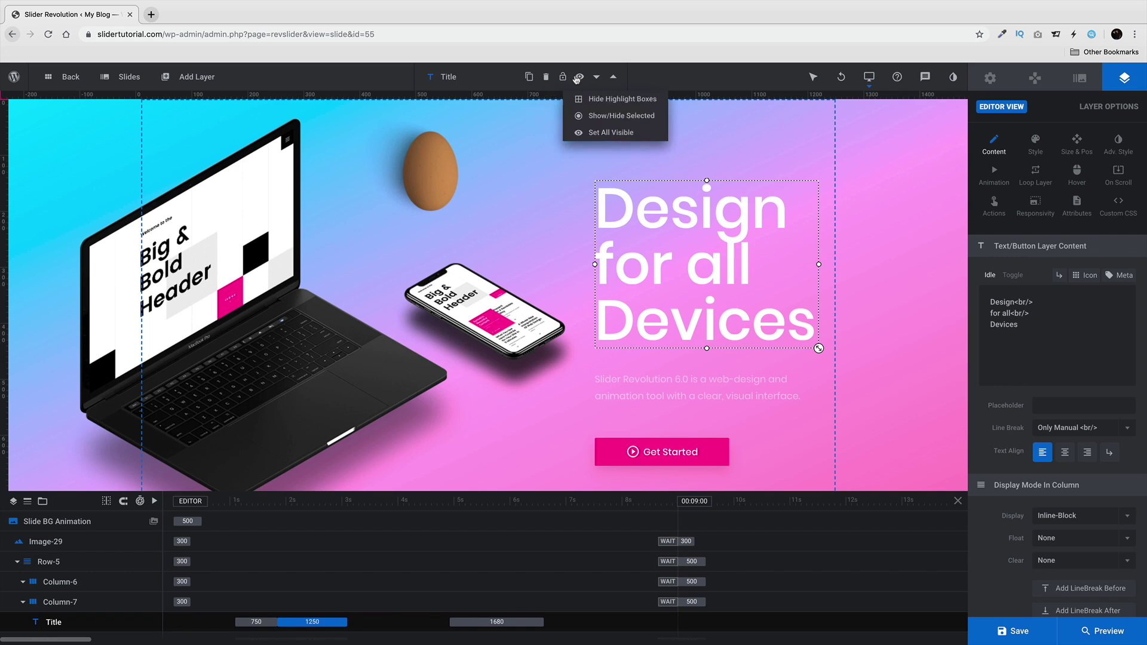
{"action": "left_click", "coordinate": [447, 181]}
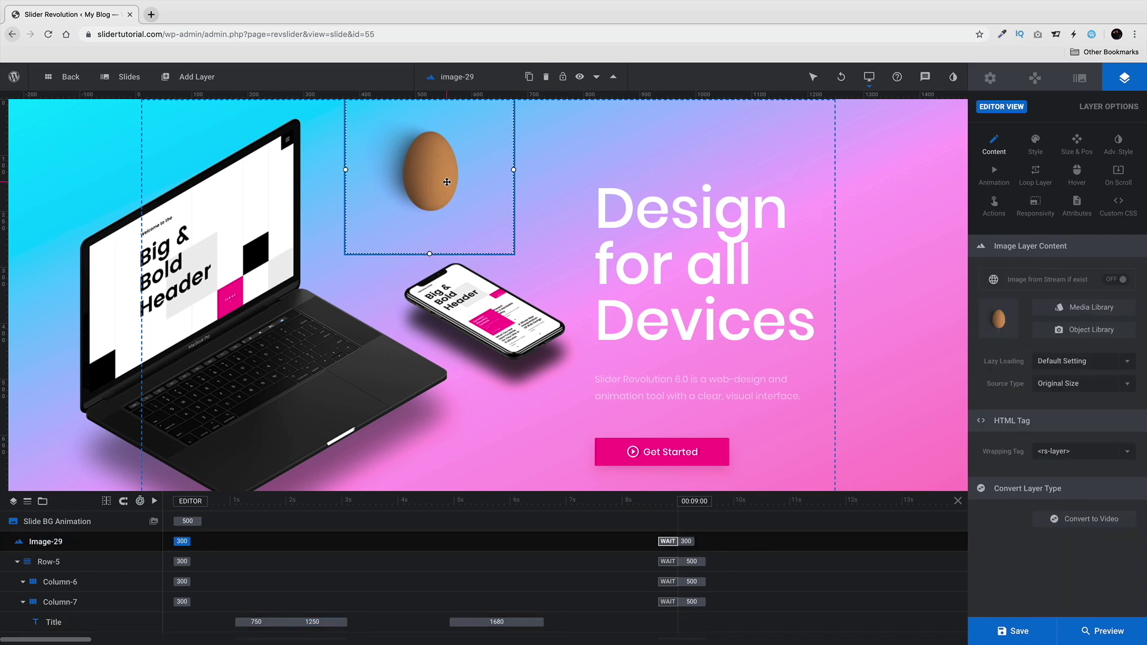
{"action": "left_click", "coordinate": [580, 76]}
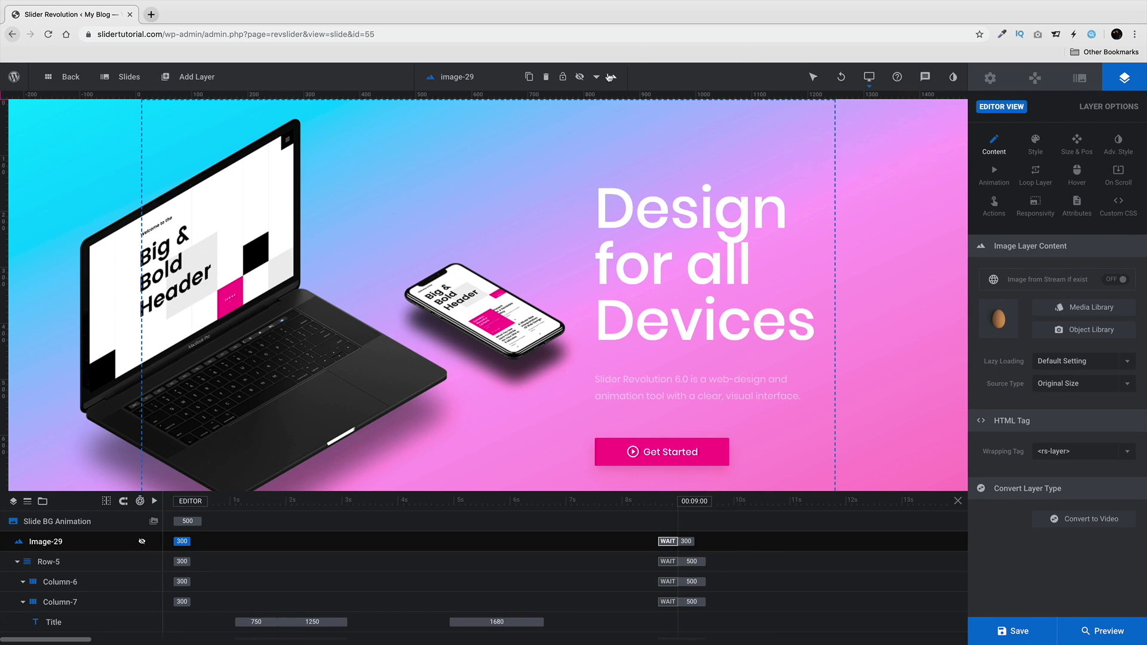
{"action": "left_click", "coordinate": [580, 76]}
{"action": "left_click", "coordinate": [579, 77]}
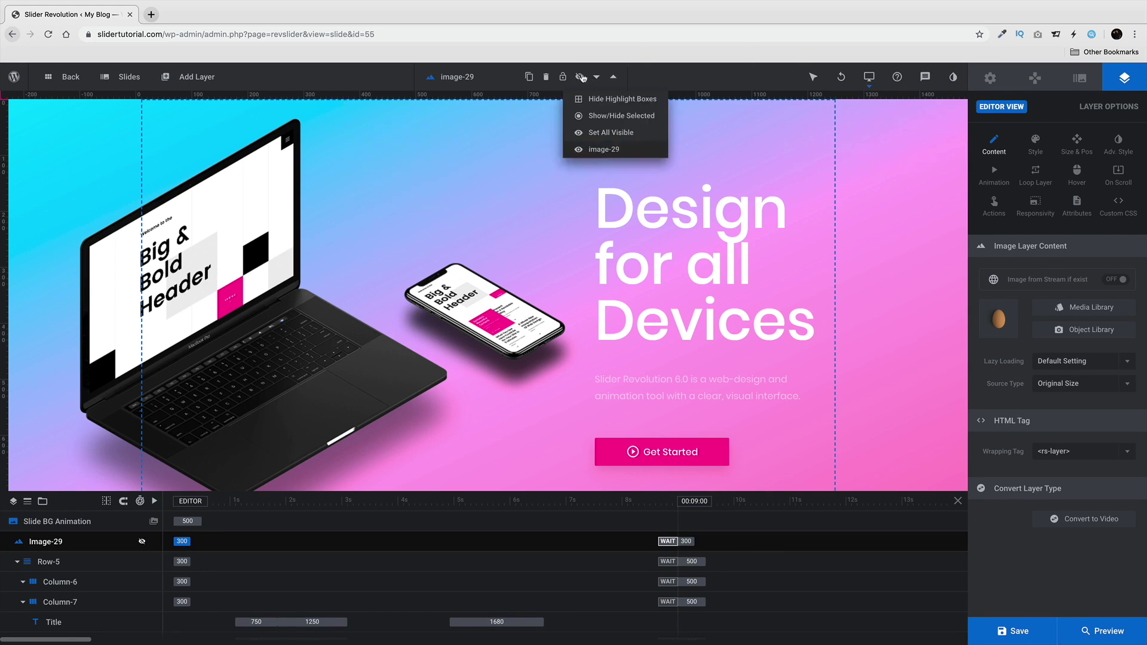
Step: Make the egg image layer visible again and select the slide's layers together using Drag to Select mode
{"action": "left_click", "coordinate": [579, 77]}
{"action": "mouse_move", "coordinate": [819, 77]}
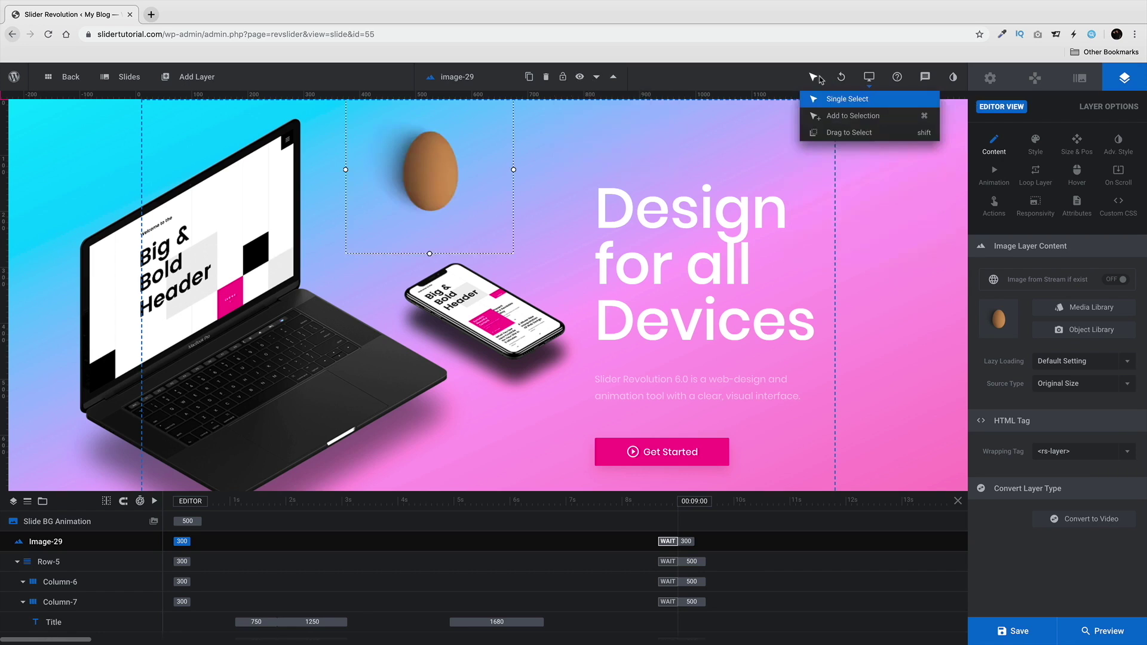
{"action": "left_click", "coordinate": [825, 132]}
{"action": "left_click_drag", "start_coordinate": [778, 111], "coordinate": [224, 464]}
{"action": "key", "text": "Delete"}
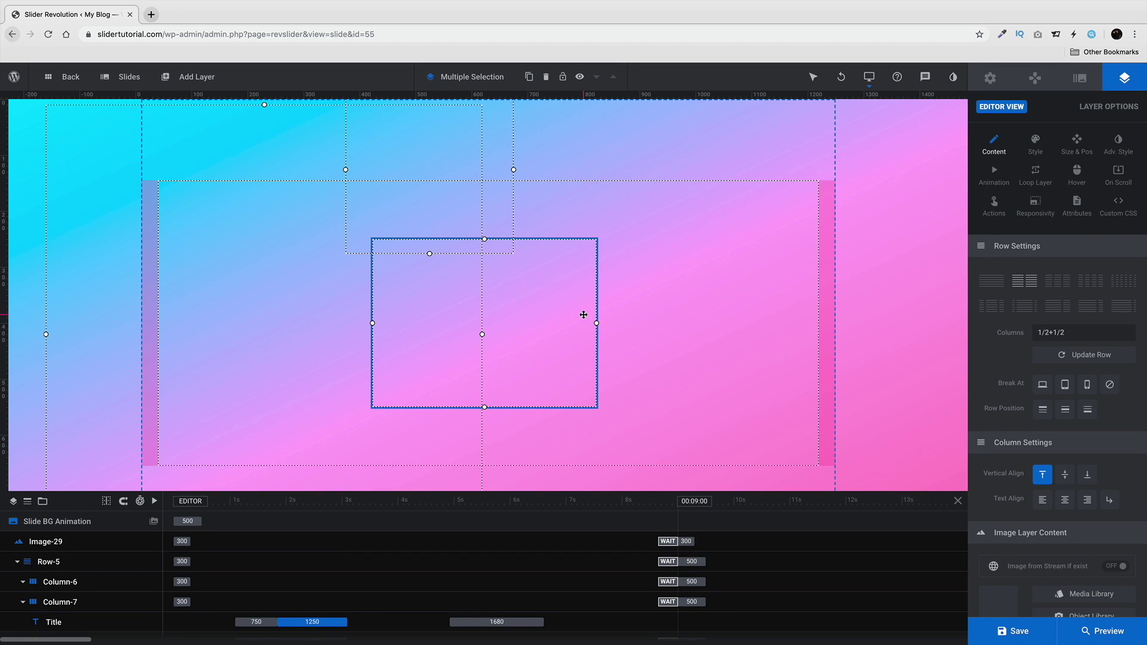
Step: Extend the layer selection in Add to Selection mode with the title layer, and clear the whole selection
{"action": "mouse_move", "coordinate": [814, 79]}
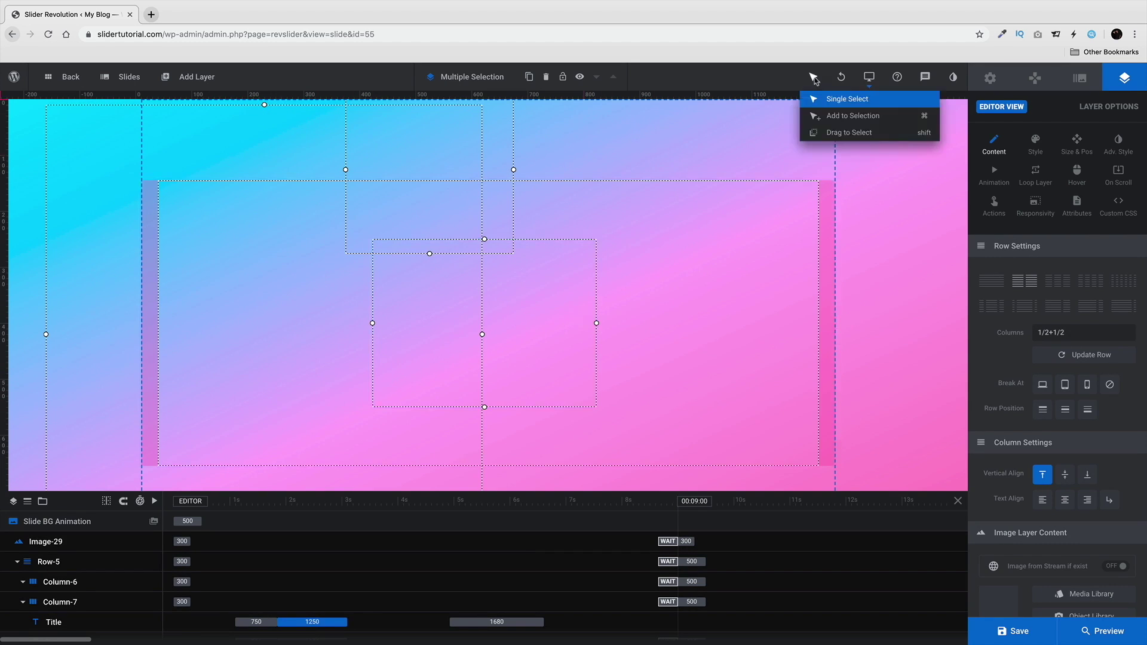
{"action": "left_click", "coordinate": [838, 116]}
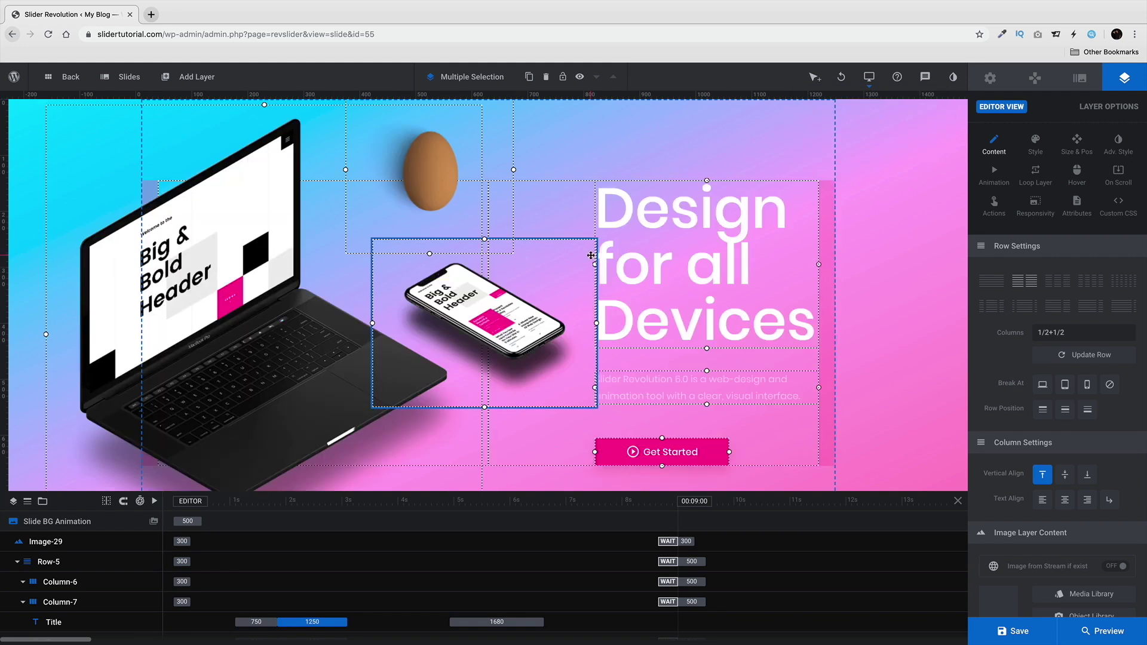
{"action": "left_click", "coordinate": [654, 239]}
{"action": "left_click", "coordinate": [700, 146]}
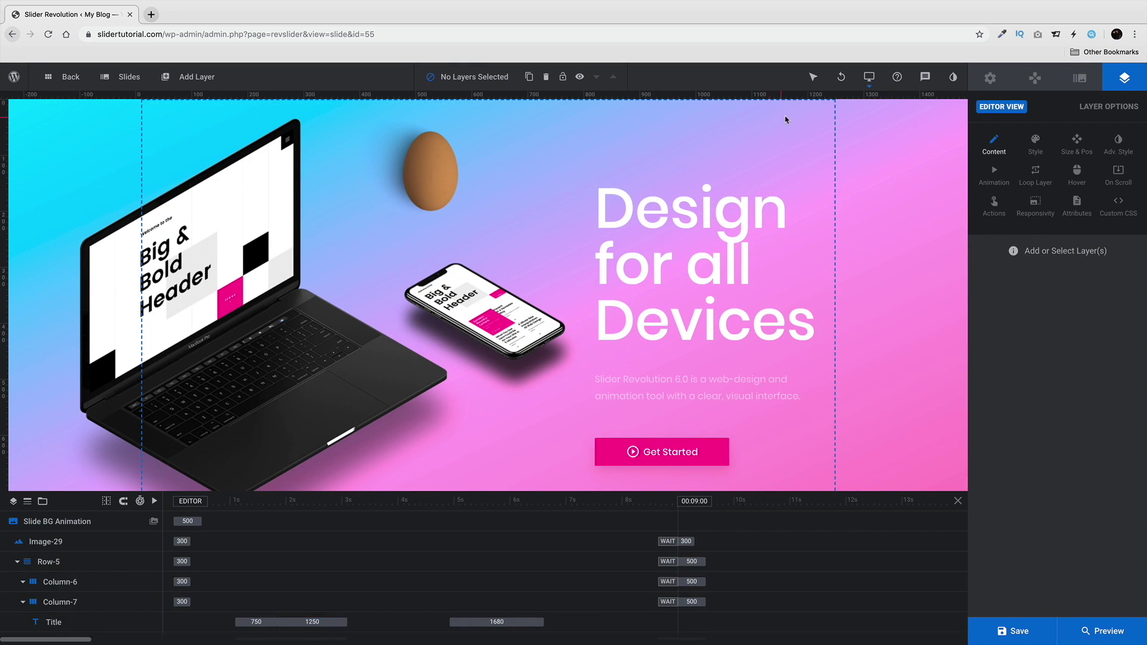
Step: Turn the Tablet and Notebook device views off and back on
{"action": "mouse_move", "coordinate": [839, 77]}
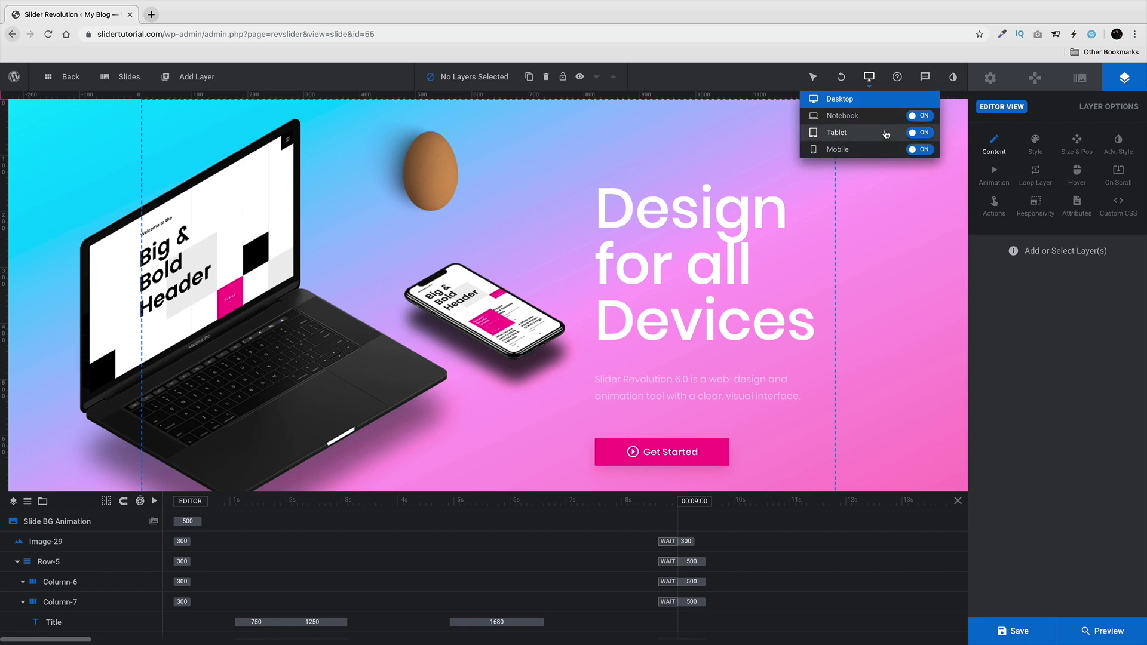
{"action": "left_click", "coordinate": [926, 138]}
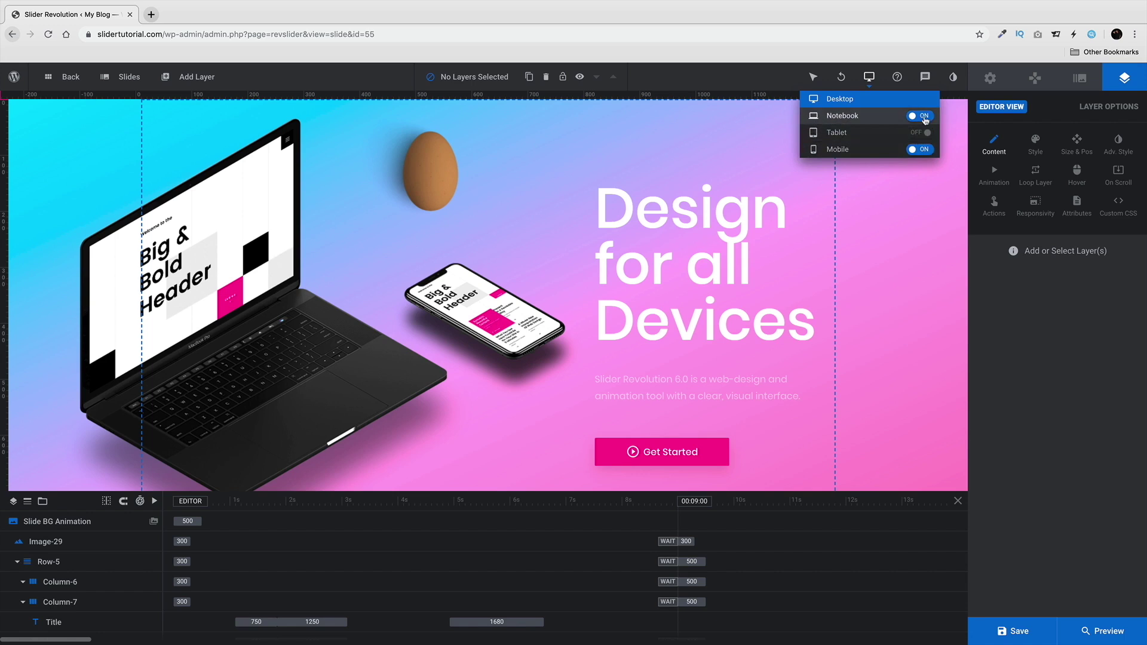
{"action": "left_click", "coordinate": [925, 118]}
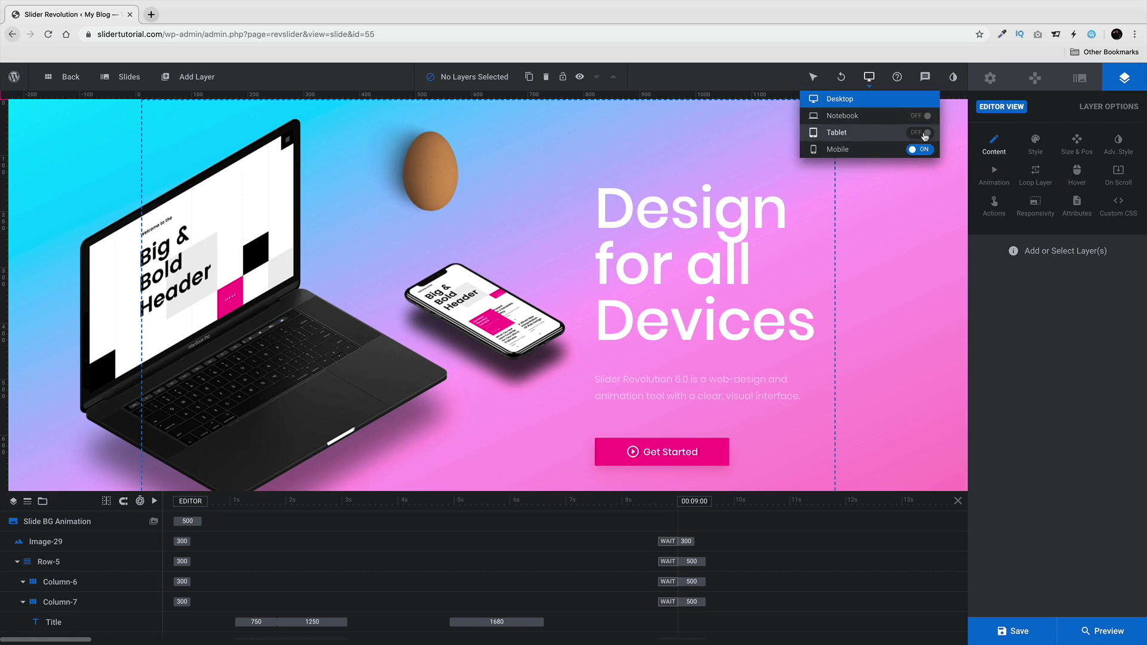
{"action": "left_click", "coordinate": [924, 133]}
{"action": "left_click", "coordinate": [922, 116]}
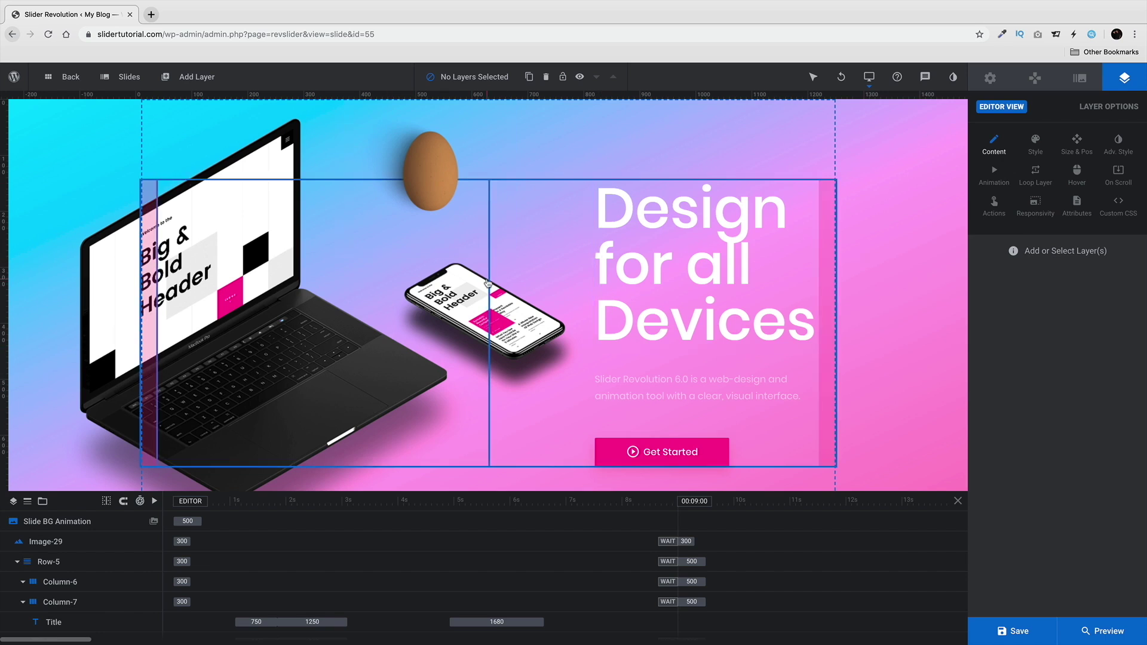
Step: Open the quick style library to view its Headlines styles and close it
{"action": "left_click", "coordinate": [957, 84]}
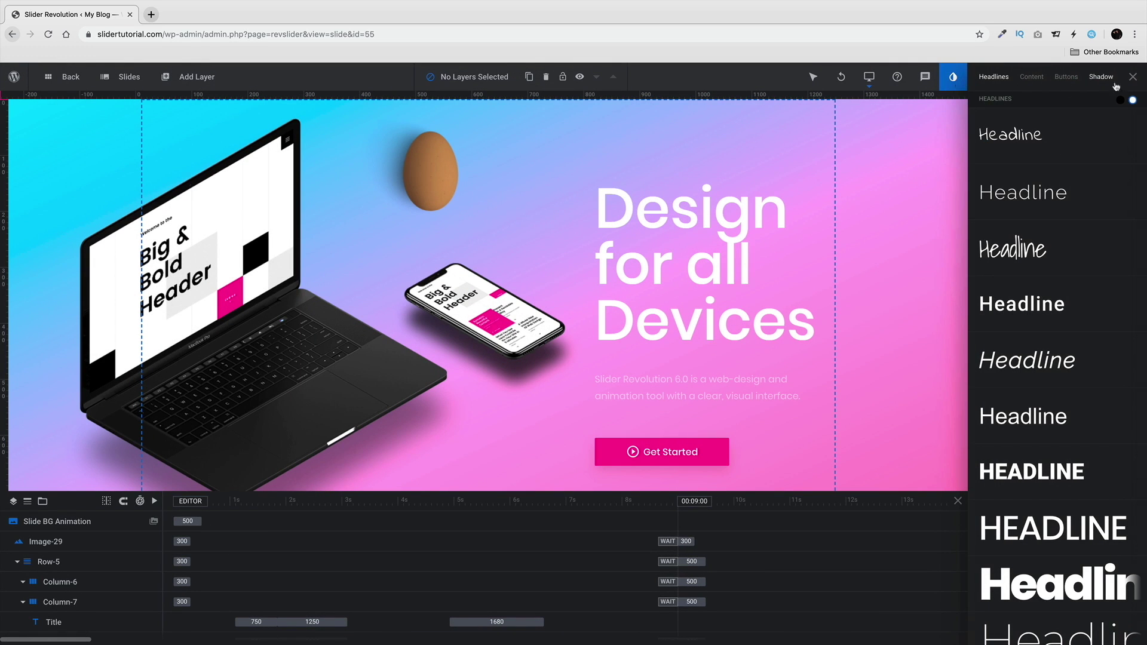
{"action": "left_click", "coordinate": [1133, 76]}
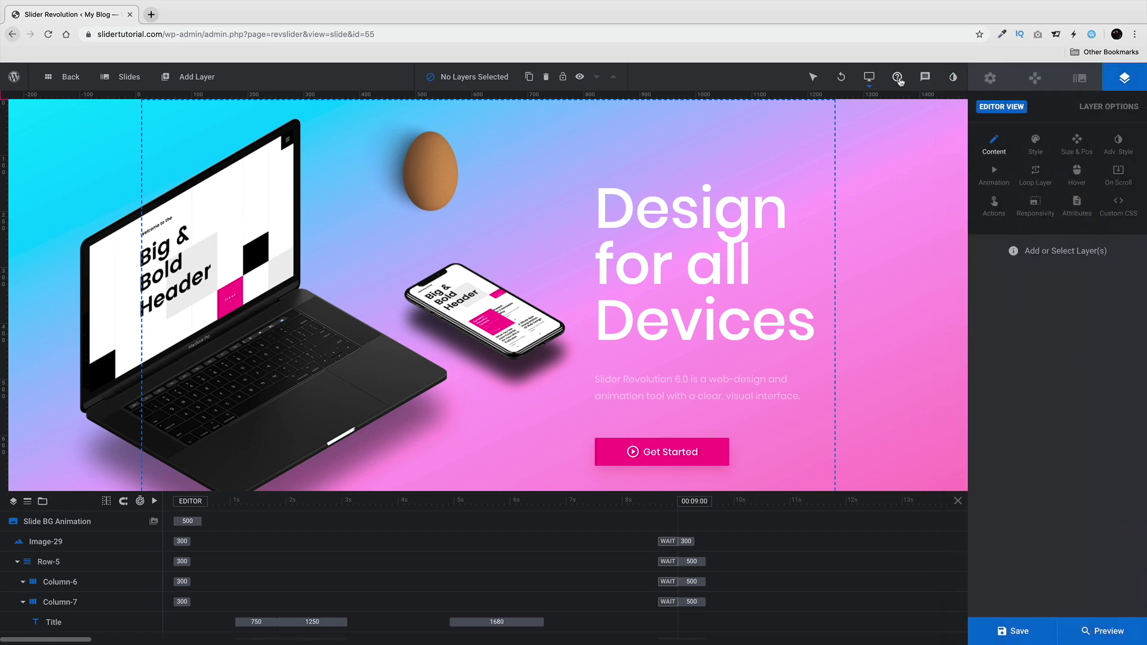
Step: Turn on Help Mode and examine the timeline's Set all Timings option at 100%
{"action": "left_click", "coordinate": [898, 78]}
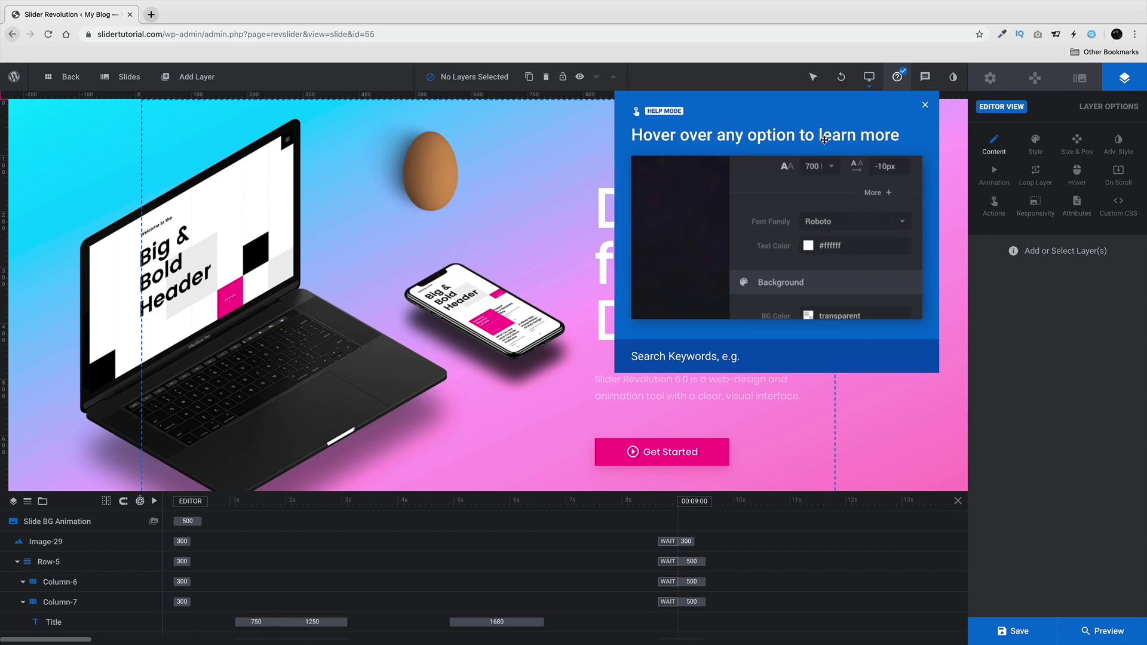
{"action": "left_click", "coordinate": [141, 502]}
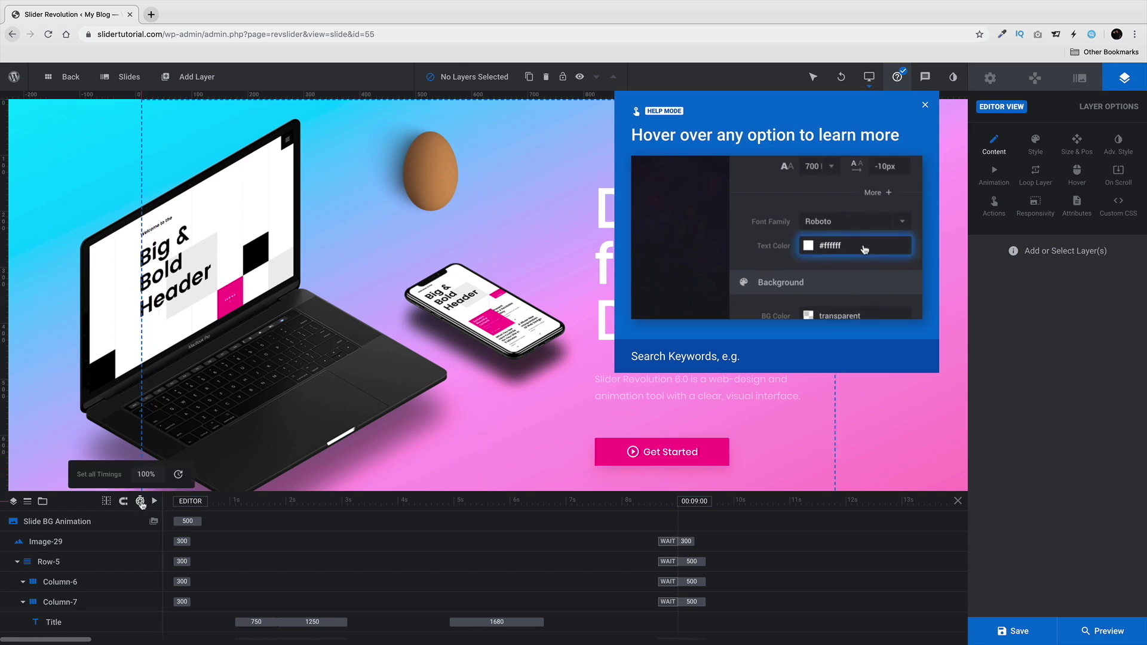
{"action": "left_click", "coordinate": [177, 476]}
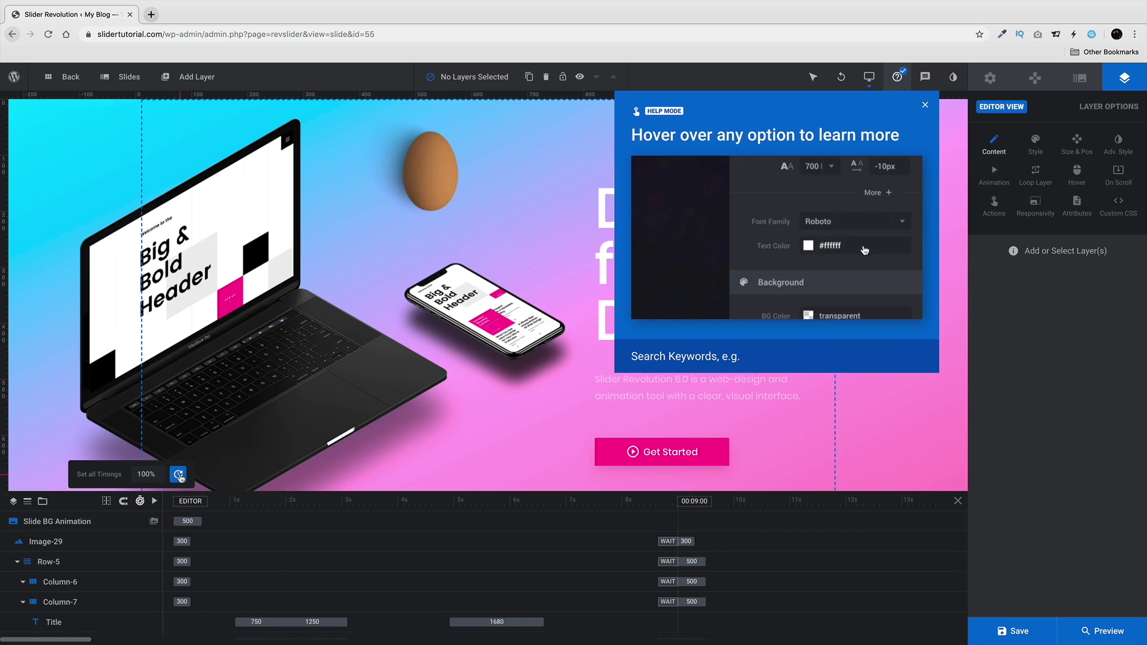
{"action": "left_click", "coordinate": [898, 78]}
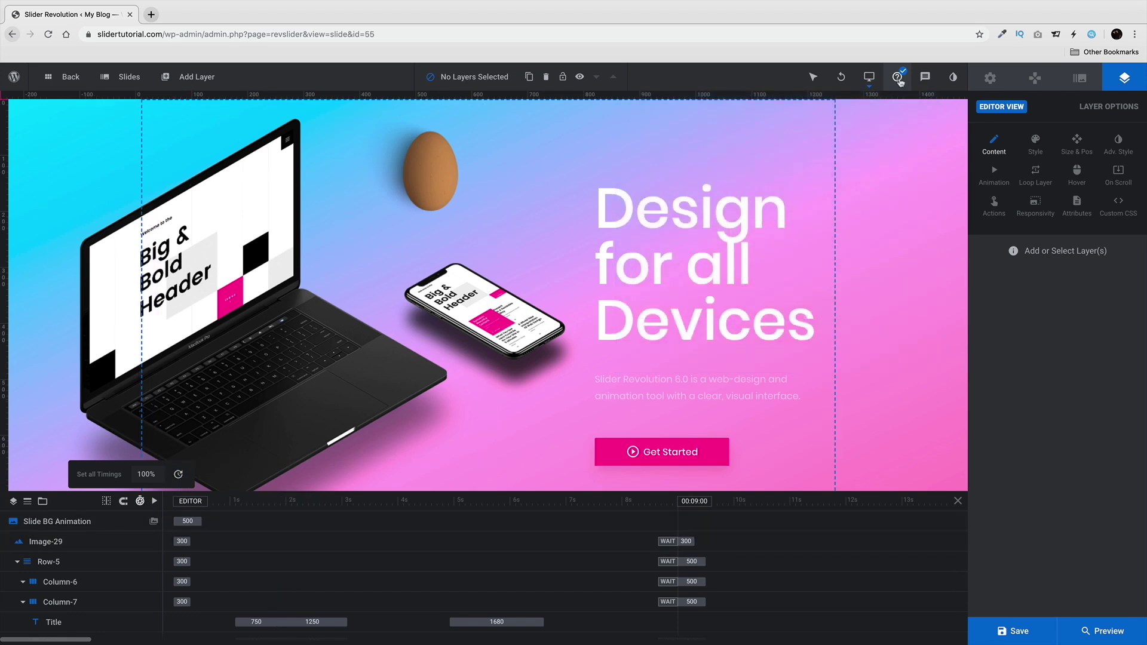
{"action": "left_click", "coordinate": [898, 77]}
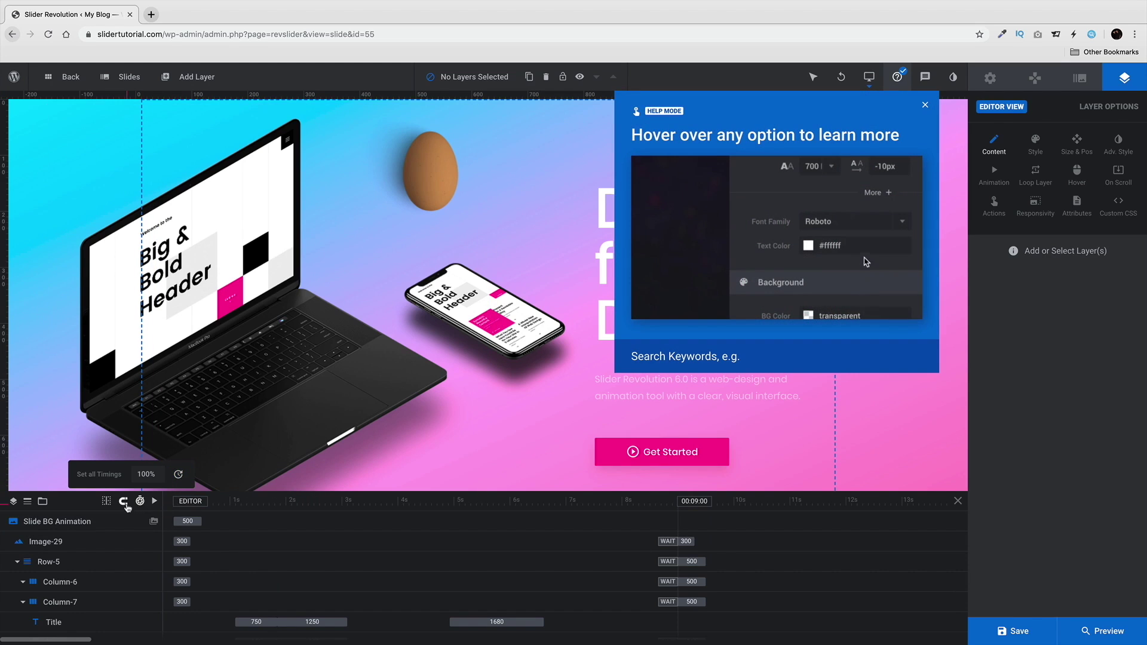
Step: Set the timeline to No Sticky Keyframes, exit Help Mode and clear the layer selection
{"action": "mouse_move", "coordinate": [127, 507]}
{"action": "left_click", "coordinate": [111, 453]}
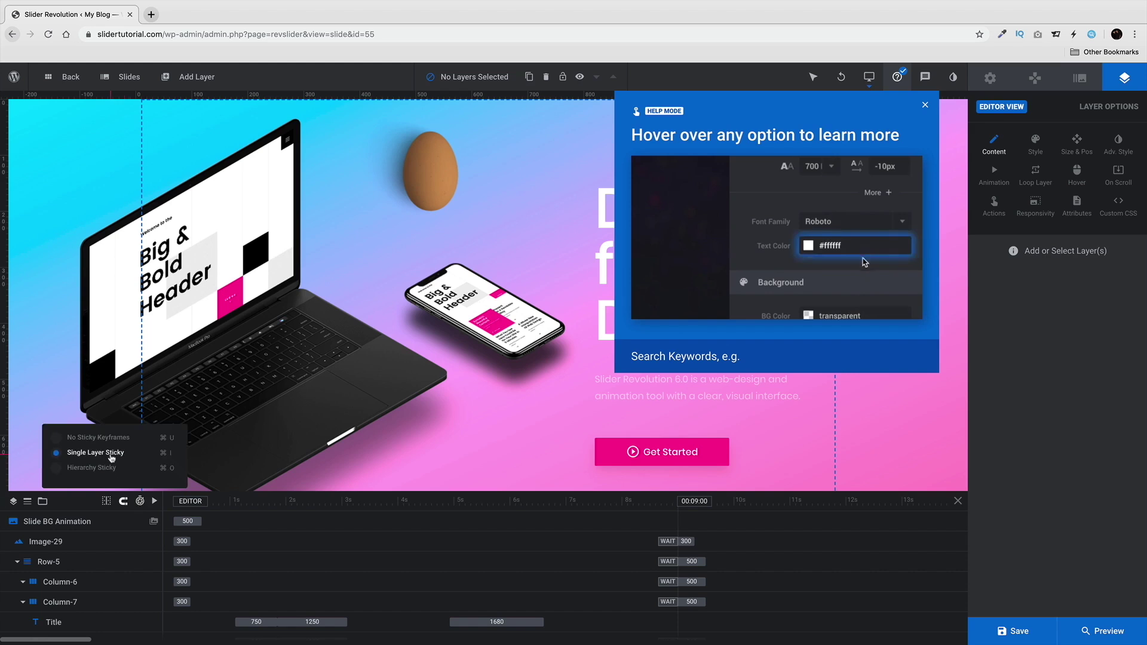
{"action": "left_click", "coordinate": [114, 438]}
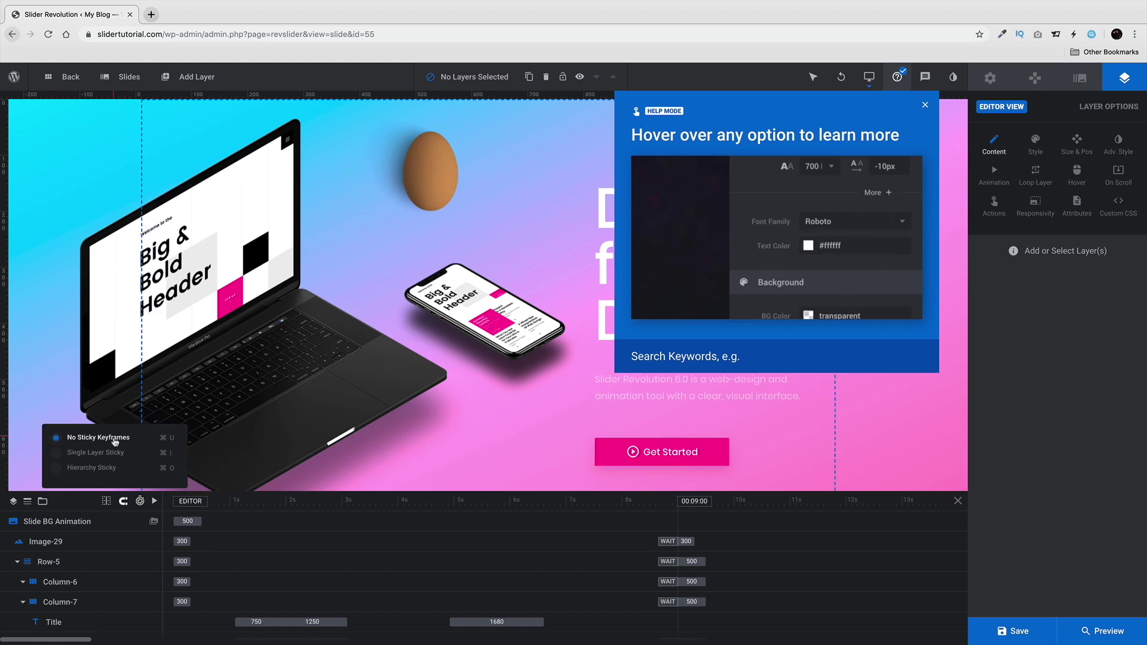
{"action": "left_click", "coordinate": [419, 437]}
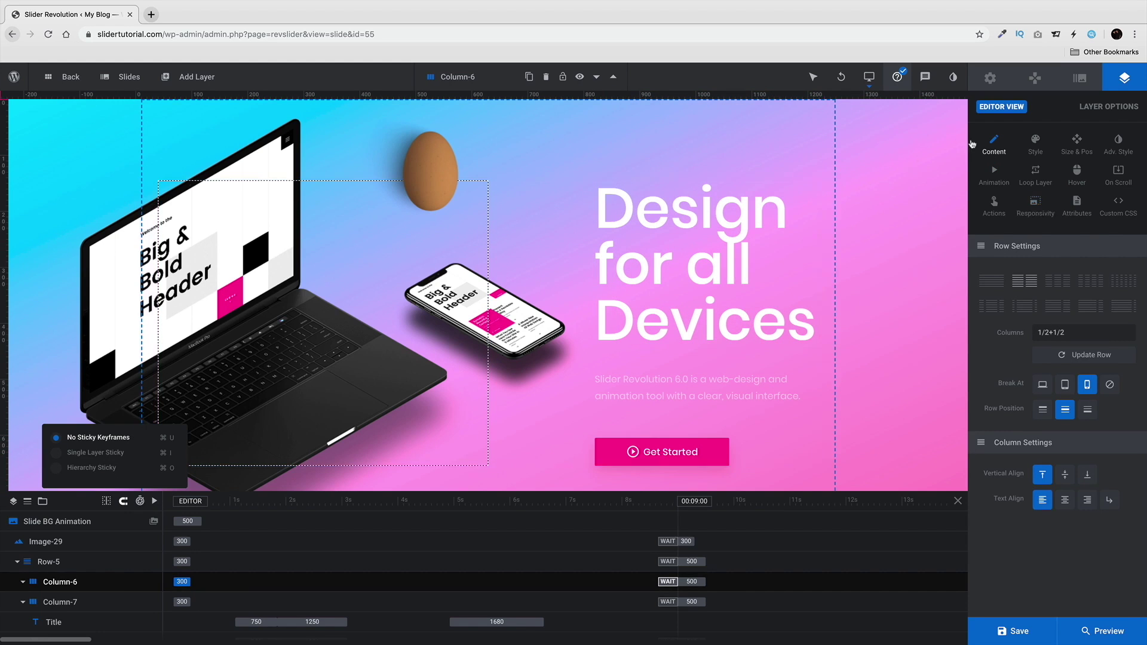
{"action": "left_click", "coordinate": [897, 77]}
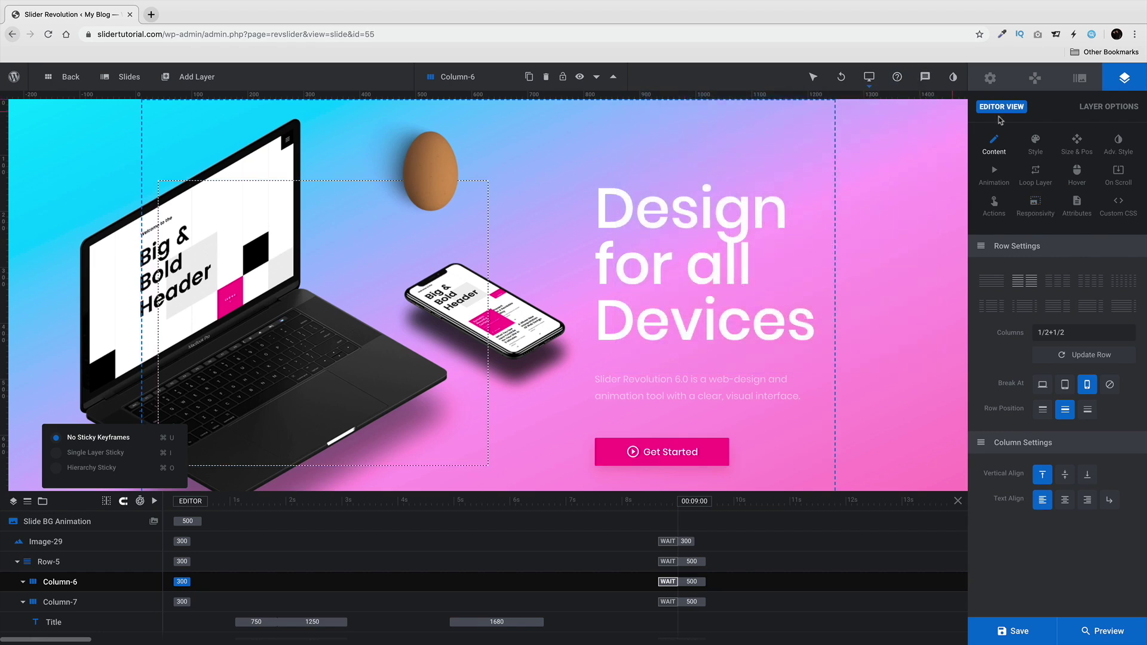
{"action": "left_click", "coordinate": [945, 168]}
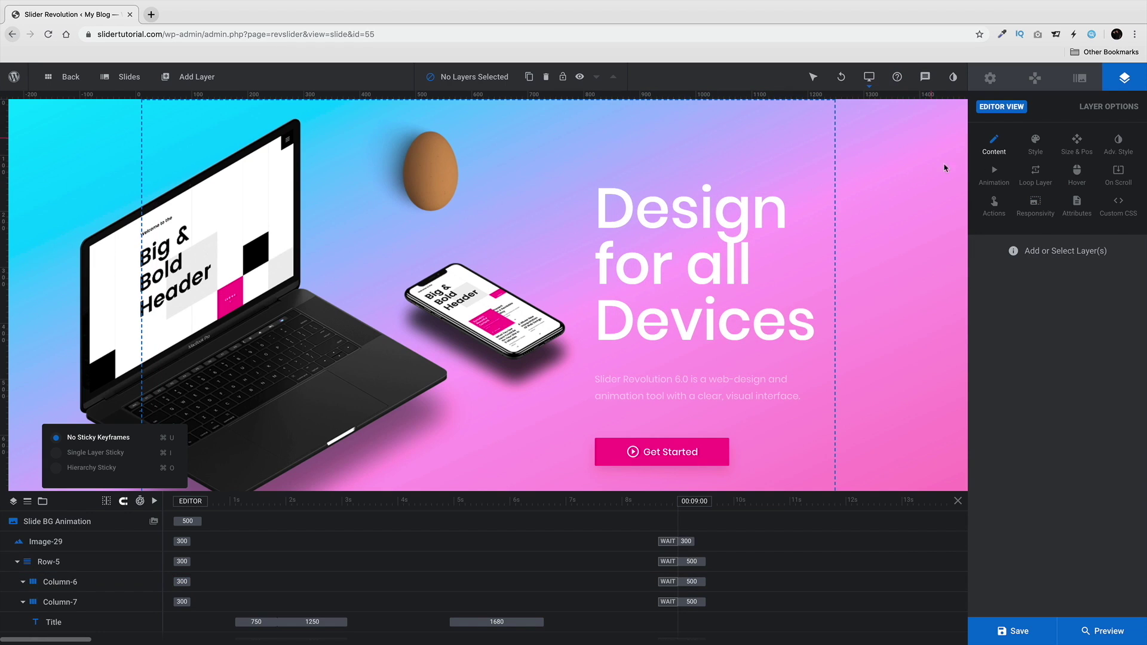
Step: Set the module's loading spinner to style 2 with the colour #34aadc
{"action": "left_click", "coordinate": [990, 78]}
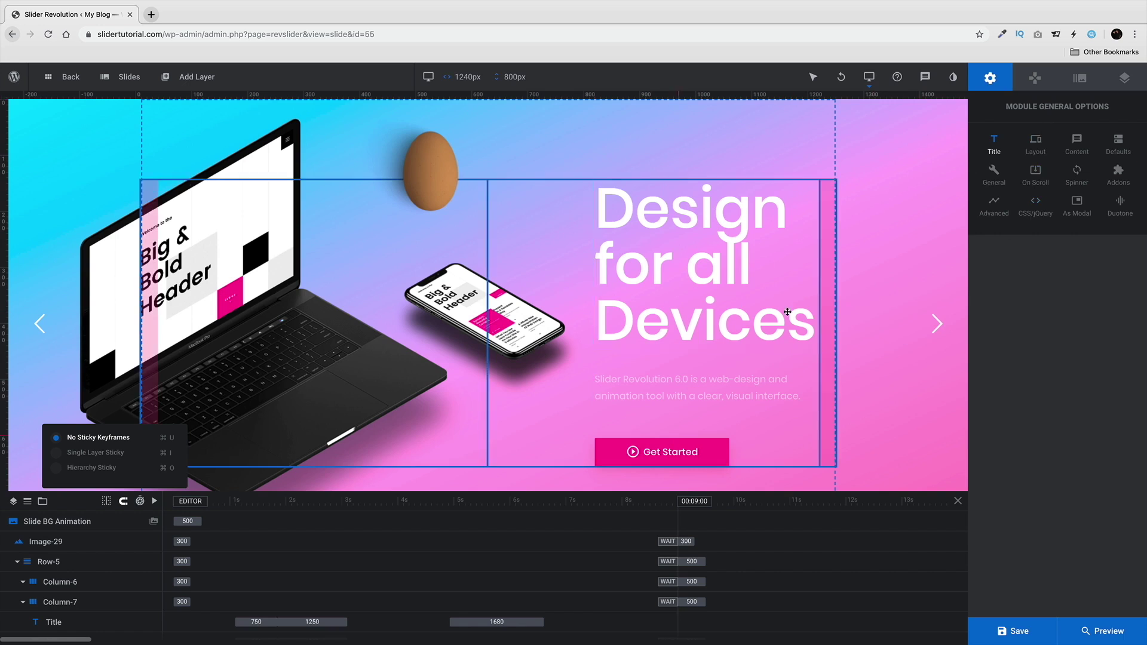
{"action": "left_click", "coordinate": [1076, 171]}
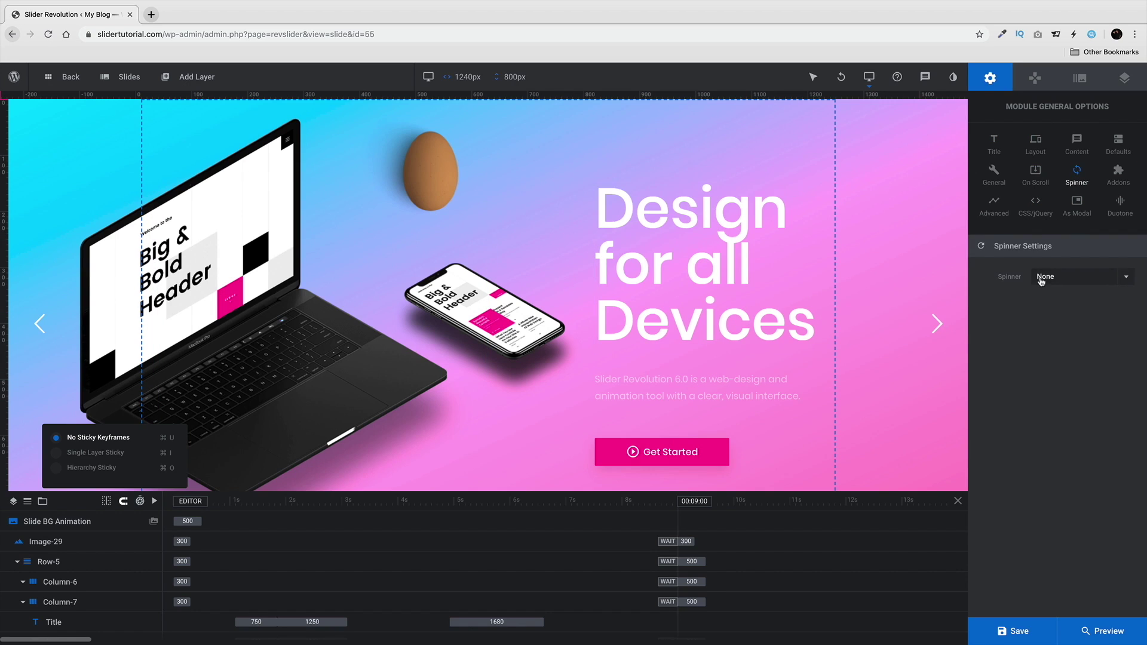
{"action": "left_click", "coordinate": [1047, 277]}
{"action": "left_click", "coordinate": [1056, 346]}
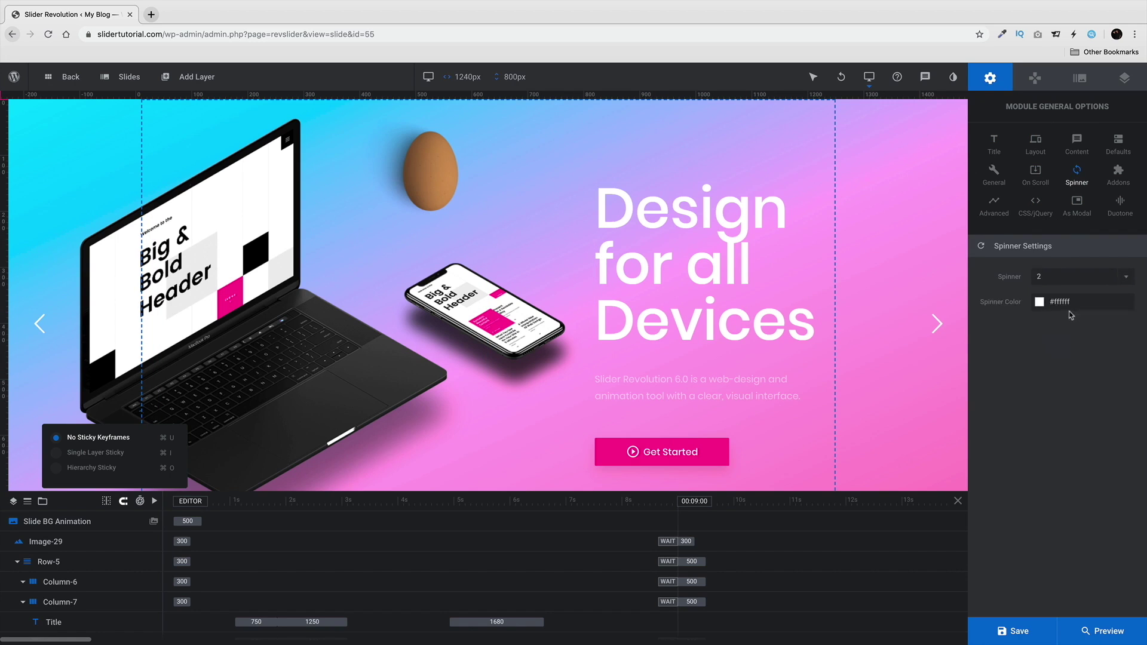
{"action": "left_click", "coordinate": [1039, 302]}
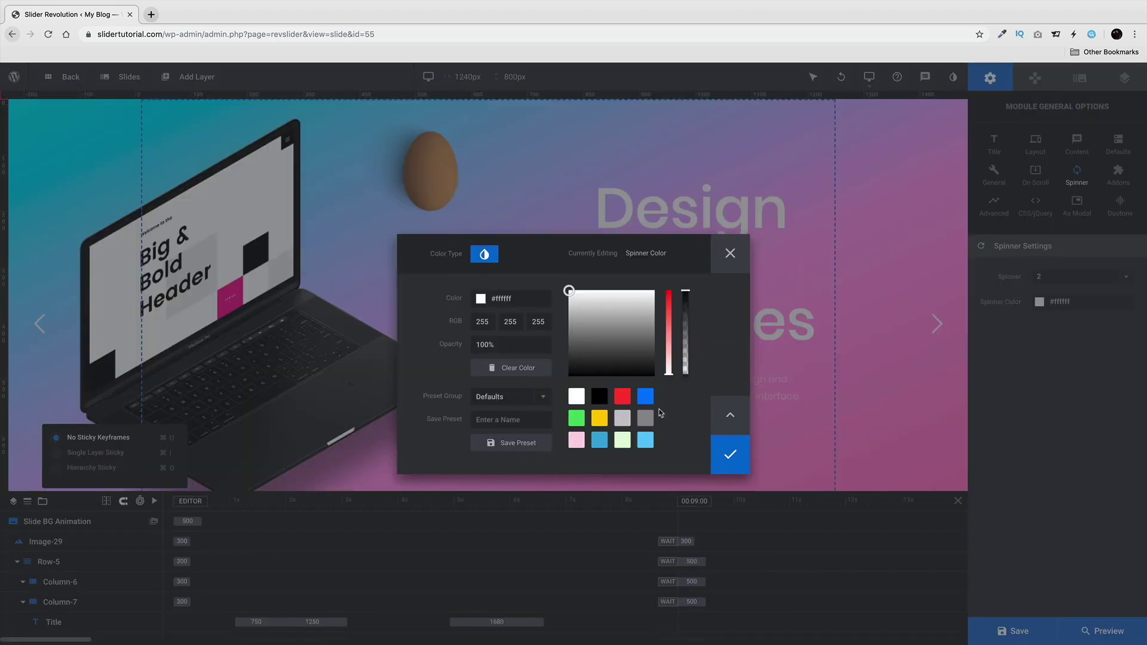
{"action": "left_click", "coordinate": [595, 441]}
{"action": "left_click", "coordinate": [730, 455]}
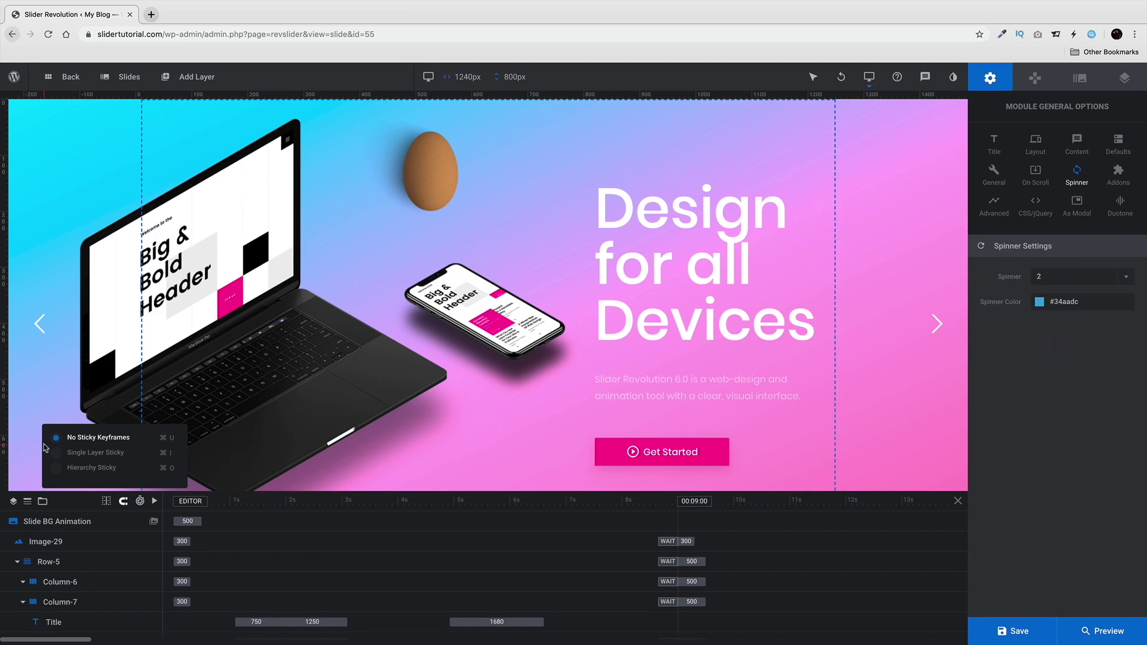
Step: Examine the module's Layout, Content and Defaults settings in the general options
{"action": "left_click", "coordinate": [46, 405]}
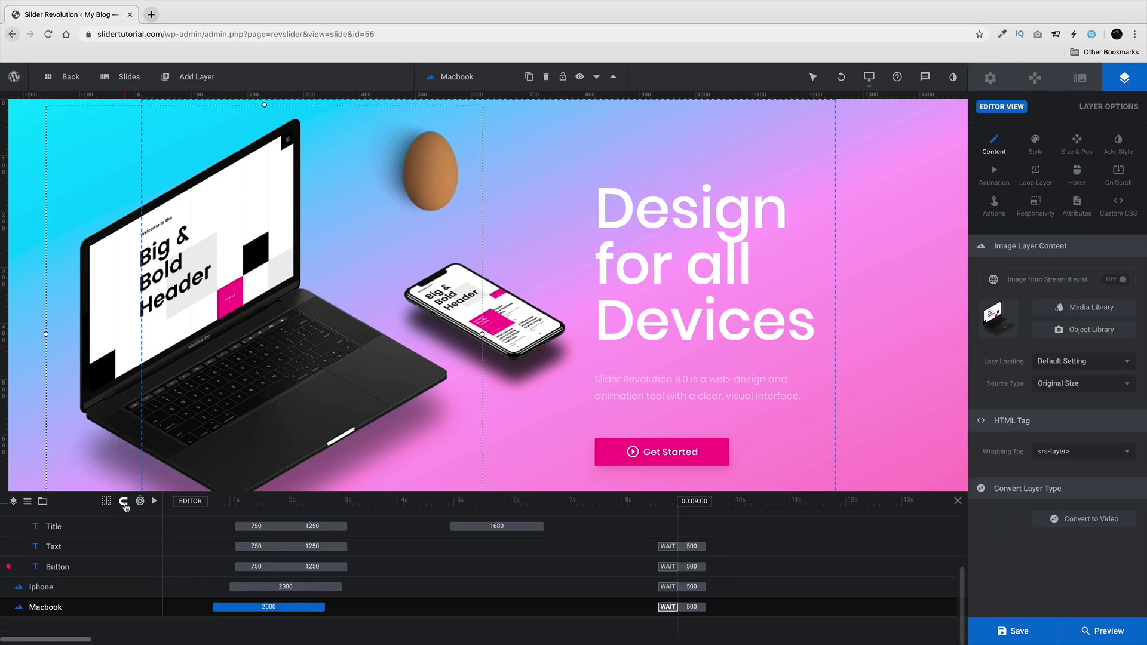
{"action": "left_click", "coordinate": [990, 79]}
{"action": "left_click", "coordinate": [1046, 148]}
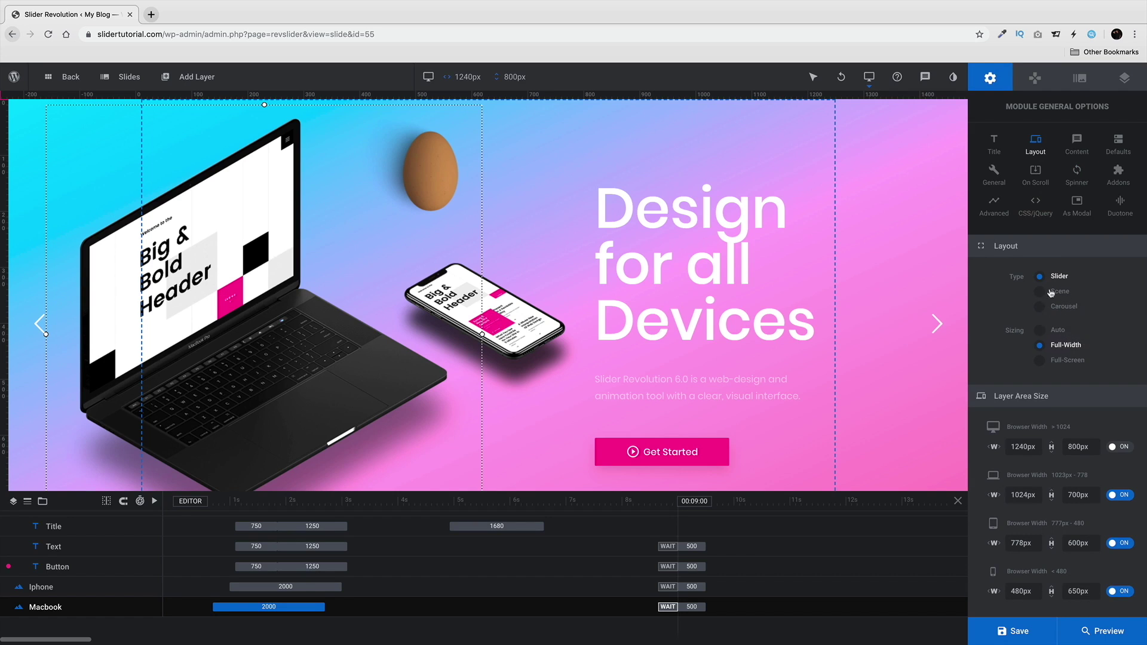
{"action": "left_click", "coordinate": [1081, 144]}
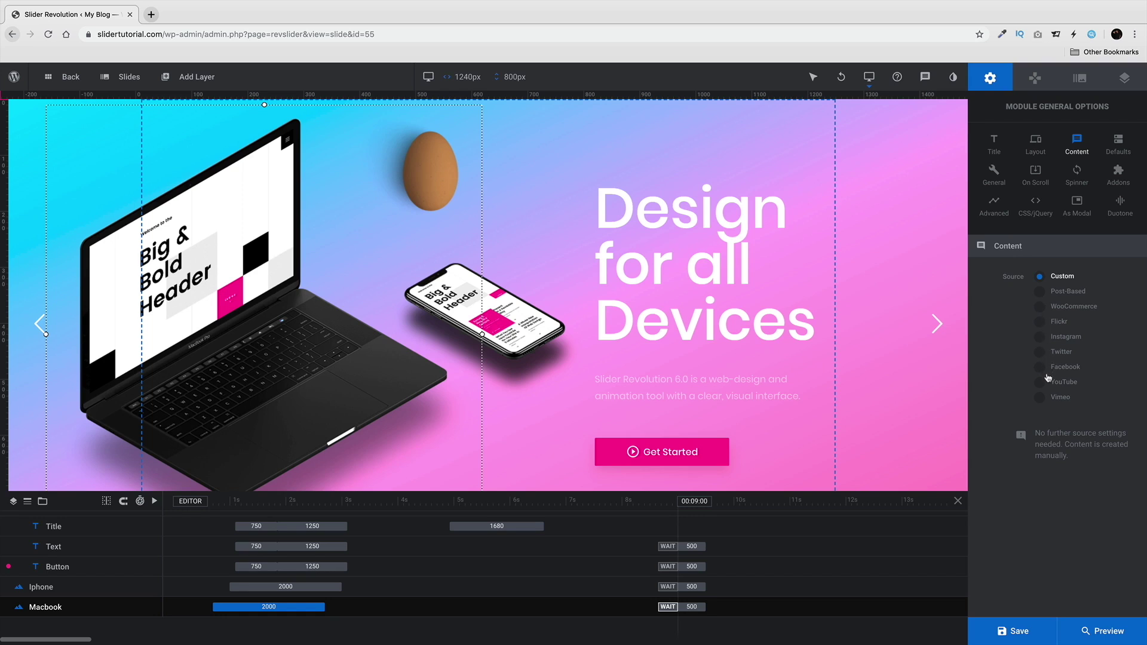
{"action": "left_click", "coordinate": [1119, 147]}
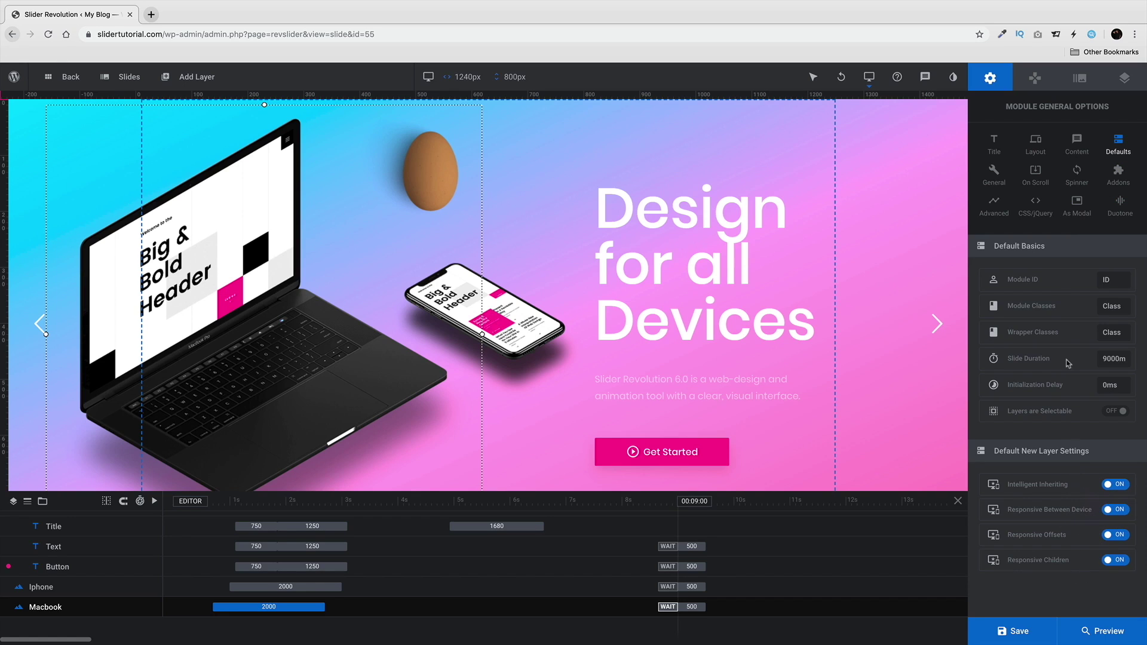
Step: Examine the module's General settings, from Dynamic Viewport Loading through Mobile Settings to Browser Behavior
{"action": "left_click", "coordinate": [1003, 176]}
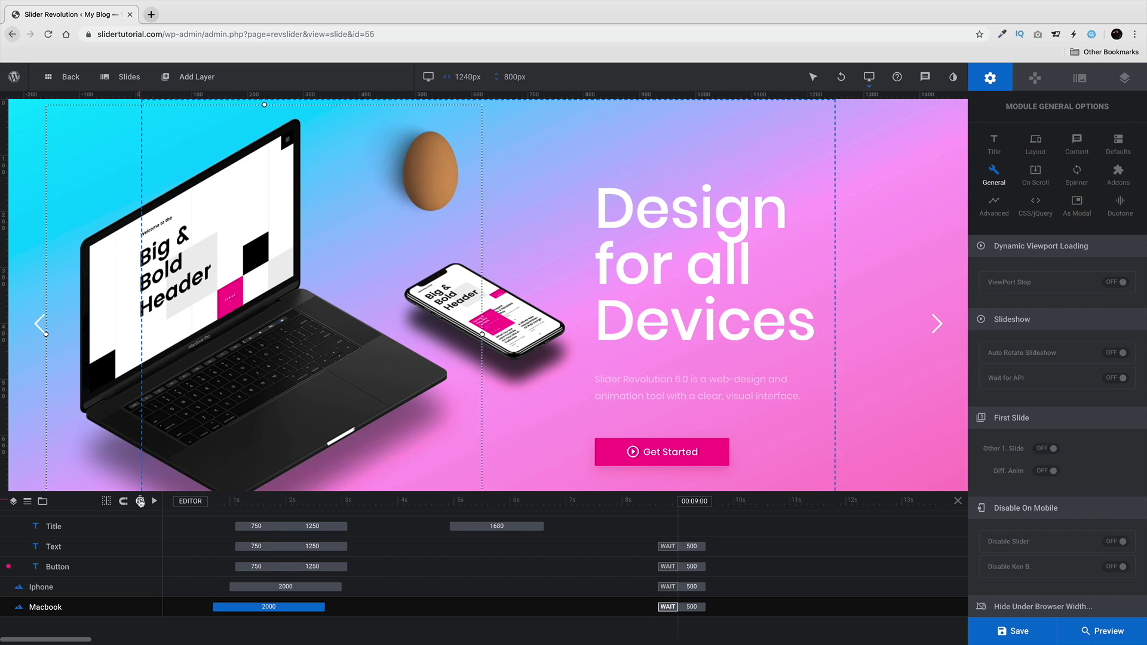
{"action": "scroll", "coordinate": [1093, 428], "scroll_direction": "down", "scroll_amount": 2}
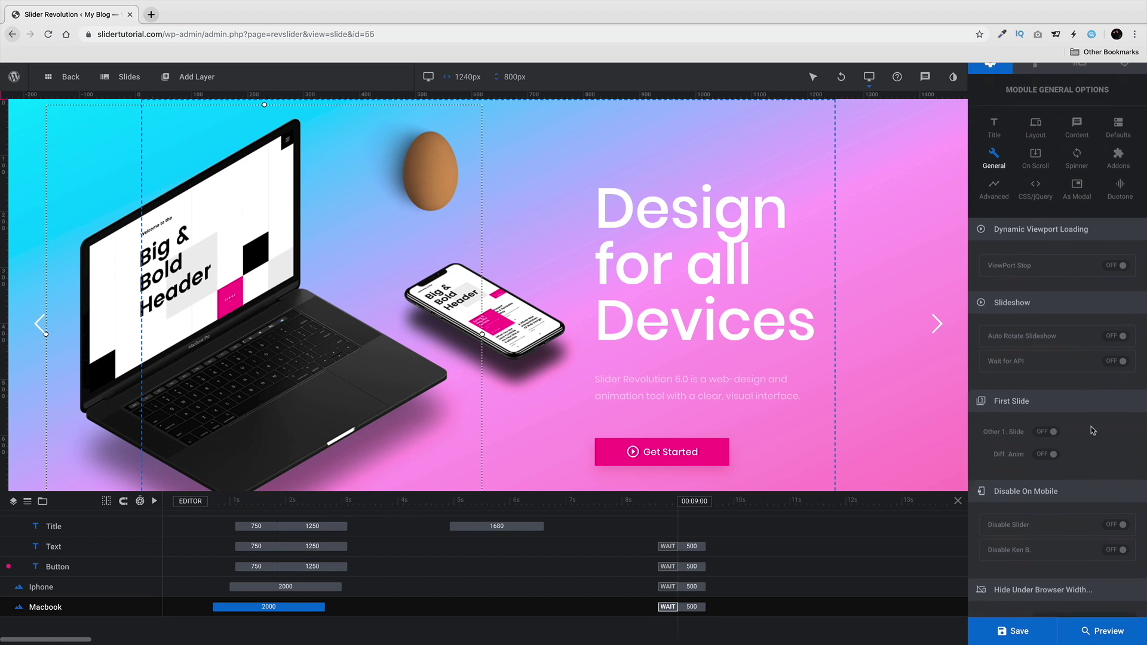
{"action": "scroll", "coordinate": [1092, 430], "scroll_direction": "down", "scroll_amount": 2}
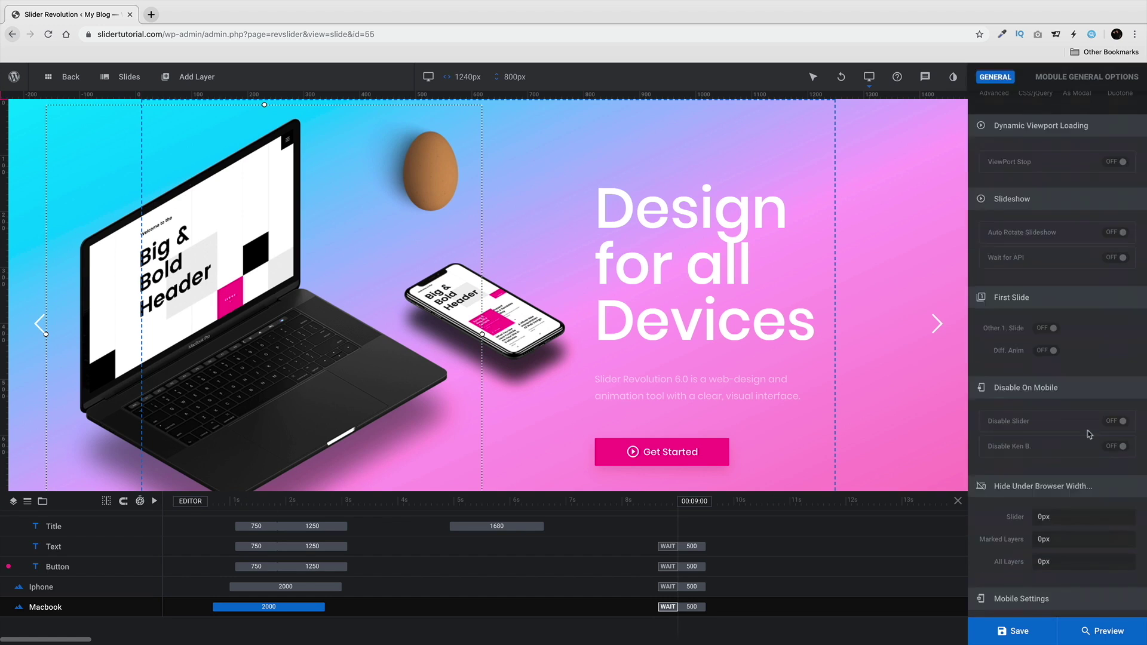
{"action": "scroll", "coordinate": [1090, 435], "scroll_direction": "down", "scroll_amount": 2}
{"action": "scroll", "coordinate": [1090, 433], "scroll_direction": "down", "scroll_amount": 3}
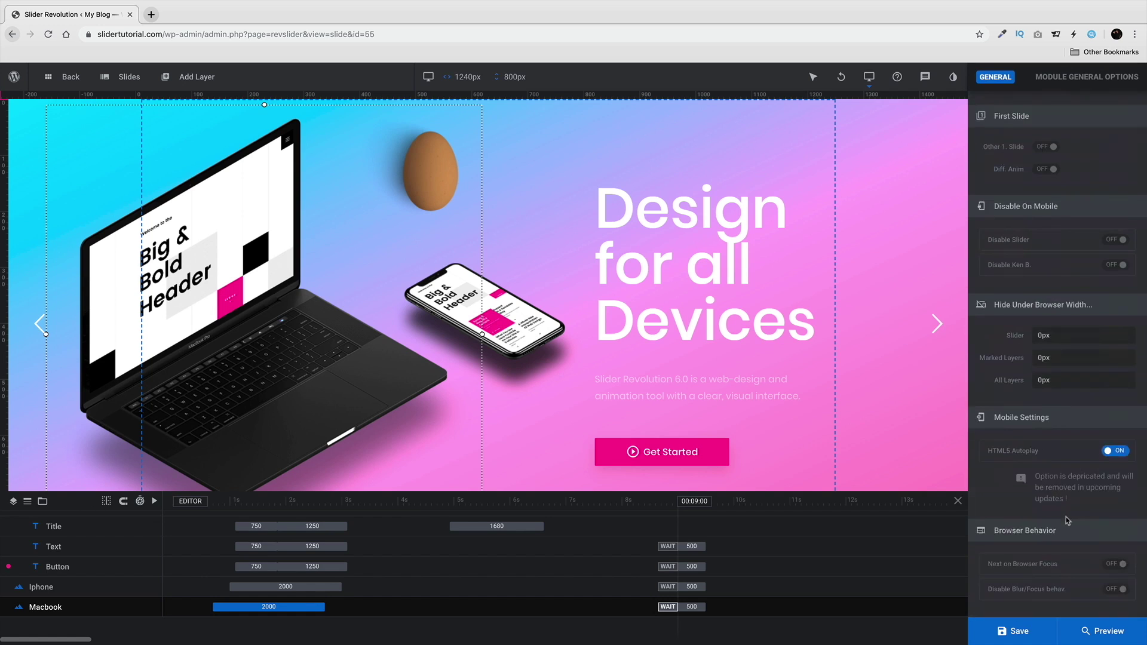
{"action": "scroll", "coordinate": [1073, 534], "scroll_direction": "up", "scroll_amount": 6}
{"action": "scroll", "coordinate": [1089, 534], "scroll_direction": "up", "scroll_amount": 3}
{"action": "scroll", "coordinate": [1122, 548], "scroll_direction": "up", "scroll_amount": 1}
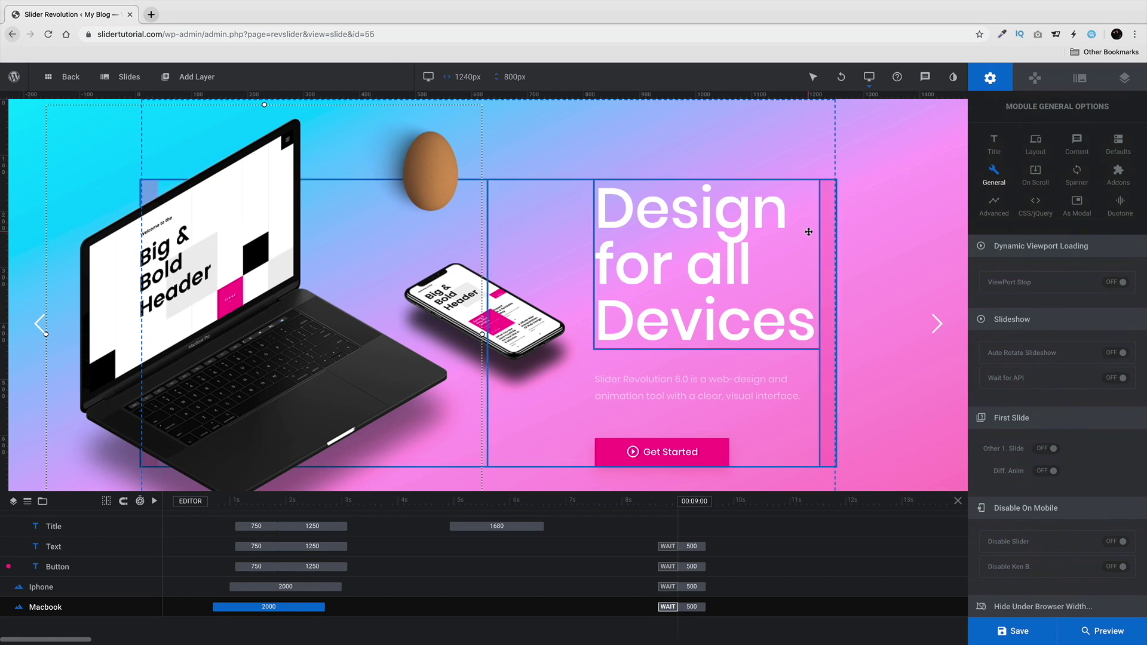
Step: Review the module's scroll-based Parallax and Timeline settings and save the slide
{"action": "left_click", "coordinate": [1045, 180]}
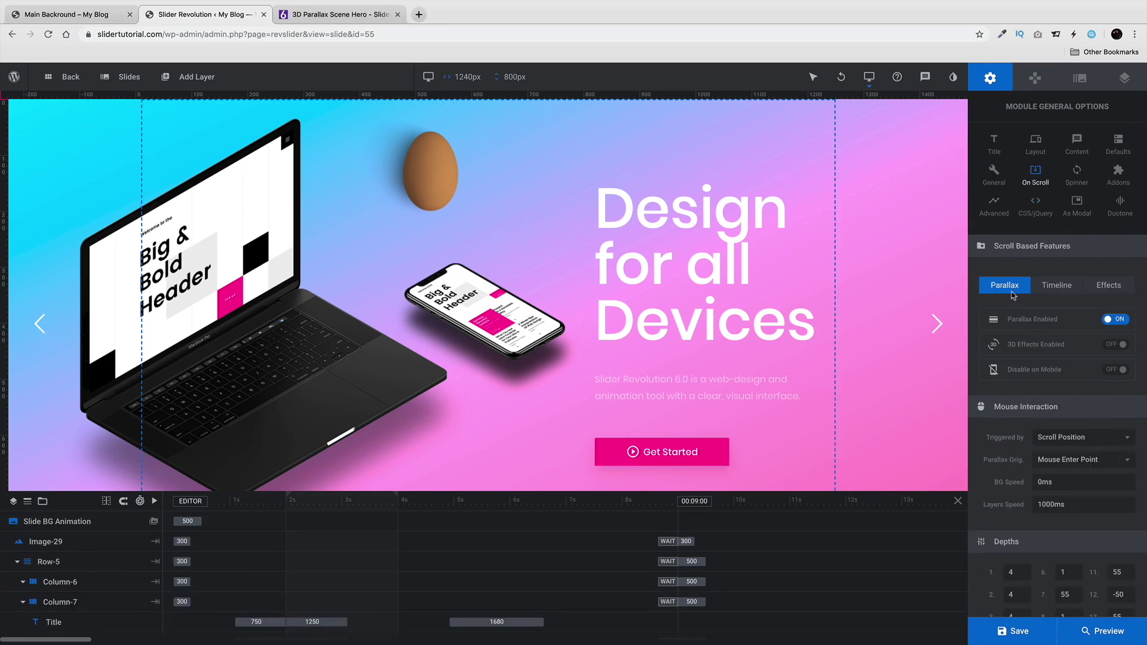
{"action": "left_click", "coordinate": [1060, 286]}
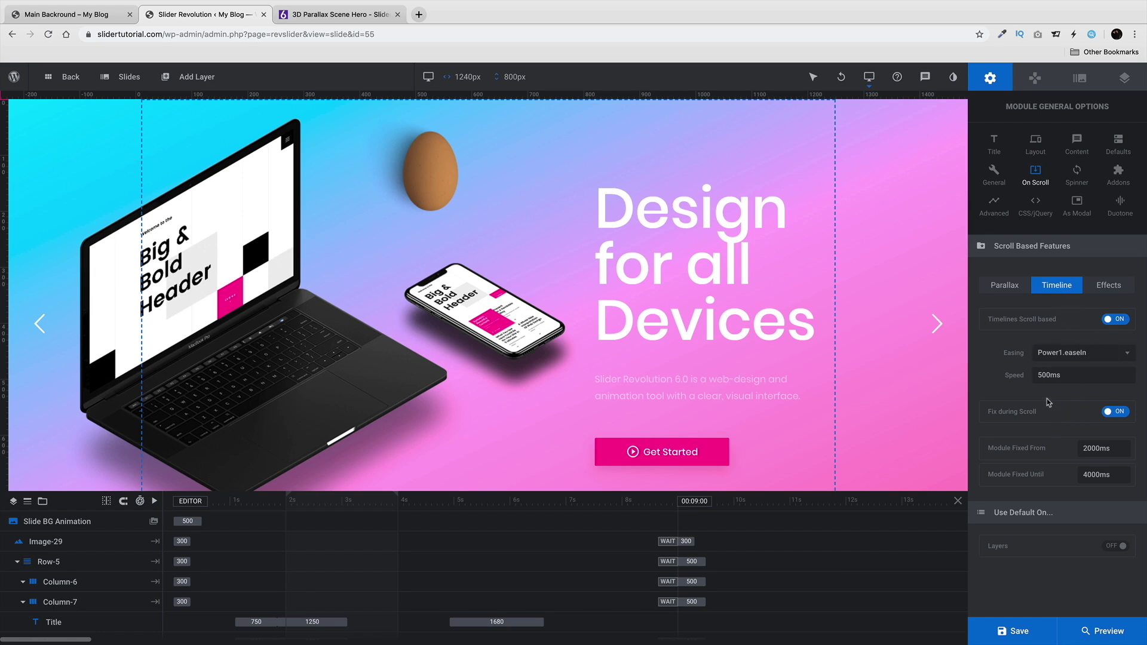
{"action": "left_click", "coordinate": [1014, 631]}
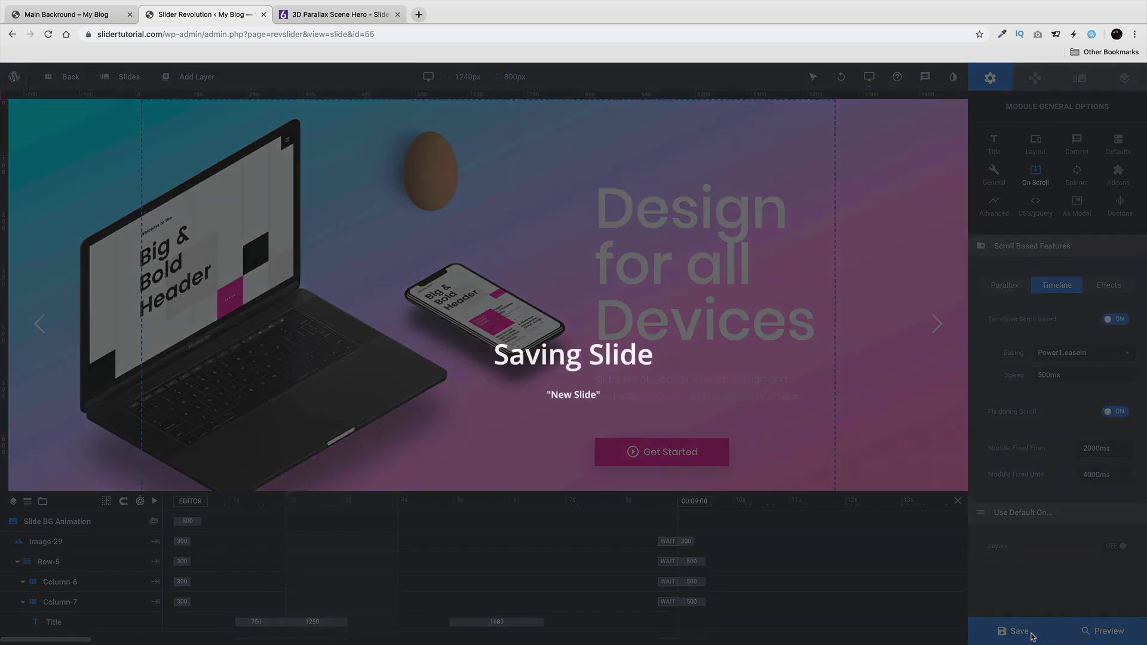
Step: Reload the published slider page and scroll through it to check the scroll-based timeline animation
{"action": "left_click", "coordinate": [84, 17]}
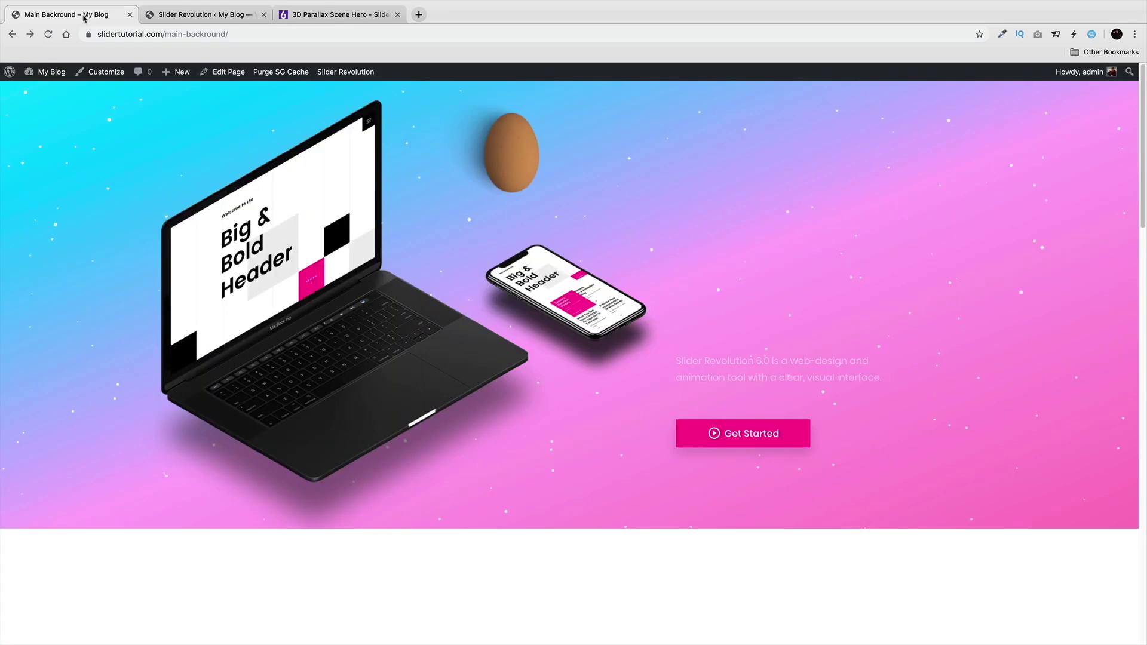
{"action": "left_click", "coordinate": [47, 35]}
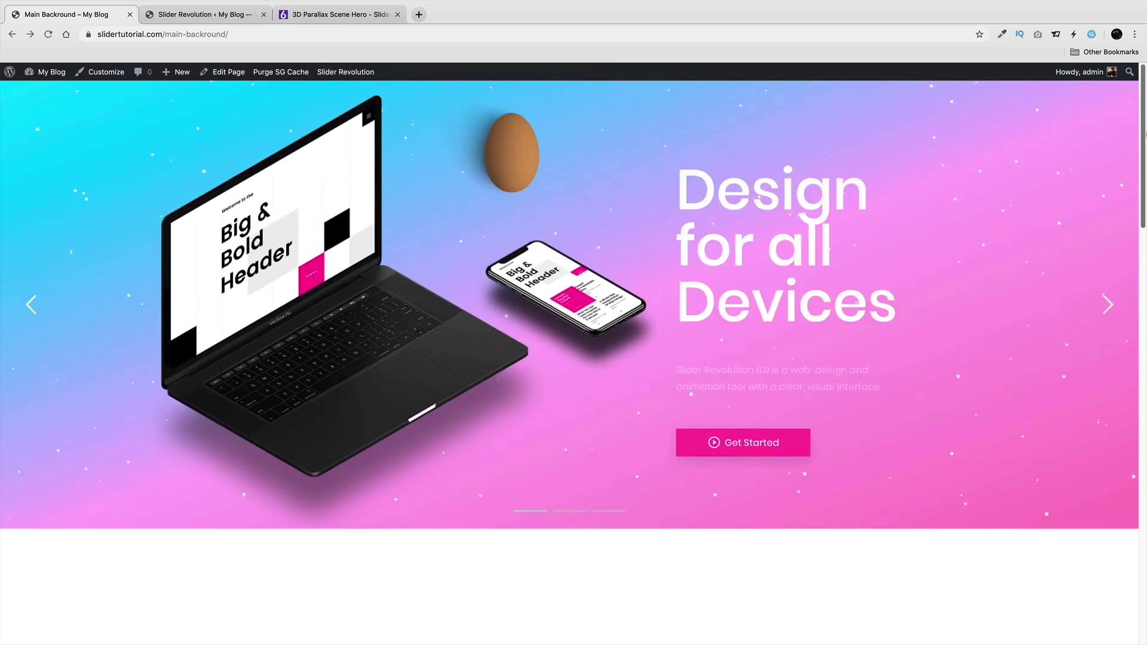
{"action": "scroll", "coordinate": [1145, 157], "scroll_direction": "down", "scroll_amount": 1}
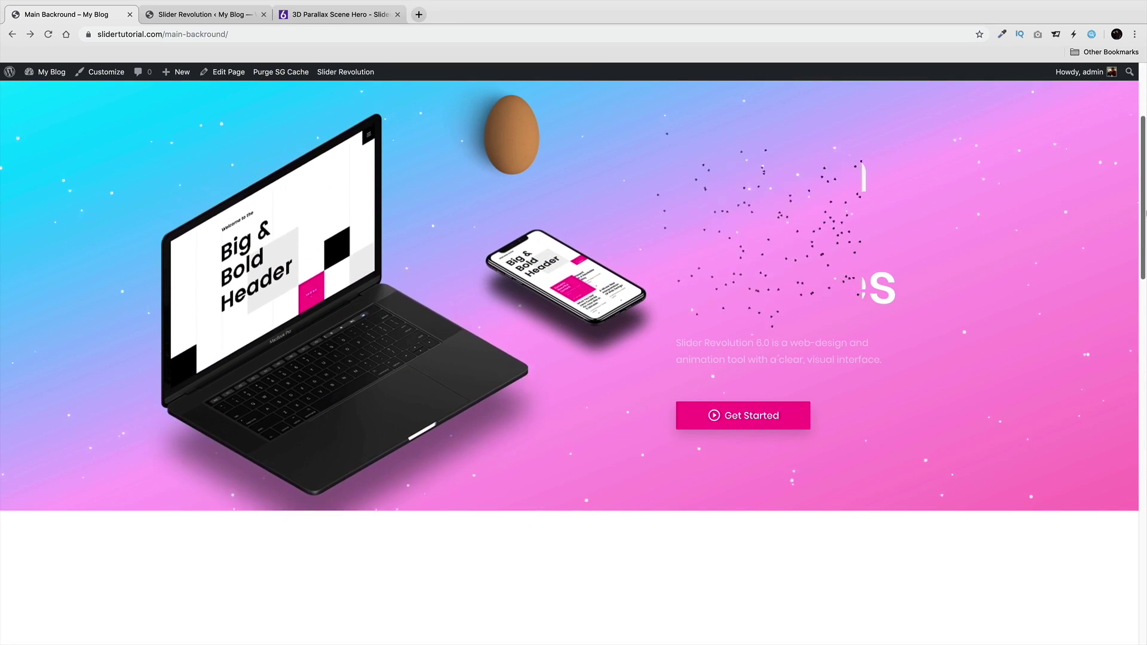
{"action": "left_click_drag", "start_coordinate": [1144, 213], "coordinate": [1128, 186]}
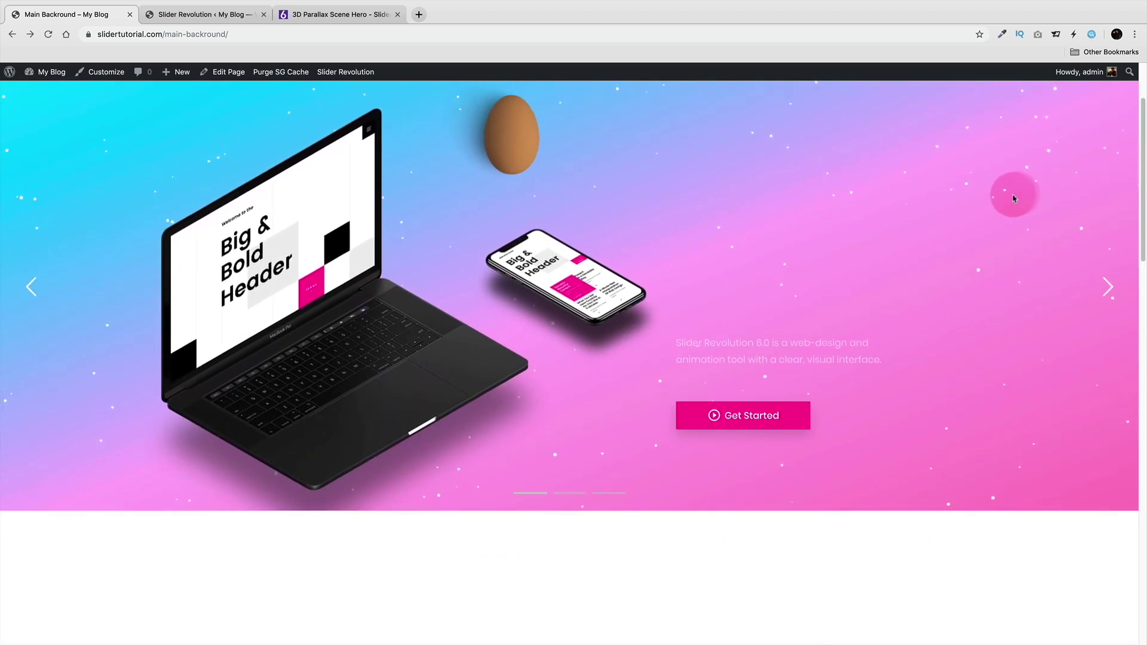
Step: Return to the slide editor and enable 3D Effects in the module's scroll-based Parallax settings
{"action": "left_click", "coordinate": [222, 18]}
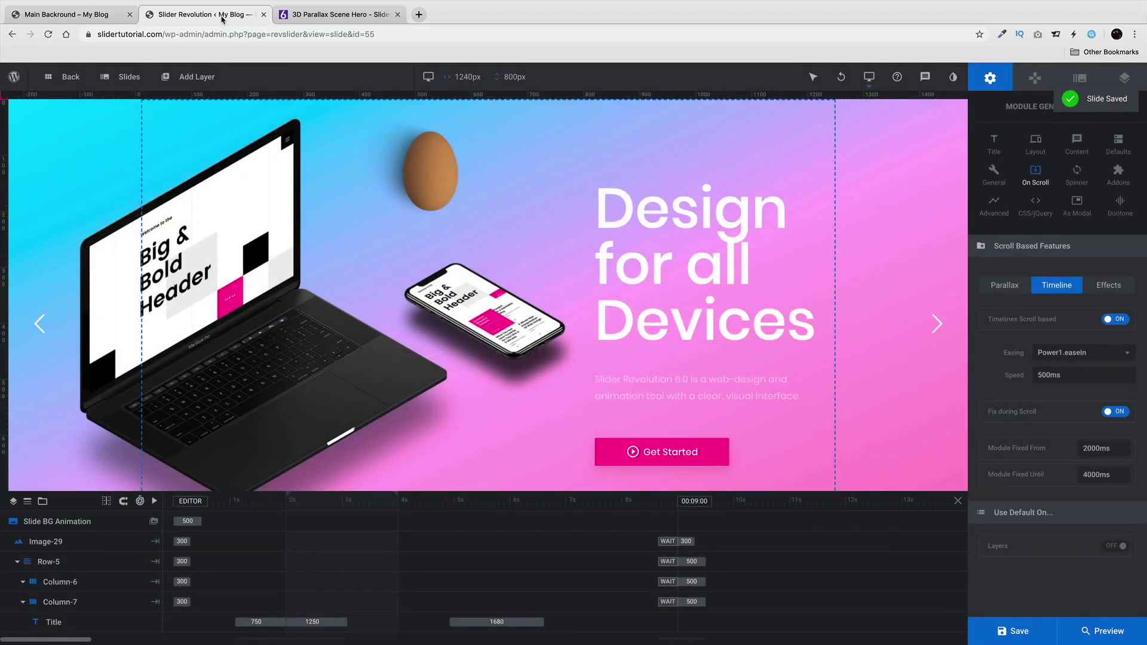
{"action": "left_click", "coordinate": [1017, 286]}
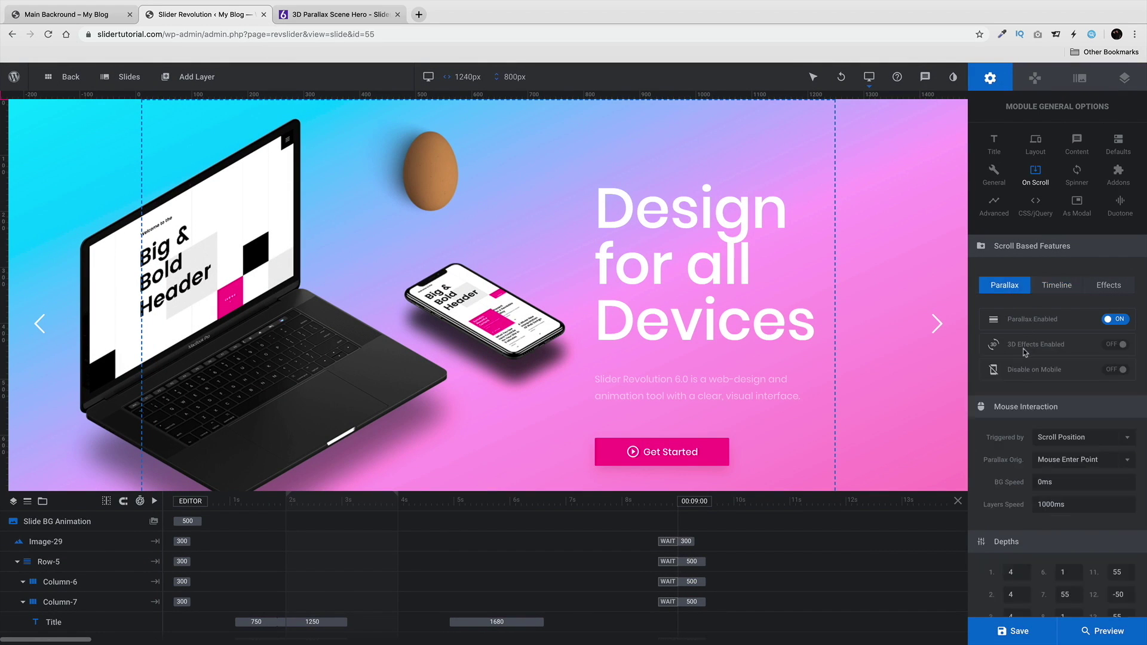
{"action": "left_click", "coordinate": [1092, 345]}
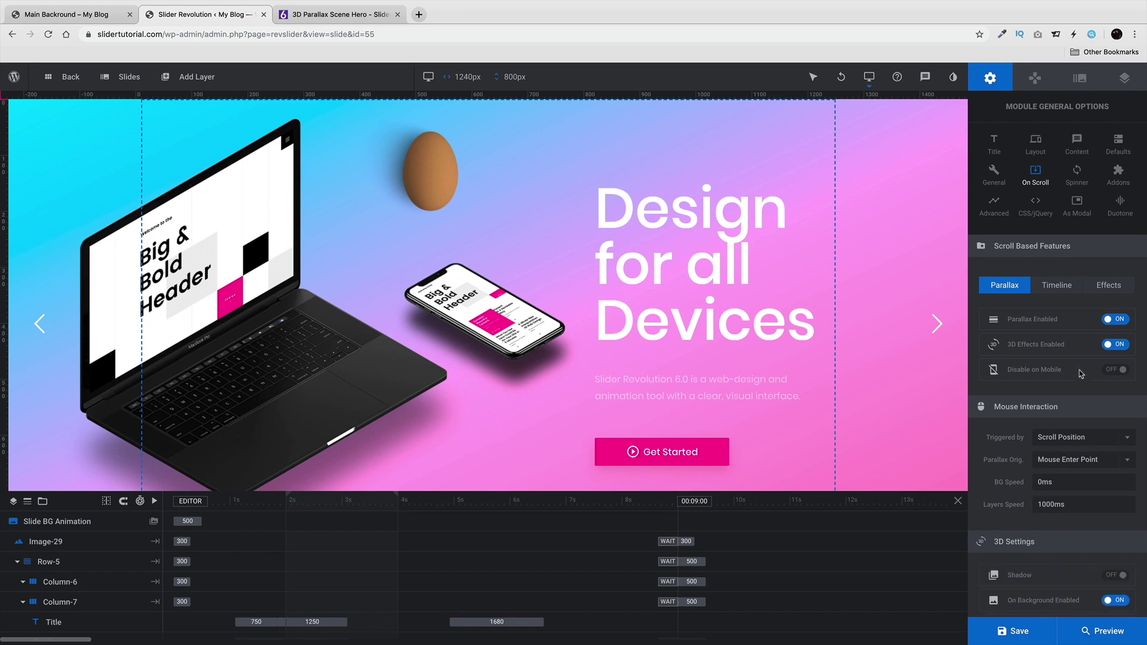
Step: View the 3D Parallax Hero Template demo page as an example of 3D effects and return to the editor
{"action": "left_click", "coordinate": [339, 14]}
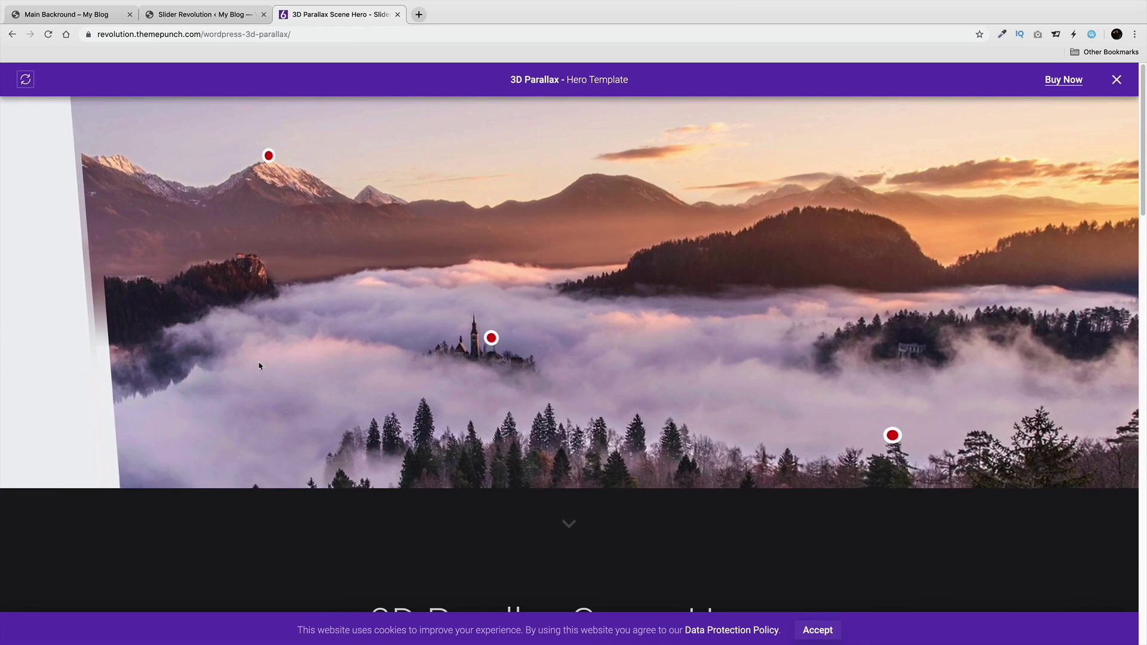
{"action": "left_click", "coordinate": [98, 18]}
{"action": "left_click", "coordinate": [147, 16]}
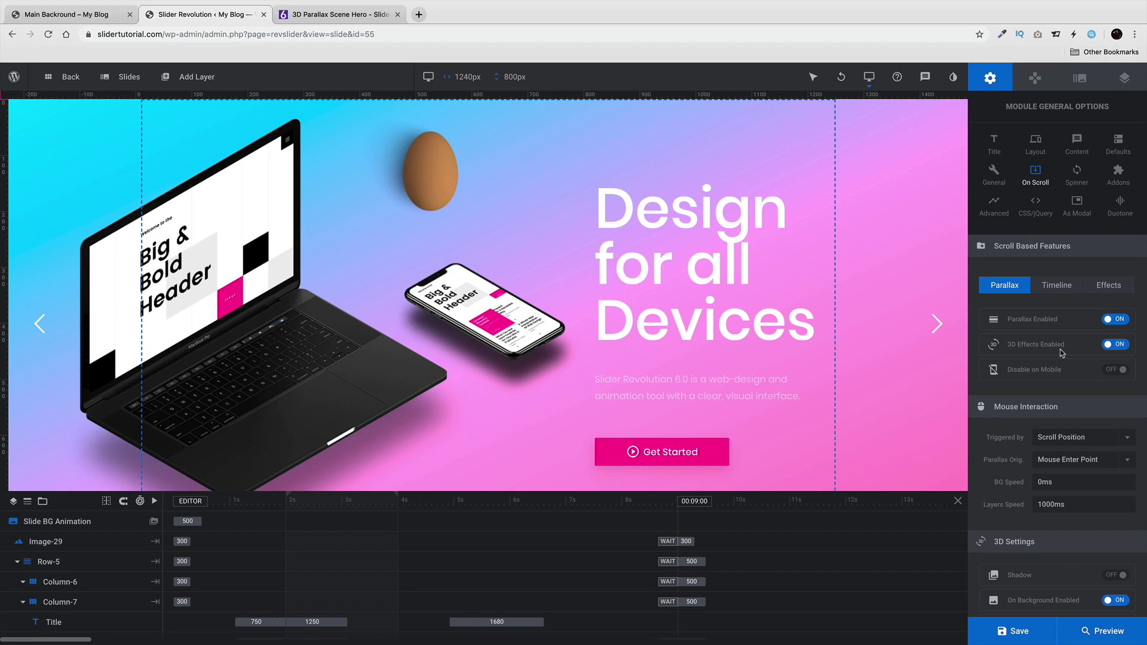
Step: Review the parallax 3D Settings and Depths, and turn on Scroll based Effects for the module
{"action": "scroll", "coordinate": [1062, 353], "scroll_direction": "down", "scroll_amount": 5}
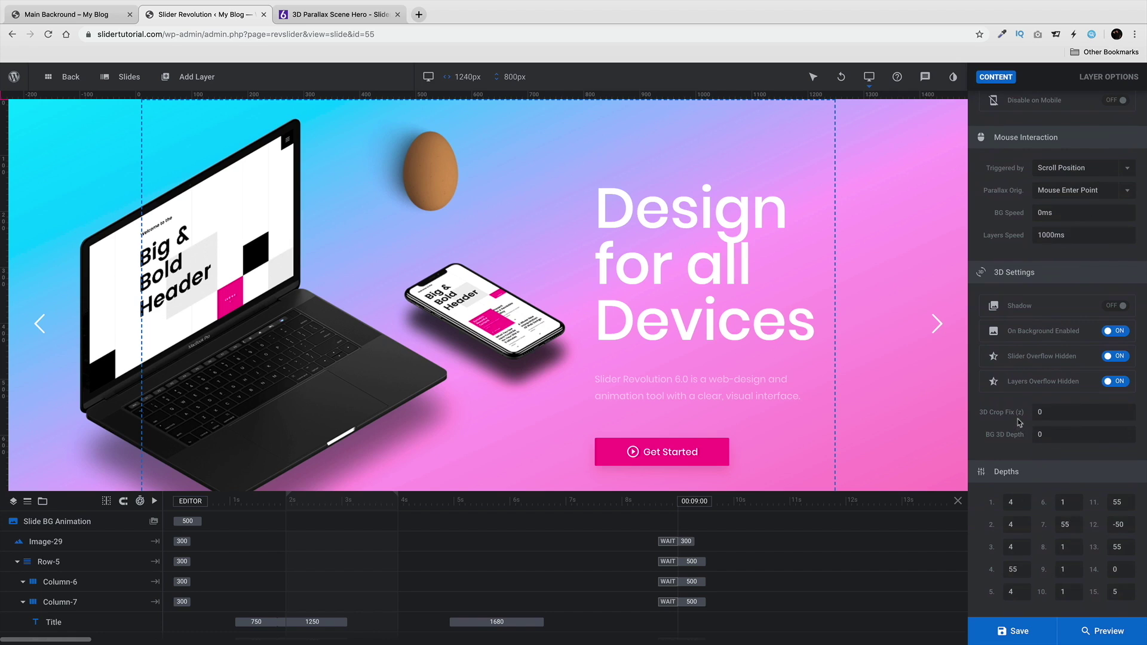
{"action": "scroll", "coordinate": [1021, 436], "scroll_direction": "up", "scroll_amount": 5}
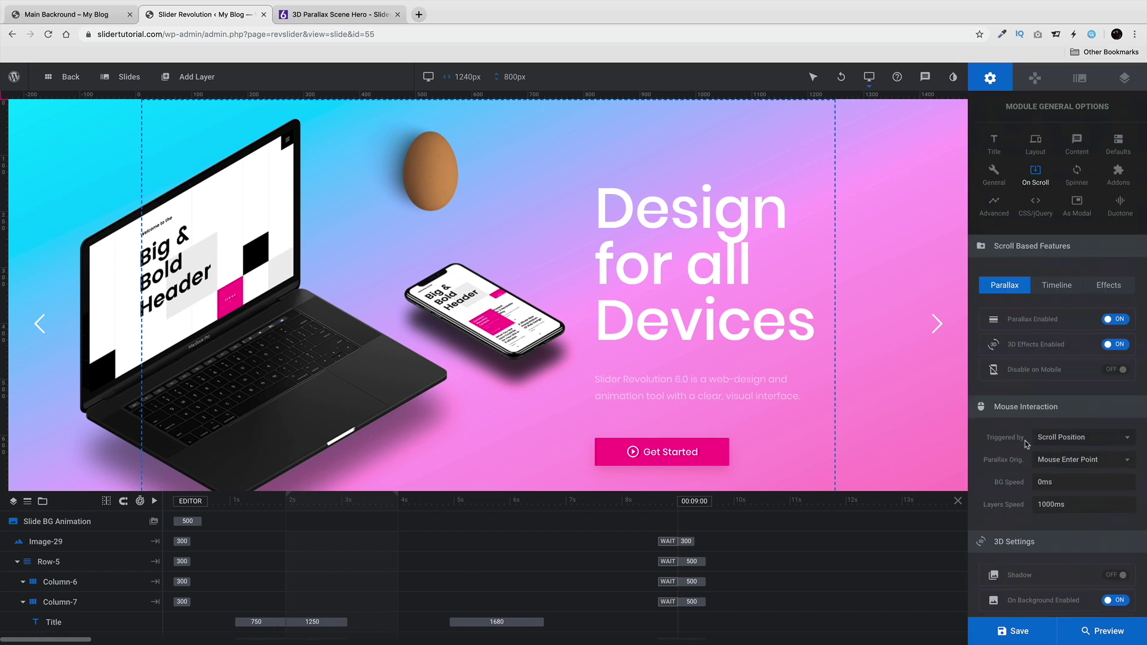
{"action": "left_click", "coordinate": [1108, 290]}
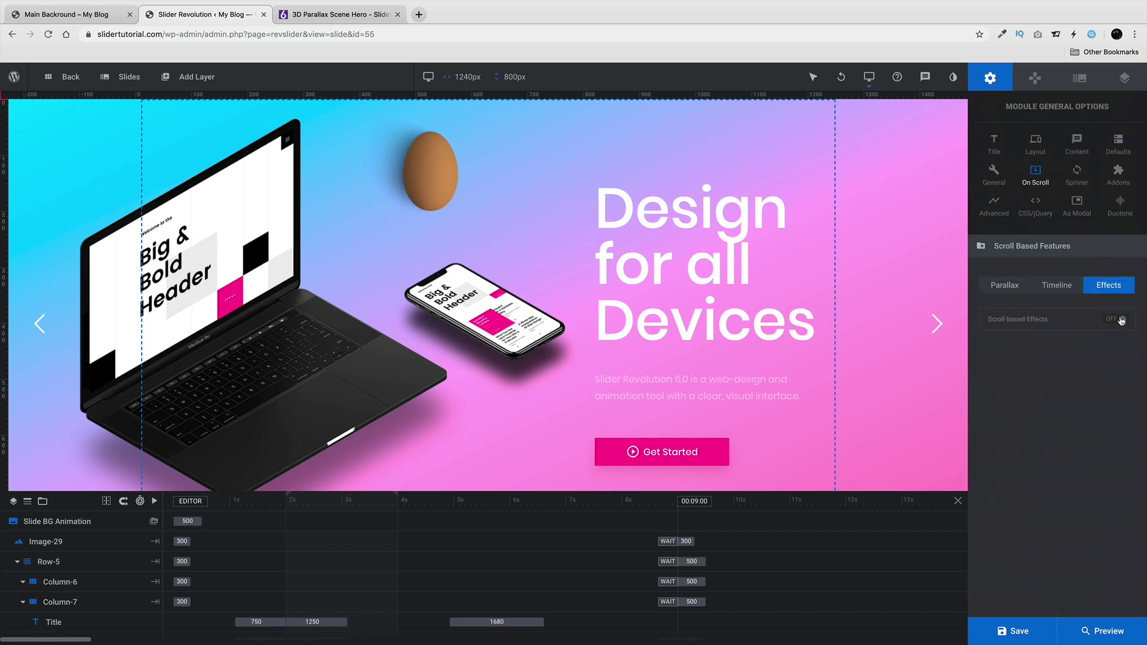
{"action": "left_click", "coordinate": [1121, 320]}
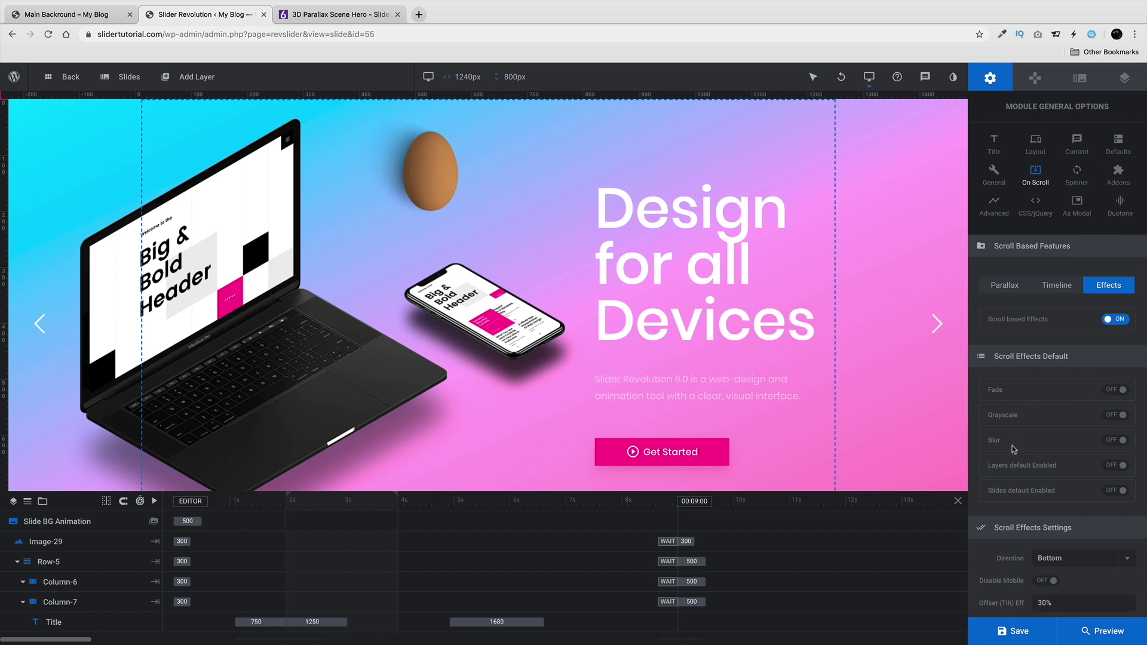
Step: Set the module's loading spinner to style 4, and view the Addons library and close it
{"action": "left_click", "coordinate": [1078, 178]}
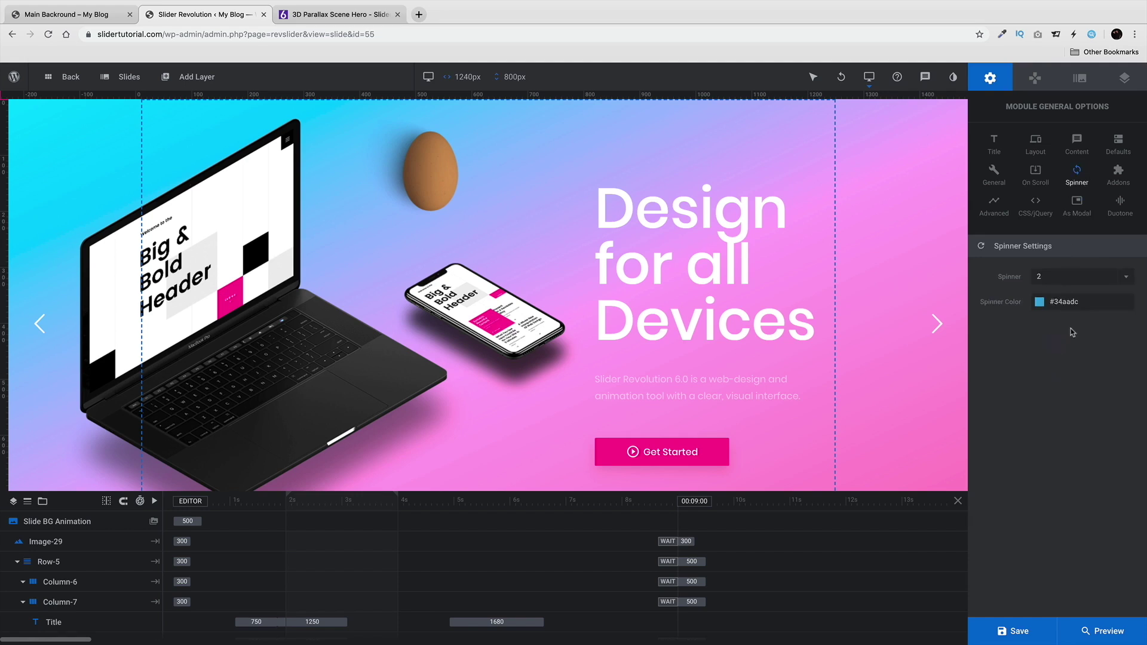
{"action": "left_click", "coordinate": [1050, 279]}
{"action": "left_click", "coordinate": [1055, 386]}
{"action": "left_click", "coordinate": [1127, 178]}
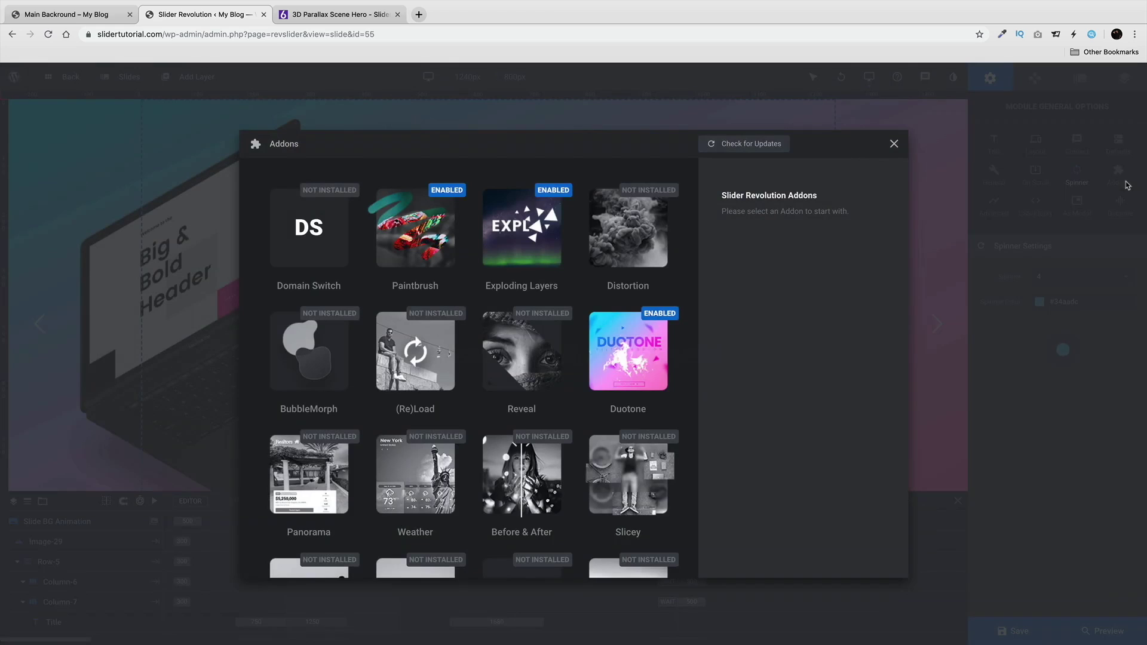
{"action": "left_click", "coordinate": [893, 145]}
Step: Set Lazy Loading to All in the module's Advanced loading options
{"action": "left_click", "coordinate": [995, 205]}
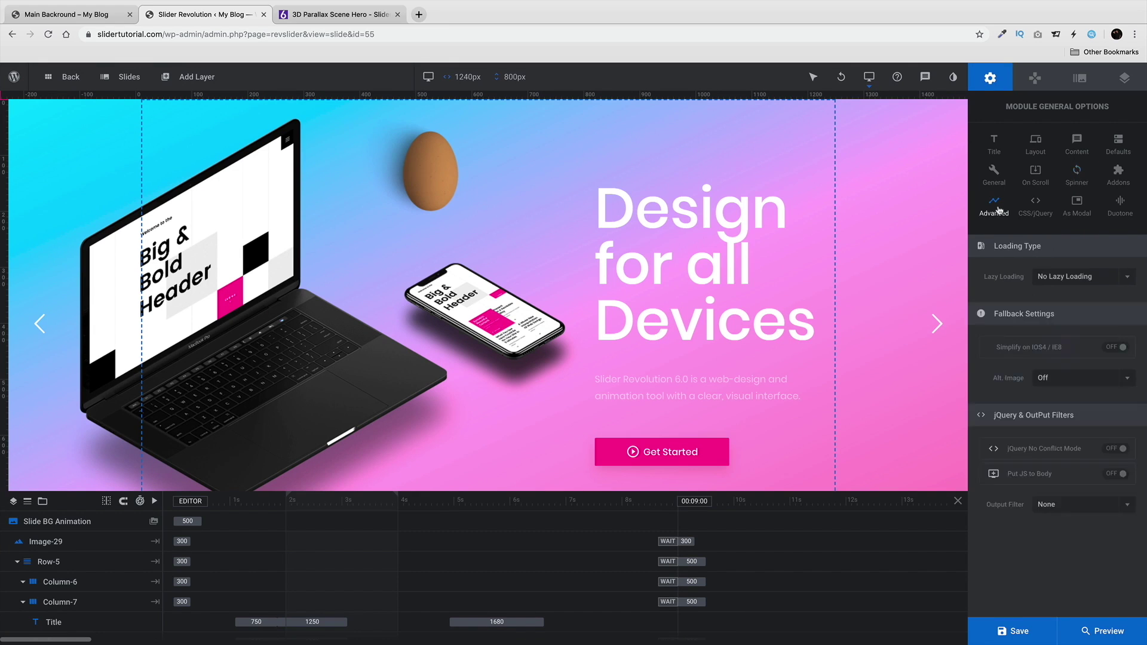
{"action": "left_click", "coordinate": [1060, 278]}
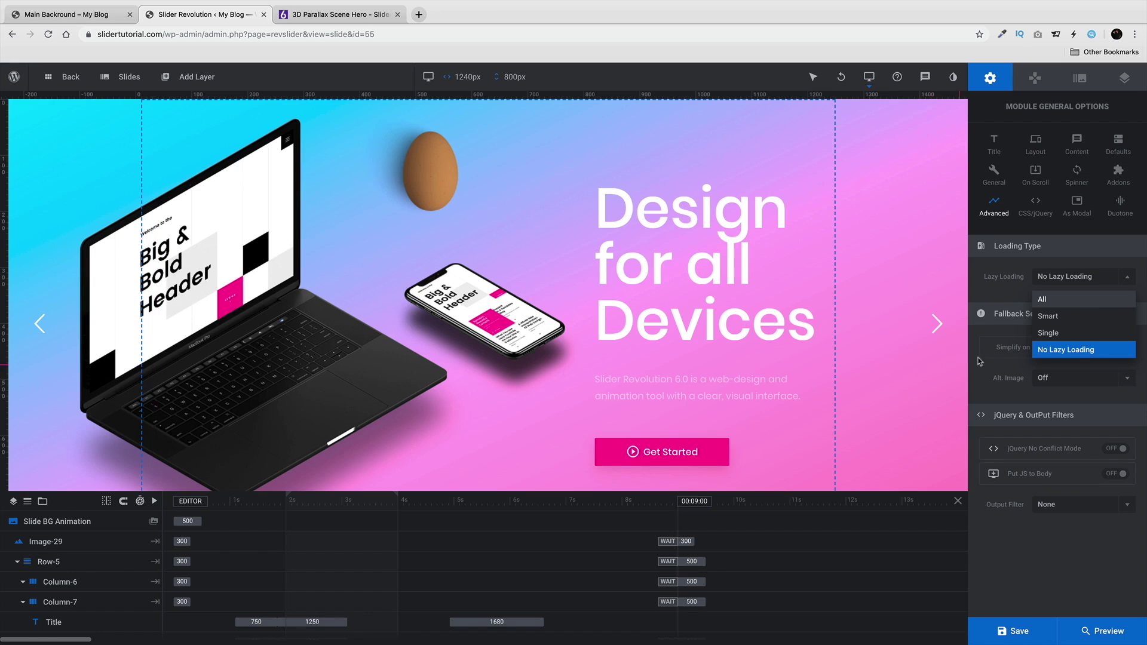
{"action": "left_click", "coordinate": [999, 296]}
{"action": "left_click", "coordinate": [1049, 281]}
{"action": "left_click", "coordinate": [1053, 299]}
{"action": "left_click", "coordinate": [1093, 281]}
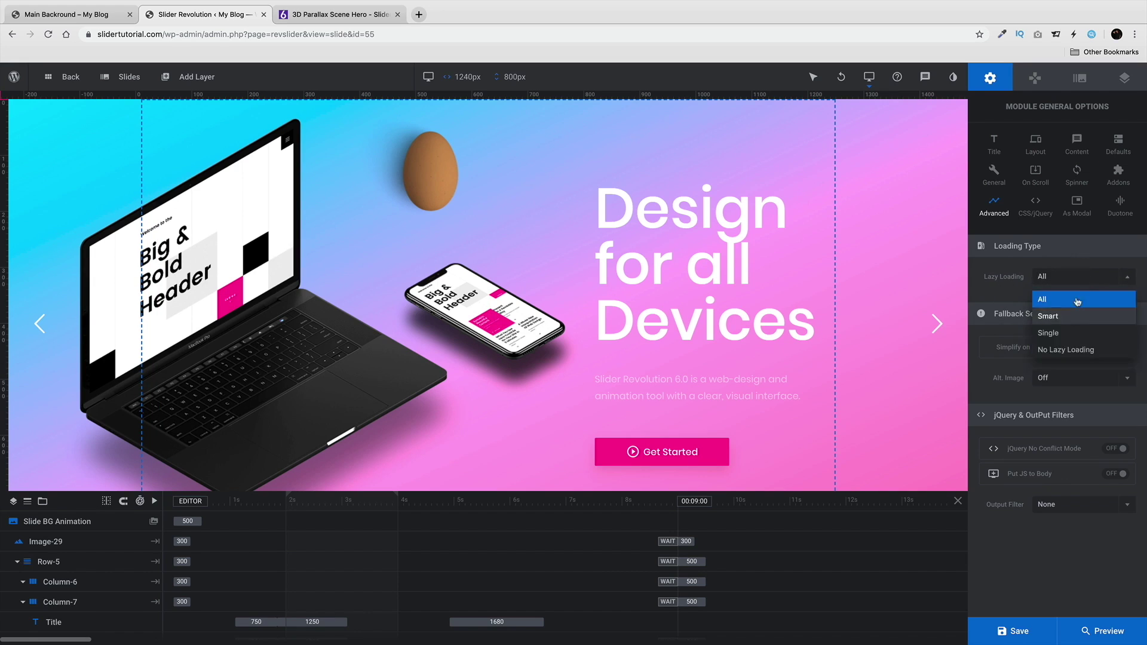
{"action": "left_click", "coordinate": [1003, 296]}
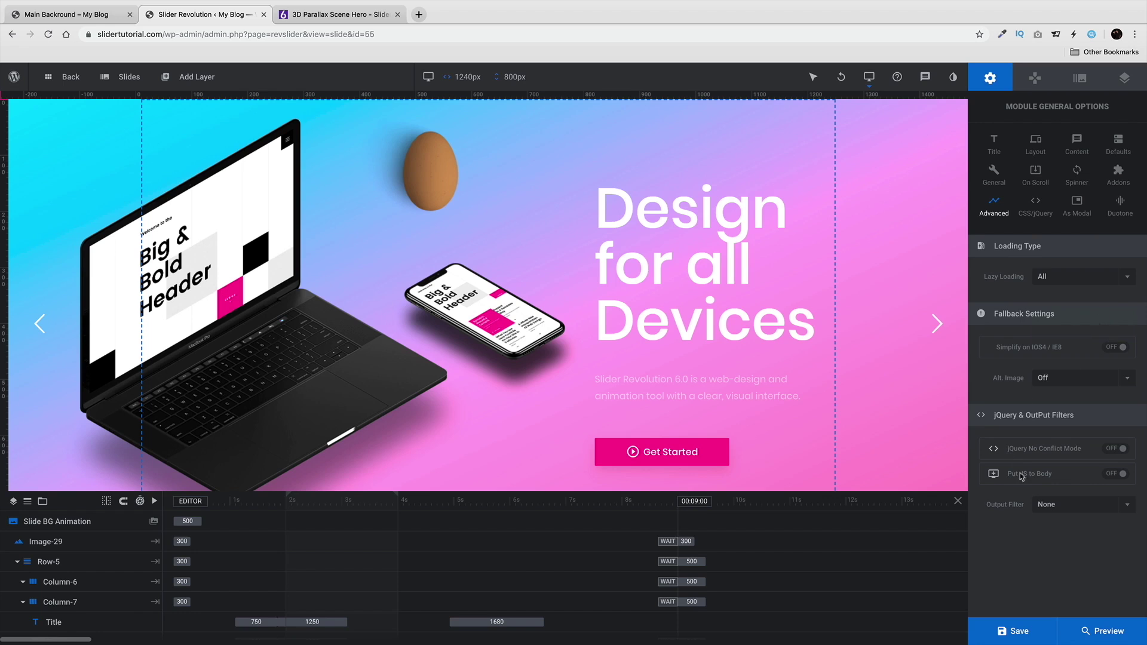
Step: Examine the CSS/JS editor and the module's As Modal and Duotone settings
{"action": "left_click", "coordinate": [1036, 214]}
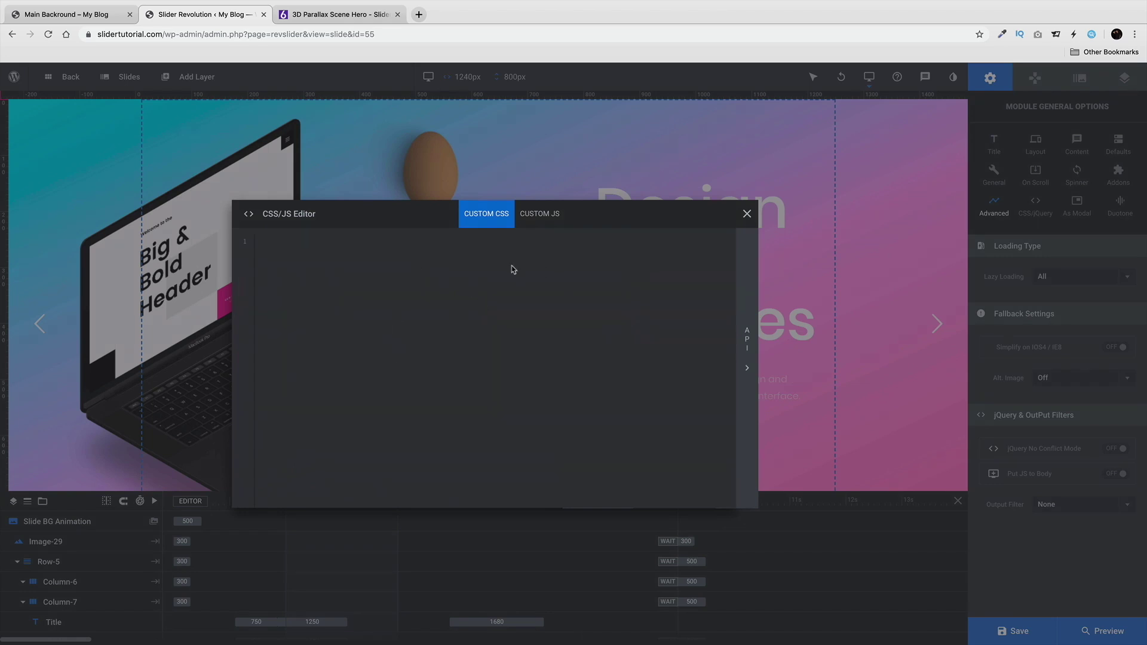
{"action": "left_click", "coordinate": [747, 214]}
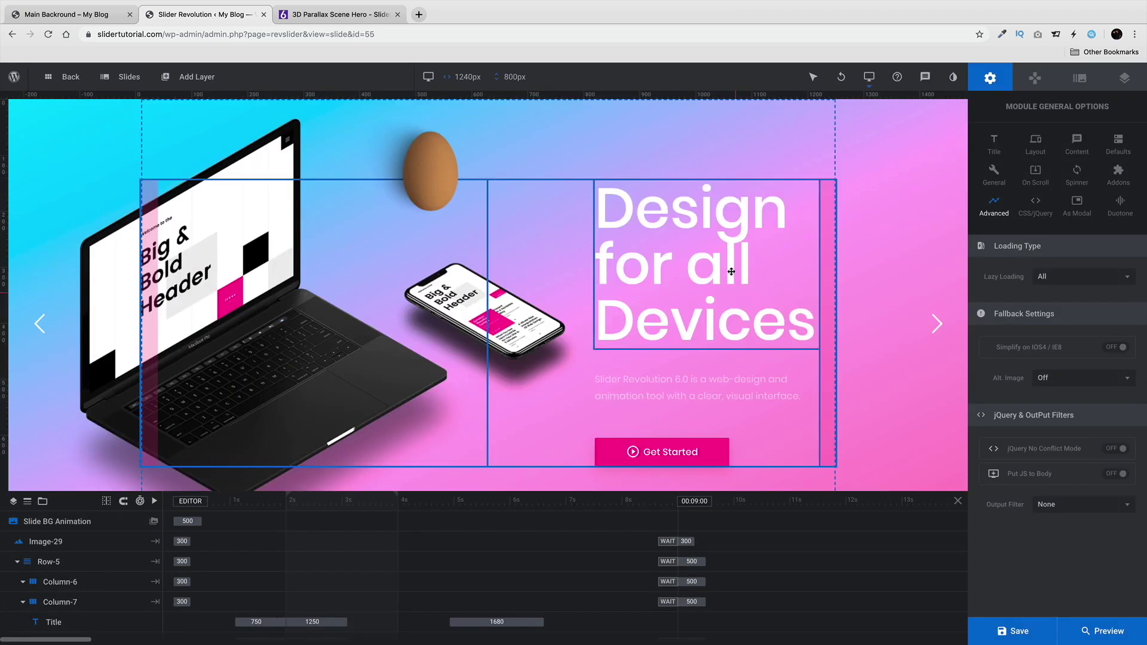
{"action": "left_click", "coordinate": [1077, 206]}
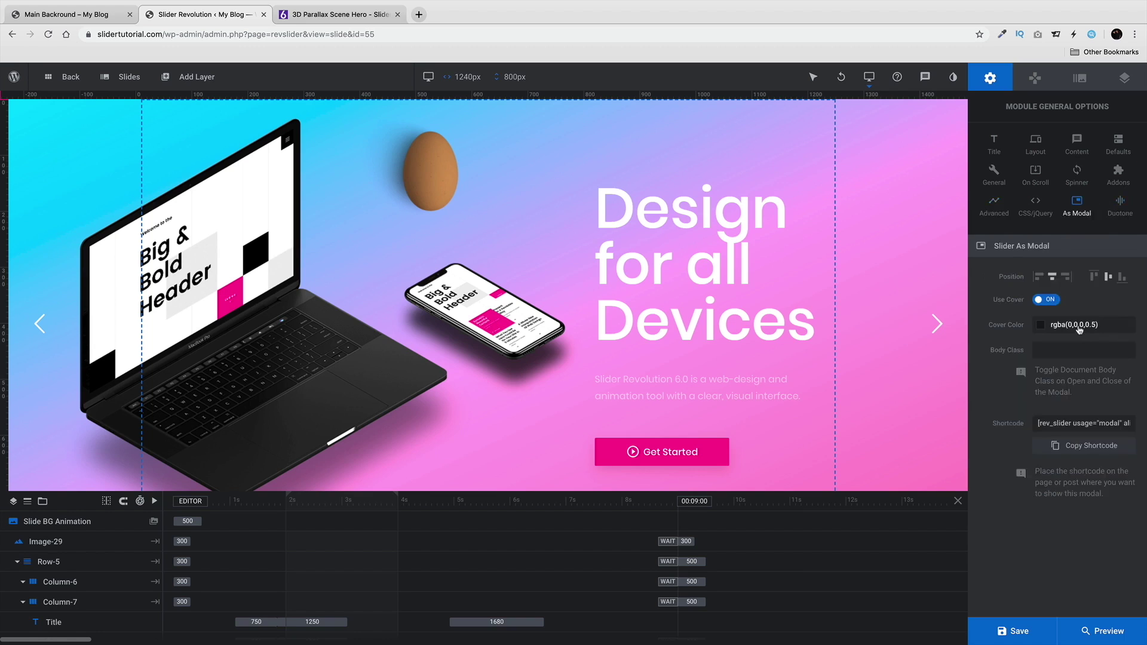
{"action": "left_click", "coordinate": [1120, 207]}
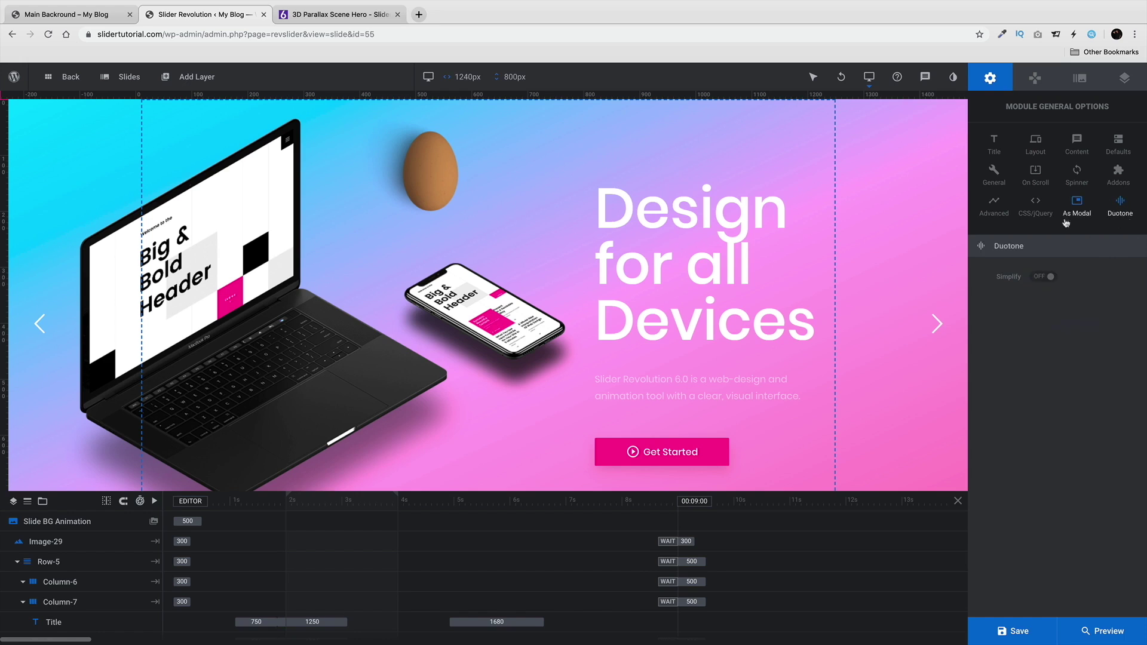
Step: Set the arrow style to Erinyen in the module's navigation options
{"action": "left_click", "coordinate": [1036, 78]}
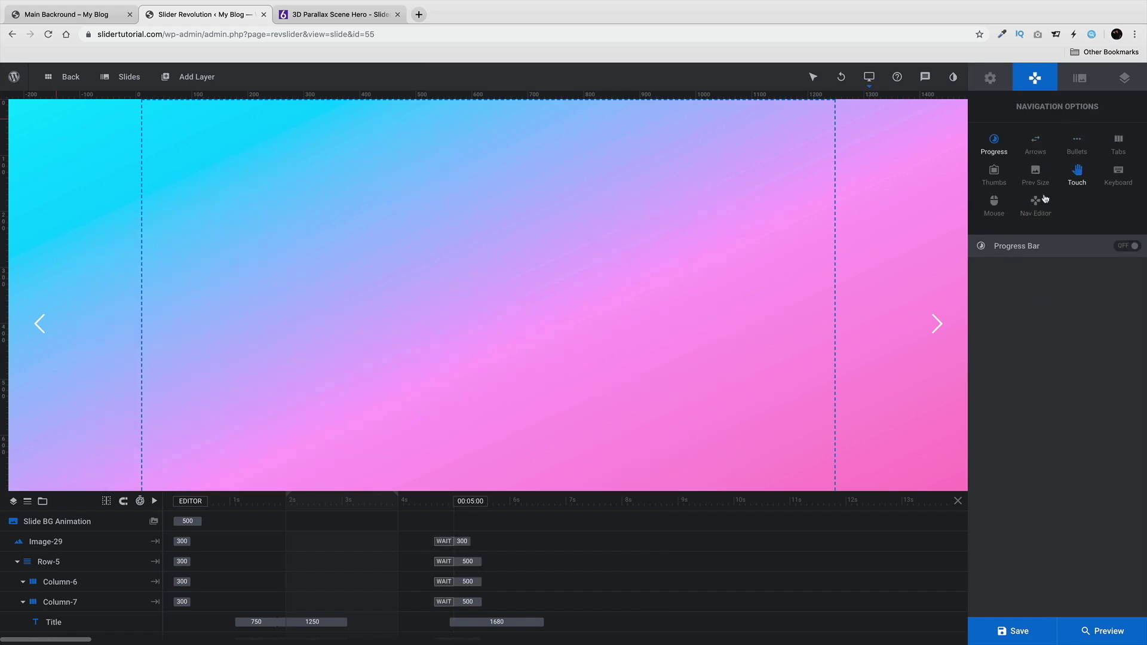
{"action": "left_click", "coordinate": [1036, 148]}
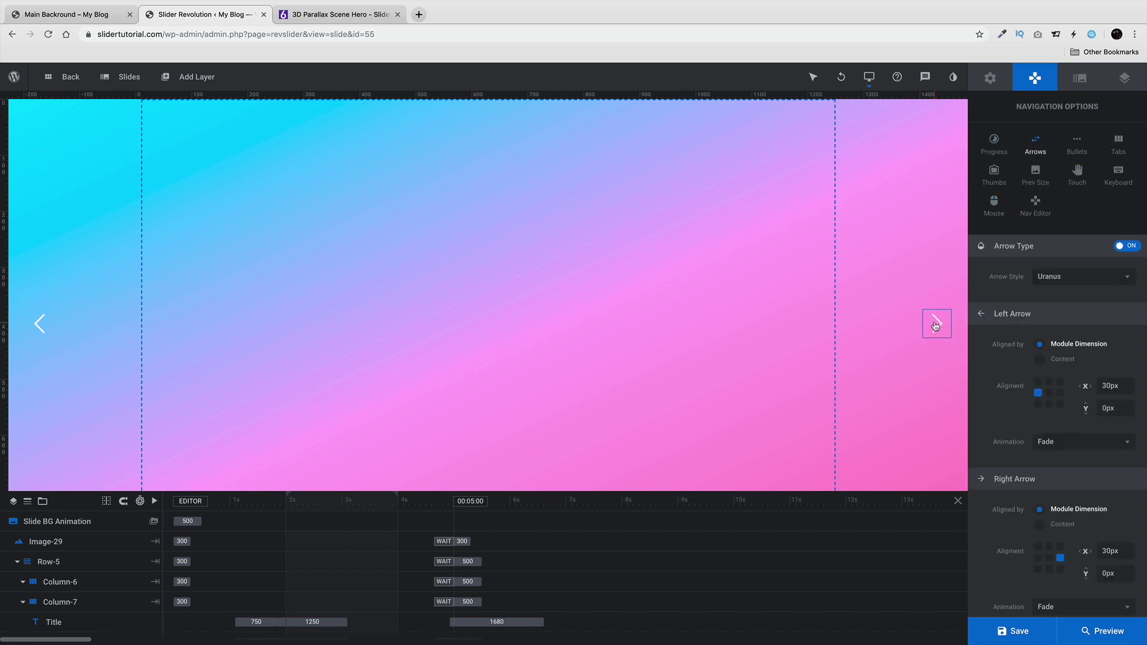
{"action": "left_click", "coordinate": [1078, 277]}
{"action": "left_click", "coordinate": [1074, 365]}
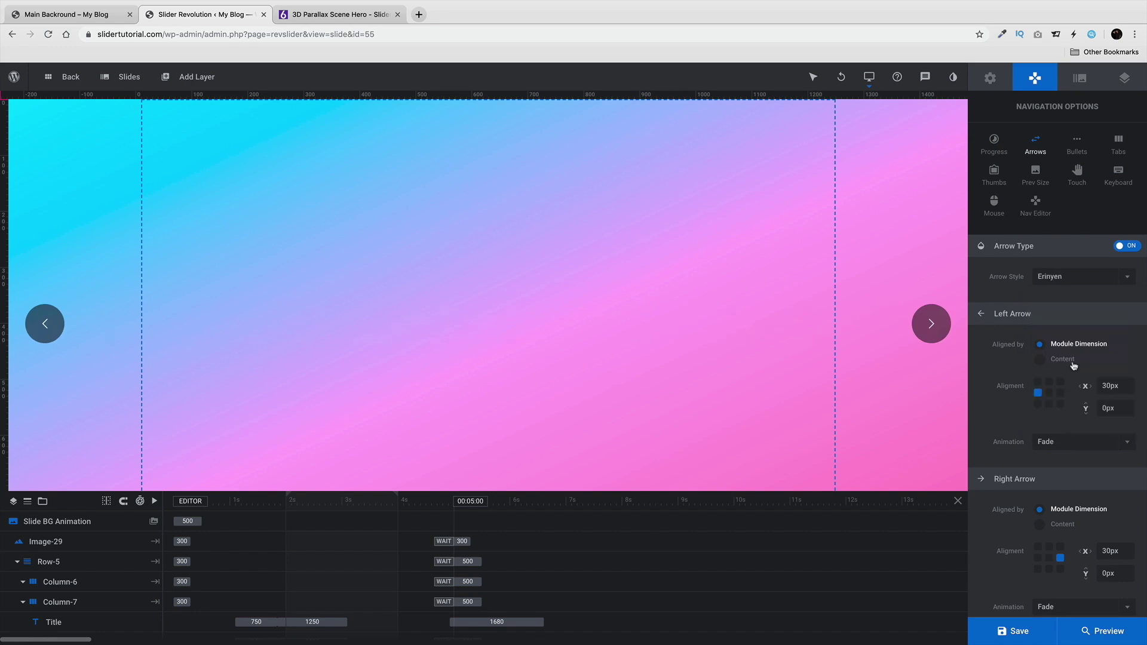
Step: Try the Hesperiden style for the navigation bullets and settle on the Erinyen bullet style
{"action": "left_click", "coordinate": [1075, 144]}
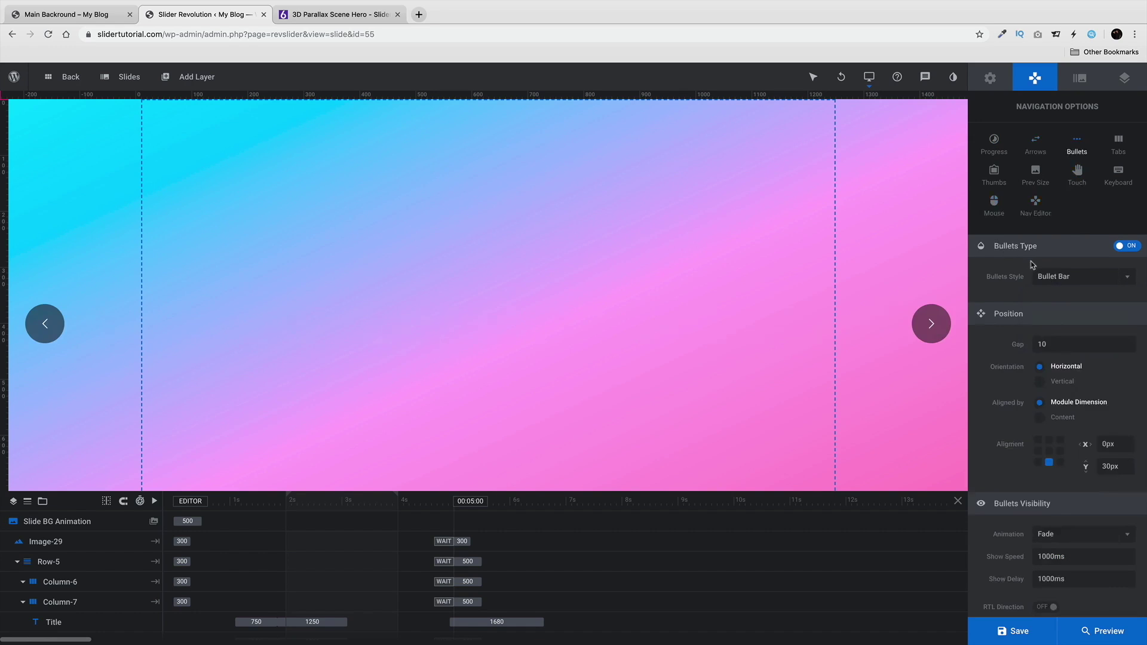
{"action": "scroll", "coordinate": [1022, 282], "scroll_direction": "down", "scroll_amount": 2}
{"action": "scroll", "coordinate": [837, 280], "scroll_direction": "down", "scroll_amount": 1}
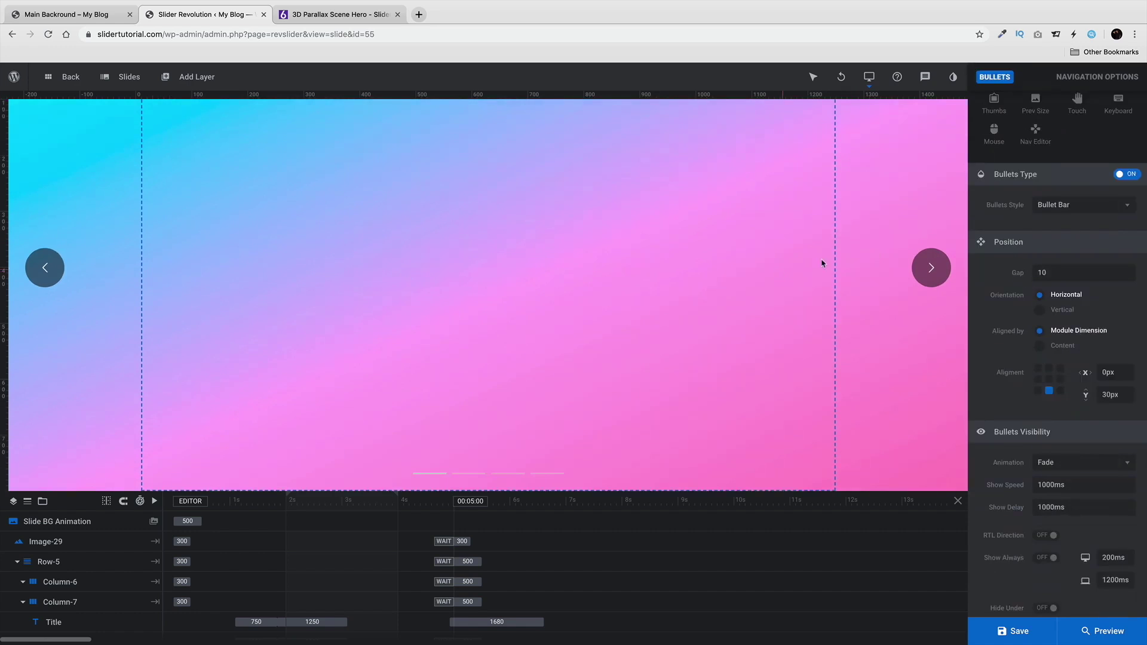
{"action": "left_click", "coordinate": [1076, 205]}
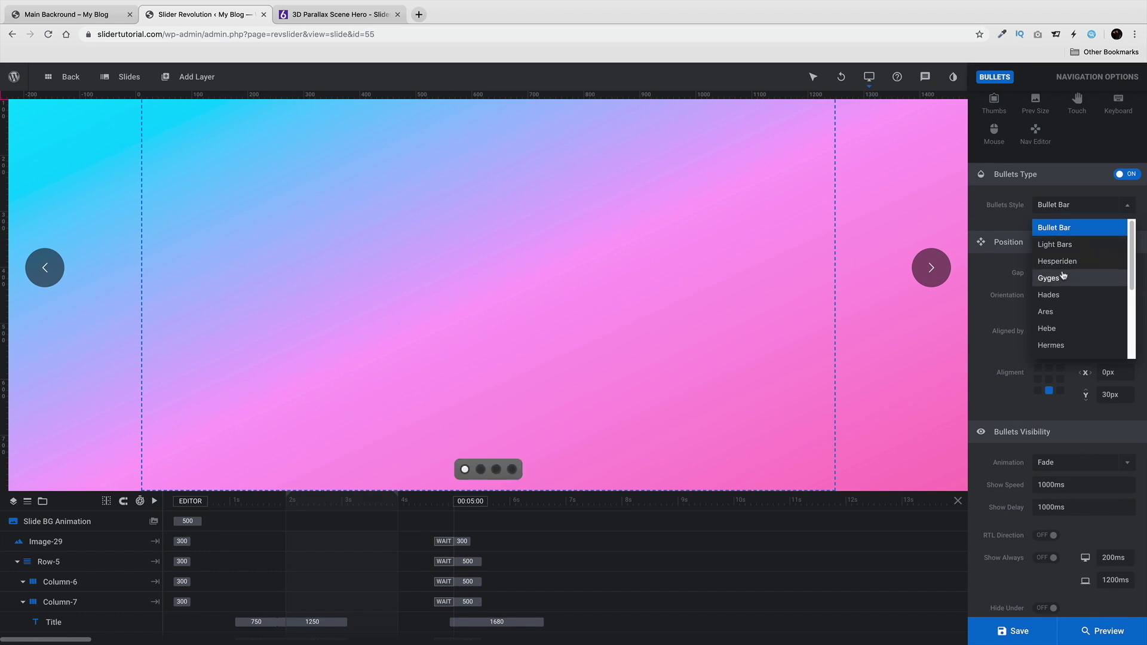
{"action": "left_click", "coordinate": [1058, 261]}
{"action": "left_click", "coordinate": [1076, 205]}
{"action": "scroll", "coordinate": [1084, 318], "scroll_direction": "down", "scroll_amount": 2}
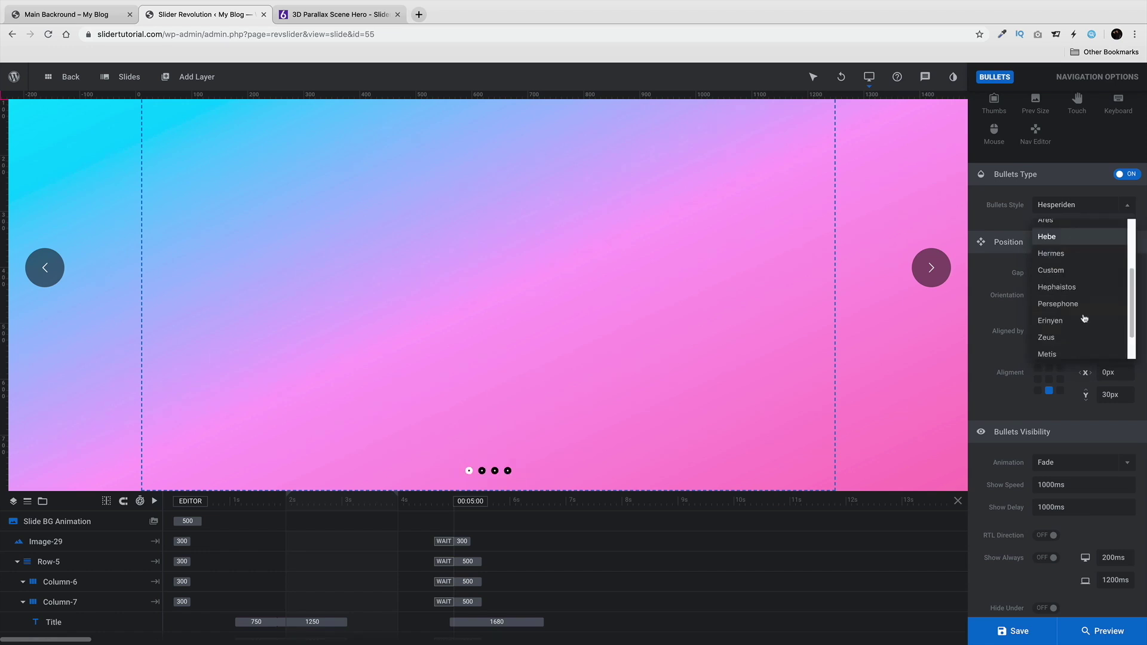
{"action": "scroll", "coordinate": [1076, 344], "scroll_direction": "down", "scroll_amount": 1}
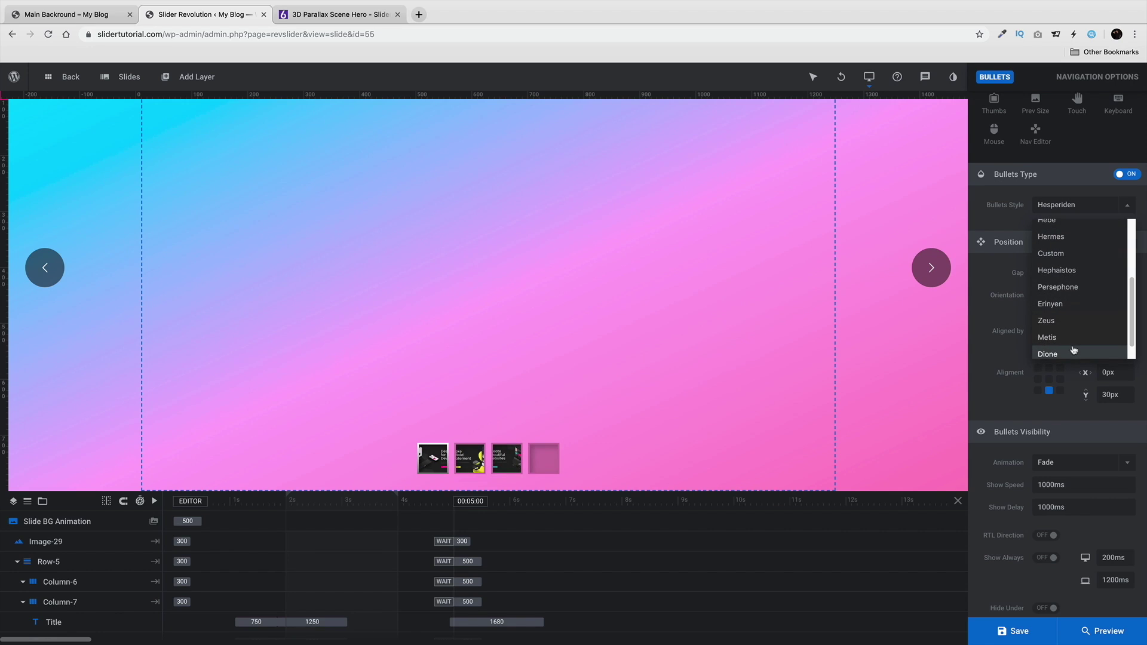
{"action": "left_click", "coordinate": [1051, 304]}
{"action": "scroll", "coordinate": [1057, 269], "scroll_direction": "up", "scroll_amount": 2}
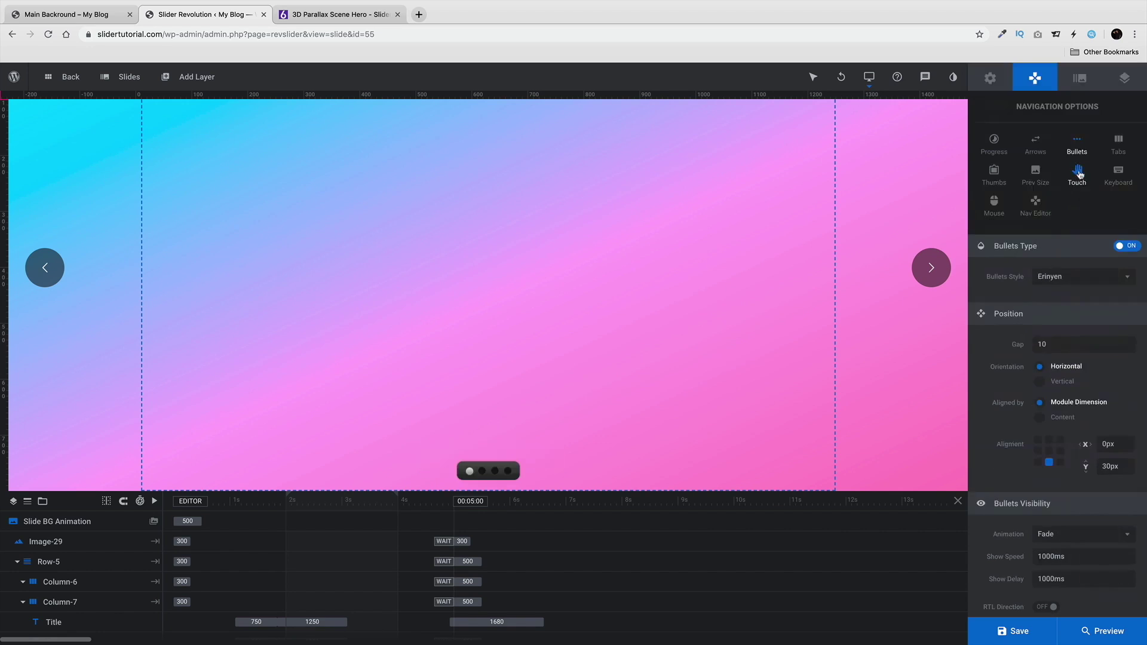
Step: Enable the module's navigation tabs, set their style to Hermes and browse the other tab styles
{"action": "left_click", "coordinate": [1110, 148]}
{"action": "left_click", "coordinate": [1129, 245]}
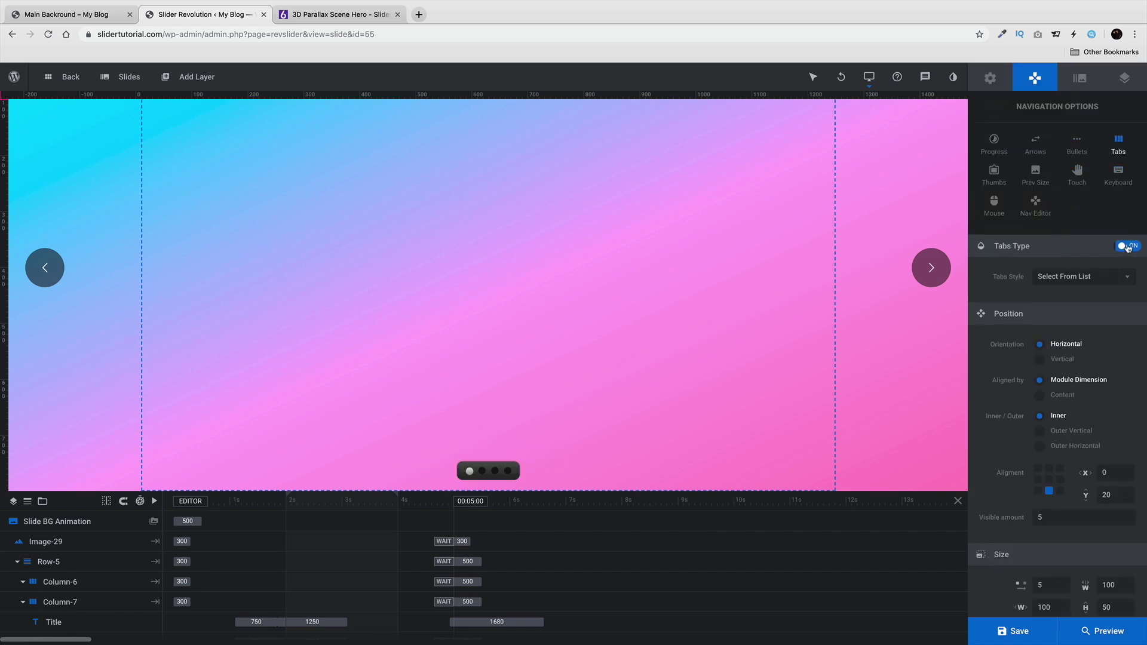
{"action": "left_click", "coordinate": [1097, 285]}
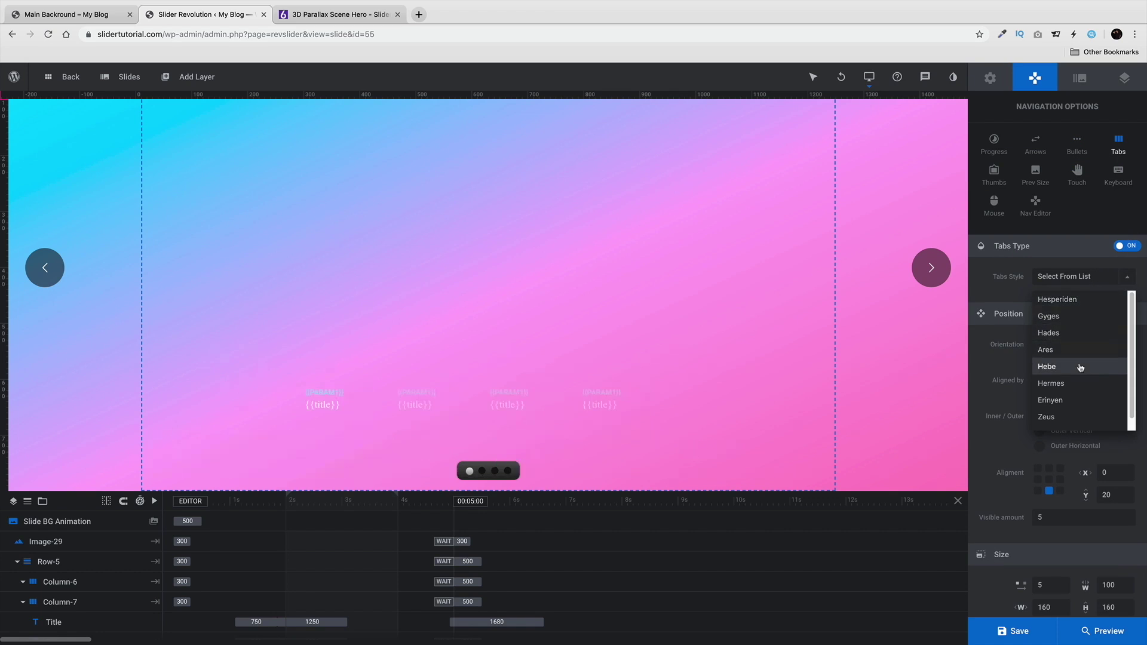
{"action": "left_click", "coordinate": [1080, 391]}
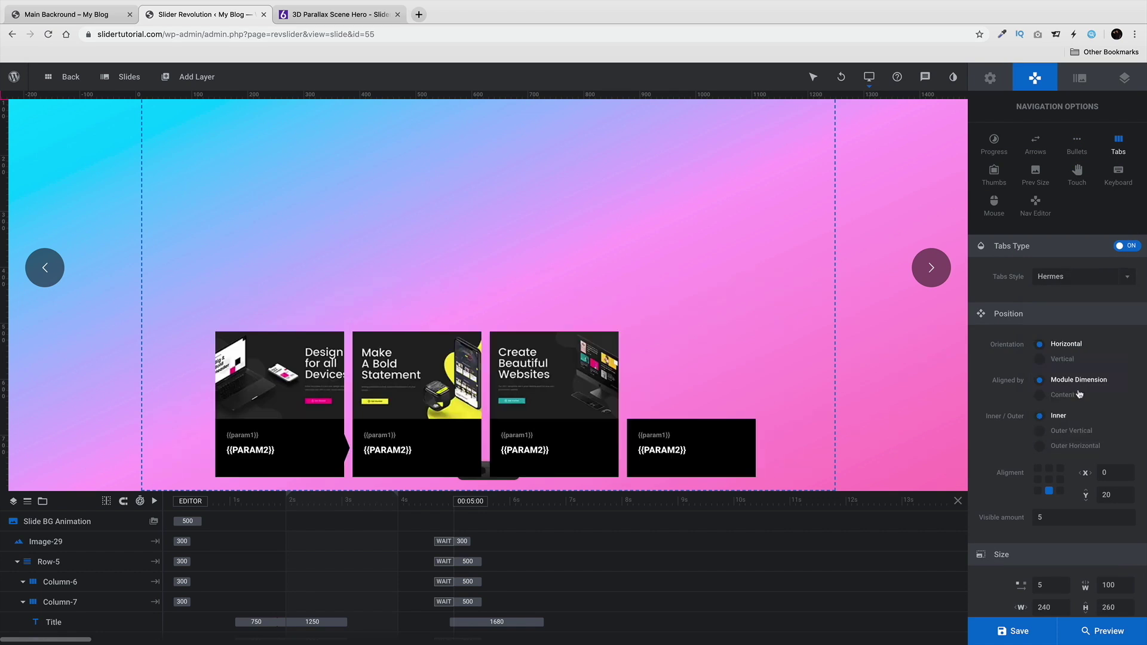
{"action": "left_click", "coordinate": [1073, 277]}
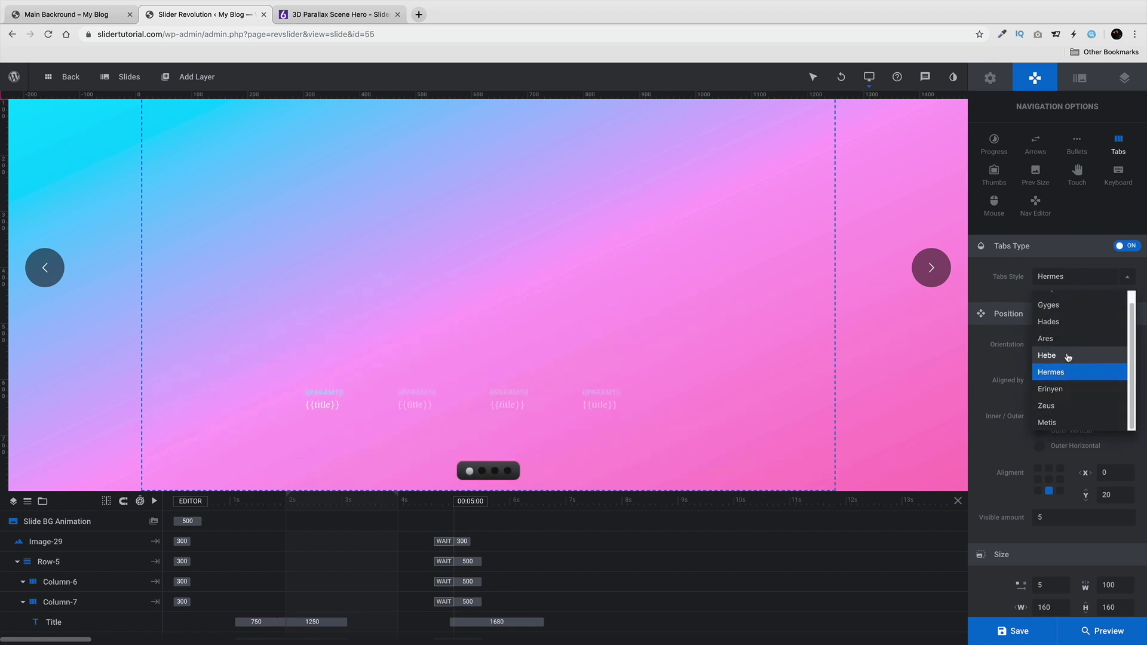
{"action": "scroll", "coordinate": [1070, 355], "scroll_direction": "up", "scroll_amount": 1}
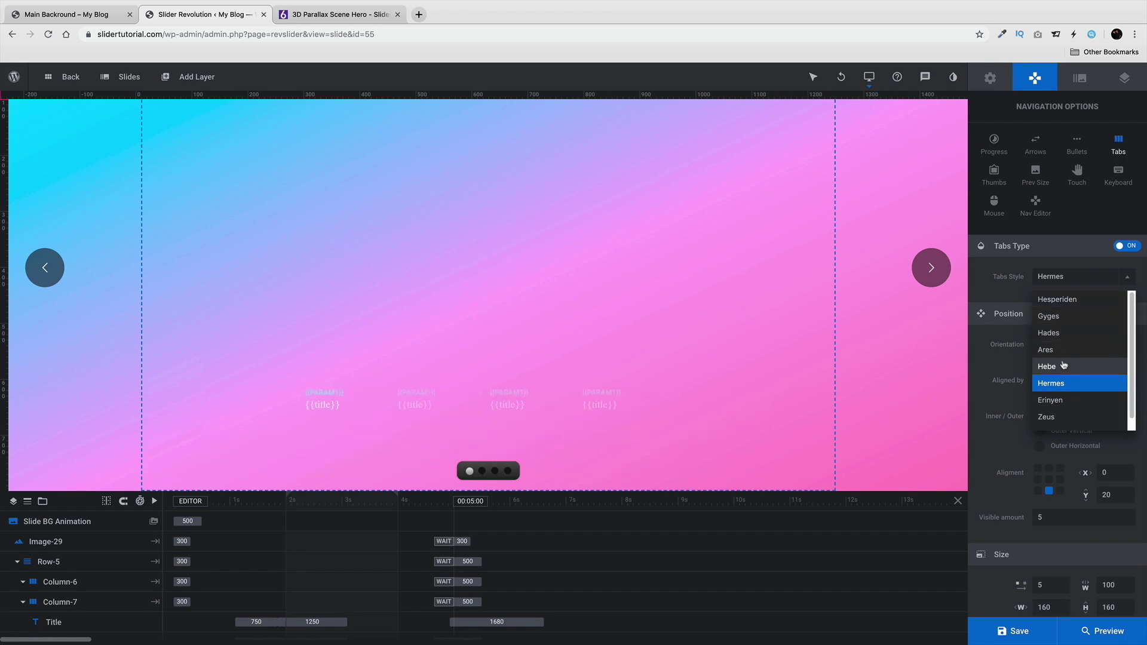
{"action": "left_click", "coordinate": [1071, 234]}
Step: Enable navigation thumbnails in the Hades style and turn the navigation tabs off
{"action": "left_click", "coordinate": [994, 174]}
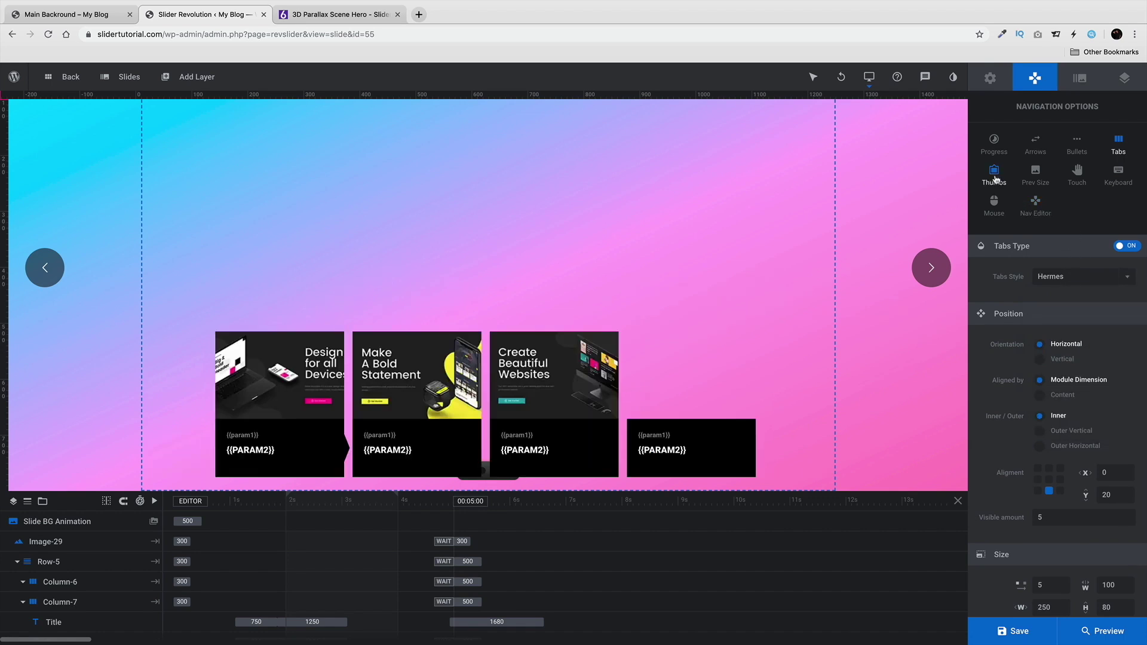
{"action": "left_click", "coordinate": [1128, 246]}
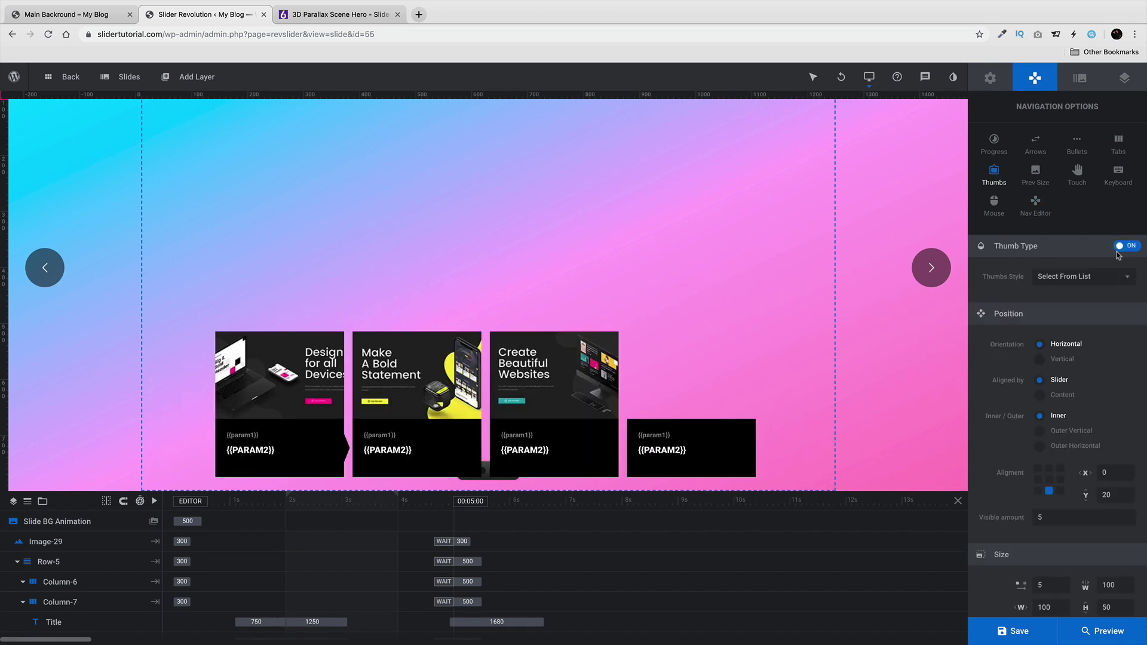
{"action": "left_click", "coordinate": [1108, 282]}
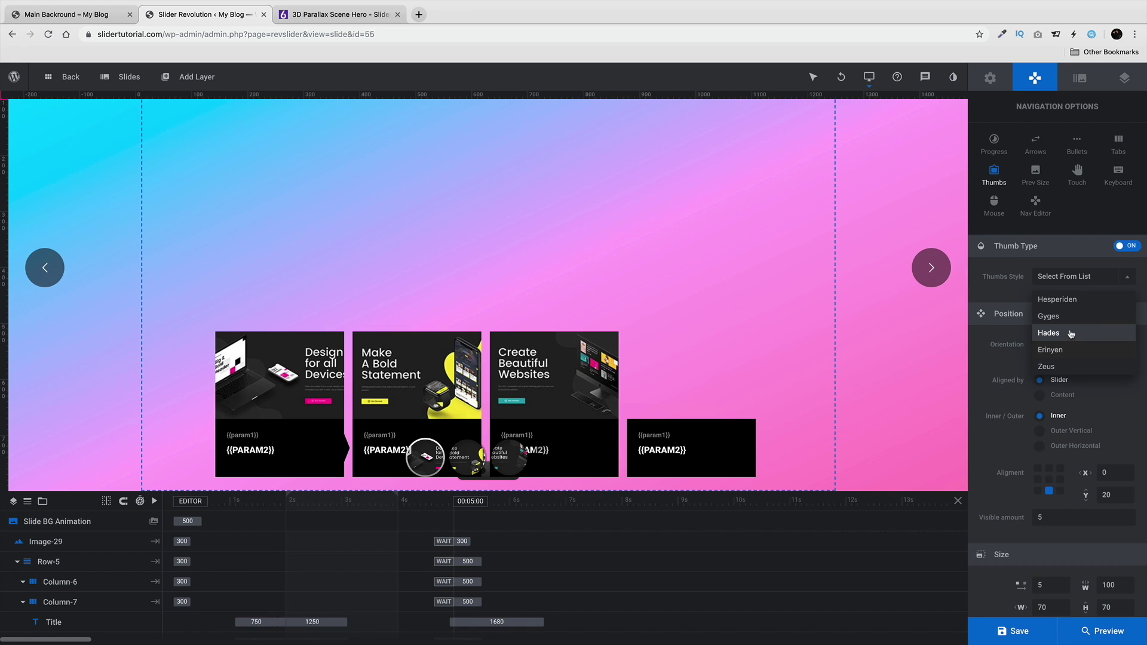
{"action": "left_click", "coordinate": [1072, 334]}
{"action": "left_click", "coordinate": [1119, 144]}
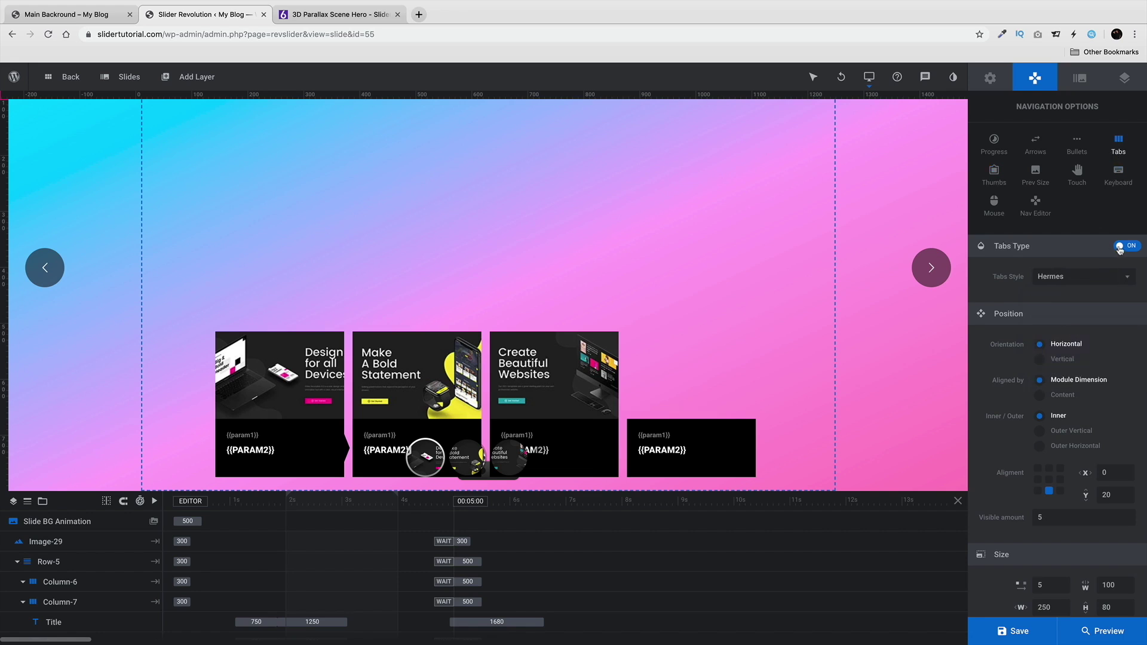
{"action": "left_click", "coordinate": [1124, 246]}
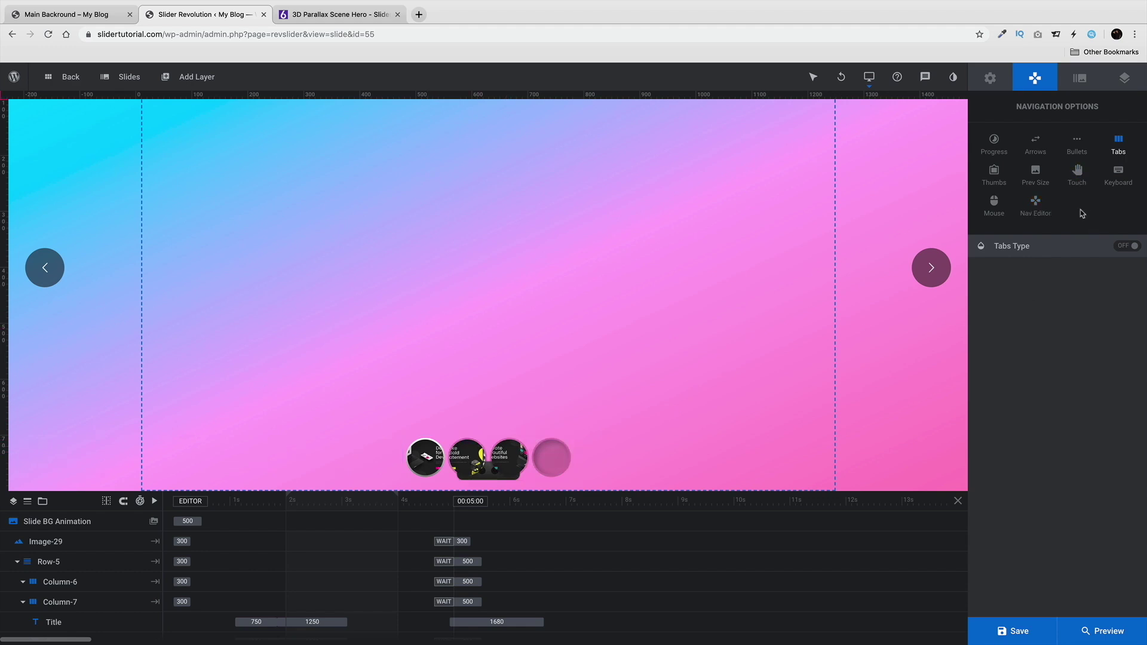
Step: Examine the preview image size, touch, keyboard and mouse scroll navigation options, plus the arrow skins in the Navigation Editor
{"action": "left_click", "coordinate": [1036, 178]}
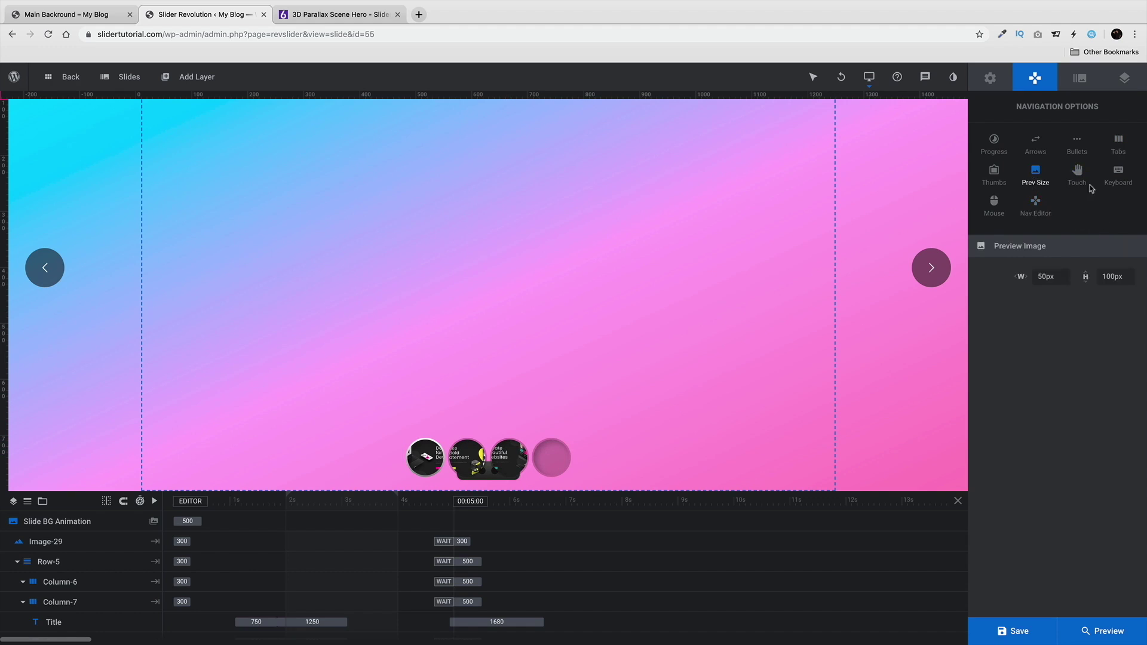
{"action": "left_click", "coordinate": [1079, 173]}
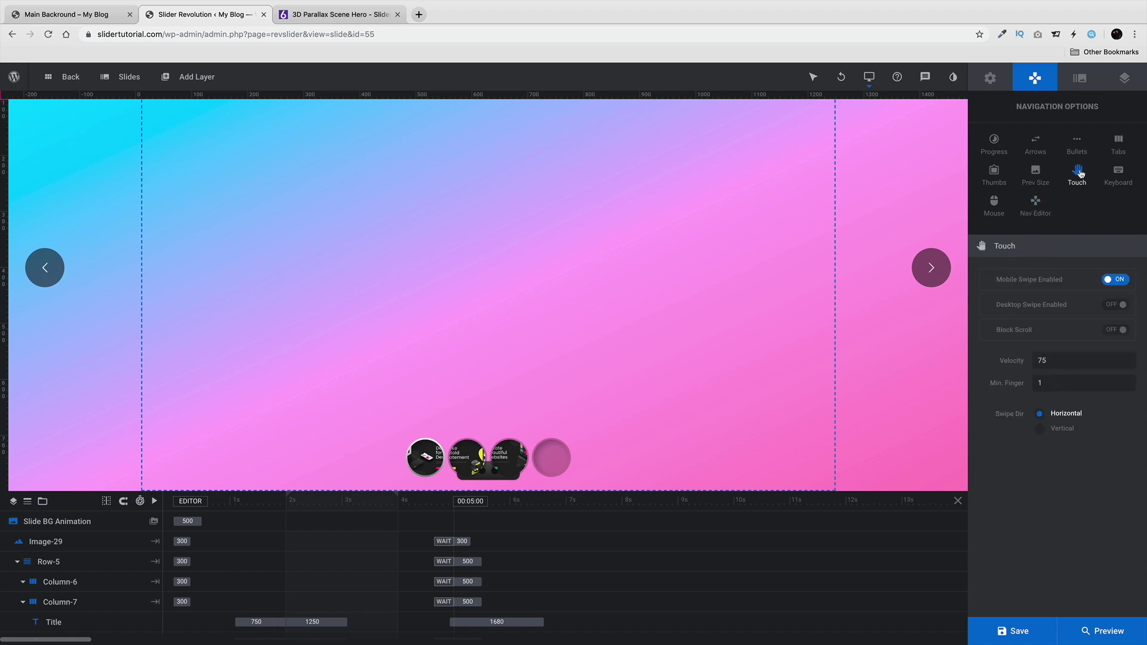
{"action": "left_click", "coordinate": [1037, 177]}
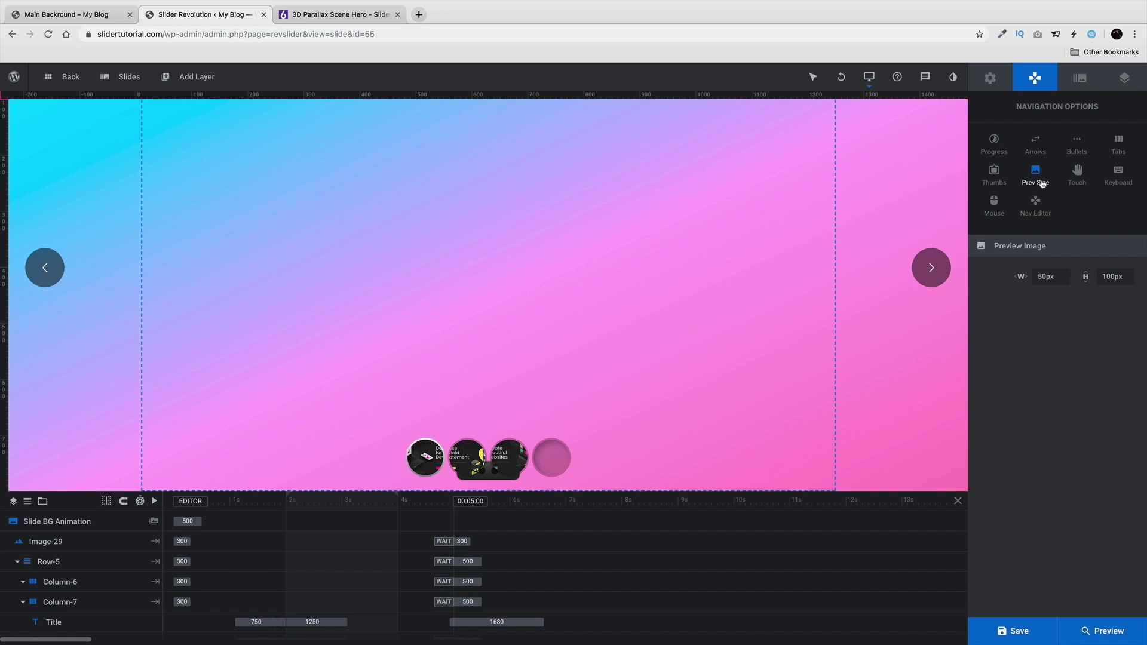
{"action": "left_click", "coordinate": [1074, 181]}
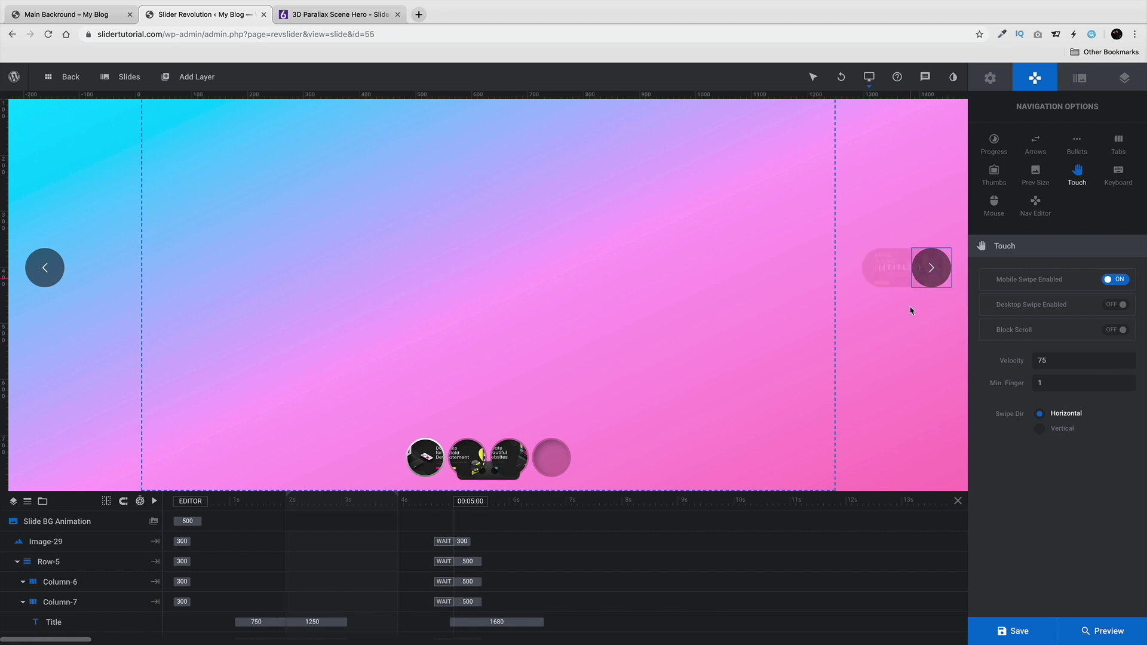
{"action": "left_click", "coordinate": [1126, 177]}
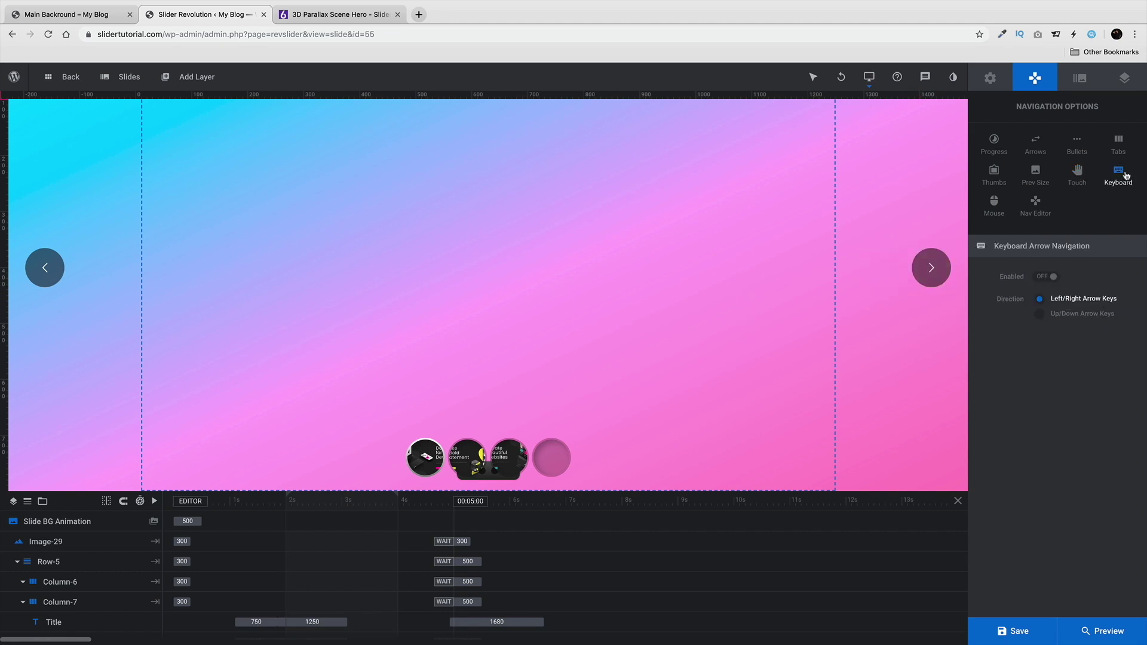
{"action": "left_click", "coordinate": [995, 210]}
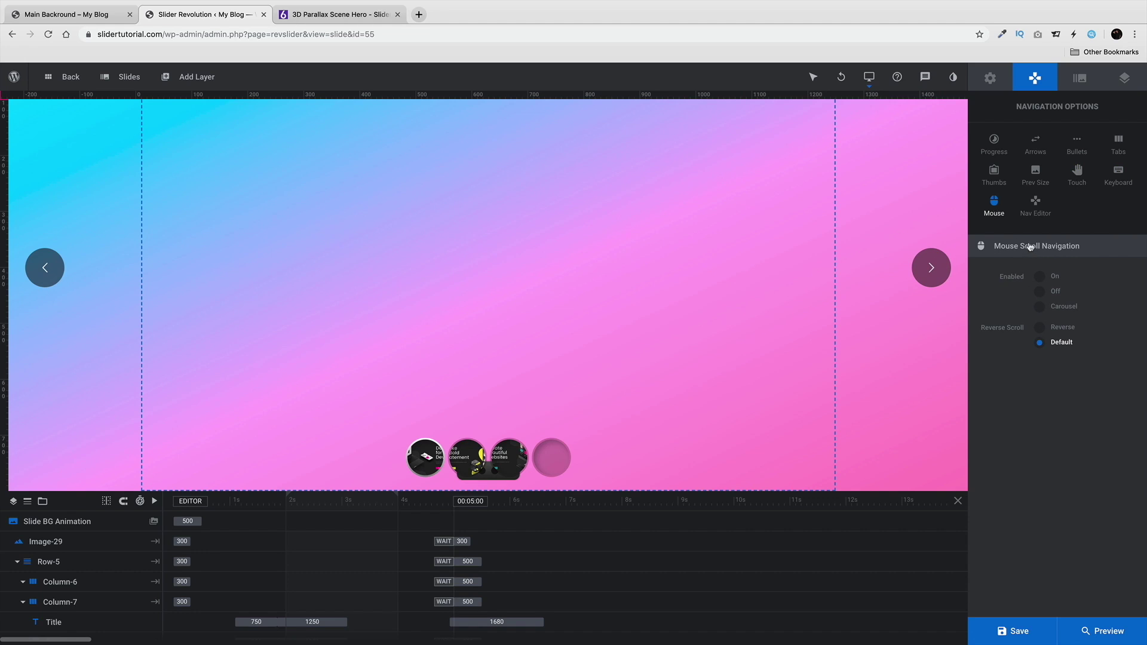
{"action": "left_click", "coordinate": [1036, 205]}
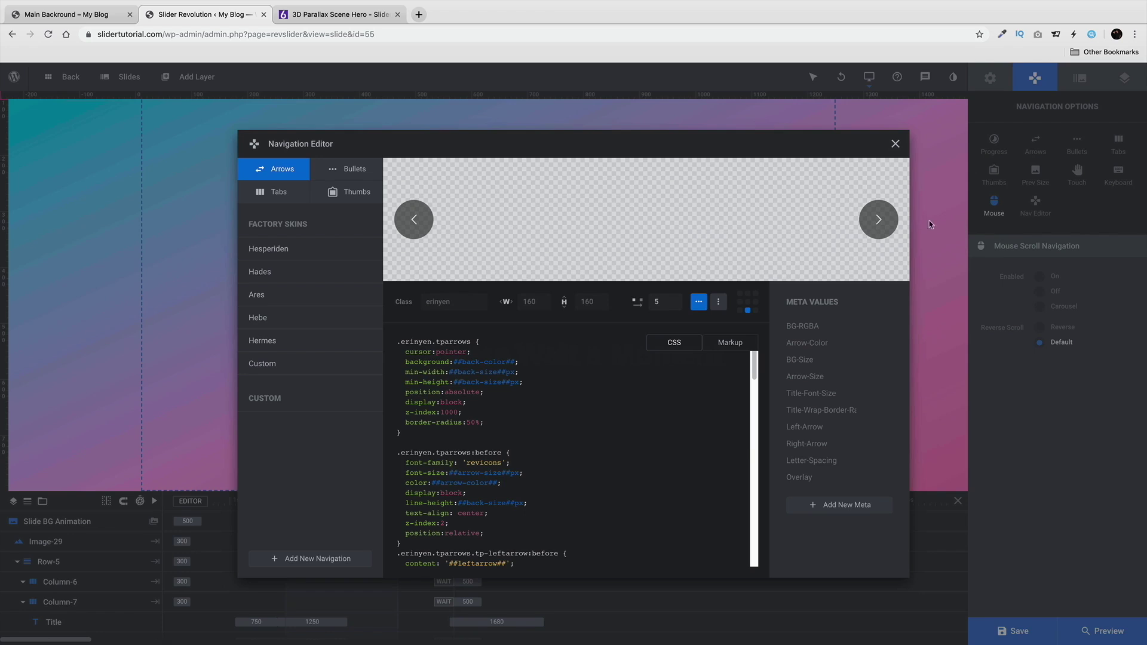
{"action": "left_click", "coordinate": [895, 144]}
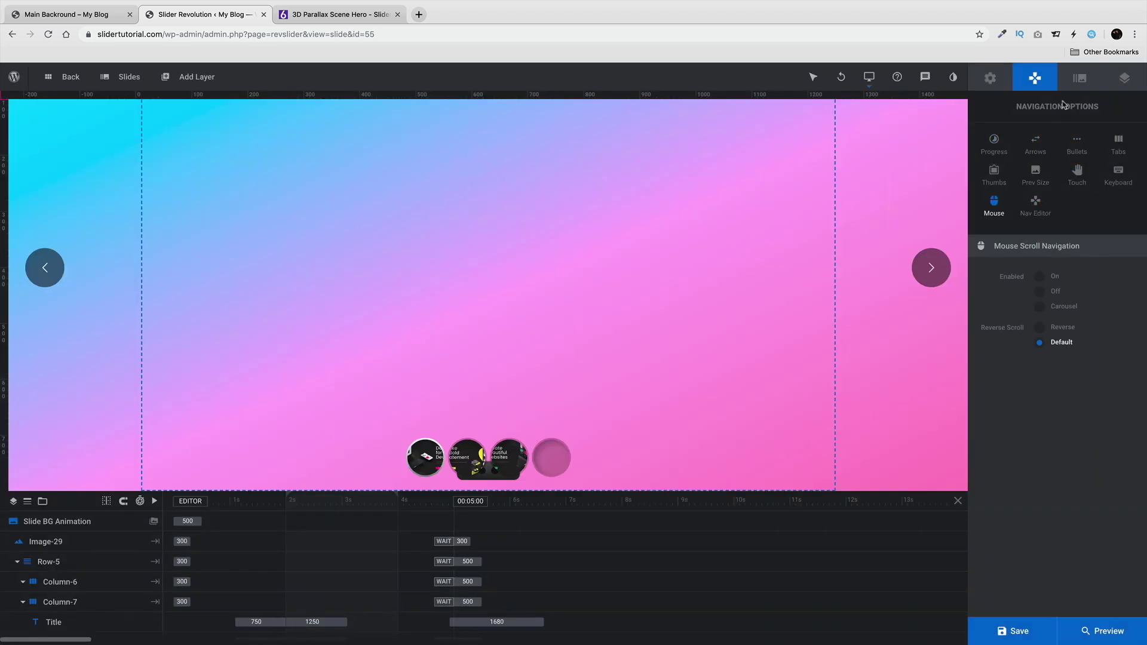
Step: Try the Gingham filter and other presets on the slide background, ending on No Filter
{"action": "left_click", "coordinate": [1078, 78]}
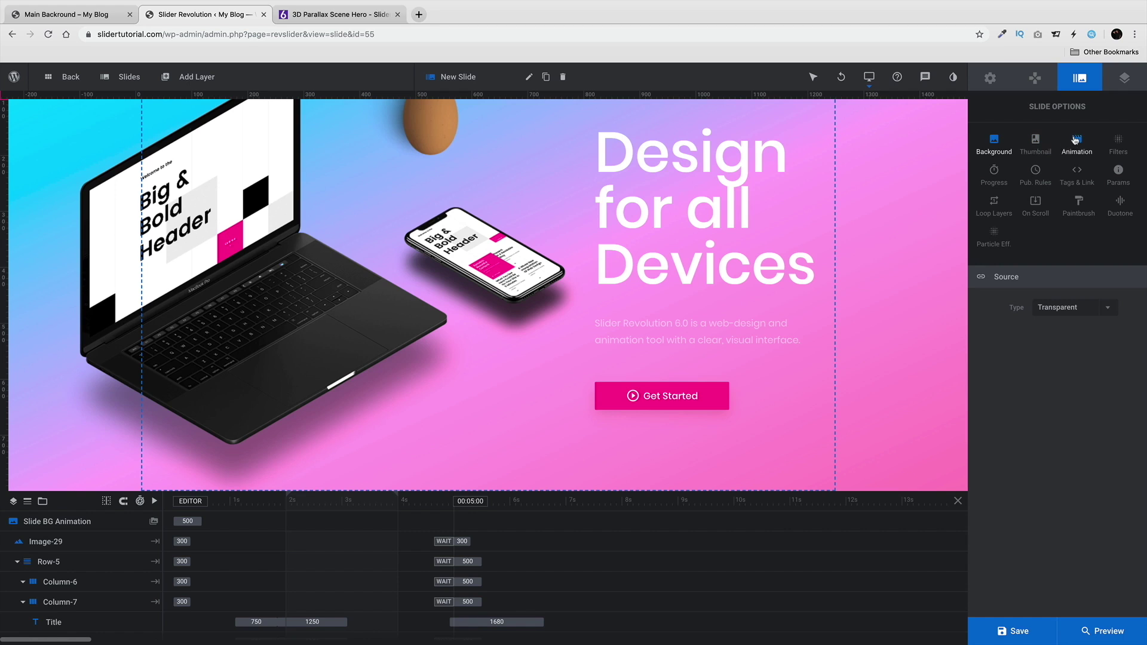
{"action": "left_click", "coordinate": [1116, 141]}
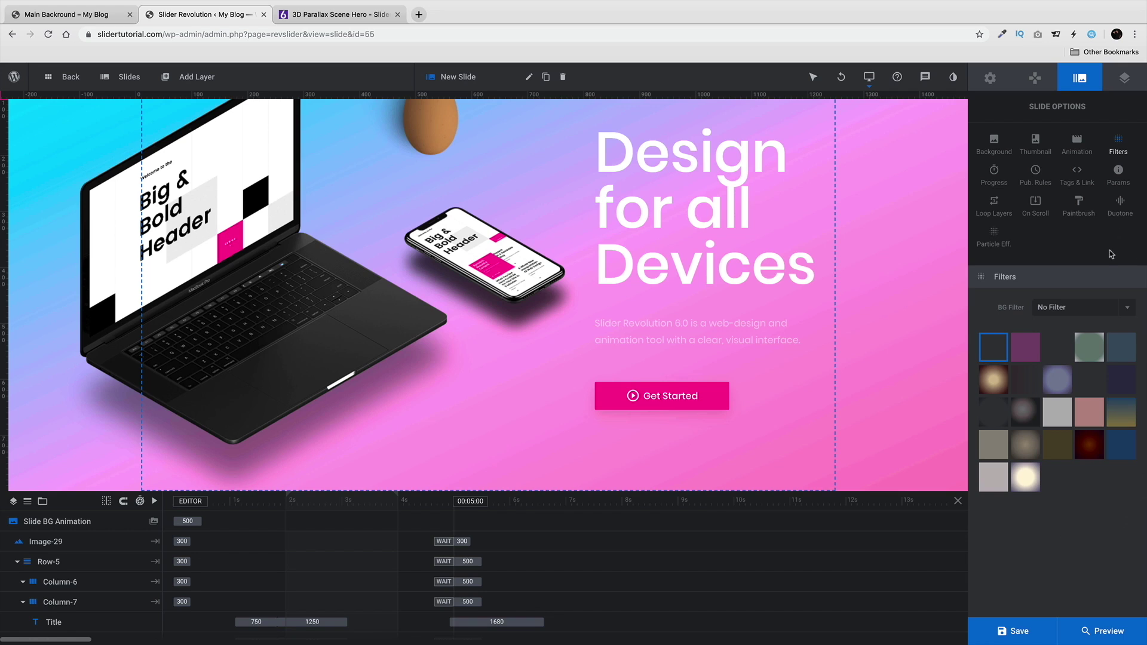
{"action": "left_click", "coordinate": [1084, 307]}
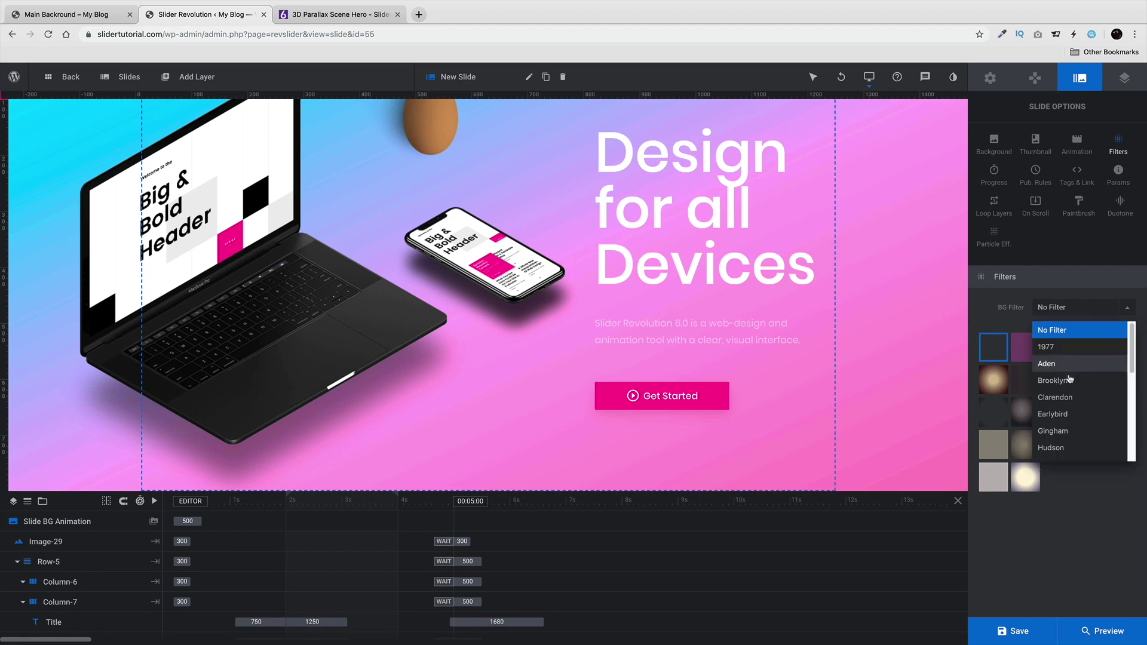
{"action": "left_click", "coordinate": [1065, 434]}
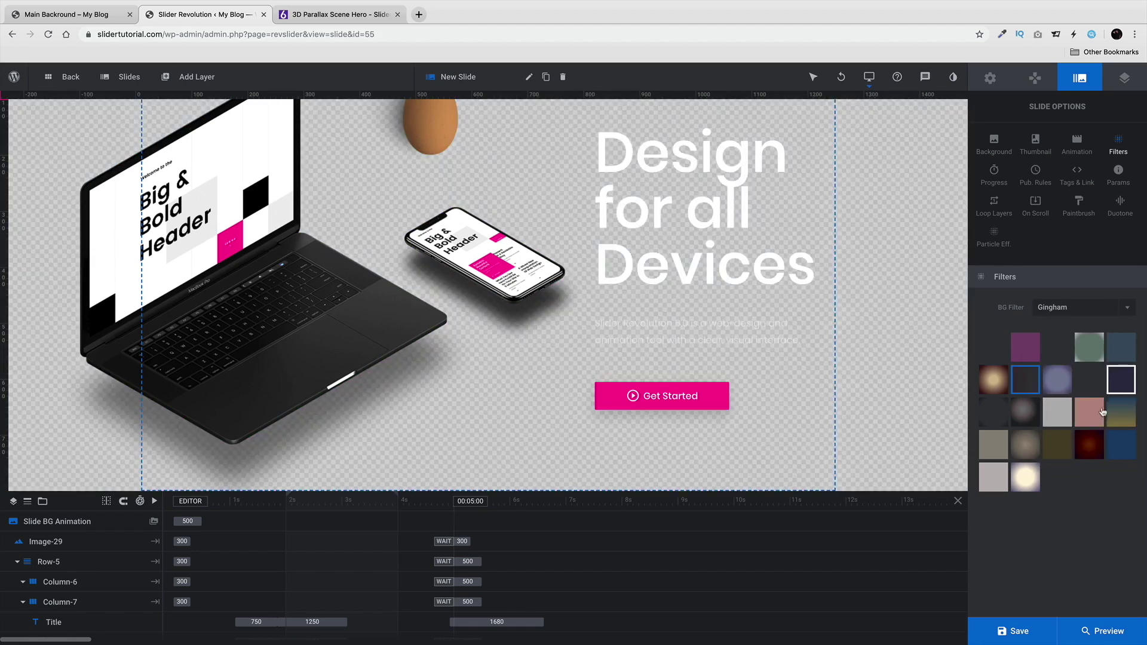
{"action": "left_click", "coordinate": [1085, 409]}
{"action": "left_click", "coordinate": [1090, 381]}
{"action": "left_click", "coordinate": [1084, 308]}
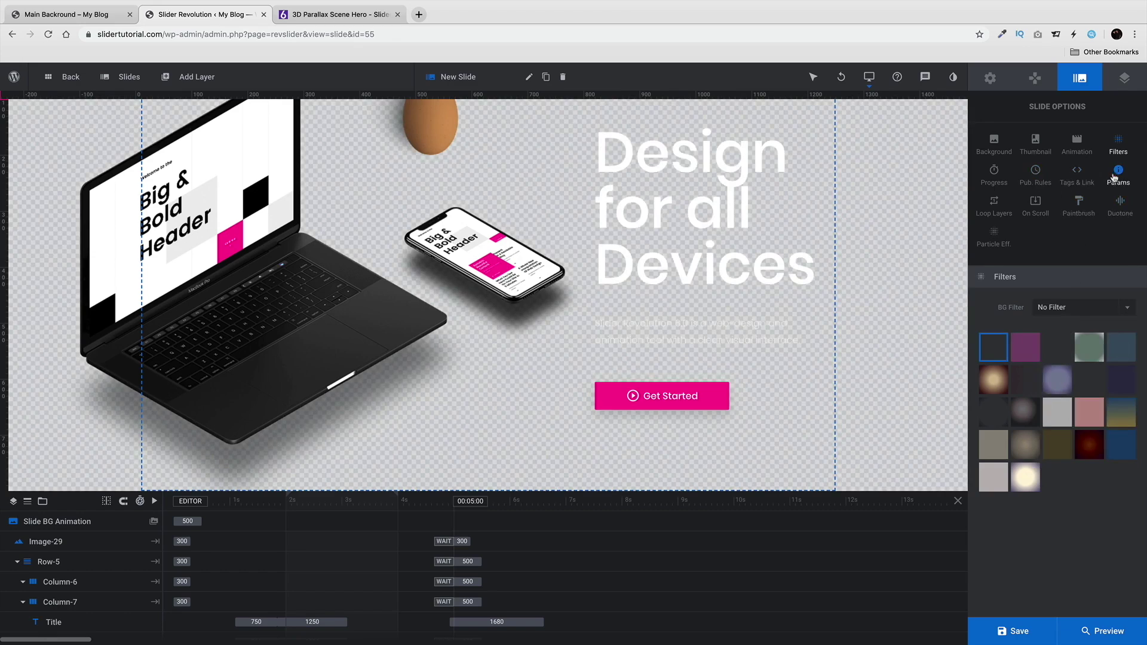
Step: Examine the slide's publishing, parameter, layer loop, scroll, paintbrush, duotone and particle effect settings, and open the layer options
{"action": "left_click", "coordinate": [1035, 174]}
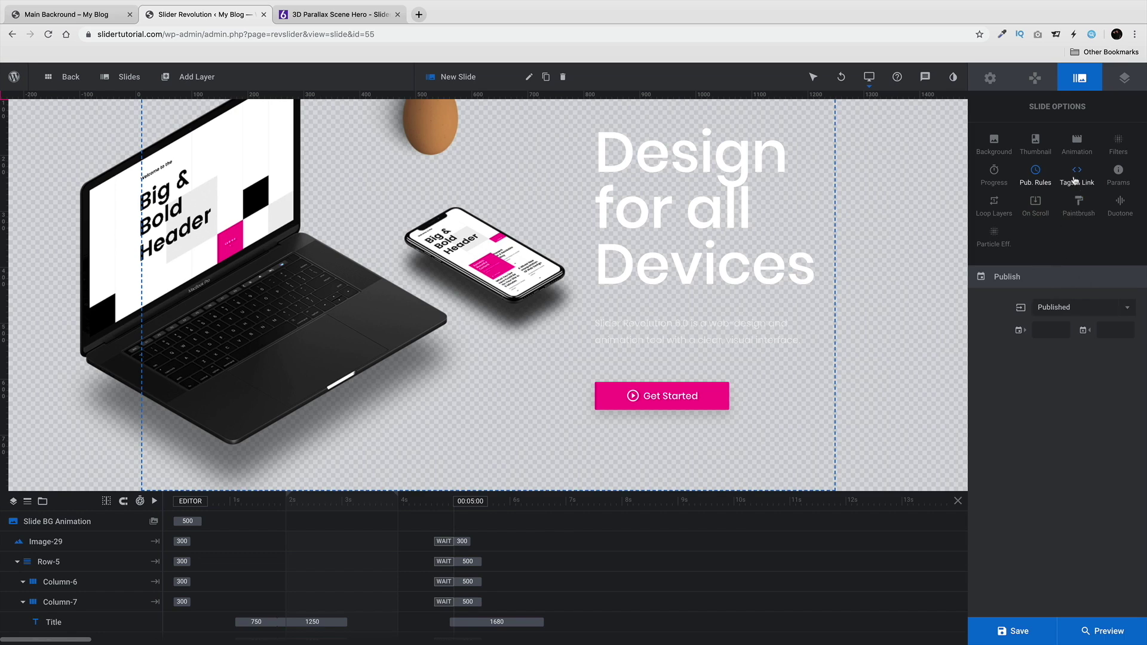
{"action": "left_click", "coordinate": [1099, 310]}
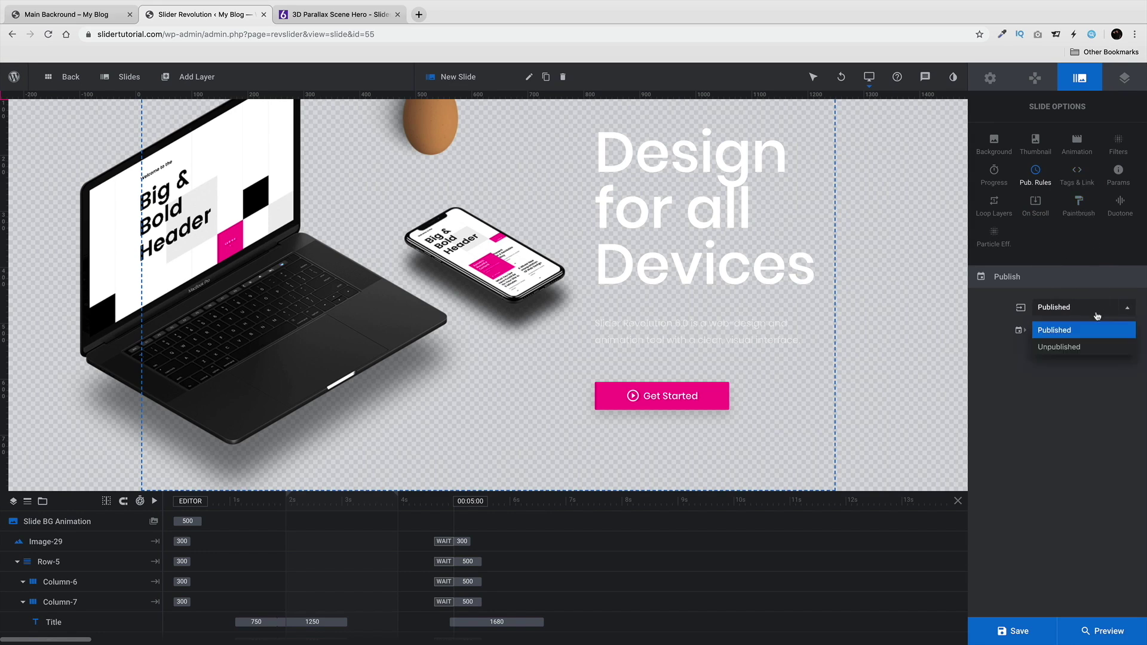
{"action": "left_click", "coordinate": [1097, 313]}
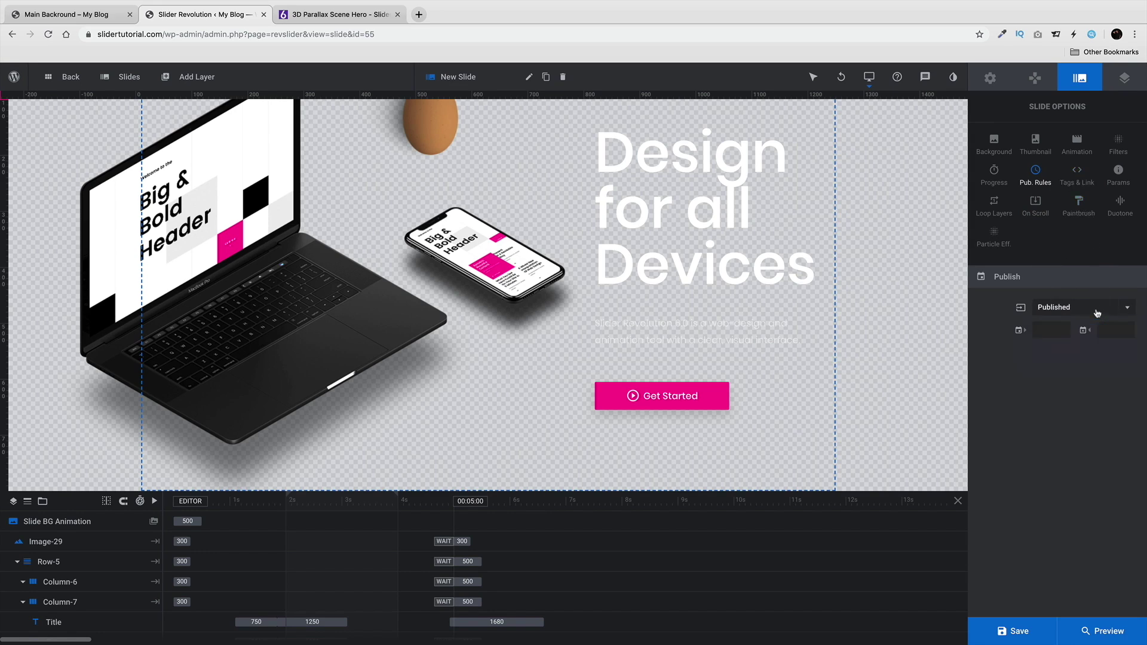
{"action": "left_click", "coordinate": [1114, 178]}
{"action": "left_click", "coordinate": [993, 210]}
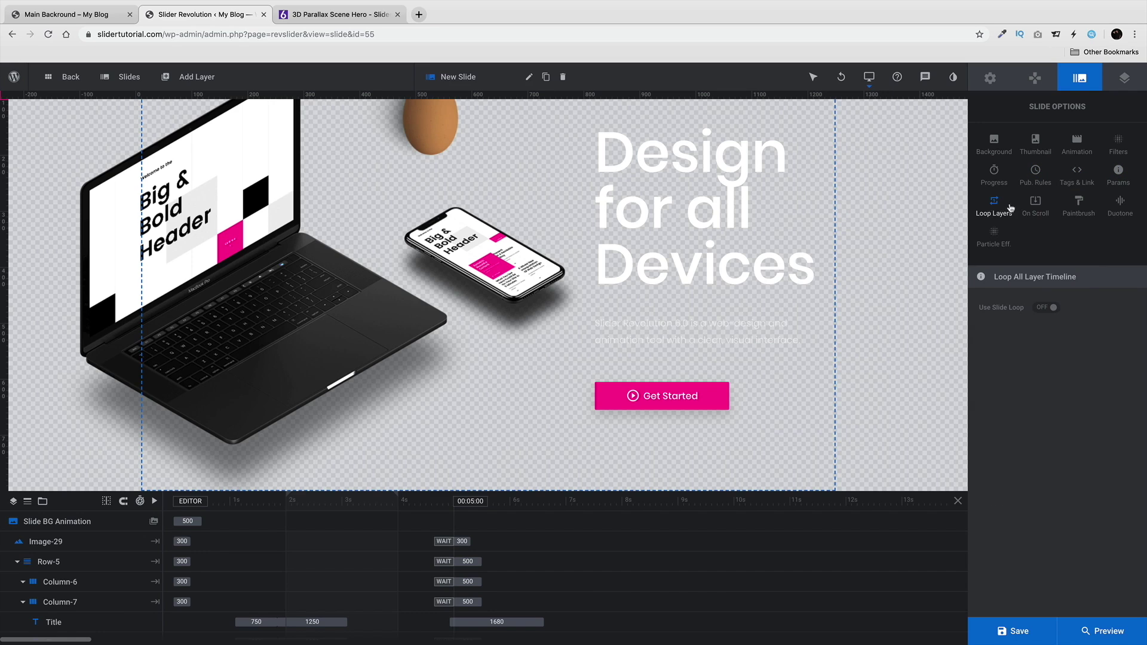
{"action": "left_click", "coordinate": [1037, 208]}
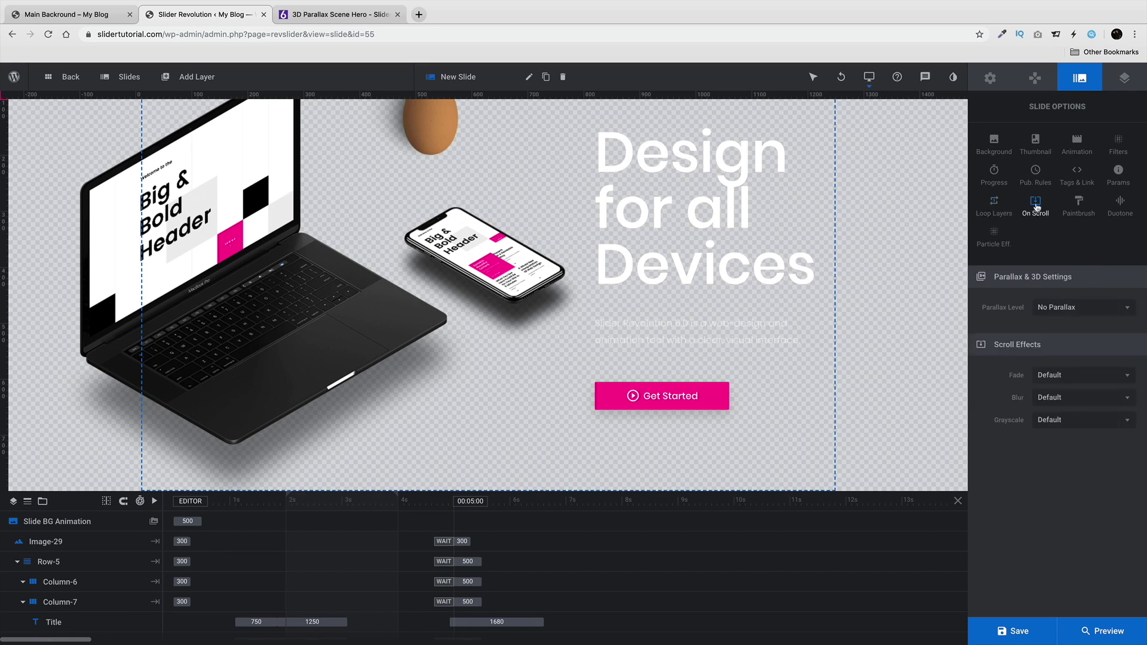
{"action": "left_click", "coordinate": [1081, 203]}
{"action": "left_click", "coordinate": [1118, 205]}
{"action": "left_click", "coordinate": [1003, 235]}
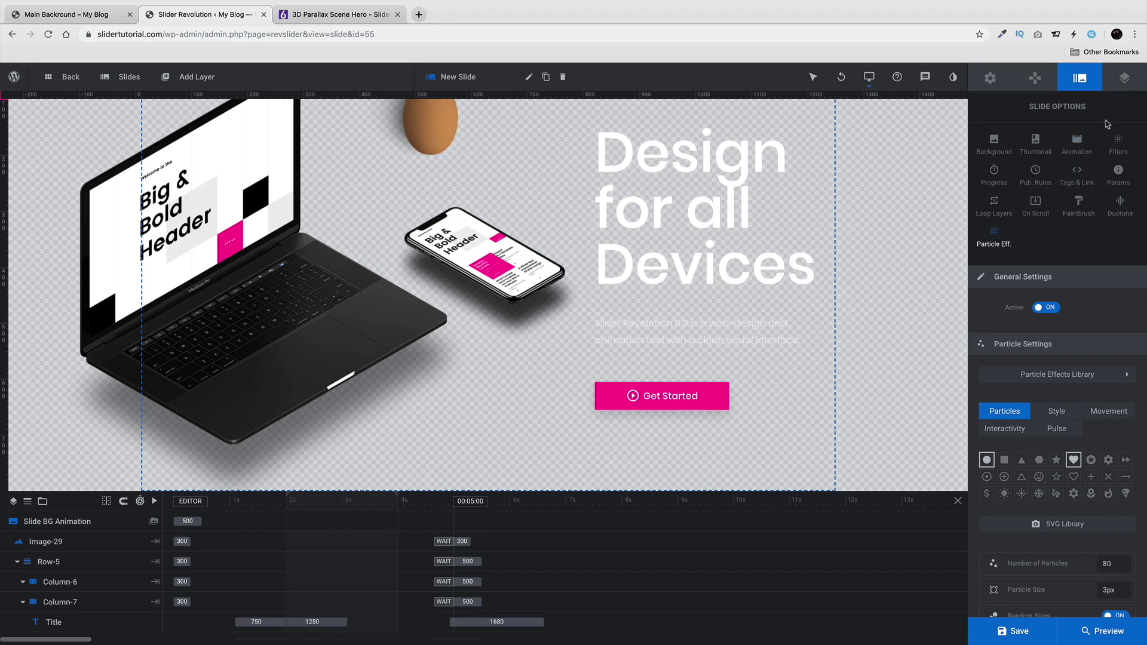
{"action": "left_click", "coordinate": [1124, 82]}
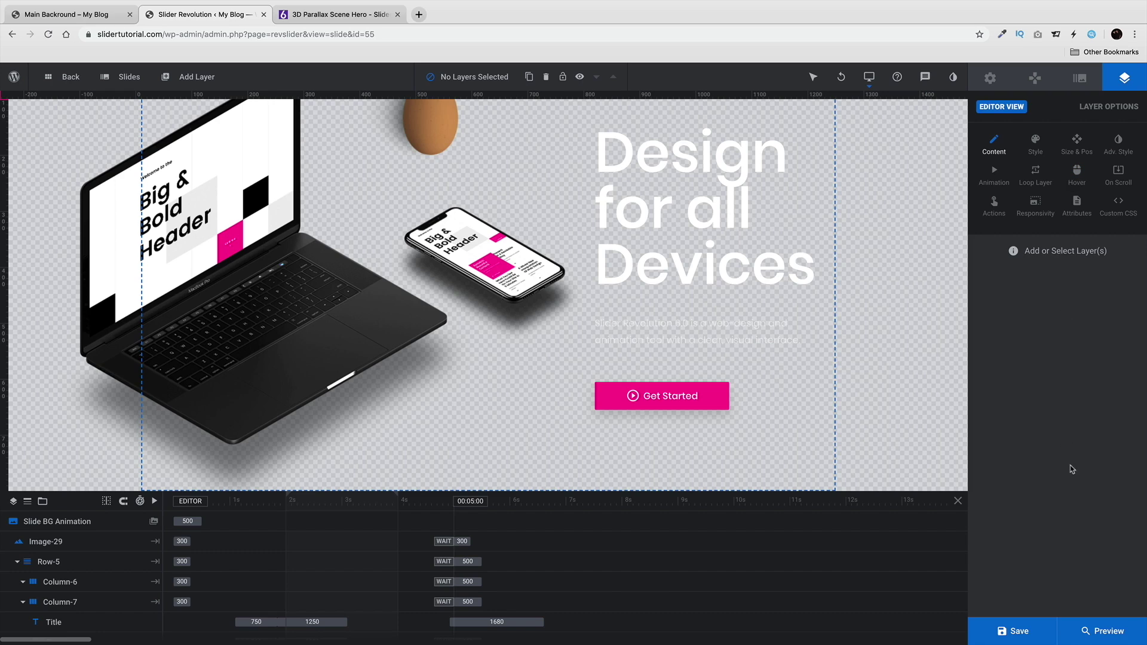
{"action": "scroll", "coordinate": [797, 358], "scroll_direction": "up", "scroll_amount": 2}
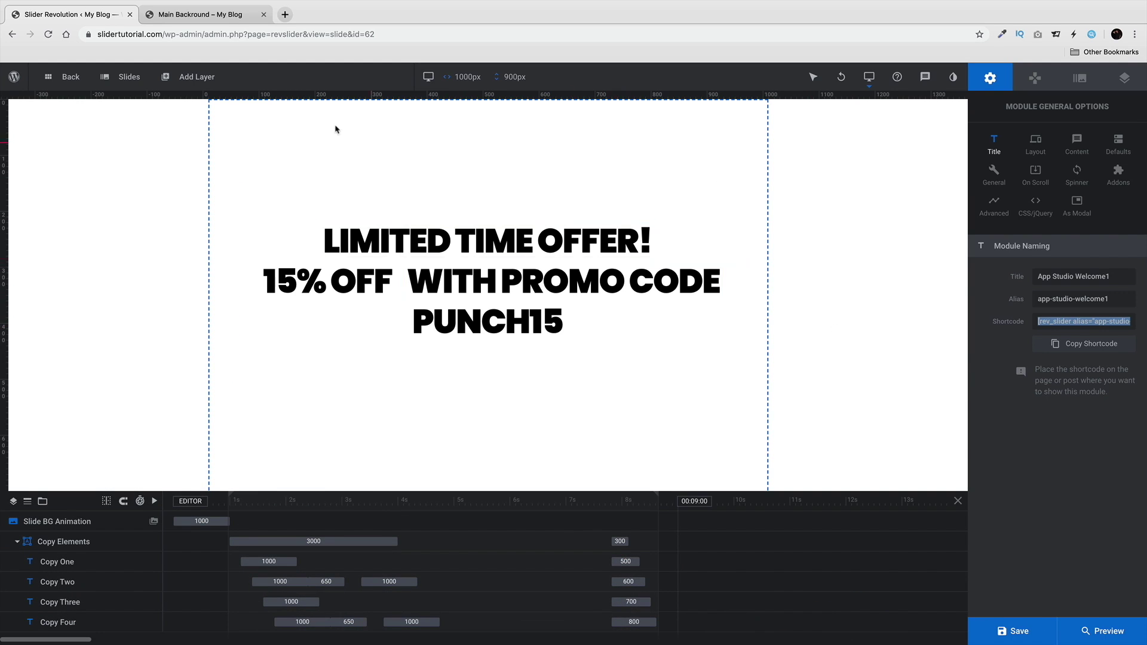
Step: View the animated limited time offer module on the published Main Backround page and return to its editor
{"action": "left_click", "coordinate": [220, 17]}
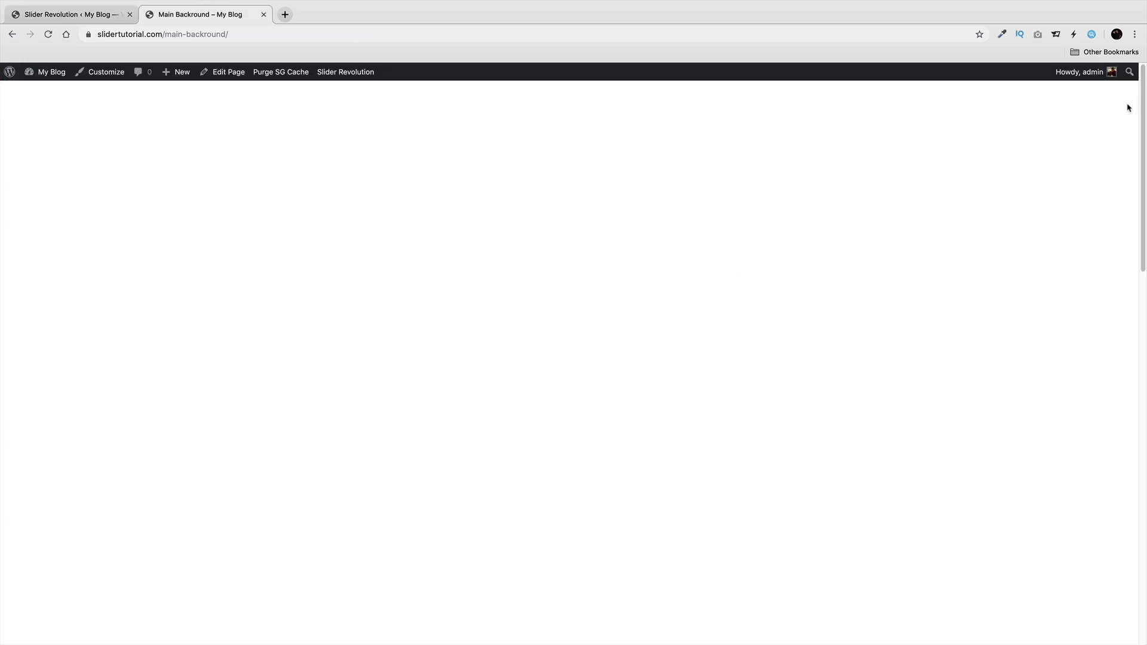
{"action": "left_click_drag", "start_coordinate": [1144, 88], "coordinate": [1137, 197]}
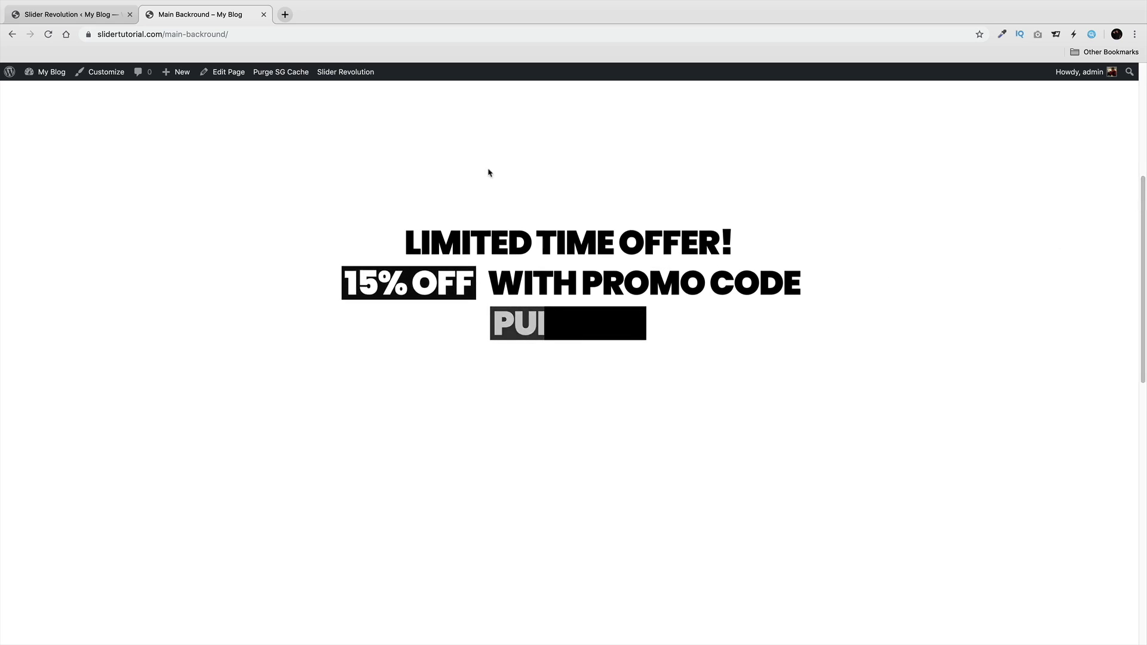
{"action": "left_click", "coordinate": [100, 16]}
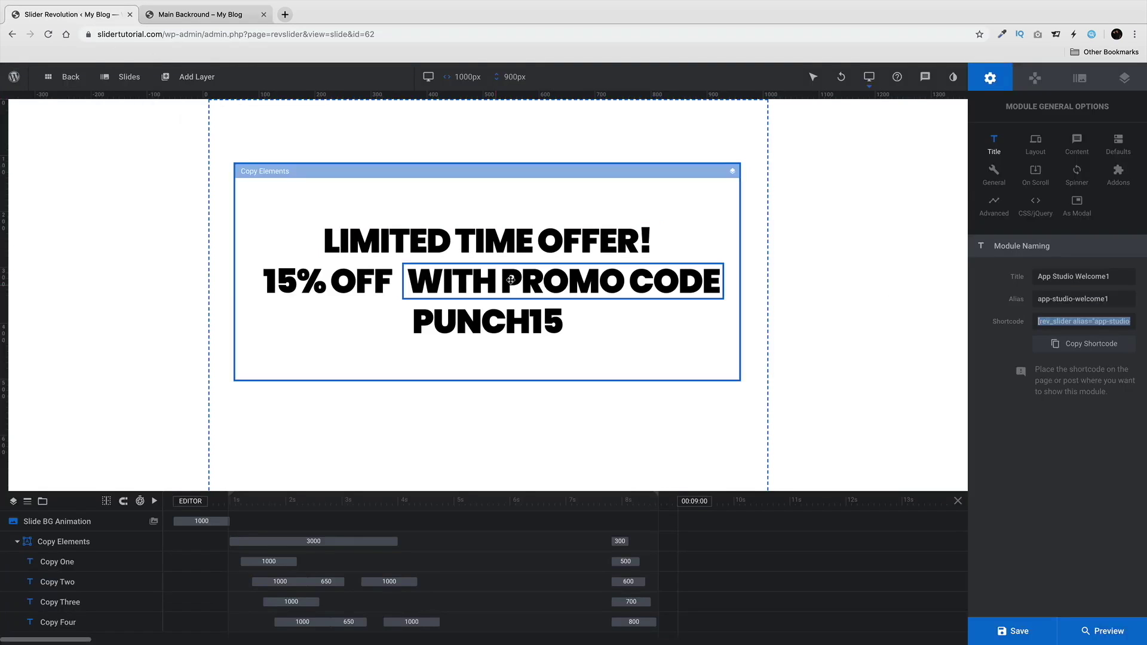
Step: Examine the available layer types, then inspect the "LIMITED TIME OFFER!" text layer and the Copy Elements group
{"action": "mouse_move", "coordinate": [185, 77]}
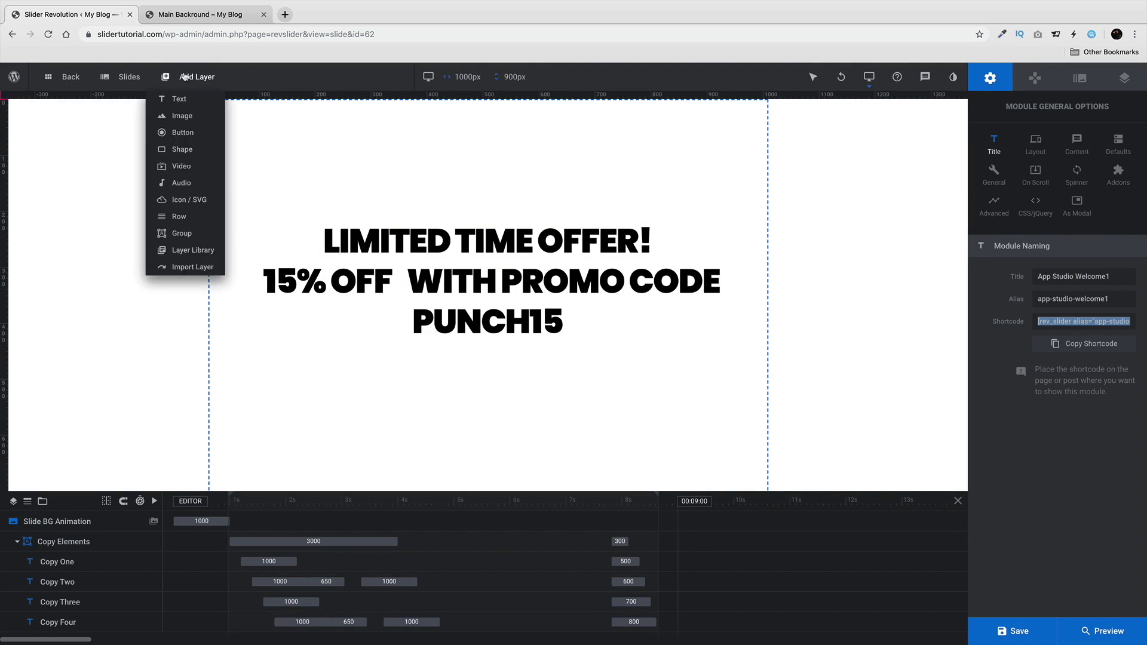
{"action": "mouse_move", "coordinate": [197, 103]}
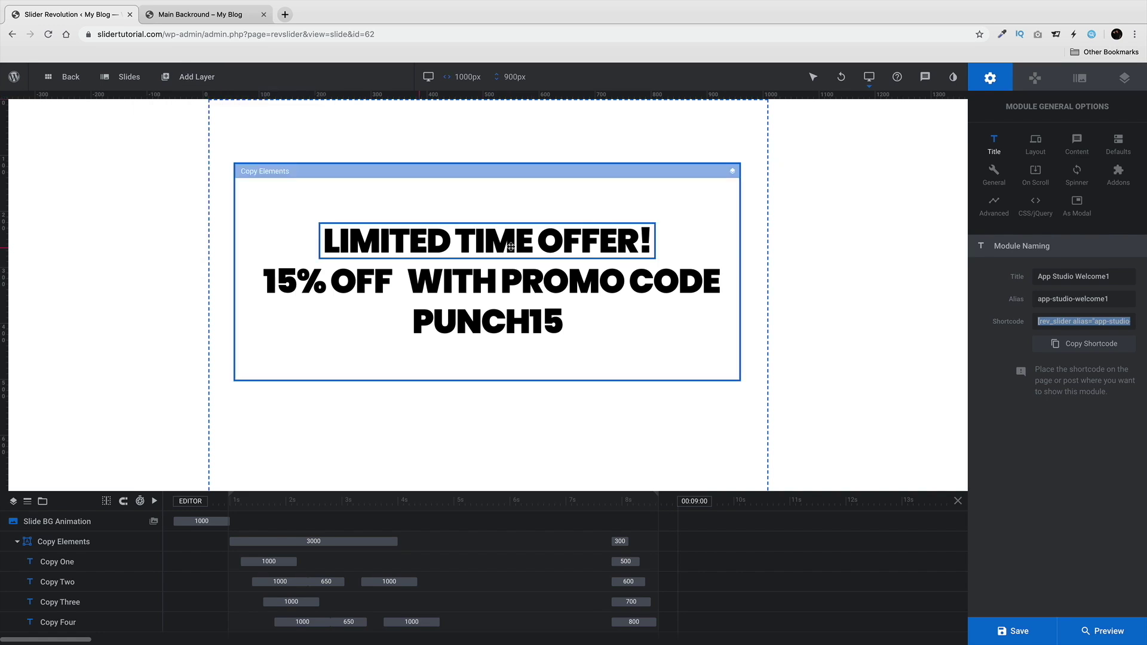
{"action": "left_click", "coordinate": [552, 242]}
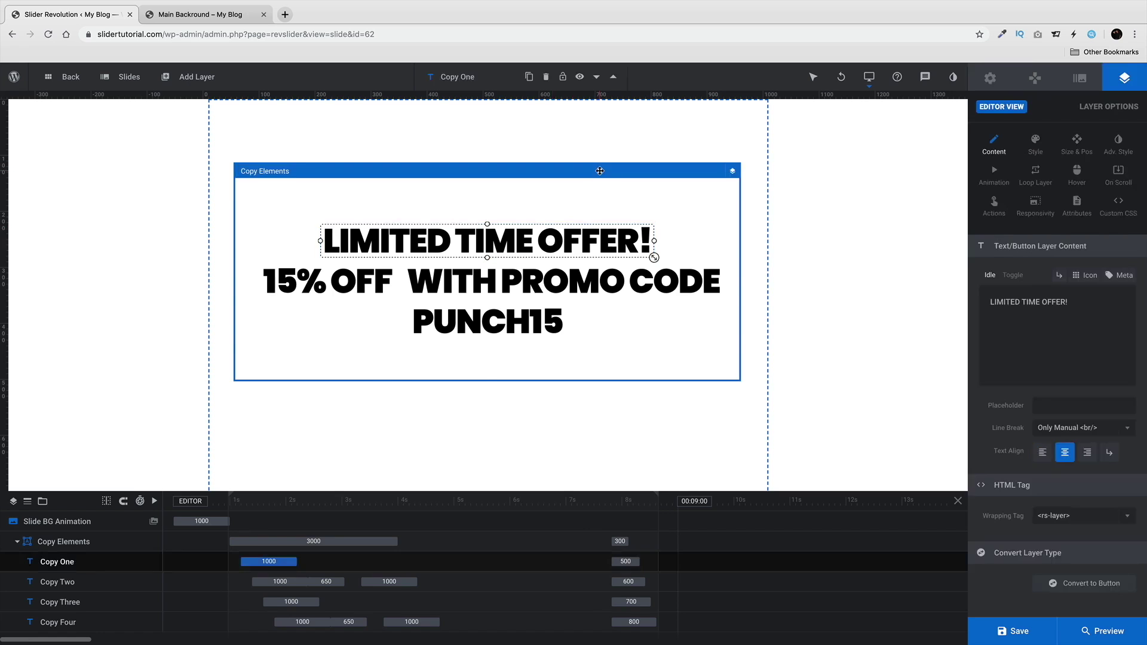
{"action": "left_click", "coordinate": [600, 170]}
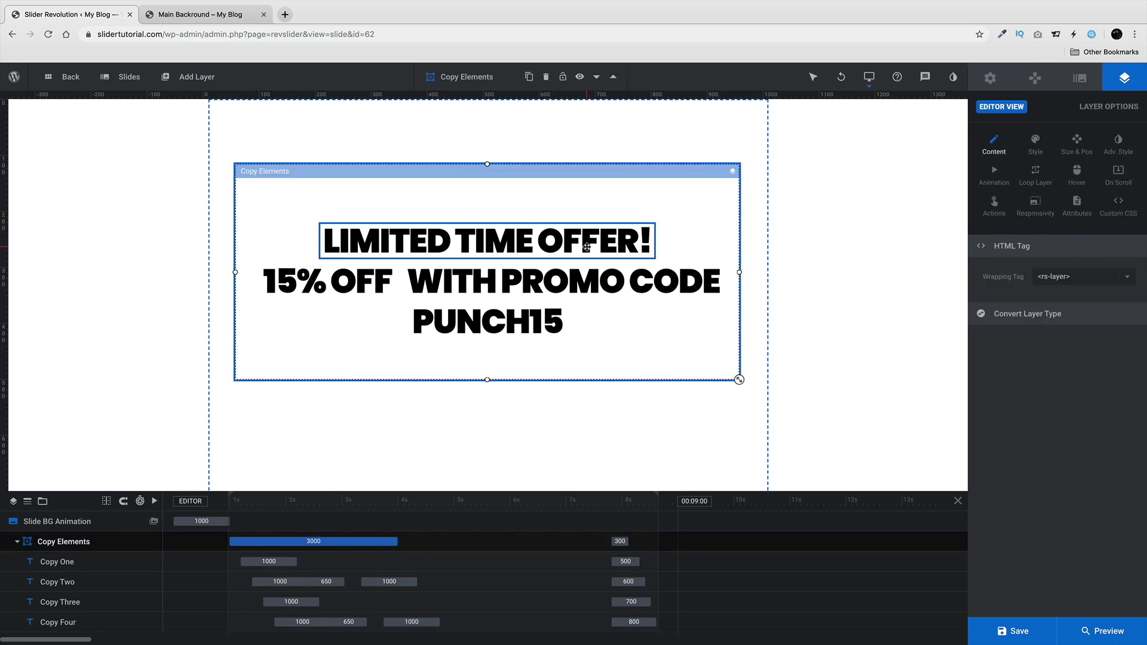
Step: In the module's scroll-based timeline settings, extend the fixed-during-scroll range to end at 8700
{"action": "left_click", "coordinate": [992, 79]}
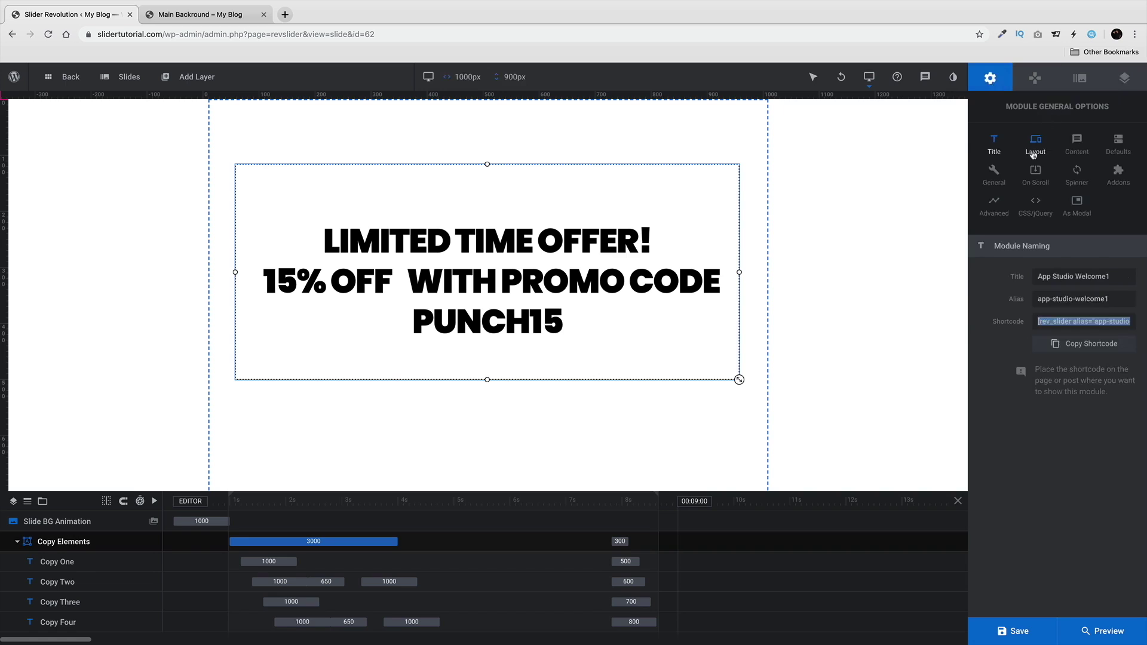
{"action": "left_click", "coordinate": [1031, 176]}
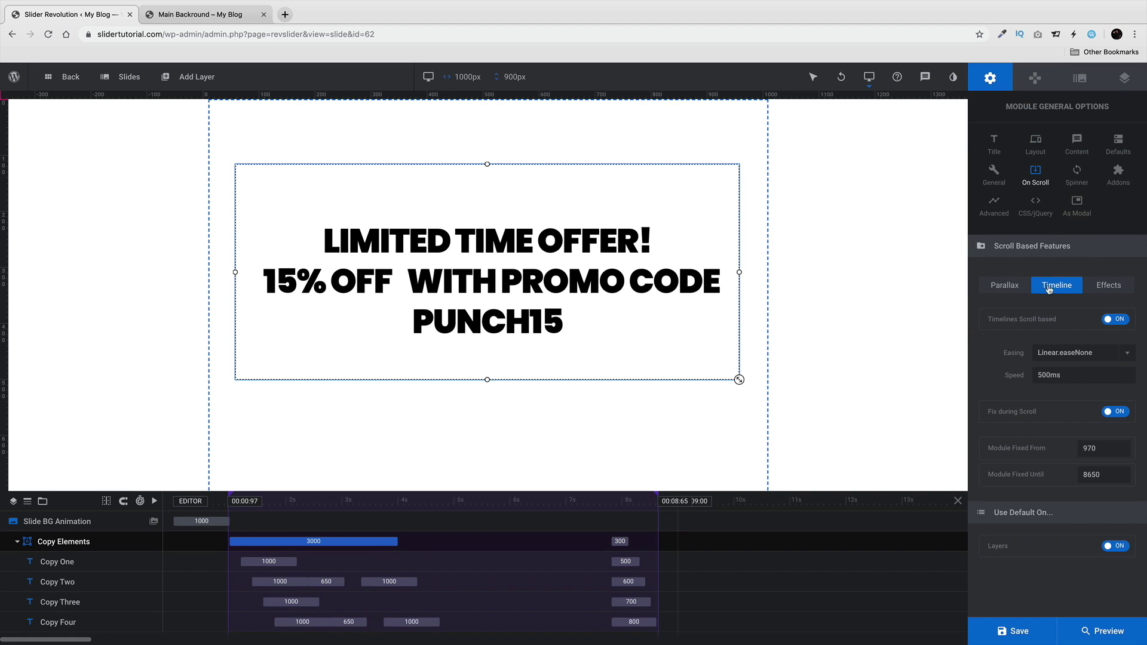
{"action": "left_click", "coordinate": [1117, 321]}
{"action": "left_click", "coordinate": [1124, 321]}
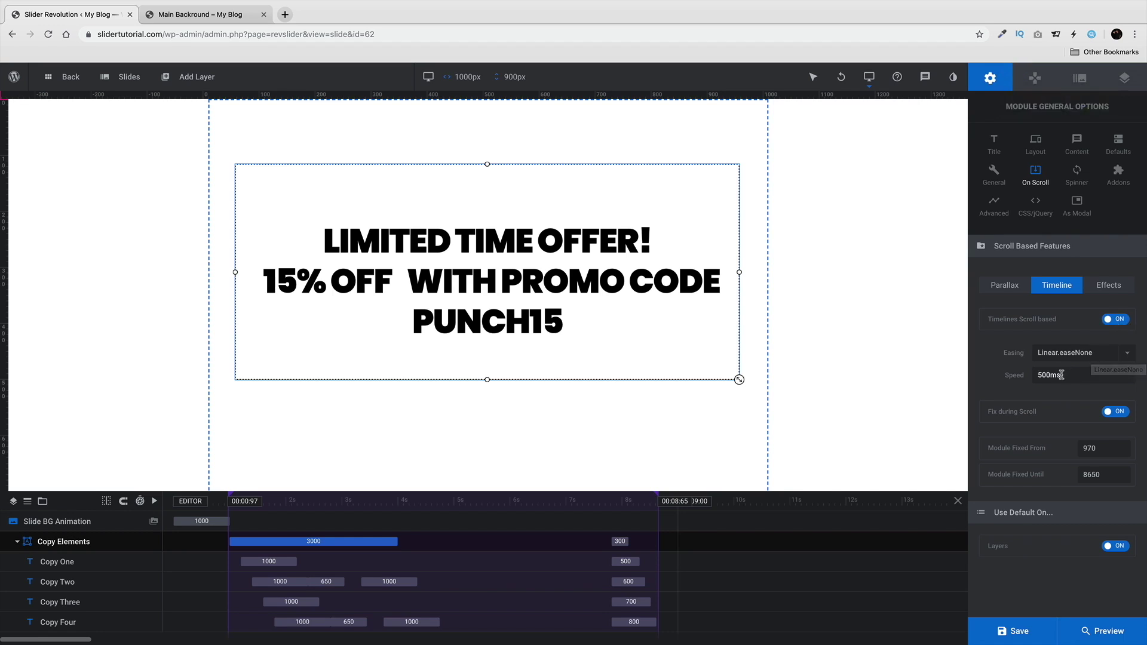
{"action": "left_click_drag", "start_coordinate": [1057, 375], "coordinate": [1040, 373]}
{"action": "left_click", "coordinate": [1038, 373]}
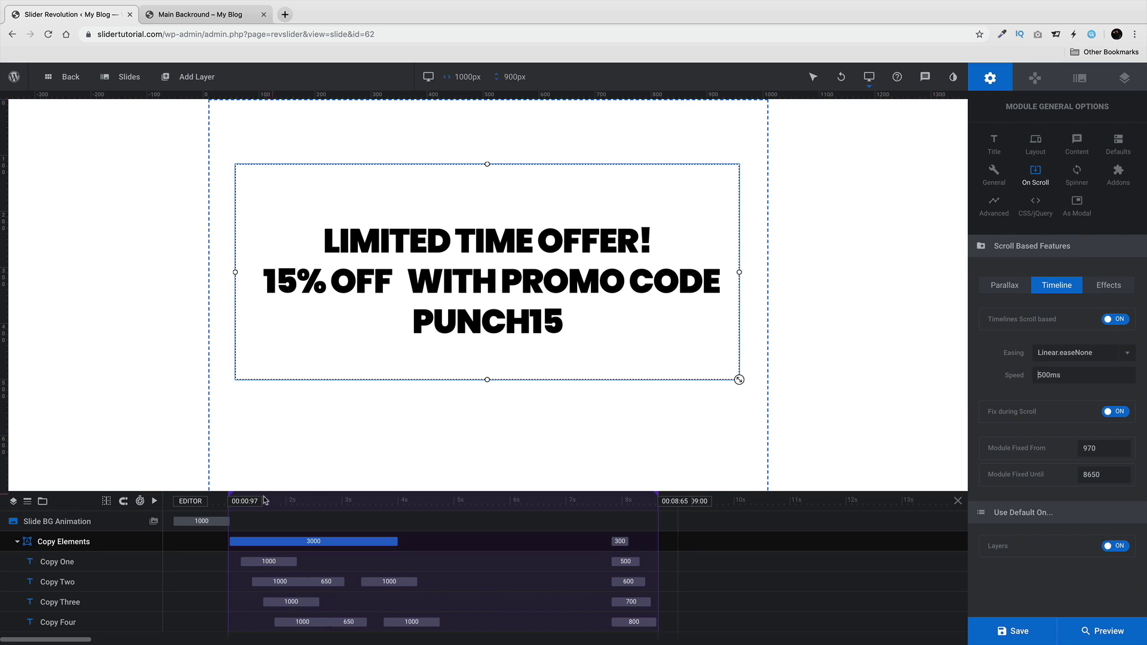
{"action": "mouse_move", "coordinate": [232, 496]}
{"action": "left_mouse_down"}
{"action": "mouse_move", "coordinate": [321, 497]}
{"action": "mouse_move", "coordinate": [232, 498]}
{"action": "left_mouse_up"}
{"action": "mouse_move", "coordinate": [658, 495]}
{"action": "left_mouse_down"}
{"action": "mouse_move", "coordinate": [382, 488]}
{"action": "mouse_move", "coordinate": [661, 498]}
{"action": "left_mouse_up"}
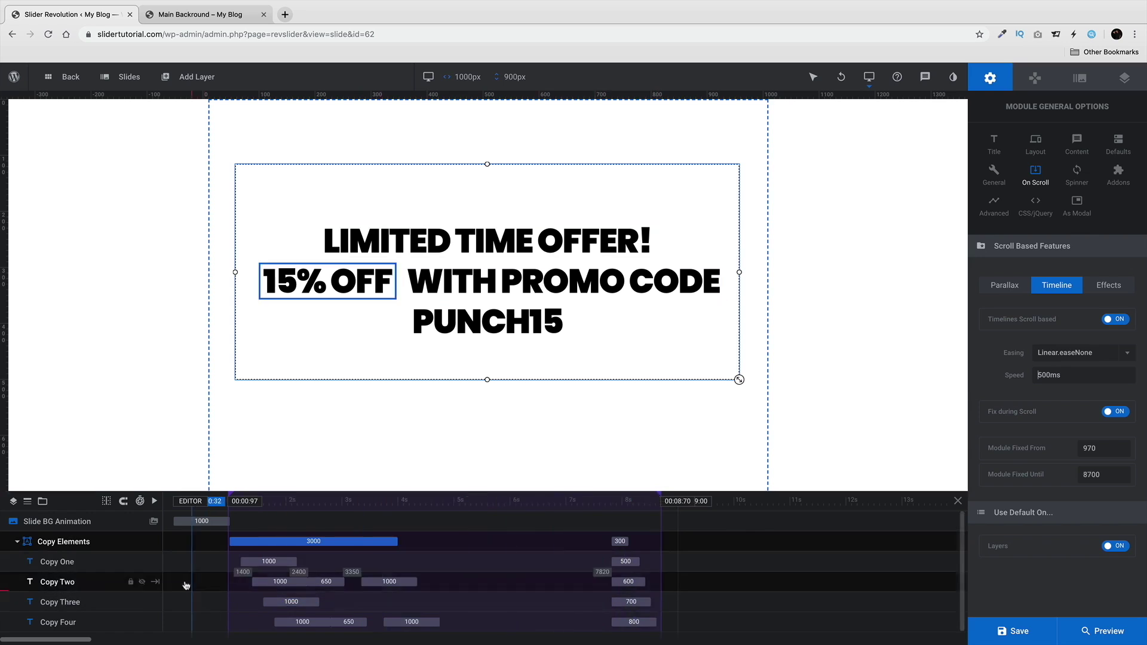
Step: Retime the Copy One layer's entrance animation to start at about 1060 ms, just inside the fixed scroll range, and save the module
{"action": "scroll", "coordinate": [183, 540], "scroll_direction": "down", "scroll_amount": 1}
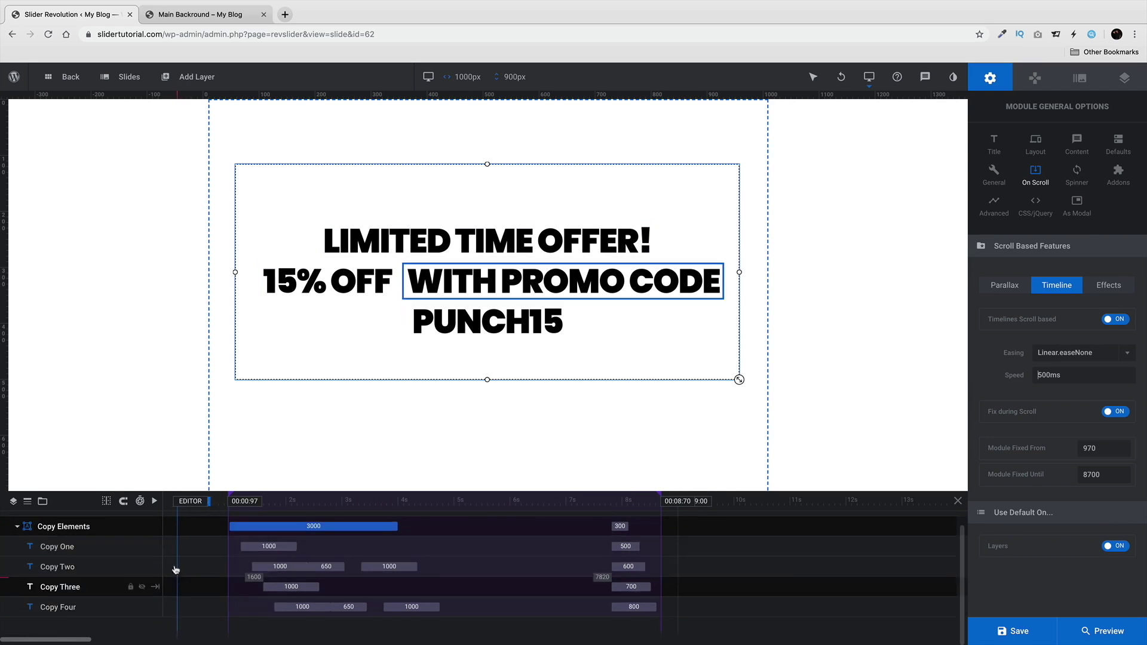
{"action": "scroll", "coordinate": [178, 561], "scroll_direction": "up", "scroll_amount": 1}
{"action": "scroll", "coordinate": [178, 560], "scroll_direction": "down", "scroll_amount": 1}
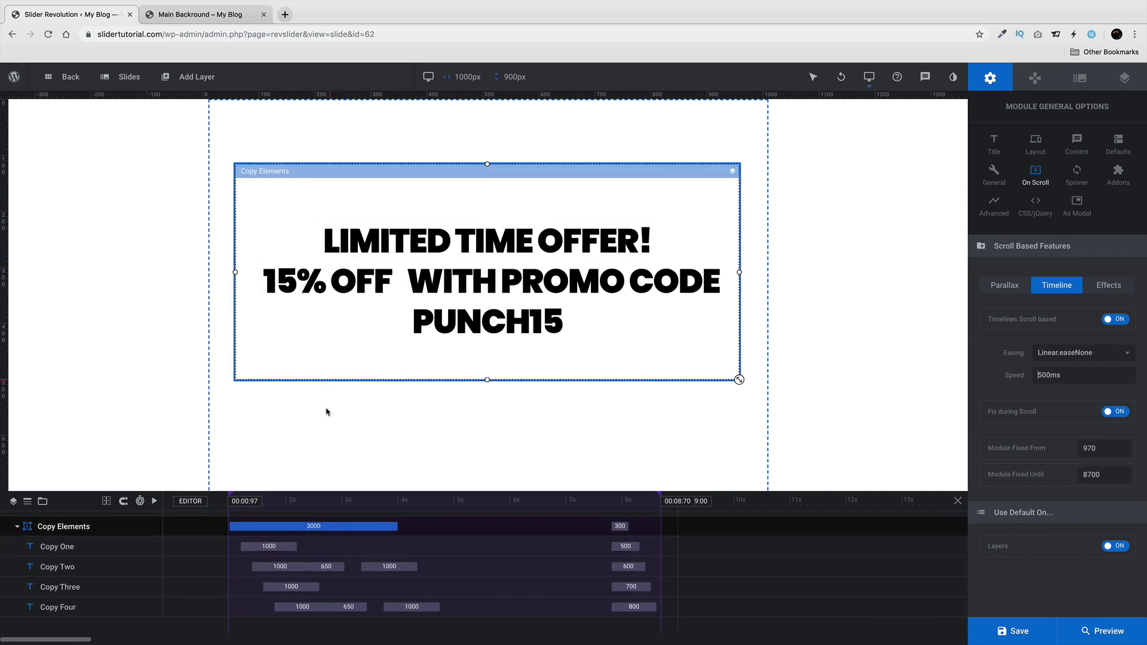
{"action": "scroll", "coordinate": [325, 410], "scroll_direction": "down", "scroll_amount": 2}
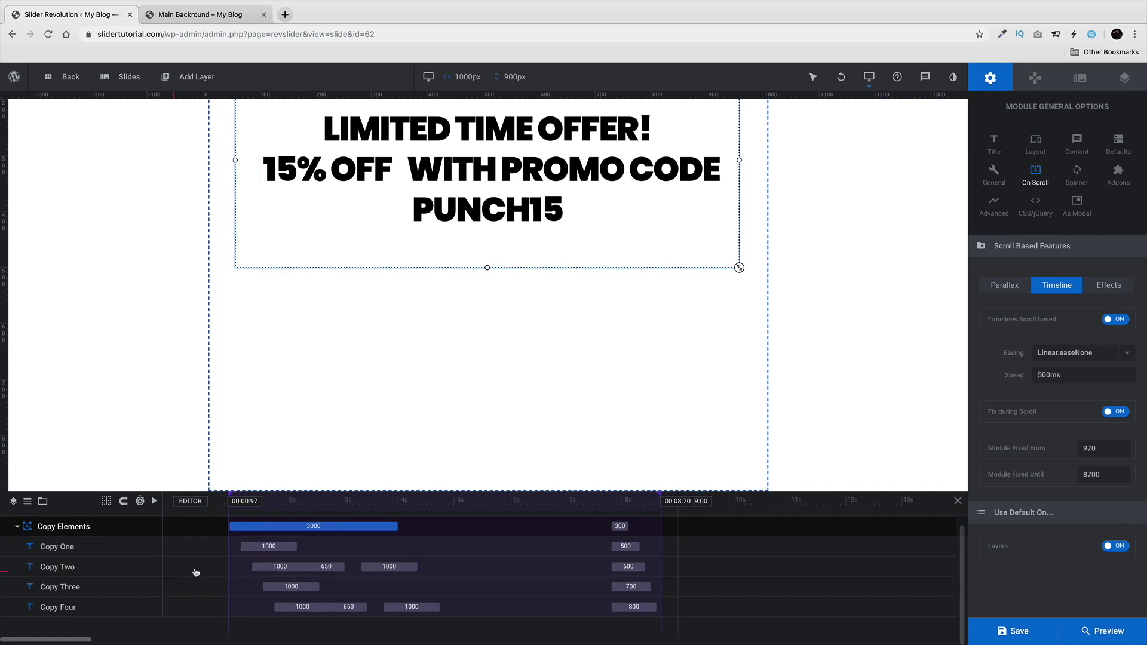
{"action": "left_click_drag", "start_coordinate": [253, 546], "coordinate": [186, 546]}
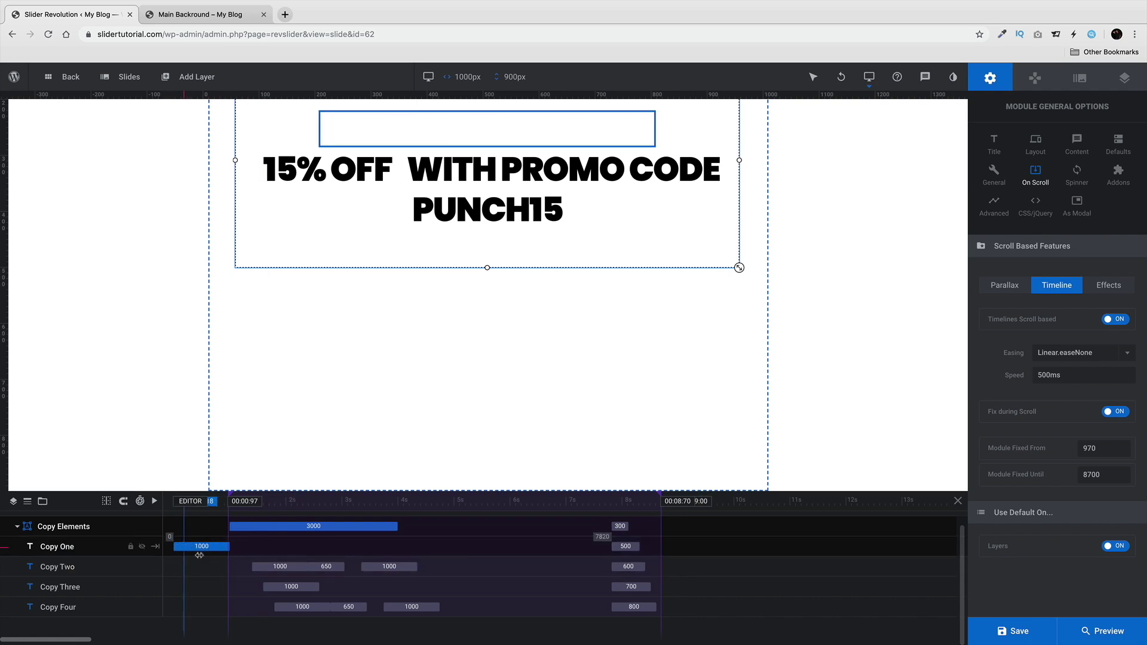
{"action": "left_click", "coordinate": [284, 642]}
{"action": "scroll", "coordinate": [339, 600], "scroll_direction": "up", "scroll_amount": 1}
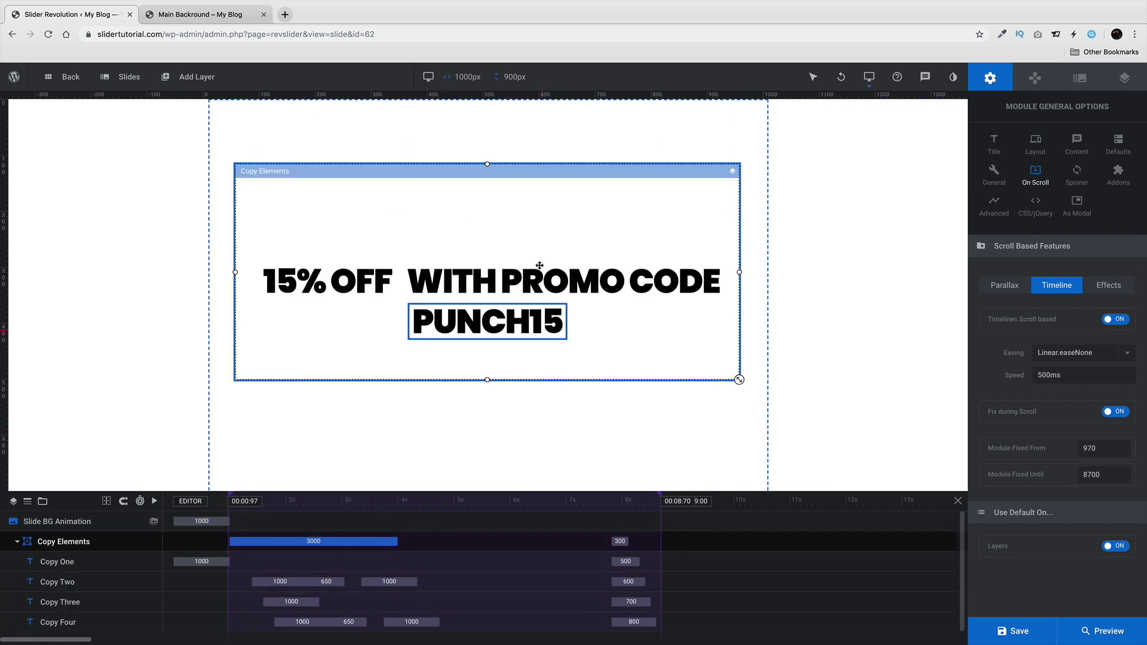
{"action": "left_click", "coordinate": [208, 559]}
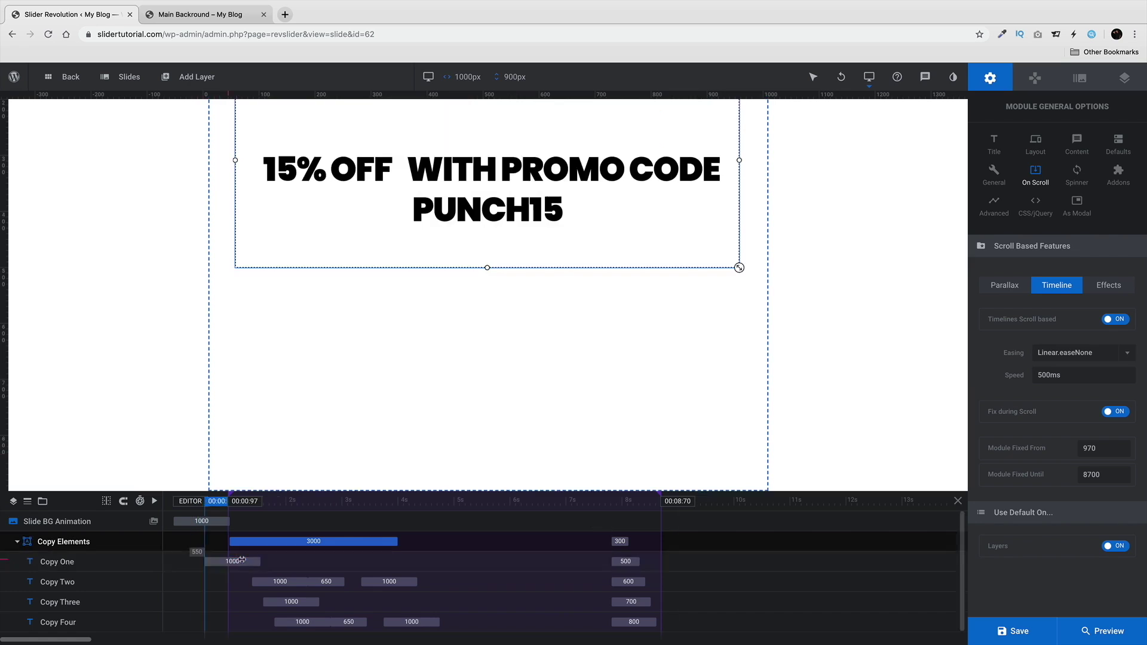
{"action": "left_click_drag", "start_coordinate": [206, 559], "coordinate": [257, 560]}
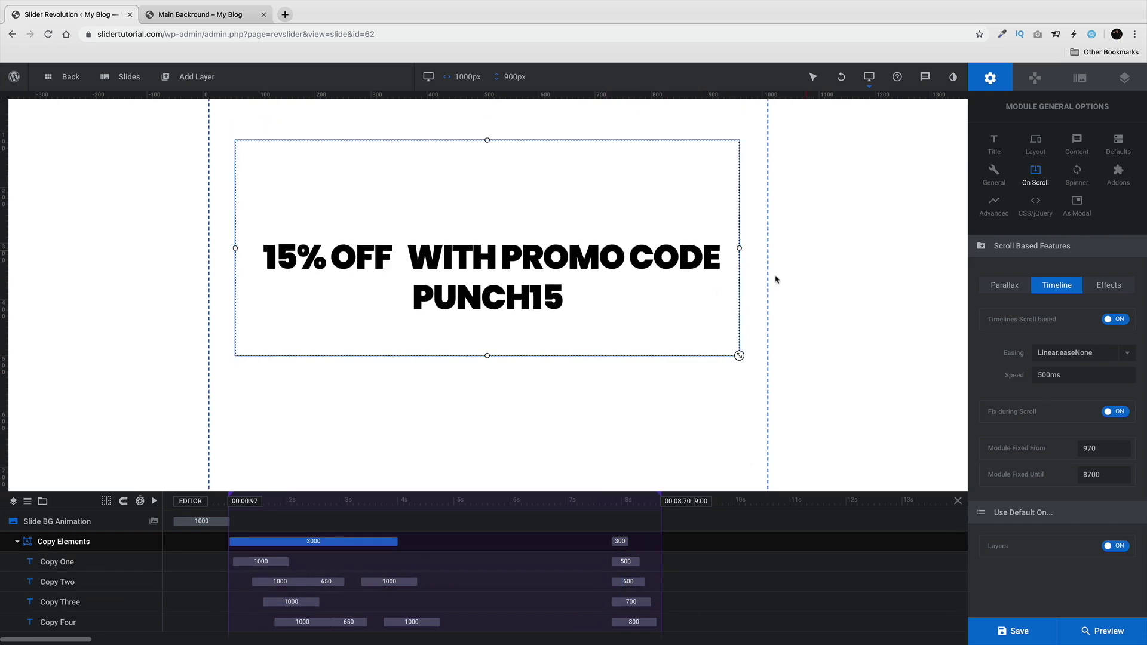
{"action": "left_click", "coordinate": [1016, 631]}
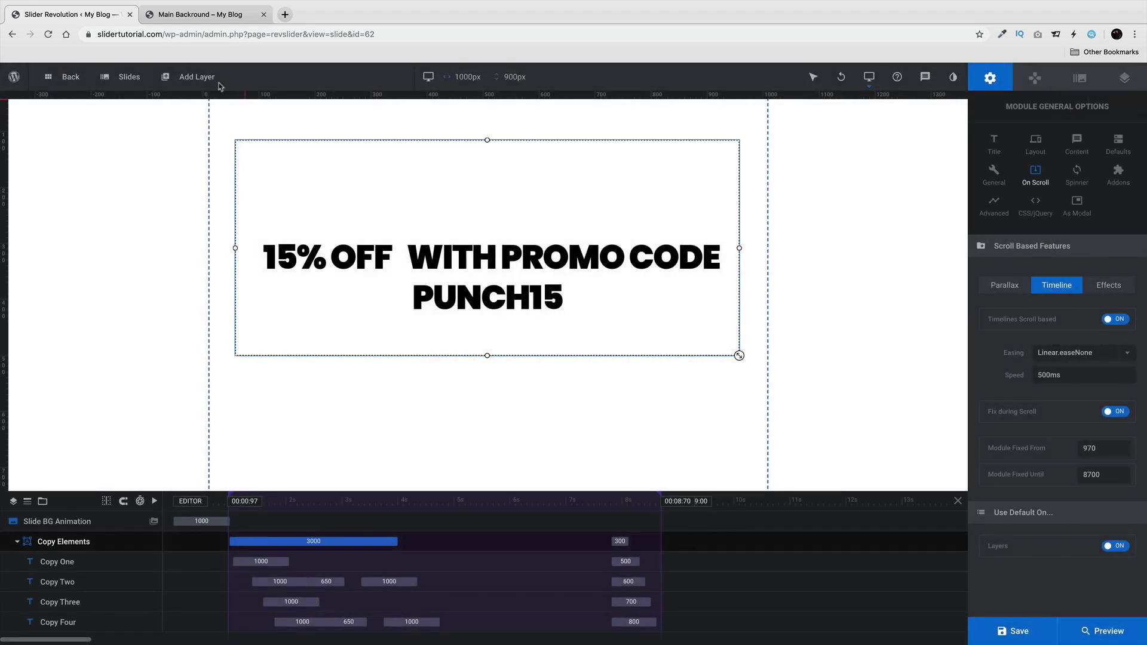
Step: Add the Egg object from the Object Library as a new image layer
{"action": "left_click", "coordinate": [208, 81]}
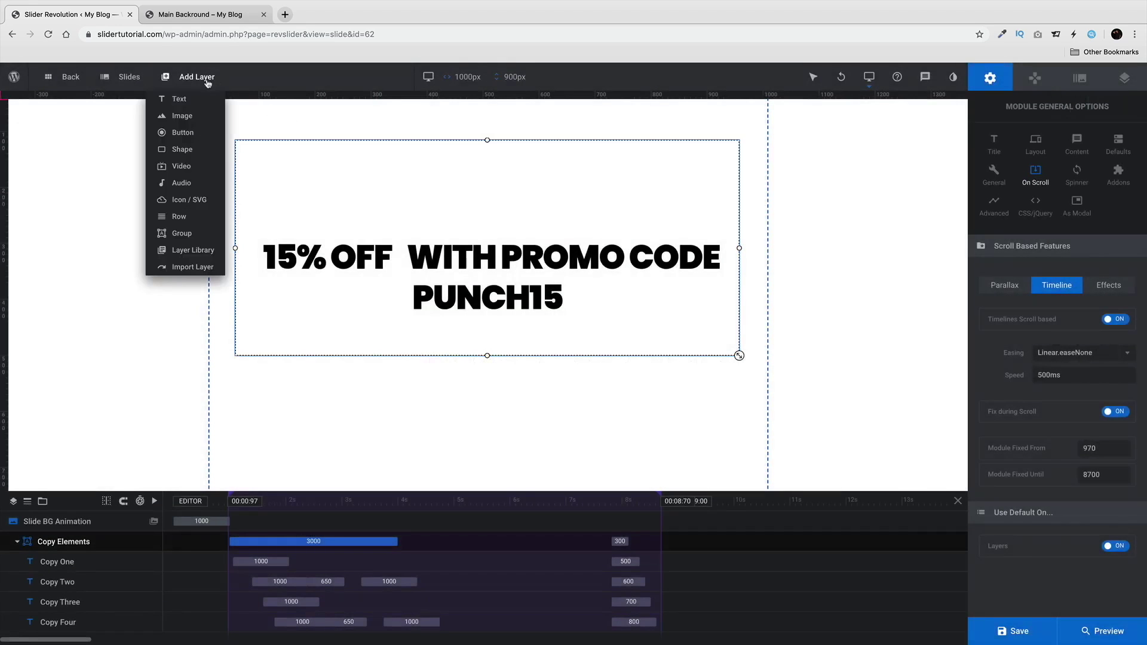
{"action": "mouse_move", "coordinate": [194, 124]}
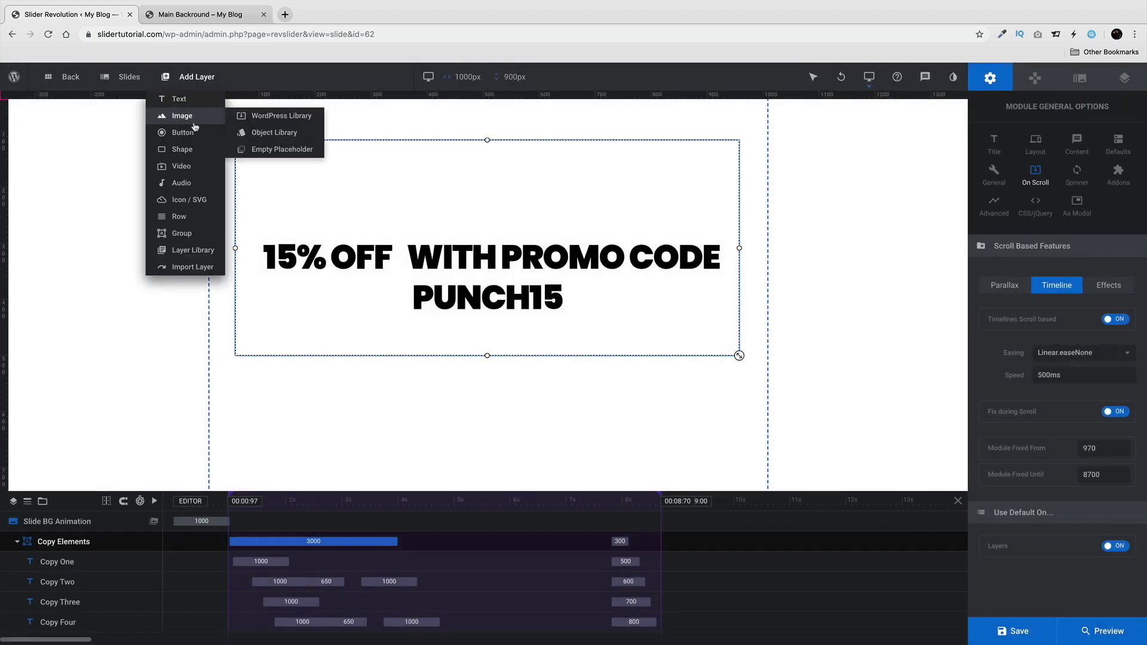
{"action": "left_click", "coordinate": [260, 139]}
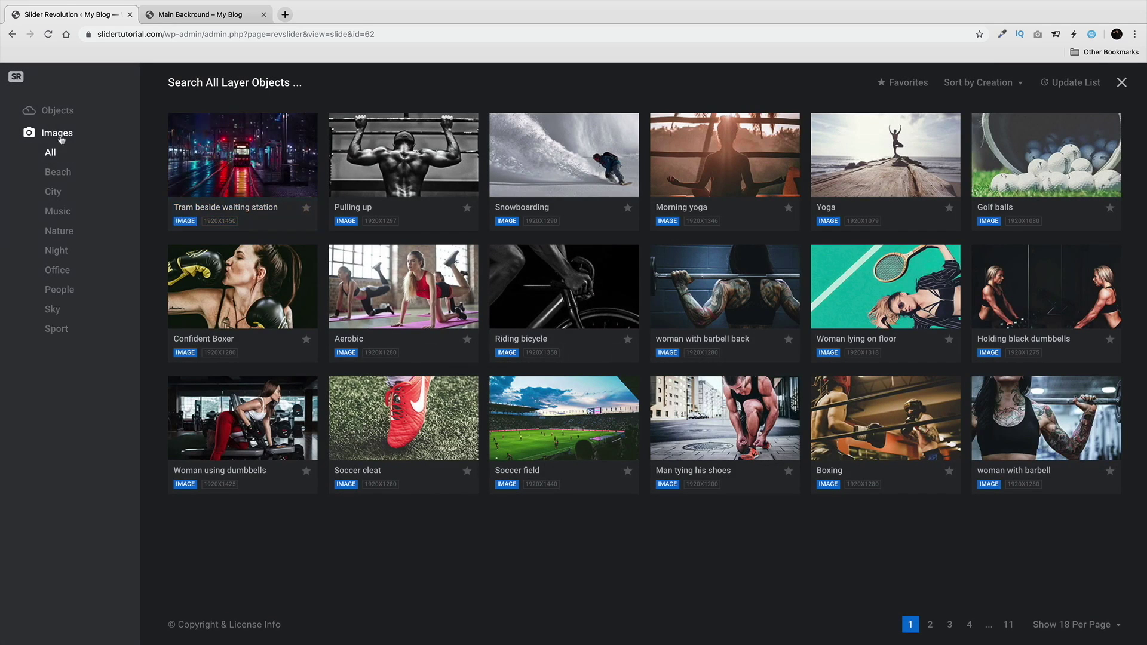
{"action": "left_click", "coordinate": [68, 115]}
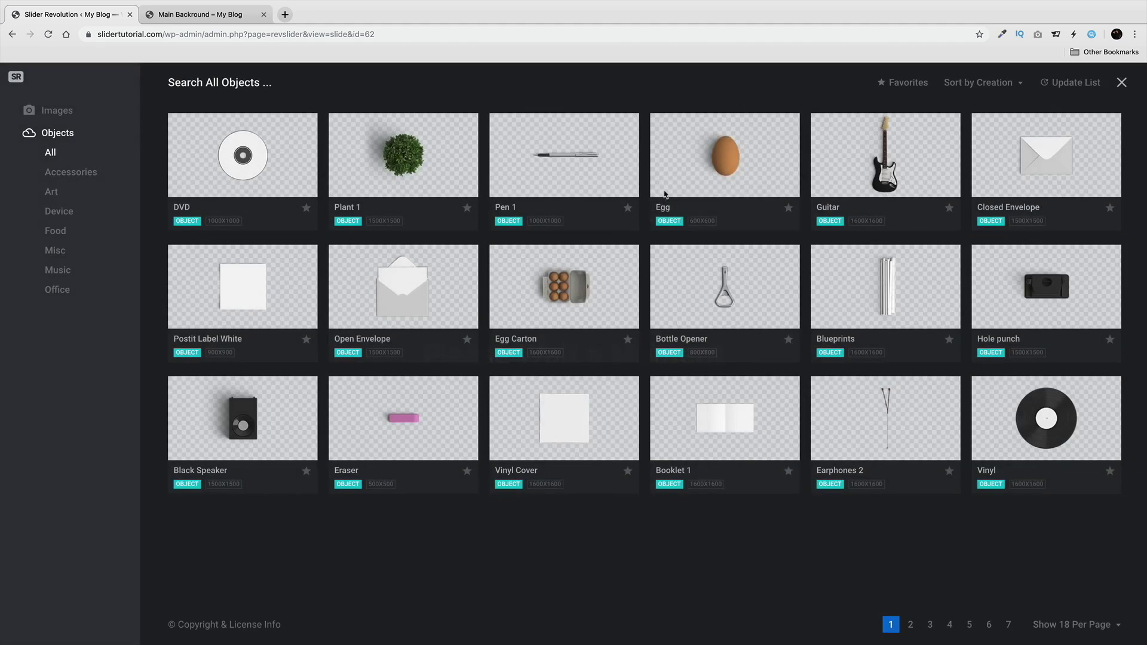
{"action": "mouse_move", "coordinate": [705, 159]}
{"action": "left_click", "coordinate": [763, 158]}
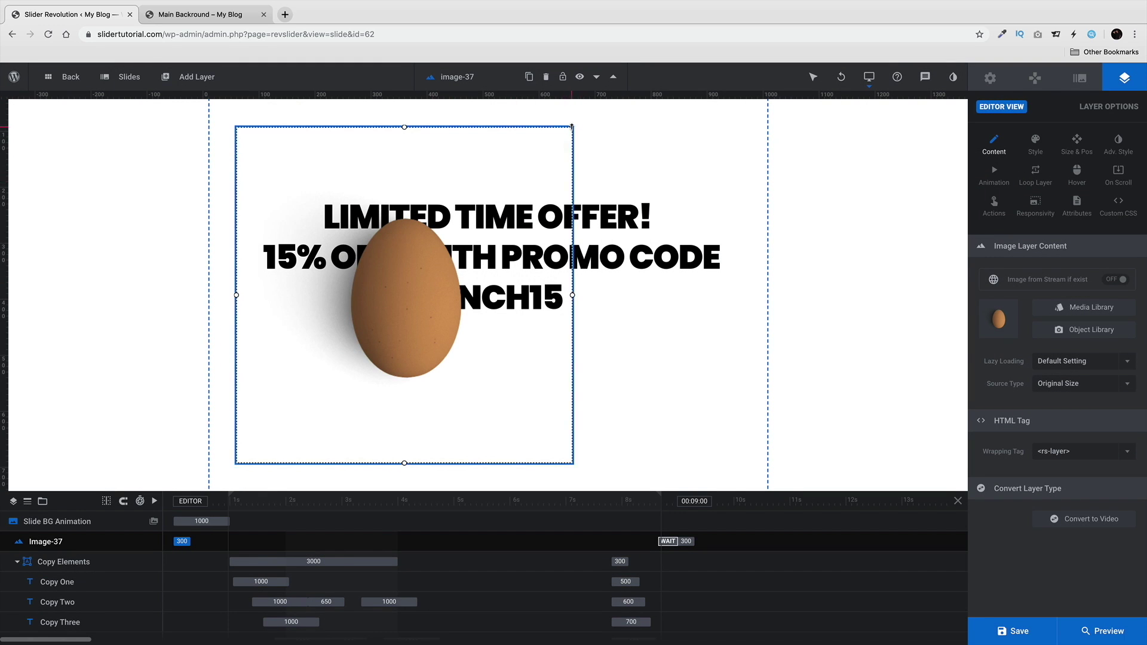
Step: Scale the egg image to about 339 px square and place it below the promo text at about X 349, Y 389 px
{"action": "left_click_drag", "start_coordinate": [572, 127], "coordinate": [463, 211]}
{"action": "left_click_drag", "start_coordinate": [350, 233], "coordinate": [492, 389]}
Step: Retime the egg's entrance animation to start at about 2530 ms and last 1610 ms, then save the module
{"action": "scroll", "coordinate": [427, 583], "scroll_direction": "down", "scroll_amount": 2}
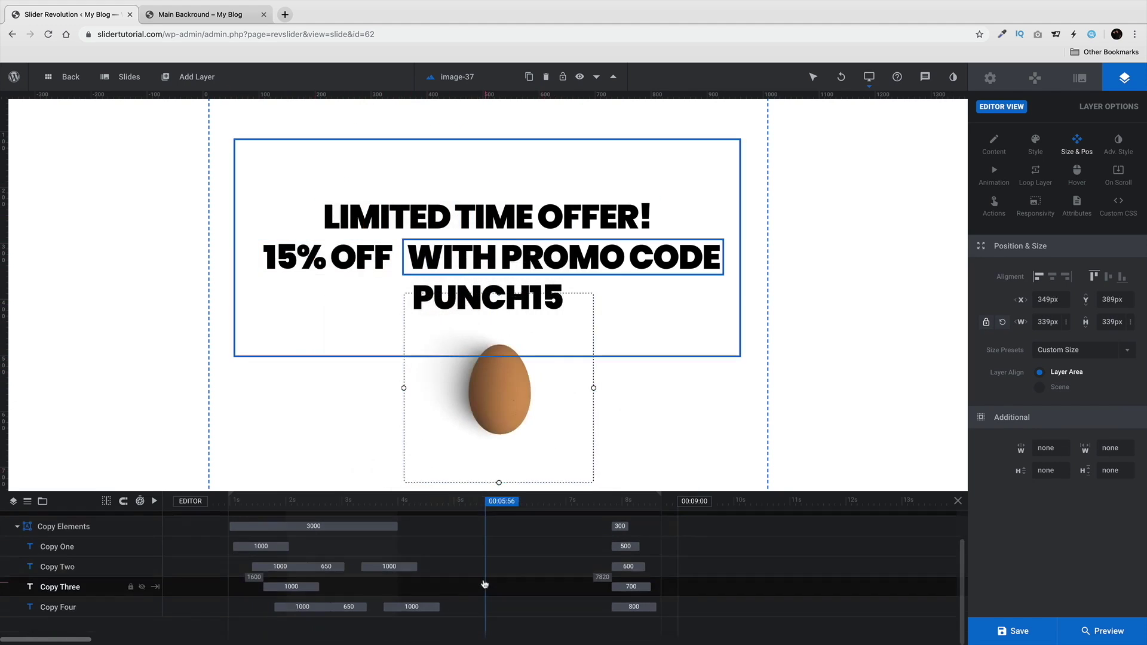
{"action": "scroll", "coordinate": [200, 606], "scroll_direction": "up", "scroll_amount": 2}
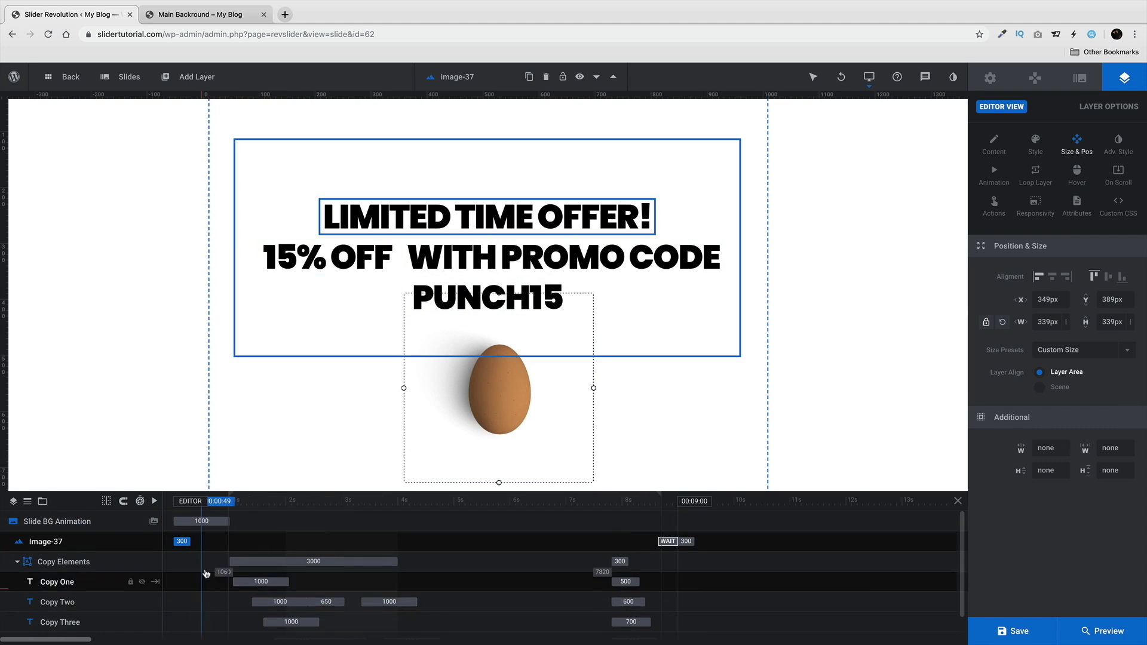
{"action": "left_click_drag", "start_coordinate": [182, 542], "coordinate": [420, 541]}
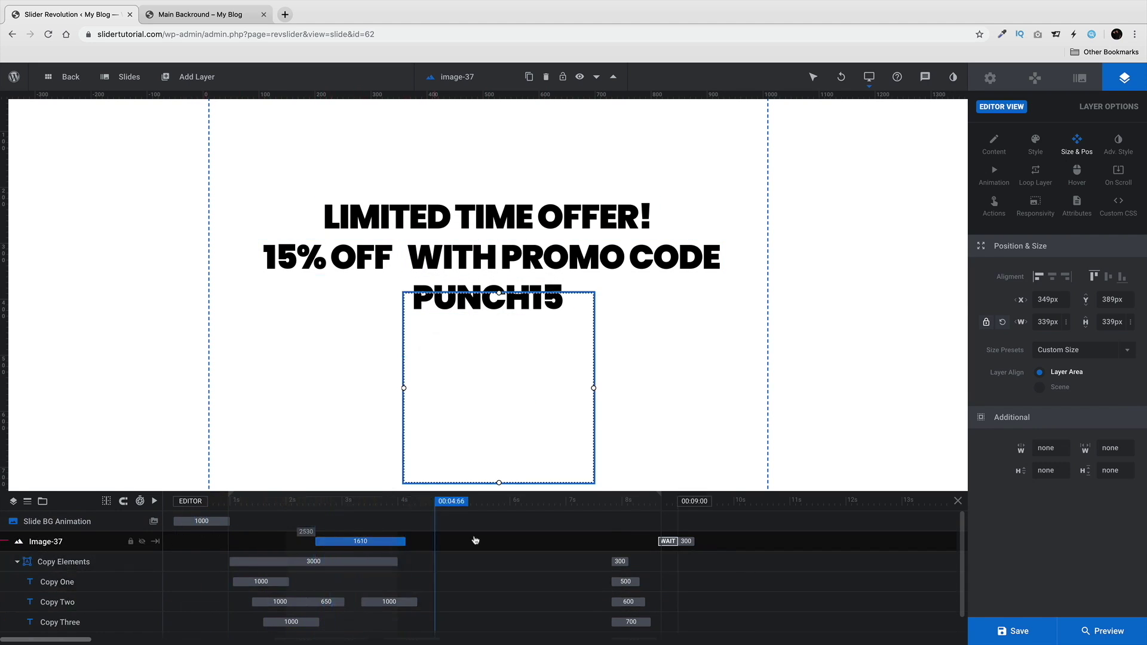
{"action": "left_click", "coordinate": [1016, 631]}
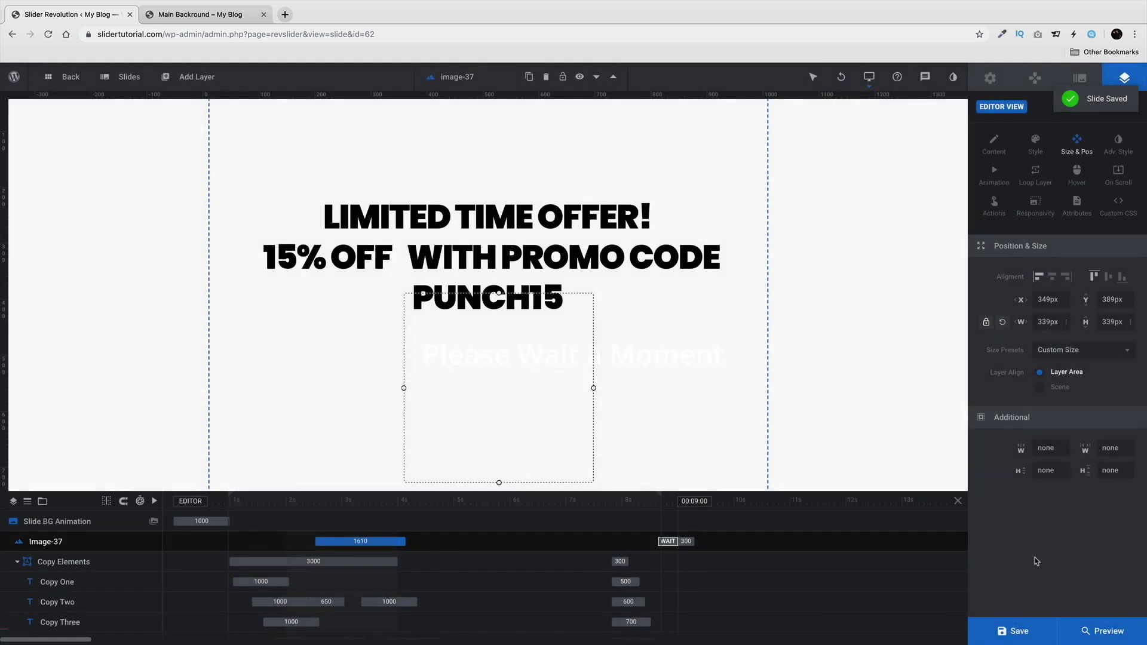
Step: Reload the published Main Backround page and scroll through it to check the promo text and egg animation
{"action": "left_click", "coordinate": [173, 14]}
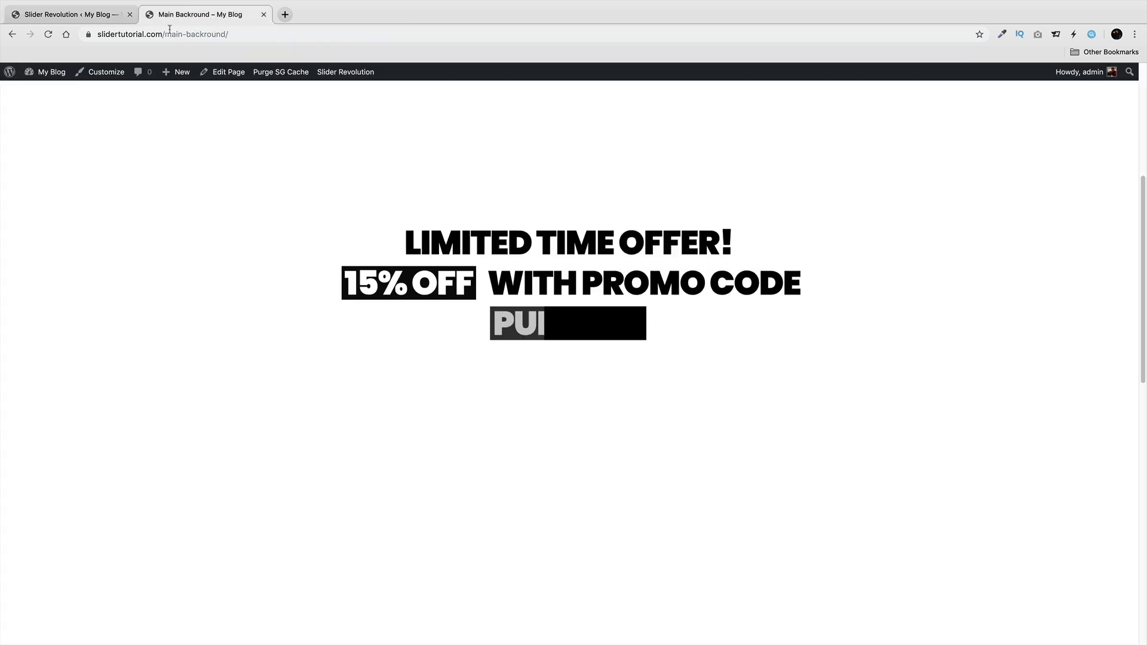
{"action": "left_click", "coordinate": [49, 34]}
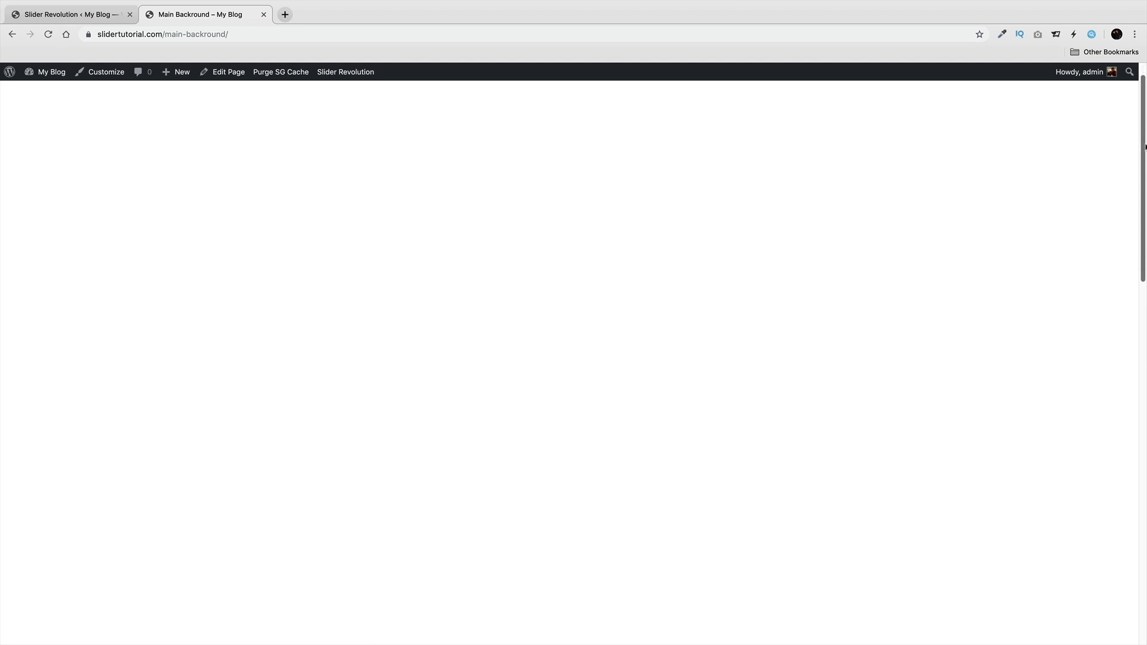
{"action": "left_click_drag", "start_coordinate": [1145, 166], "coordinate": [1138, 370]}
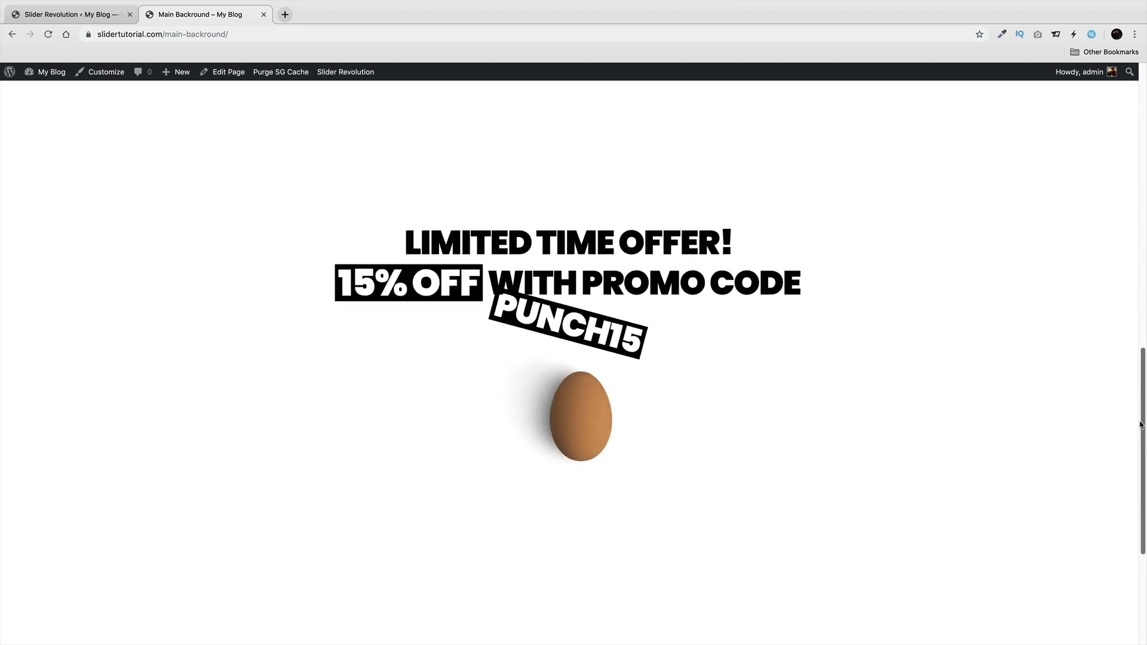
{"action": "left_click_drag", "start_coordinate": [1146, 485], "coordinate": [1146, 521]}
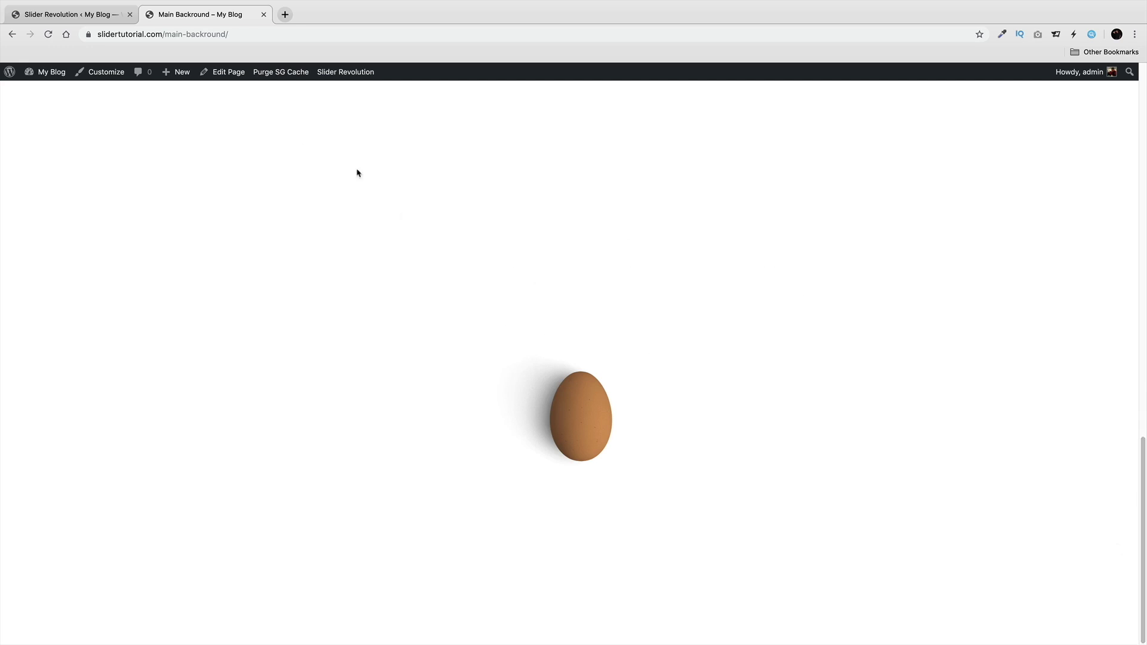
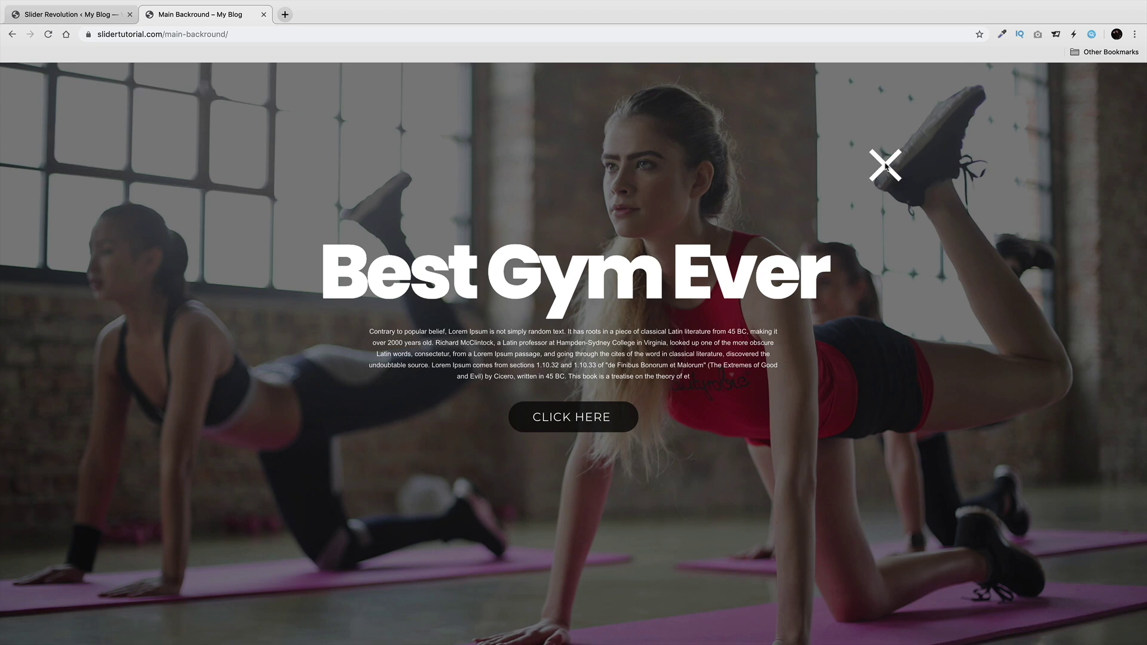
Step: Close the Best Gym Ever popup on the published page, return to the Landing Page Hero1 editor and open the WordPress settings
{"action": "left_click", "coordinate": [886, 166]}
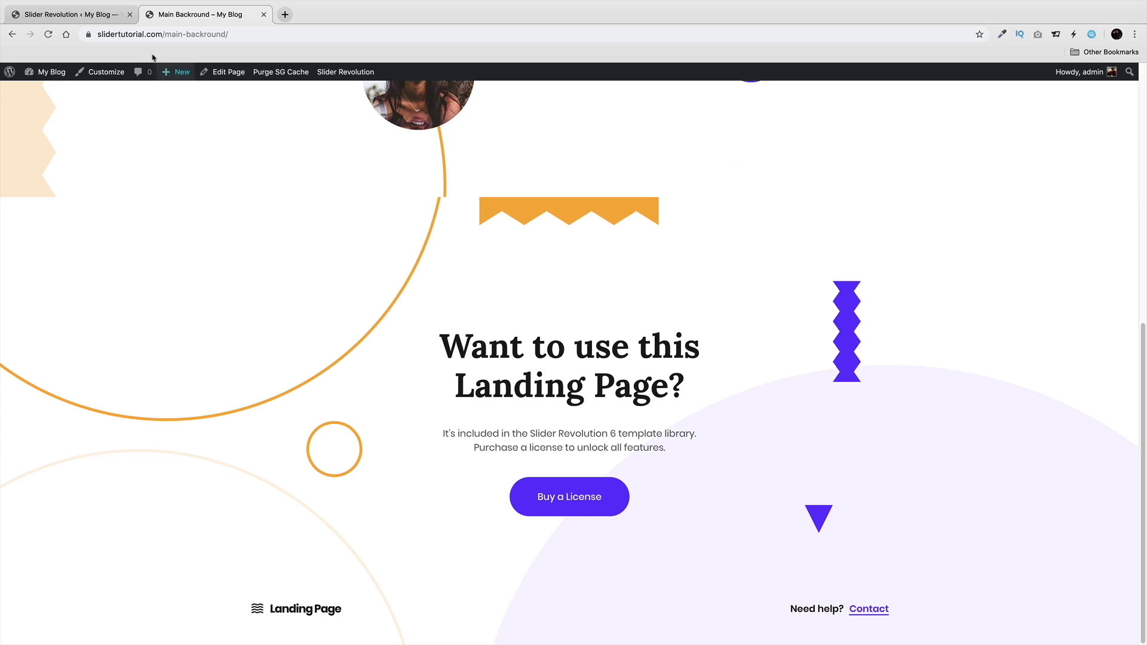
{"action": "left_click", "coordinate": [85, 16]}
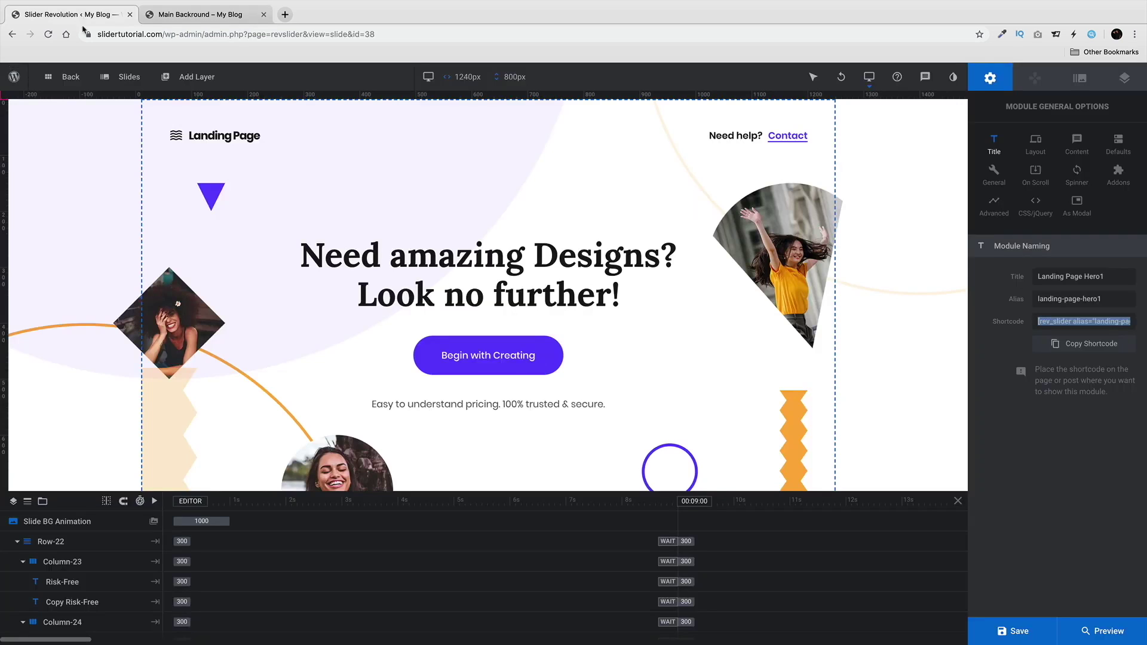
{"action": "mouse_move", "coordinate": [14, 77]}
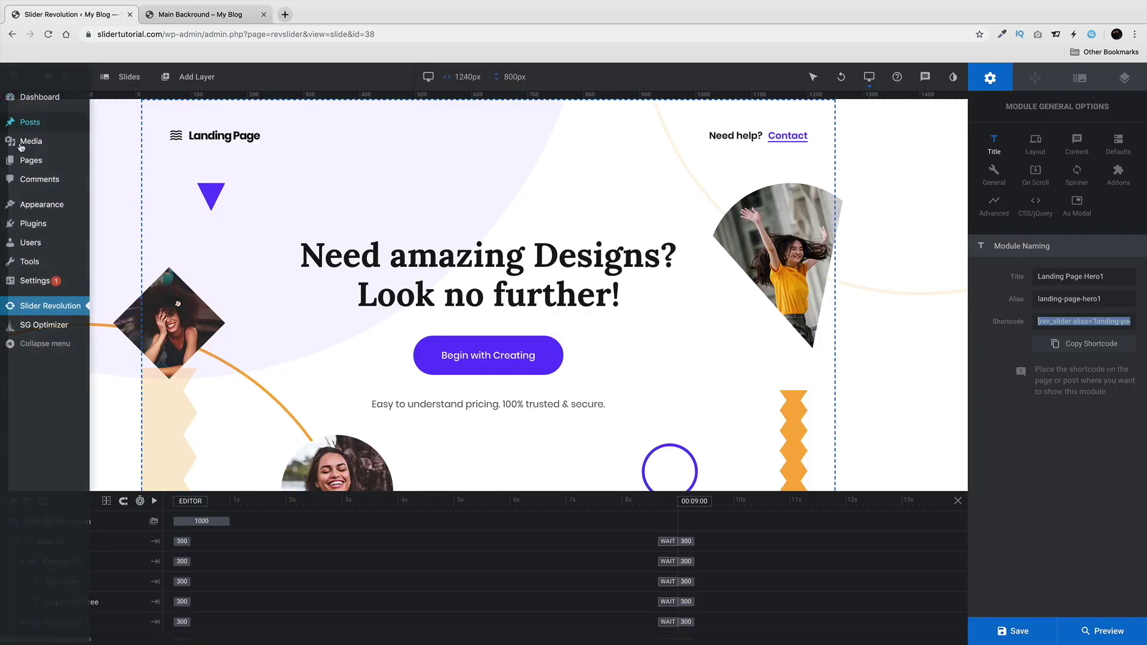
{"action": "left_click", "coordinate": [64, 280]}
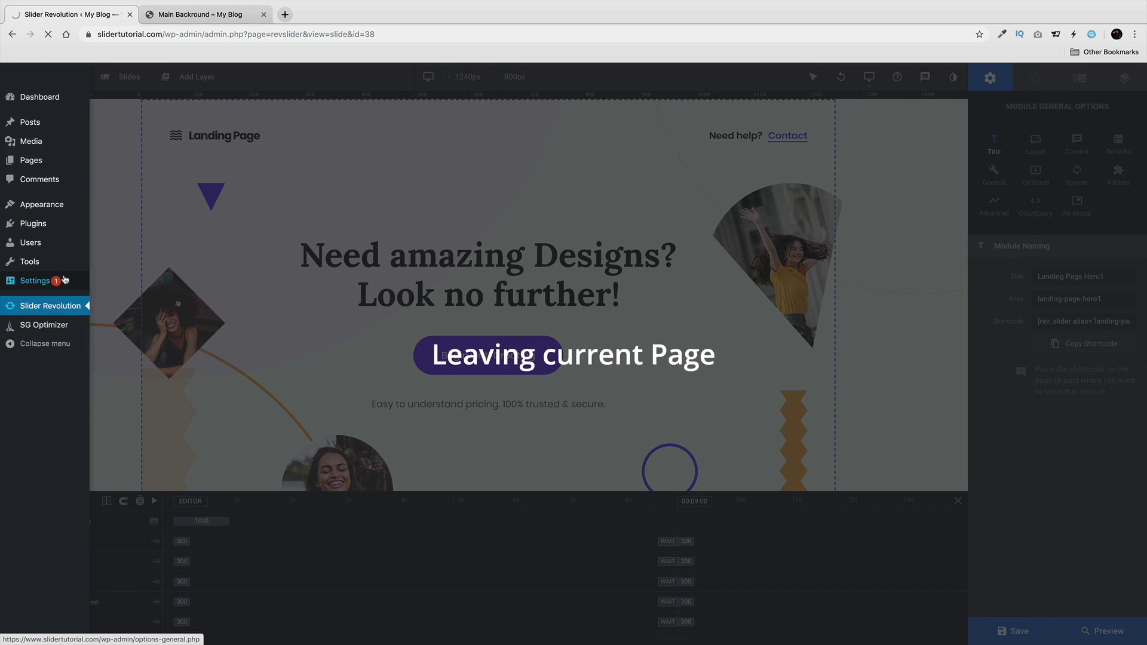
Step: Open the Slider 1 1 module for editing and select the close icon in the Best Gym Ever popup
{"action": "mouse_move", "coordinate": [56, 286]}
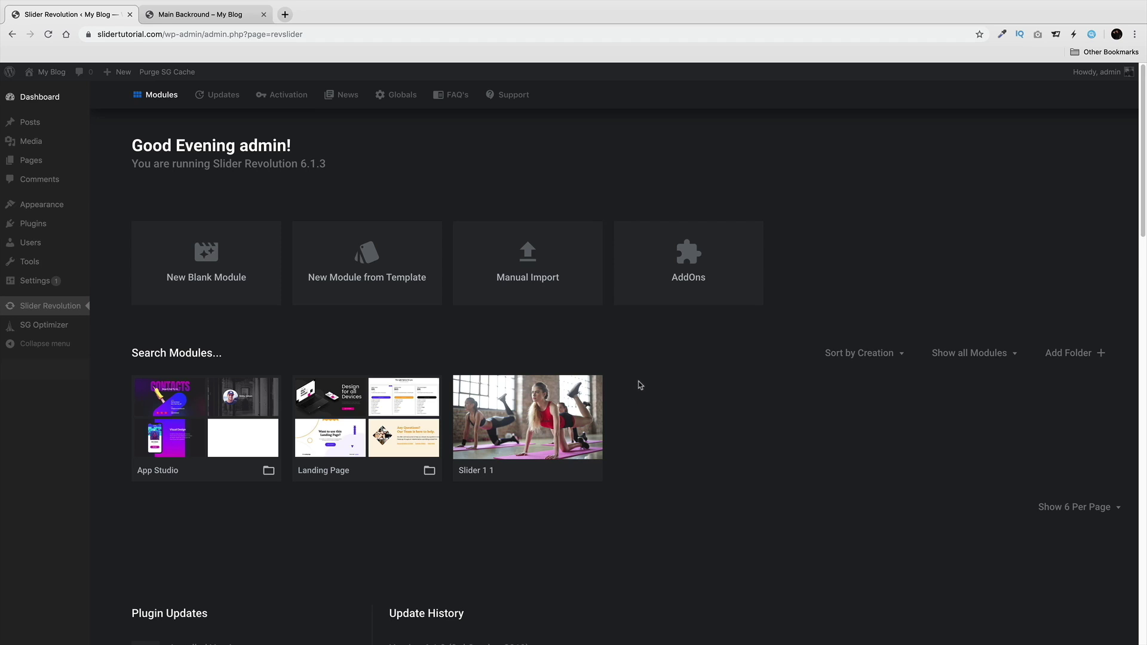
{"action": "mouse_move", "coordinate": [556, 428]}
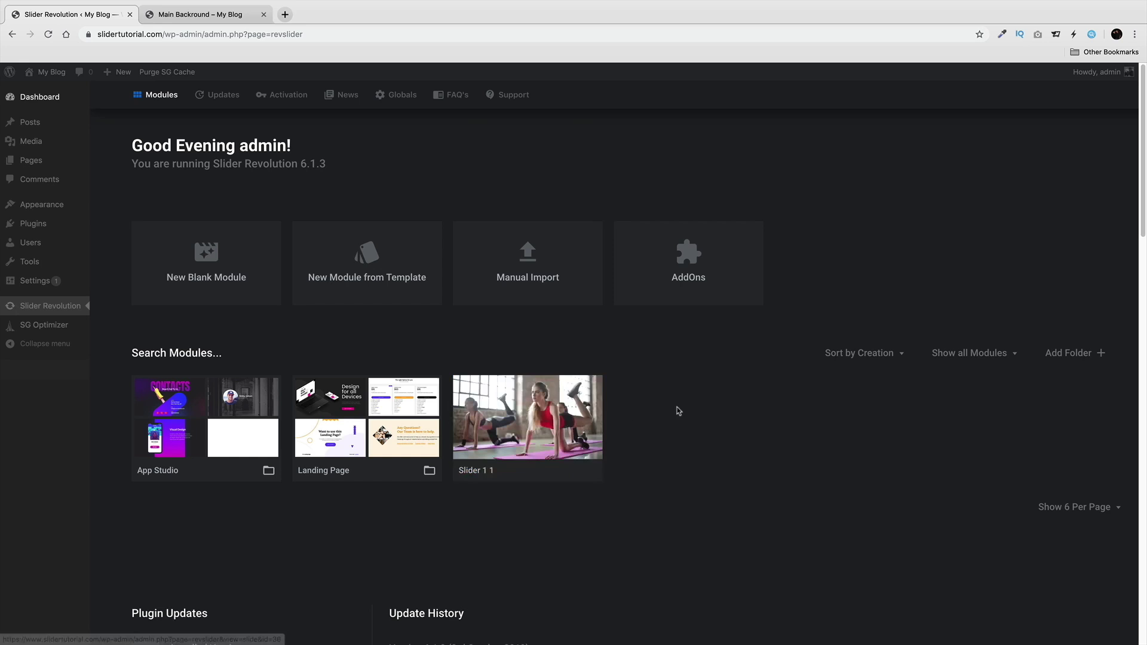
{"action": "left_click", "coordinate": [529, 417]}
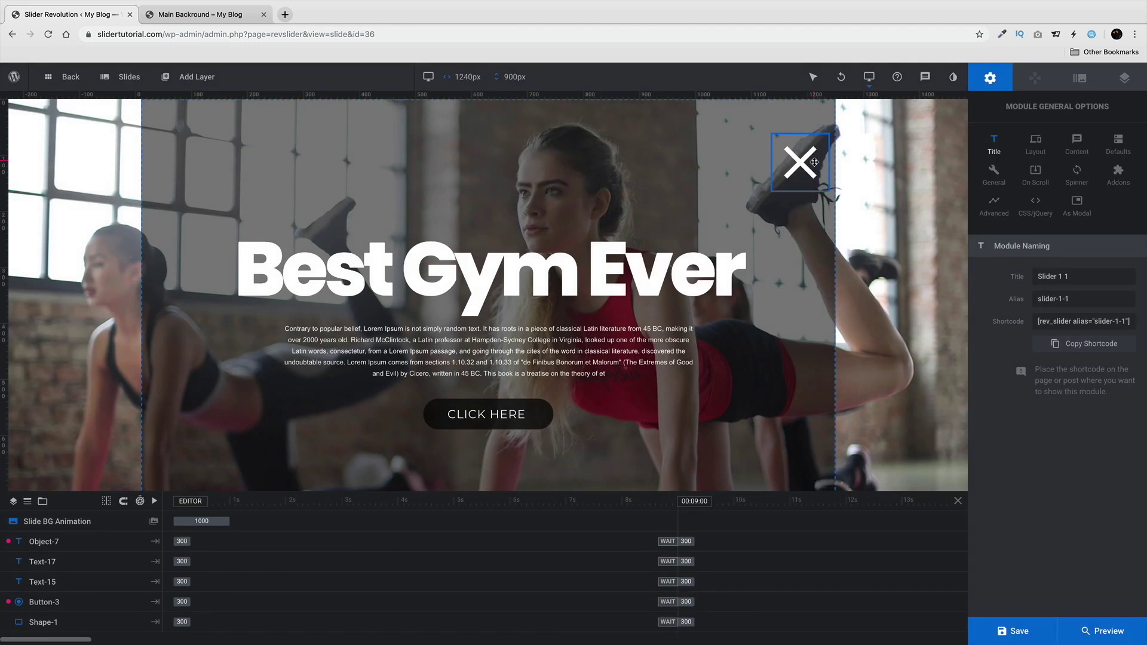
{"action": "left_click", "coordinate": [814, 163]}
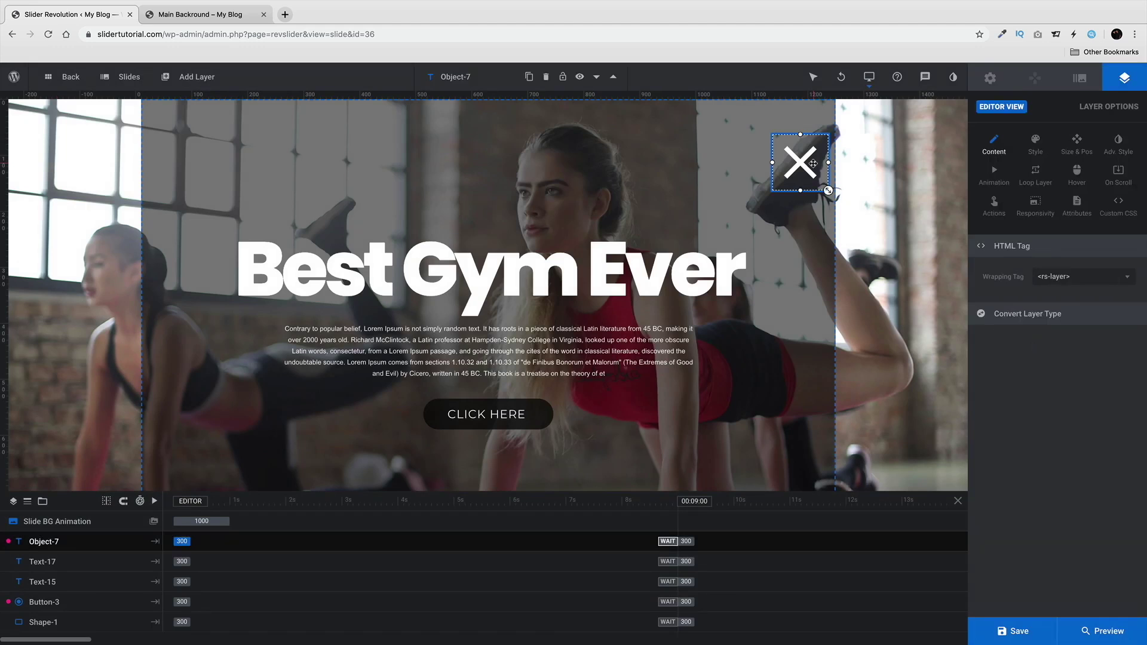
Step: Add a Close icon layer from the SVG library to the slide and delete it again
{"action": "mouse_move", "coordinate": [198, 80]}
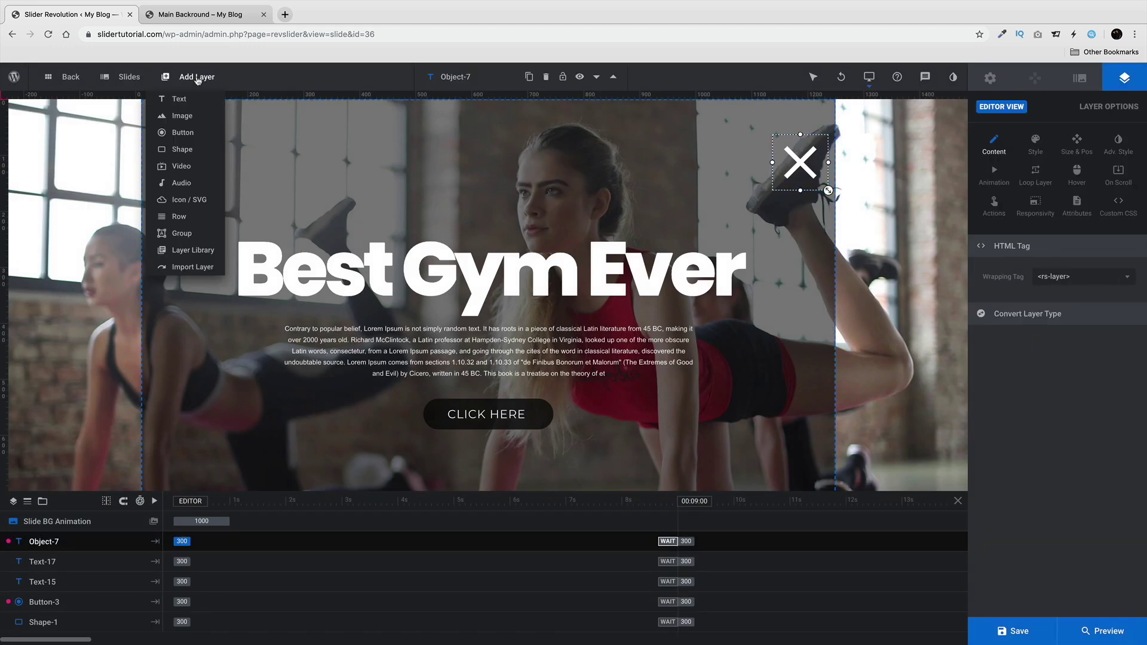
{"action": "left_click", "coordinate": [185, 199]}
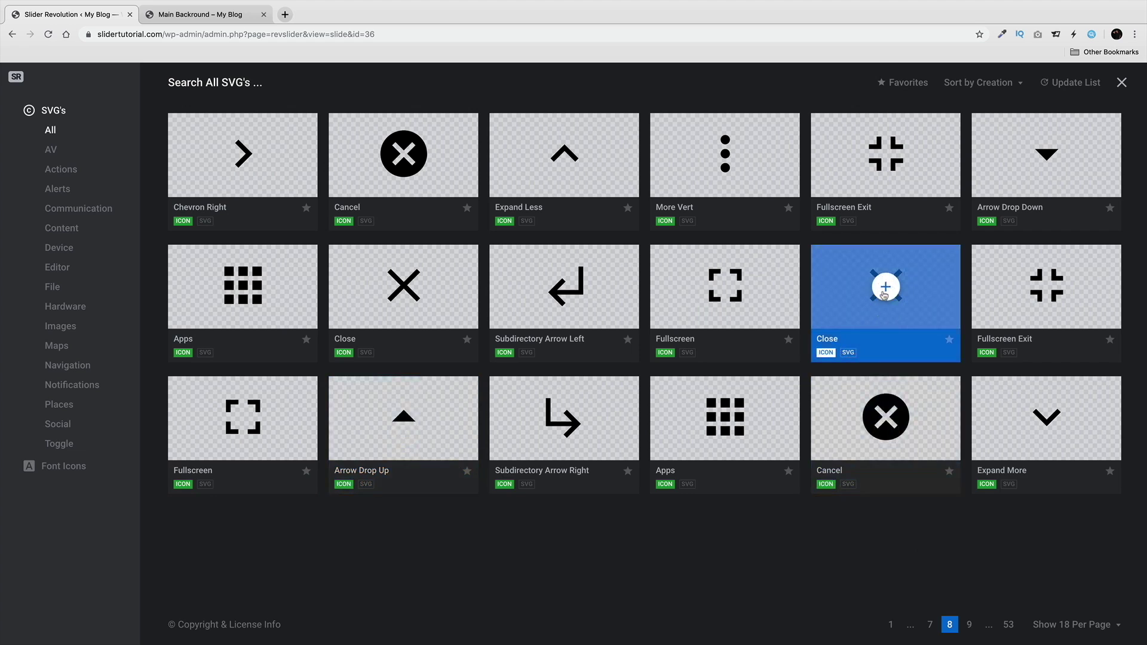
{"action": "left_click", "coordinate": [886, 288]}
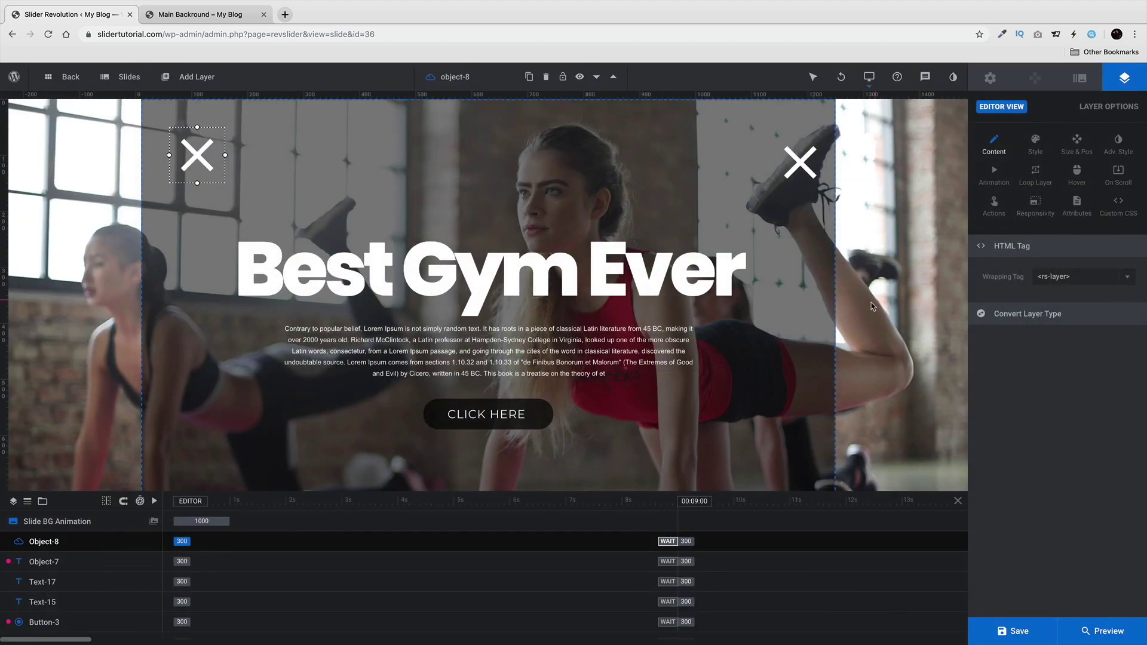
{"action": "left_click_drag", "start_coordinate": [202, 167], "coordinate": [495, 165]}
{"action": "key", "text": "Delete"}
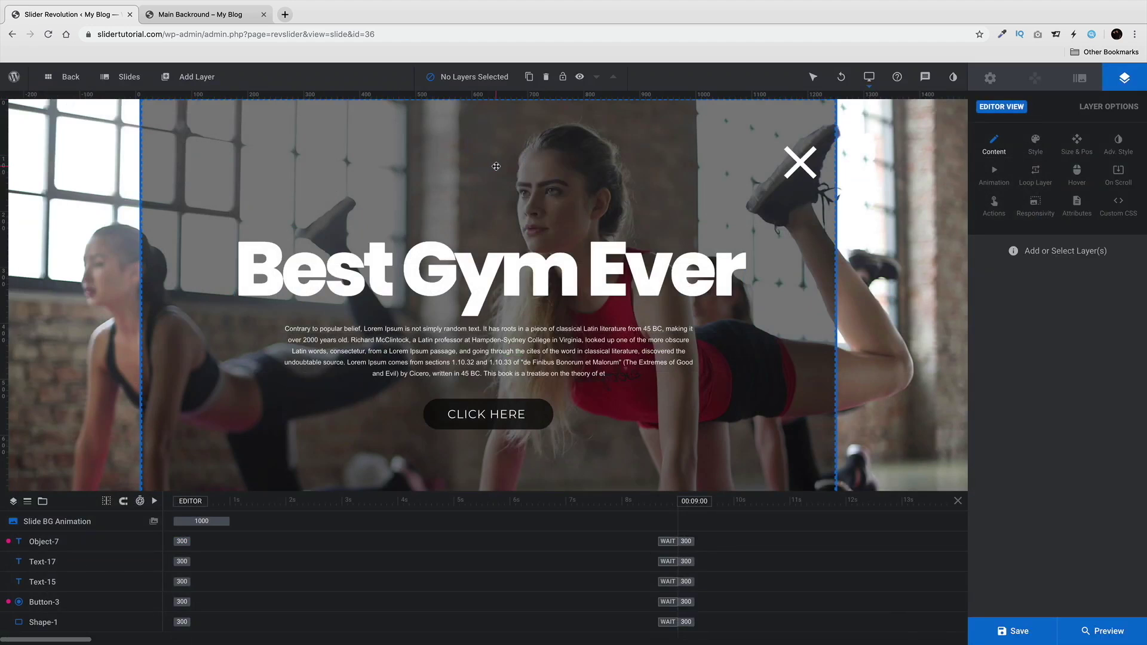
Step: Replace the popup close icon's existing action with a new Close Slider Modal action and save the module
{"action": "left_click", "coordinate": [792, 170]}
{"action": "left_click", "coordinate": [995, 206]}
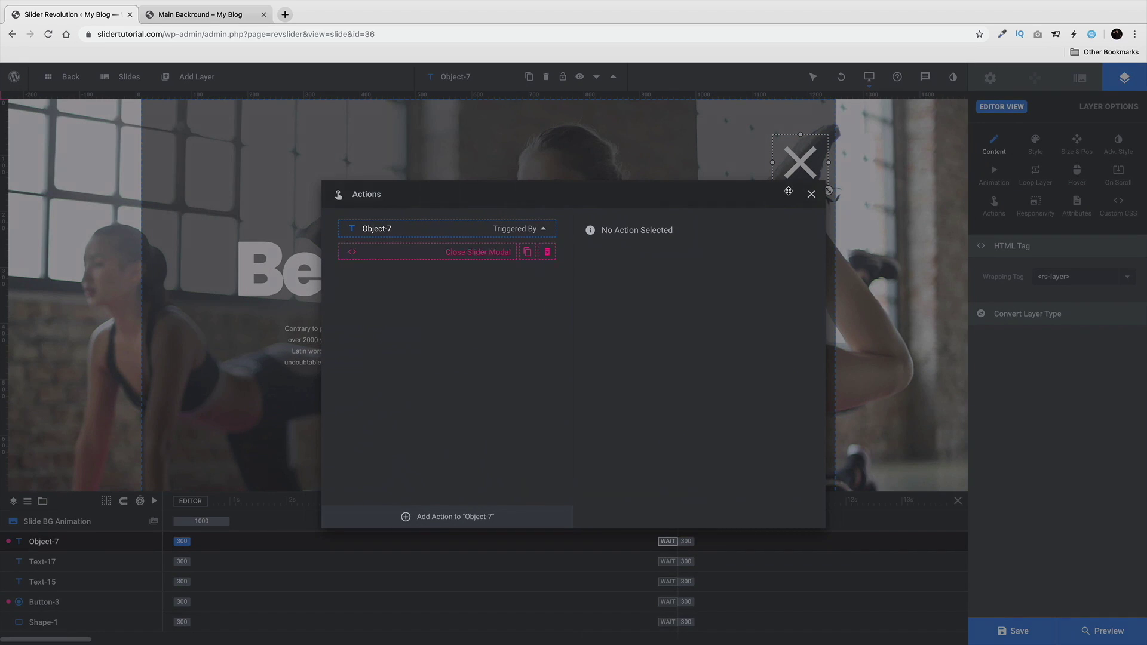
{"action": "left_click", "coordinate": [548, 253]}
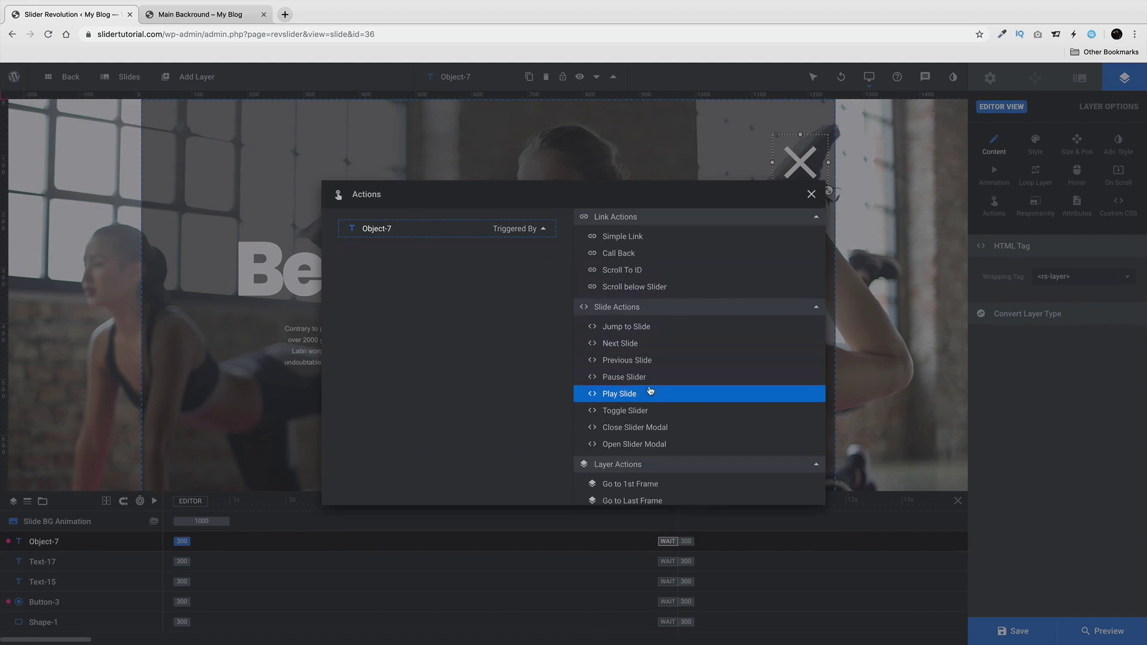
{"action": "left_click", "coordinate": [656, 429]}
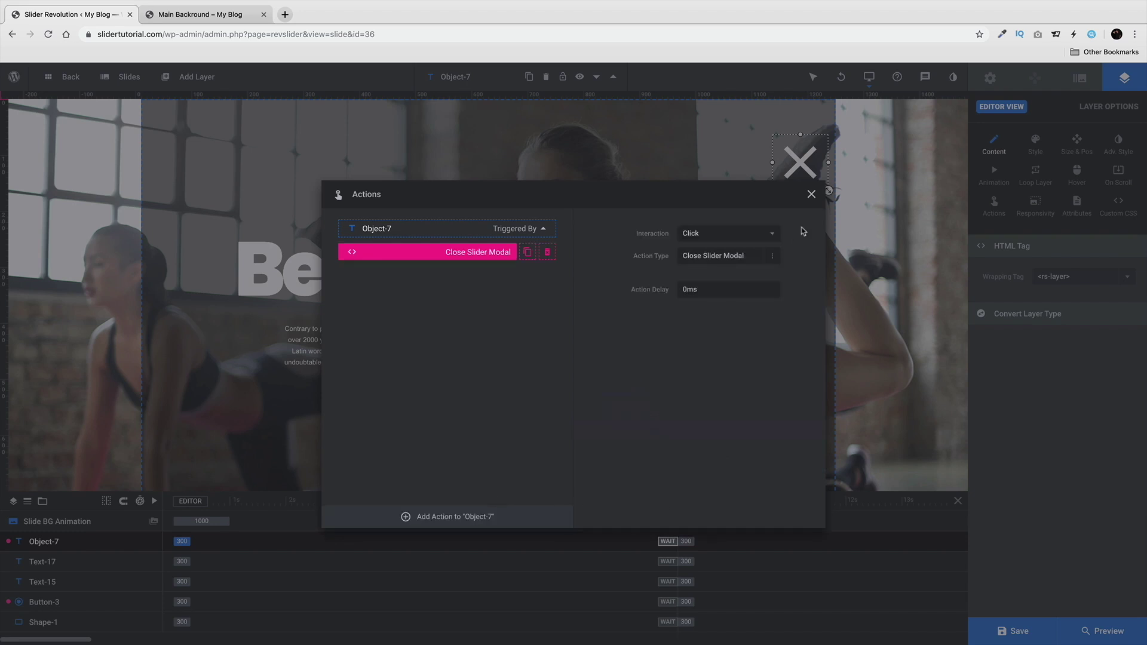
{"action": "left_click", "coordinate": [811, 194]}
{"action": "left_click", "coordinate": [1014, 631]}
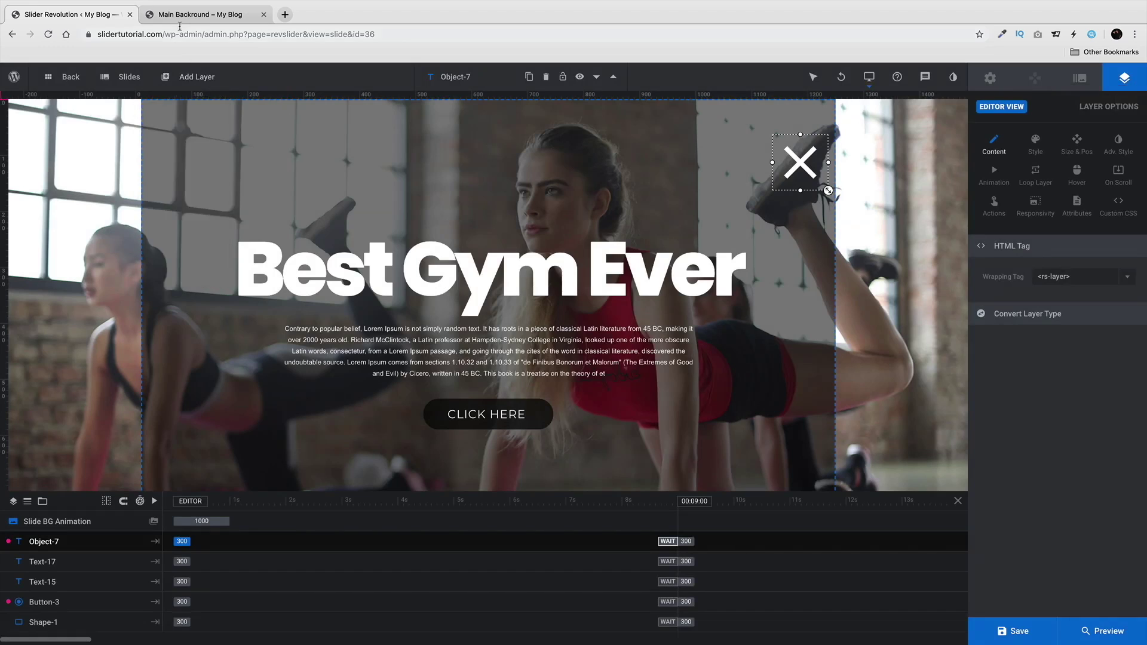
Step: Check the Buy a License button on the published page and open the Landing Page Footer1 module for editing
{"action": "left_click", "coordinate": [171, 15]}
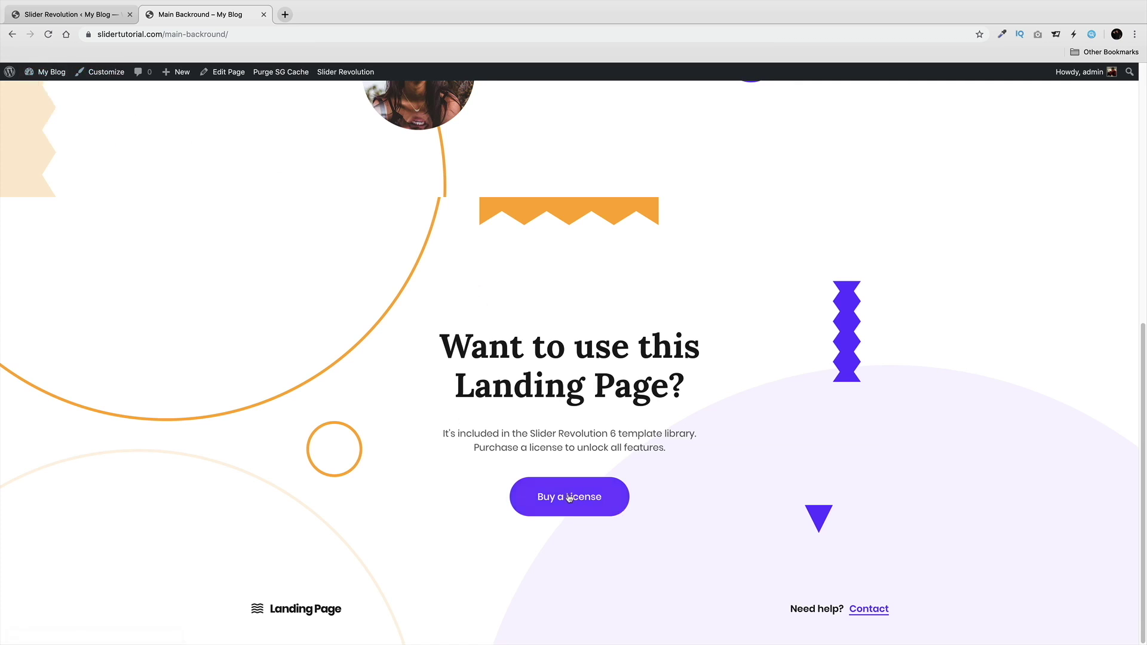
{"action": "left_click", "coordinate": [106, 16]}
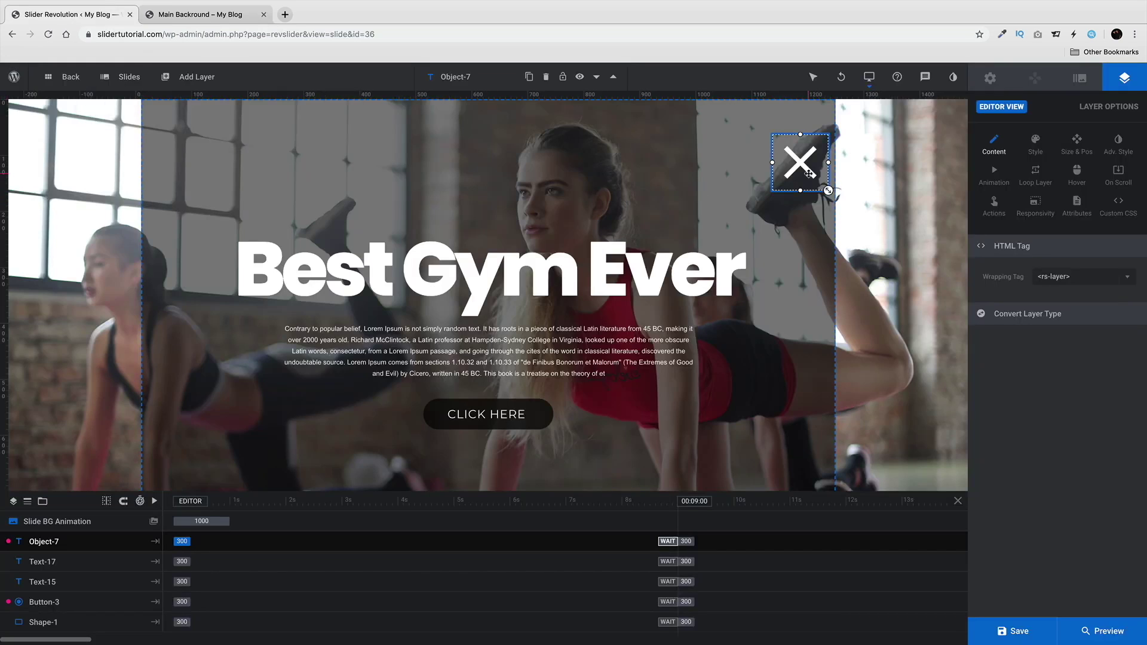
{"action": "left_click", "coordinate": [71, 79]}
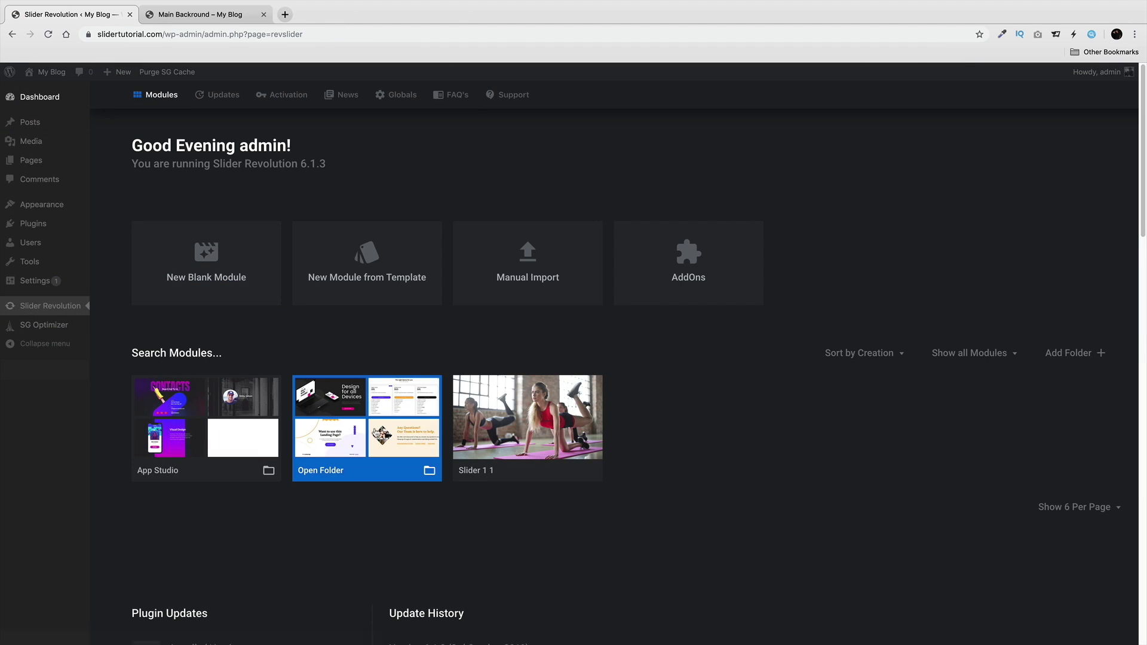
{"action": "left_click", "coordinate": [377, 428]}
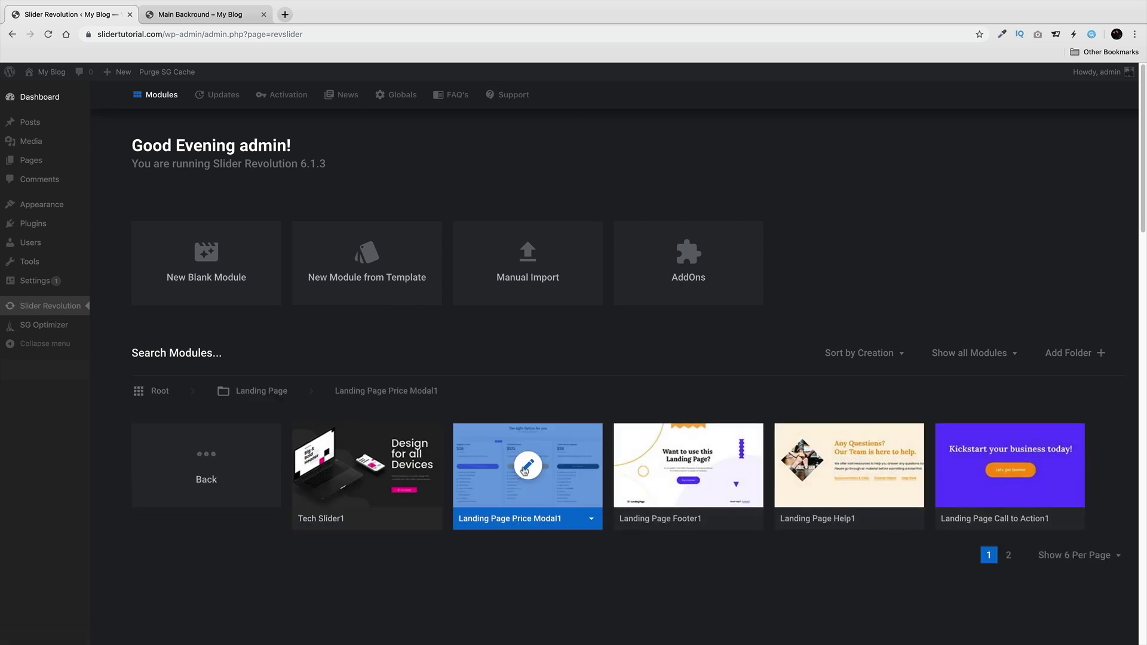
{"action": "left_click", "coordinate": [691, 475]}
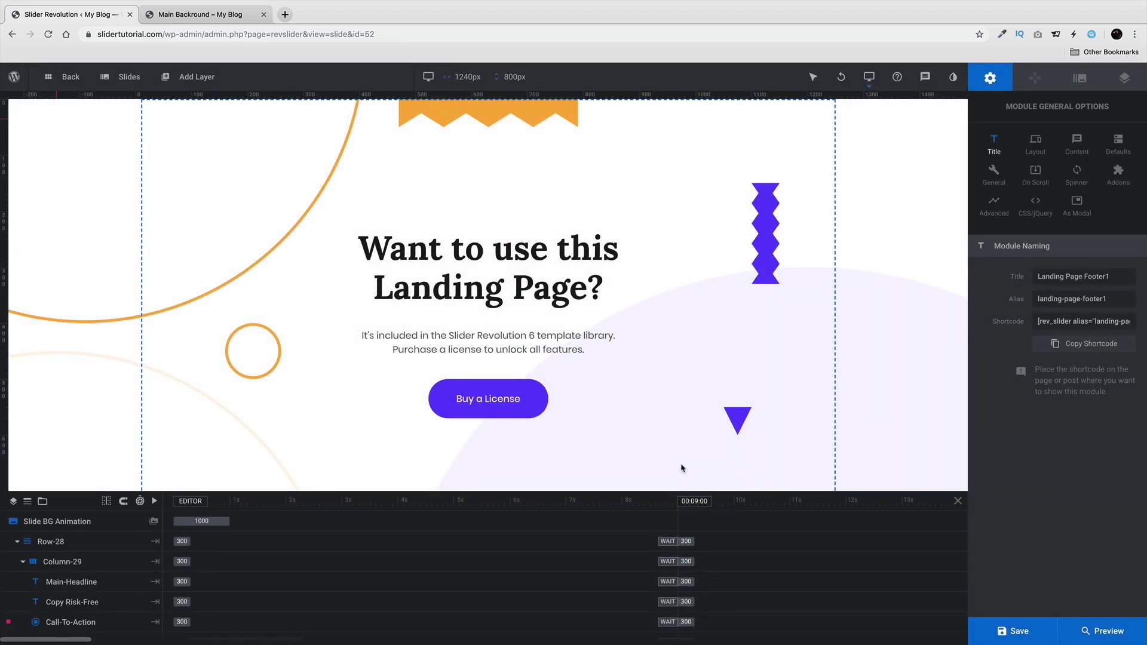
Step: Examine the Buy a License button's Open Slider Modal action and compare it with the published page
{"action": "left_click", "coordinate": [499, 404]}
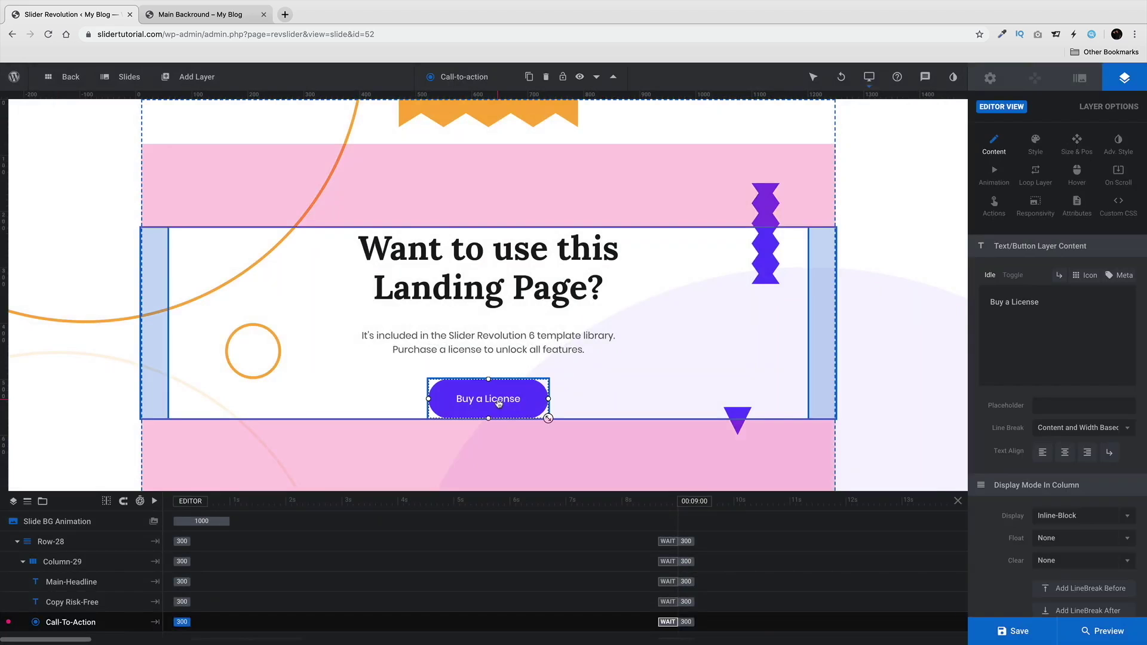
{"action": "left_click", "coordinate": [995, 206]}
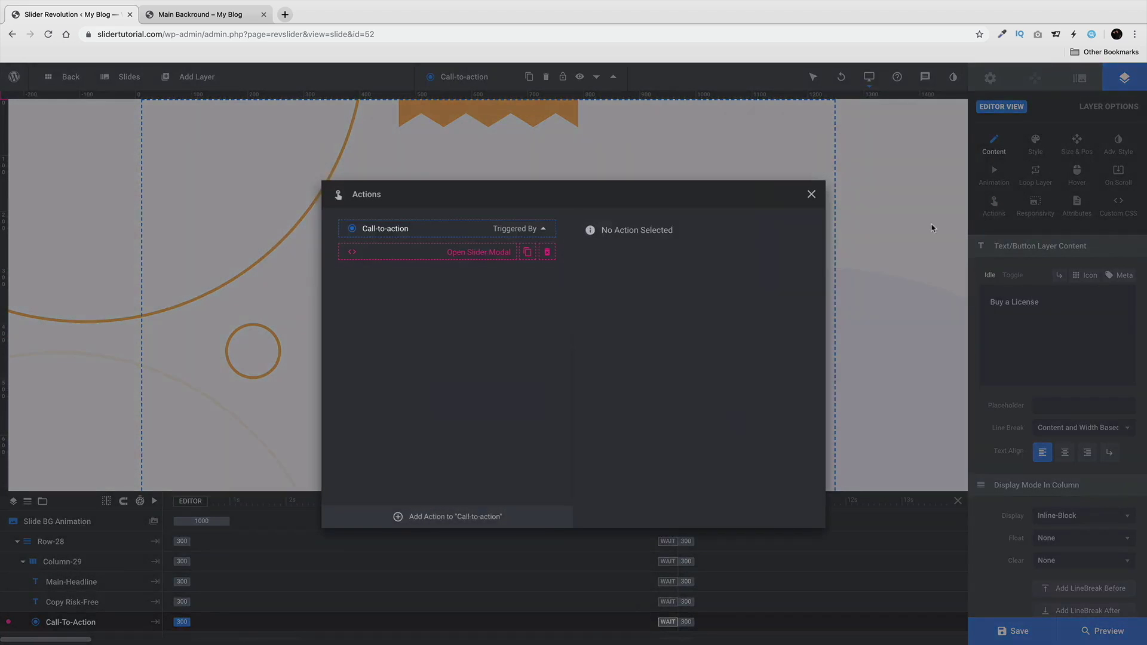
{"action": "left_click", "coordinate": [483, 253]}
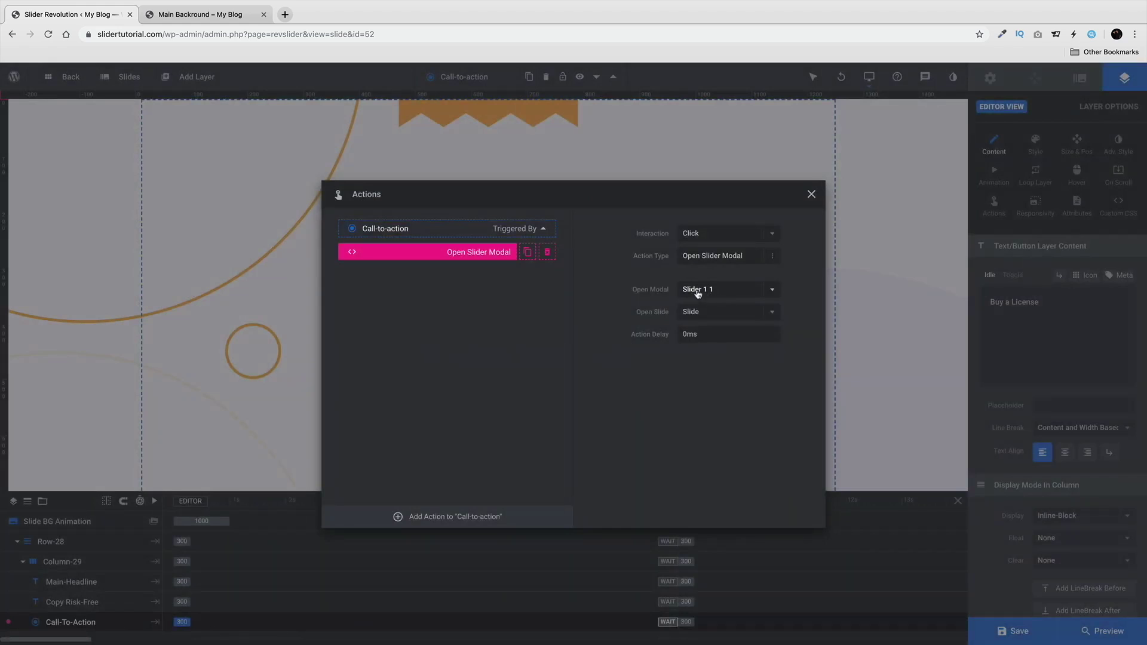
{"action": "left_click", "coordinate": [226, 17]}
{"action": "left_click", "coordinate": [116, 20]}
{"action": "left_click", "coordinate": [812, 195]}
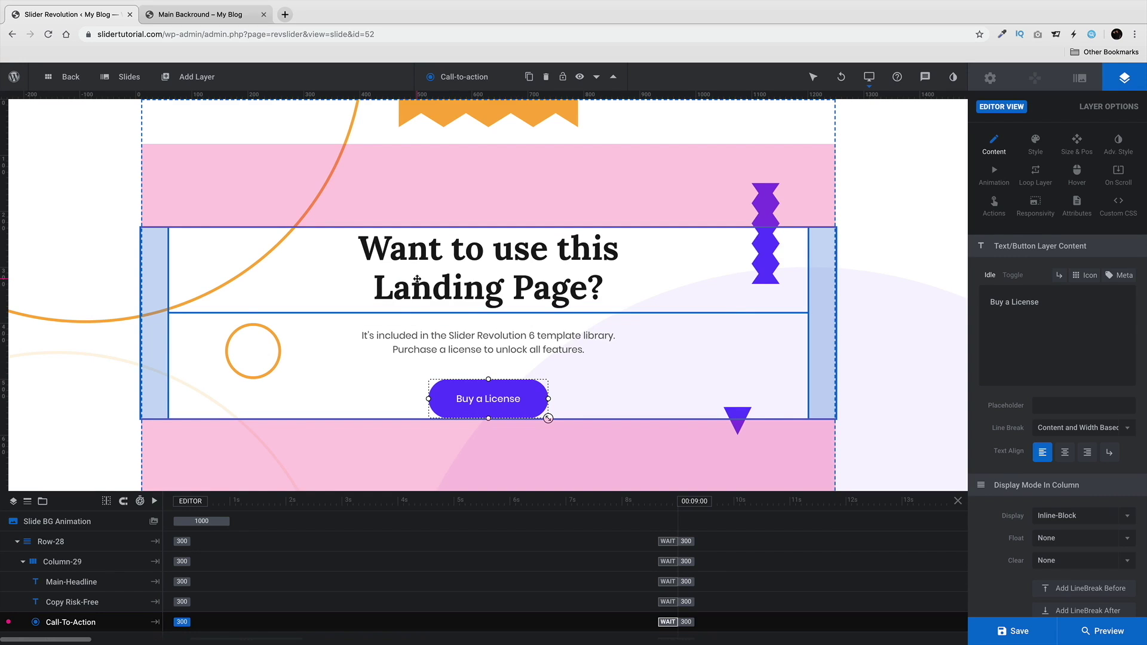
Step: Set the guitar image's blend mode to multiply and save the slide
{"action": "key", "text": "ctrl+Tab"}
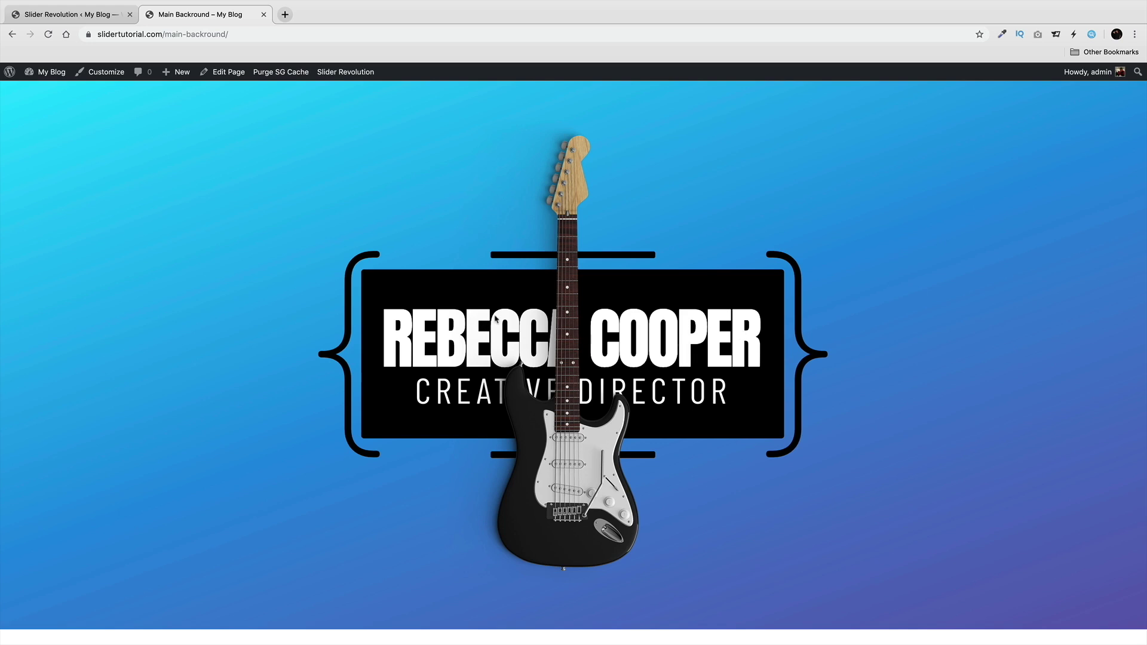
{"action": "left_click", "coordinate": [100, 20]}
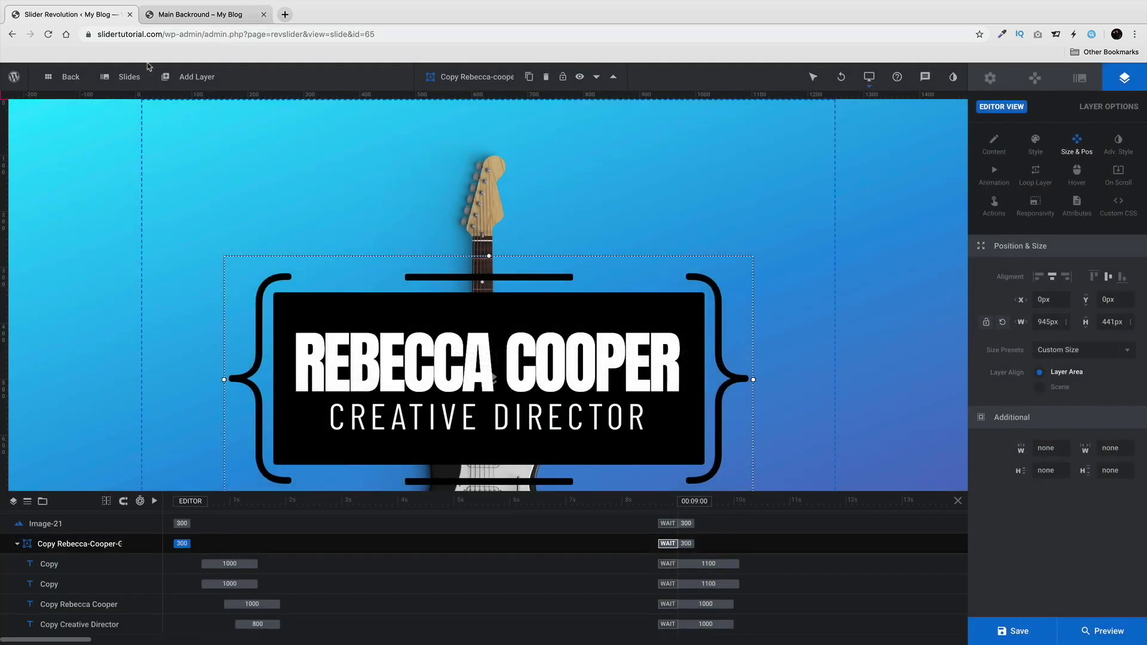
{"action": "scroll", "coordinate": [802, 261], "scroll_direction": "down", "scroll_amount": 2}
{"action": "left_click", "coordinate": [495, 379]}
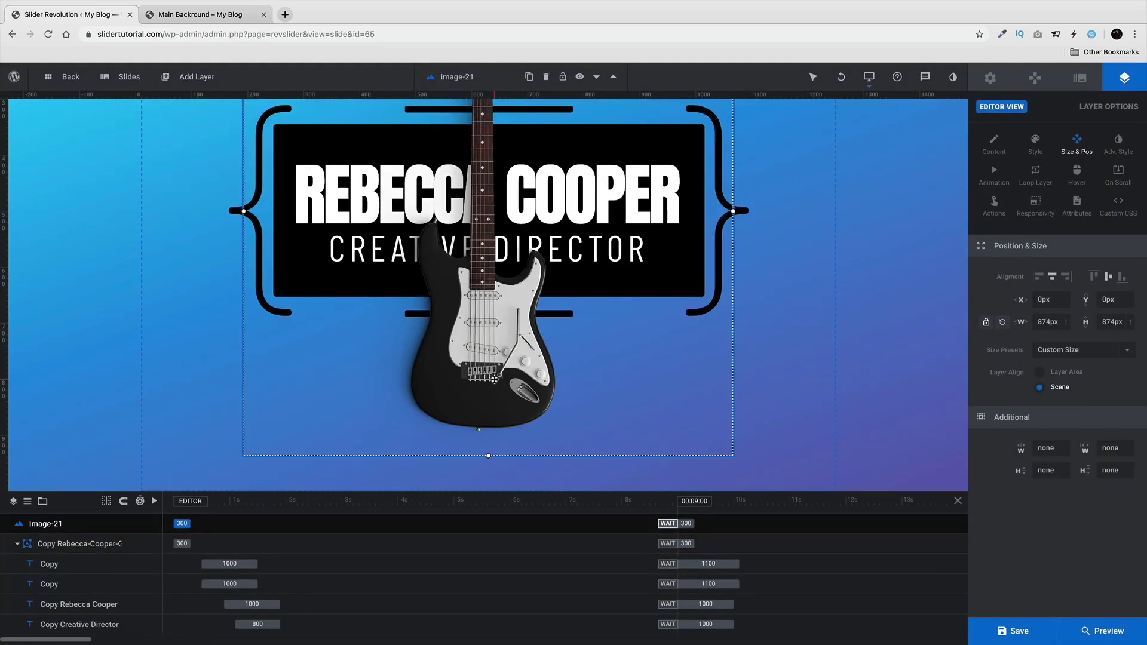
{"action": "left_click", "coordinate": [1117, 150]}
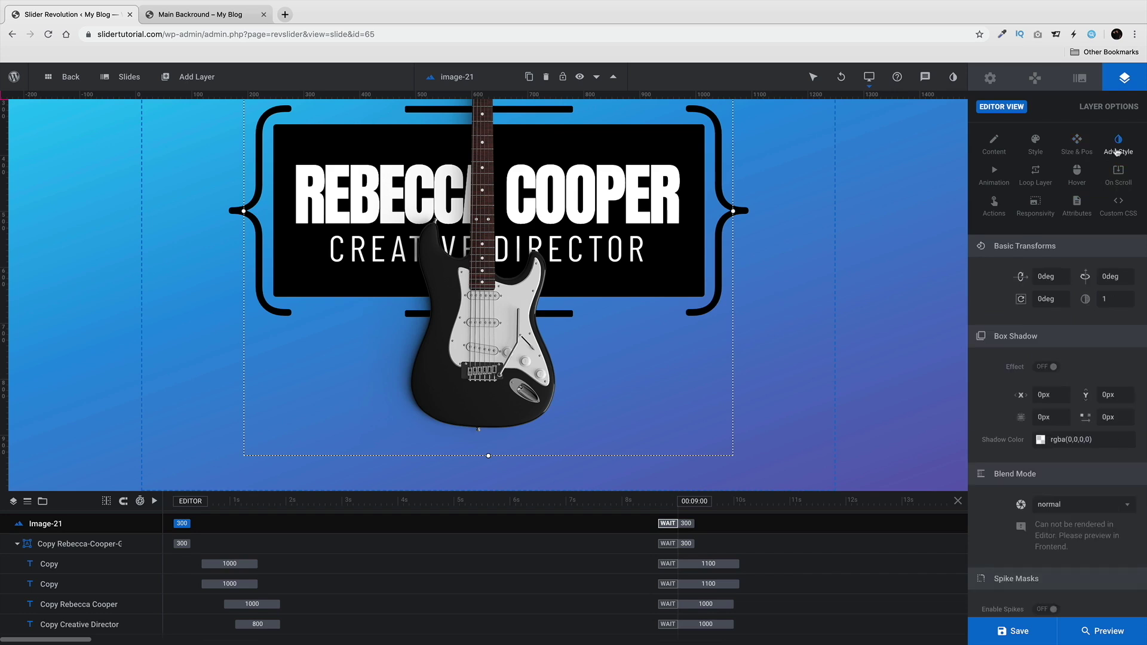
{"action": "scroll", "coordinate": [990, 342], "scroll_direction": "down", "scroll_amount": 1}
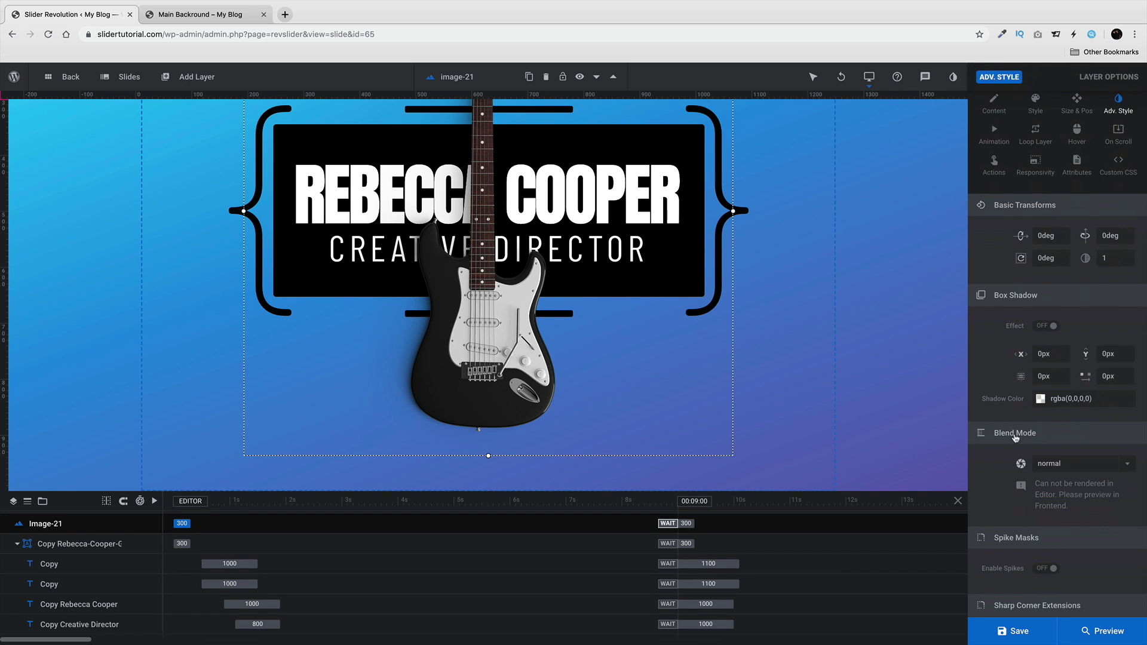
{"action": "left_click", "coordinate": [1069, 469]}
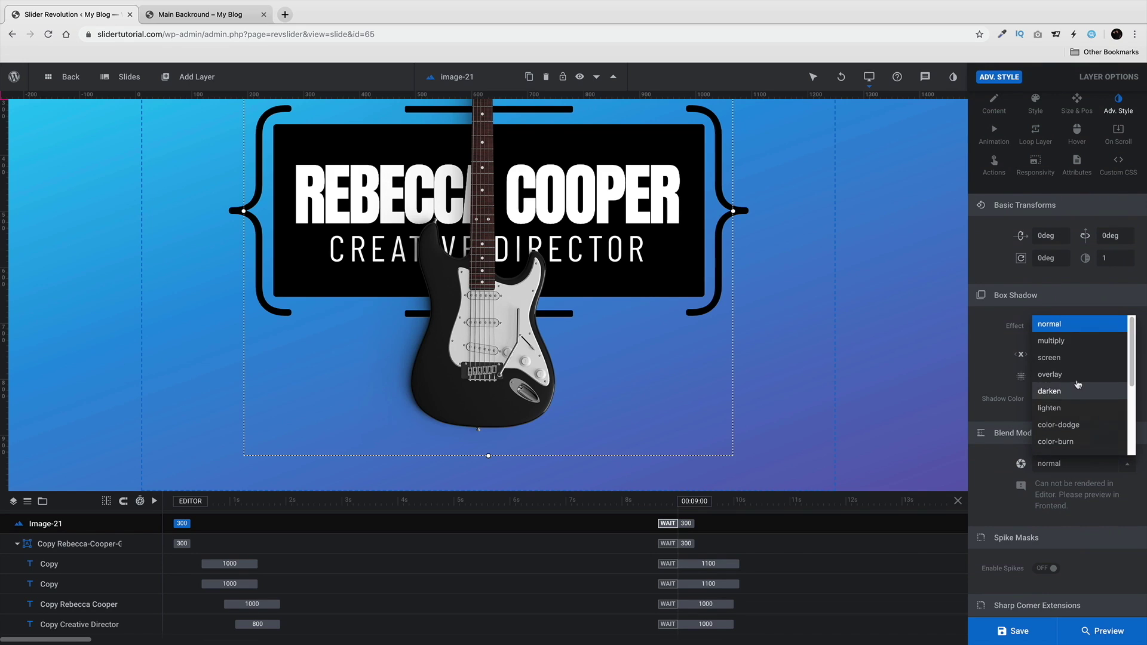
{"action": "left_click", "coordinate": [1085, 341]}
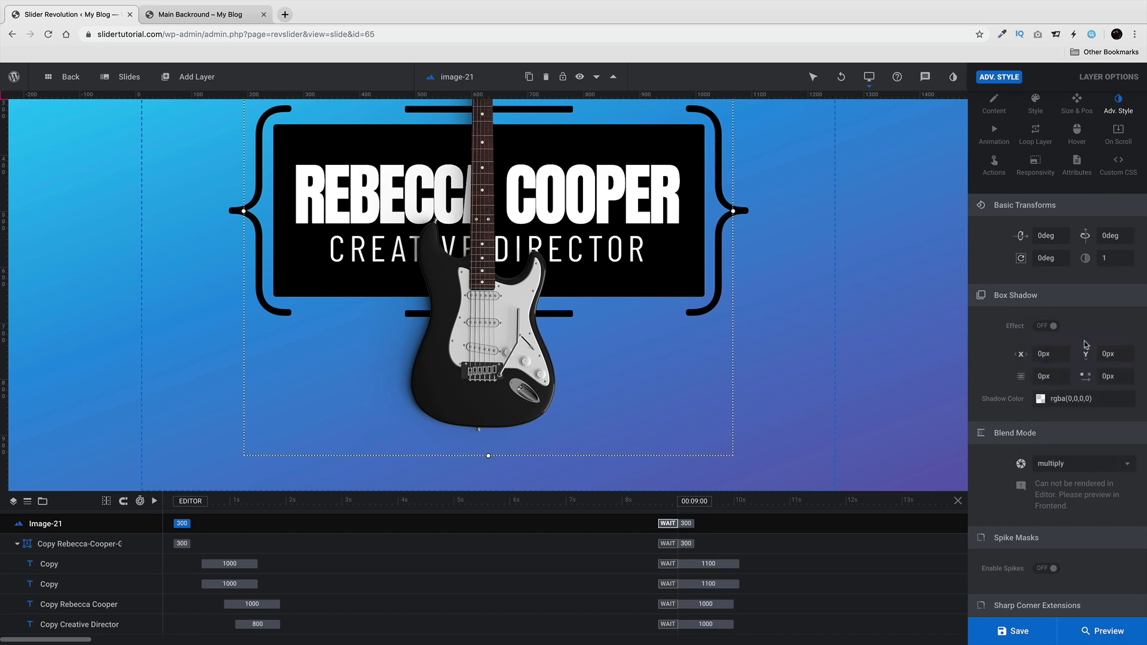
{"action": "left_click", "coordinate": [1010, 637]}
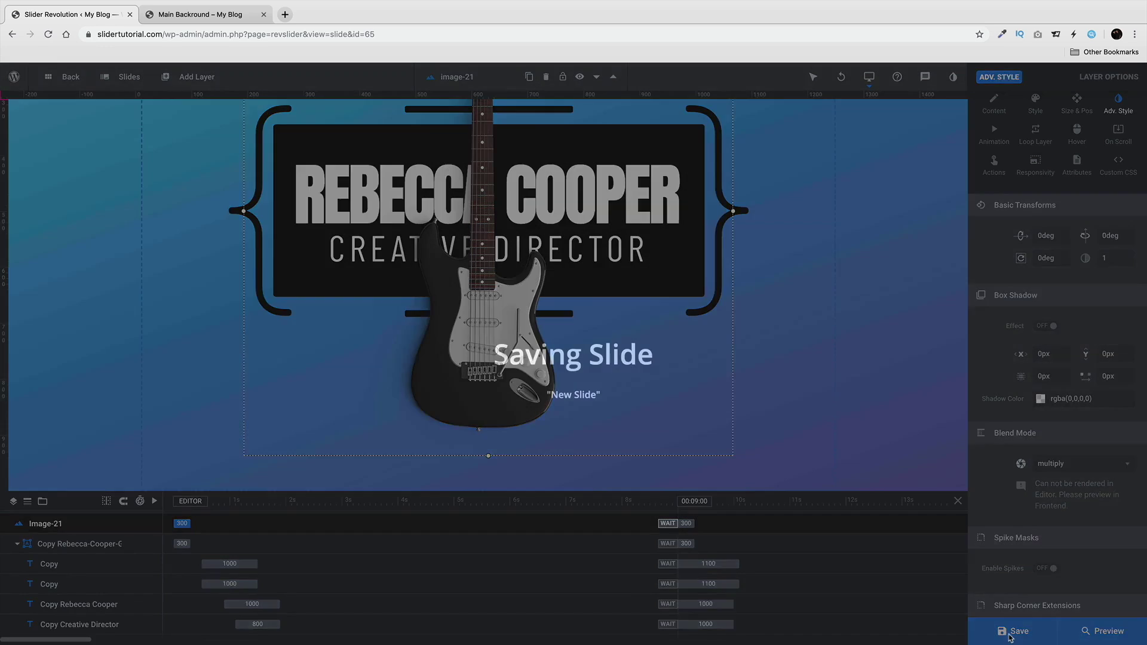
Step: Reload the published page to check the guitar's multiply blending and return to the slide editor
{"action": "left_click", "coordinate": [206, 16]}
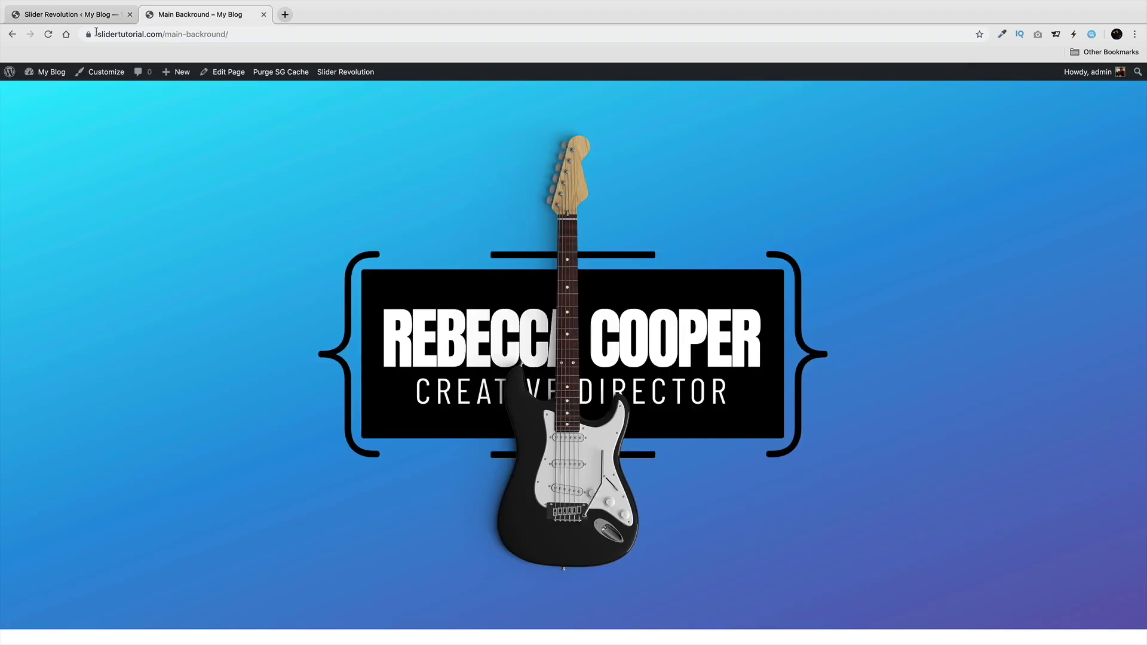
{"action": "left_click", "coordinate": [49, 34]}
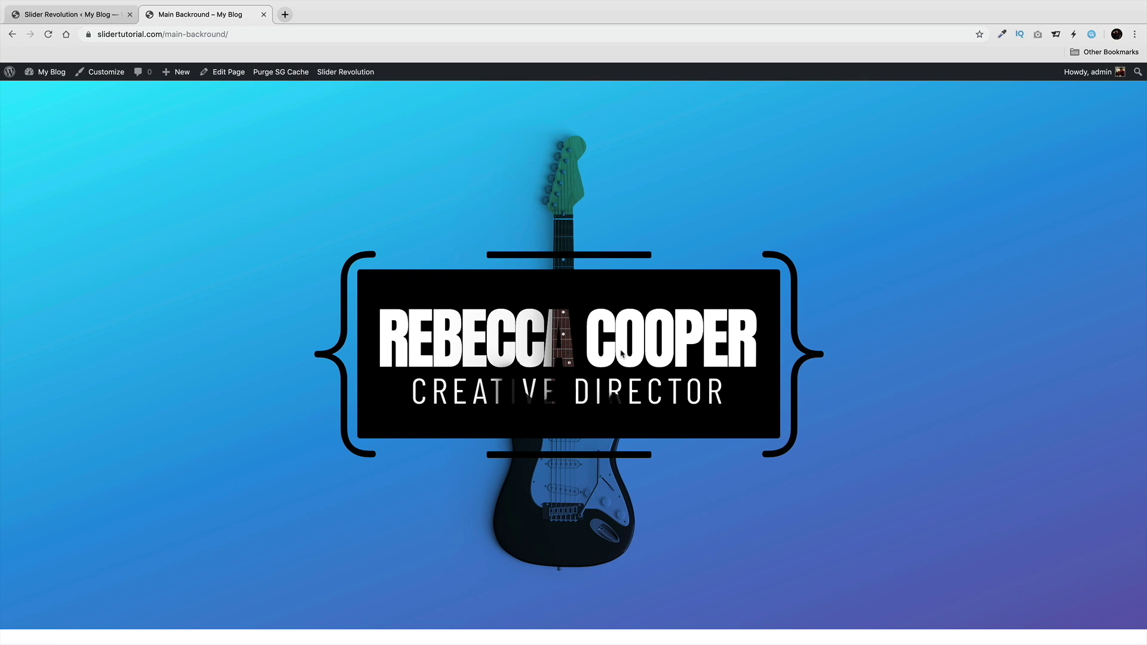
{"action": "left_click", "coordinate": [100, 18]}
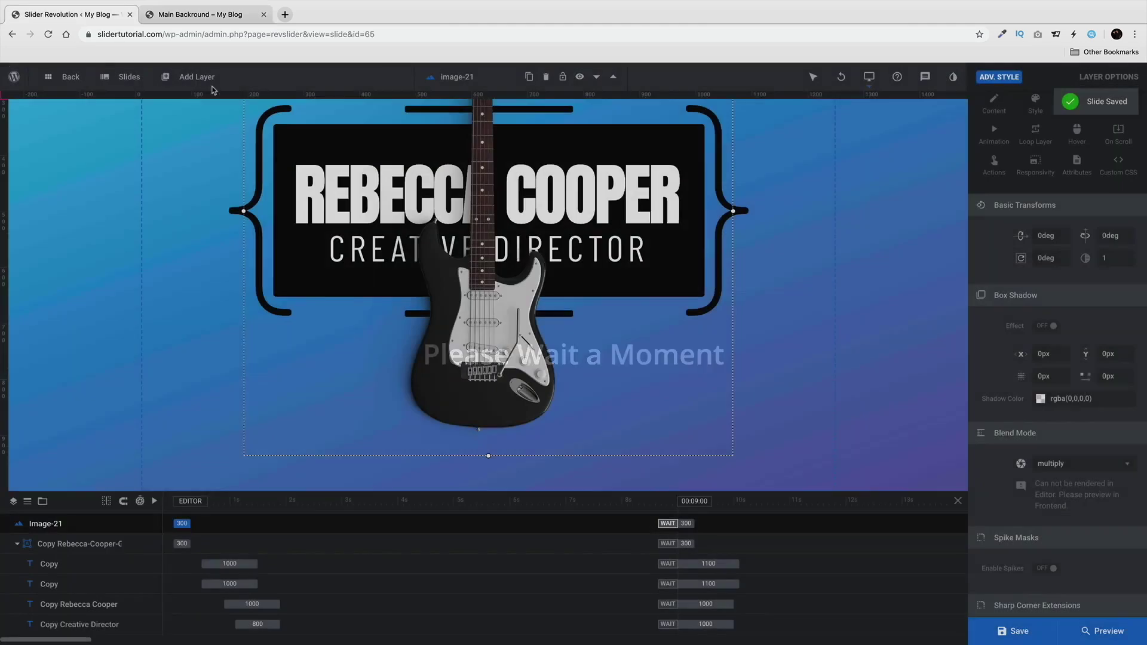
Step: Set the guitar image's blend mode to screen, save the slide and switch to the published page
{"action": "left_click", "coordinate": [1051, 463]}
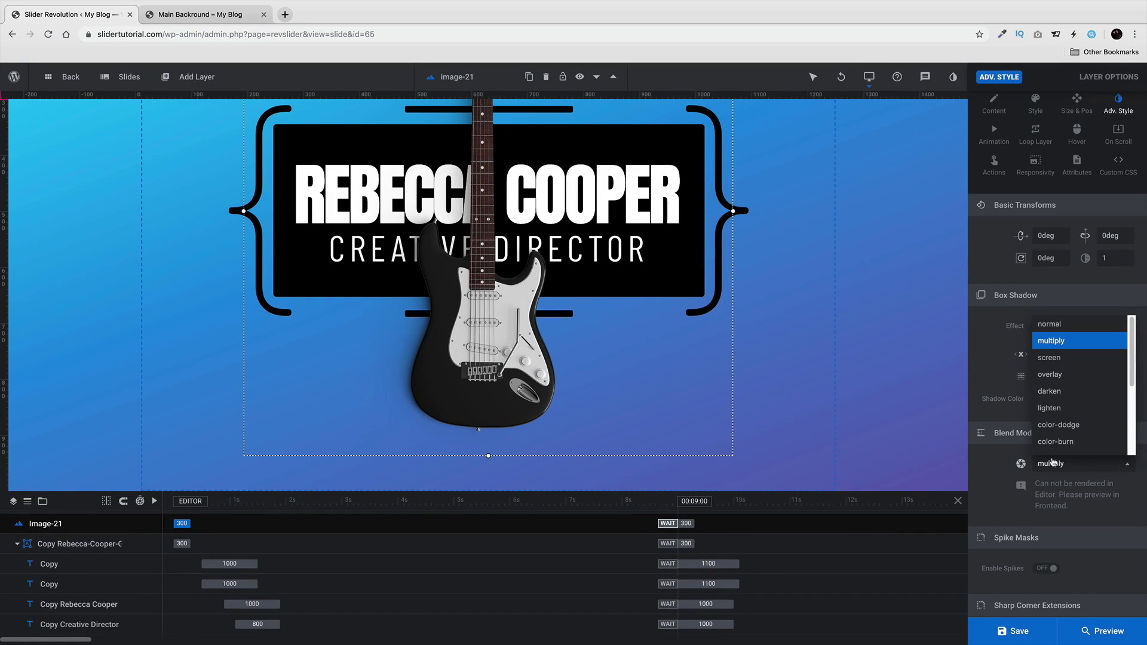
{"action": "left_click", "coordinate": [1064, 358]}
{"action": "left_click", "coordinate": [1037, 631]}
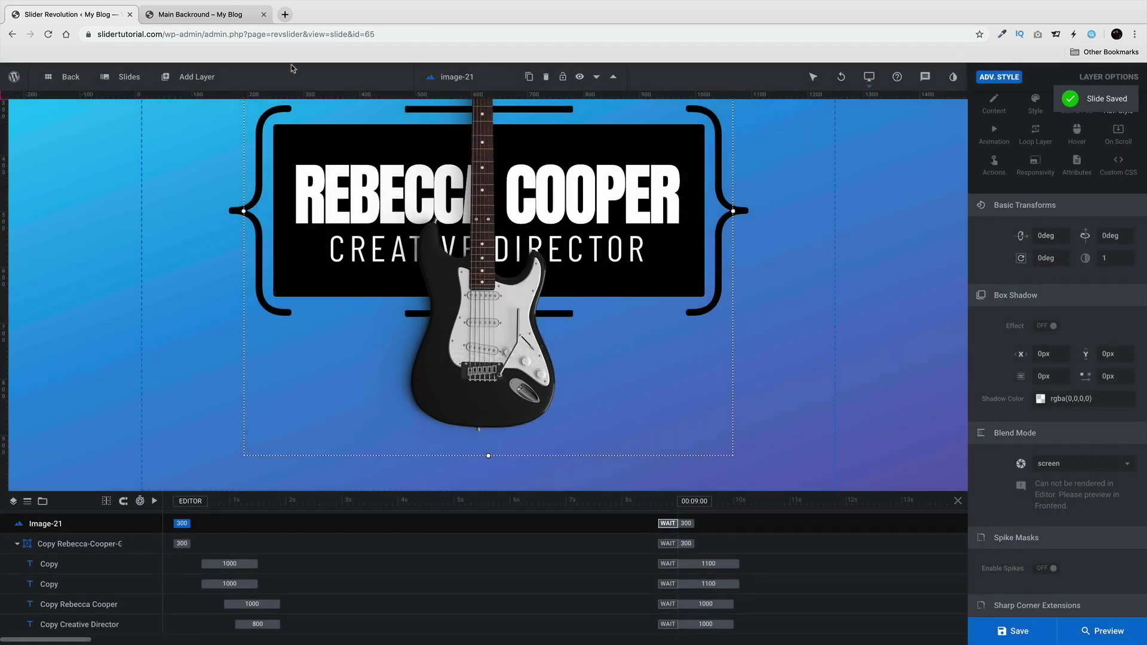
{"action": "left_click", "coordinate": [199, 17]}
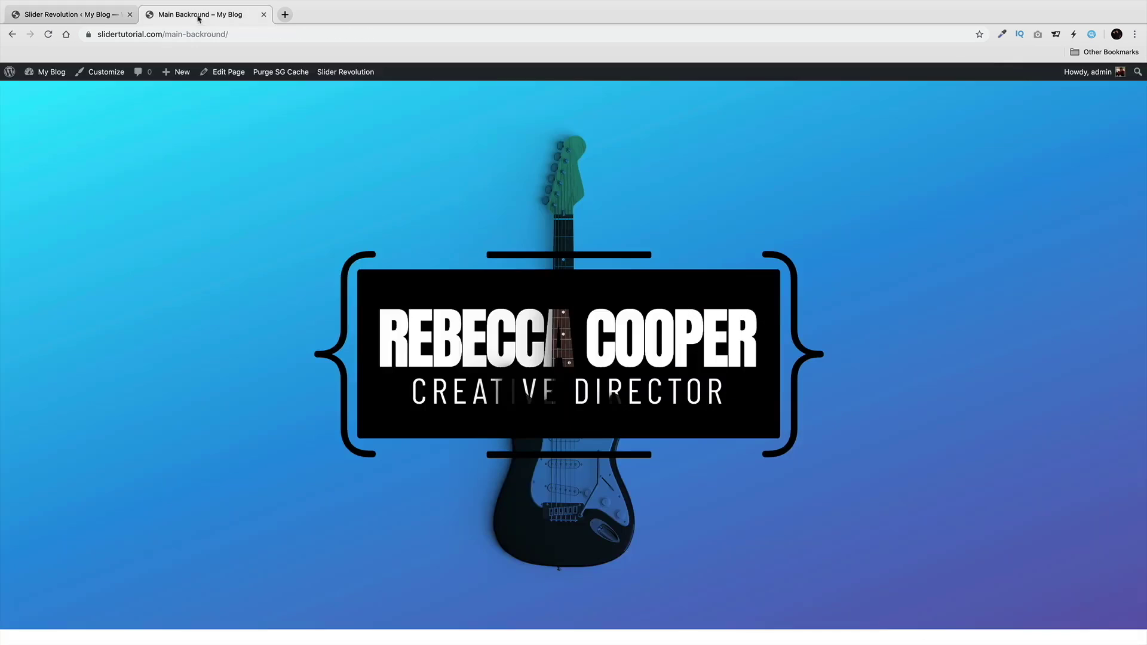
Step: Reload the published page to check the guitar's screen blending and return to the slide editor
{"action": "left_click", "coordinate": [48, 34]}
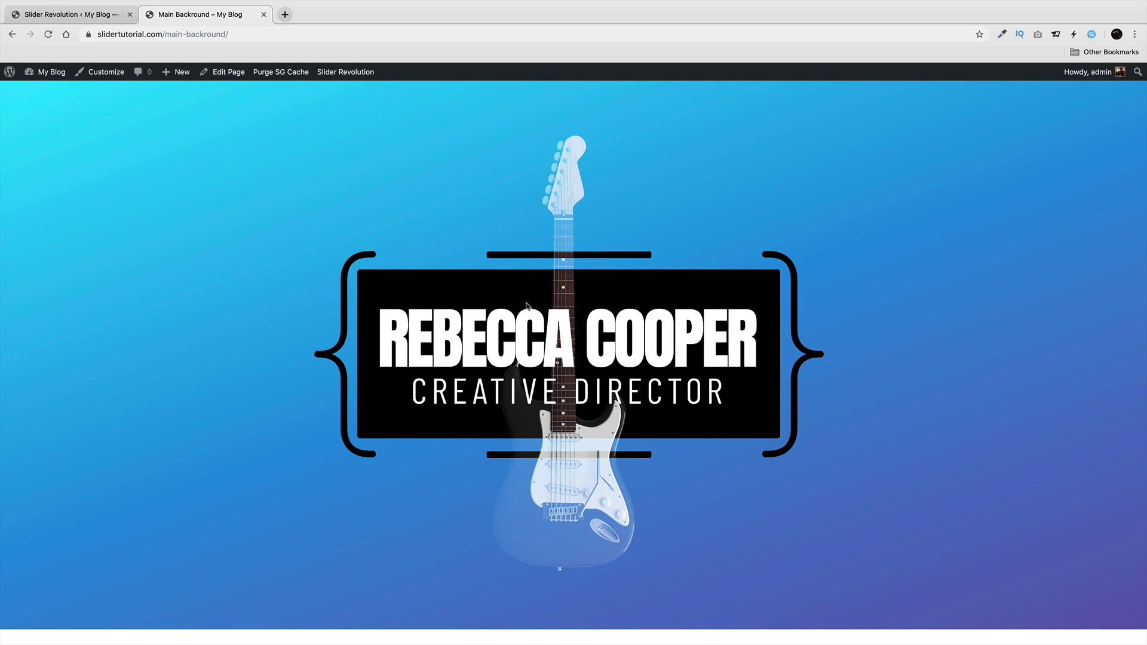
{"action": "left_click", "coordinate": [68, 14]}
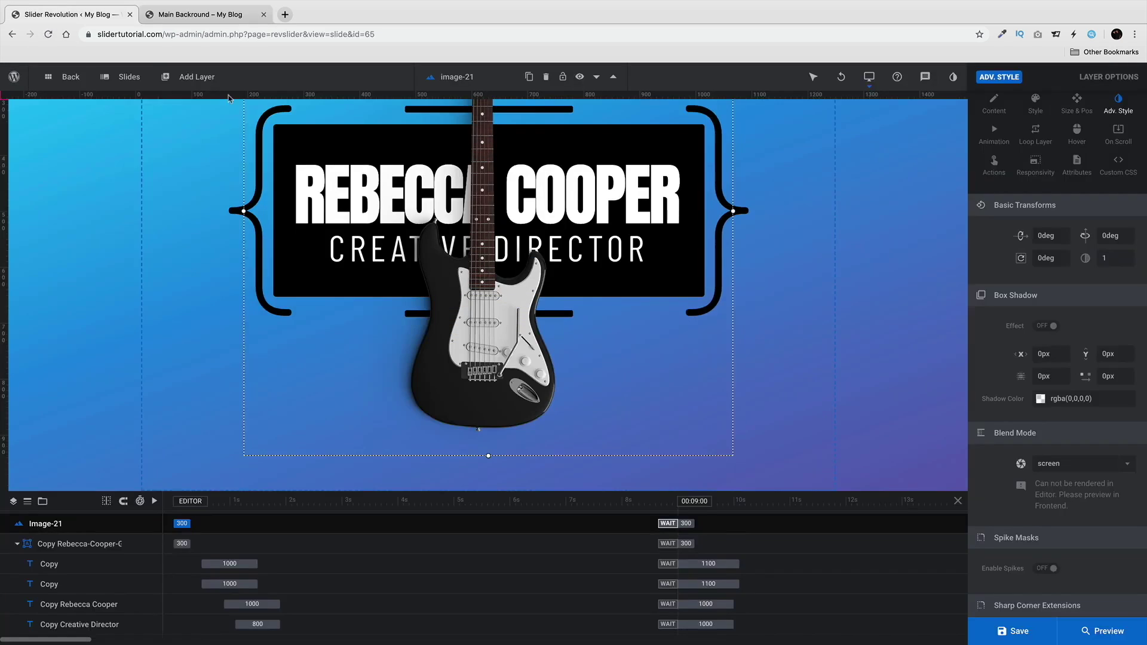
Step: Set the guitar image's blend mode to overlay, save the slide and check it on the reloaded published page
{"action": "left_click", "coordinate": [1084, 464]}
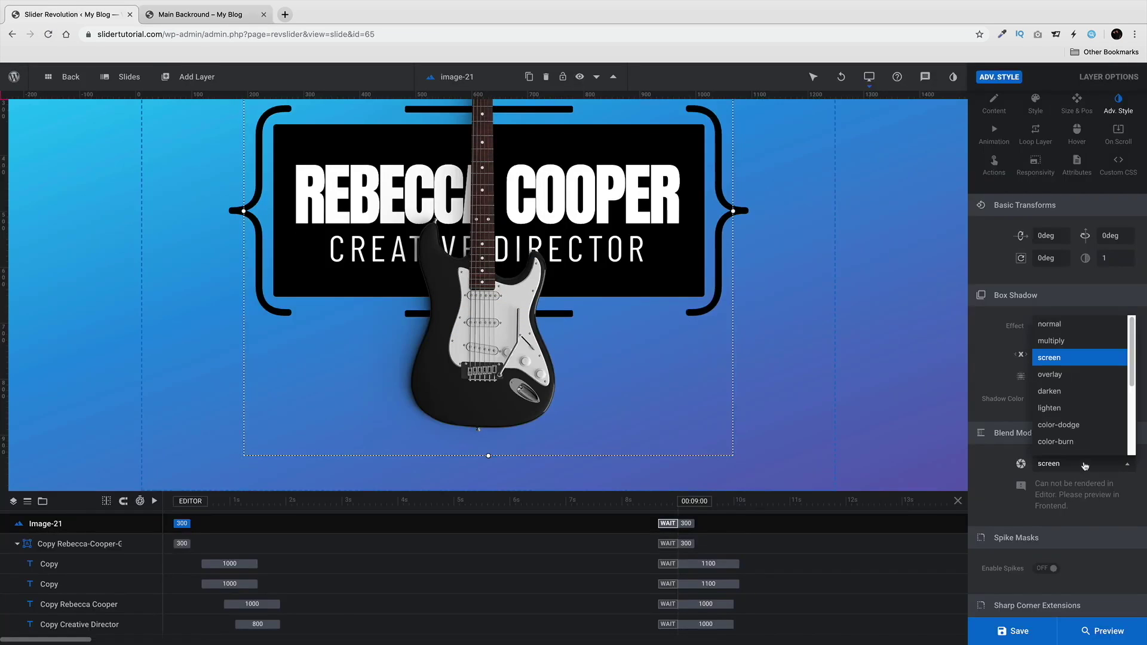
{"action": "left_click", "coordinate": [1075, 375]}
{"action": "left_click", "coordinate": [1039, 634]}
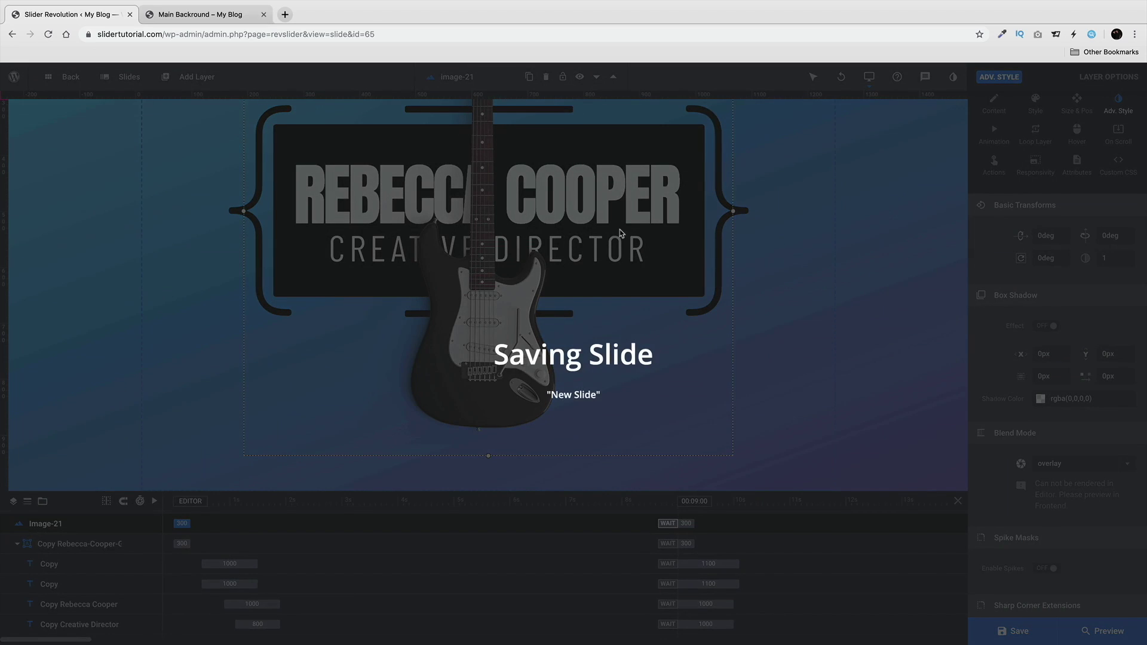
{"action": "left_click", "coordinate": [221, 18]}
{"action": "left_click", "coordinate": [48, 35]}
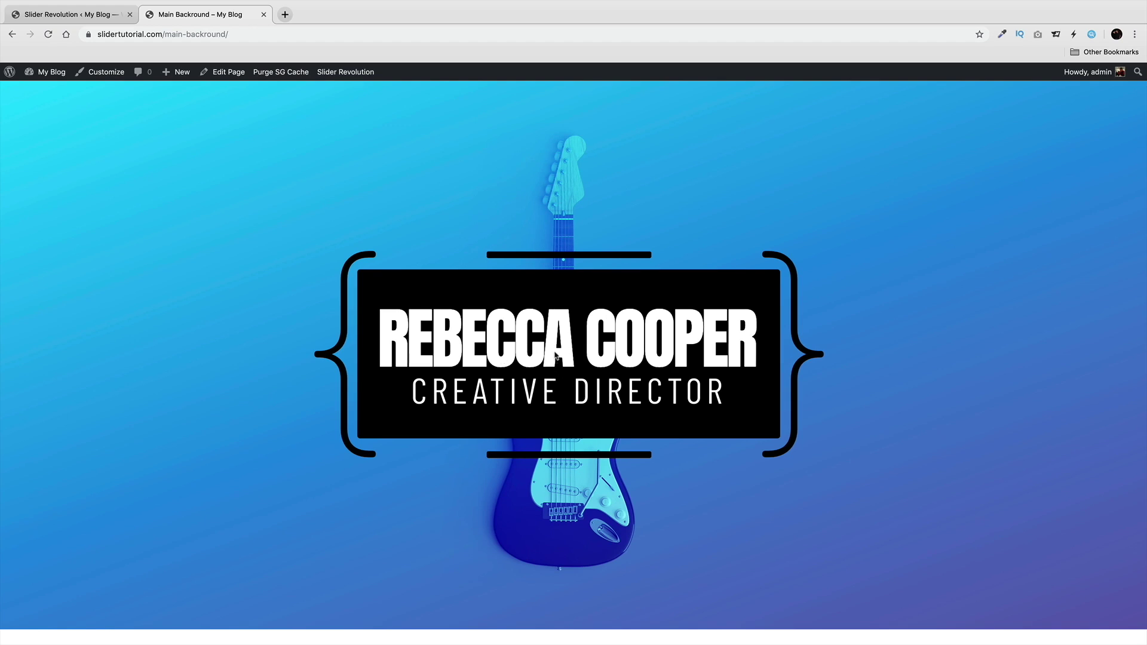
{"action": "left_click", "coordinate": [92, 18]}
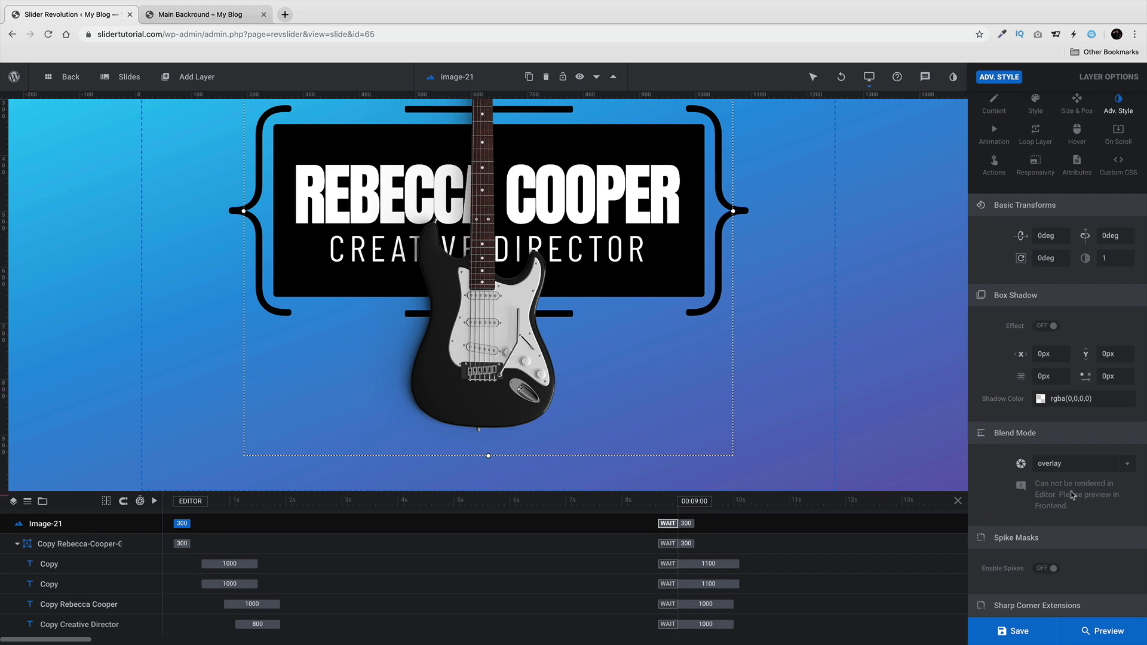
Step: Set the guitar image's blend mode to difference, save the slide and check it on the reloaded published page
{"action": "left_click", "coordinate": [1105, 470]}
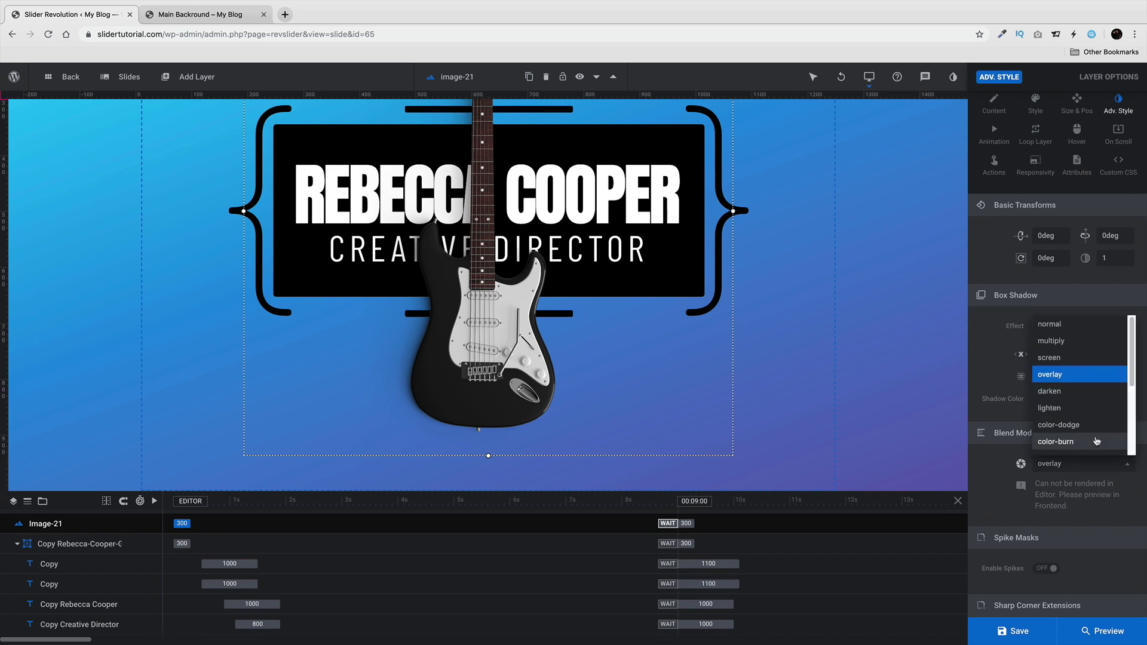
{"action": "scroll", "coordinate": [1103, 443], "scroll_direction": "down", "scroll_amount": 3}
{"action": "left_click", "coordinate": [1075, 392]}
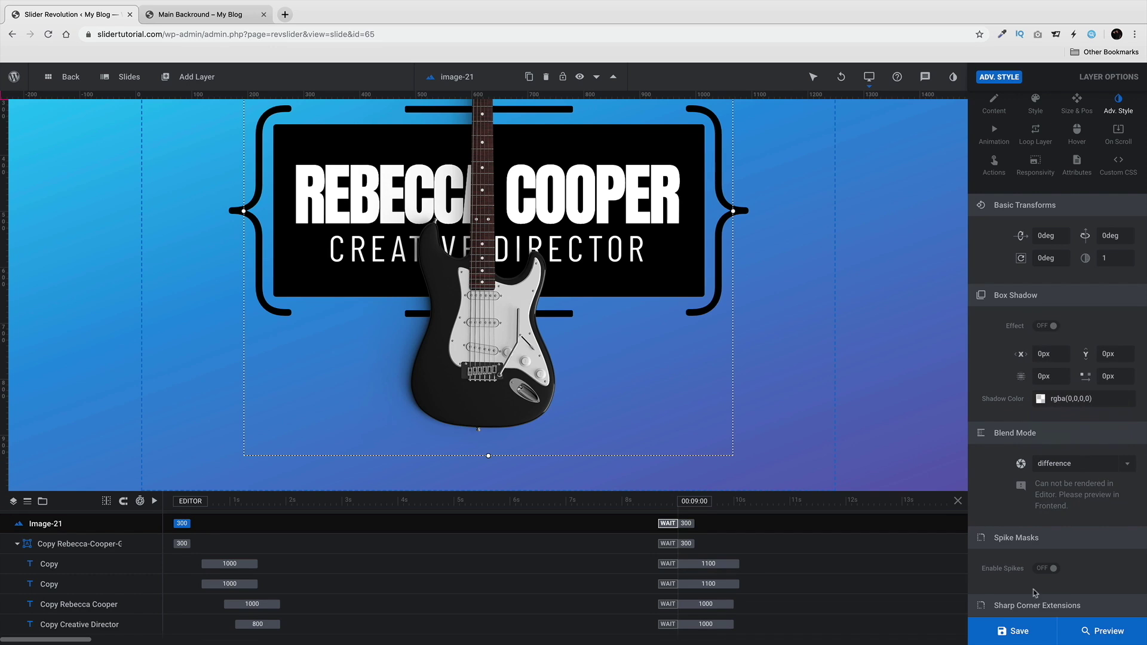
{"action": "left_click", "coordinate": [1020, 625]}
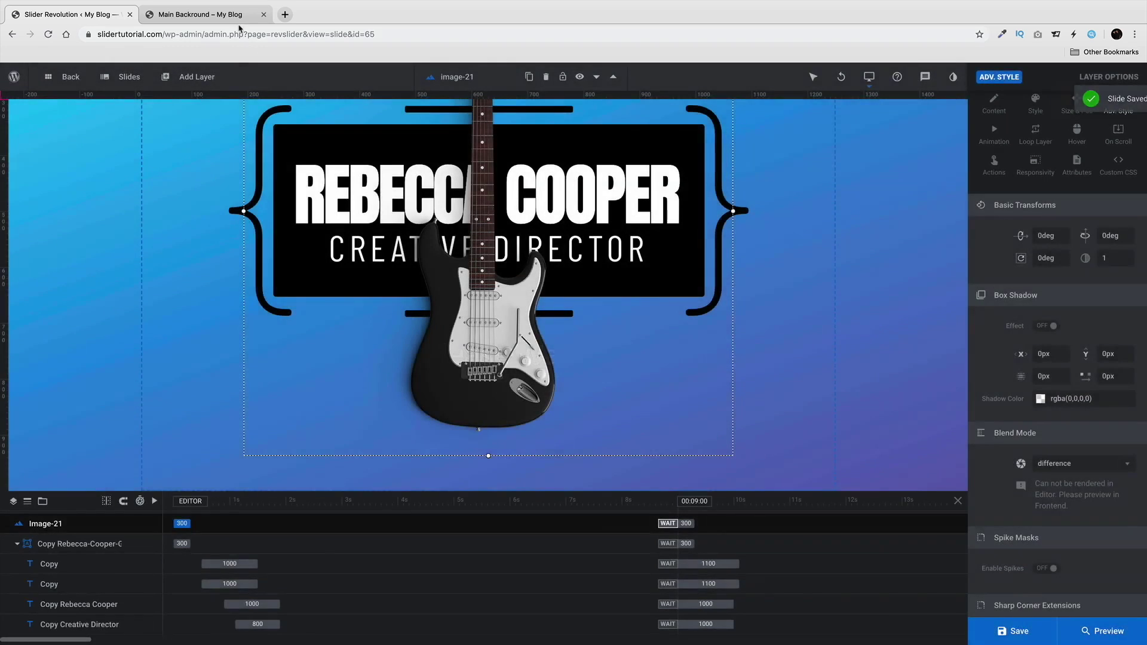
{"action": "left_click", "coordinate": [215, 14]}
{"action": "left_click", "coordinate": [48, 34]}
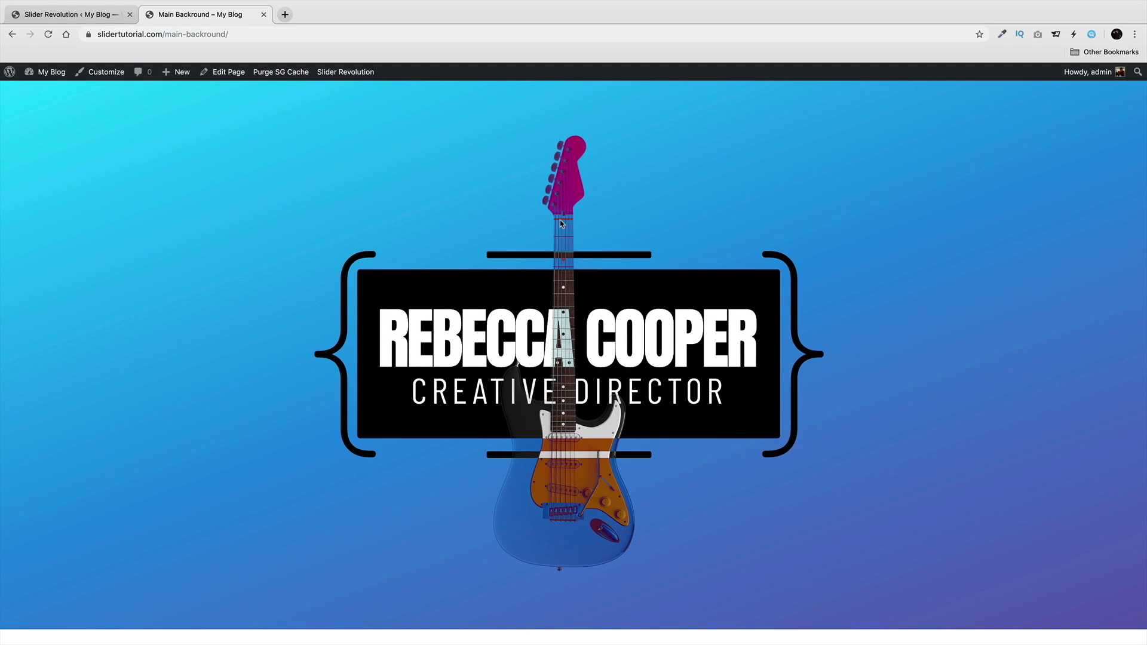
{"action": "left_click", "coordinate": [71, 15]}
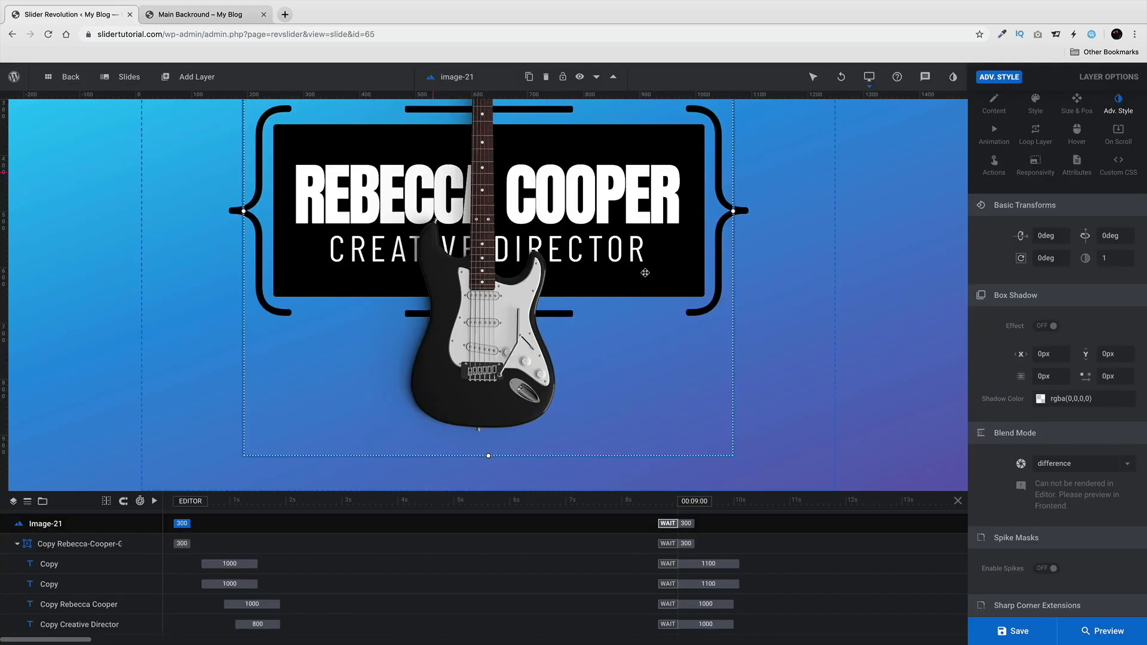
Step: Set the guitar image's blend mode to luminosity, save the slide and check it on the reloaded published page
{"action": "left_click", "coordinate": [1075, 464]}
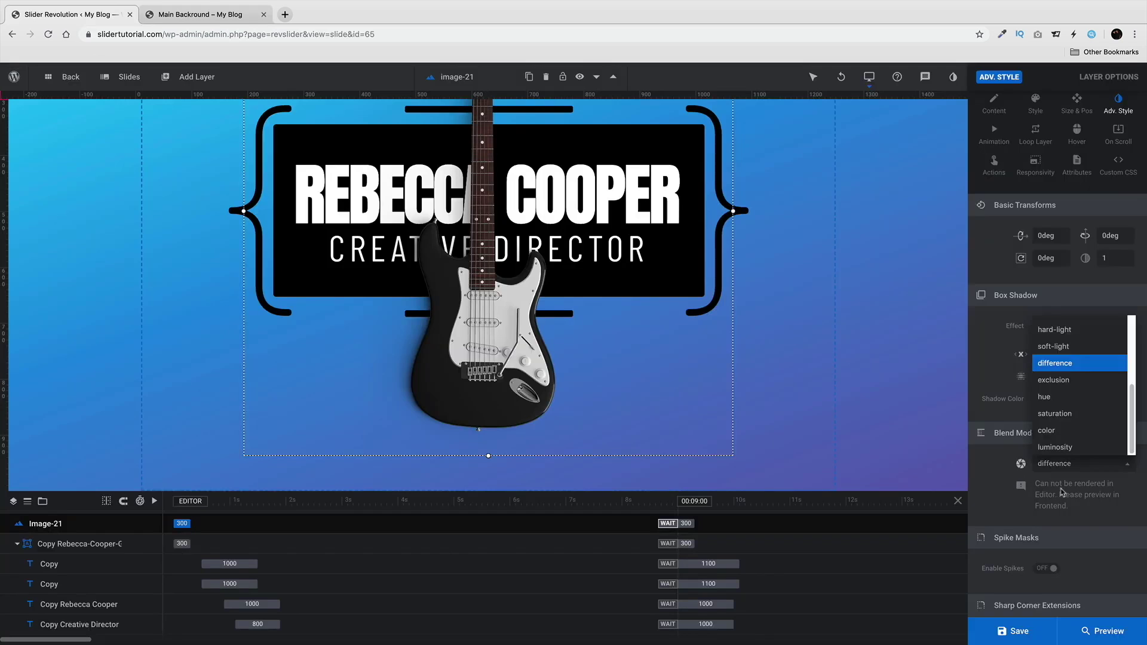
{"action": "left_click", "coordinate": [1083, 445]}
{"action": "left_click", "coordinate": [1014, 631]}
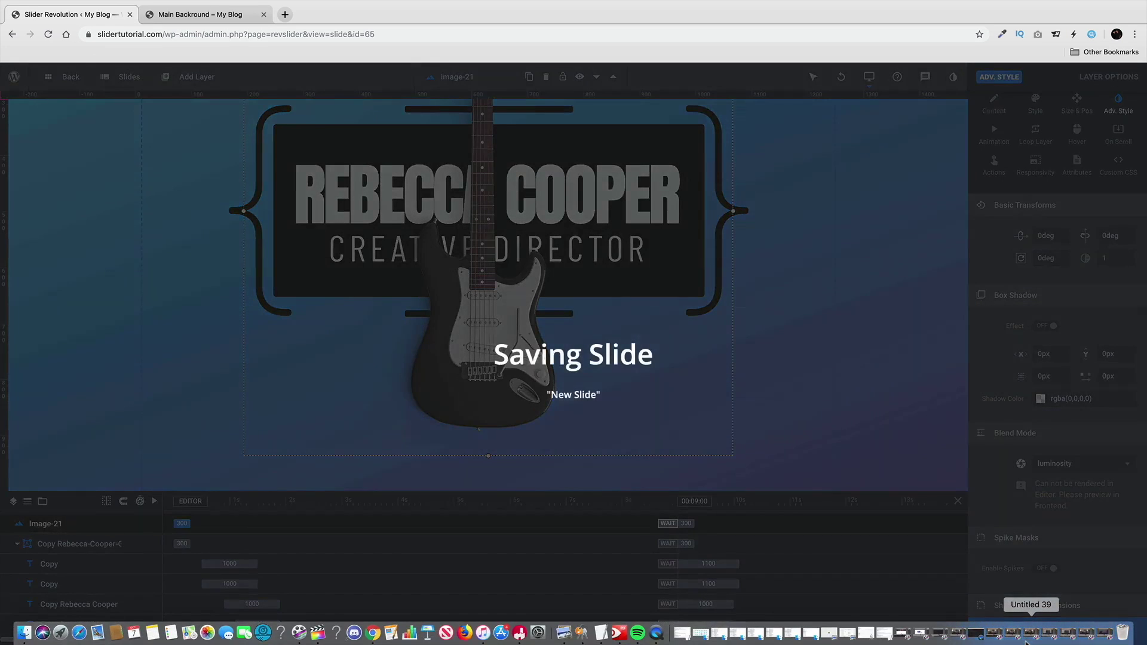
{"action": "left_click", "coordinate": [179, 15]}
{"action": "left_click", "coordinate": [51, 34]}
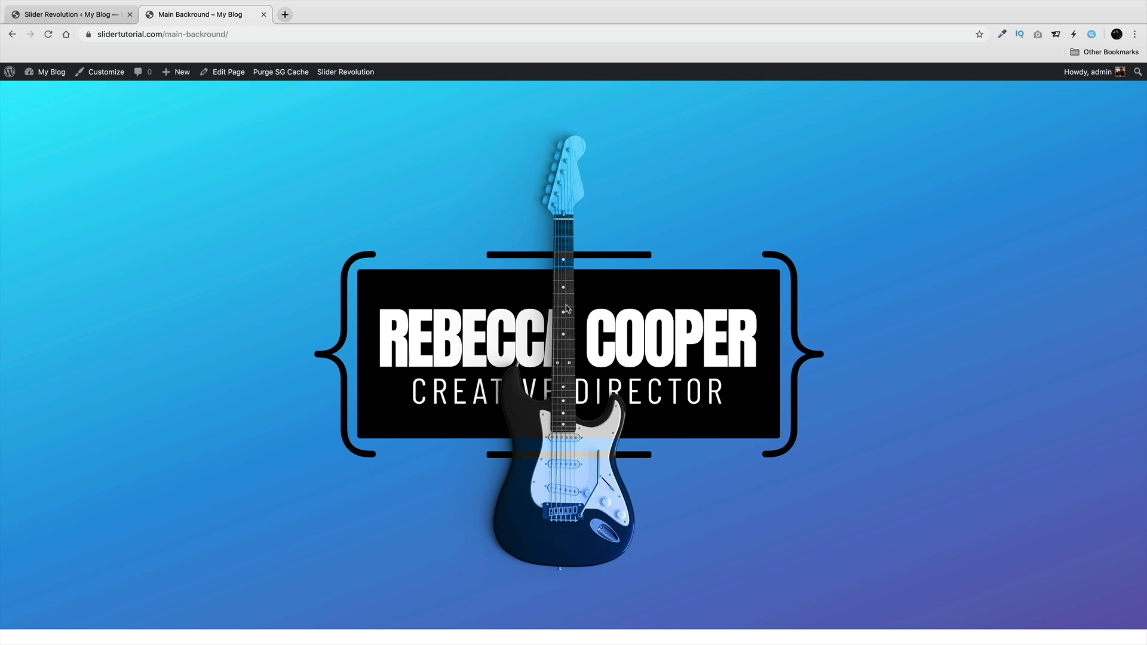
{"action": "left_click", "coordinate": [69, 15]}
Step: Set the guitar image's blend mode to color, save the slide and check it on the reloaded published page
{"action": "left_click", "coordinate": [1070, 464]}
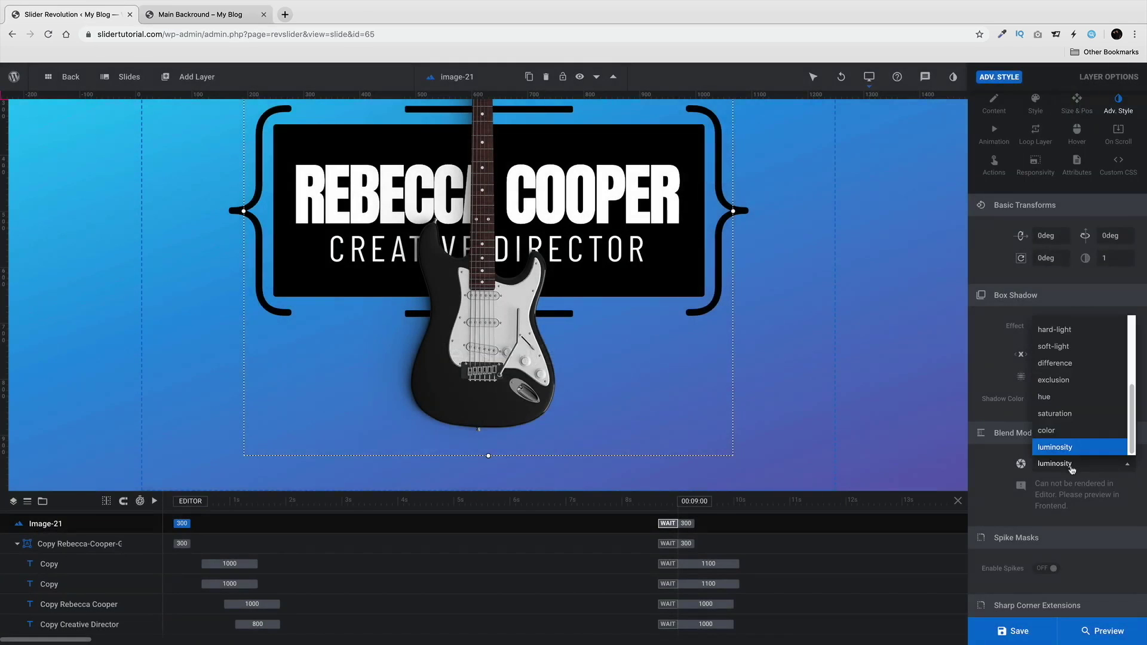
{"action": "left_click", "coordinate": [1063, 431]}
{"action": "left_click", "coordinate": [1015, 631]}
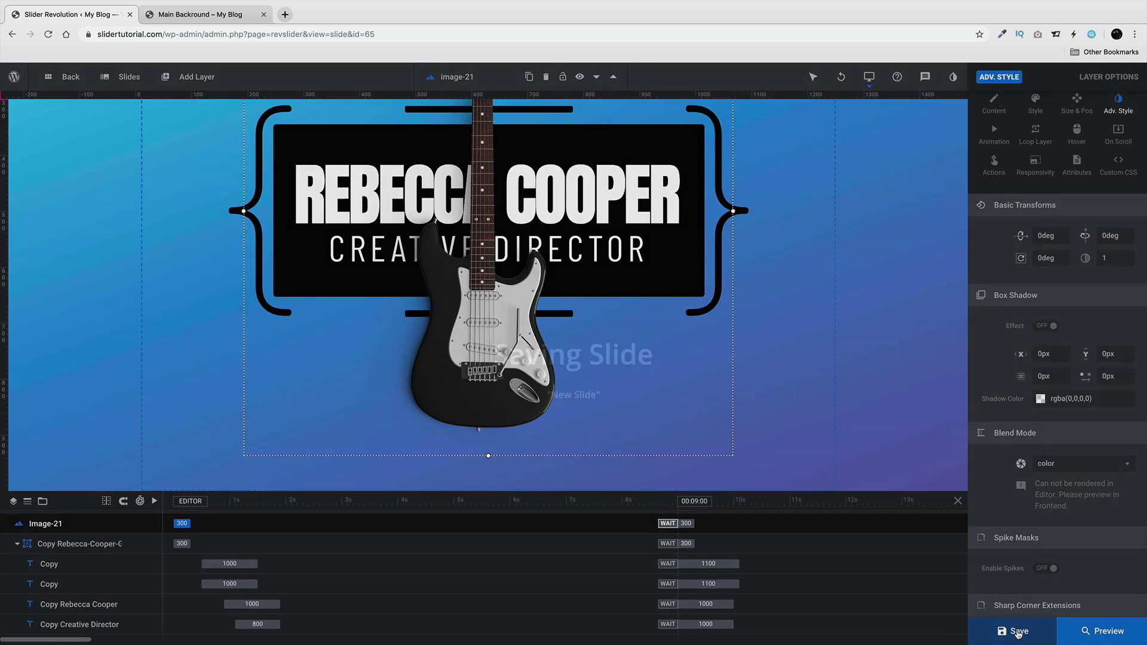
{"action": "left_click", "coordinate": [198, 14]}
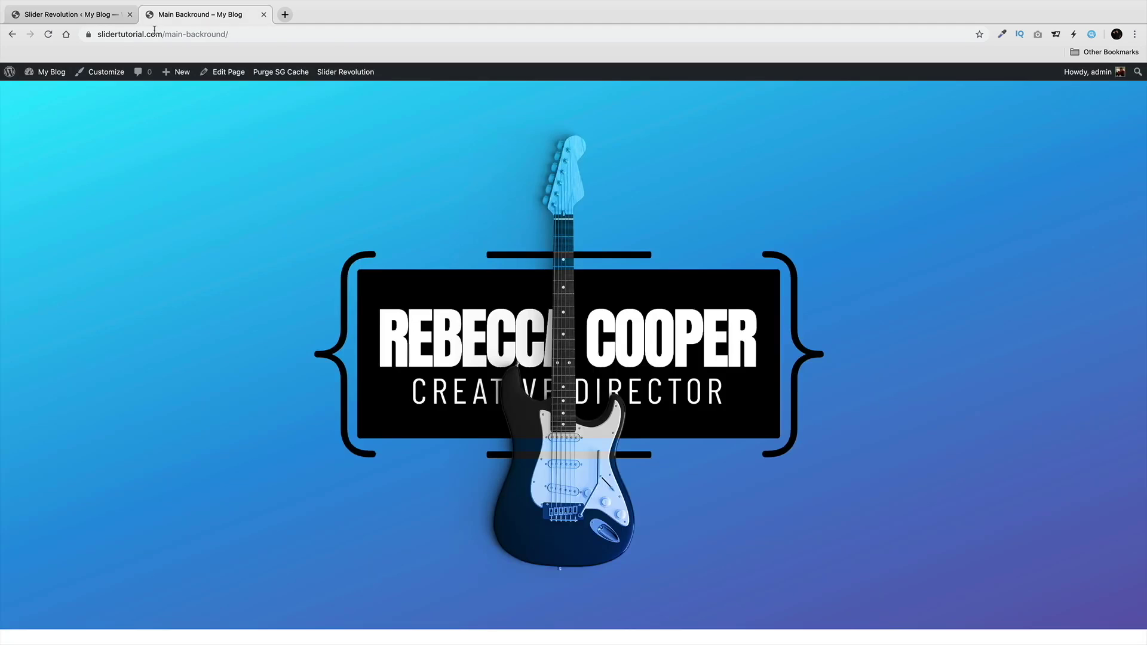
{"action": "left_click", "coordinate": [49, 34]}
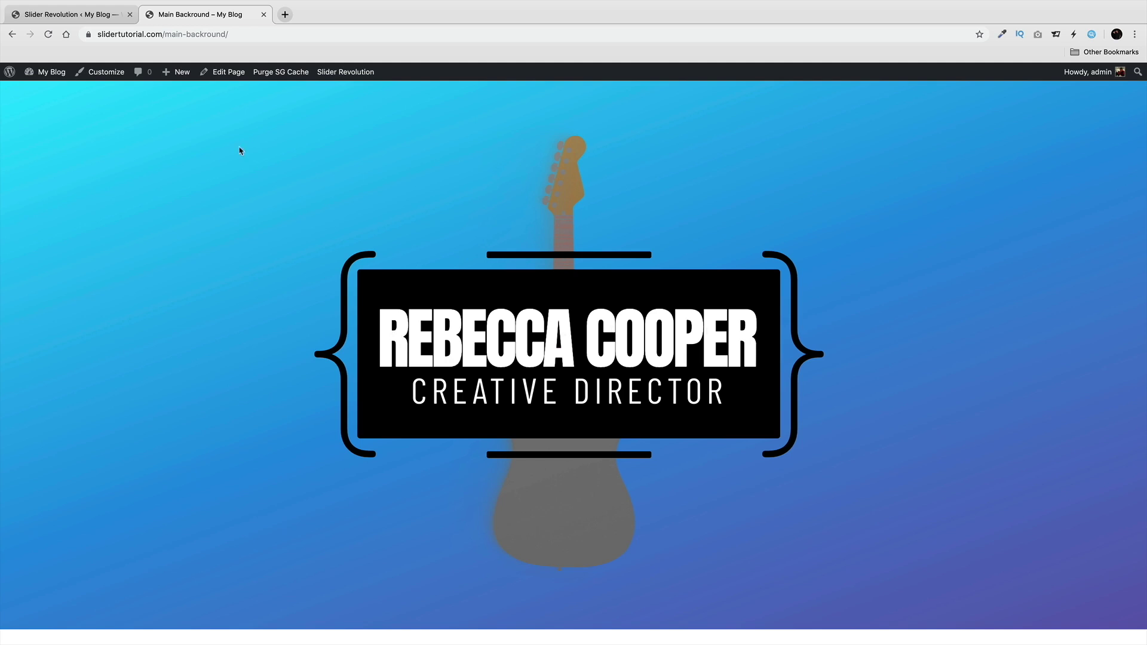
{"action": "left_click", "coordinate": [79, 14]}
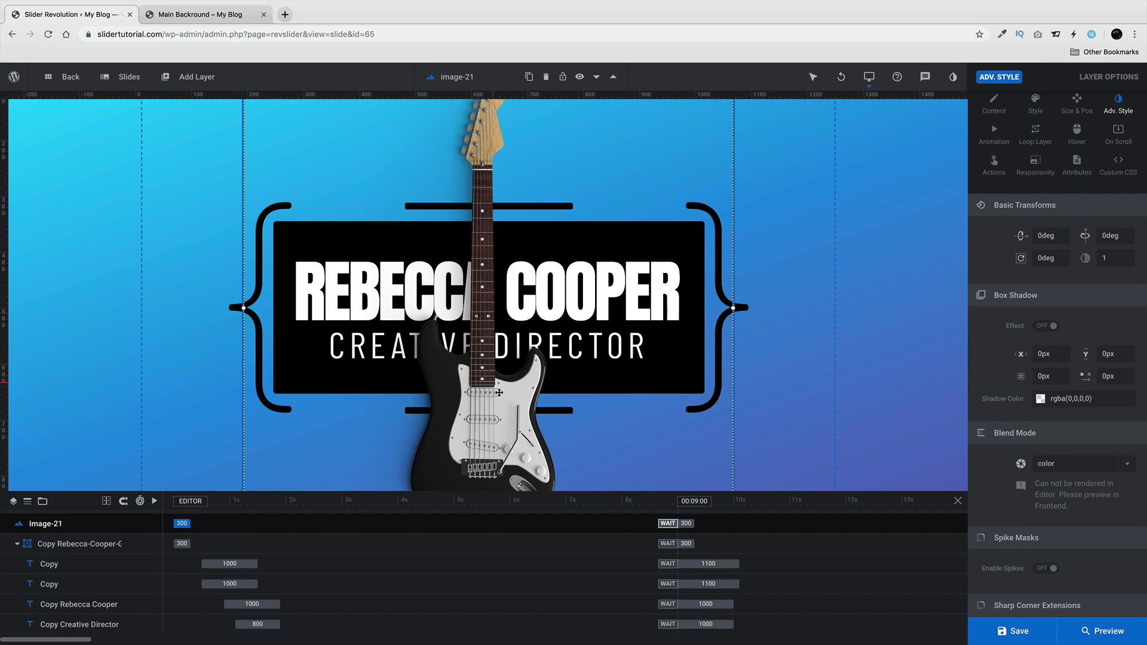
Step: Delete the guitar image layer from the slide
{"action": "left_click_drag", "start_coordinate": [503, 406], "coordinate": [472, 406]}
{"action": "mouse_move", "coordinate": [197, 77]}
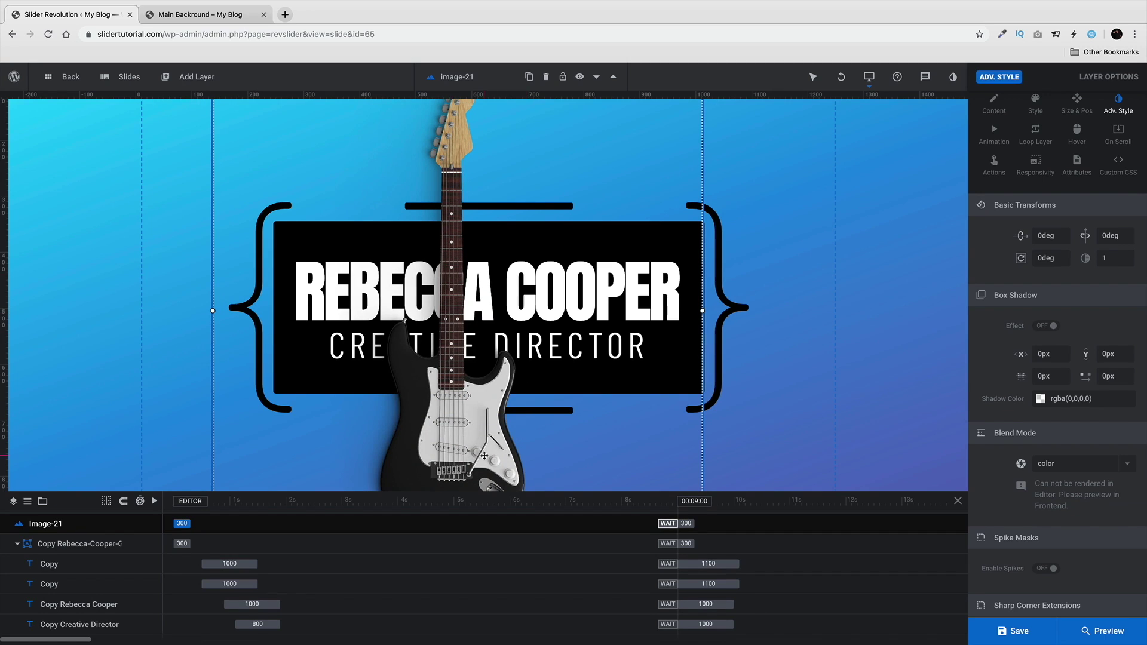
{"action": "key", "text": "Delete"}
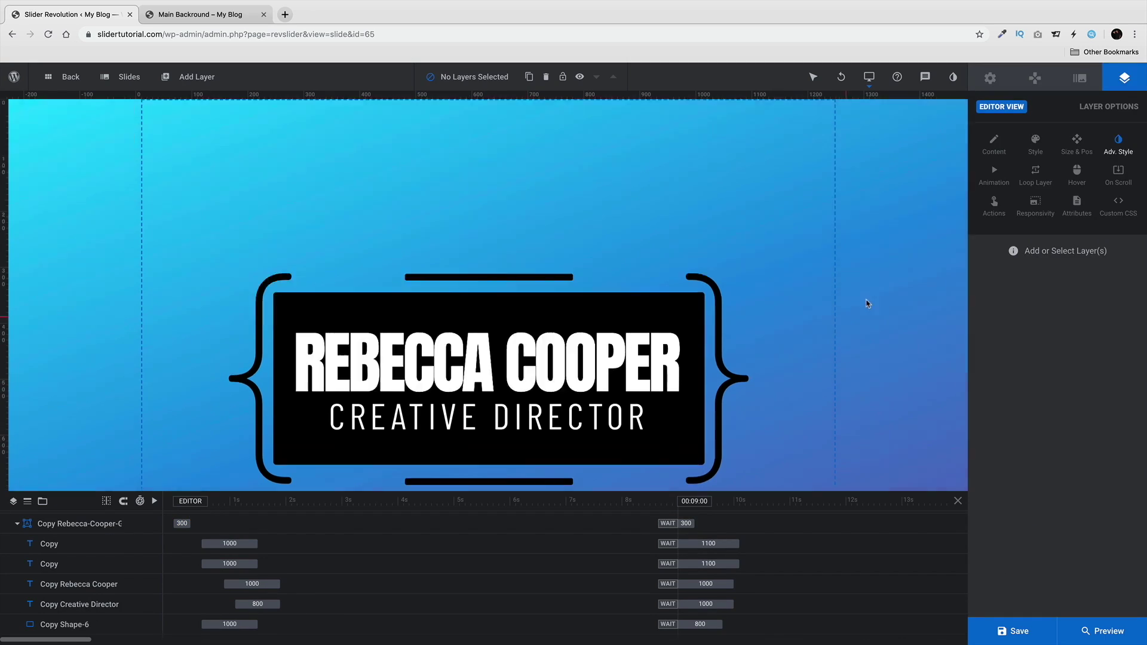
Step: Change the slide background's source type to Image
{"action": "left_click", "coordinate": [1027, 81]}
{"action": "left_click", "coordinate": [991, 79]}
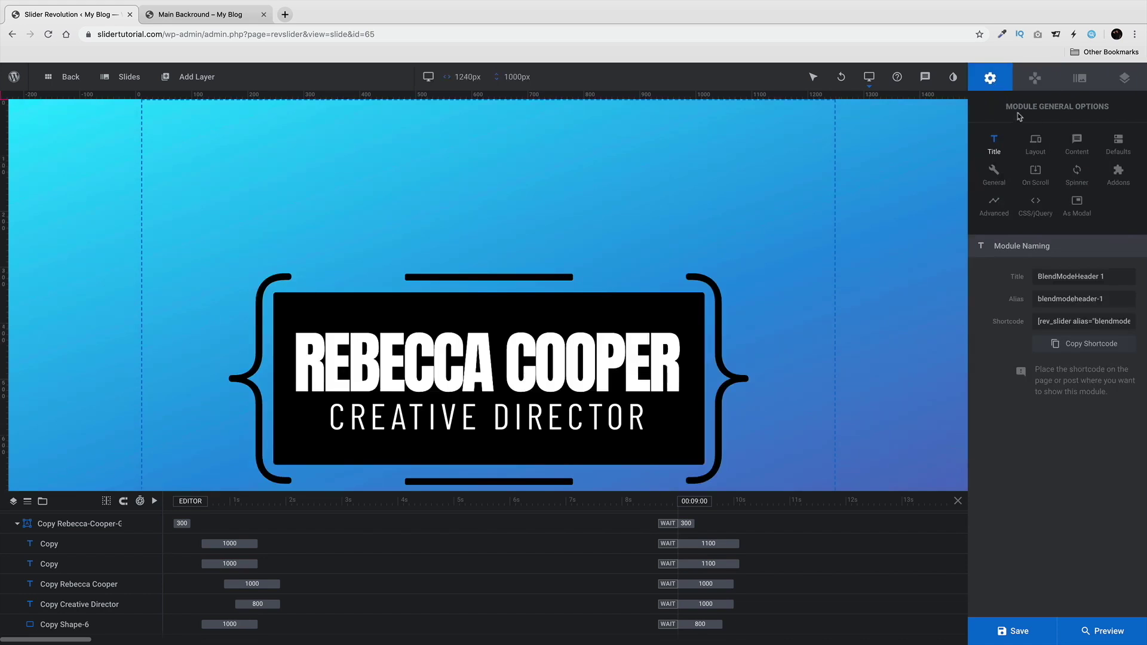
{"action": "left_click", "coordinate": [1078, 80]}
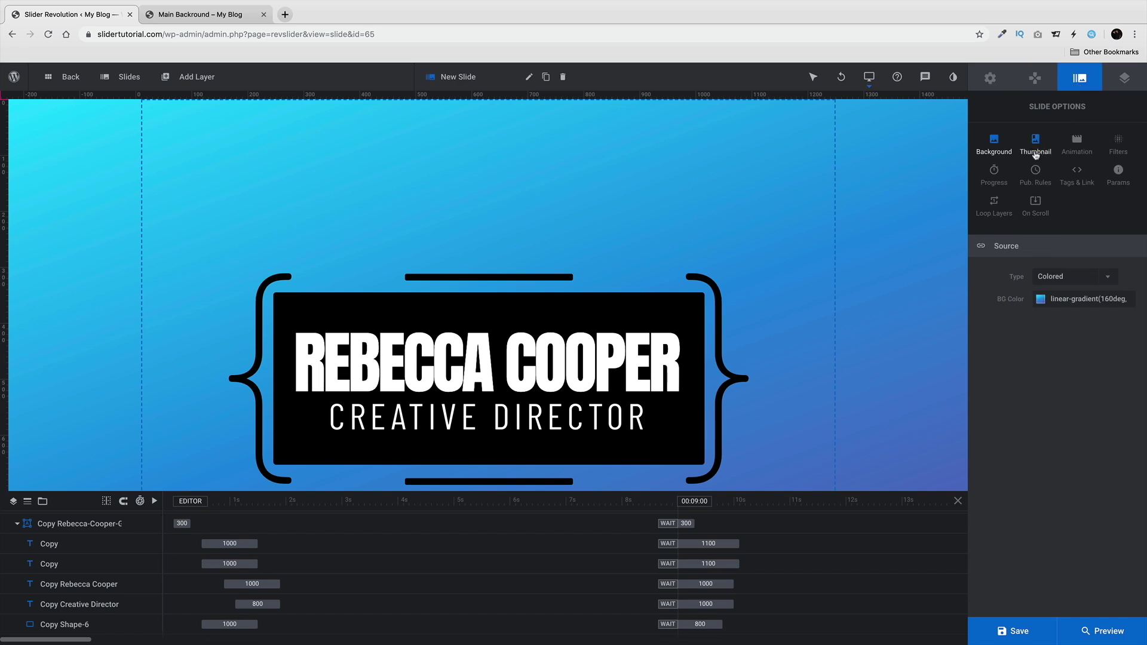
{"action": "left_click", "coordinate": [1072, 276]}
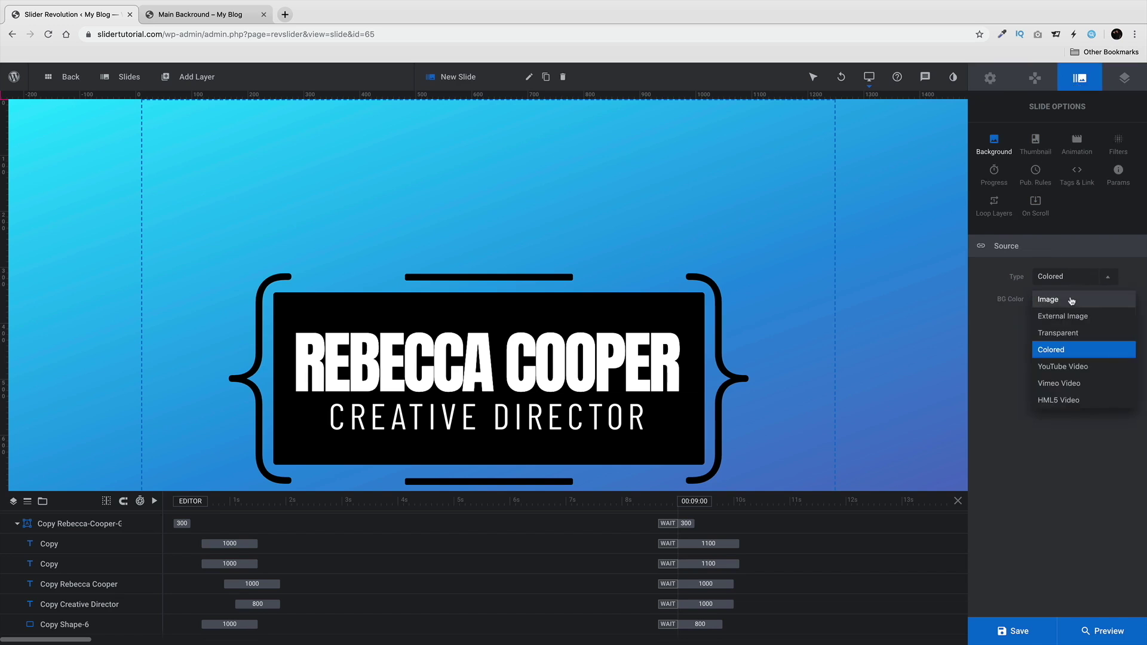
{"action": "left_click", "coordinate": [1072, 300]}
Step: Insert the sunset beach photo from the Media Library as the slide background and apply the Nashville filter to it
{"action": "left_click", "coordinate": [1096, 308]}
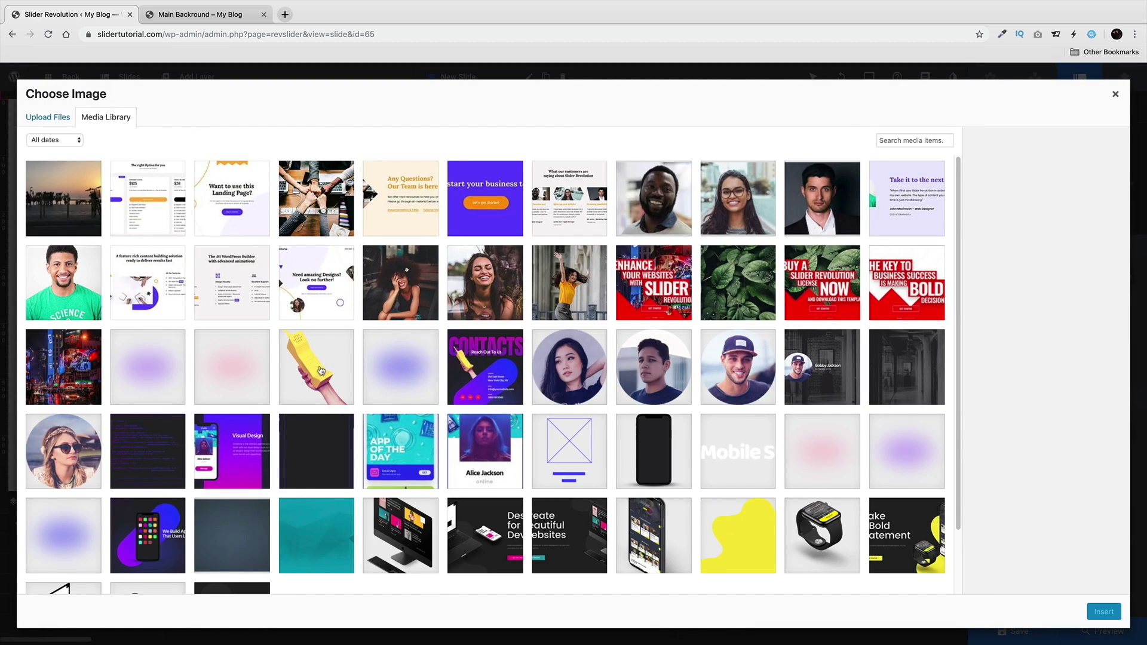
{"action": "scroll", "coordinate": [321, 373], "scroll_direction": "down", "scroll_amount": 3}
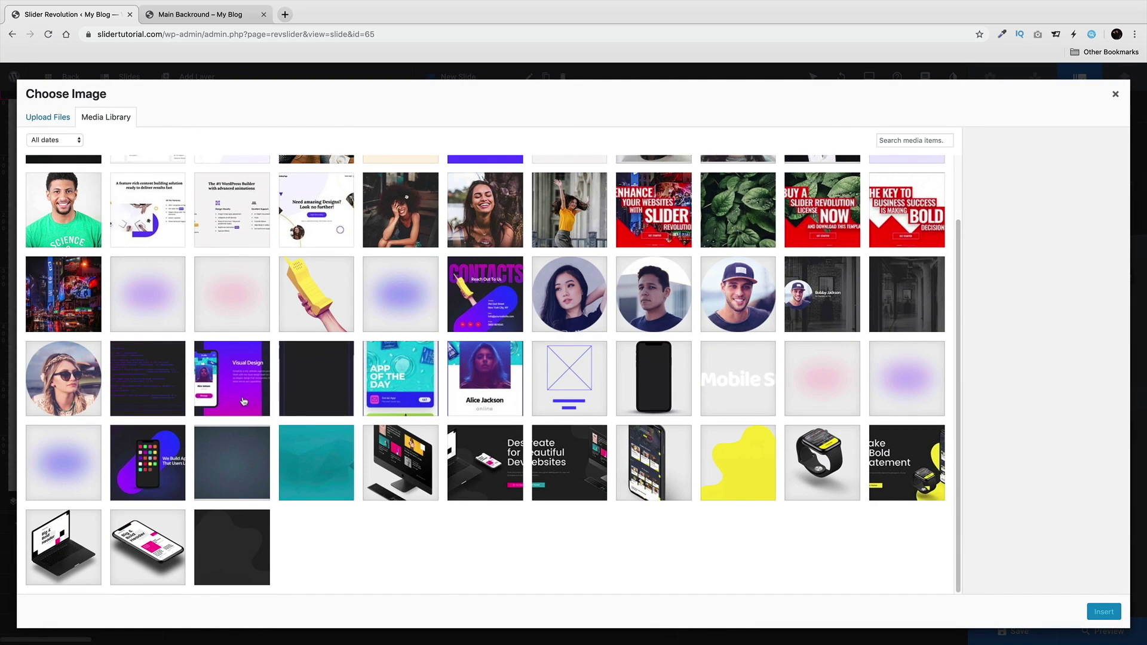
{"action": "scroll", "coordinate": [244, 401], "scroll_direction": "up", "scroll_amount": 3}
{"action": "left_click", "coordinate": [56, 360]}
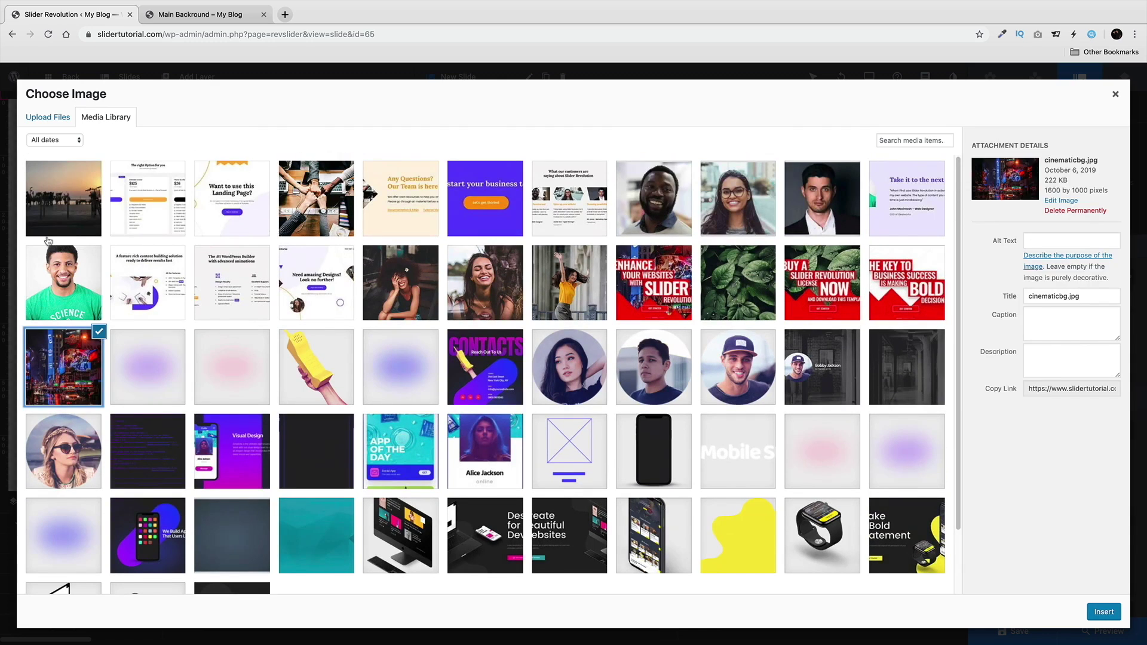
{"action": "left_click", "coordinate": [49, 209]}
{"action": "left_click", "coordinate": [1111, 619]}
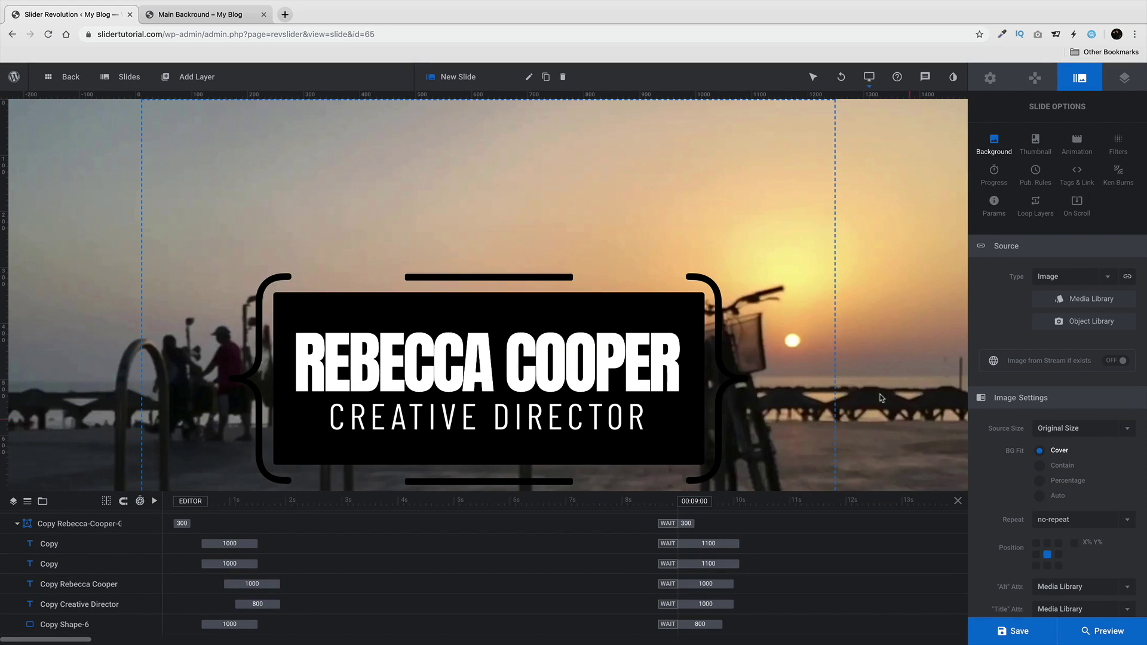
{"action": "left_click", "coordinate": [1116, 147]}
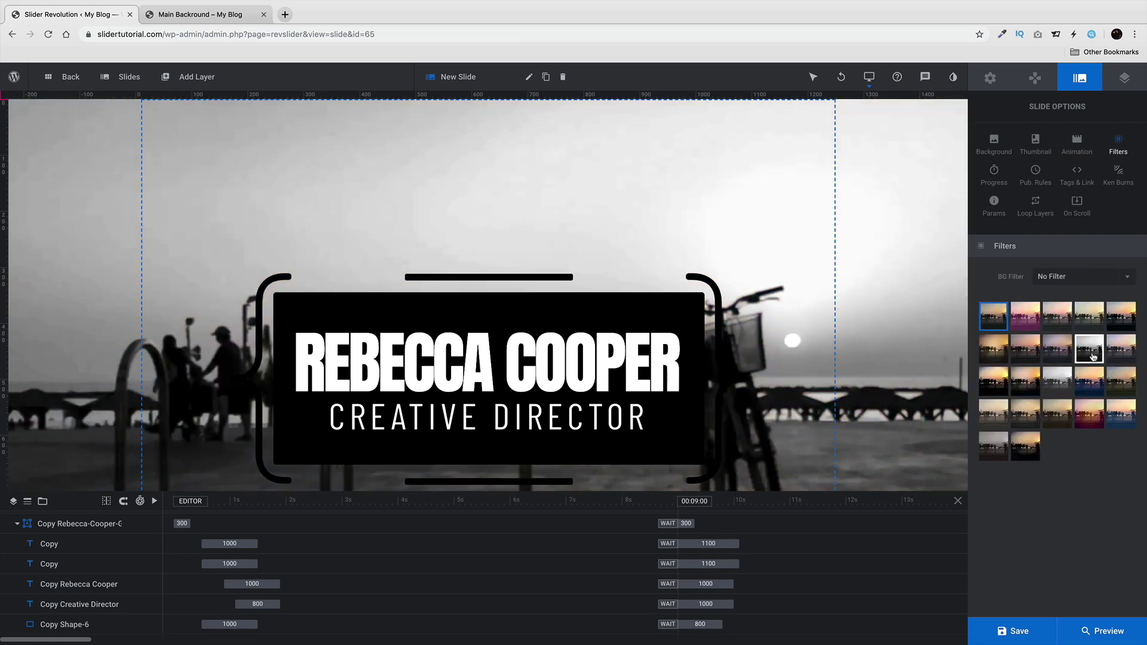
{"action": "left_click", "coordinate": [1088, 380]}
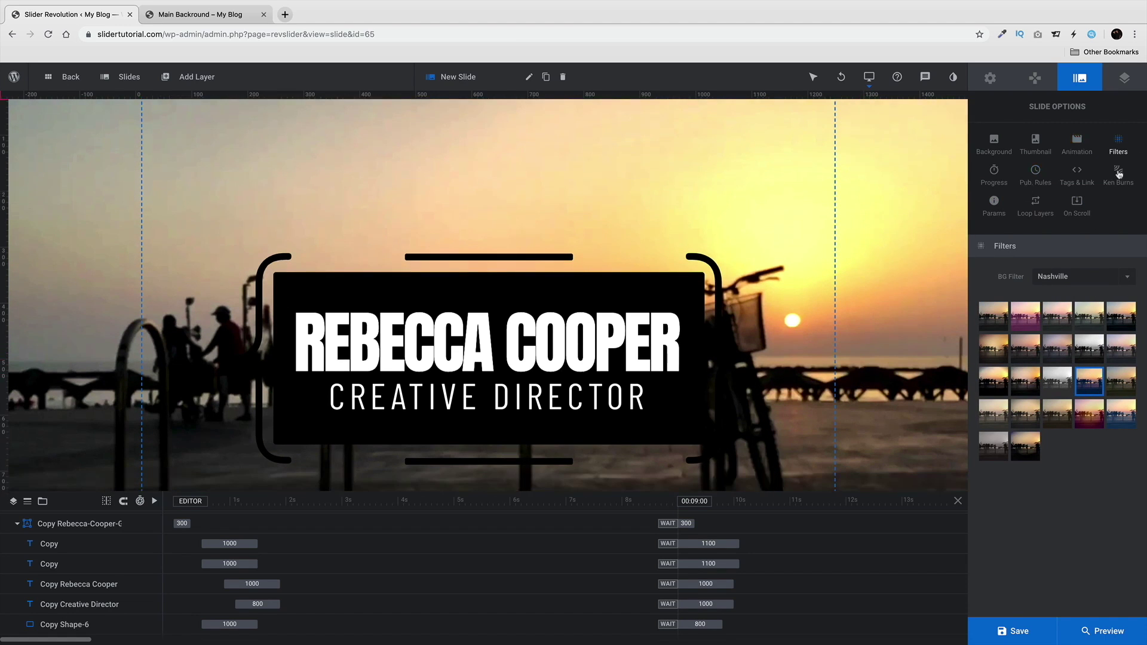
Step: Set the blend mode of the name and job title layer group to screen and save the slide
{"action": "left_click", "coordinate": [689, 312]}
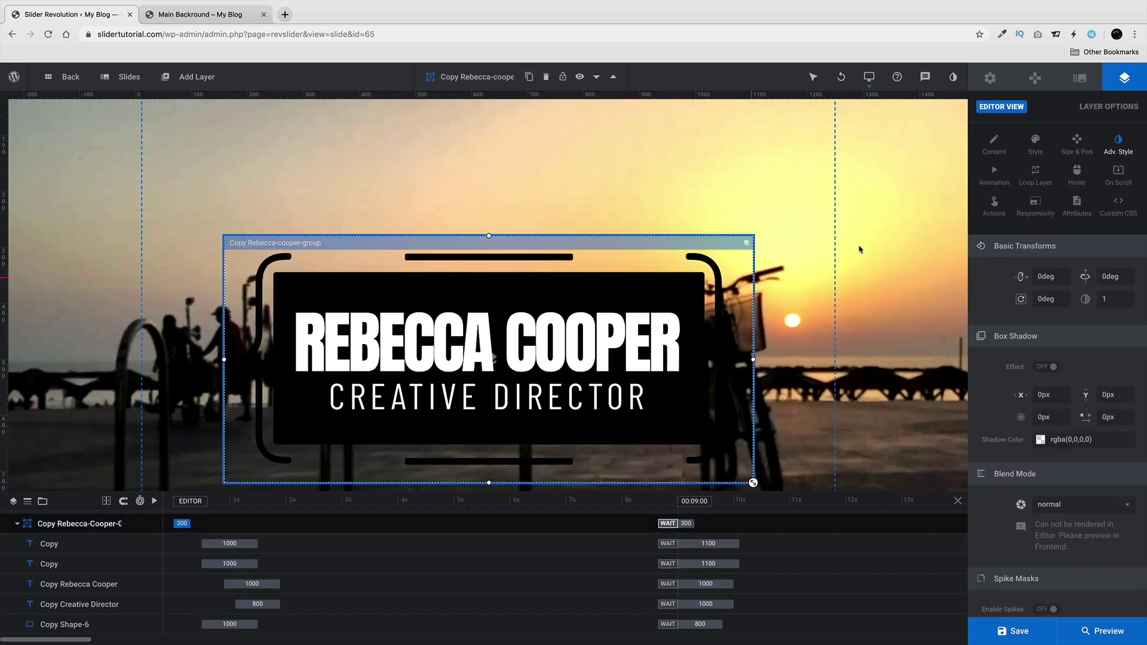
{"action": "scroll", "coordinate": [994, 413], "scroll_direction": "down", "scroll_amount": 2}
{"action": "left_click", "coordinate": [1067, 408]}
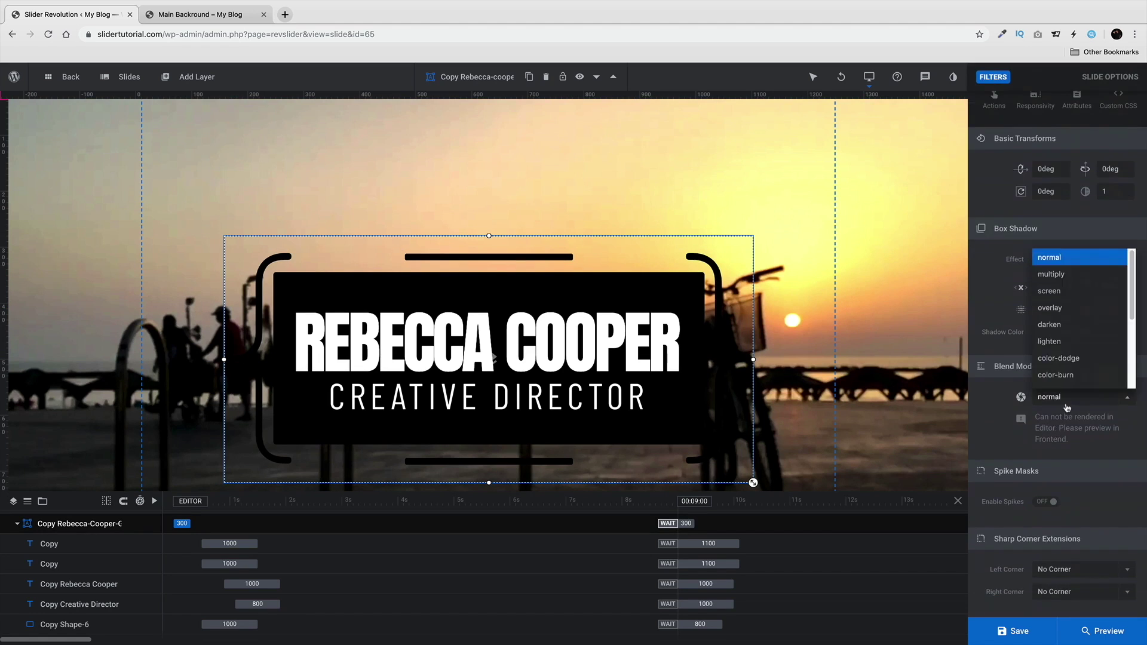
{"action": "scroll", "coordinate": [1075, 345], "scroll_direction": "down", "scroll_amount": 2}
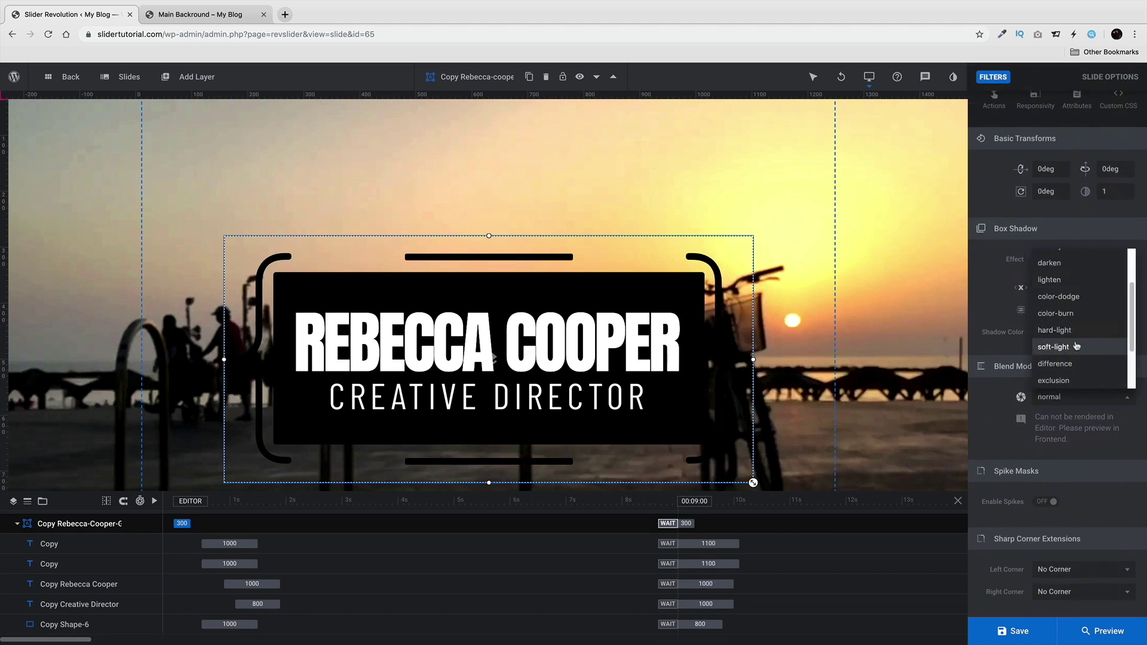
{"action": "scroll", "coordinate": [1076, 346], "scroll_direction": "up", "scroll_amount": 2}
{"action": "left_click", "coordinate": [1078, 291]}
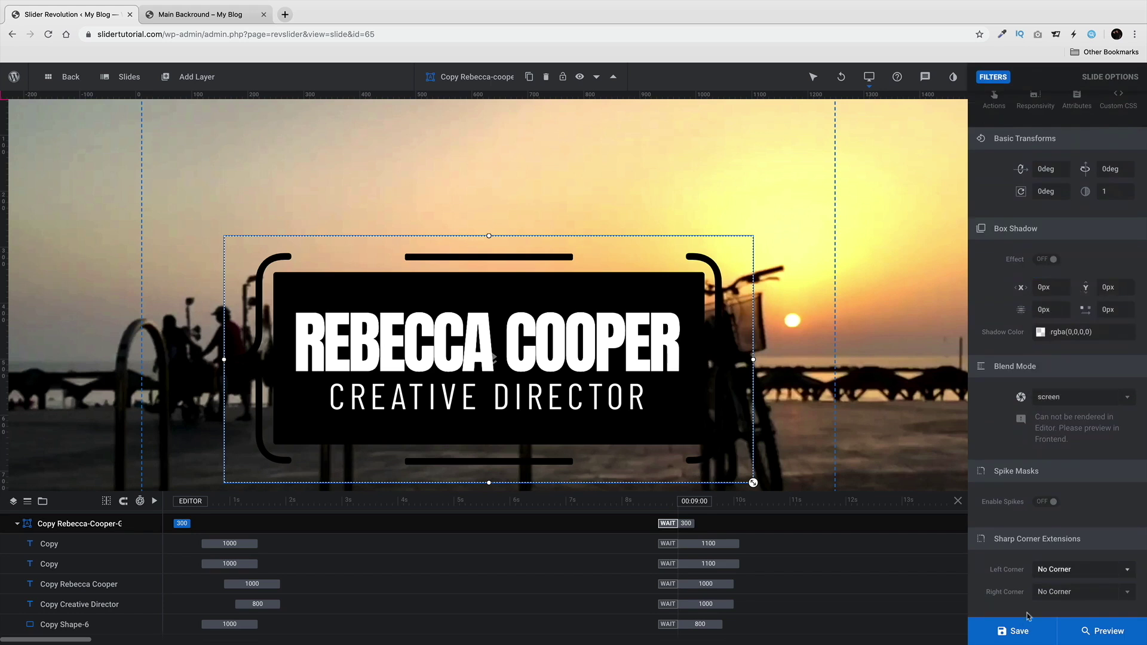
{"action": "left_click", "coordinate": [1023, 632]}
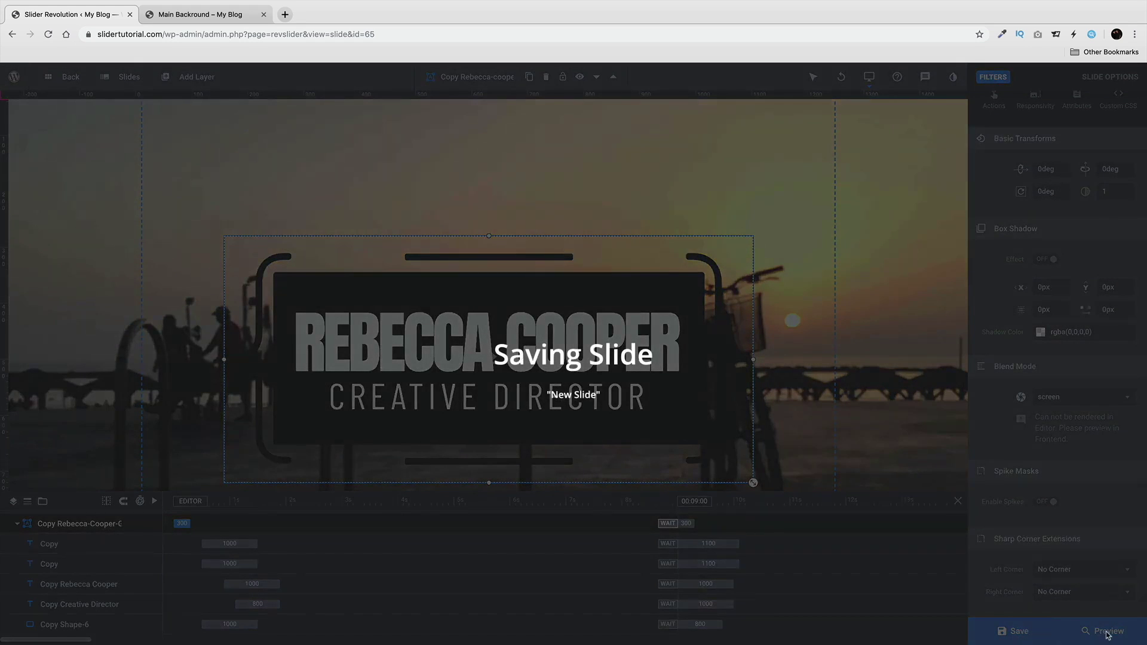
Step: Reload the published Main Backround page to examine how the screen blend mode renders
{"action": "left_click", "coordinate": [200, 15]}
{"action": "left_click", "coordinate": [49, 34]}
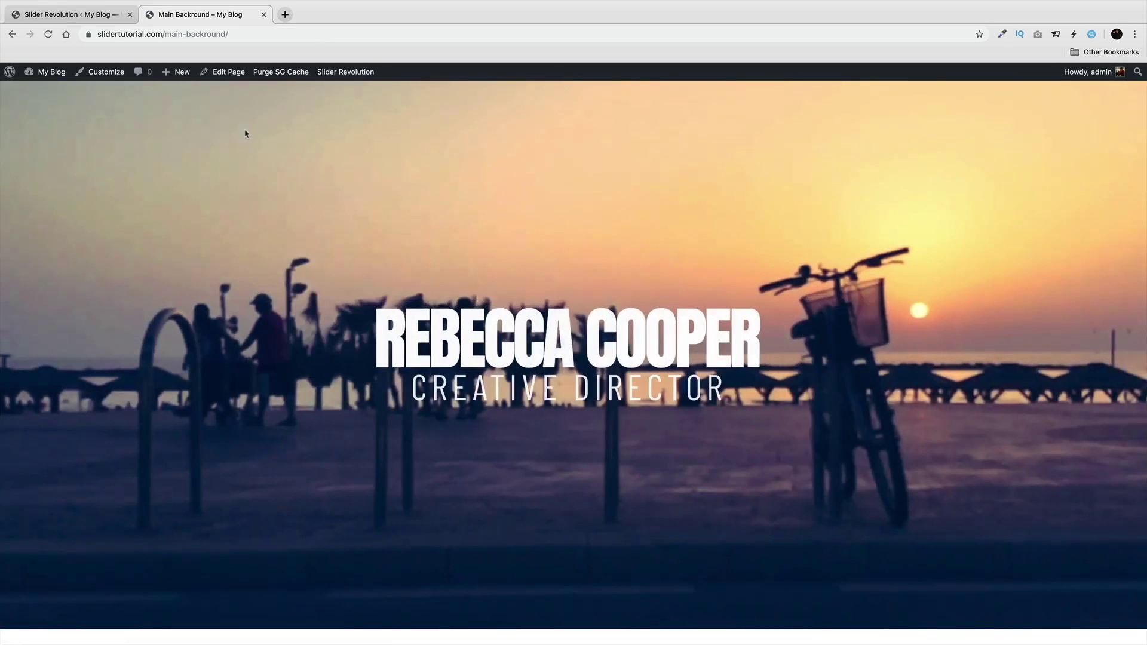
Step: Set the name and job title group's blend mode to overlay, save the slide and reload the published page
{"action": "left_click", "coordinate": [88, 14]}
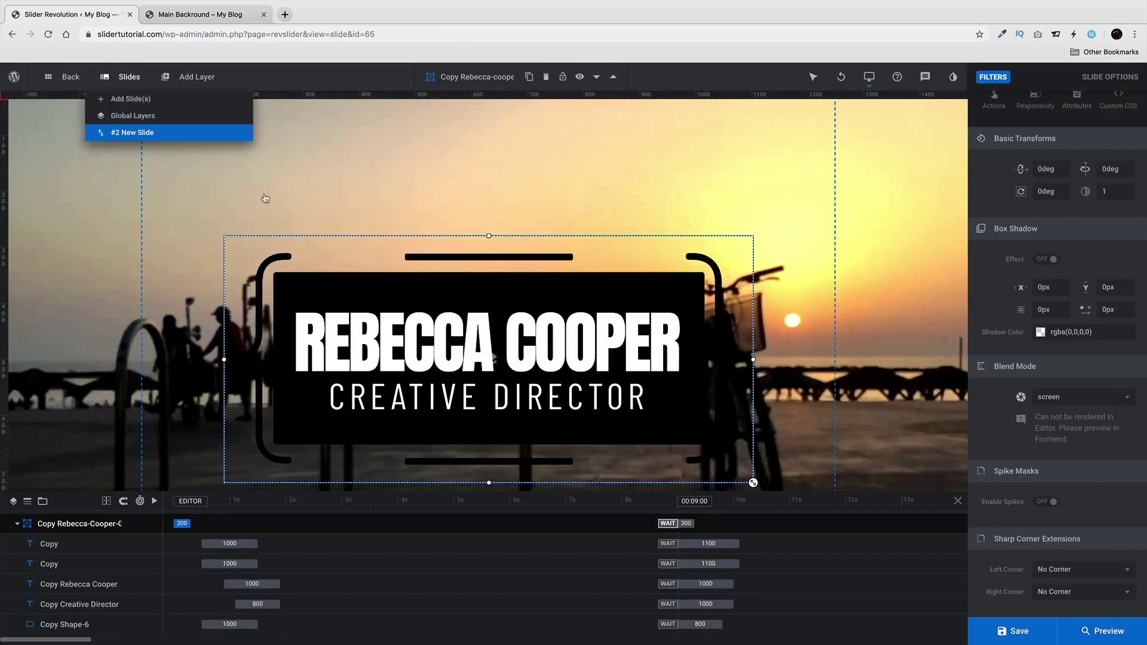
{"action": "left_click", "coordinate": [1110, 404]}
{"action": "left_click", "coordinate": [1085, 310]}
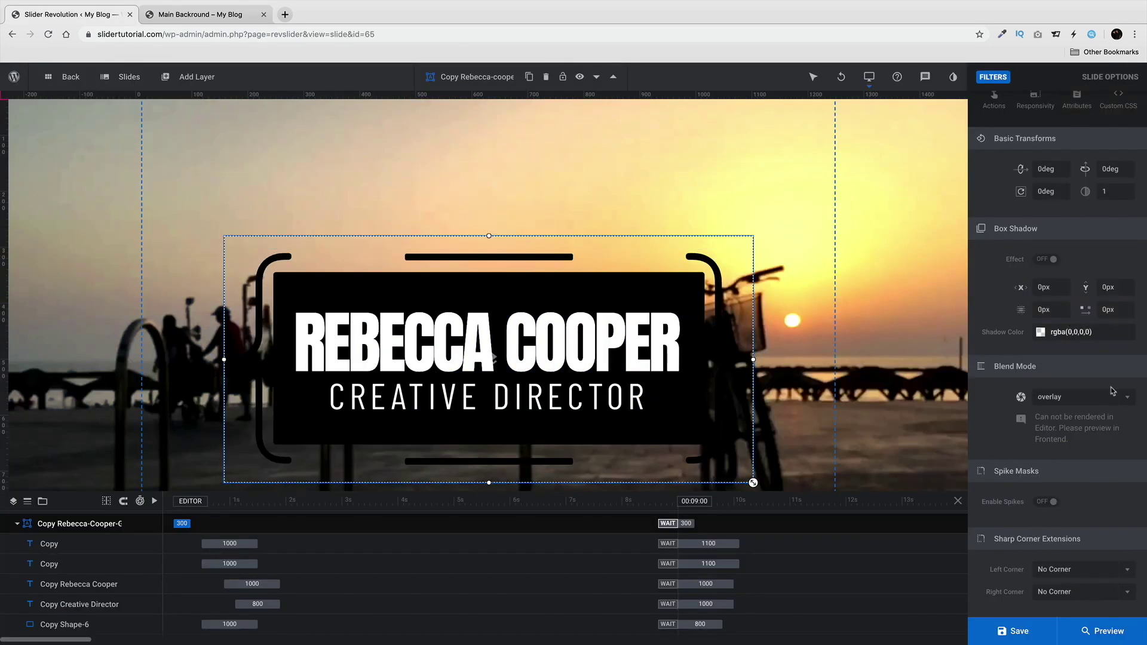
{"action": "left_click", "coordinate": [1043, 637]}
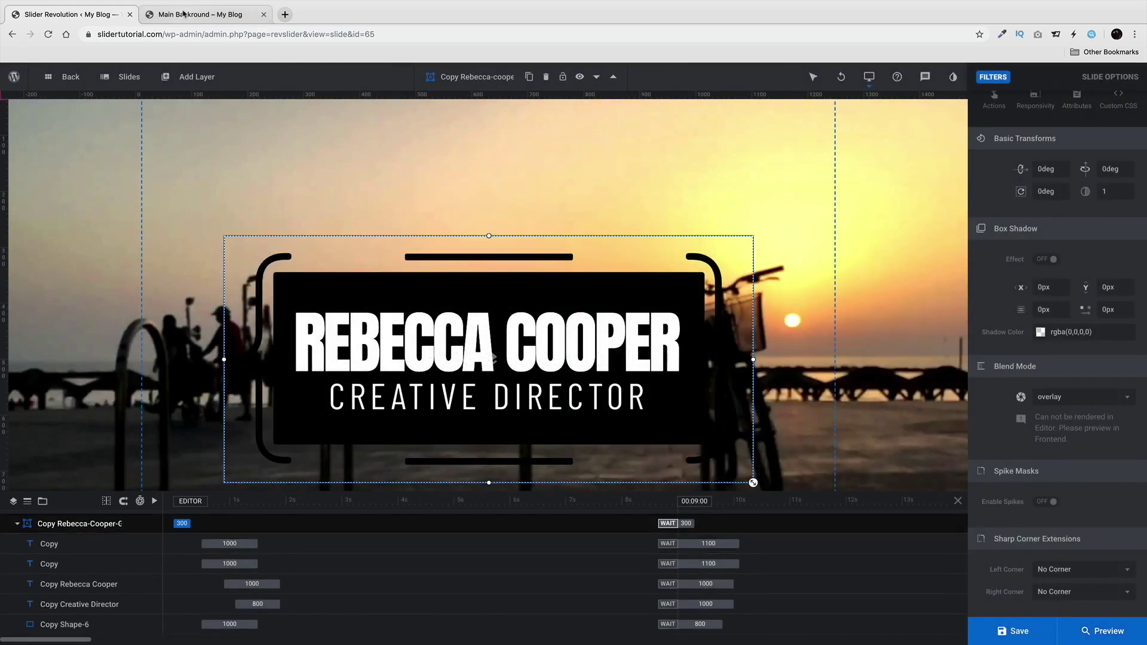
{"action": "left_click", "coordinate": [197, 14]}
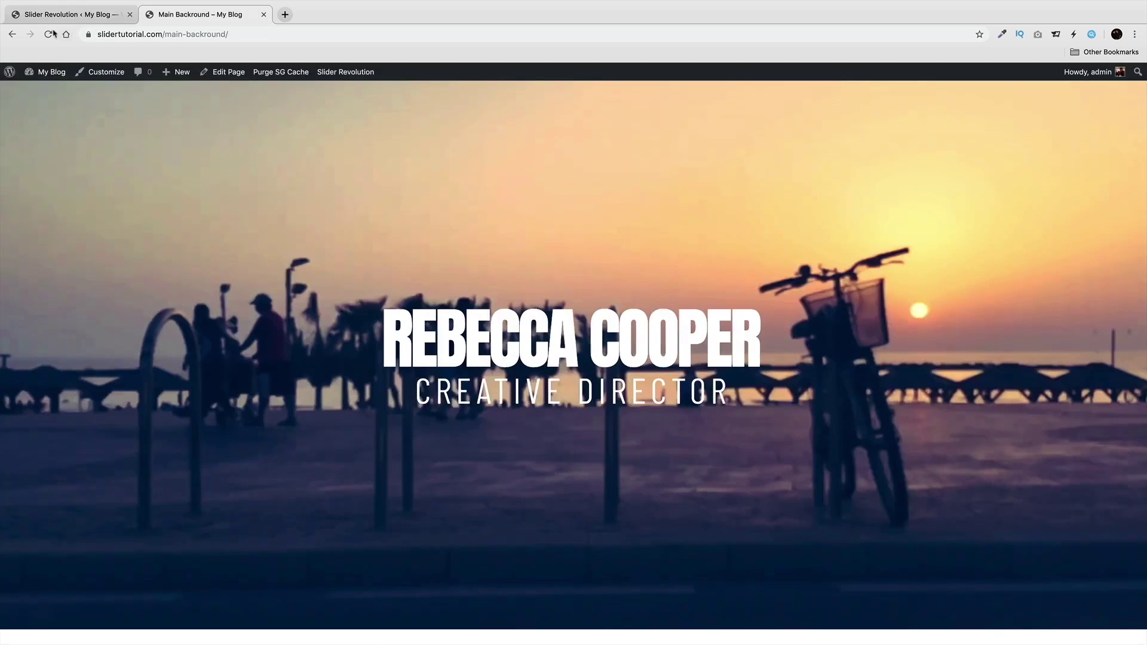
{"action": "left_click", "coordinate": [50, 34]}
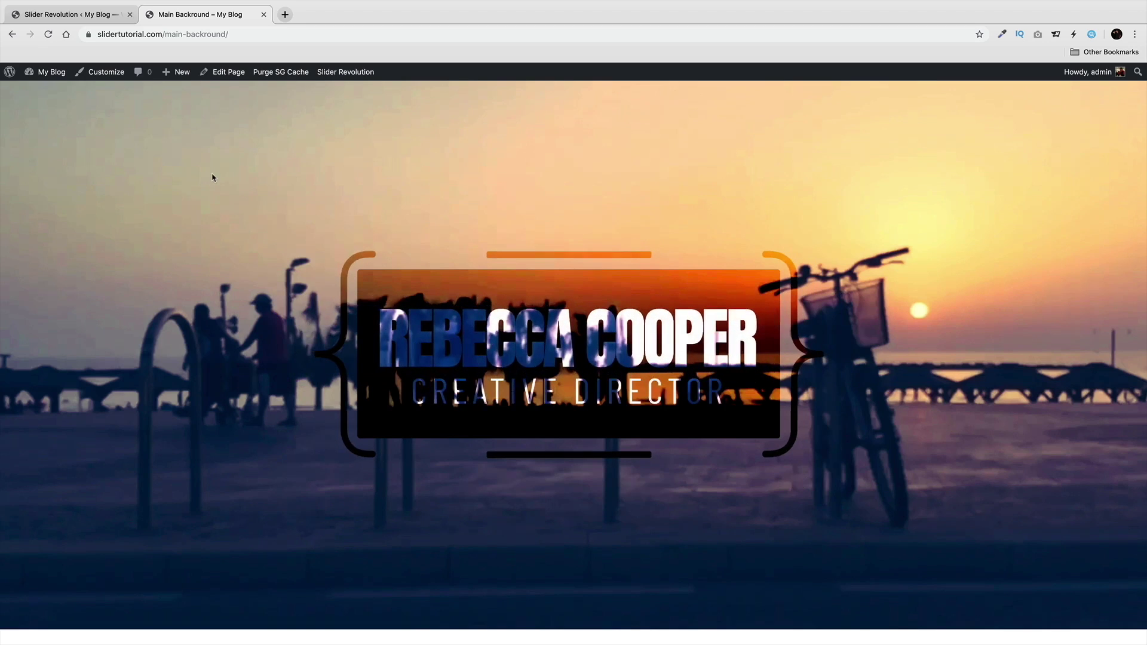
Step: Set the name and job title group's blend mode to multiply, save the slide and reload the published page
{"action": "left_click", "coordinate": [45, 17]}
{"action": "left_click", "coordinate": [1053, 398]}
{"action": "left_click", "coordinate": [1051, 274]}
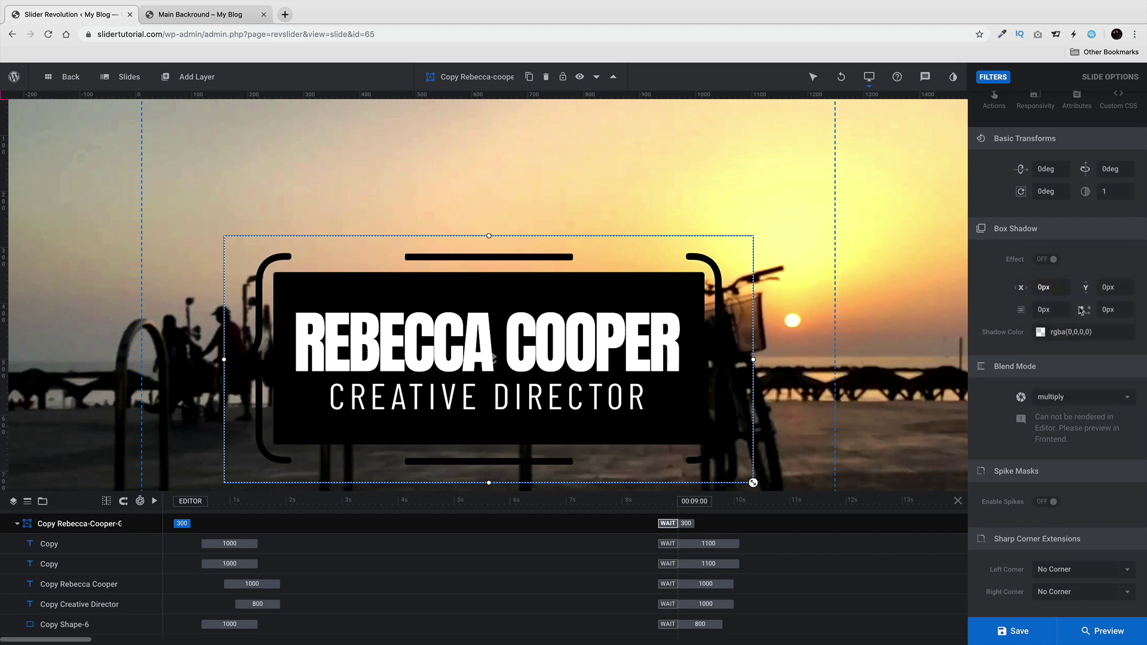
{"action": "left_click", "coordinate": [1028, 631]}
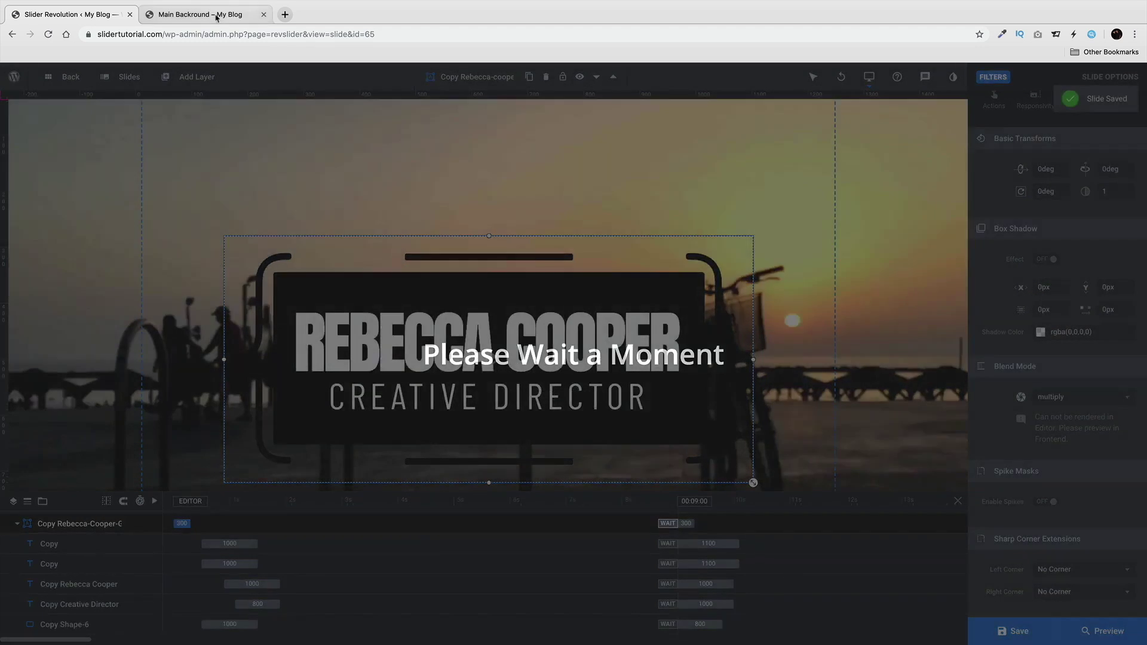
{"action": "left_click", "coordinate": [210, 15]}
{"action": "left_click", "coordinate": [49, 34]}
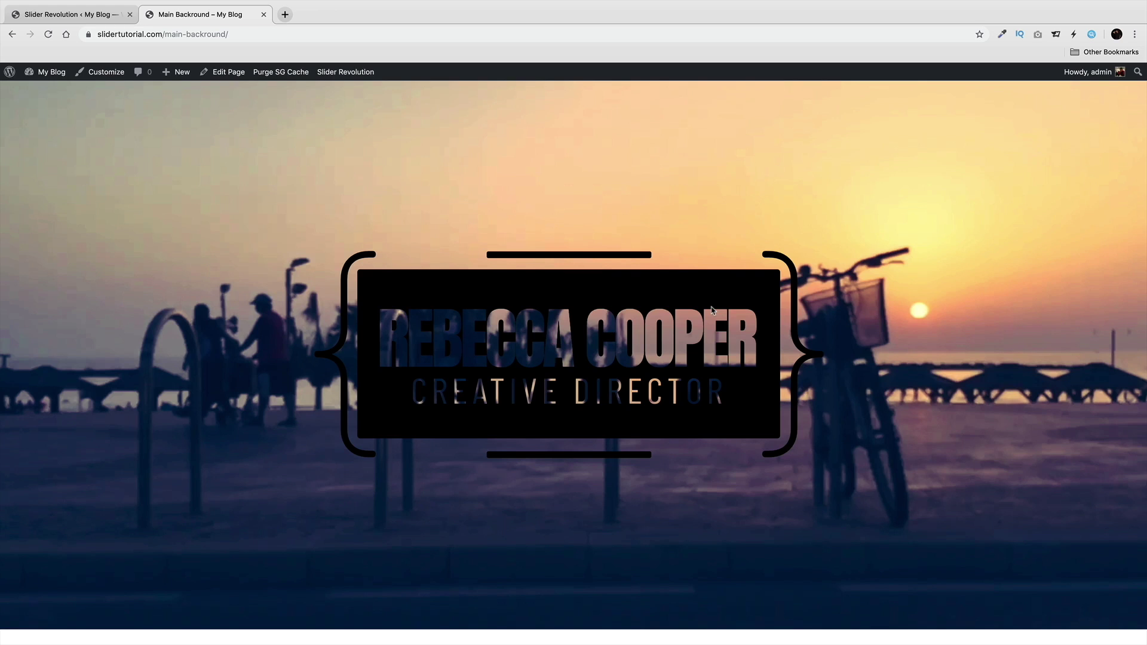
Step: Reload the published page to examine the intro animation of the flexible parallax header
{"action": "key", "text": "super+r"}
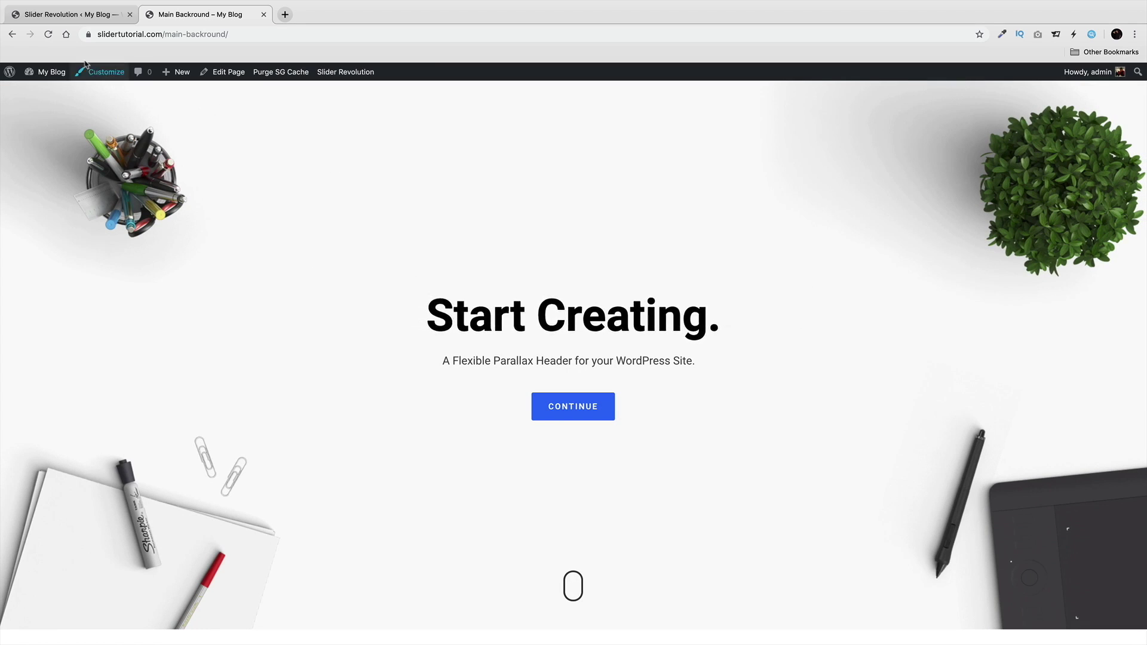
{"action": "left_click", "coordinate": [49, 35]}
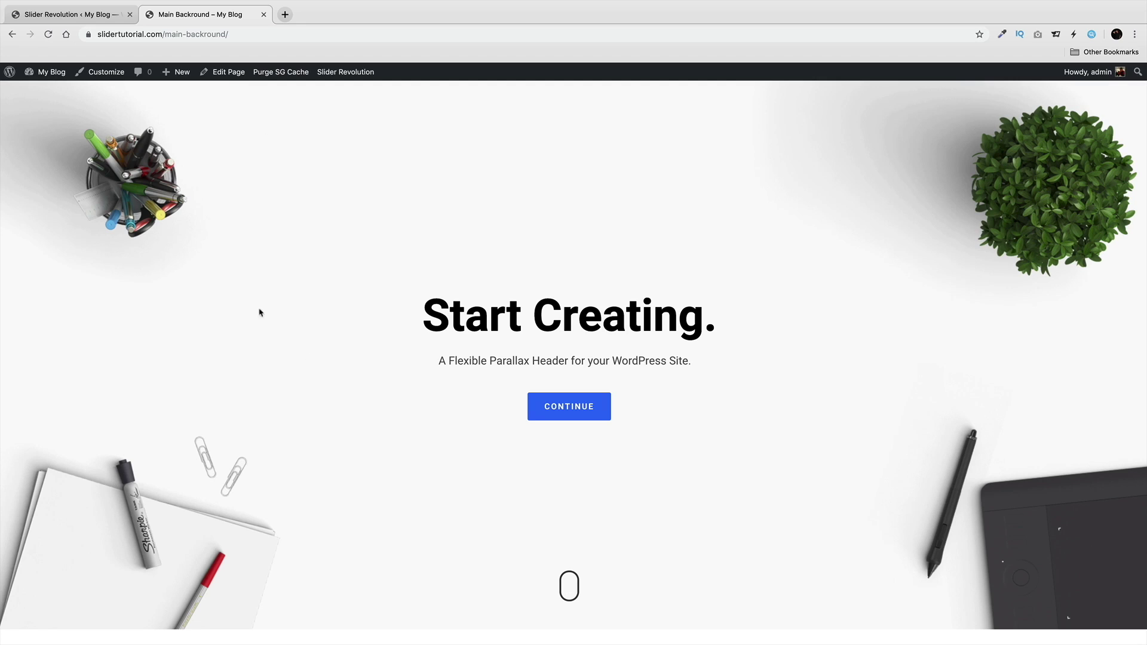
Step: Add the Egg object from the Object Library as an image layer in Inspiration Header and place it above the headline
{"action": "left_click", "coordinate": [96, 18]}
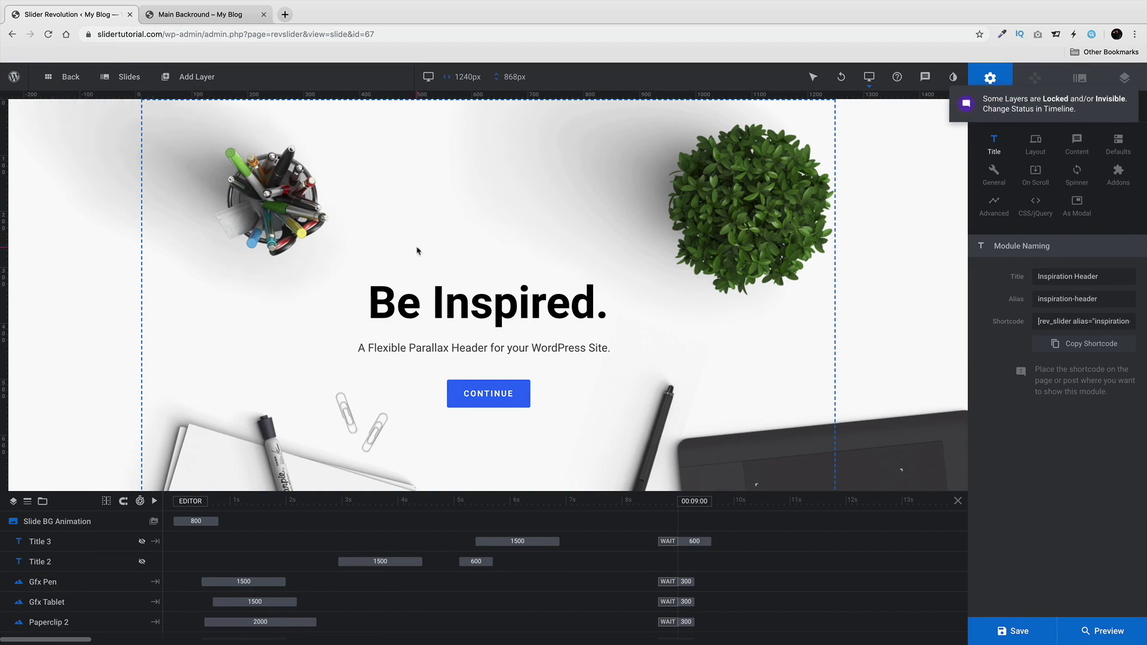
{"action": "left_click", "coordinate": [197, 77]}
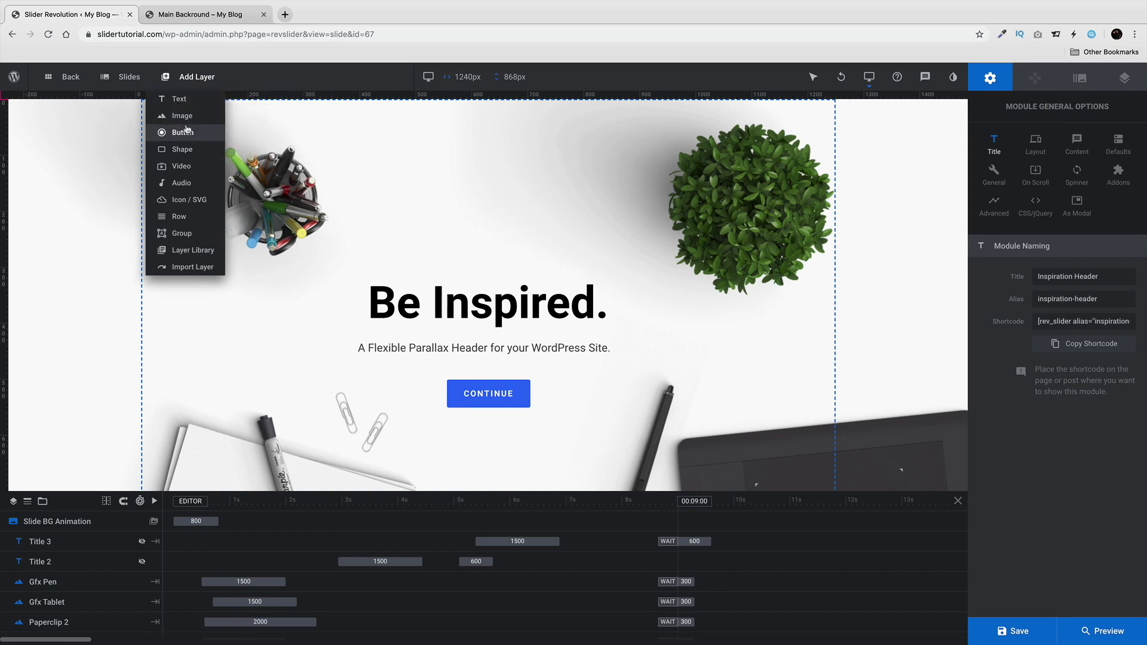
{"action": "mouse_move", "coordinate": [222, 120]}
{"action": "left_click", "coordinate": [259, 132]}
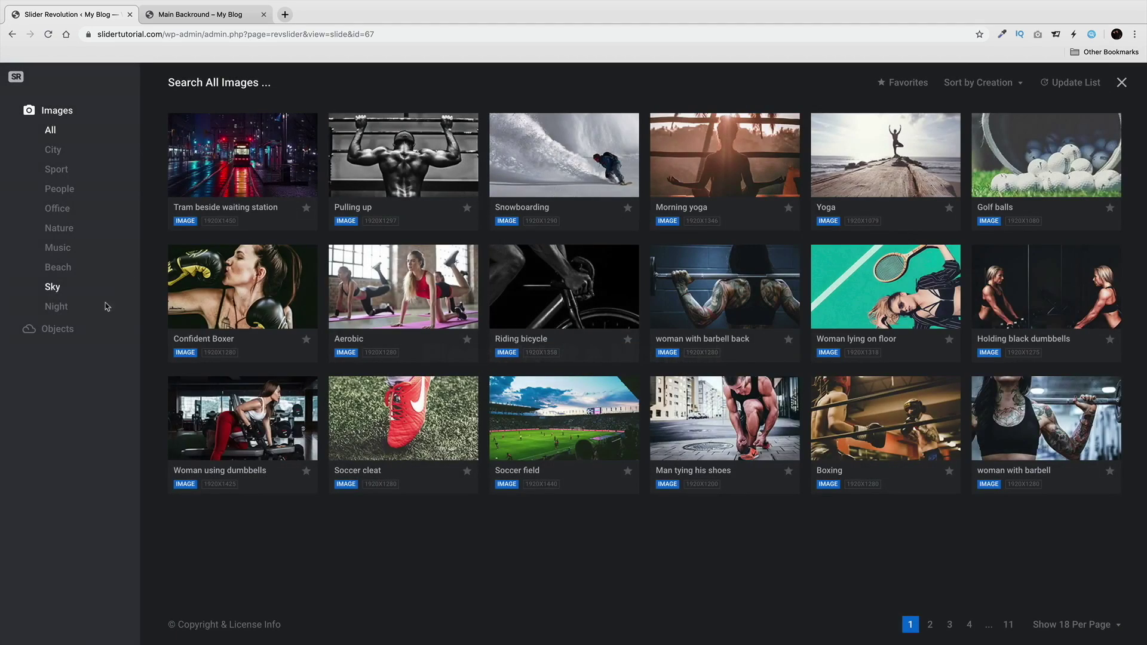
{"action": "left_click", "coordinate": [57, 329]}
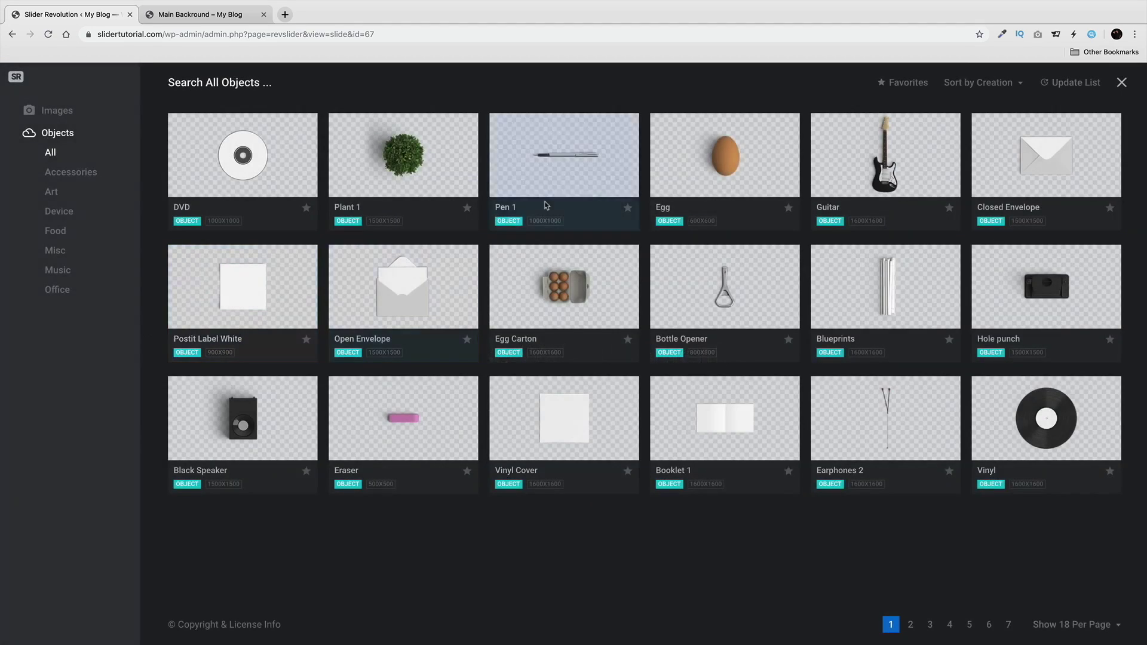
{"action": "mouse_move", "coordinate": [707, 160]}
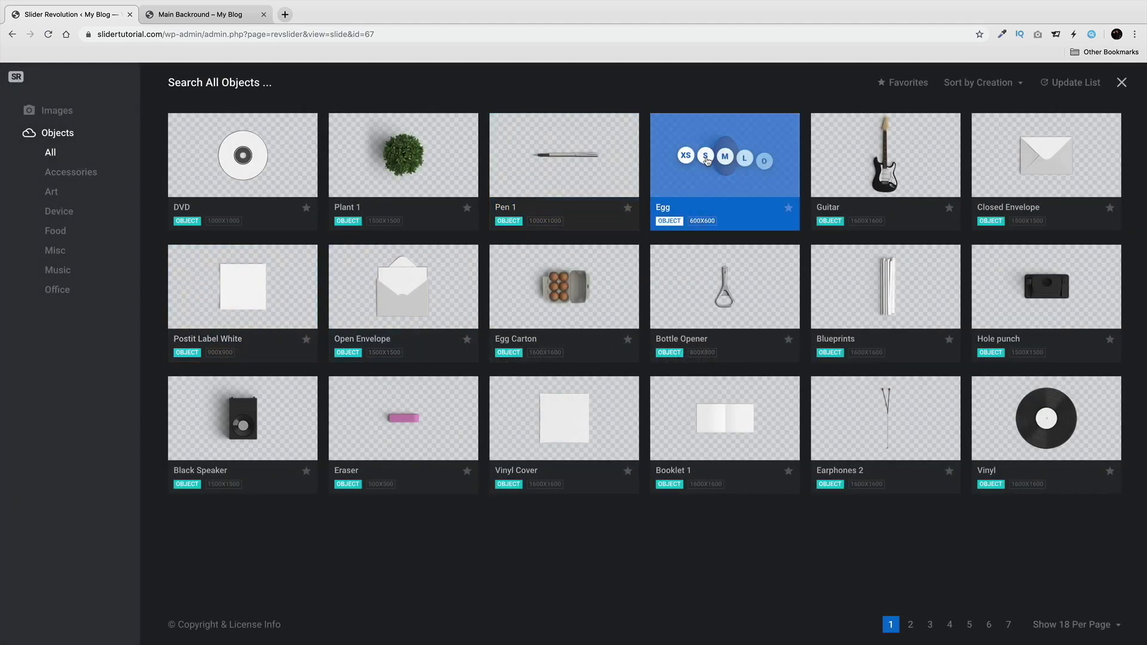
{"action": "left_click", "coordinate": [745, 157]}
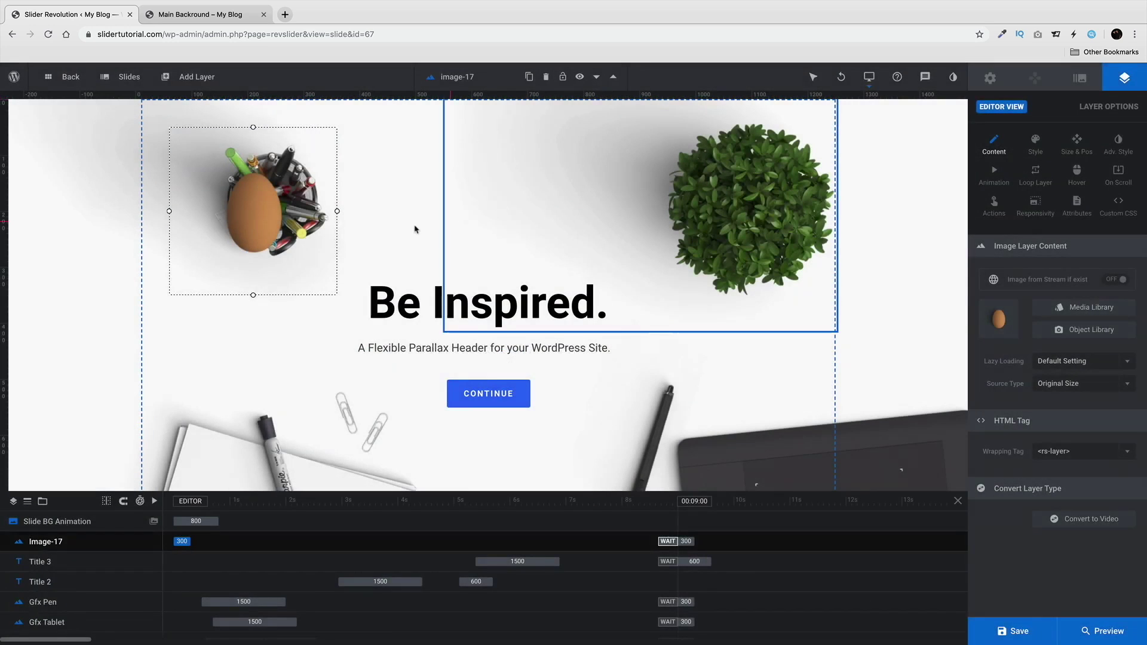
{"action": "left_click_drag", "start_coordinate": [263, 206], "coordinate": [487, 225]}
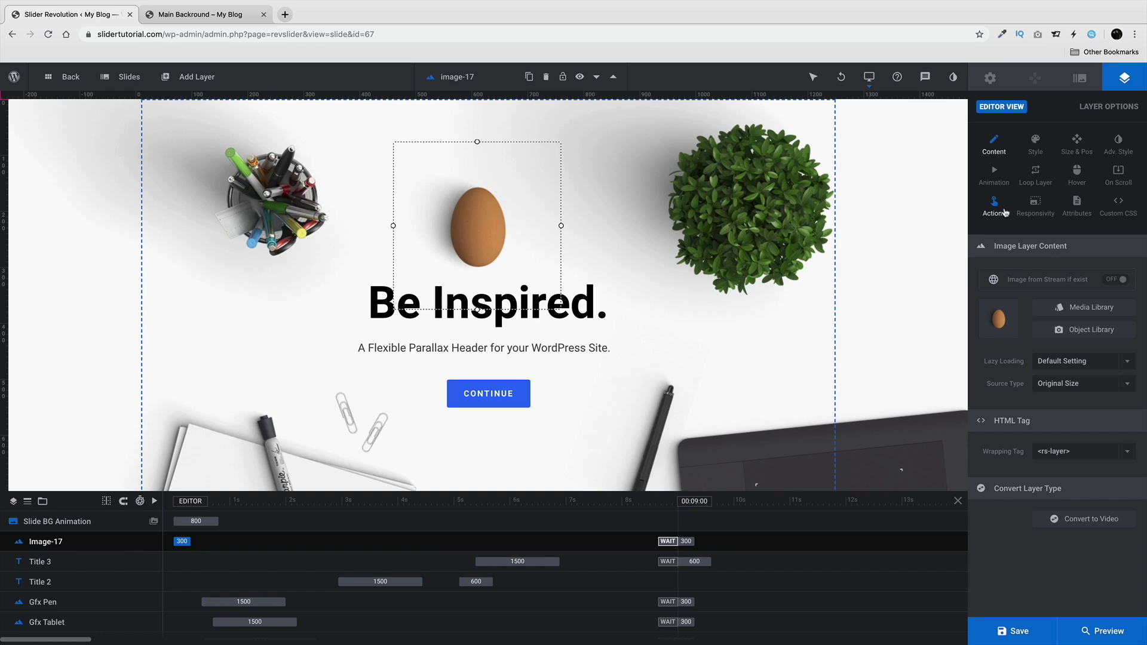
Step: Set the opacity of the egg layer's Anim From keyframe to 1
{"action": "left_click", "coordinate": [995, 175]}
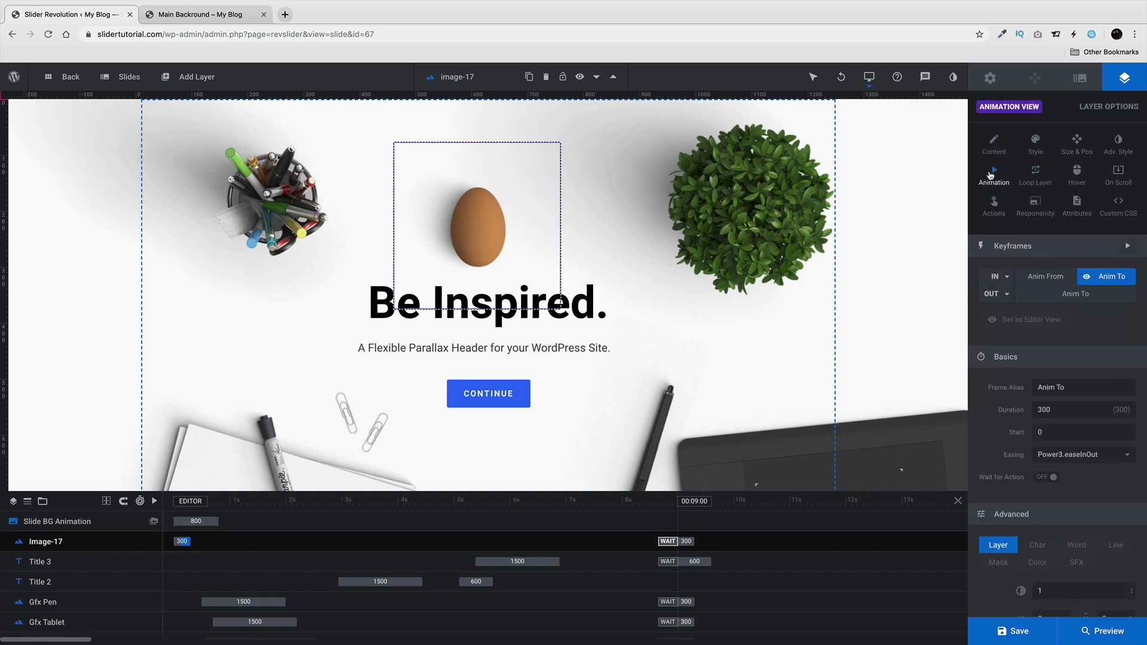
{"action": "left_click", "coordinate": [1055, 277]}
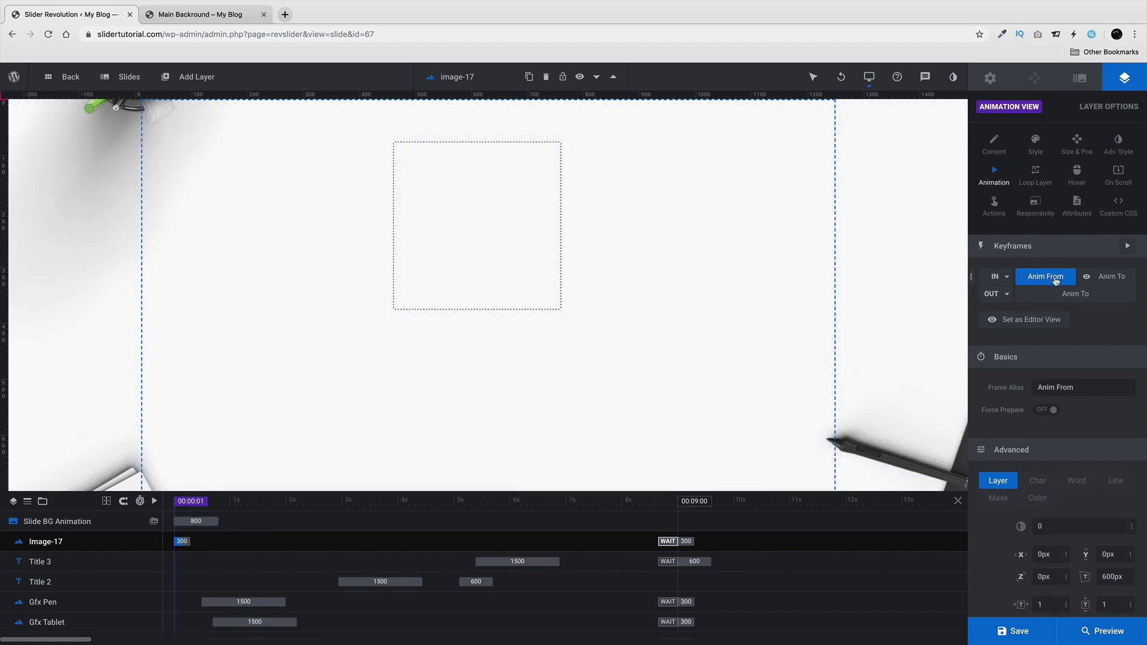
{"action": "scroll", "coordinate": [1060, 454], "scroll_direction": "down", "scroll_amount": 2}
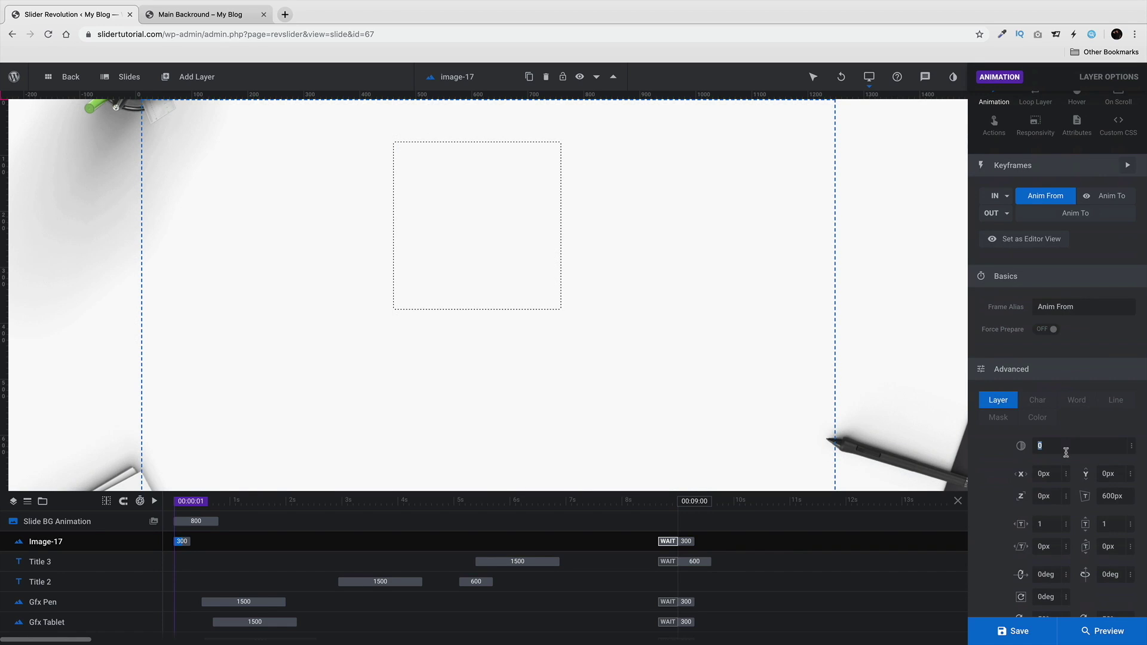
{"action": "type", "text": "1"}
{"action": "key", "text": "Tab"}
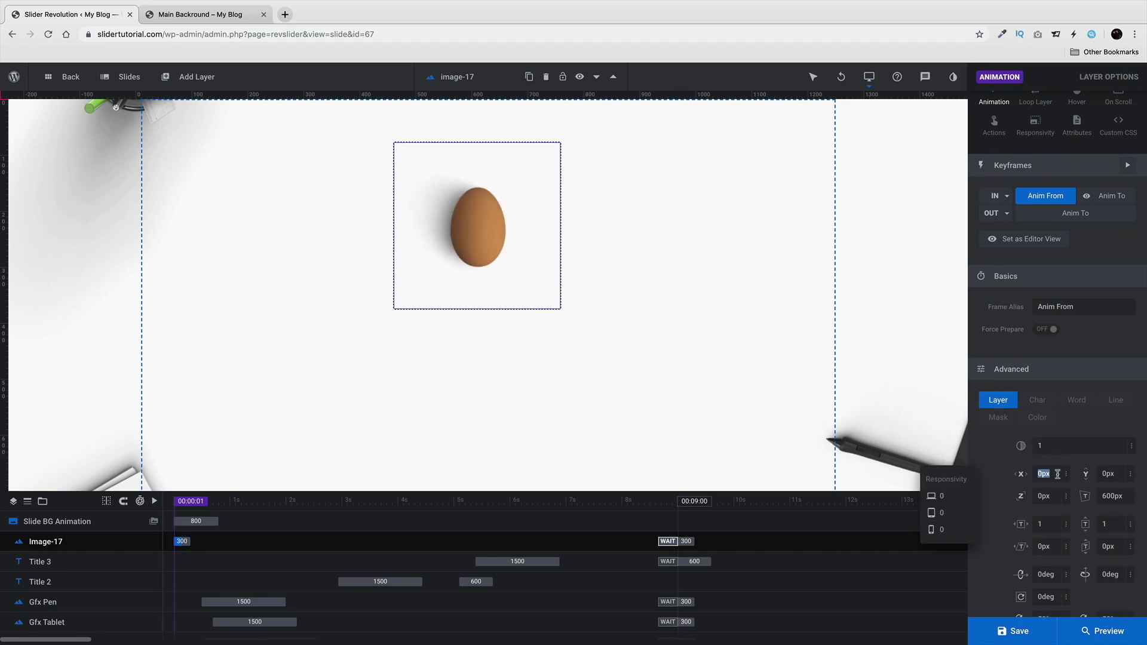
Step: Try X offsets of 100px, -100px and right for the egg's Anim From keyframe
{"action": "type", "text": "100"}
{"action": "key", "text": "Tab"}
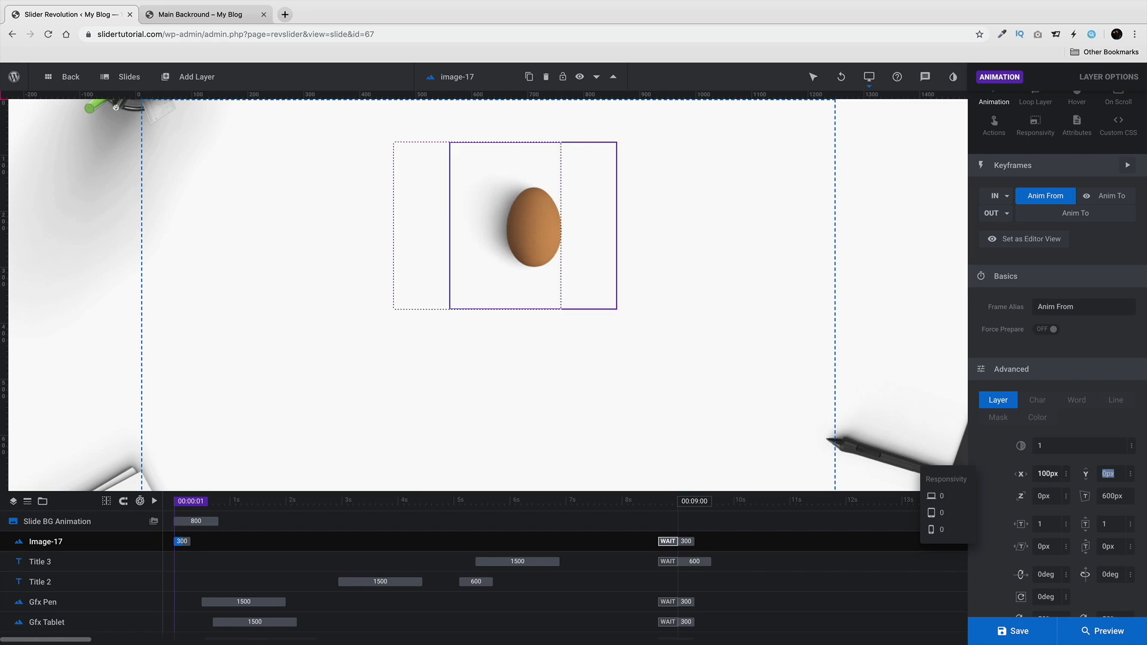
{"action": "left_click", "coordinate": [1036, 471]}
{"action": "type", "text": "-"}
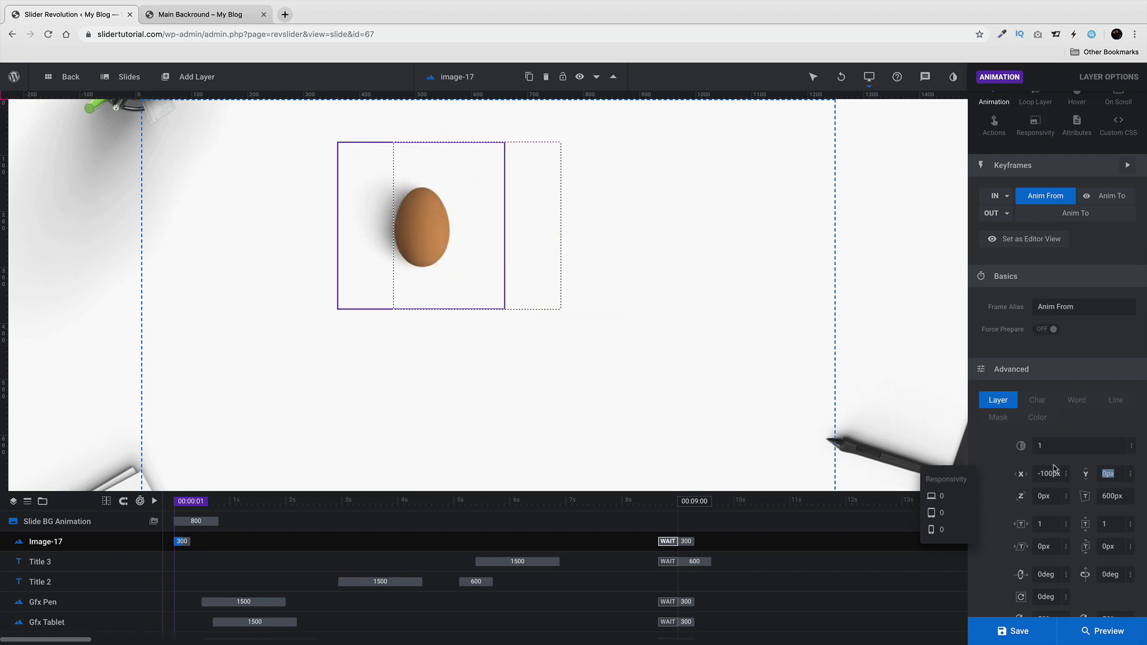
{"action": "left_click", "coordinate": [1054, 472]}
{"action": "type", "text": "right"}
{"action": "key", "text": "Tab"}
Step: Set the egg's Anim From X offset to left and its Y offset to -200px
{"action": "left_click", "coordinate": [1047, 472]}
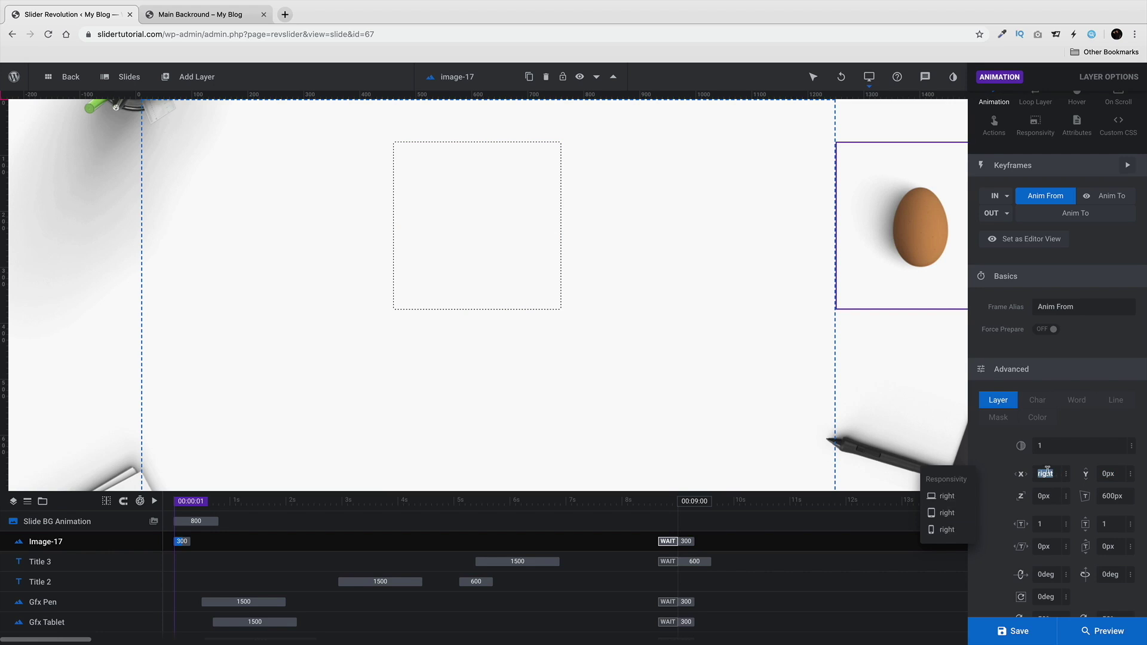
{"action": "type", "text": "left"}
{"action": "key", "text": "Tab"}
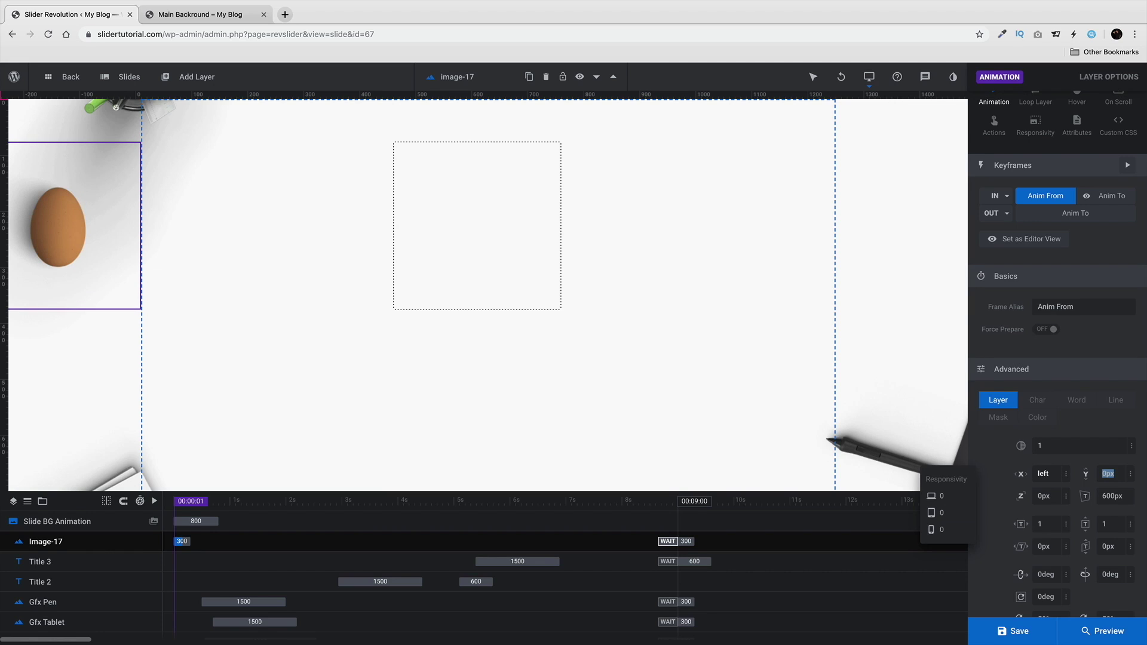
{"action": "type", "text": "-200"}
{"action": "key", "text": "Tab"}
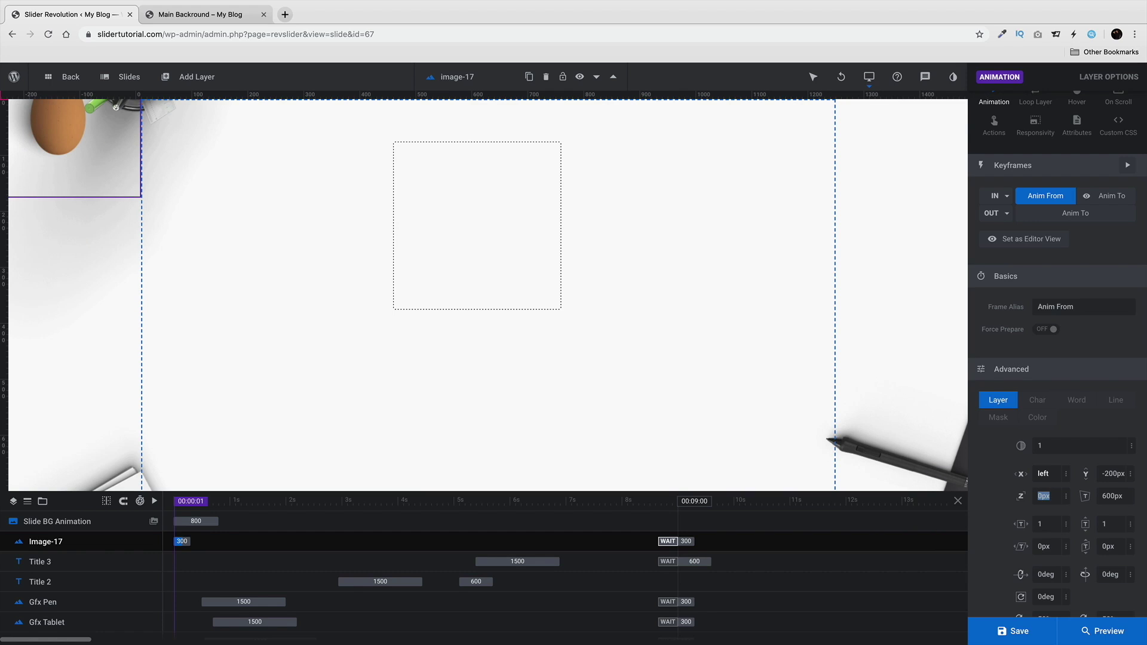
Step: Set the egg's Anim From Y offset to 200px
{"action": "left_click", "coordinate": [1110, 474]}
{"action": "type", "text": "200"}
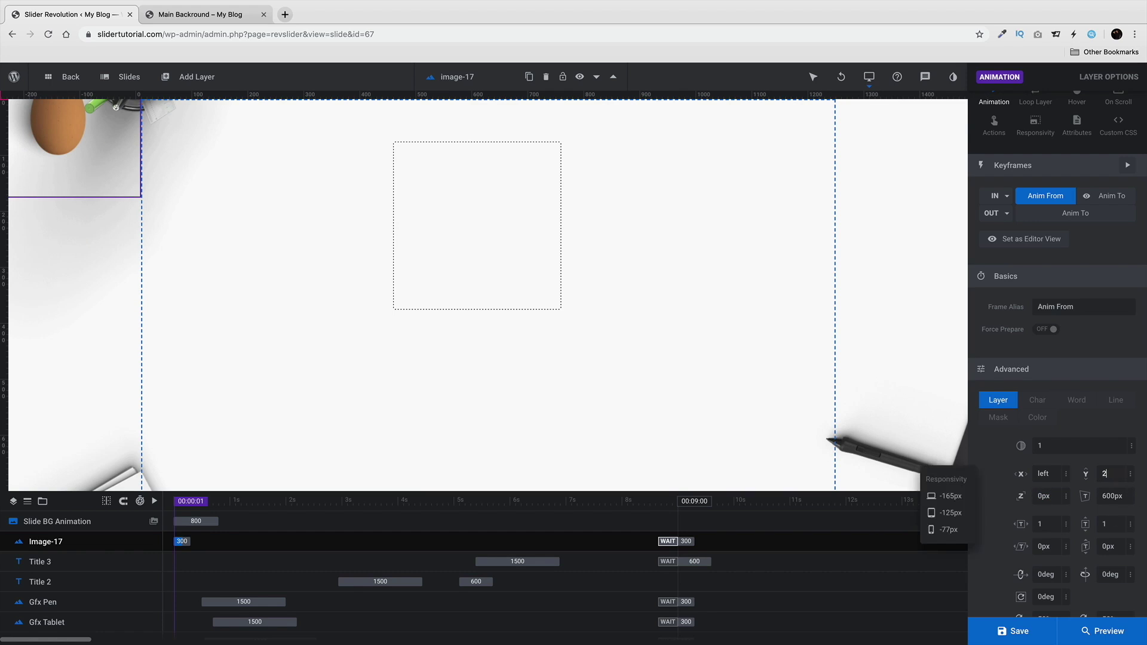
{"action": "key", "text": "Tab"}
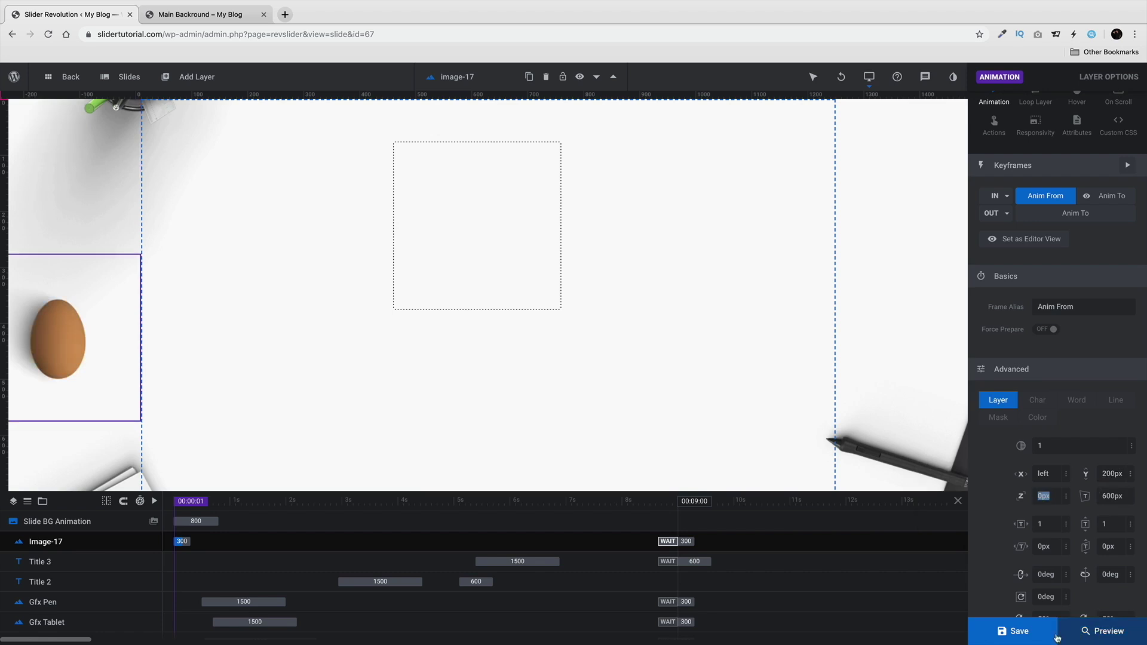
Step: Save the slide and preview the egg's entrance animation in the module
{"action": "left_click", "coordinate": [1033, 635]}
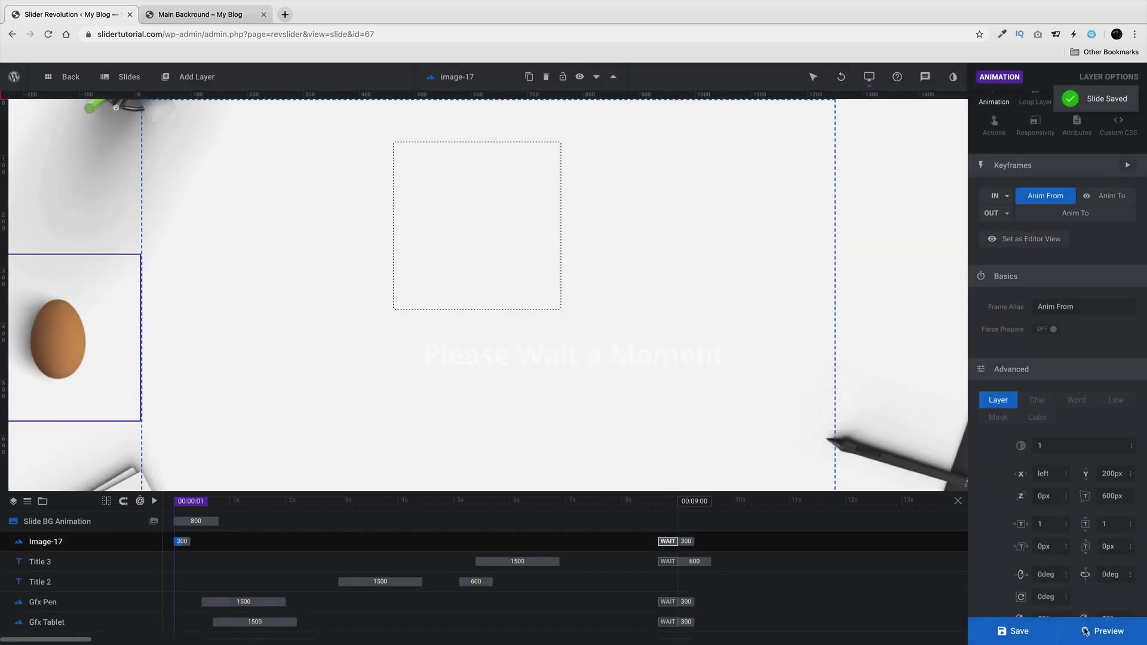
{"action": "left_click", "coordinate": [1099, 633]}
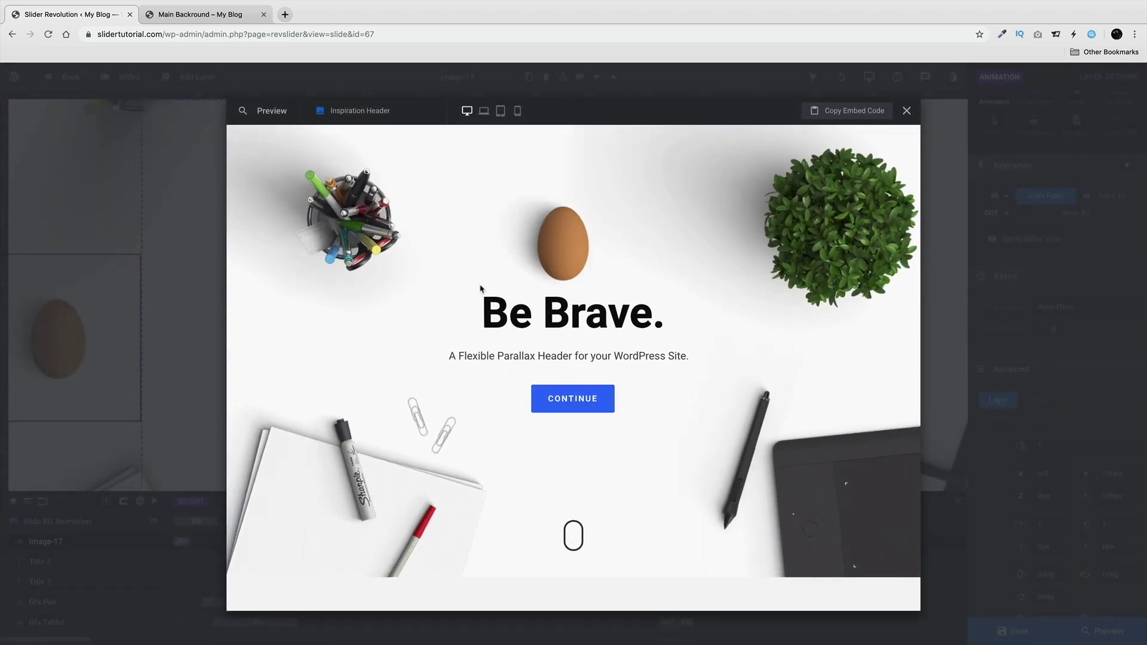
{"action": "left_click", "coordinate": [907, 114]}
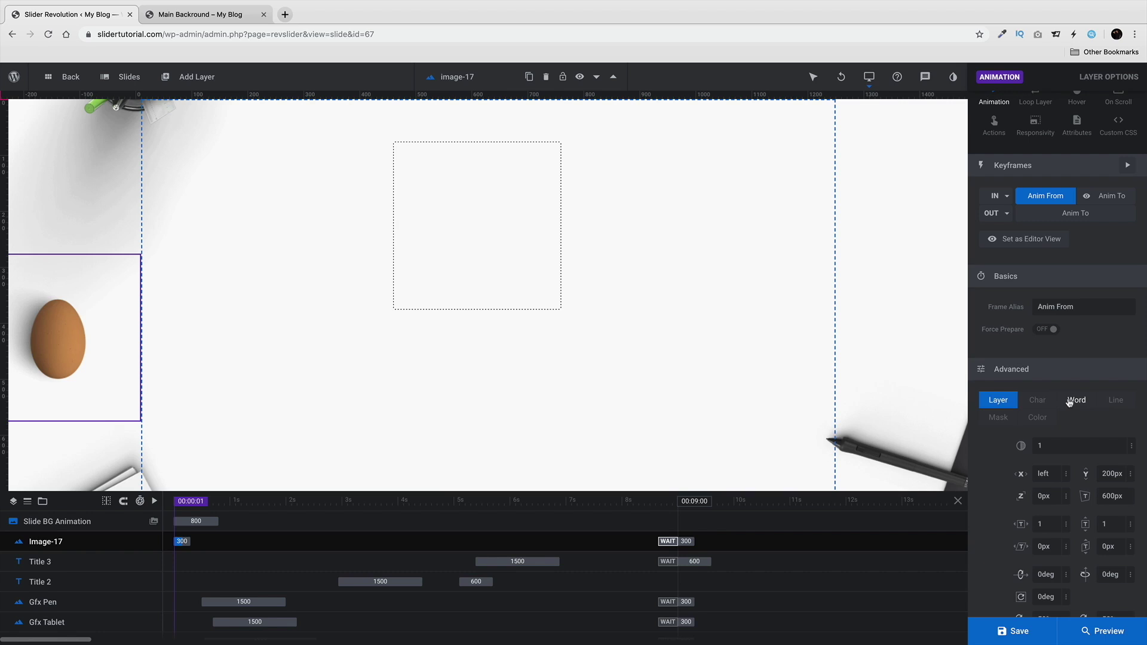
Step: Set the egg's IN Anim To keyframe to a duration of 2500 and a start of 1000
{"action": "scroll", "coordinate": [1043, 466], "scroll_direction": "down", "scroll_amount": 2}
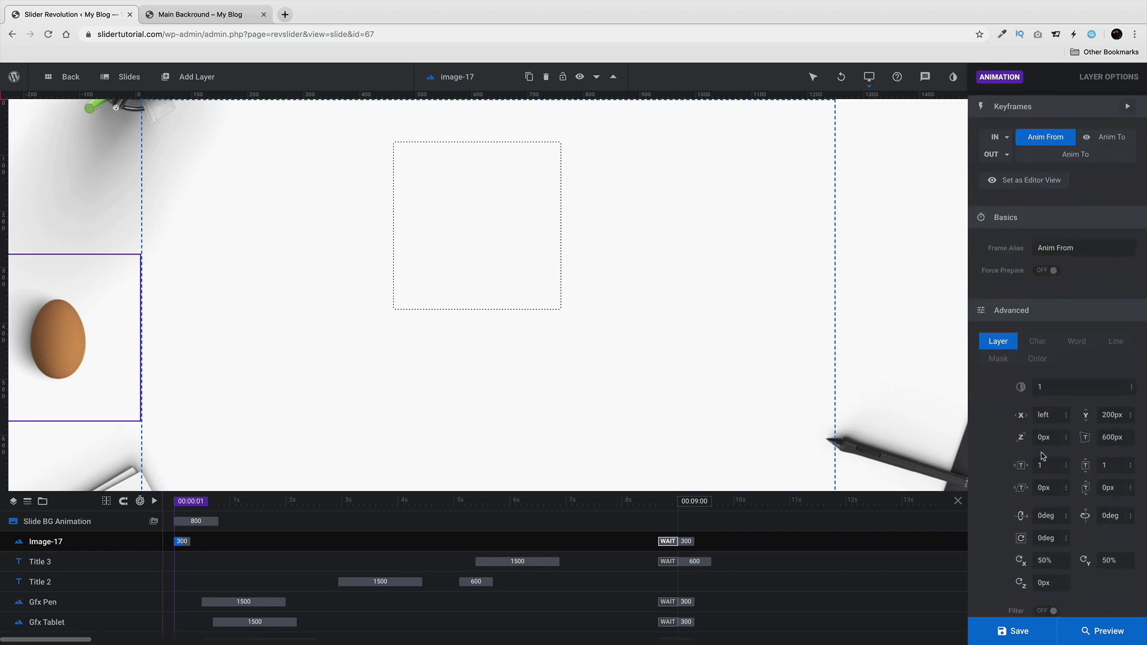
{"action": "scroll", "coordinate": [1070, 377], "scroll_direction": "up", "scroll_amount": 3}
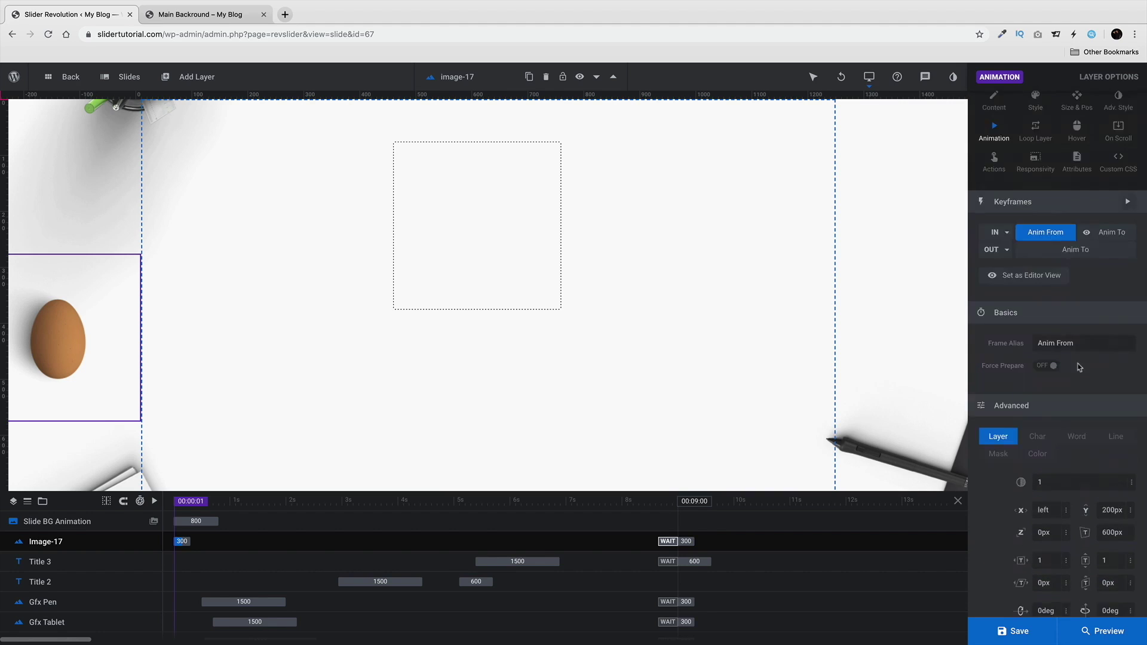
{"action": "left_click", "coordinate": [1104, 233]}
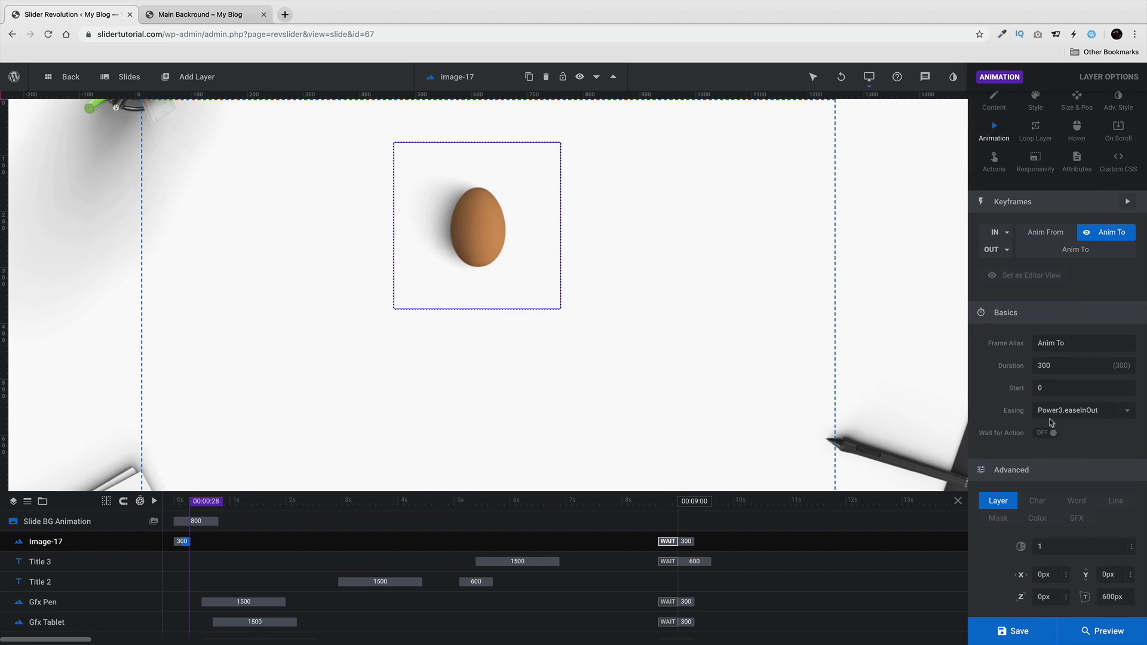
{"action": "double_click", "coordinate": [1069, 368]}
{"action": "type", "text": "2500"}
{"action": "double_click", "coordinate": [1076, 391]}
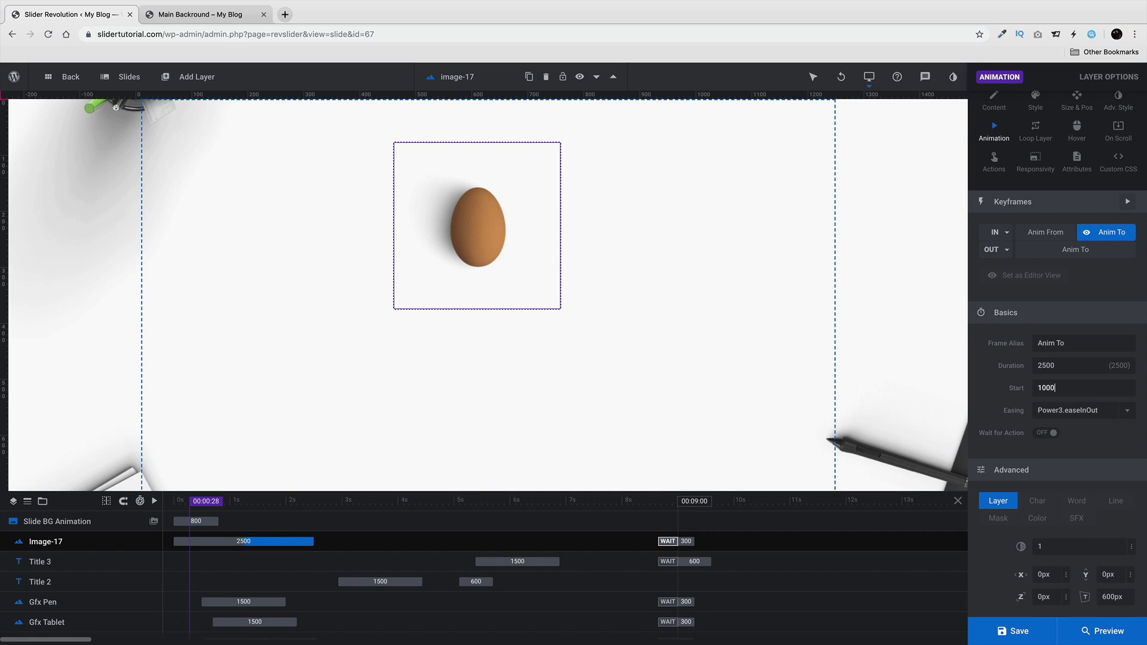
{"action": "key", "text": "Return"}
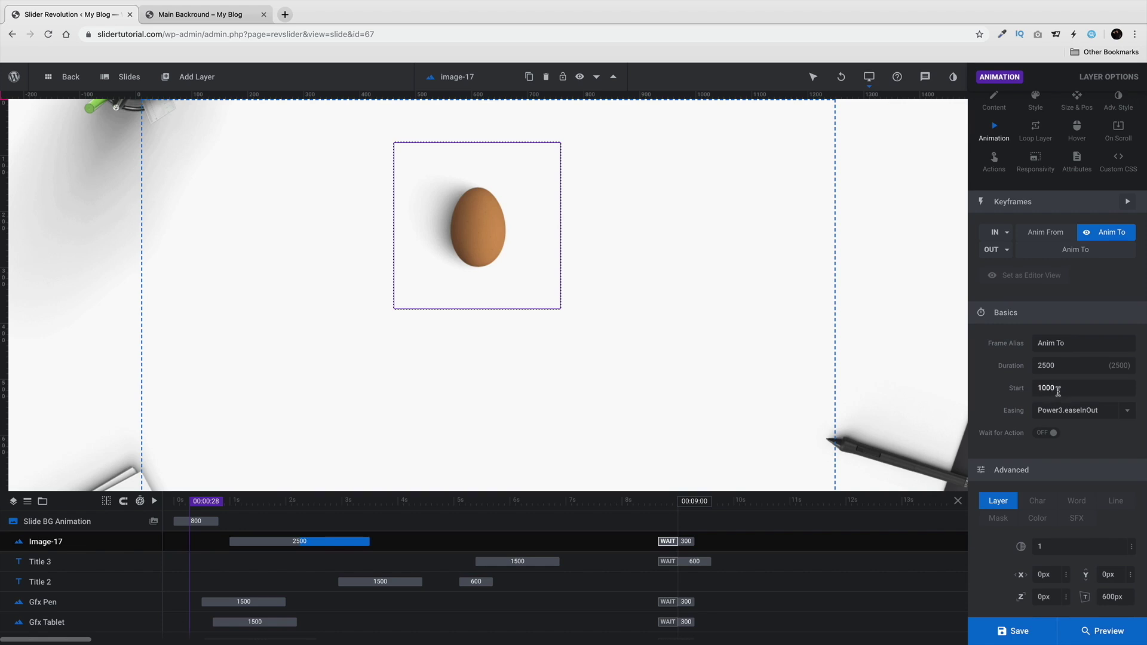
Step: Examine the advanced settings of the egg's IN Anim To keyframe and the options of its OUT Anim To keyframe
{"action": "scroll", "coordinate": [1024, 451], "scroll_direction": "down", "scroll_amount": 3}
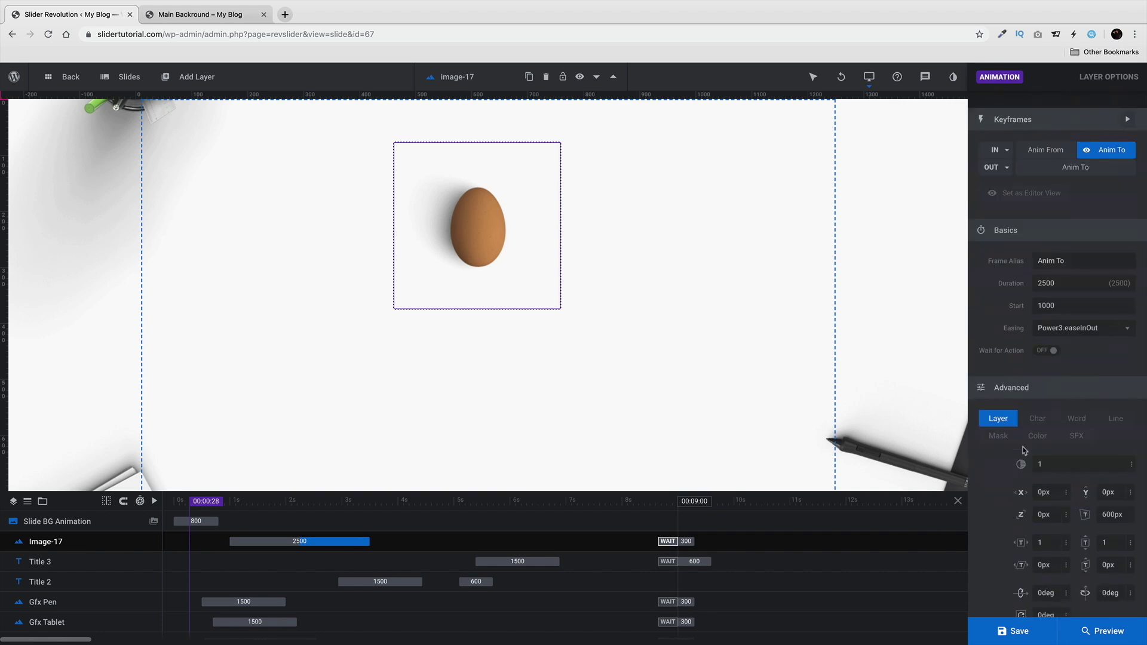
{"action": "scroll", "coordinate": [1023, 449], "scroll_direction": "down", "scroll_amount": 2}
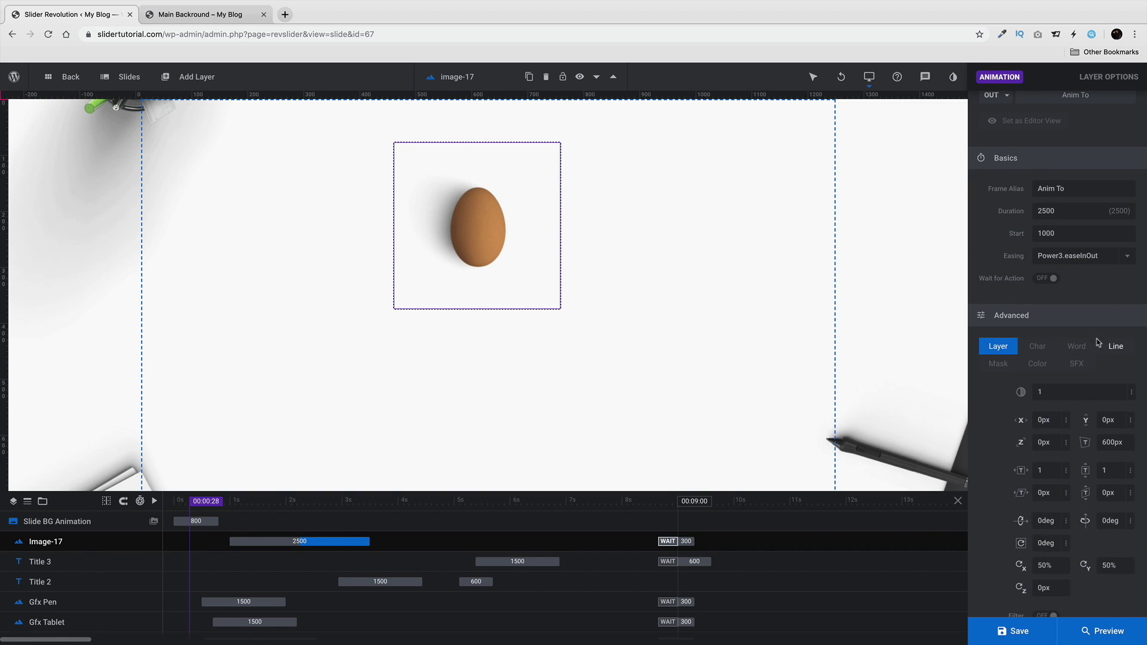
{"action": "scroll", "coordinate": [1102, 335], "scroll_direction": "up", "scroll_amount": 3}
{"action": "left_click", "coordinate": [1076, 193]}
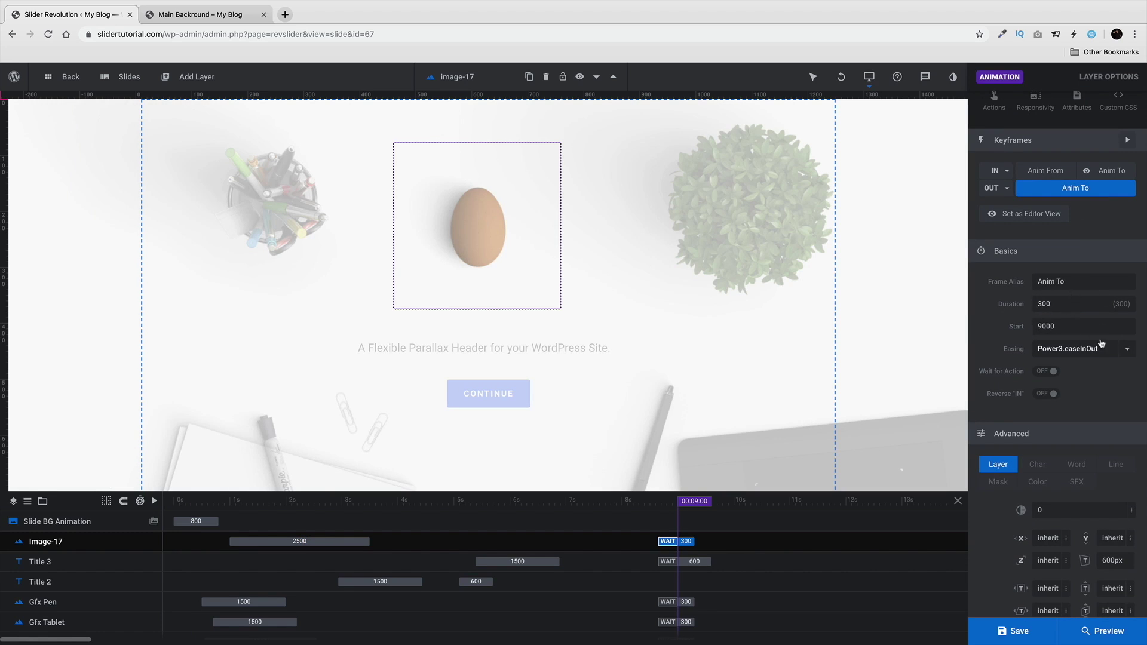
{"action": "scroll", "coordinate": [1060, 487], "scroll_direction": "down", "scroll_amount": 3}
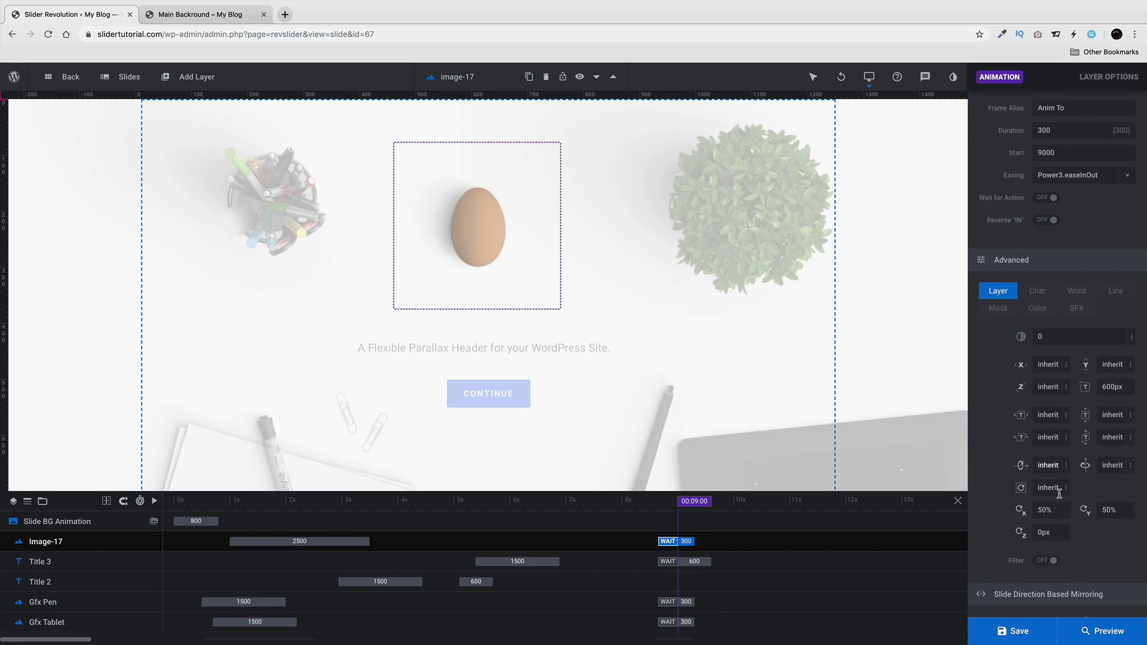
Step: Save the slide and play the egg's retimed entrance animation twice in the module preview
{"action": "left_click", "coordinate": [1029, 635]}
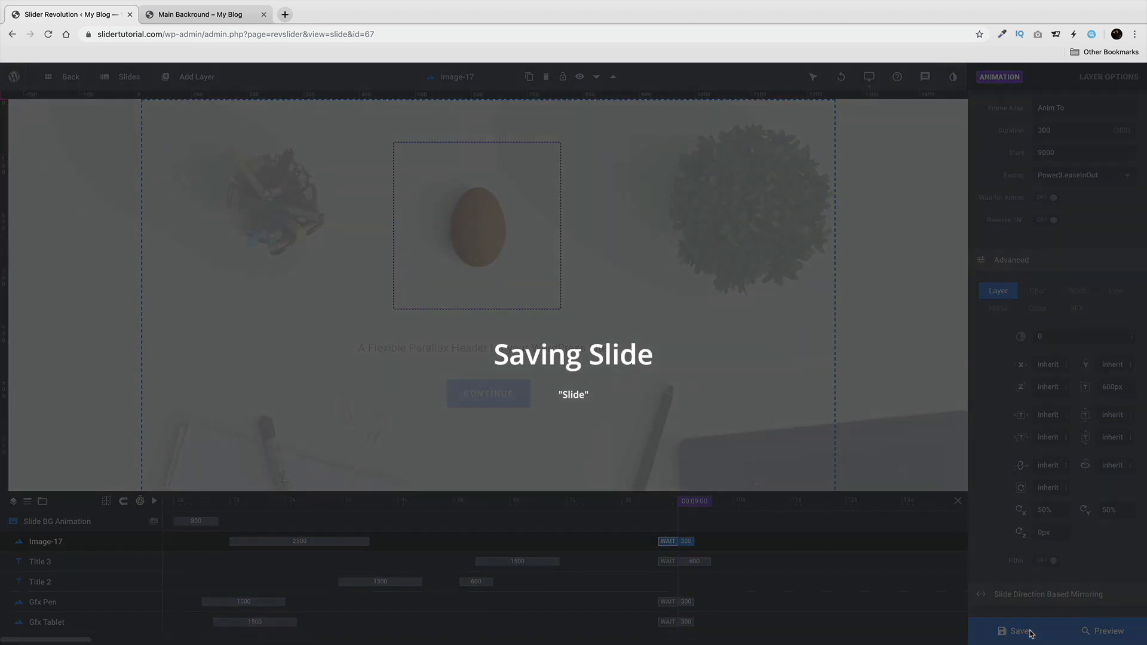
{"action": "left_click", "coordinate": [1114, 637]}
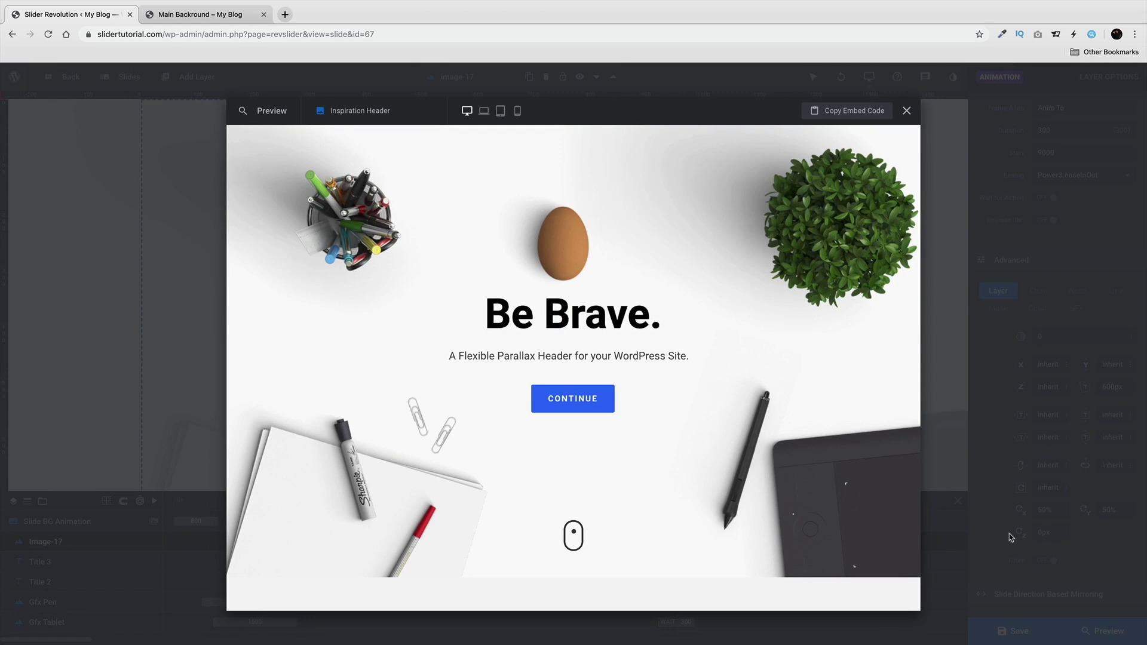
{"action": "left_click", "coordinate": [946, 412]}
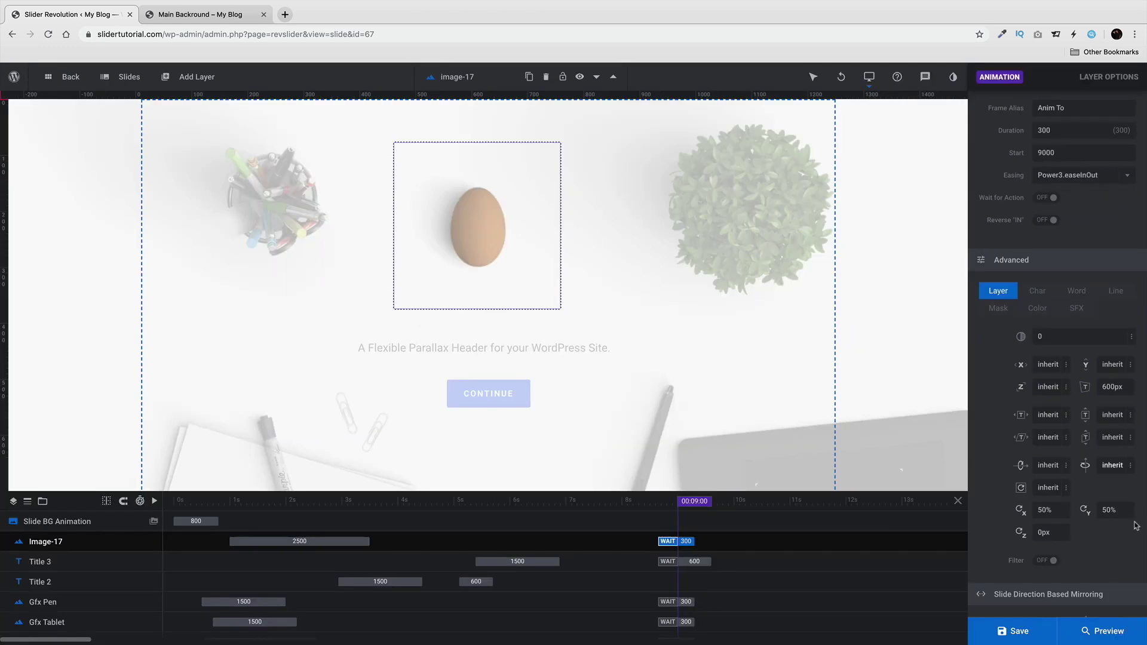
{"action": "left_click", "coordinate": [1106, 631]}
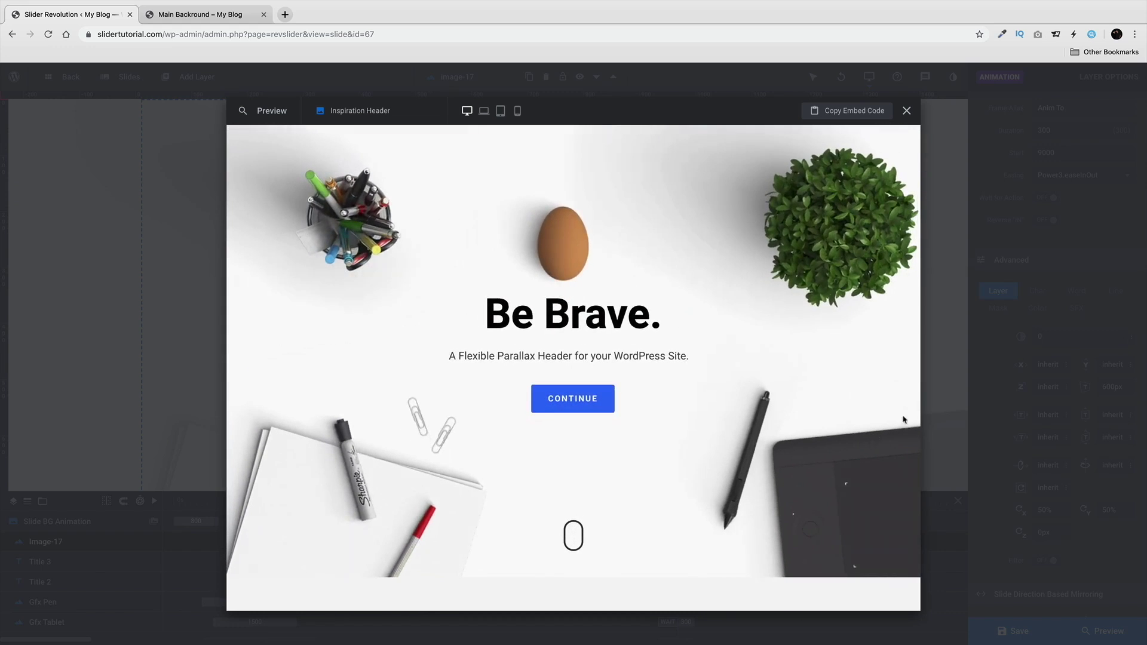
{"action": "left_click", "coordinate": [907, 110]}
{"action": "left_click", "coordinate": [1028, 629]}
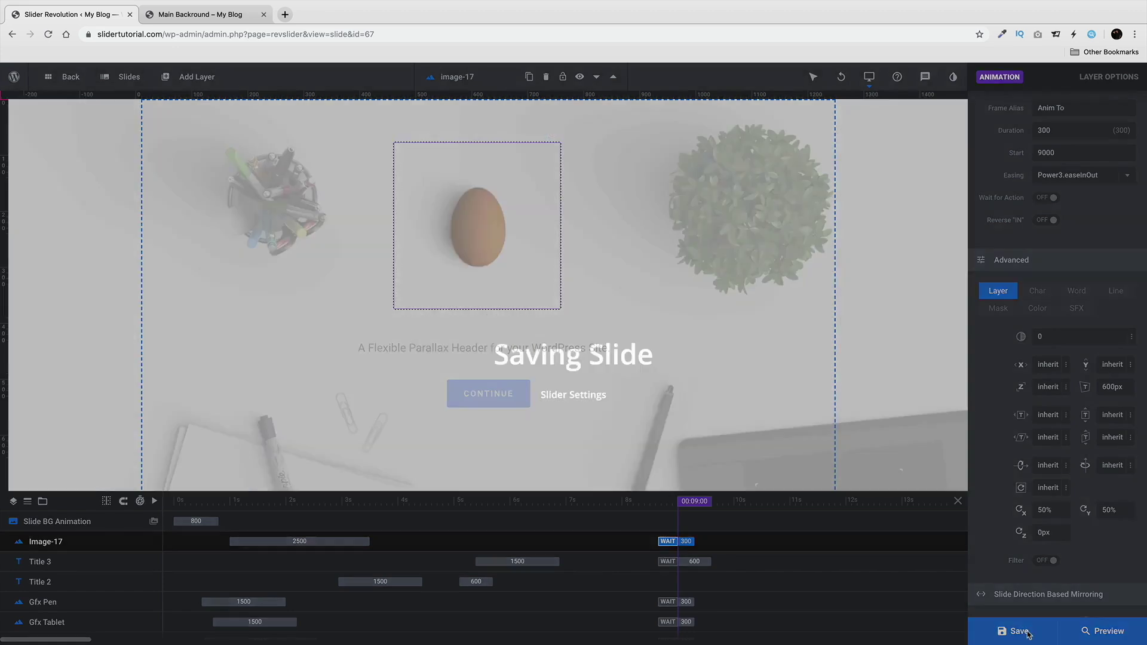
Step: Rotate the egg by 30deg in its IN Anim To keyframe, with the slide saved and the result previewed
{"action": "scroll", "coordinate": [1106, 180], "scroll_direction": "up", "scroll_amount": 3}
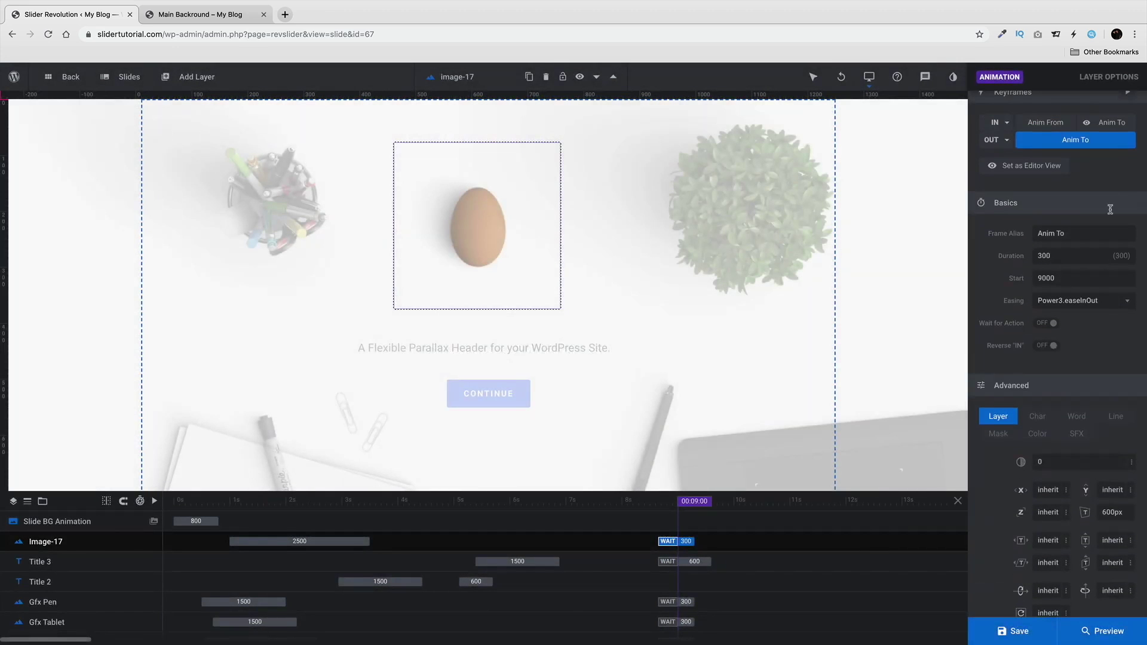
{"action": "left_click", "coordinate": [1113, 126]}
{"action": "scroll", "coordinate": [1052, 454], "scroll_direction": "down", "scroll_amount": 2}
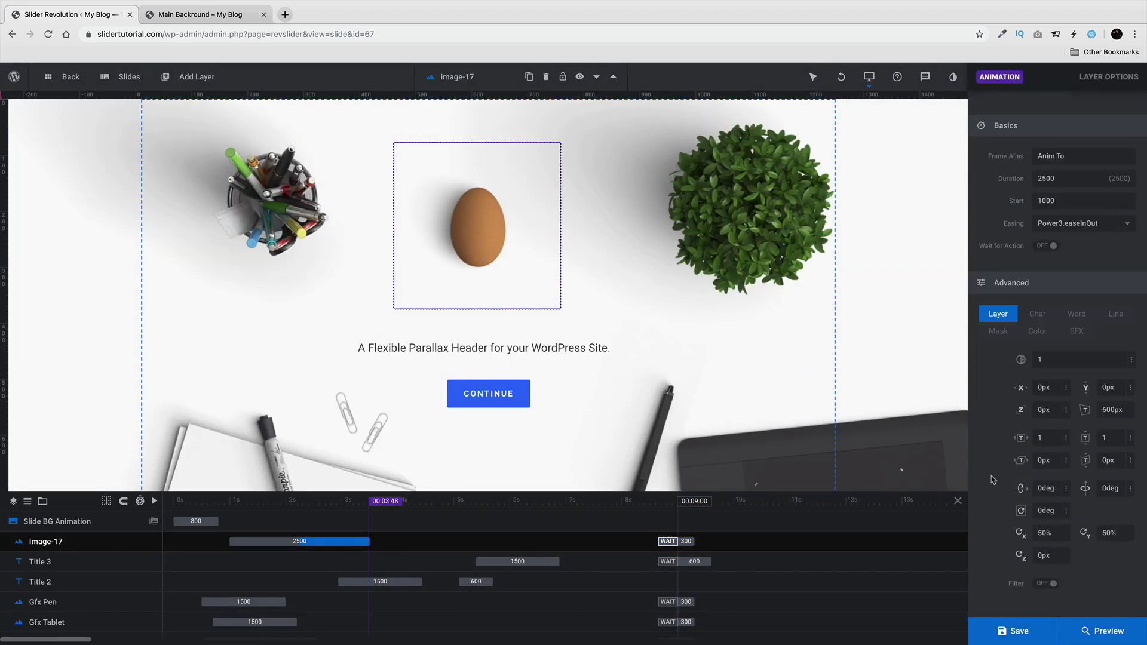
{"action": "left_click", "coordinate": [1047, 512]}
{"action": "type", "text": "30"}
{"action": "key", "text": "Tab"}
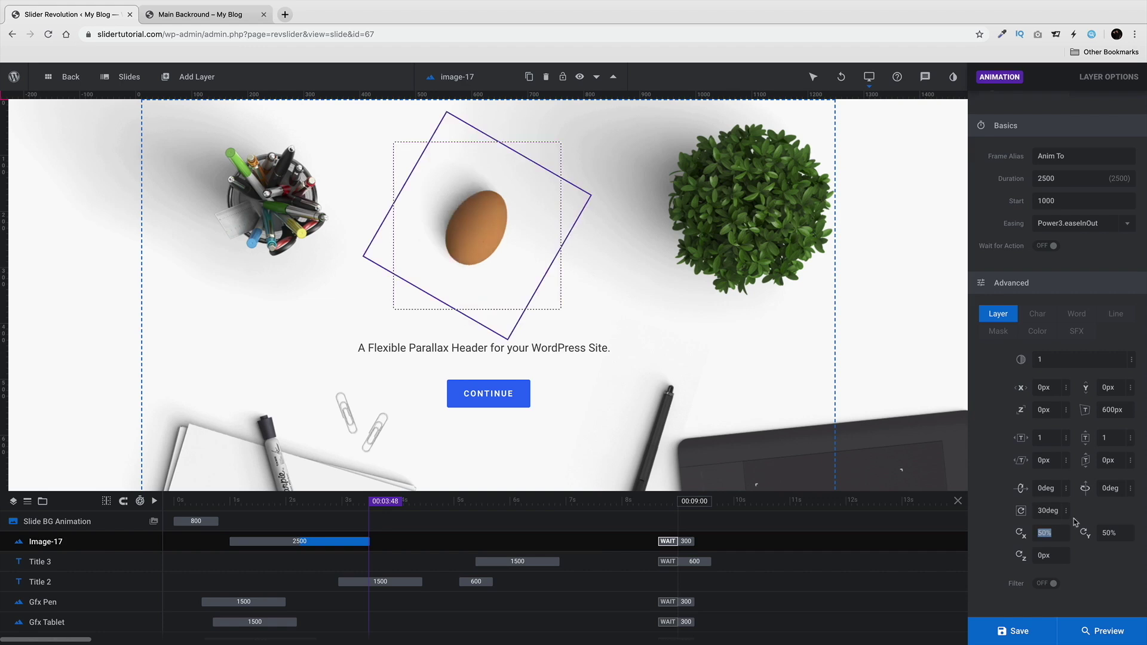
{"action": "left_click", "coordinate": [1023, 629]}
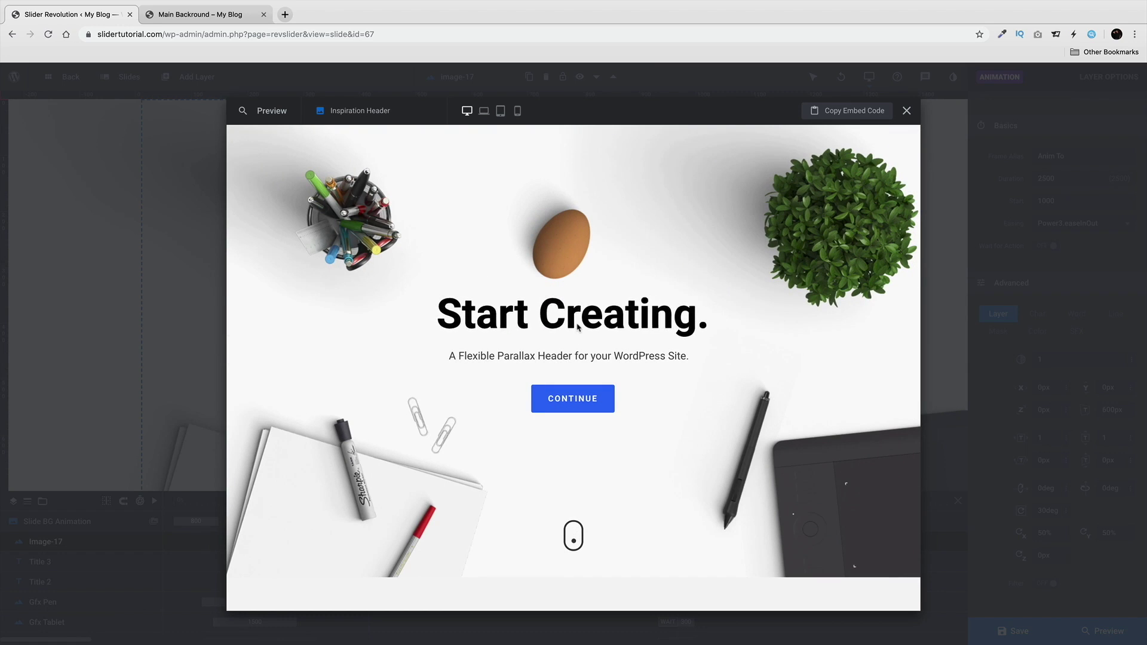
{"action": "left_click", "coordinate": [906, 111]}
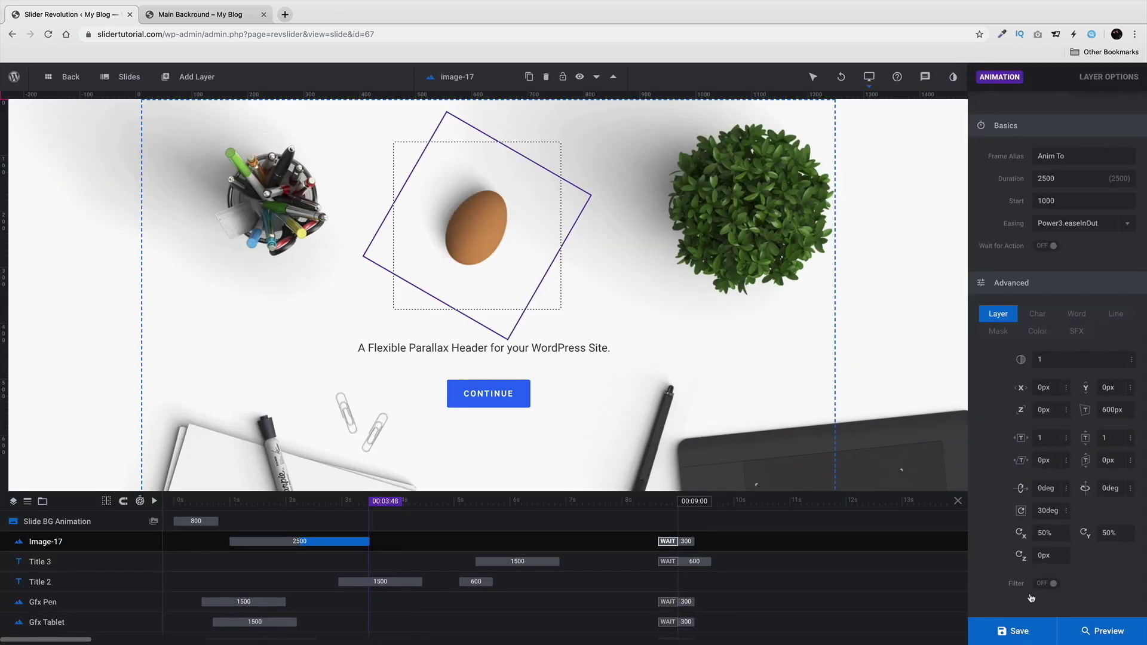
Step: Save the slide and reload the published Main Backround page to view the updated slider
{"action": "left_click", "coordinate": [1016, 630]}
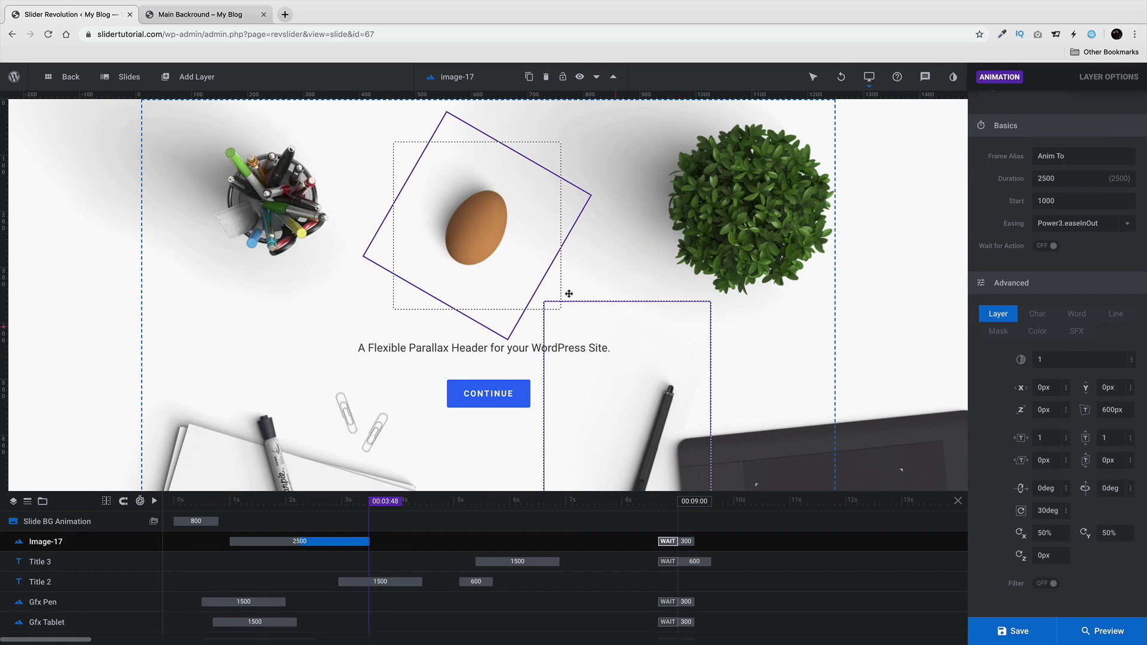
{"action": "left_click", "coordinate": [196, 18]}
{"action": "left_click", "coordinate": [49, 36]}
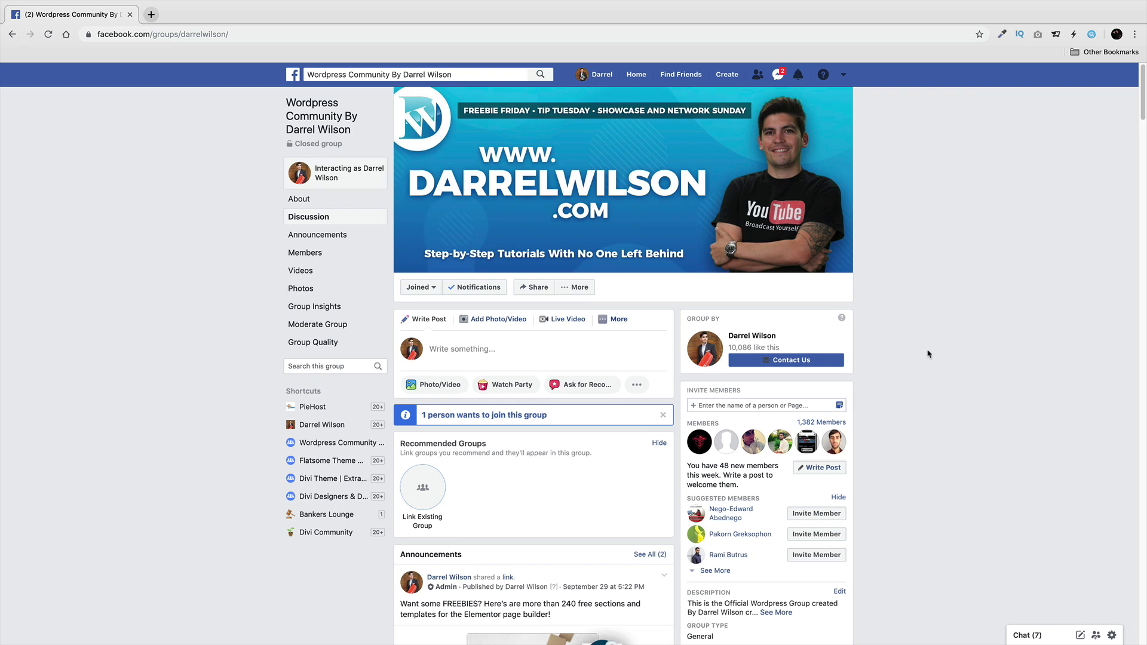
Step: Look through the WordPress community group's discussion feed on Facebook, from the announcements to the showcase posts, and return to its cover
{"action": "scroll", "coordinate": [920, 431], "scroll_direction": "down", "scroll_amount": 9}
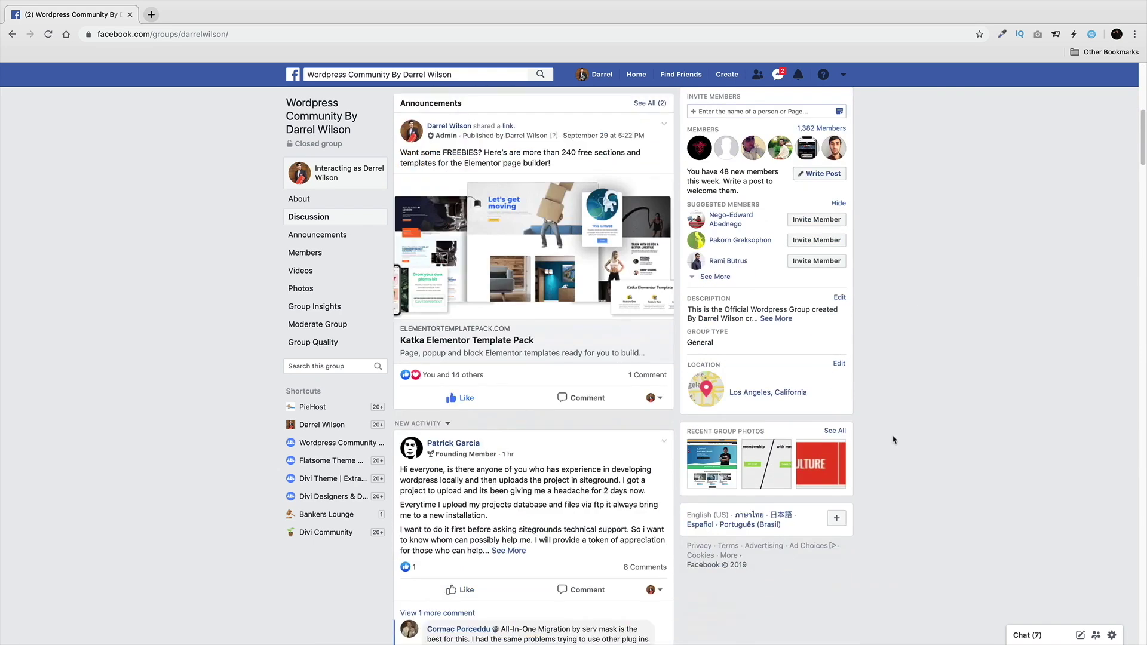
{"action": "scroll", "coordinate": [894, 440], "scroll_direction": "up", "scroll_amount": 2}
{"action": "scroll", "coordinate": [632, 355], "scroll_direction": "down", "scroll_amount": 5}
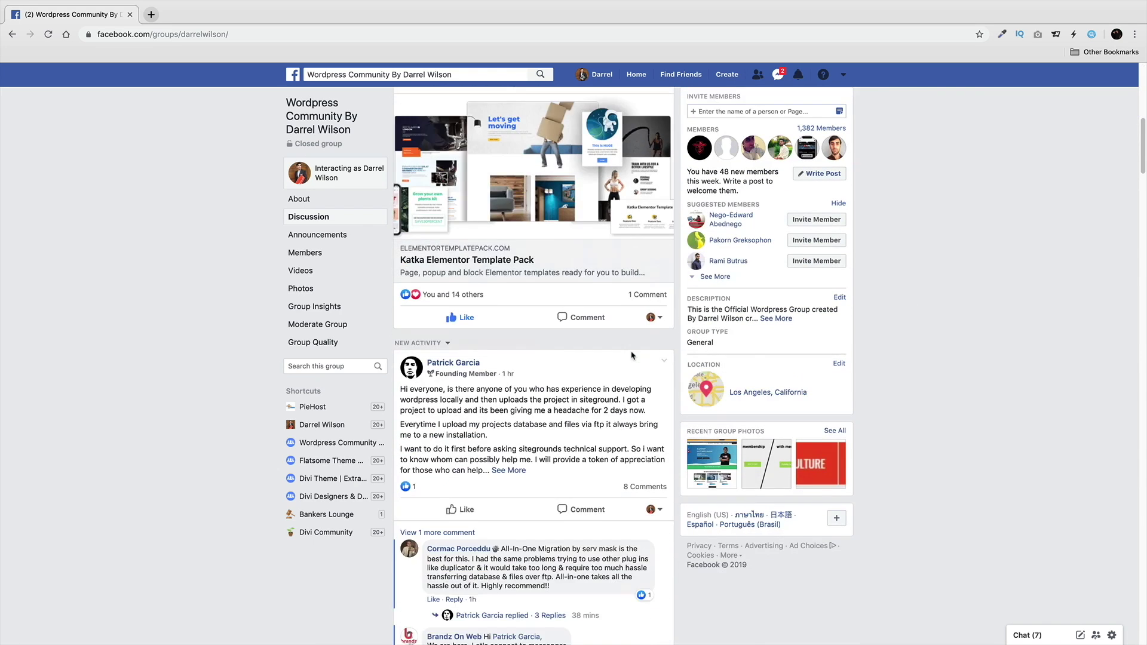
{"action": "scroll", "coordinate": [632, 355], "scroll_direction": "down", "scroll_amount": 6}
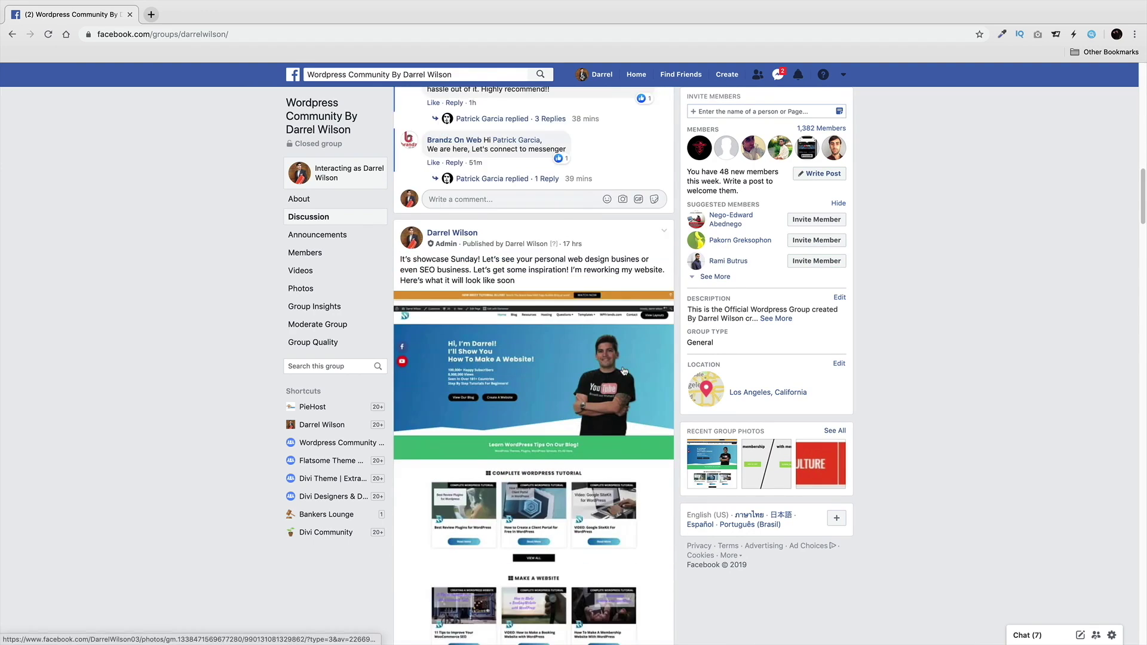
{"action": "scroll", "coordinate": [620, 367], "scroll_direction": "down", "scroll_amount": 6}
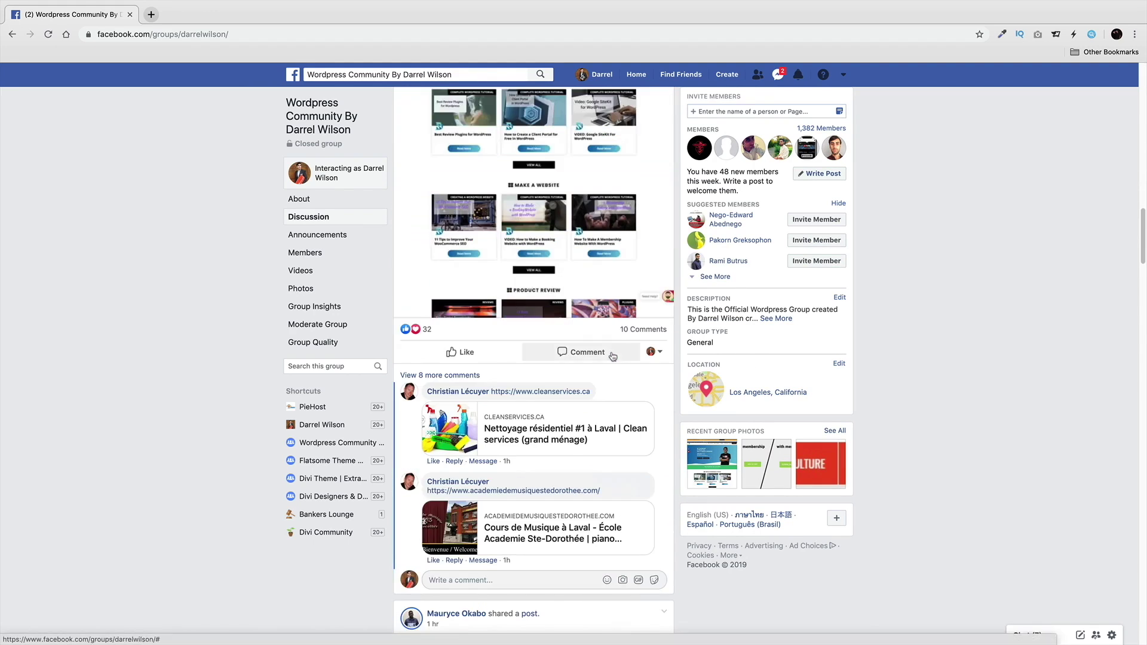
{"action": "scroll", "coordinate": [593, 382], "scroll_direction": "down", "scroll_amount": 3}
{"action": "scroll", "coordinate": [617, 466], "scroll_direction": "up", "scroll_amount": 15}
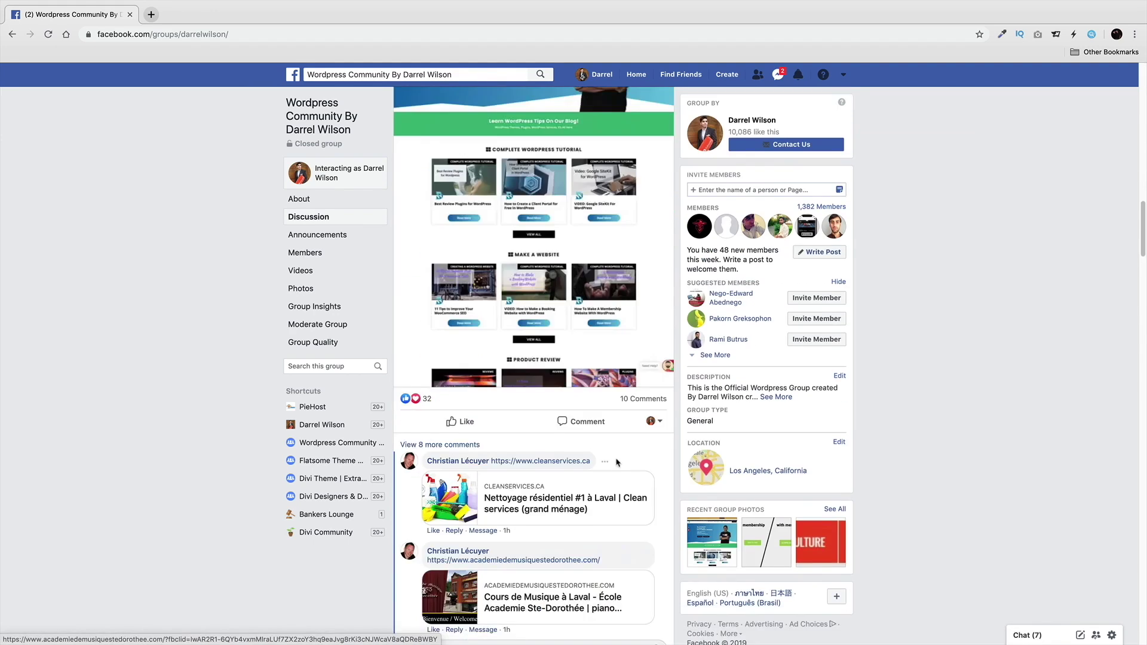
{"action": "scroll", "coordinate": [617, 466], "scroll_direction": "up", "scroll_amount": 13}
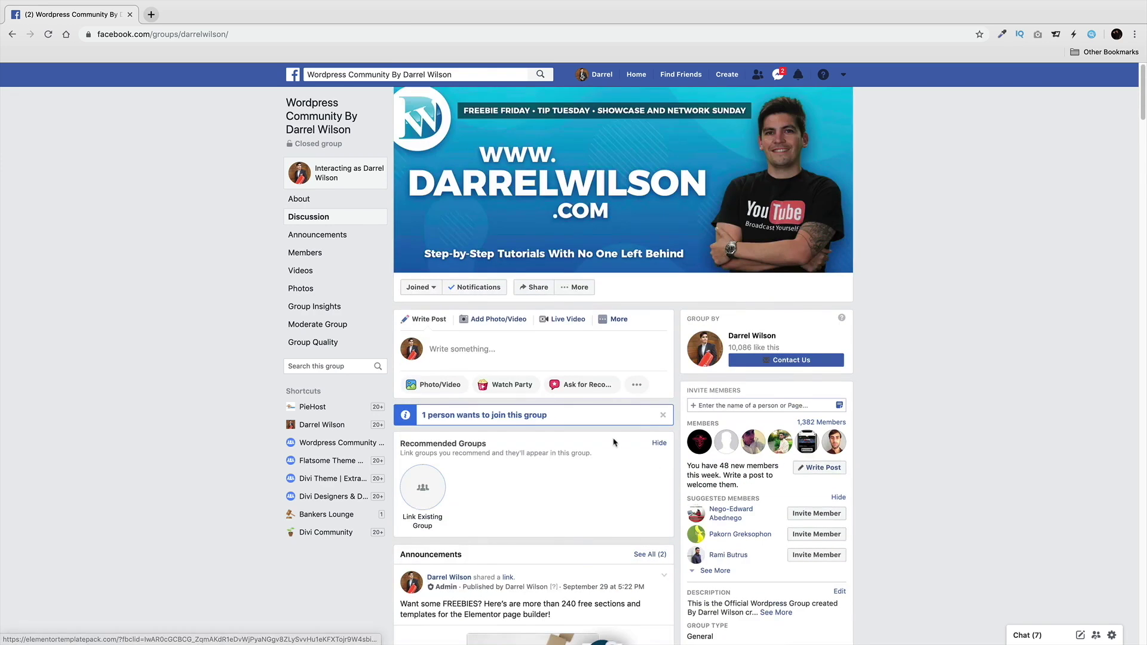